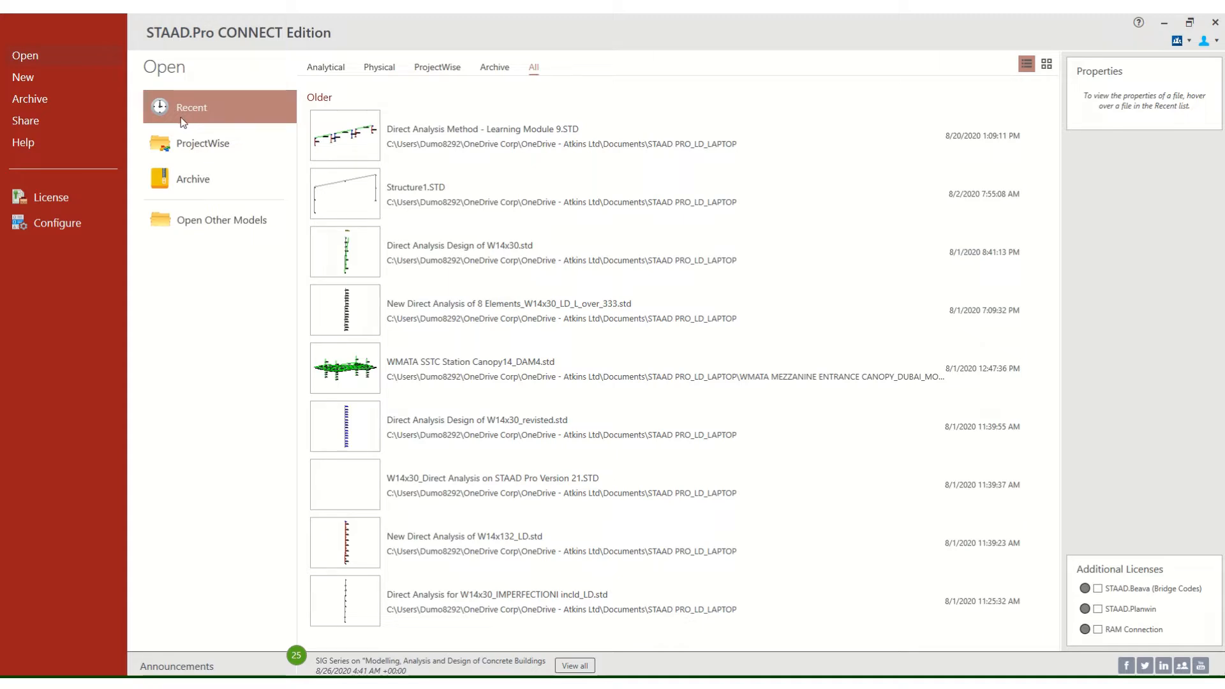
# Start a new model and look through the folders available for its save location, keeping the default folder.
pyautogui.click(56, 80)
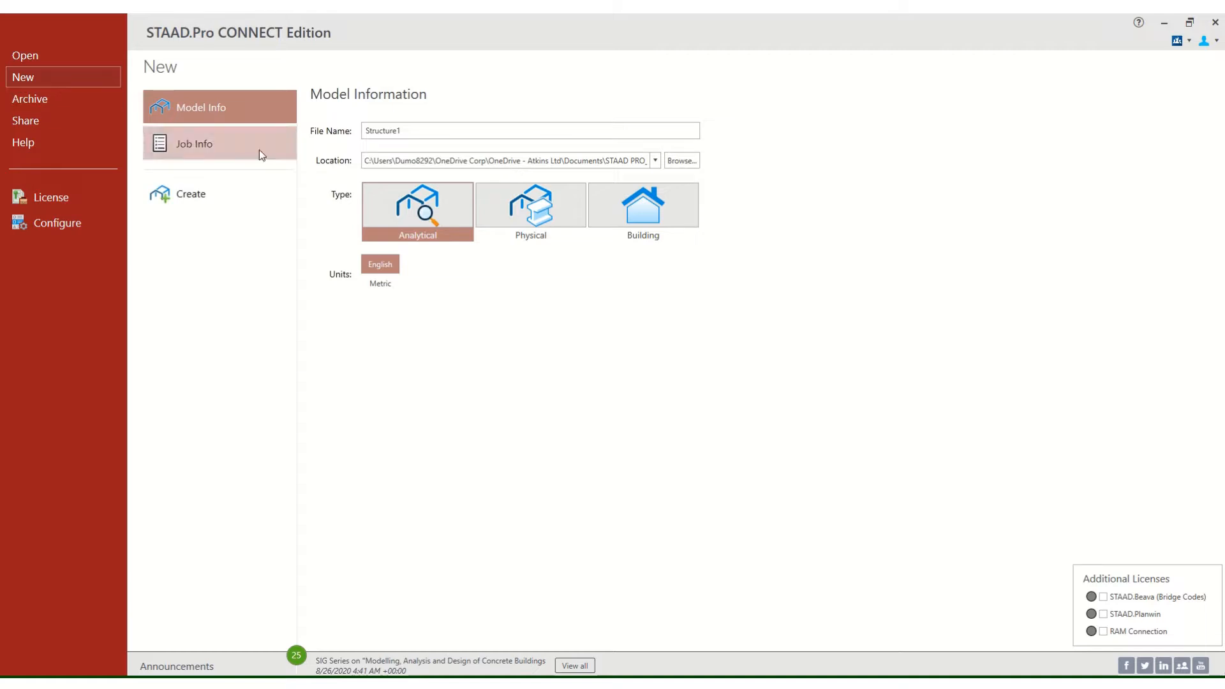
pyautogui.click(441, 132)
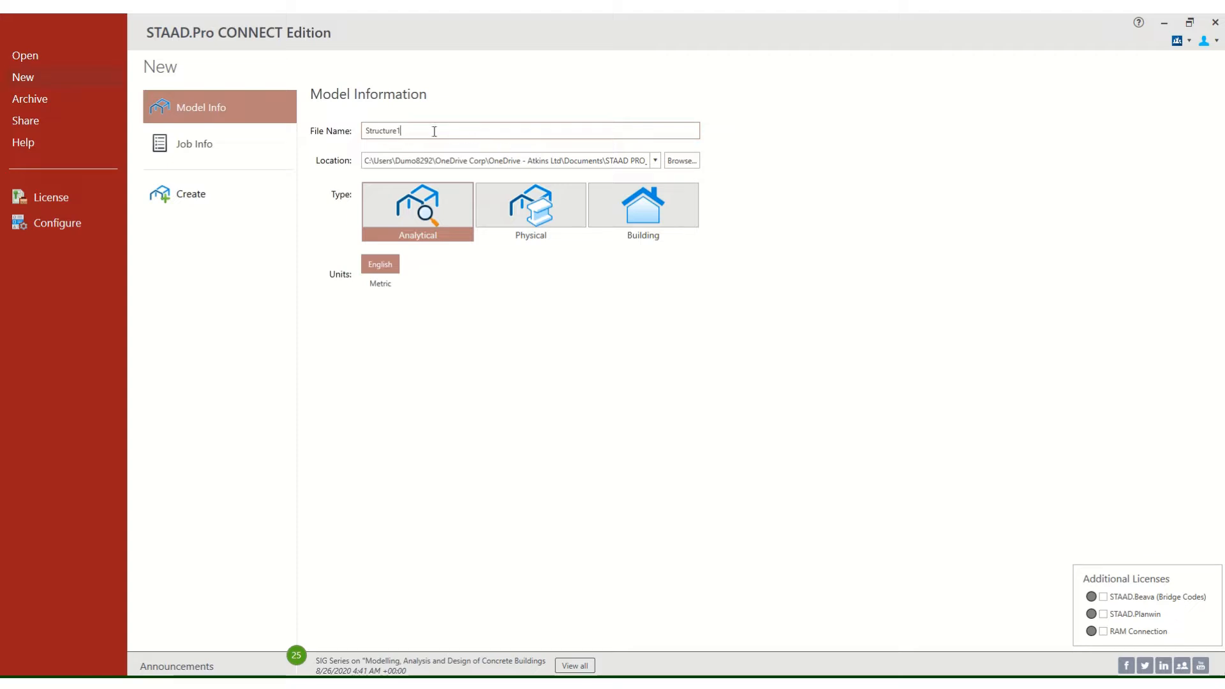
pyautogui.click(678, 161)
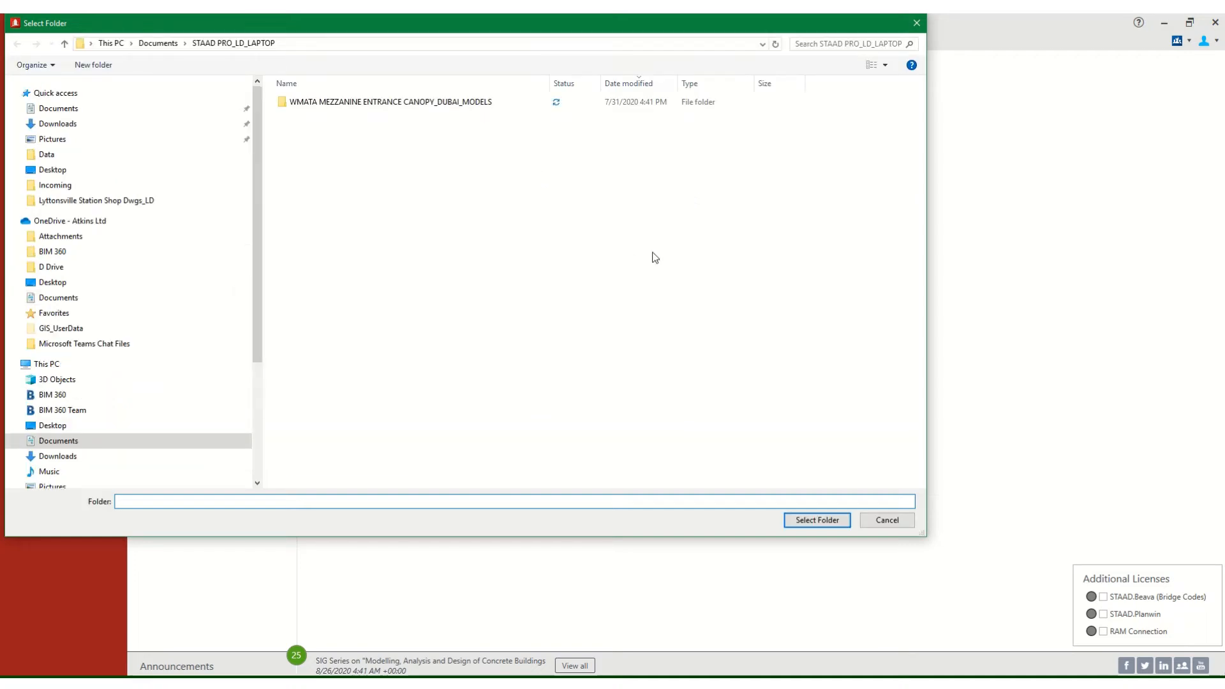
pyautogui.click(897, 522)
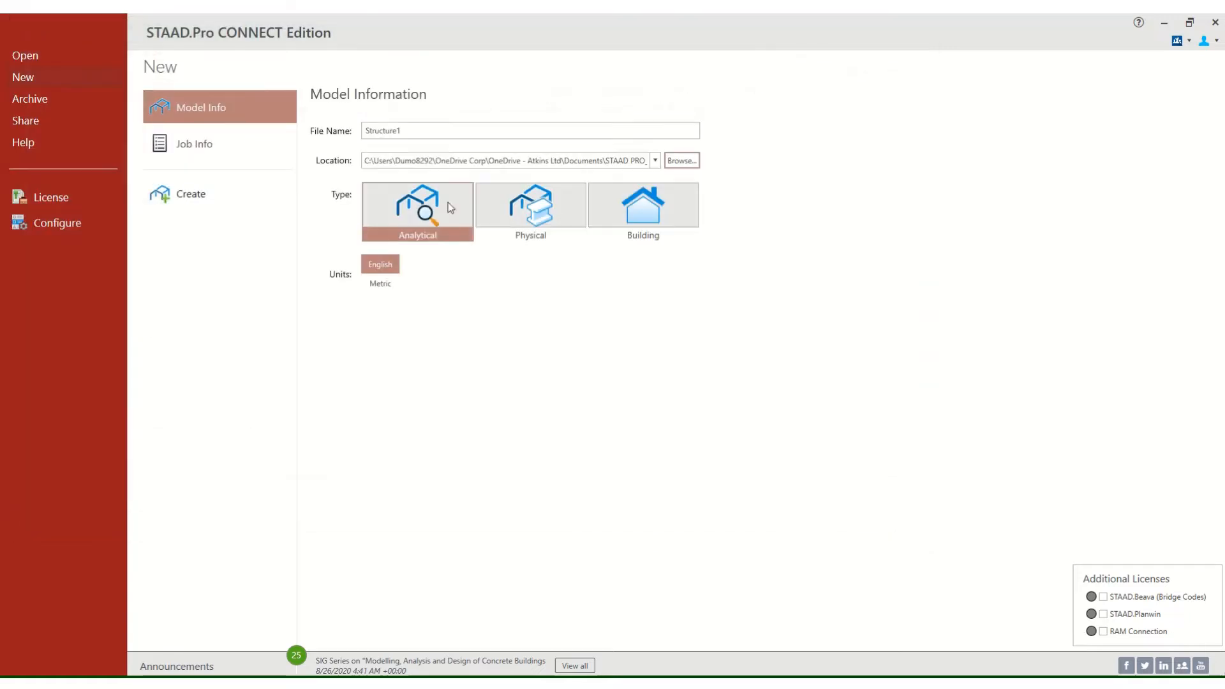
# Name the analytical model "Direct Analysis Method Via Staad", choose English units and create it.
pyautogui.click(411, 130)
pyautogui.moveTo(411, 130); pyautogui.dragTo(318, 142)
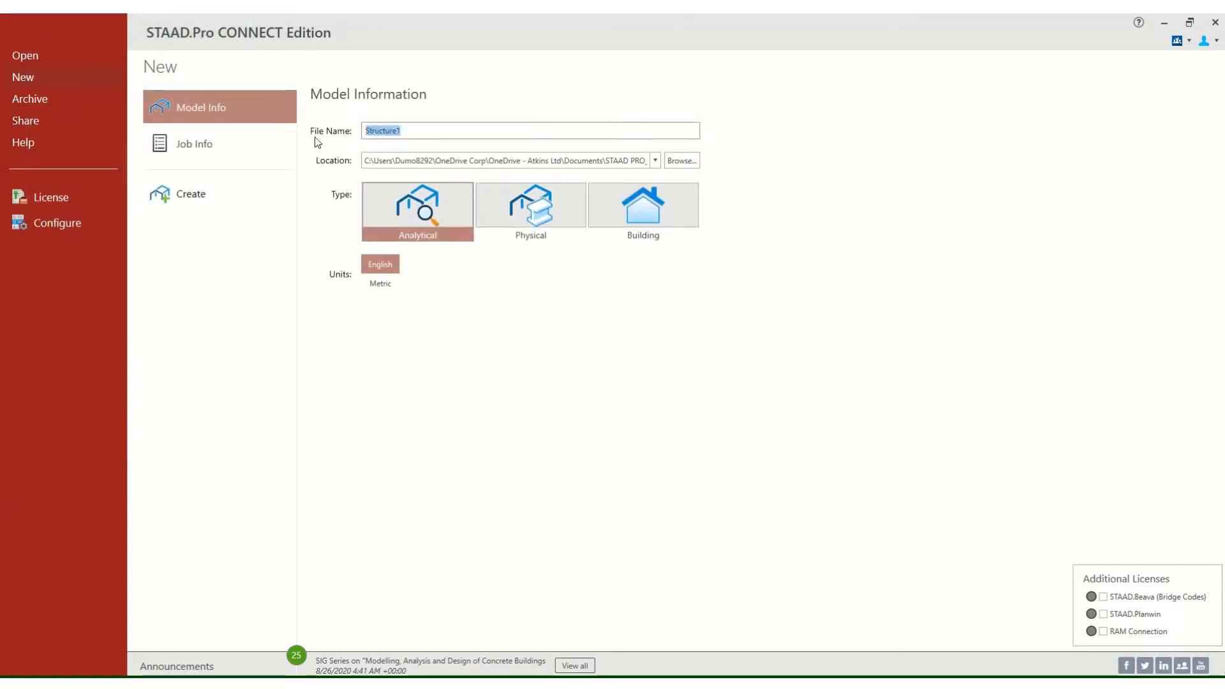
pyautogui.write('Direct Analysis Method Via Staad')
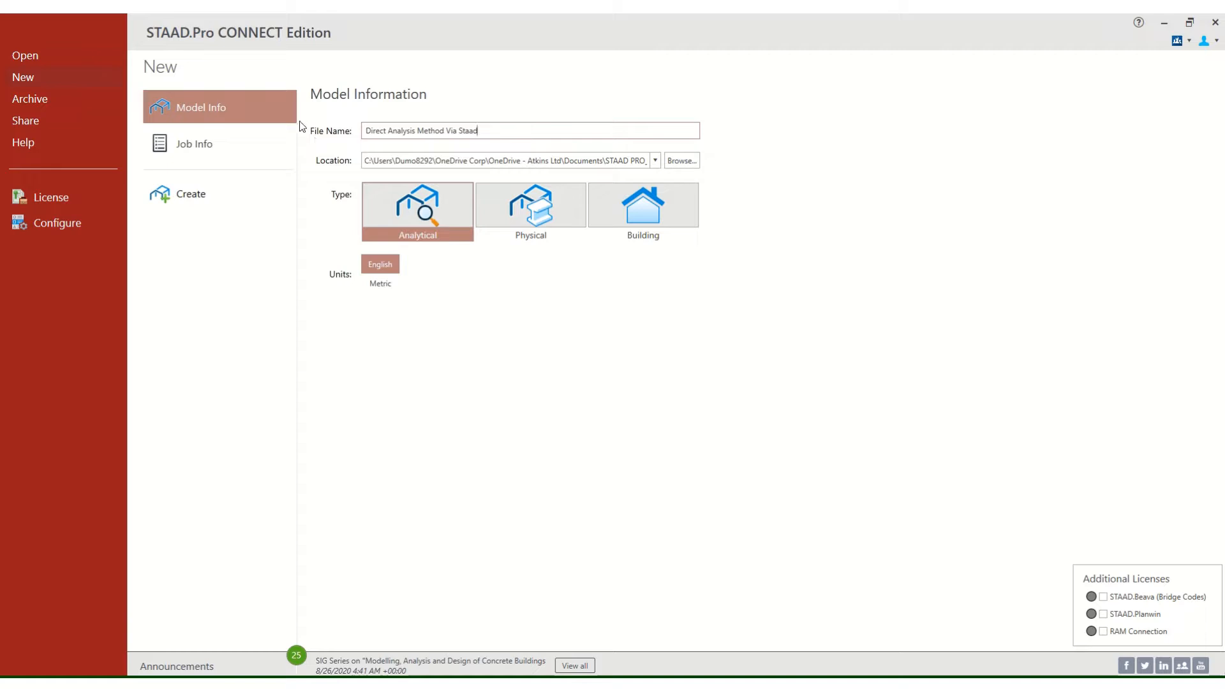
pyautogui.click(389, 267)
pyautogui.click(197, 193)
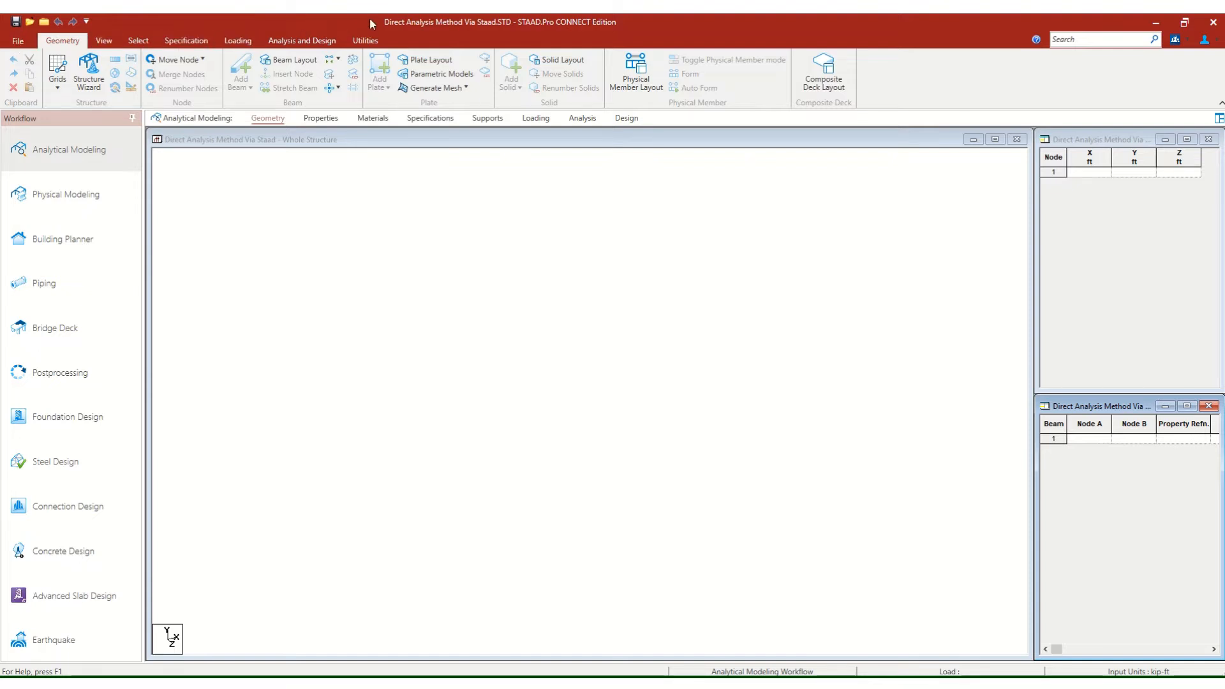
# Look over the model's file information and the available view, selection, specification, analysis and design, and utility commands.
pyautogui.click(18, 42)
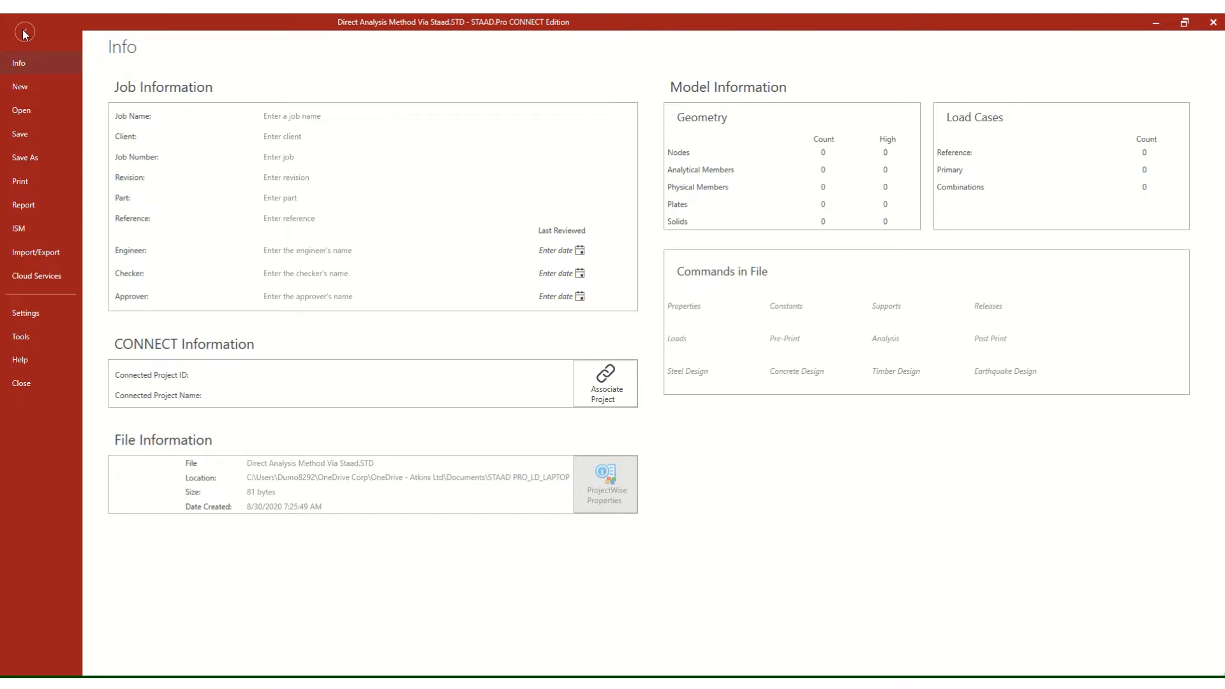
pyautogui.click(25, 33)
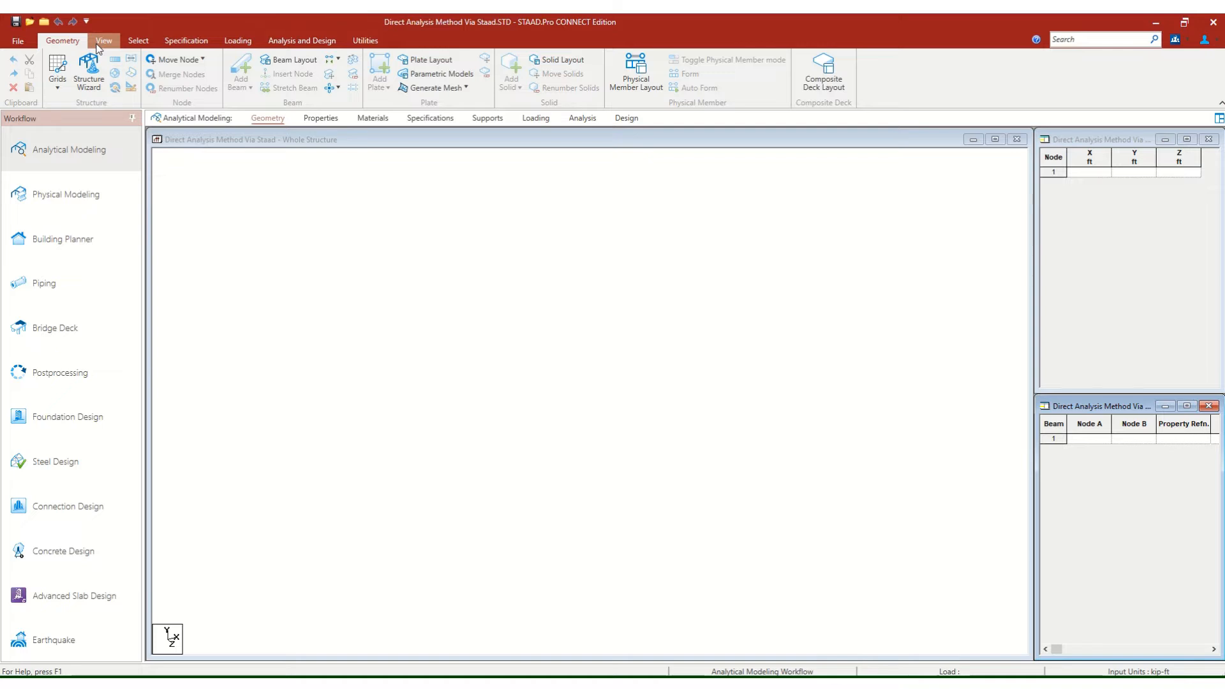
pyautogui.click(101, 47)
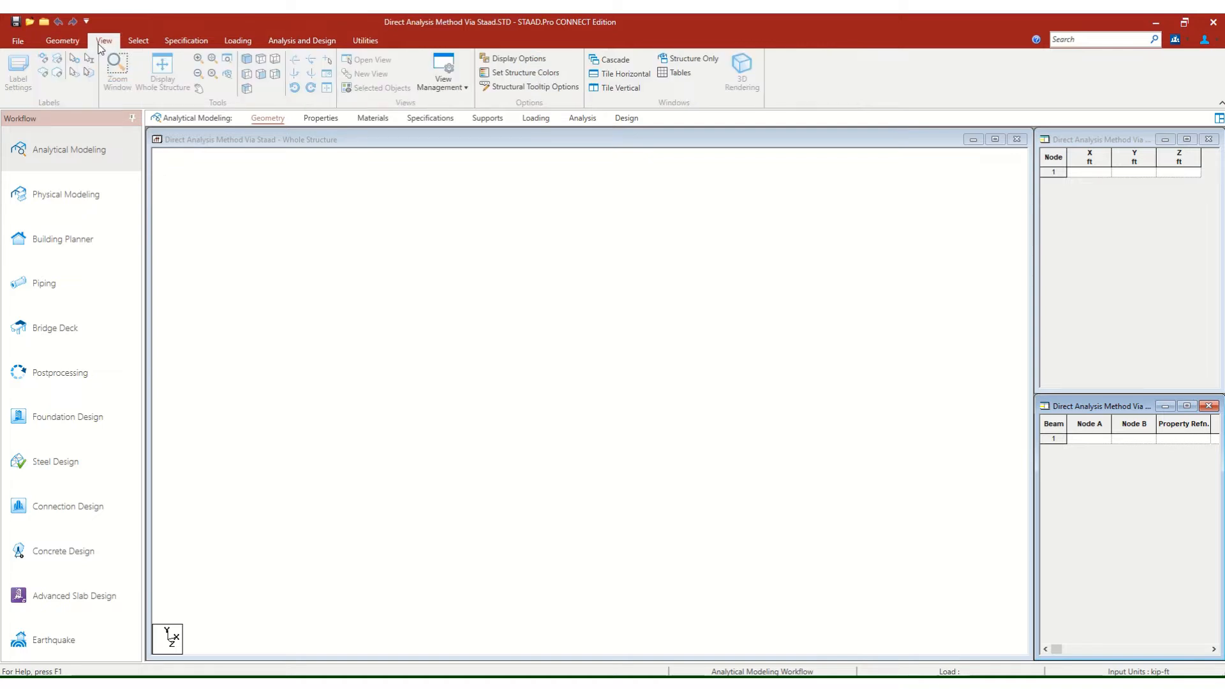
pyautogui.click(136, 43)
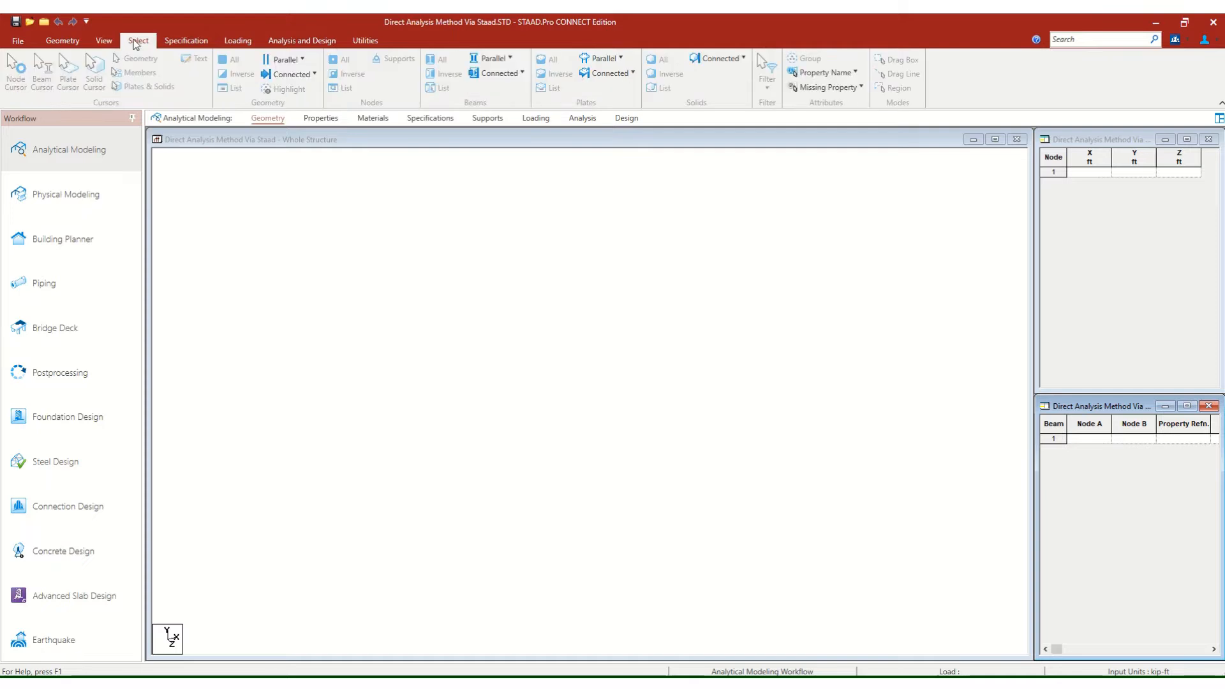
pyautogui.click(181, 42)
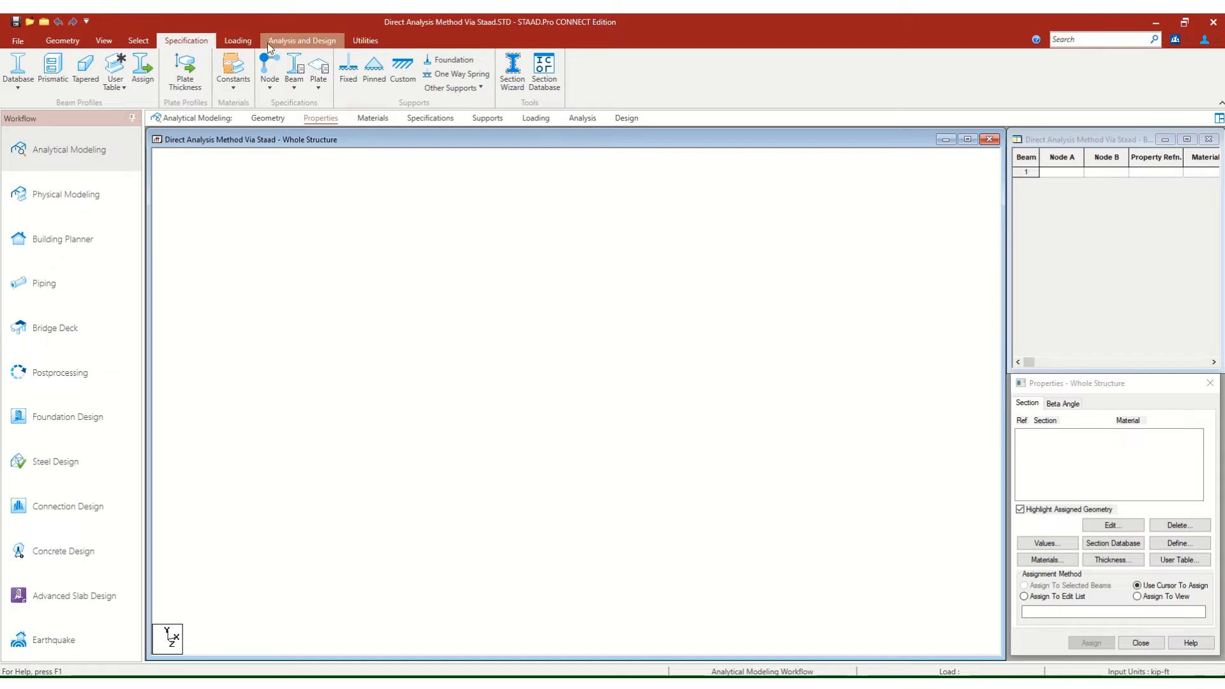
pyautogui.click(305, 46)
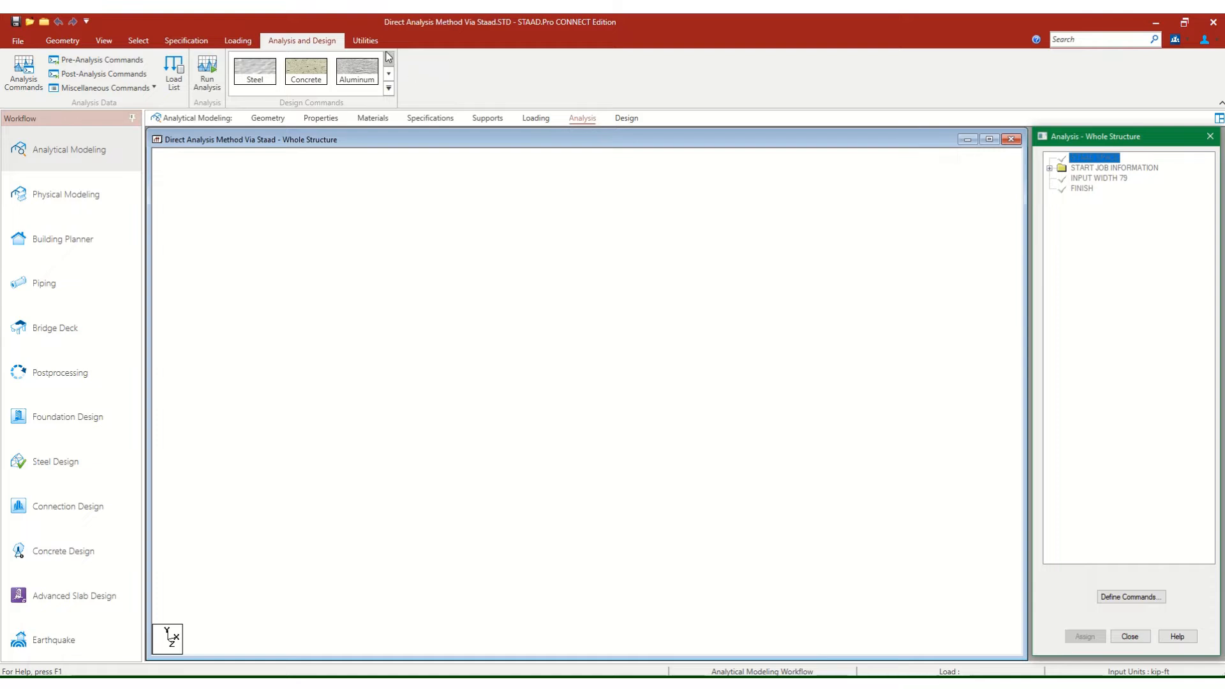
pyautogui.click(362, 40)
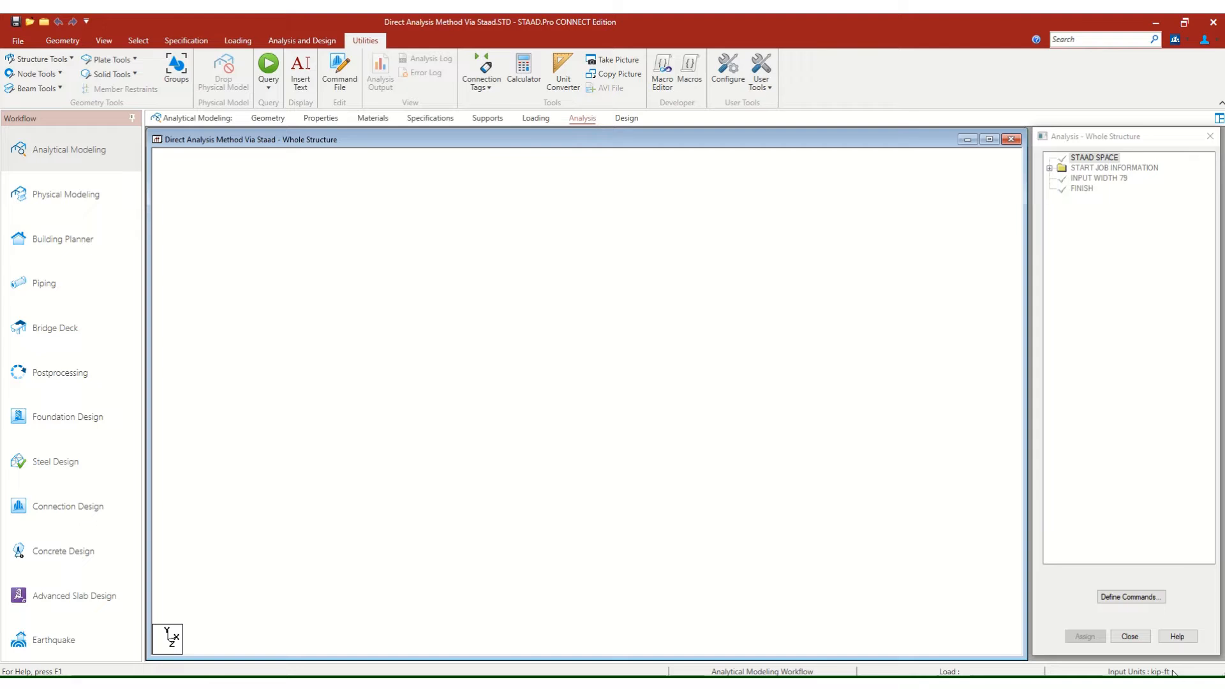
# Set the model's input units to the English system with inch for length and pound for force.
pyautogui.click(62, 41)
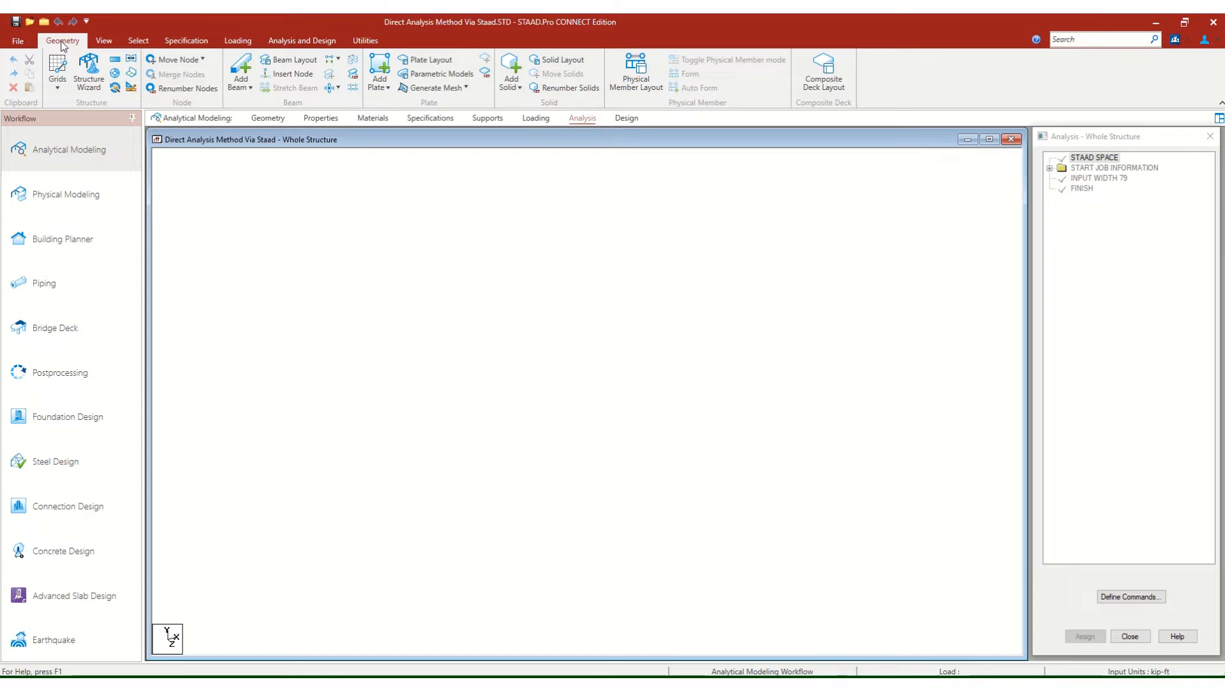
pyautogui.click(133, 86)
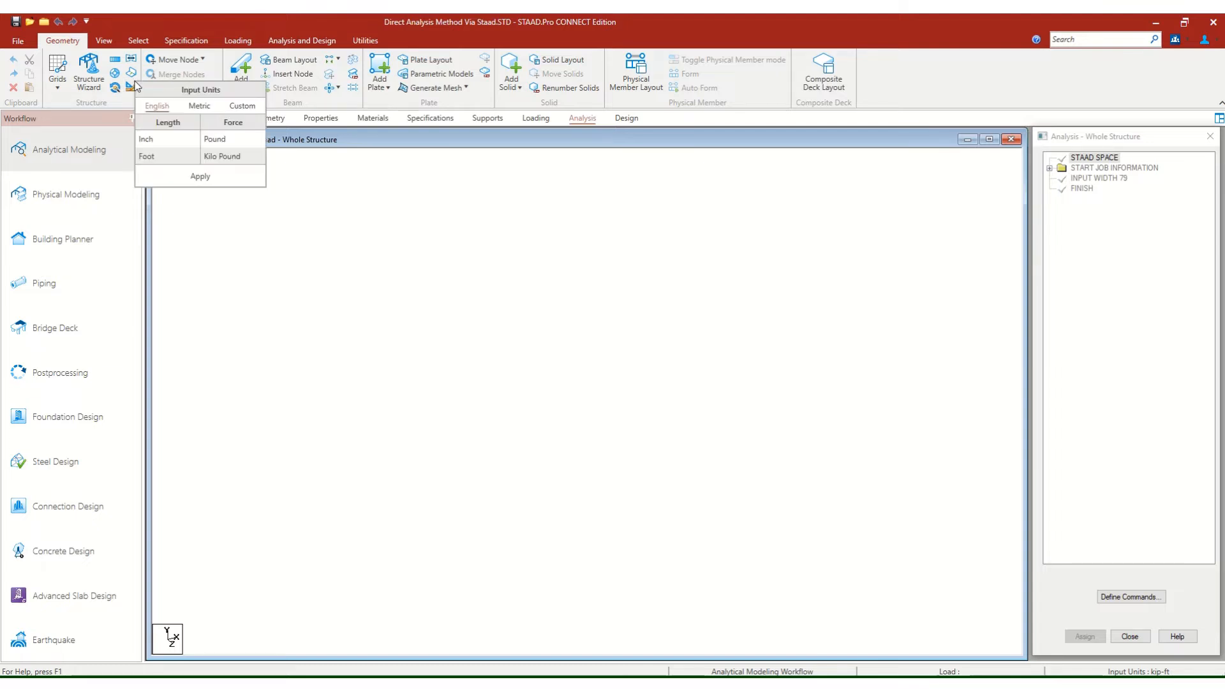
pyautogui.click(181, 142)
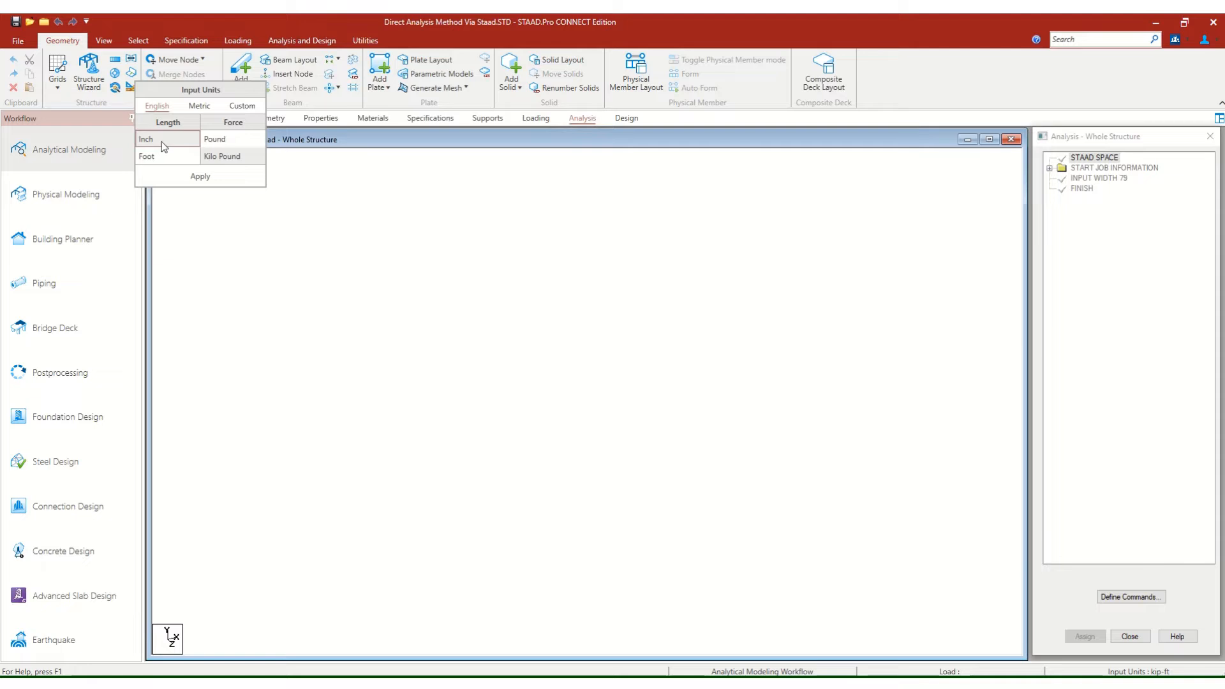
pyautogui.click(220, 139)
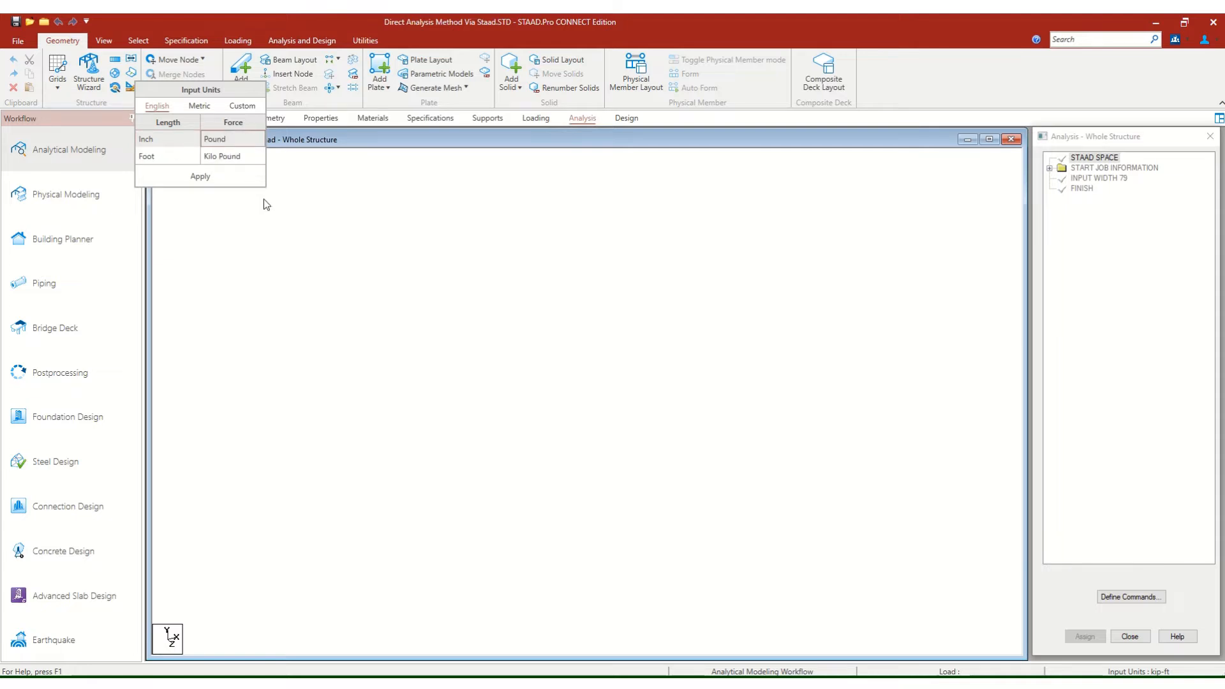
pyautogui.click(192, 178)
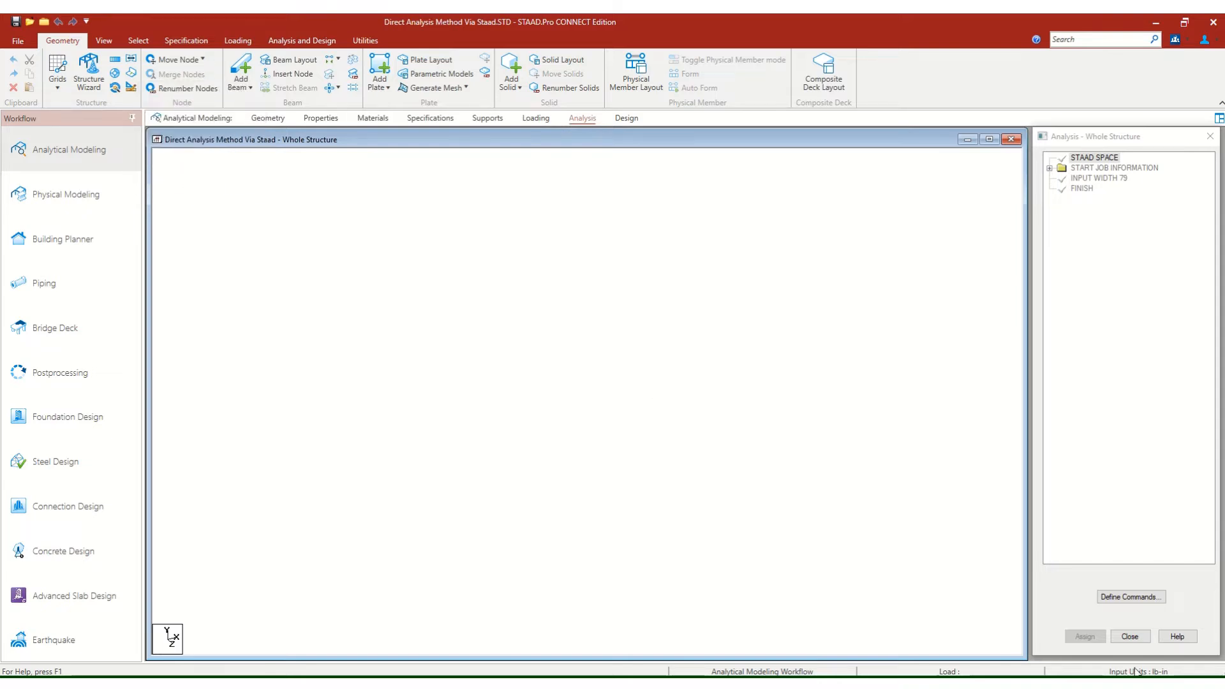
# Change the input force unit to kilo pound and apply it.
pyautogui.click(131, 89)
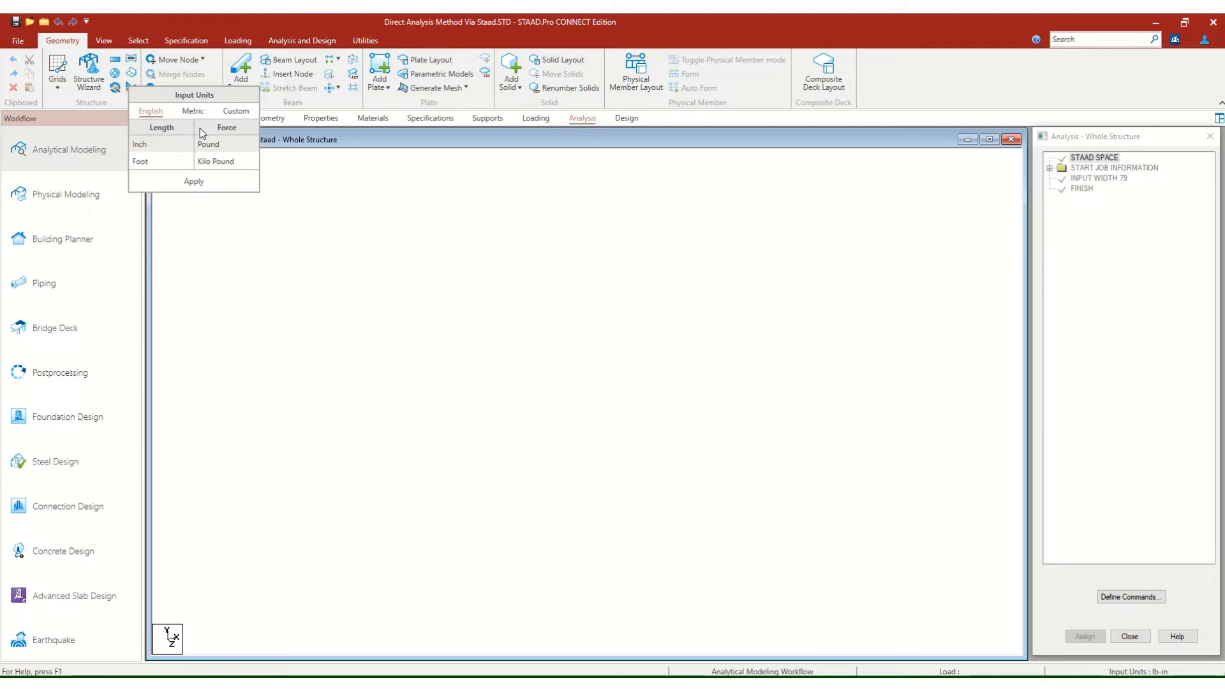
pyautogui.click(213, 162)
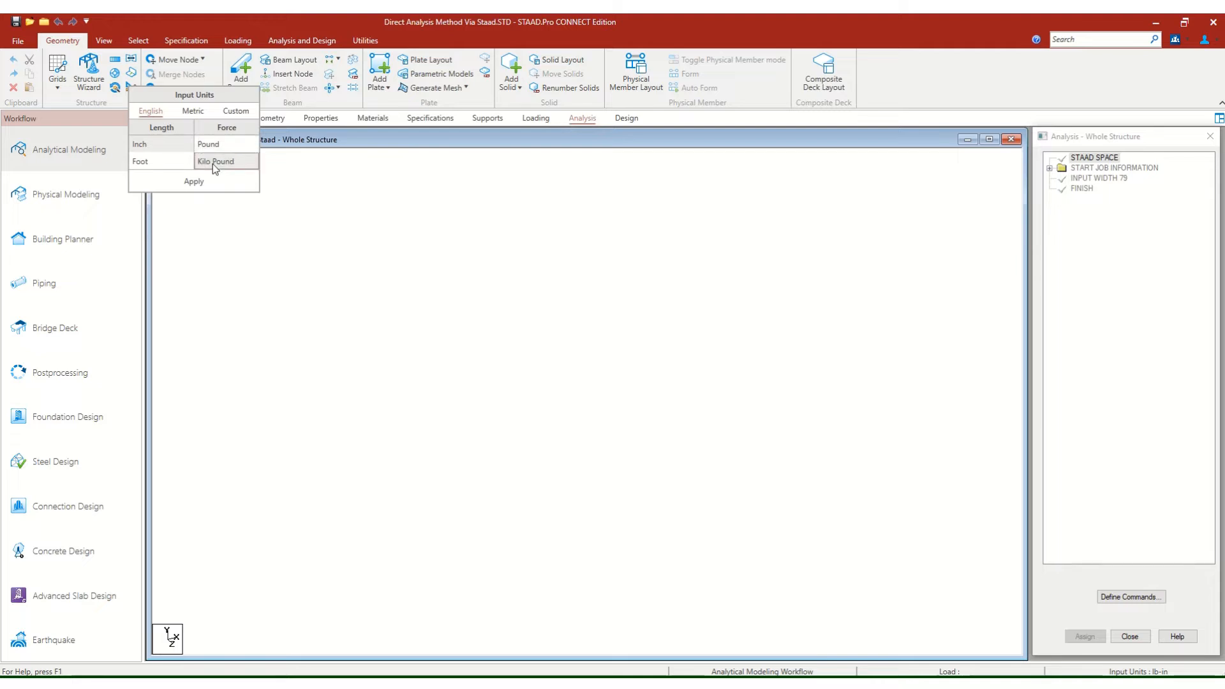
pyautogui.click(191, 183)
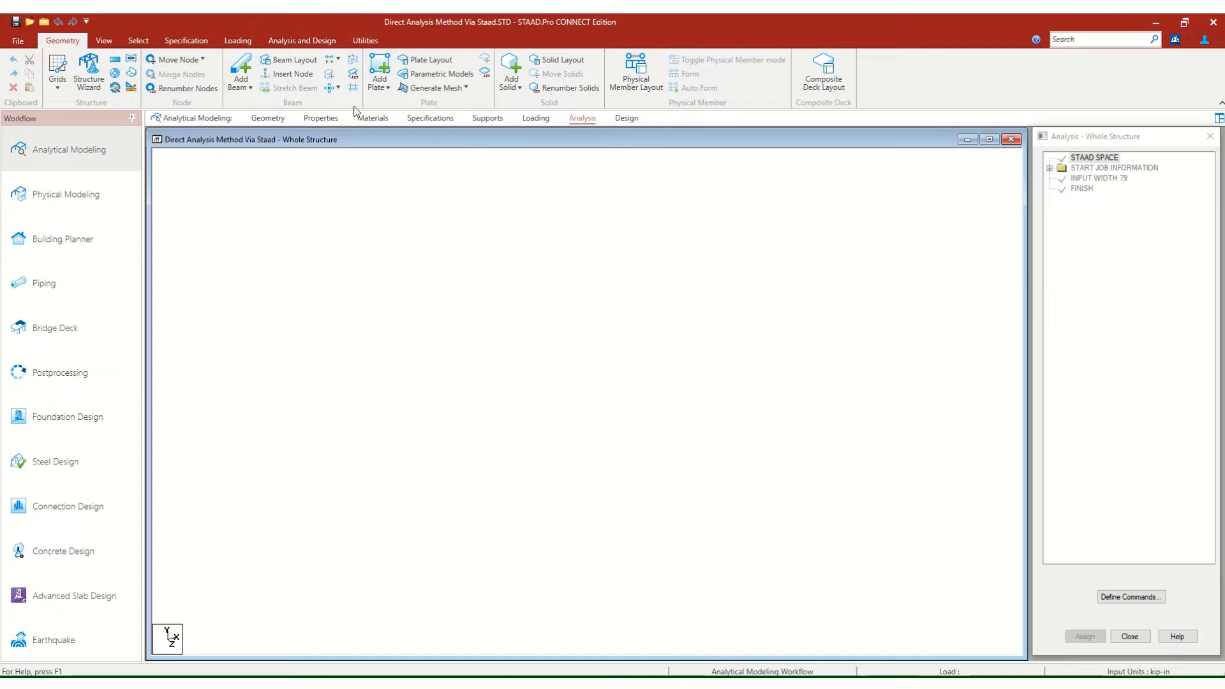
# Examine the specification, geometry, view and selection commands, including the material constants options and the beam properties table.
pyautogui.click(183, 43)
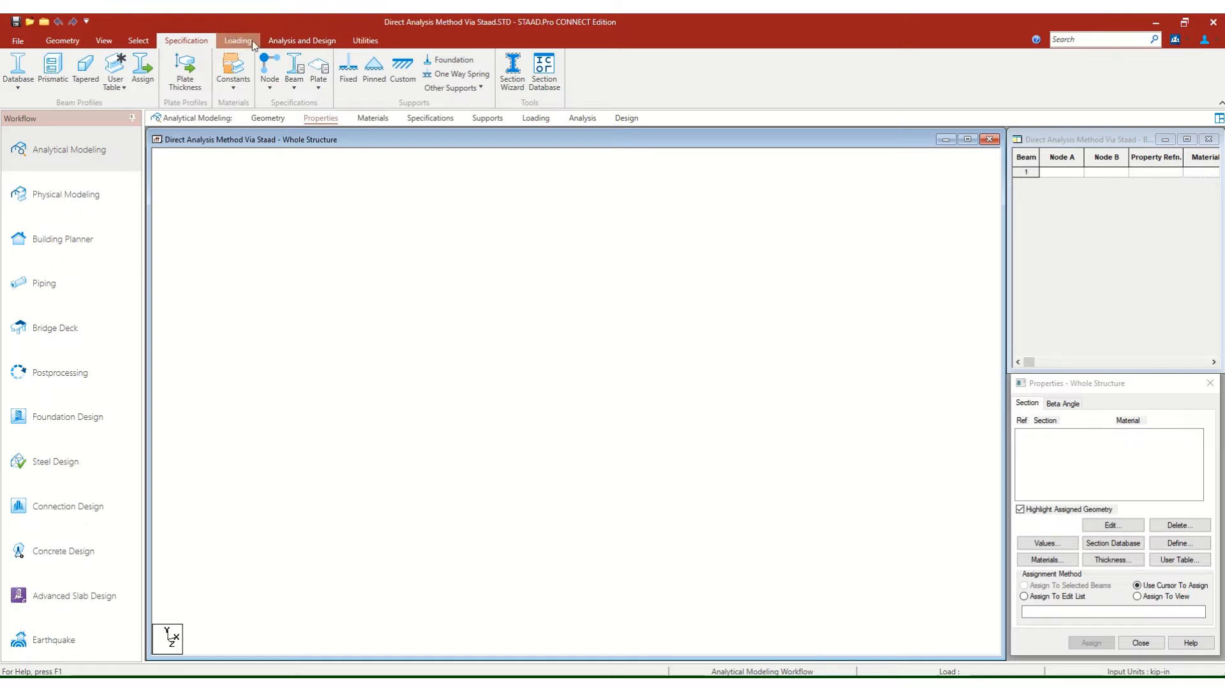
pyautogui.click(59, 44)
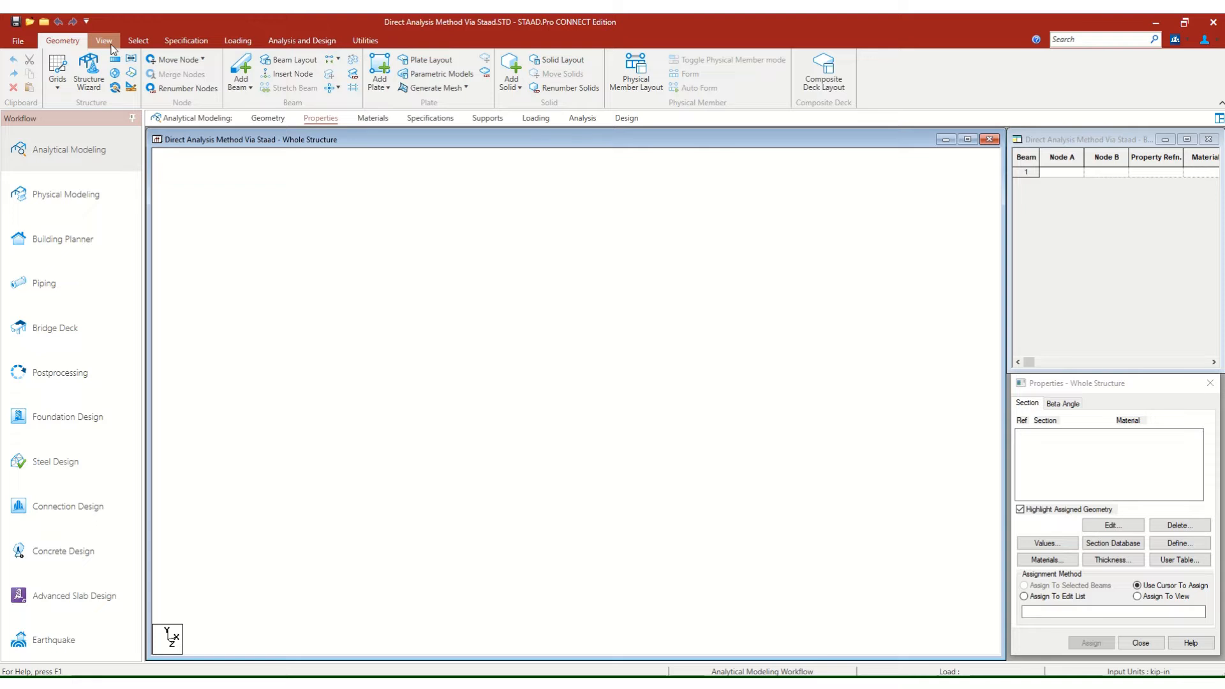
pyautogui.click(183, 42)
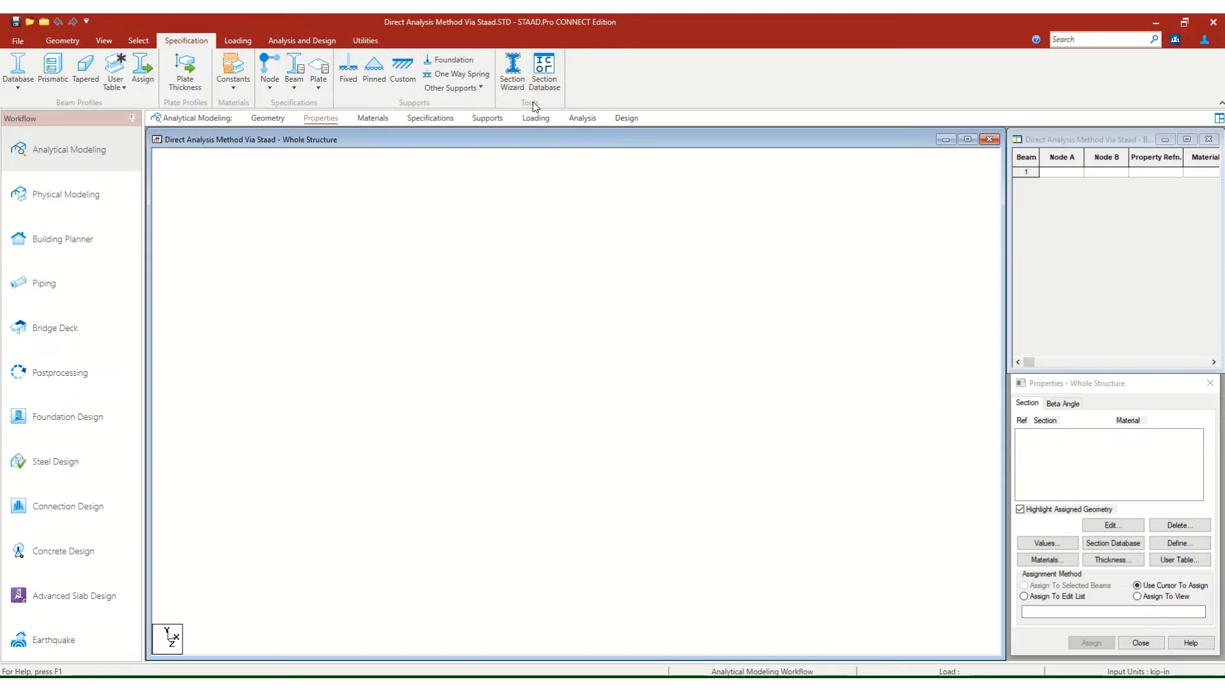
pyautogui.click(1094, 217)
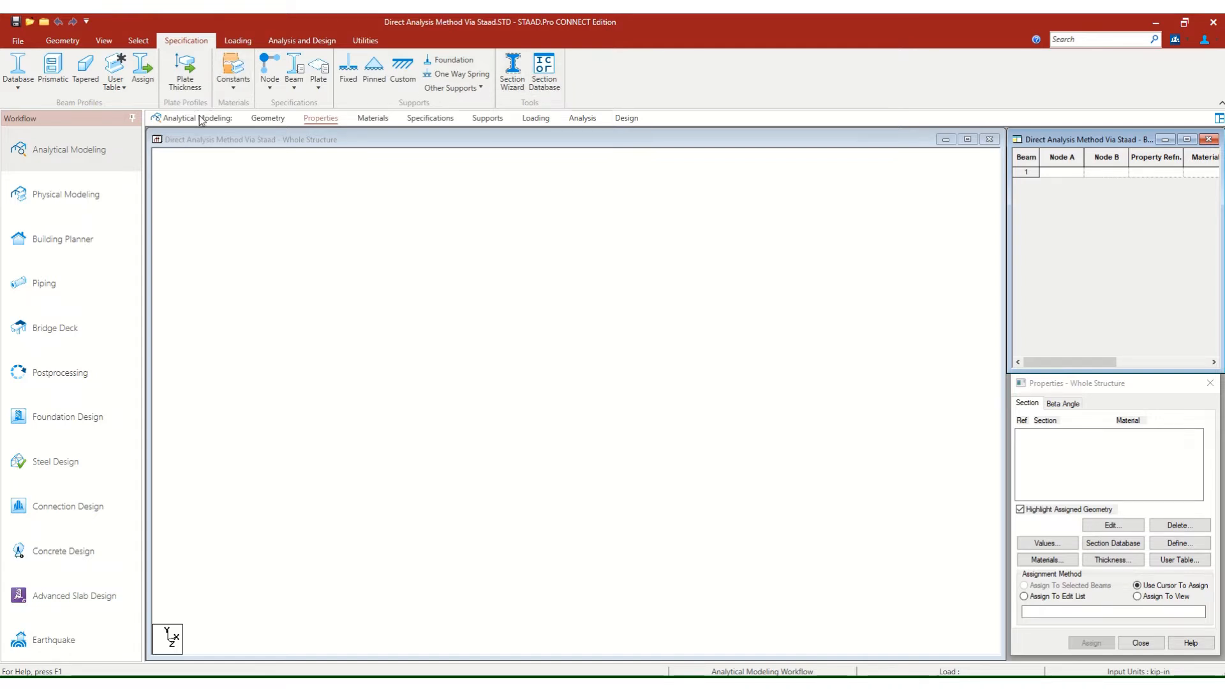
pyautogui.click(62, 41)
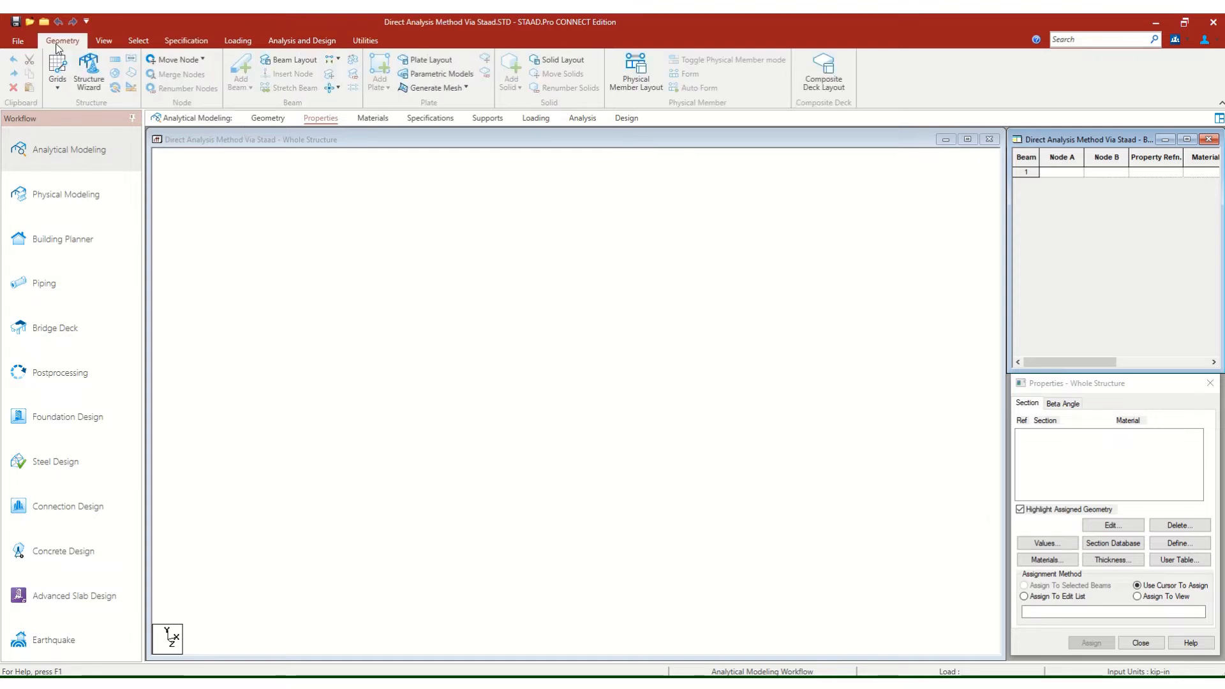
pyautogui.click(104, 42)
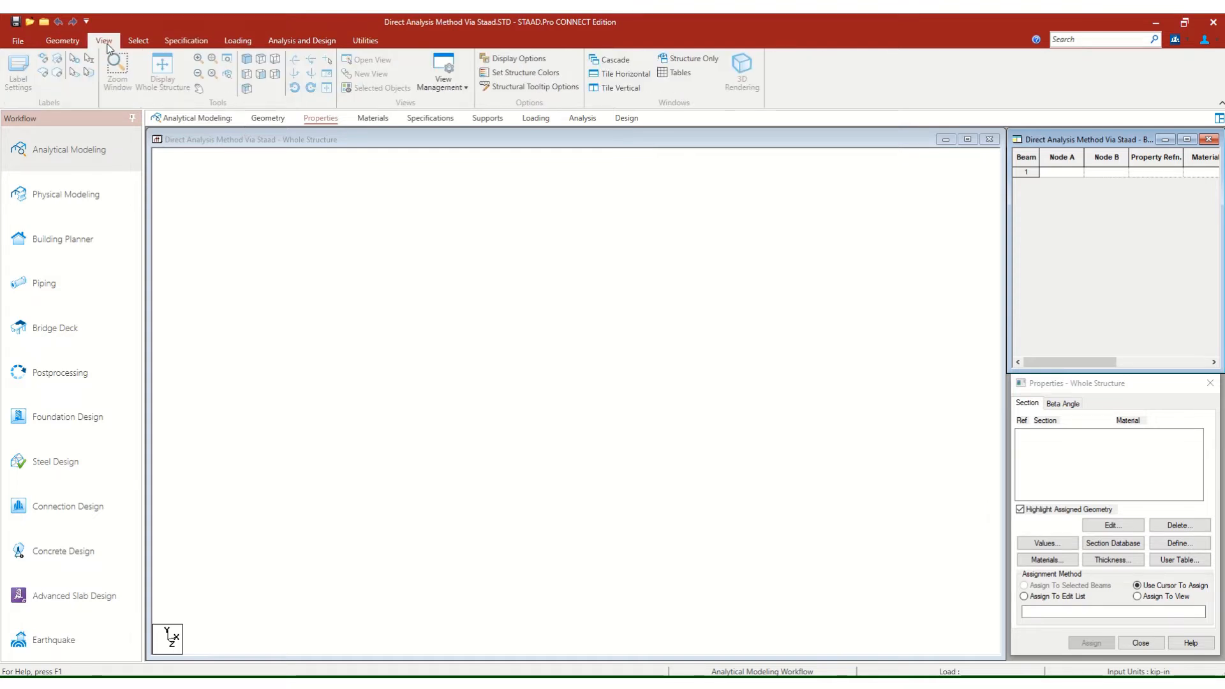
pyautogui.click(145, 44)
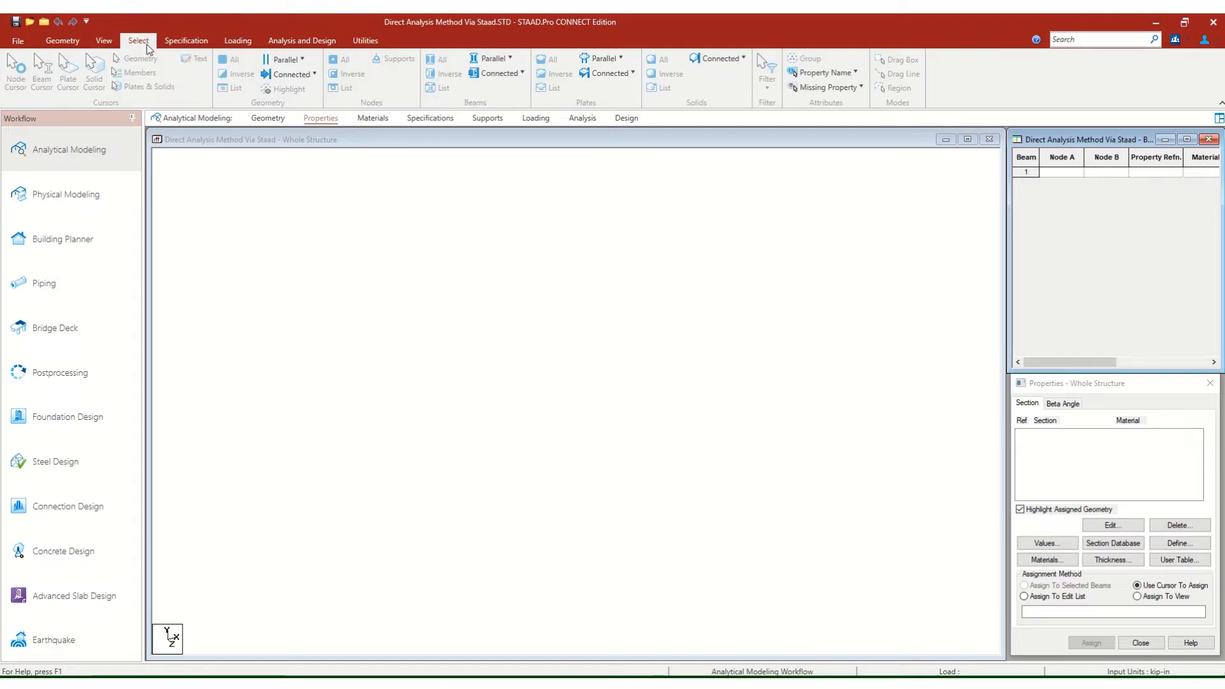
pyautogui.click(190, 45)
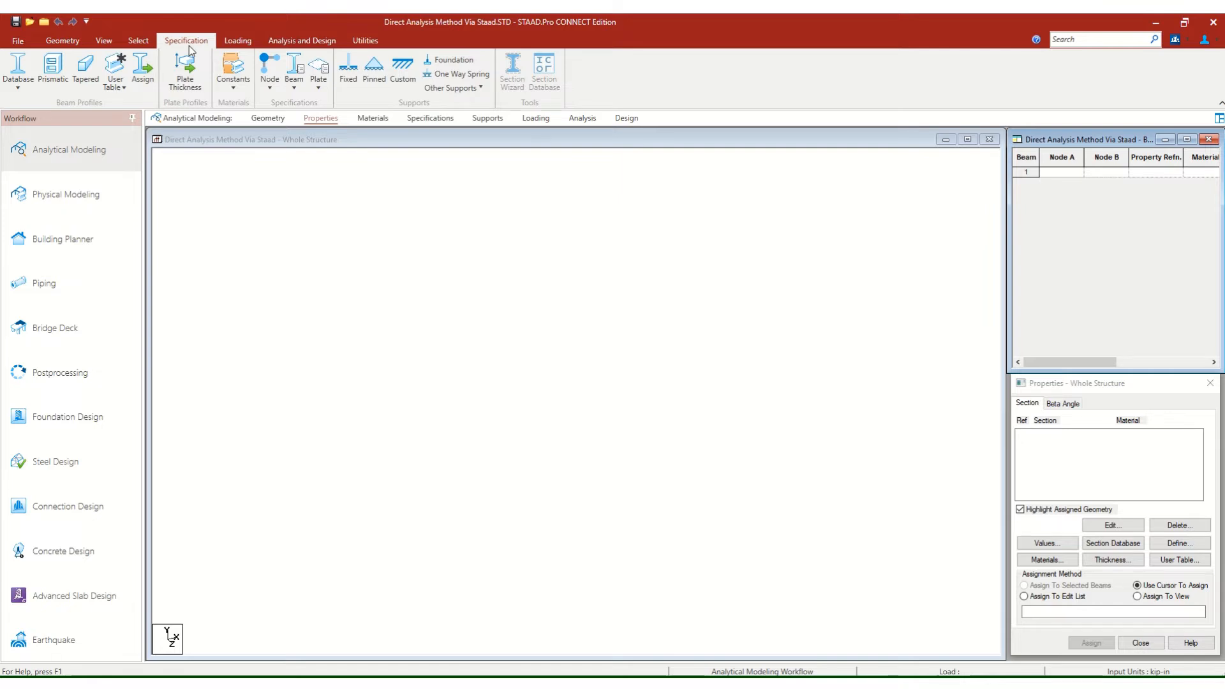
pyautogui.click(227, 91)
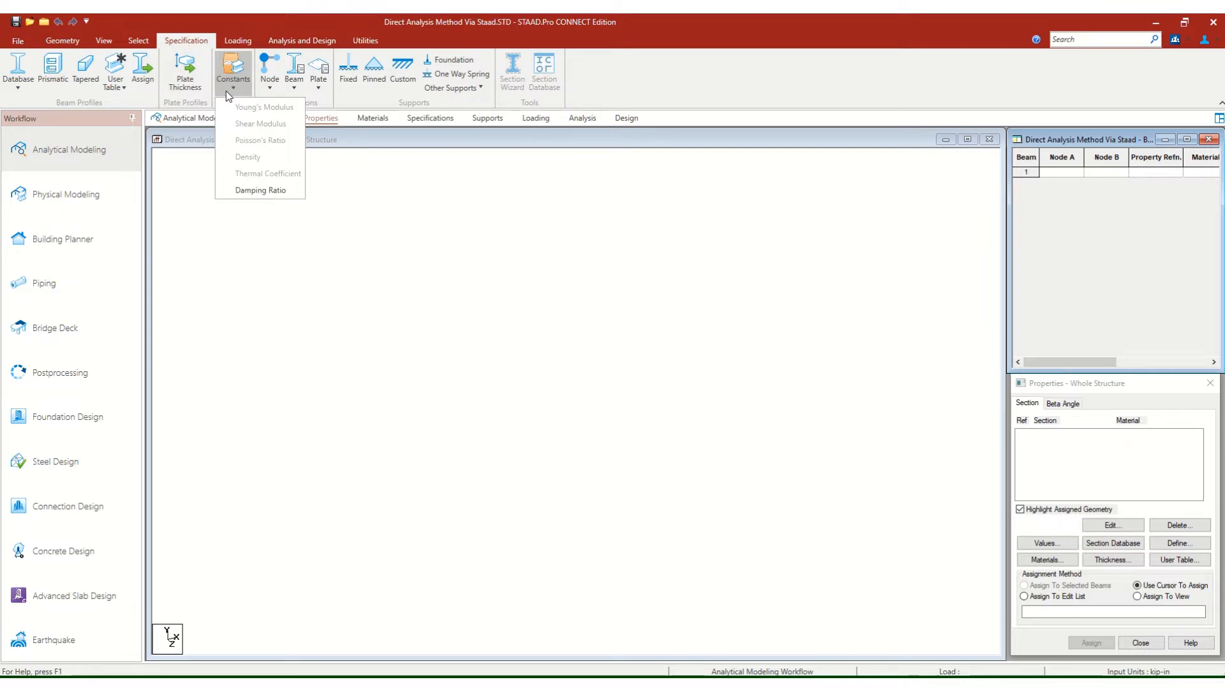
pyautogui.click(226, 90)
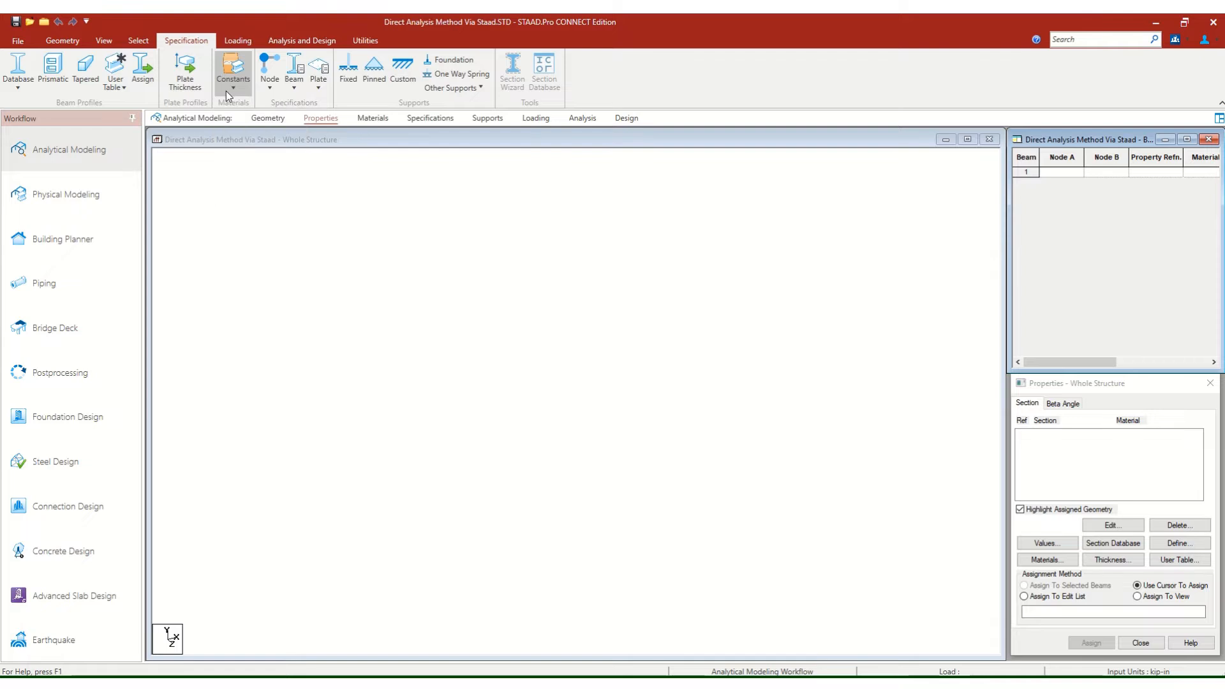
pyautogui.click(73, 45)
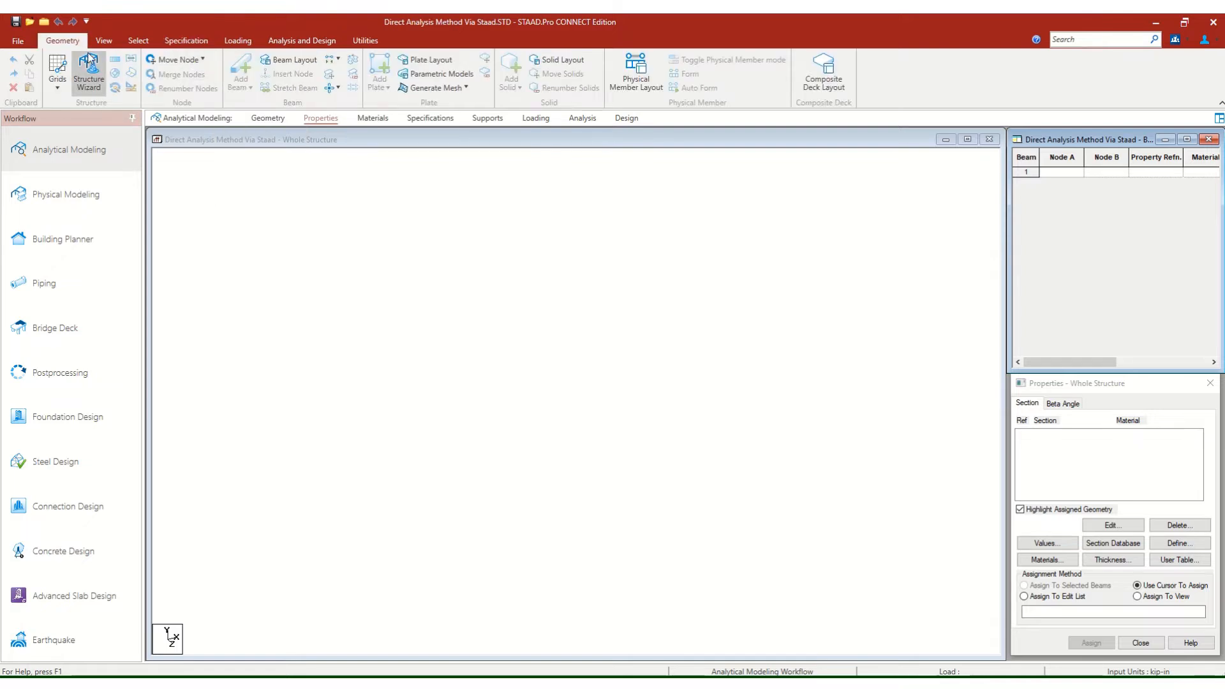
pyautogui.click(207, 141)
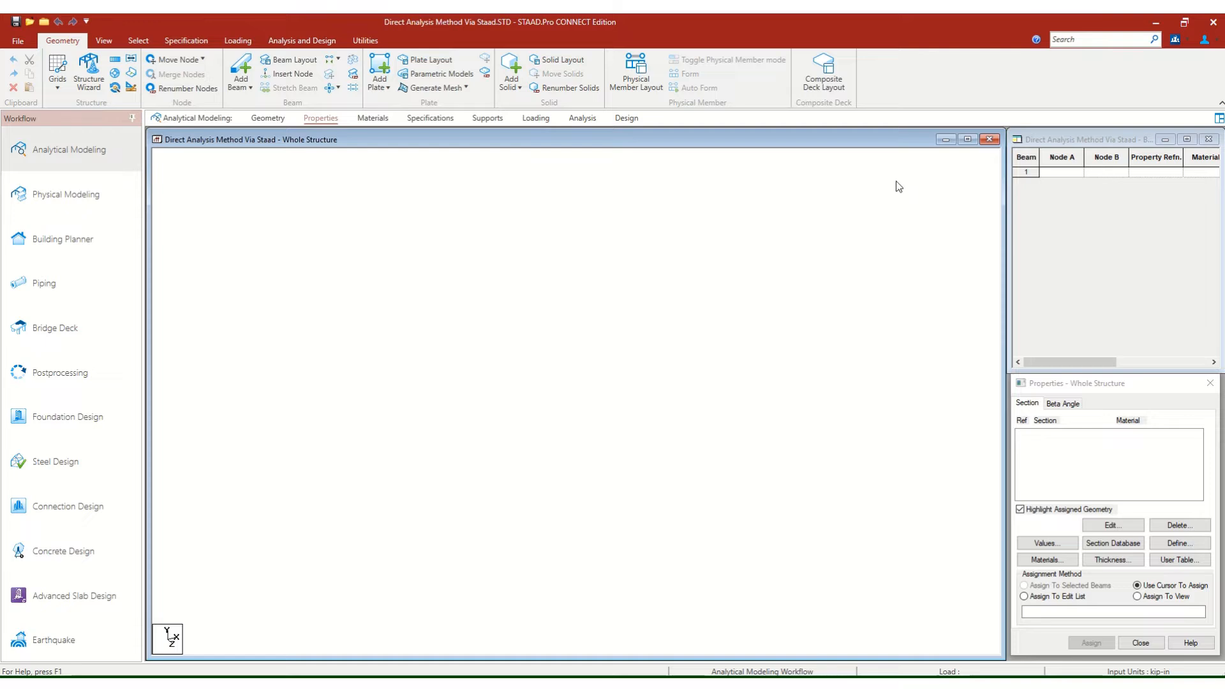
# Dismiss the Skype for Business window and open the material definitions for the whole structure.
pyautogui.click(1086, 142)
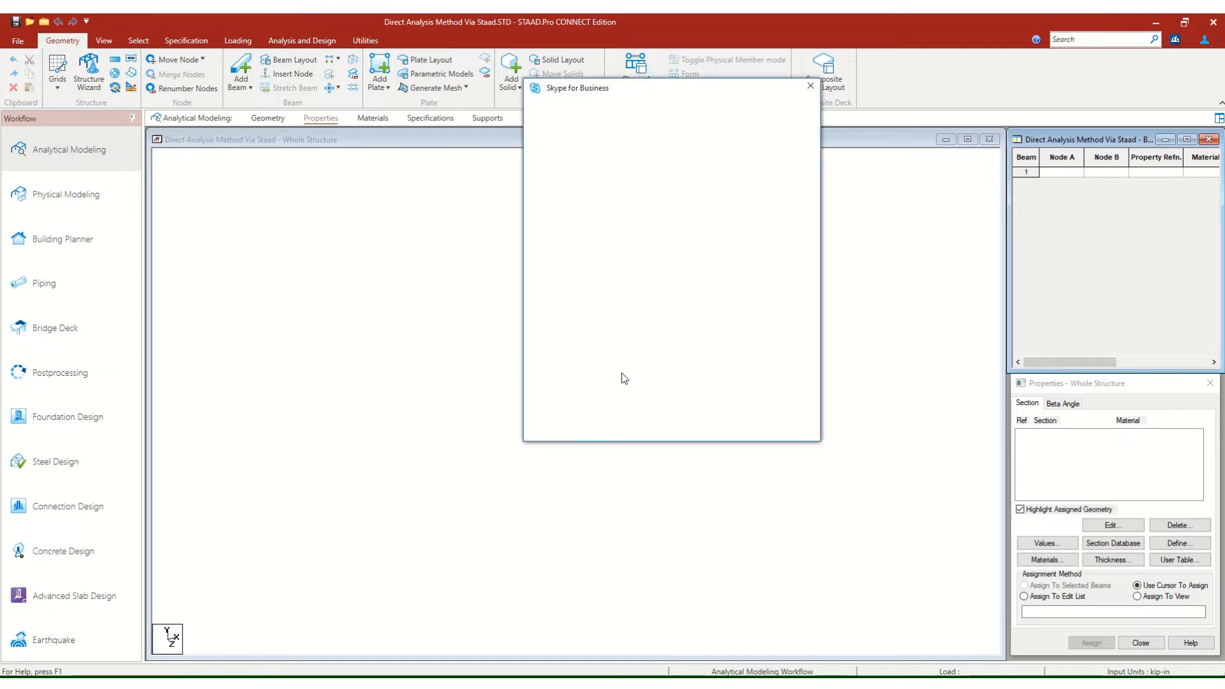
pyautogui.click(810, 86)
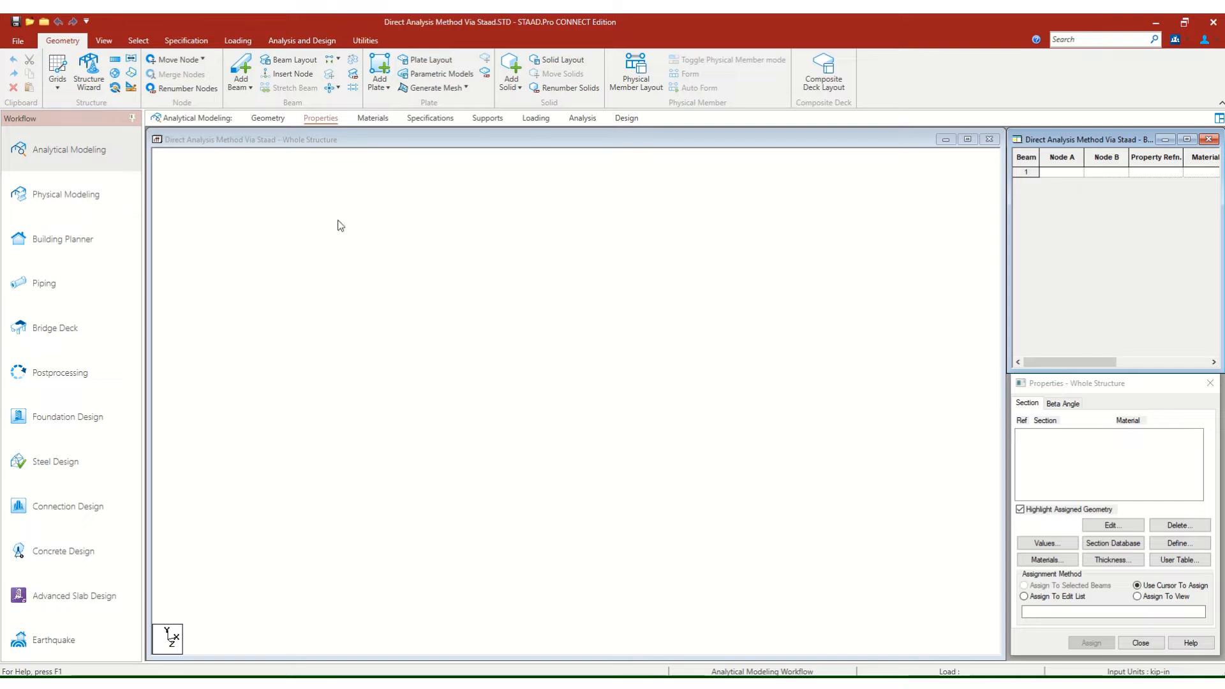
pyautogui.click(372, 121)
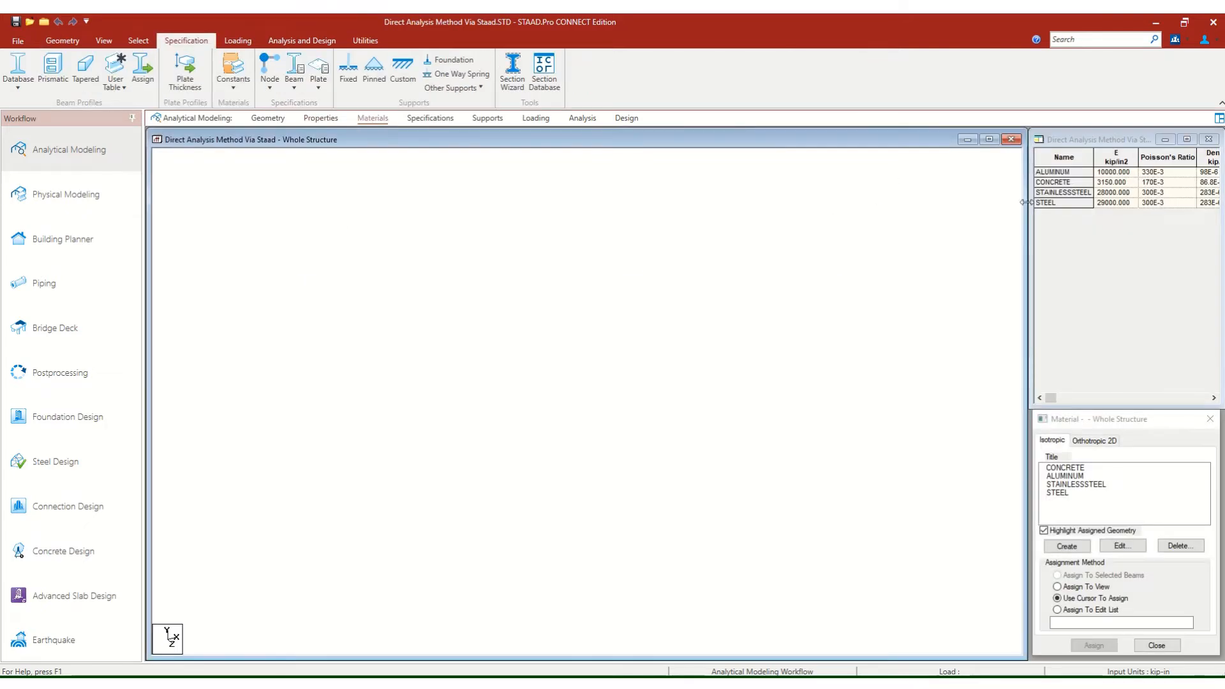
# Bring up the node coordinate and beam incidence tables of the whole structure.
pyautogui.click(268, 119)
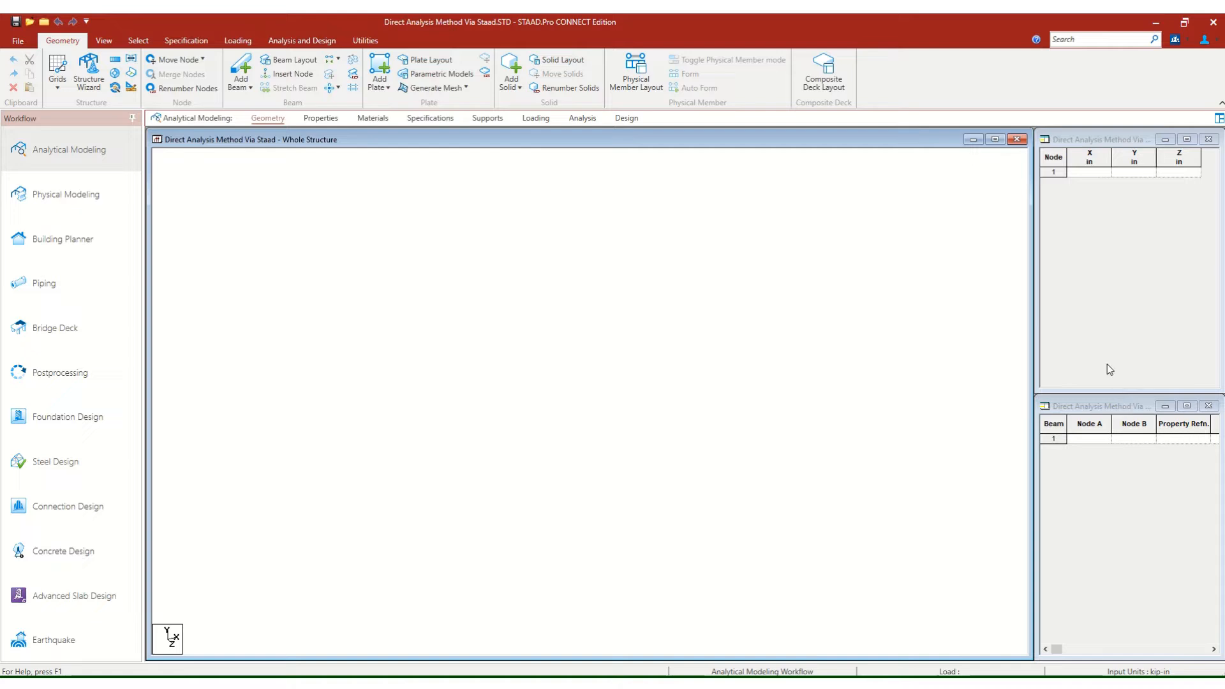
pyautogui.click(1070, 140)
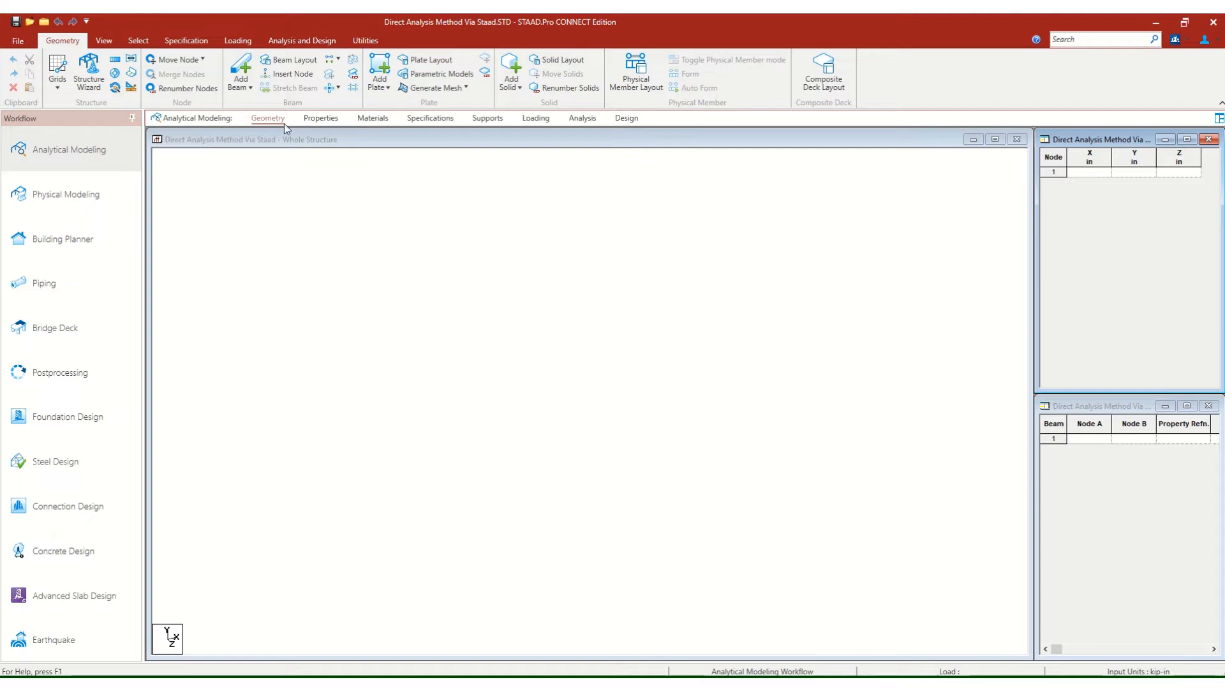
pyautogui.click(320, 119)
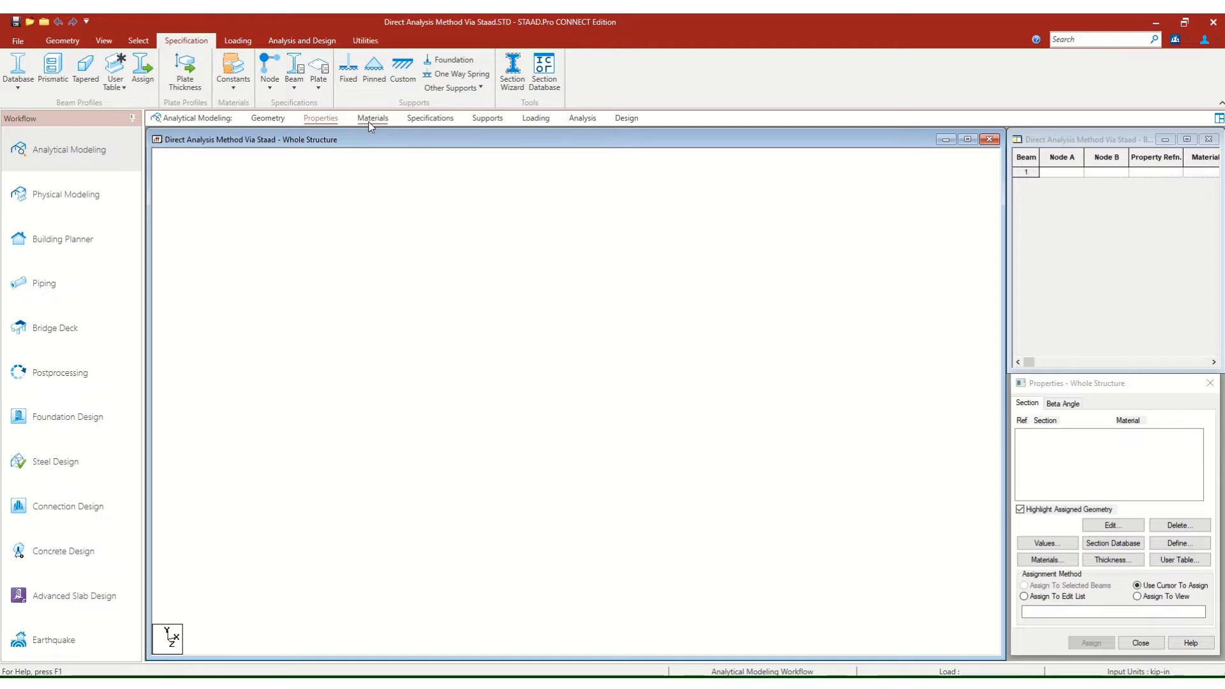
pyautogui.click(268, 118)
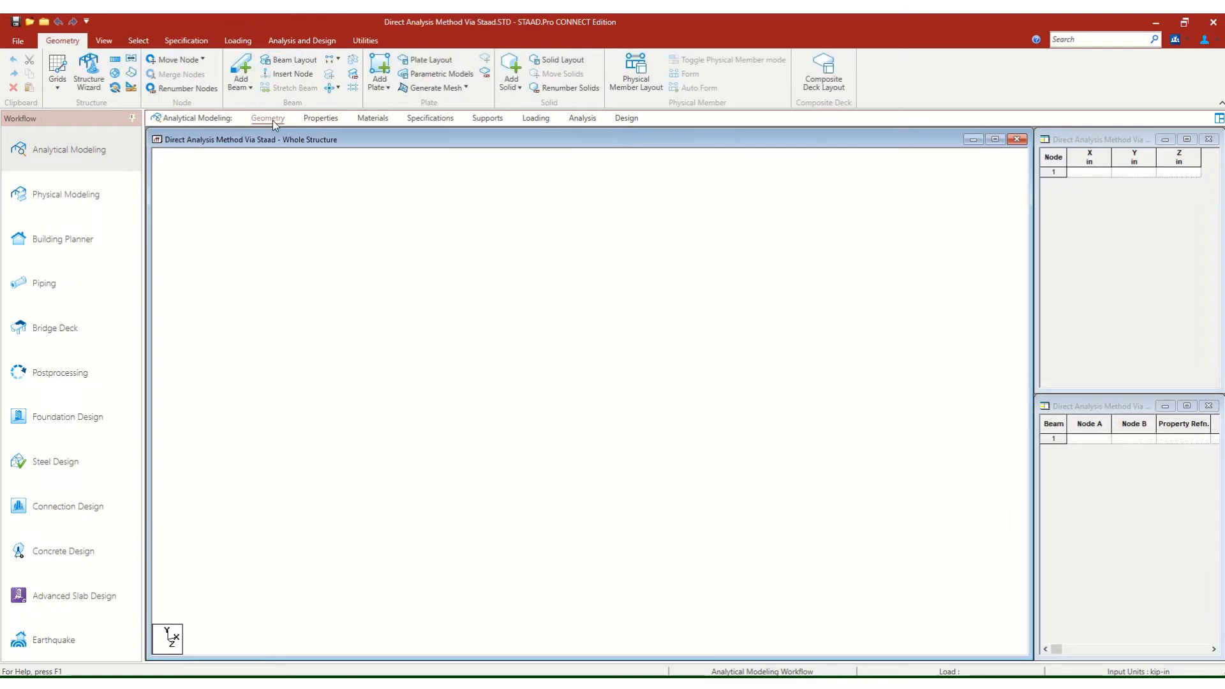
pyautogui.click(1097, 173)
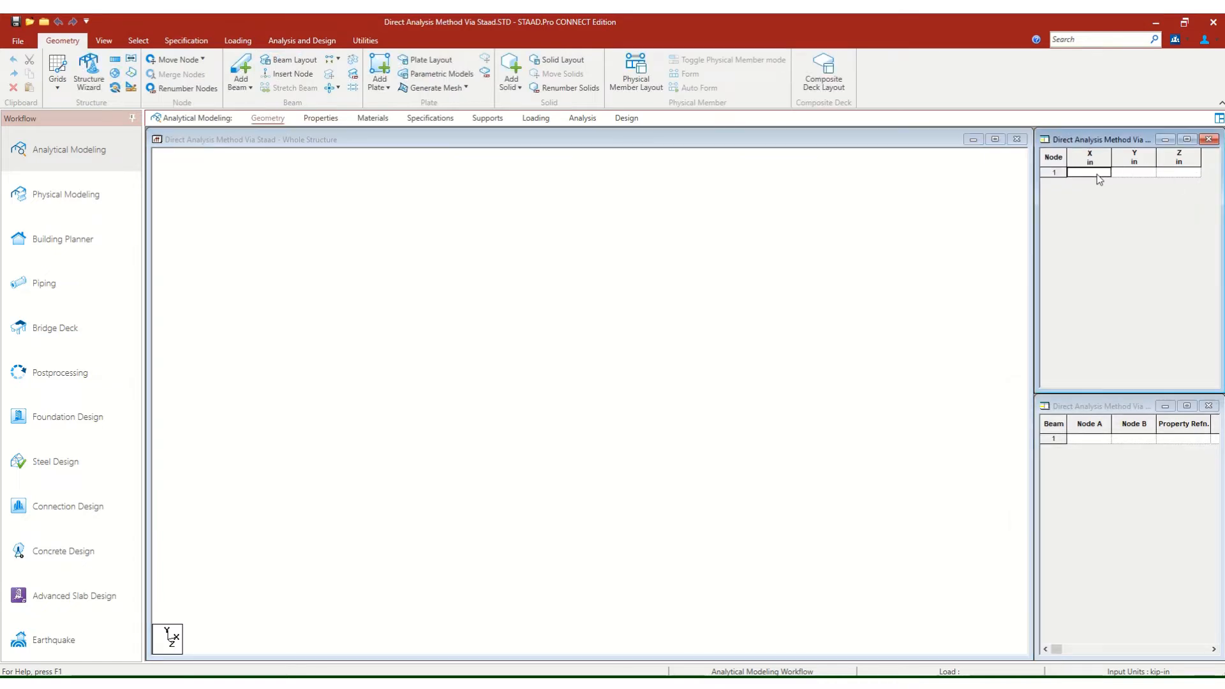
# Change the input length unit to foot in the English system and apply it.
pyautogui.click(136, 91)
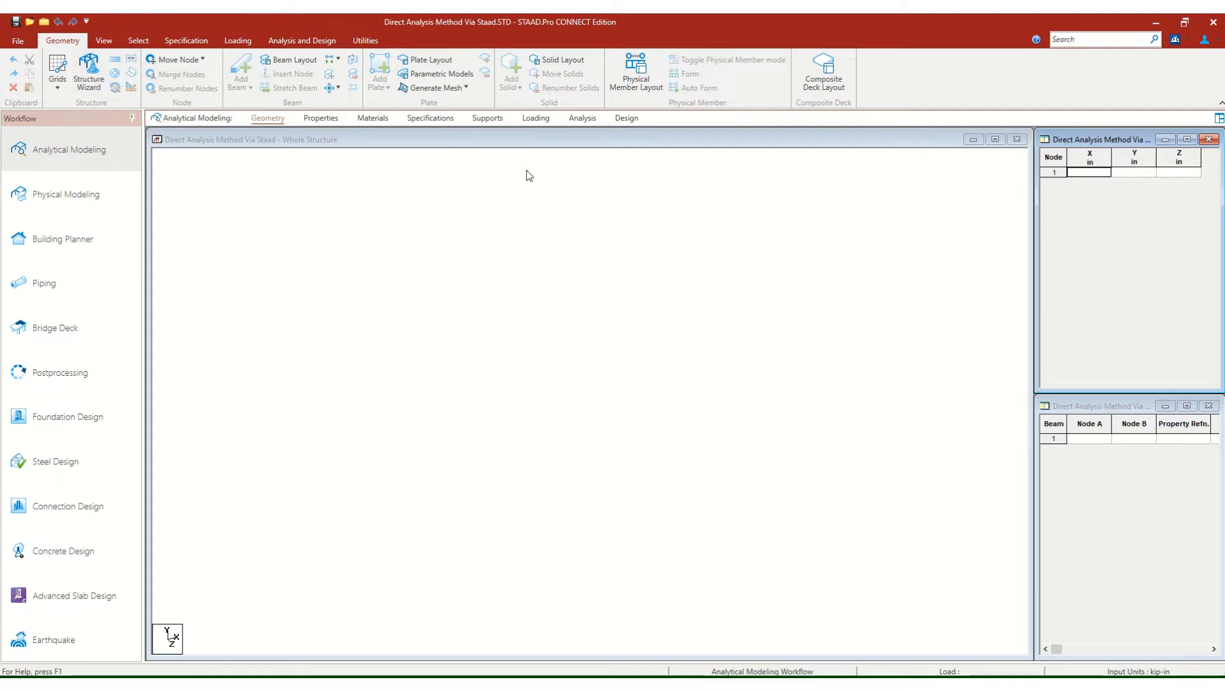
pyautogui.click(376, 142)
pyautogui.click(131, 87)
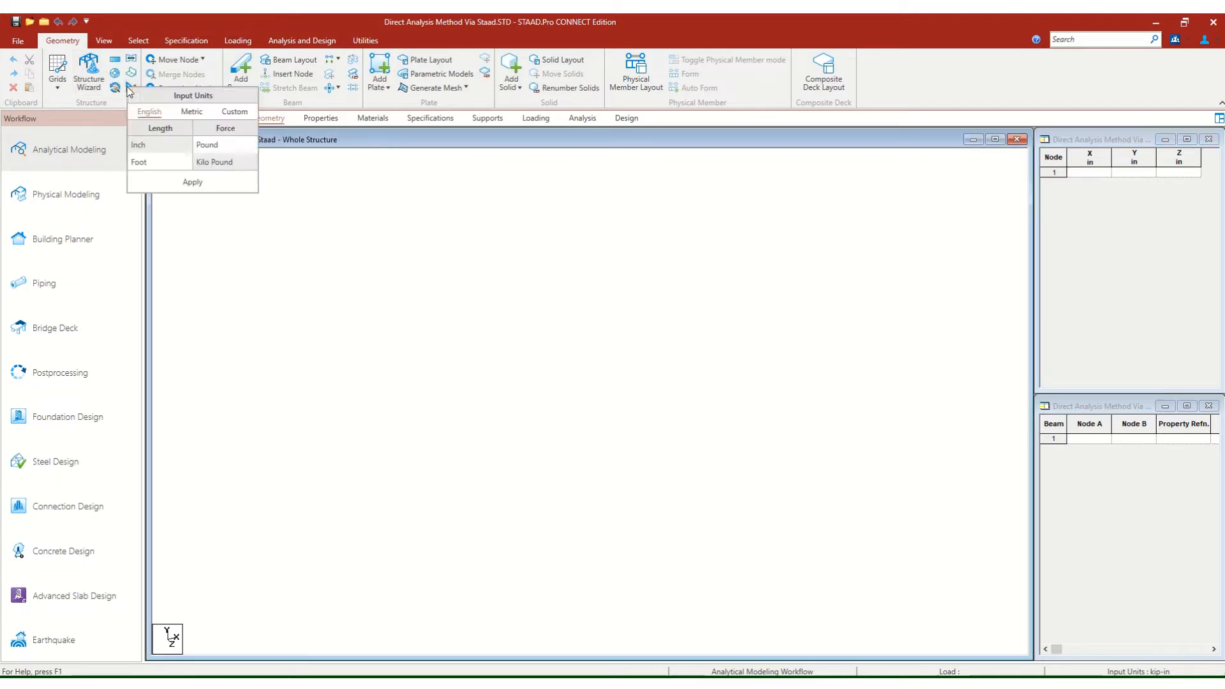
pyautogui.click(163, 161)
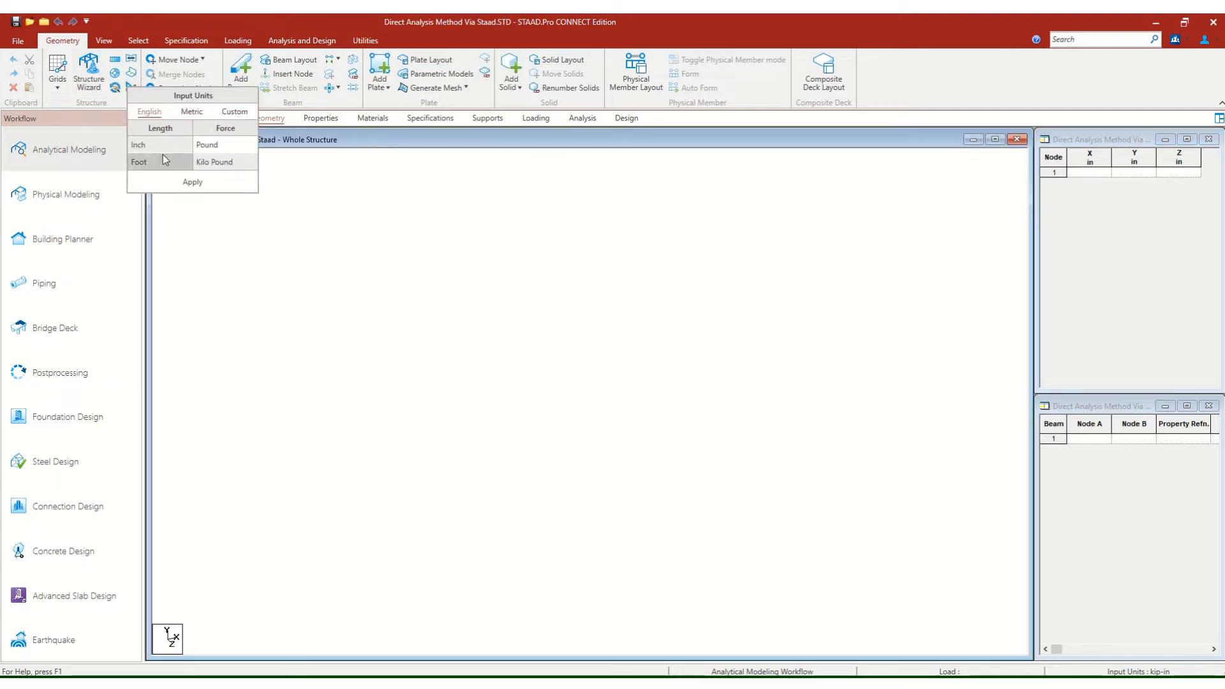
pyautogui.click(194, 183)
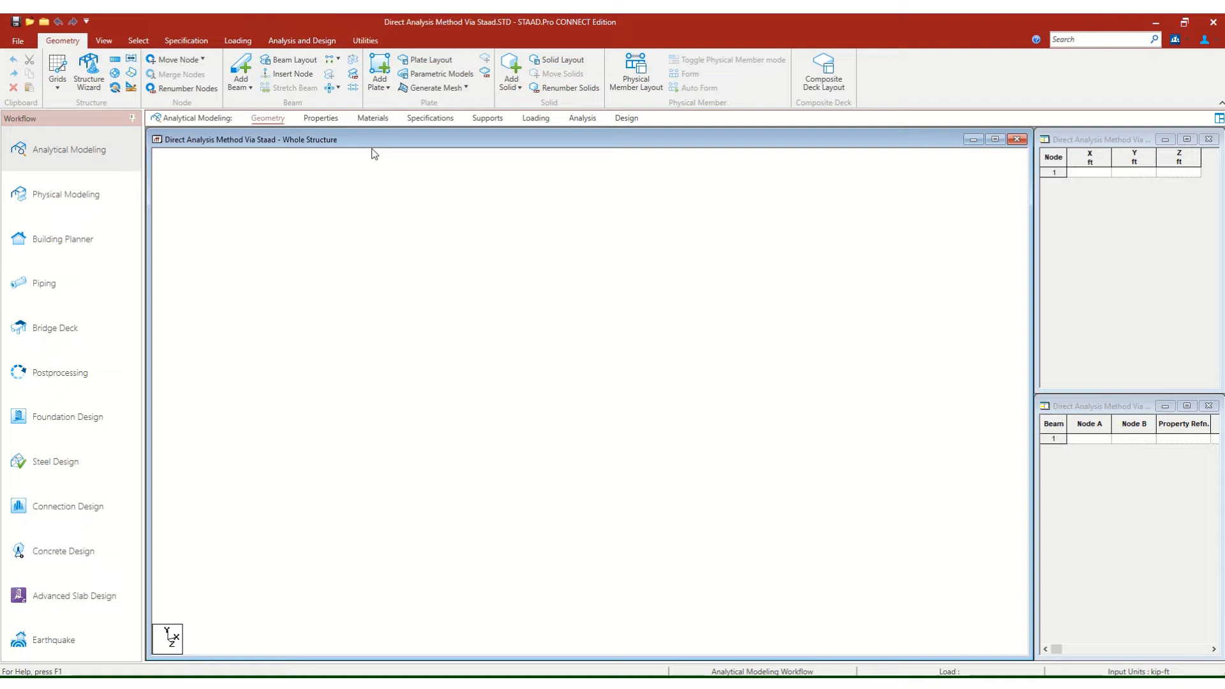
# Enter node 1 at X 0, Y 0, Z 0 ft and node 2 at X 0, Y 12, Z 0 ft.
pyautogui.click(1089, 173)
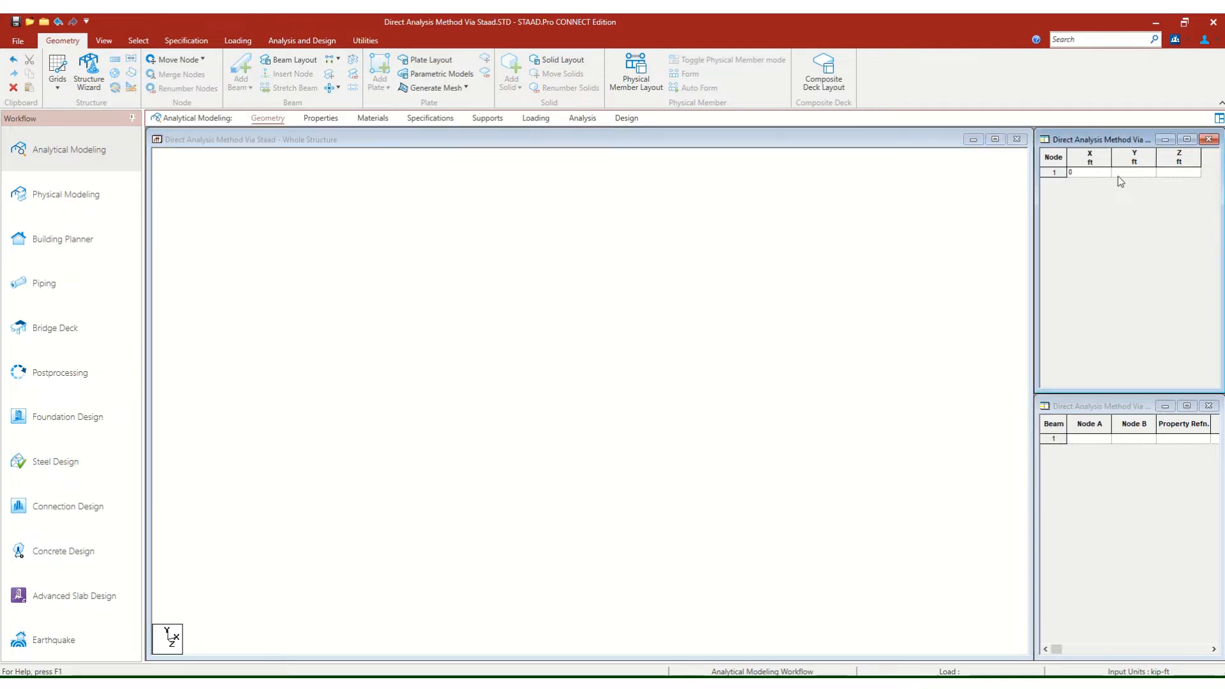
pyautogui.click(1118, 177)
pyautogui.click(1085, 185)
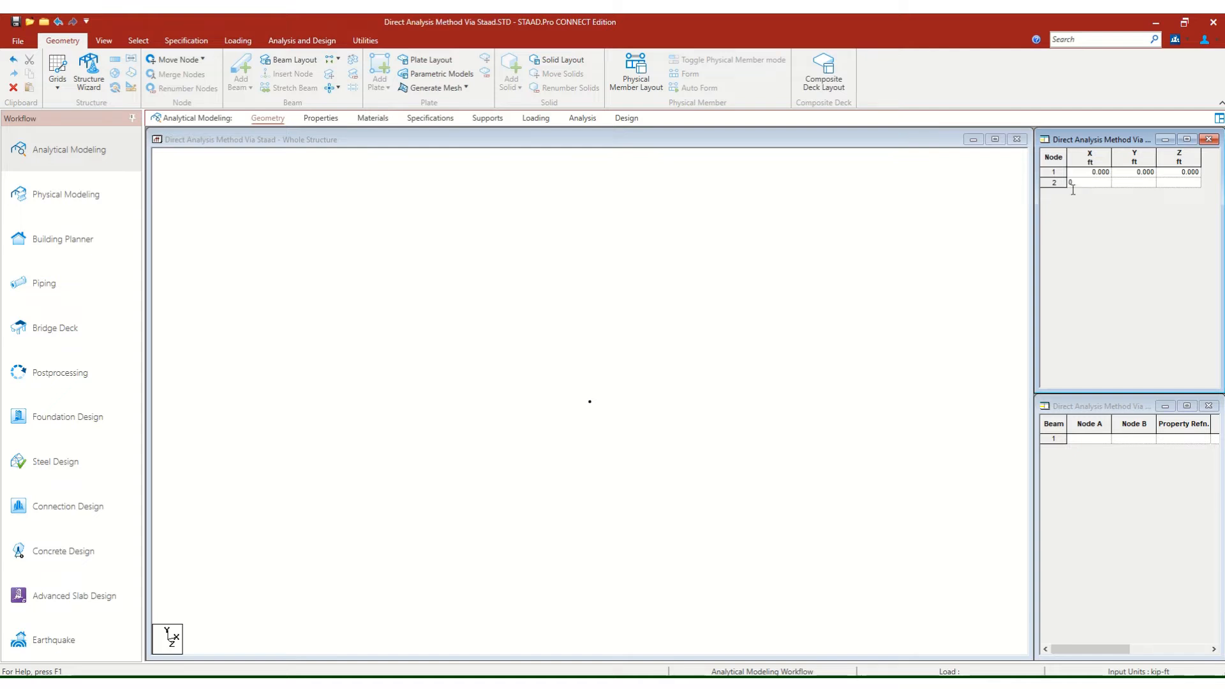
pyautogui.moveTo(1073, 189); pyautogui.dragTo(1058, 193)
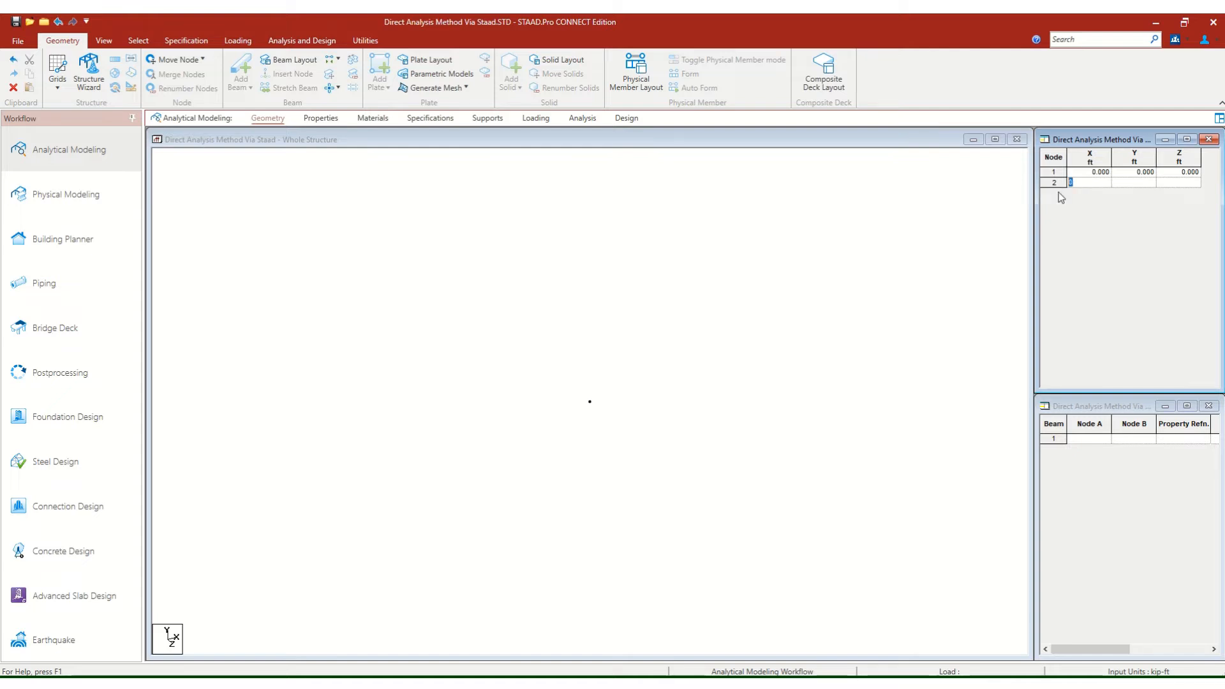
pyautogui.click(1135, 183)
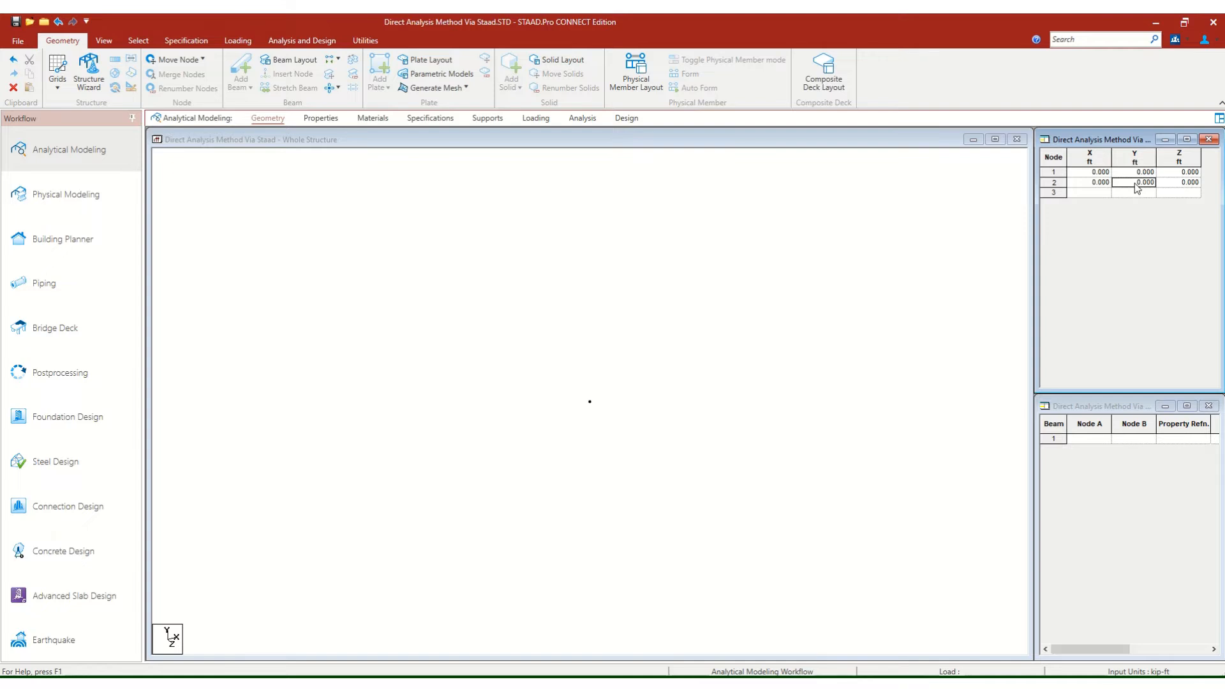
pyautogui.write('12')
# Enter node 3 at X 20, Y 12, Z 0 ft and node 4 at X 20, Y 0, Z 0 ft.
pyautogui.click(1090, 194)
pyautogui.write('20')
pyautogui.click(1139, 197)
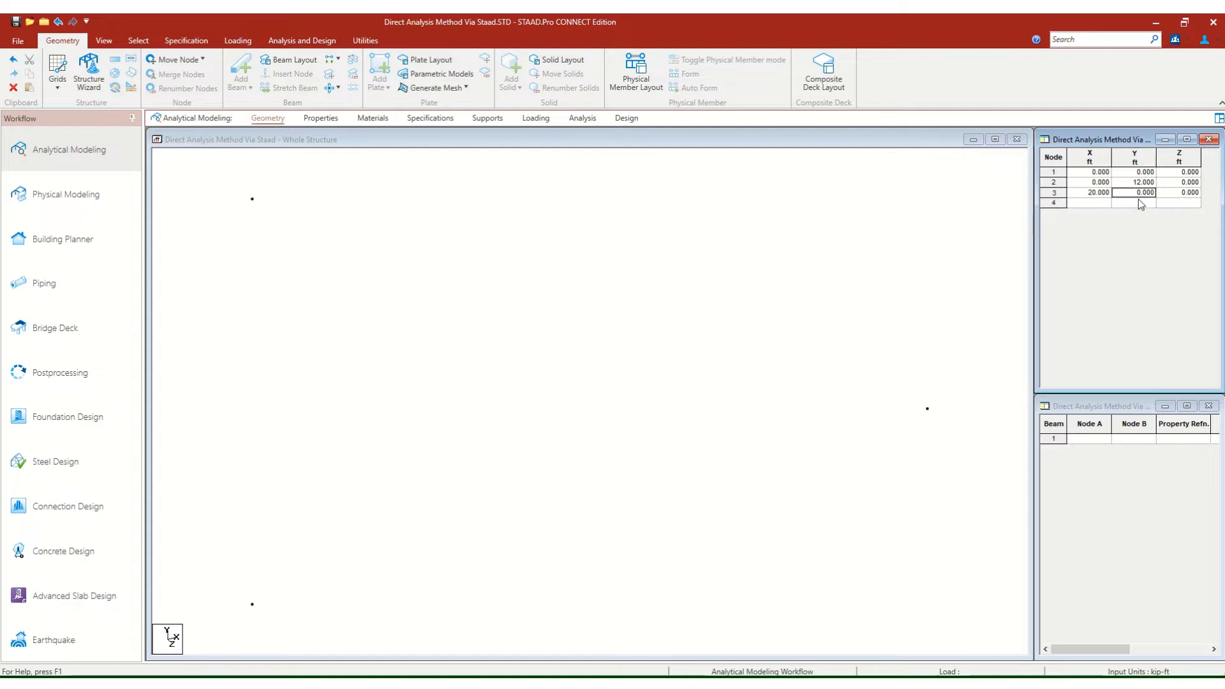
pyautogui.write('12')
pyautogui.click(1089, 203)
pyautogui.write('20')
pyautogui.click(1126, 203)
pyautogui.click(1178, 203)
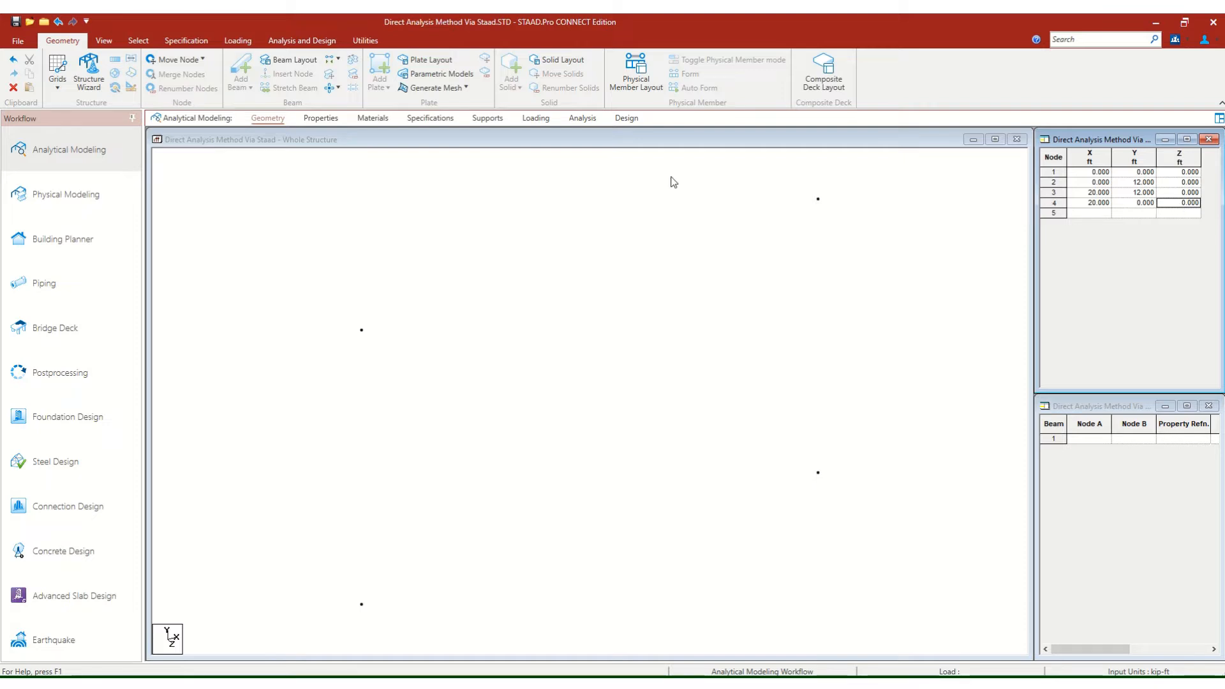
# Add the frame's two columns as beams from node 1 to node 2 and from node 4 to node 3.
pyautogui.click(656, 145)
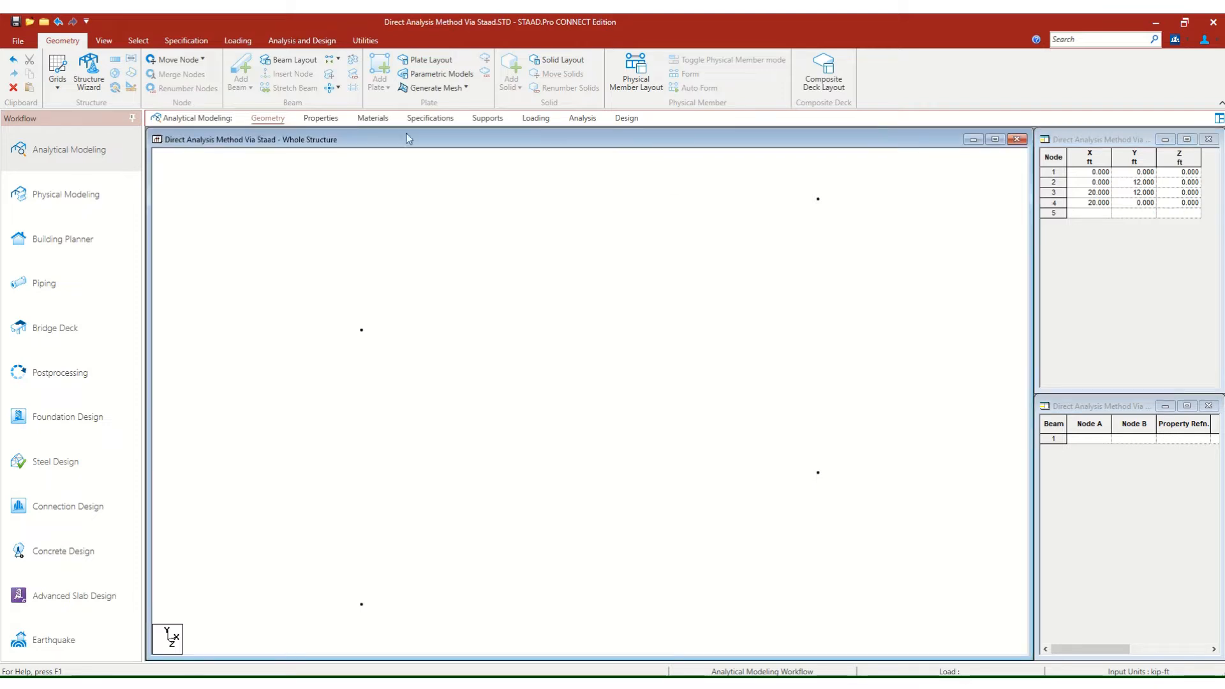
pyautogui.click(106, 41)
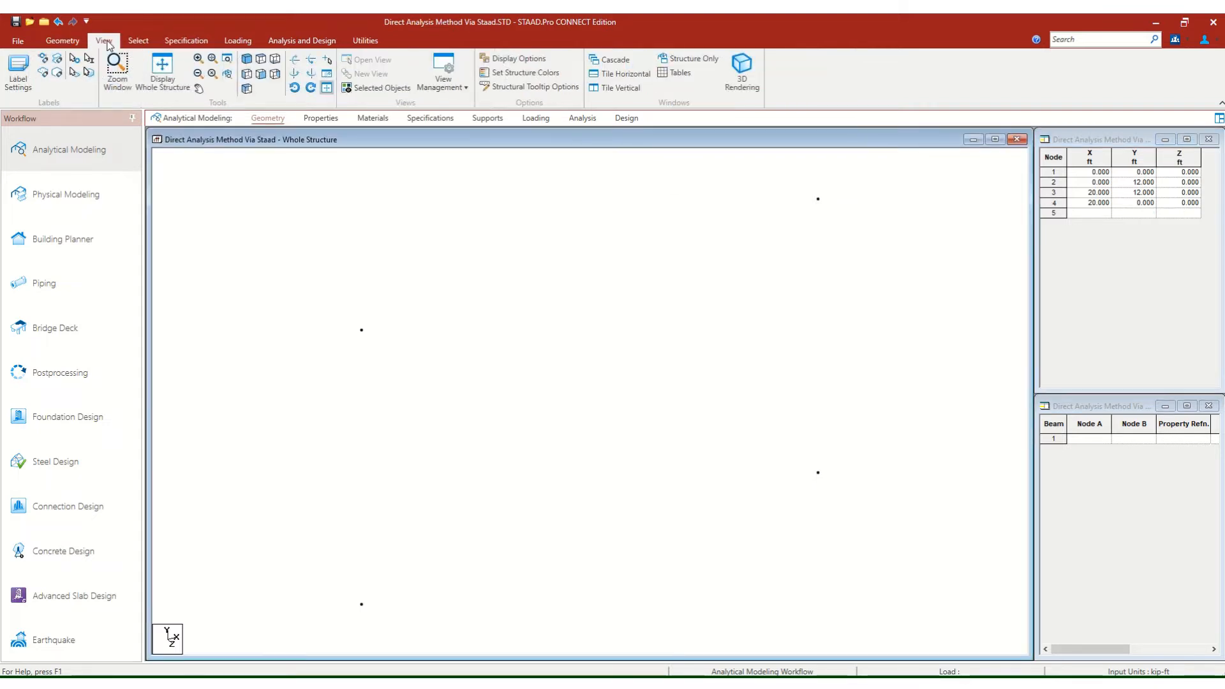
pyautogui.click(262, 77)
pyautogui.scroll(-1, 357, 273)
pyautogui.click(67, 42)
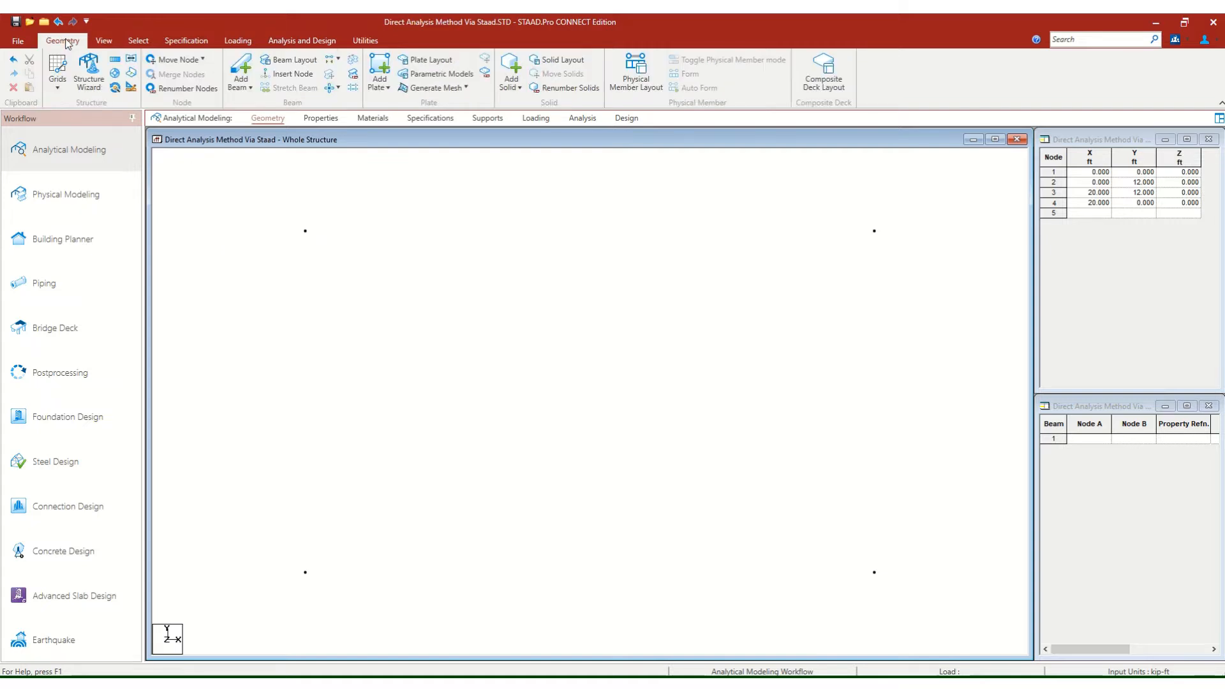
pyautogui.click(246, 88)
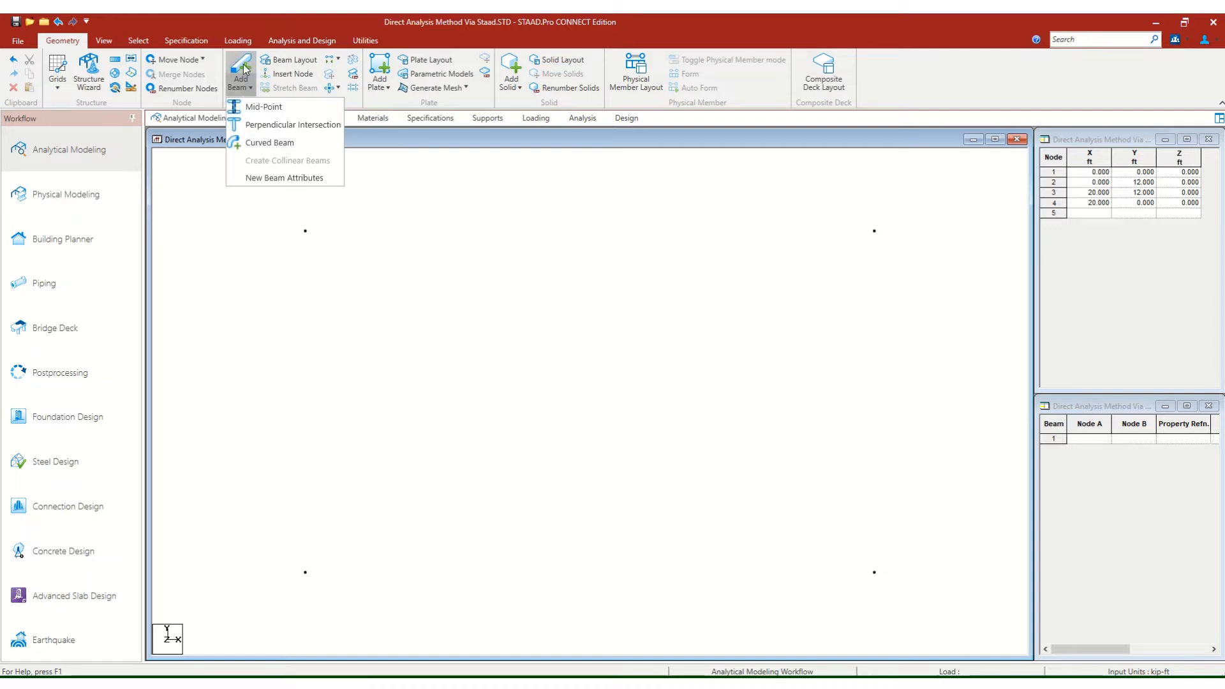
pyautogui.click(245, 71)
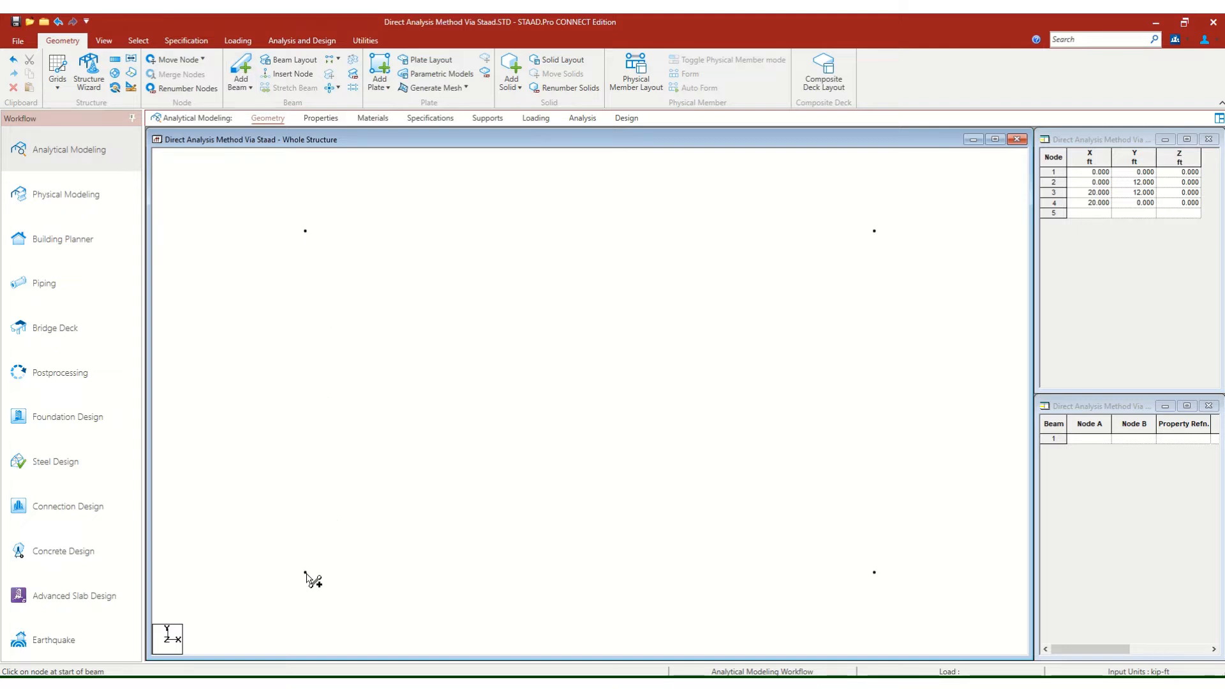
pyautogui.moveTo(306, 573); pyautogui.dragTo(305, 233)
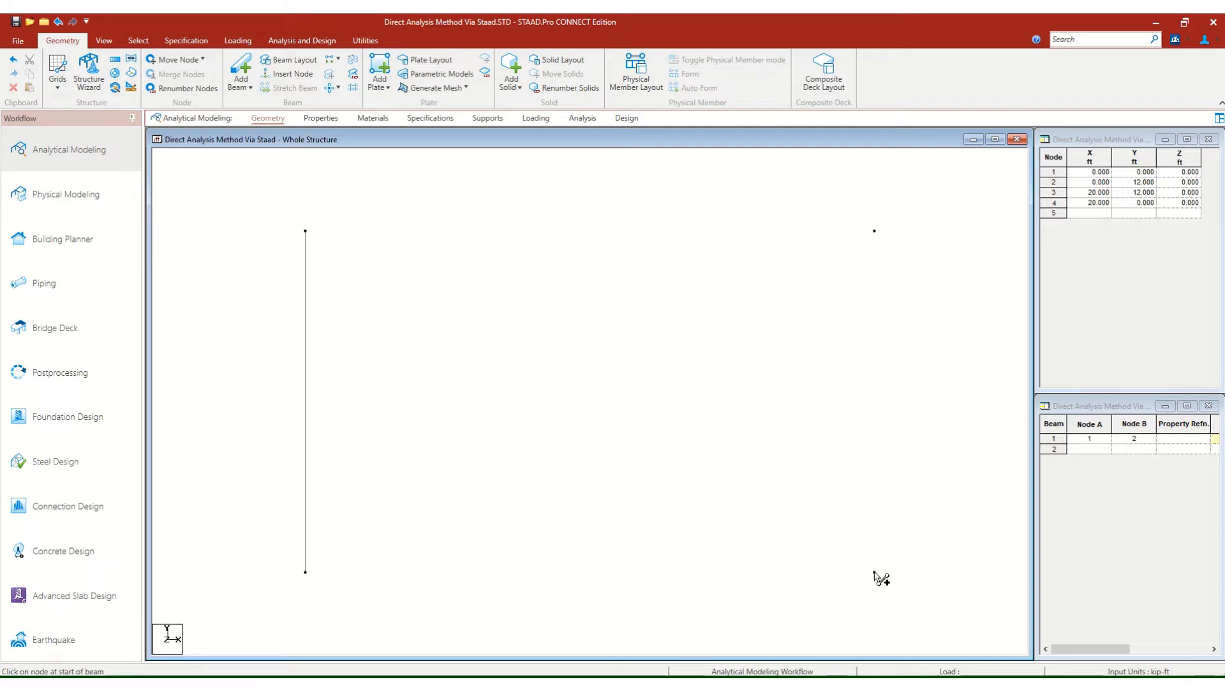
pyautogui.moveTo(874, 573); pyautogui.dragTo(876, 232)
pyautogui.rightClick(906, 254)
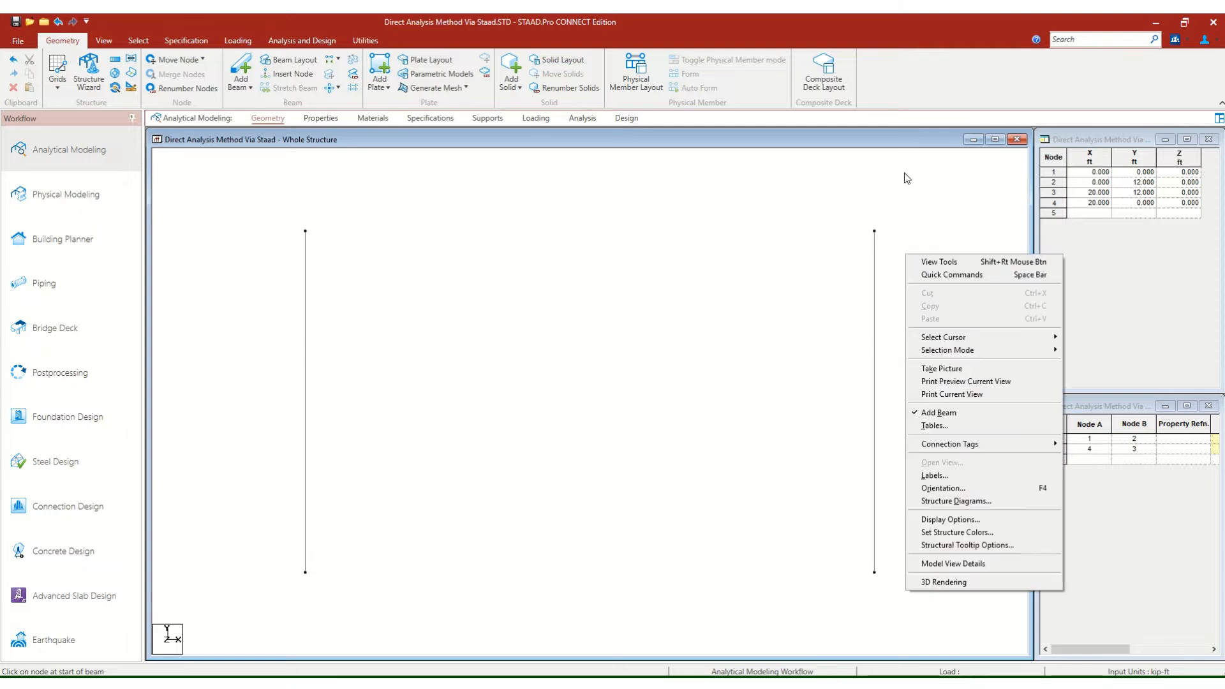
pyautogui.click(872, 148)
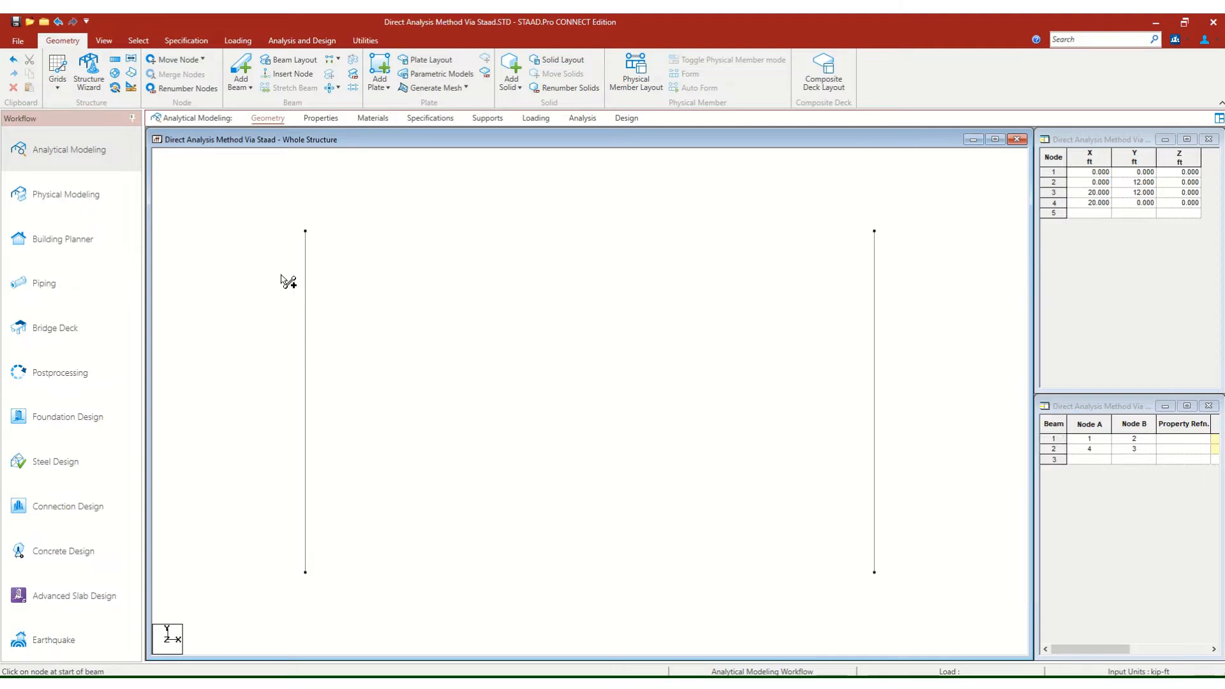
# Add the horizontal beam from node 2 to node 3 across the column tops.
pyautogui.moveTo(306, 233); pyautogui.dragTo(876, 233)
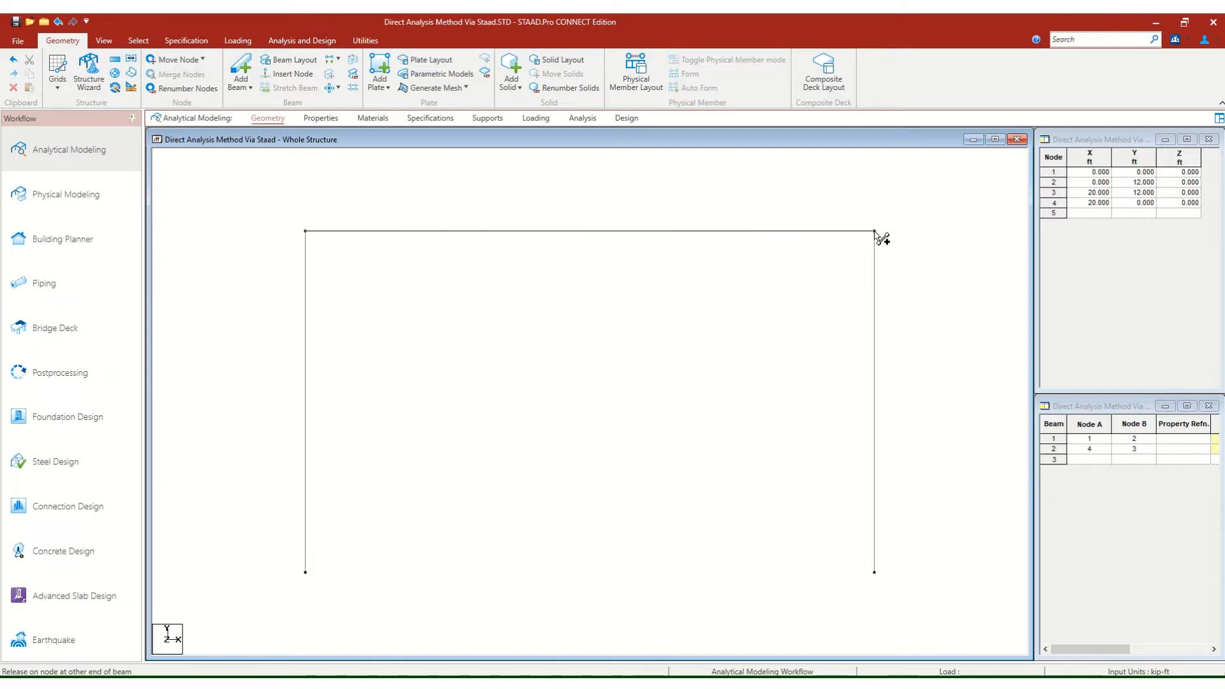
pyautogui.rightClick(768, 251)
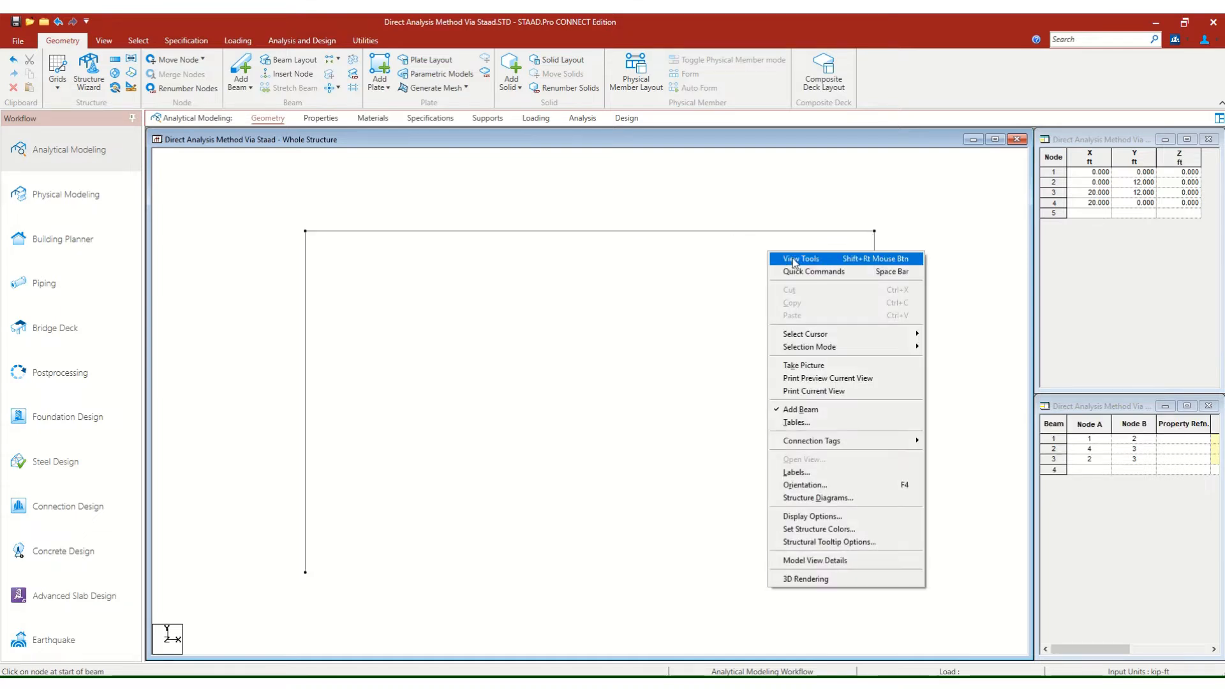
pyautogui.click(780, 262)
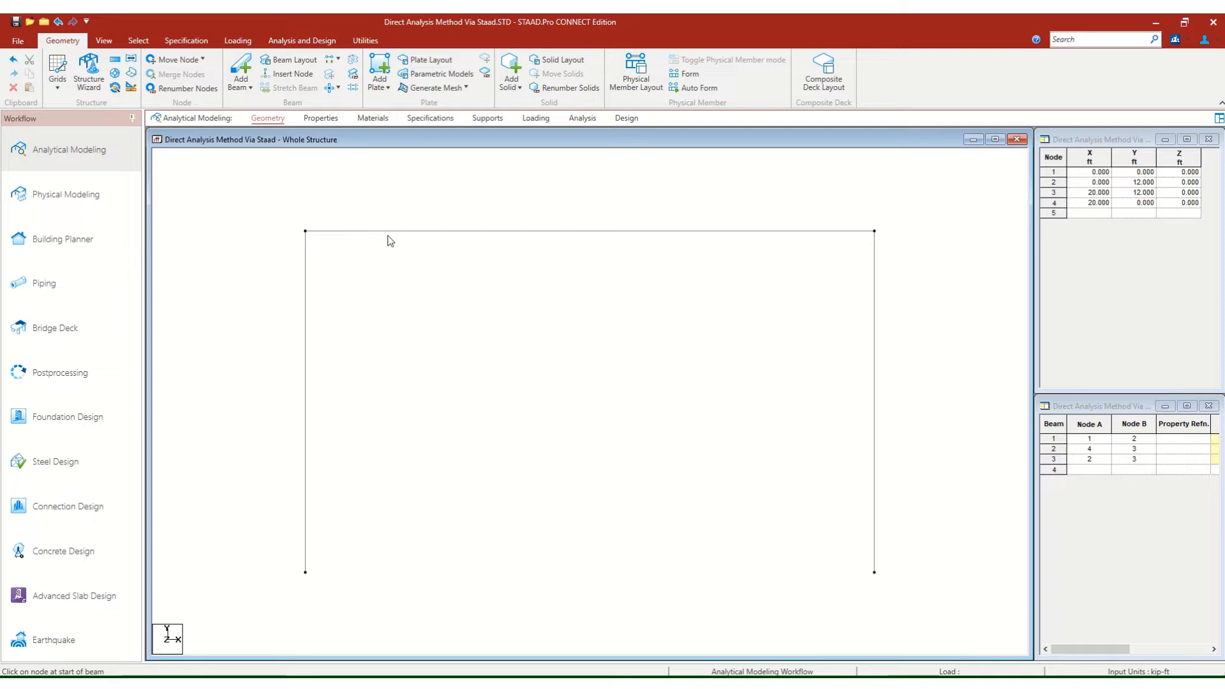
# Open the support definitions and turn on the node number and node point labels for the structure.
pyautogui.click(486, 118)
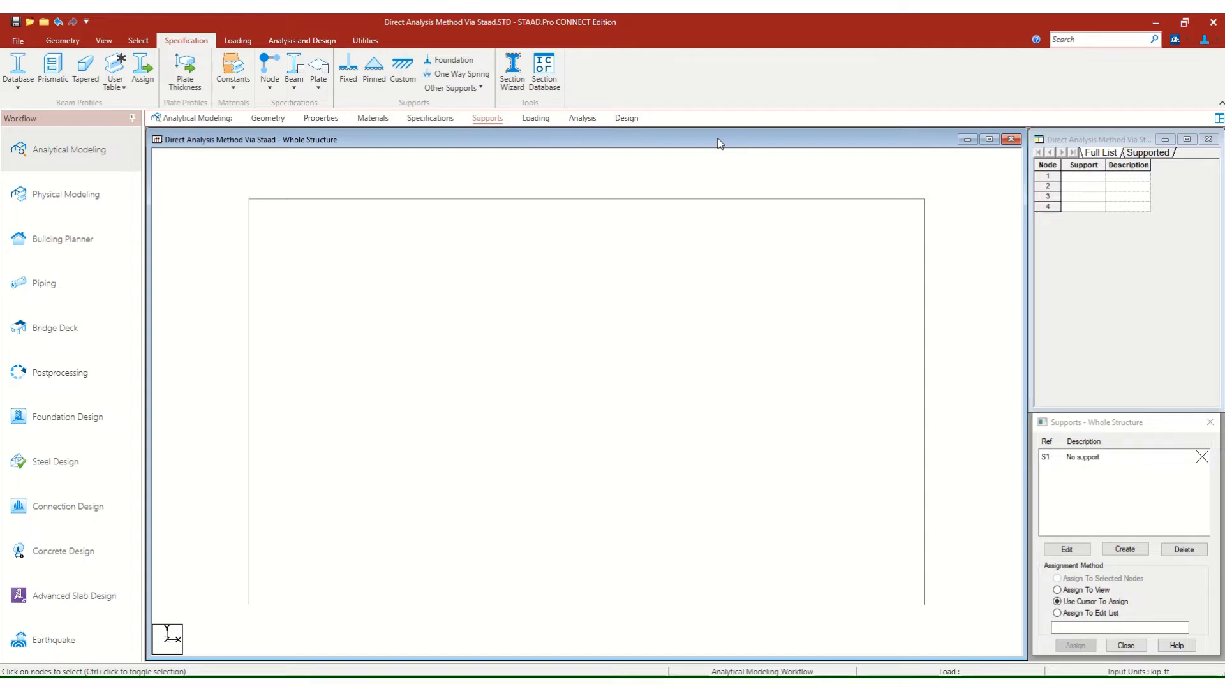
pyautogui.rightClick(315, 253)
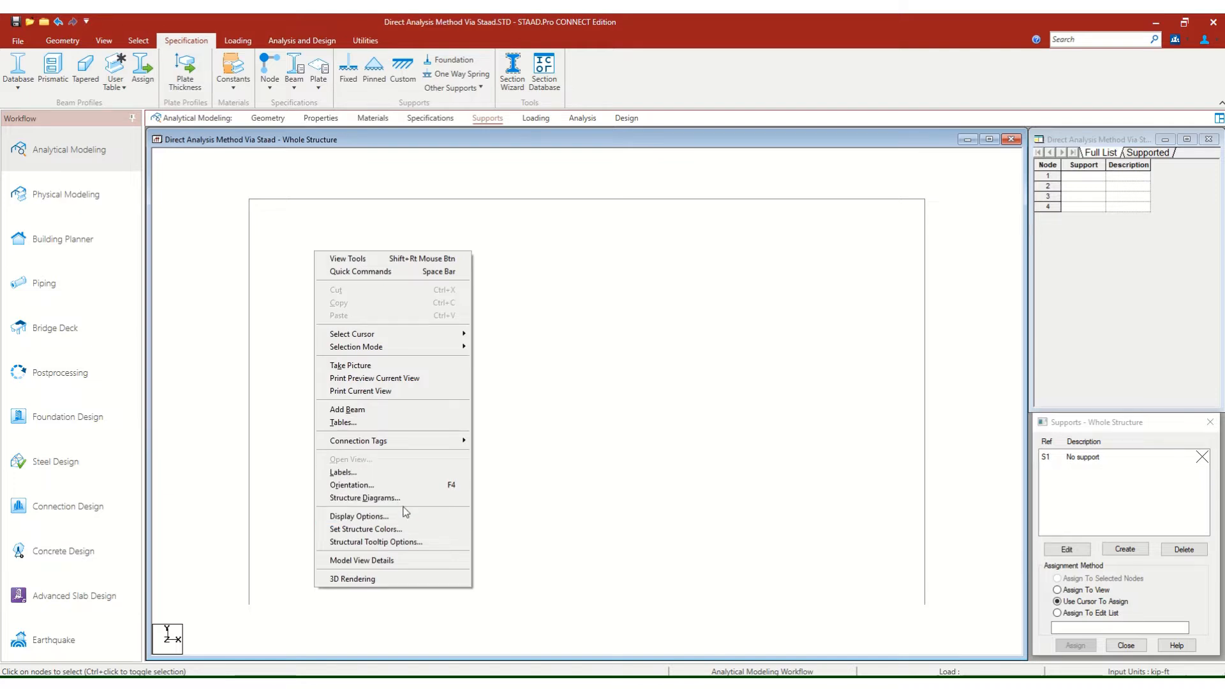
pyautogui.click(349, 499)
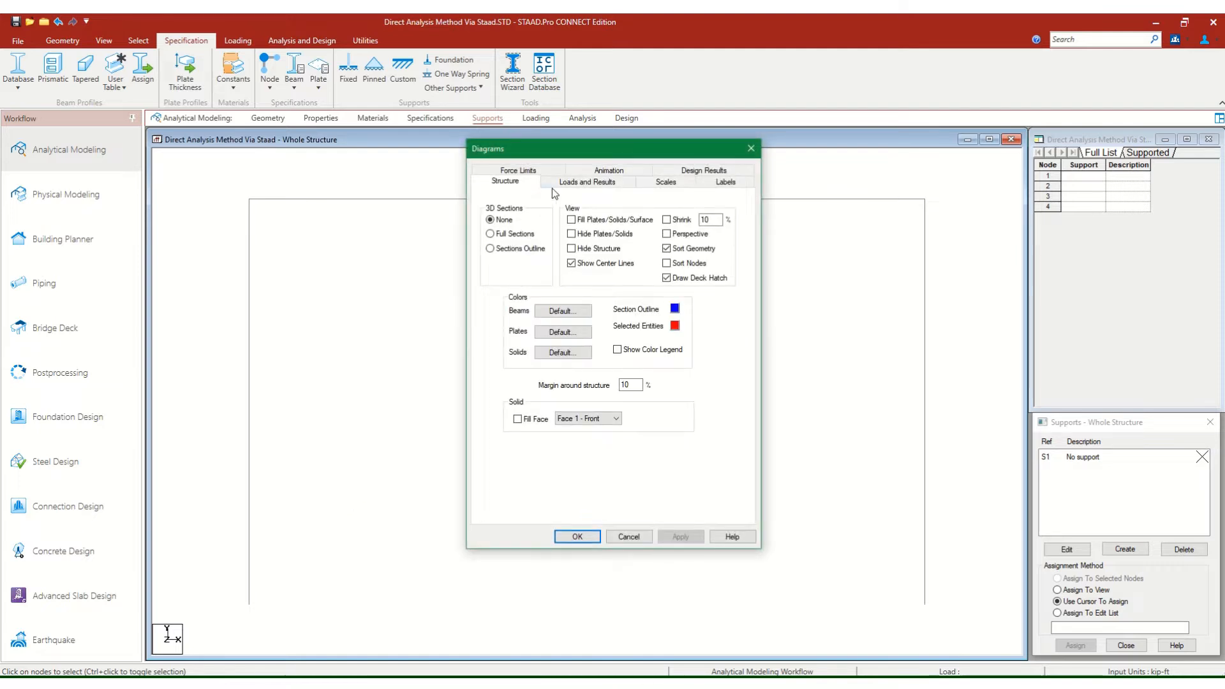
pyautogui.click(730, 182)
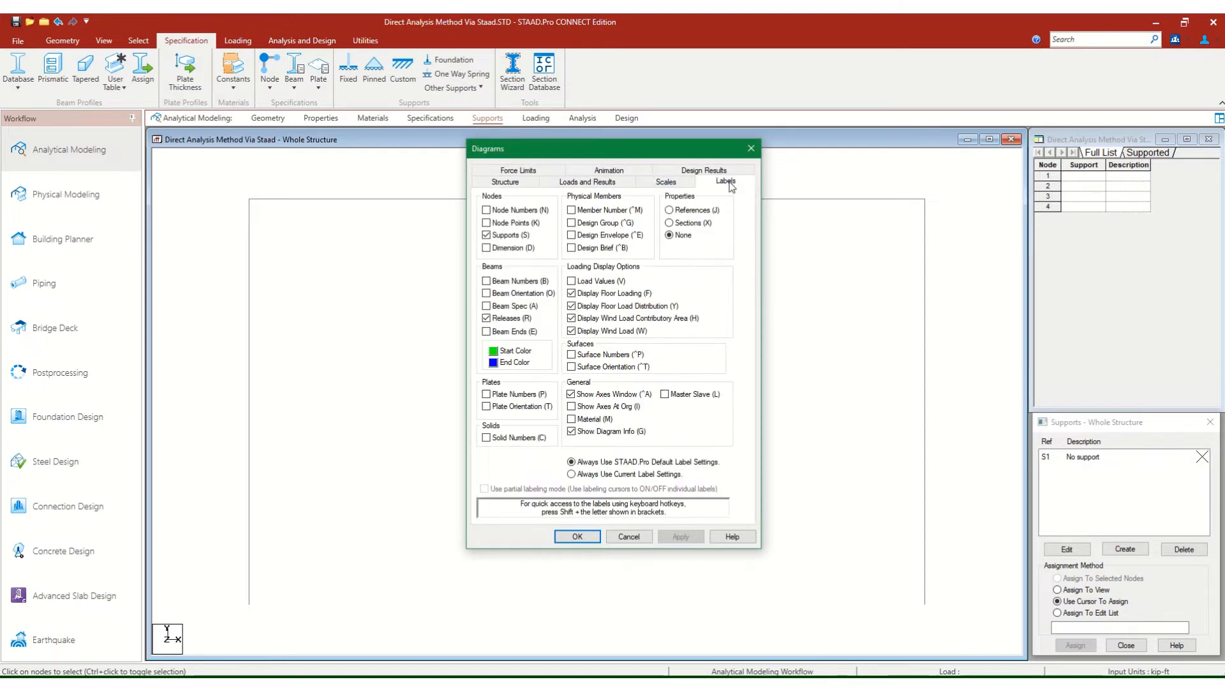
pyautogui.click(522, 225)
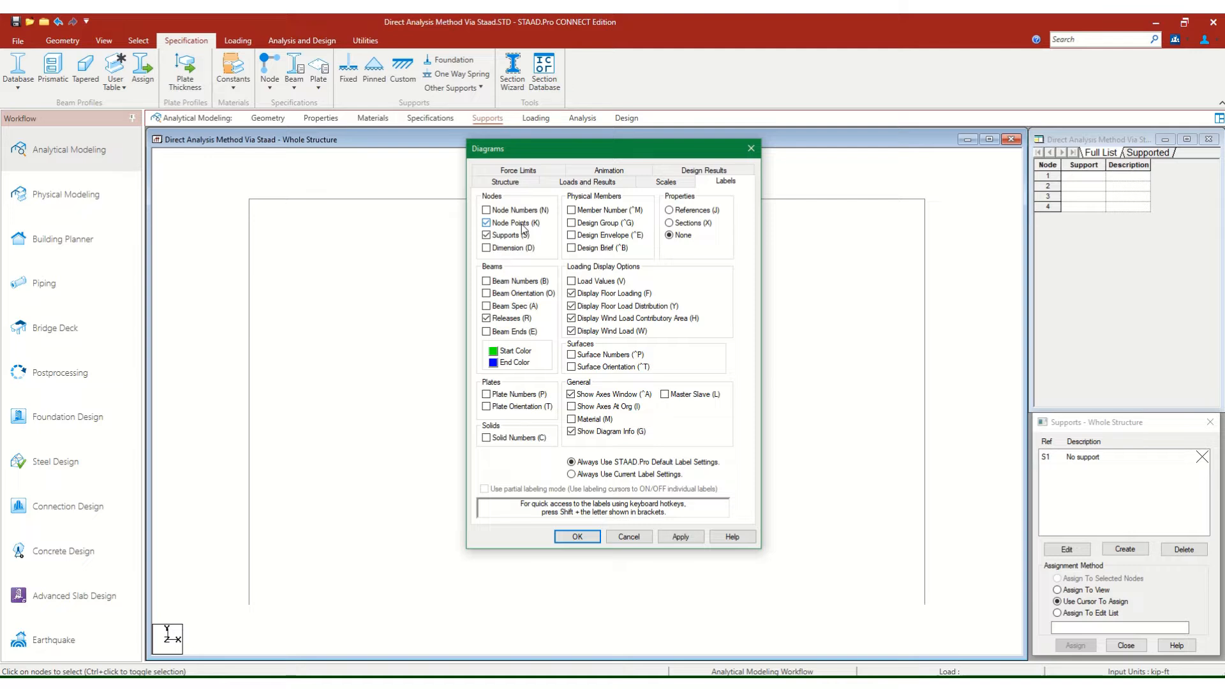
pyautogui.click(520, 213)
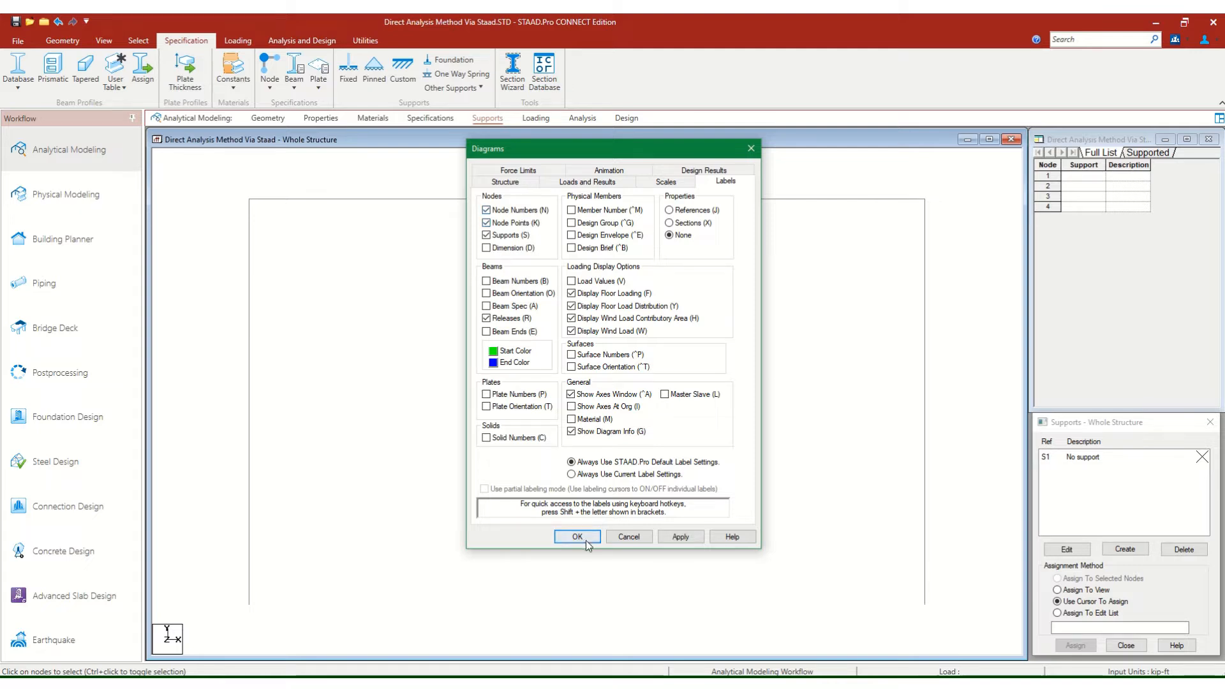
pyautogui.click(680, 537)
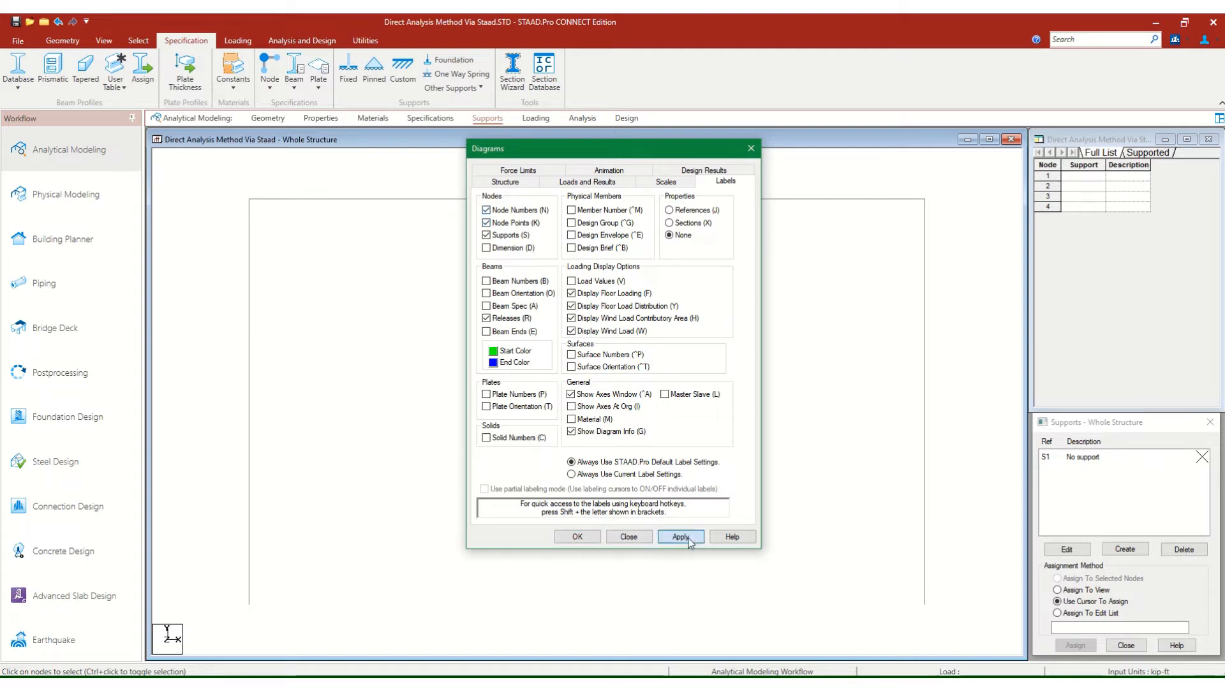
pyautogui.click(568, 538)
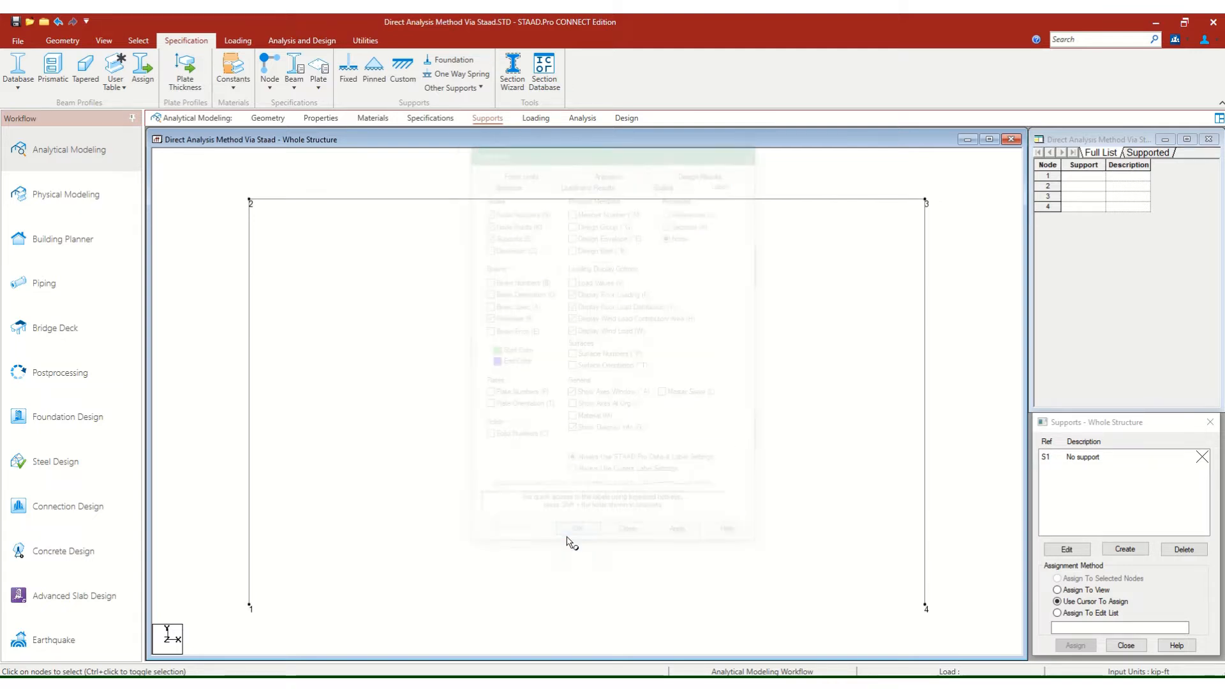
# Create a pinned support definition for the structure.
pyautogui.click(1131, 428)
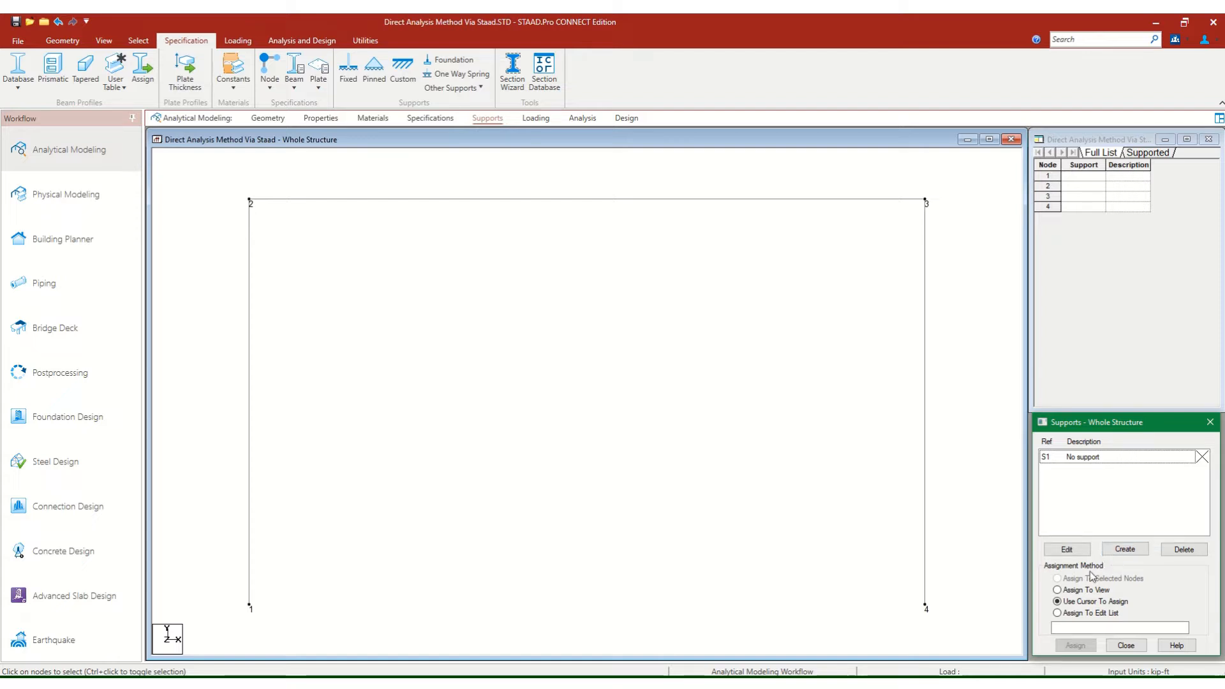
pyautogui.click(1125, 549)
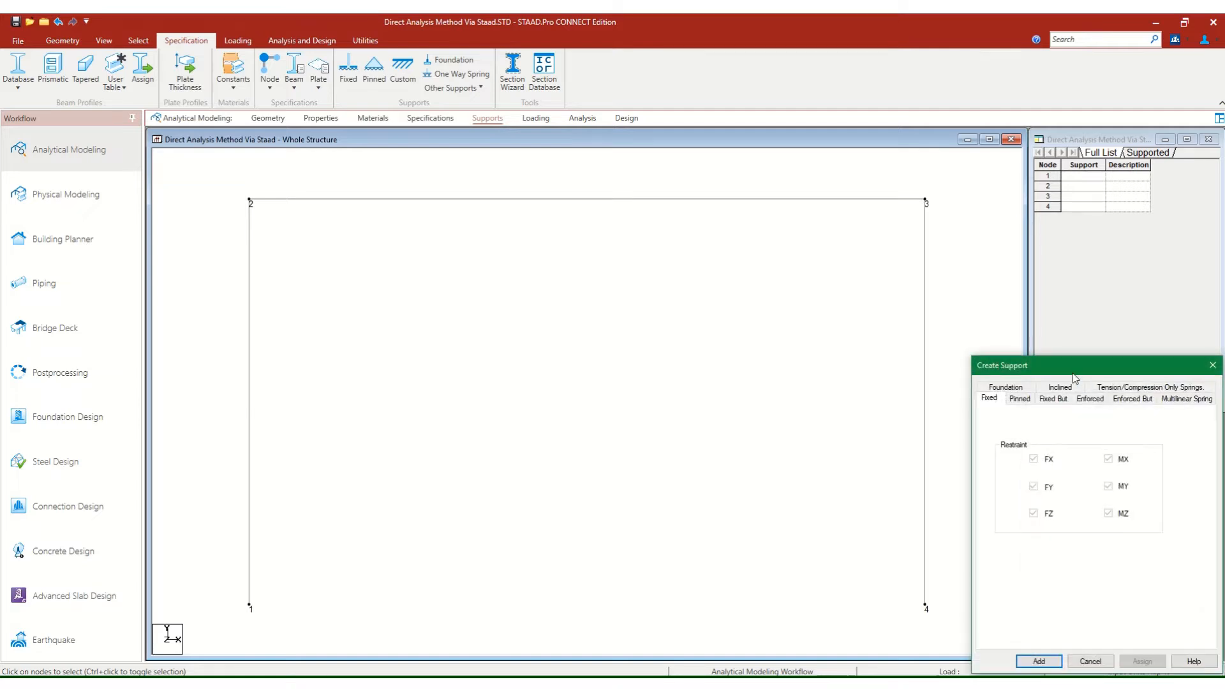
pyautogui.moveTo(1075, 378); pyautogui.dragTo(682, 270)
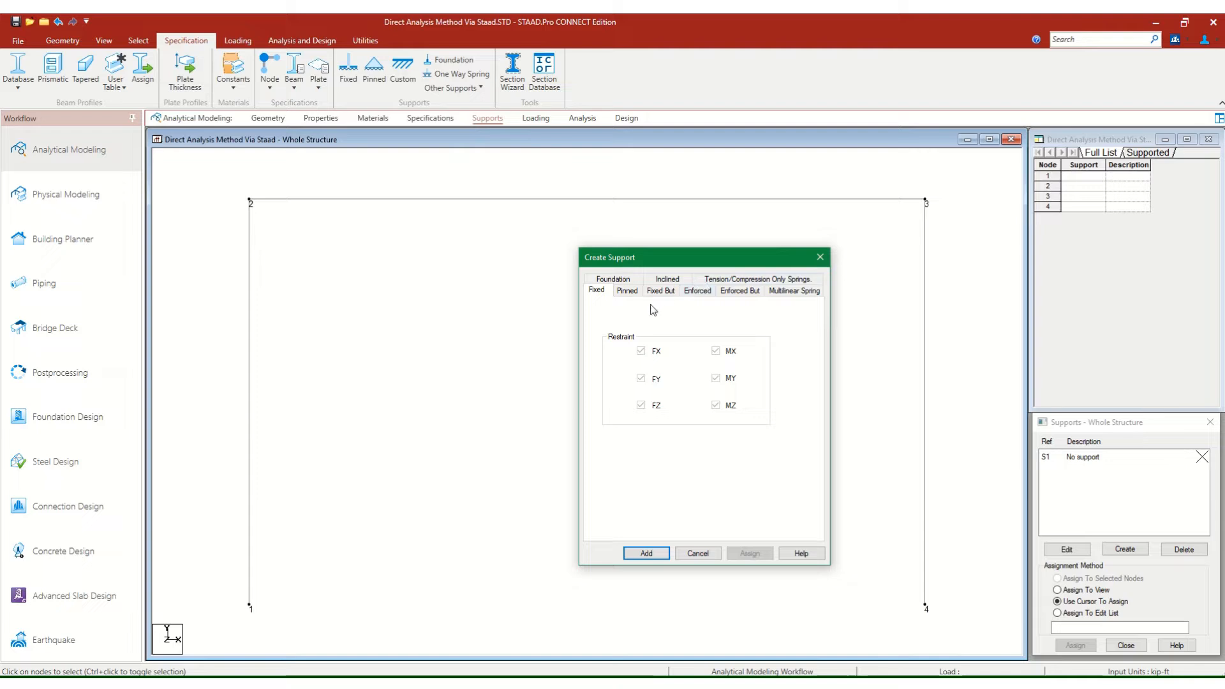
pyautogui.click(628, 293)
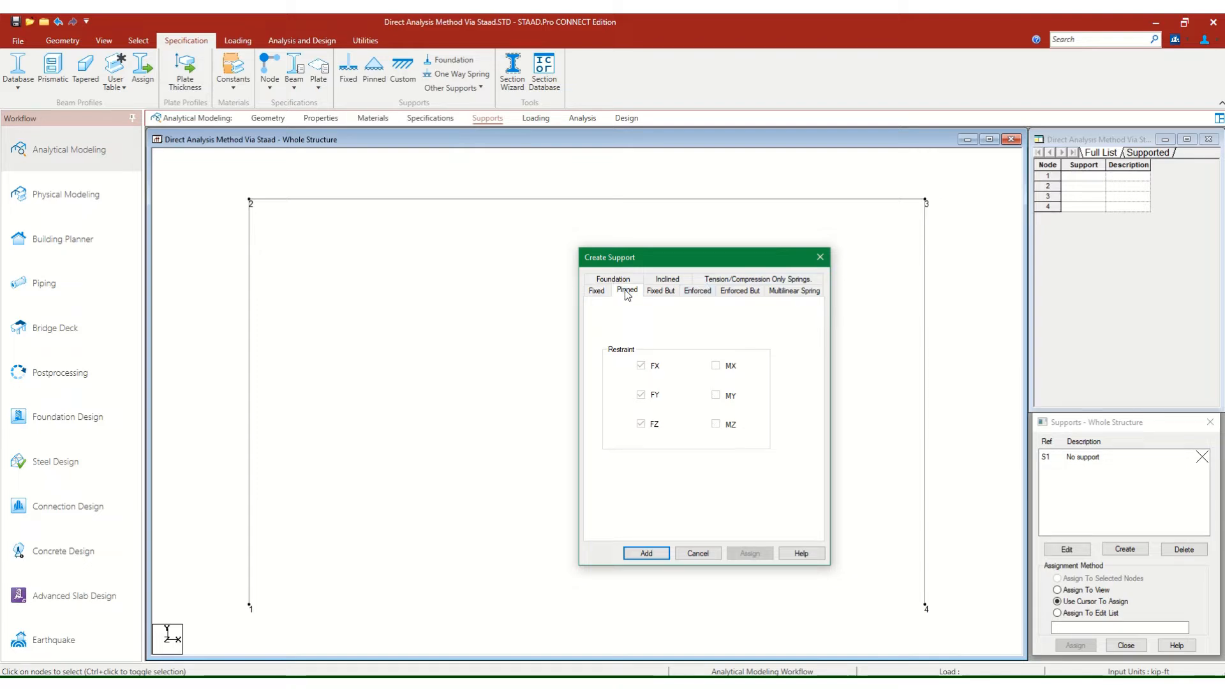
pyautogui.click(644, 554)
# Assign the pinned support to the column base nodes 1 and 4.
pyautogui.click(1096, 474)
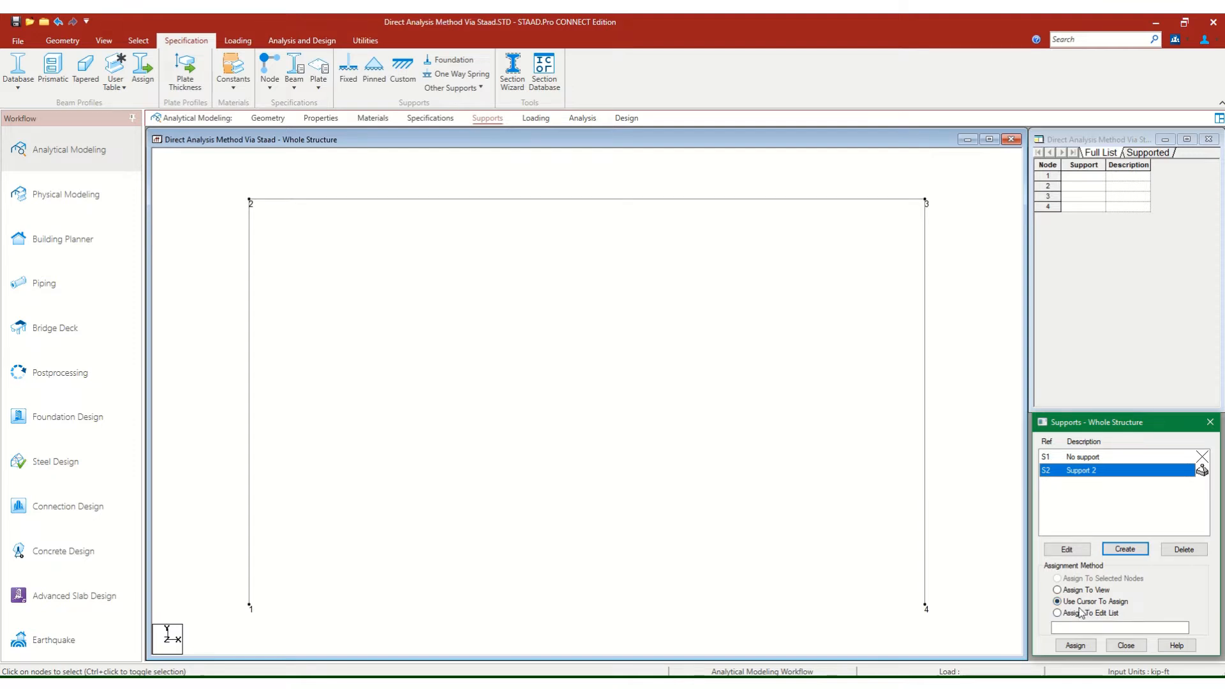
pyautogui.click(1075, 646)
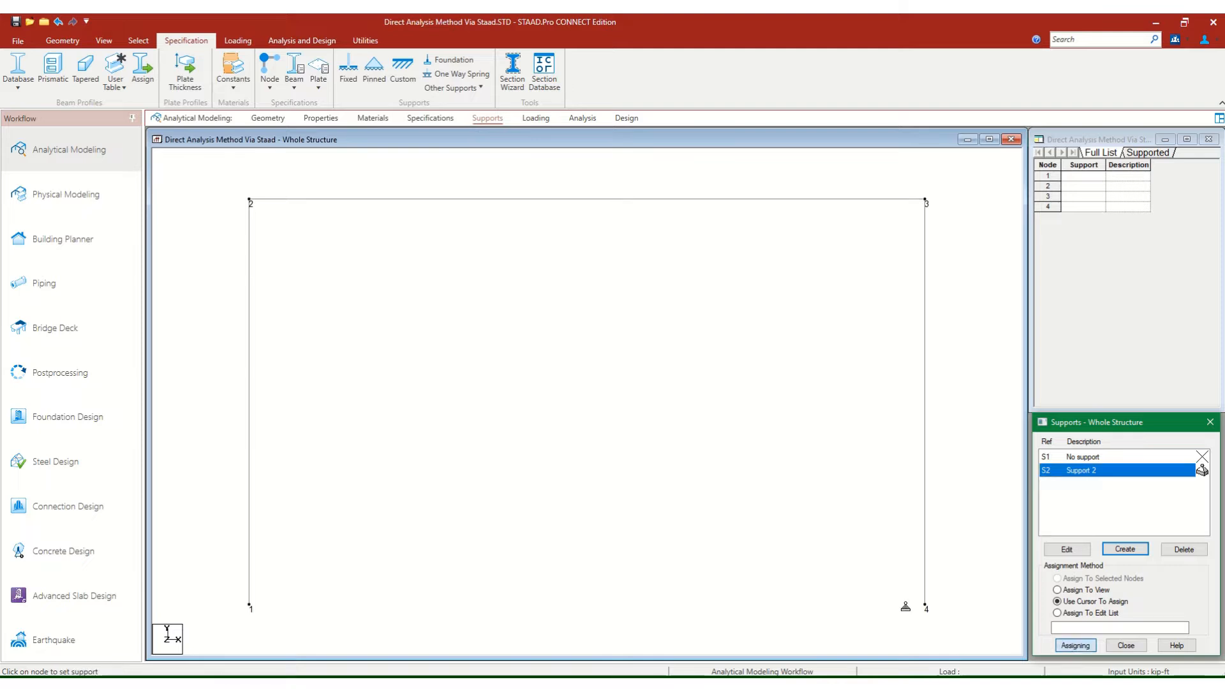
pyautogui.click(249, 606)
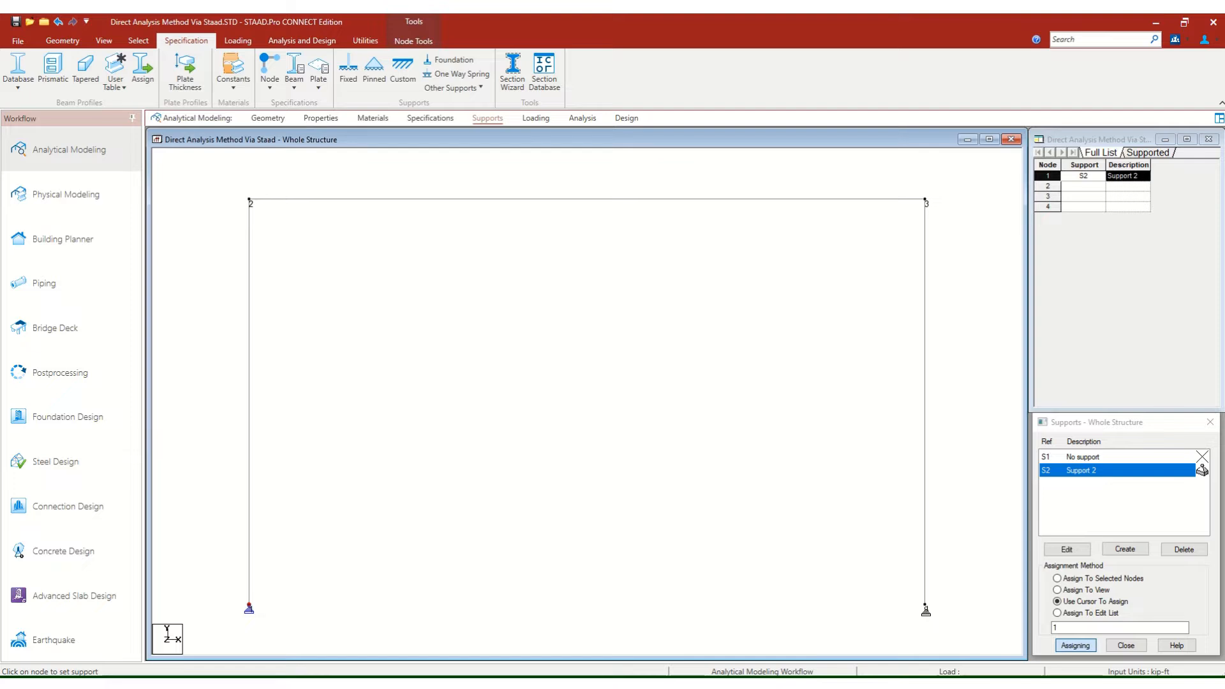
pyautogui.click(925, 607)
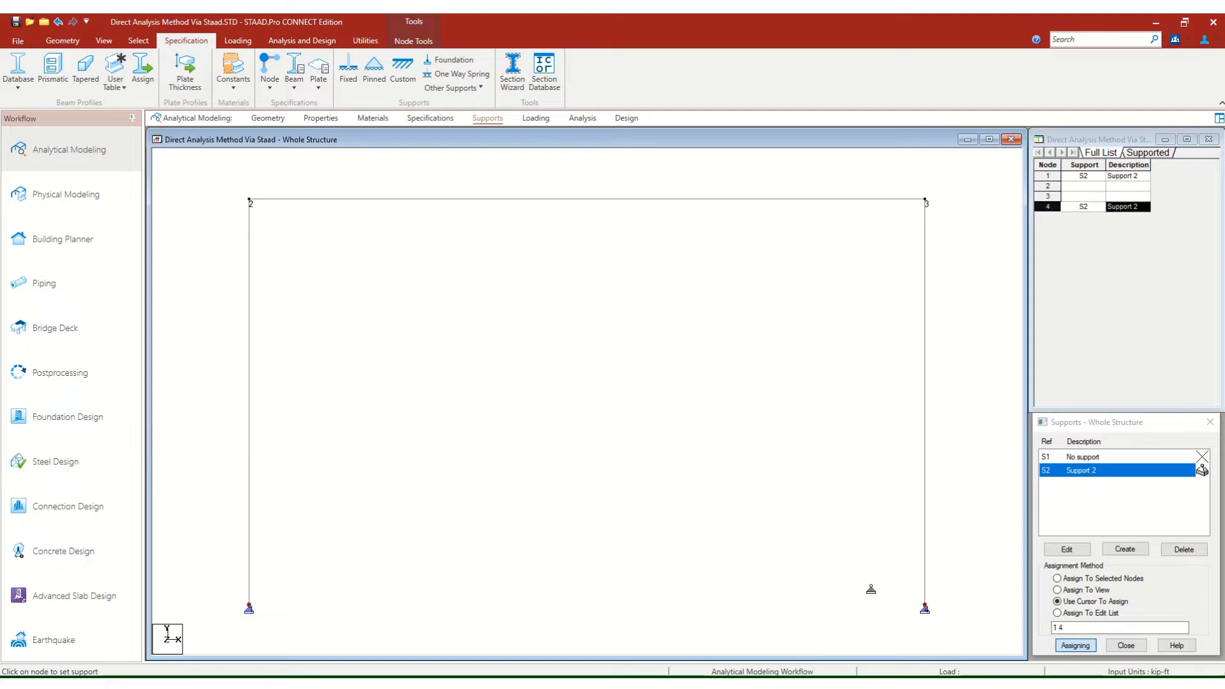
pyautogui.press('Escape')
pyautogui.click(845, 511)
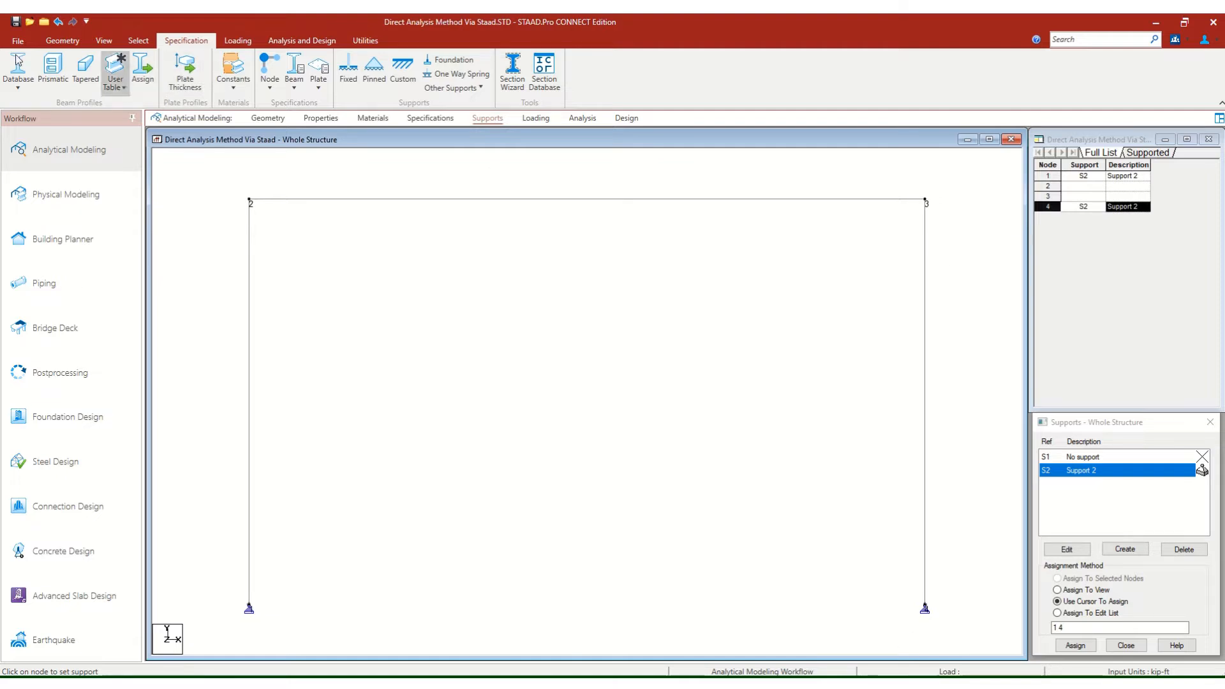
# Create a Fixed But support that releases FX, FY, MX, MY and MZ, leaving only FZ restrained.
pyautogui.click(104, 41)
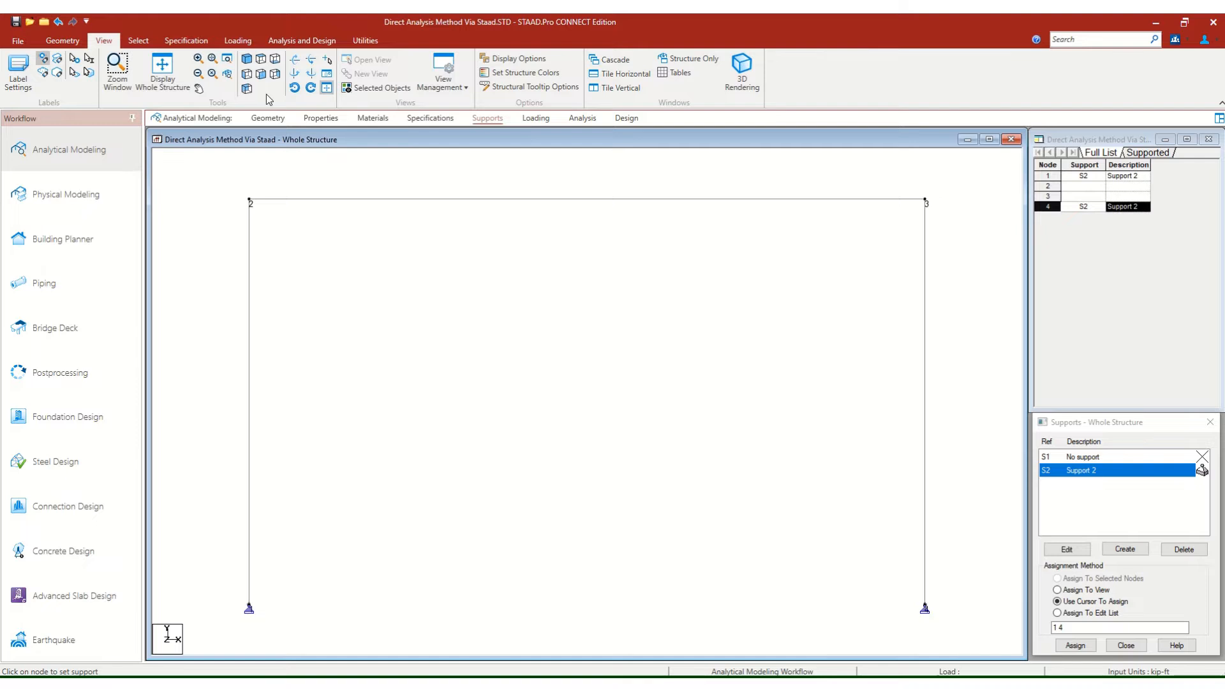
pyautogui.click(247, 59)
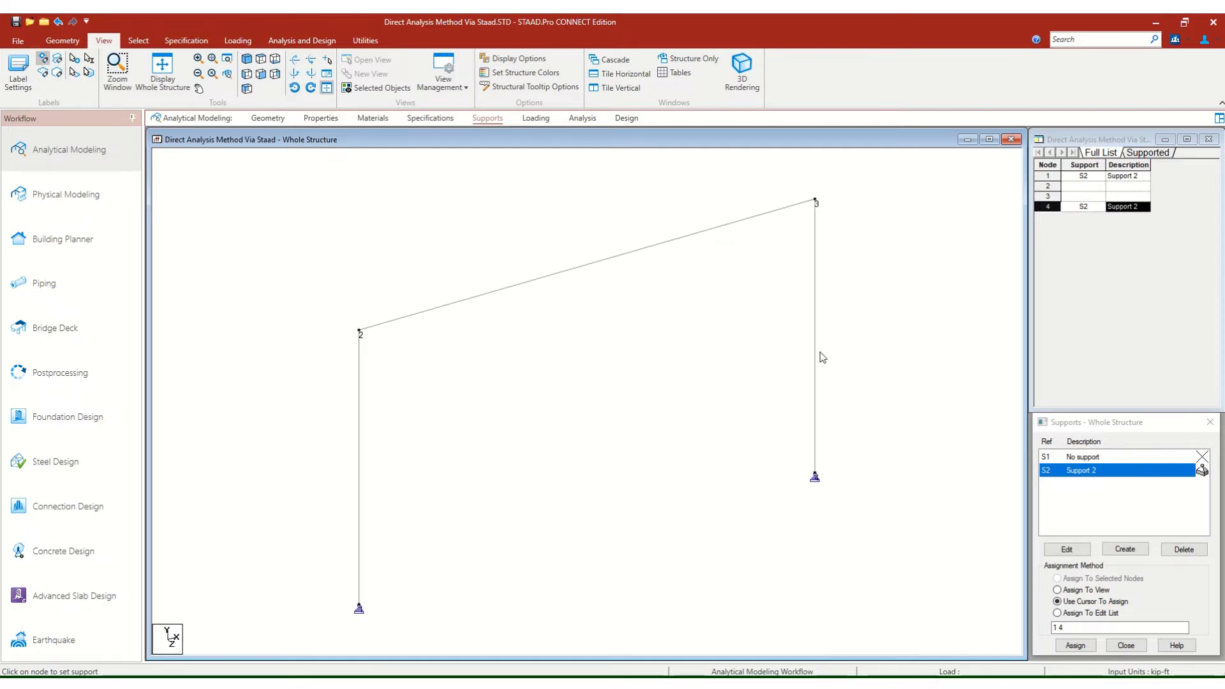
pyautogui.click(1123, 550)
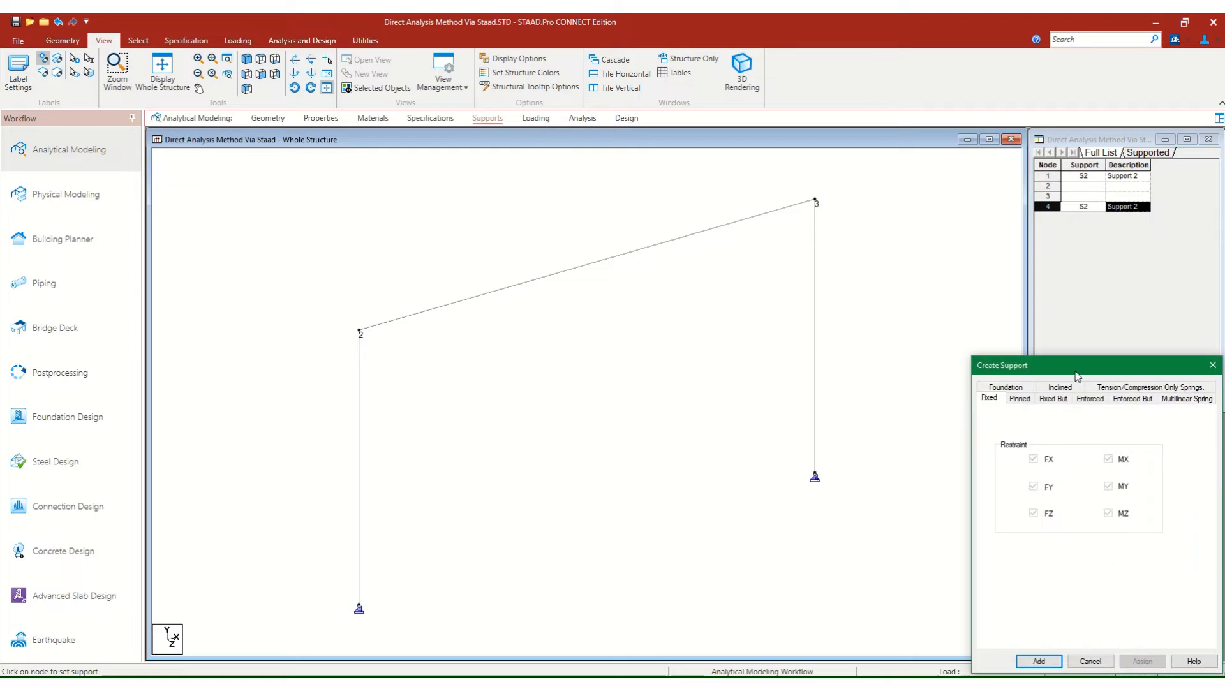
pyautogui.moveTo(1077, 376); pyautogui.dragTo(1002, 306)
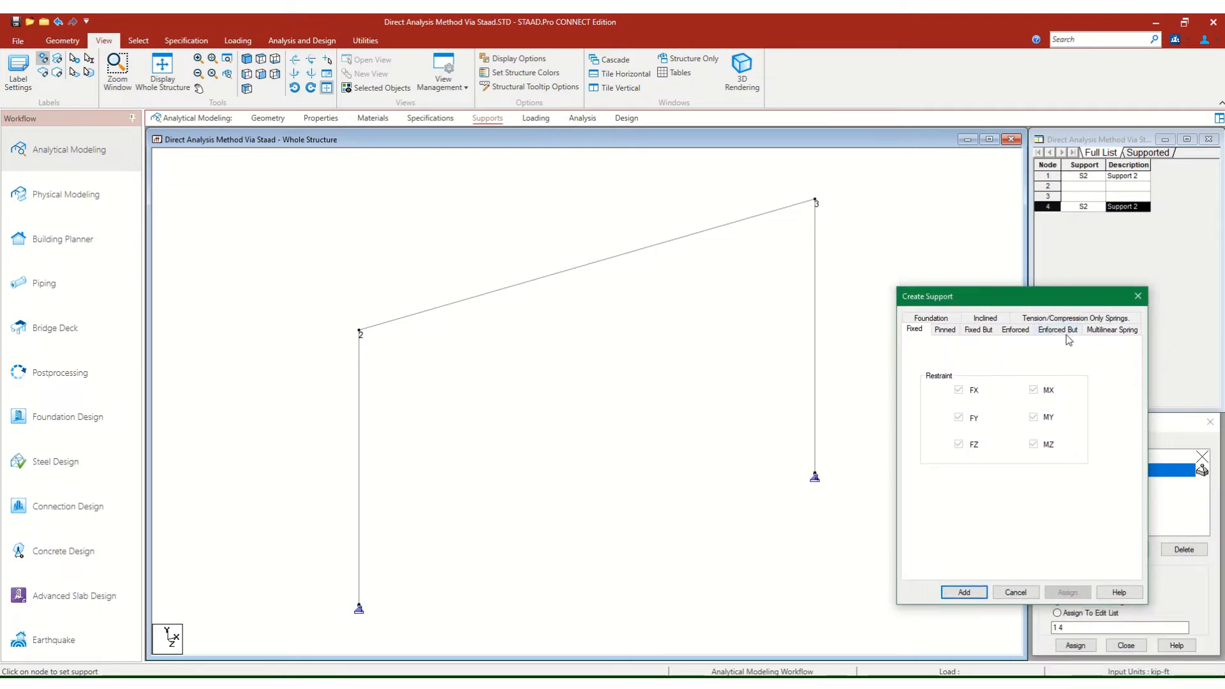
pyautogui.click(982, 331)
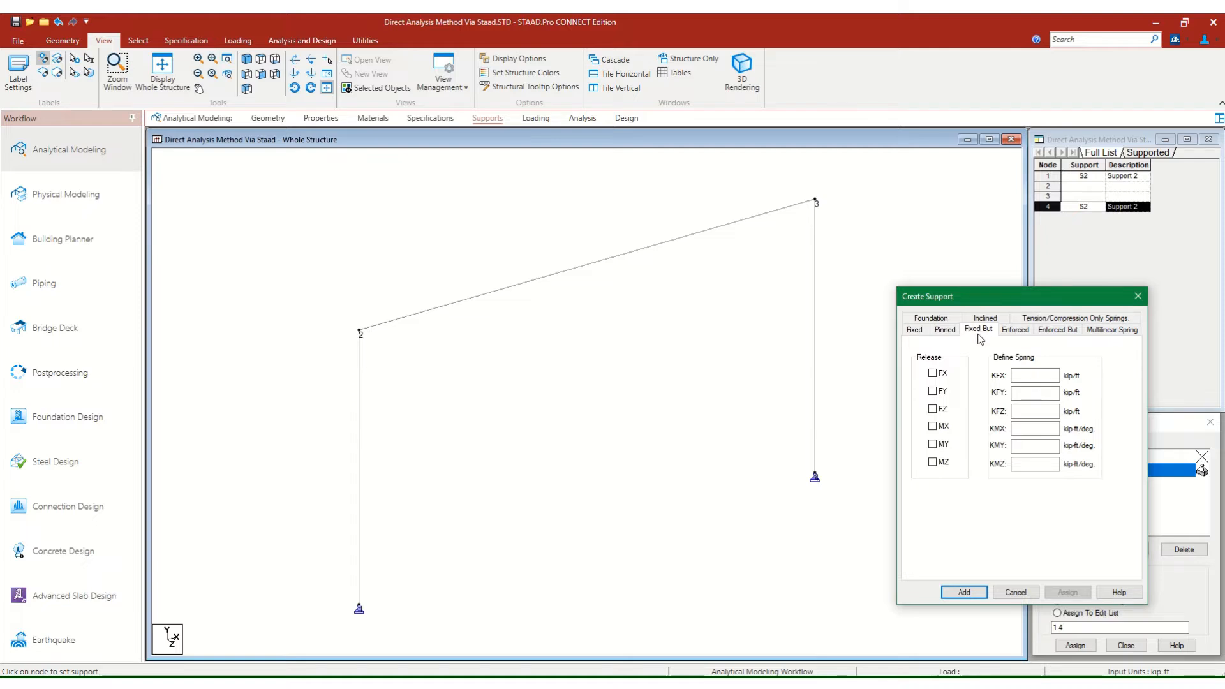
pyautogui.click(934, 374)
pyautogui.click(934, 392)
pyautogui.click(942, 432)
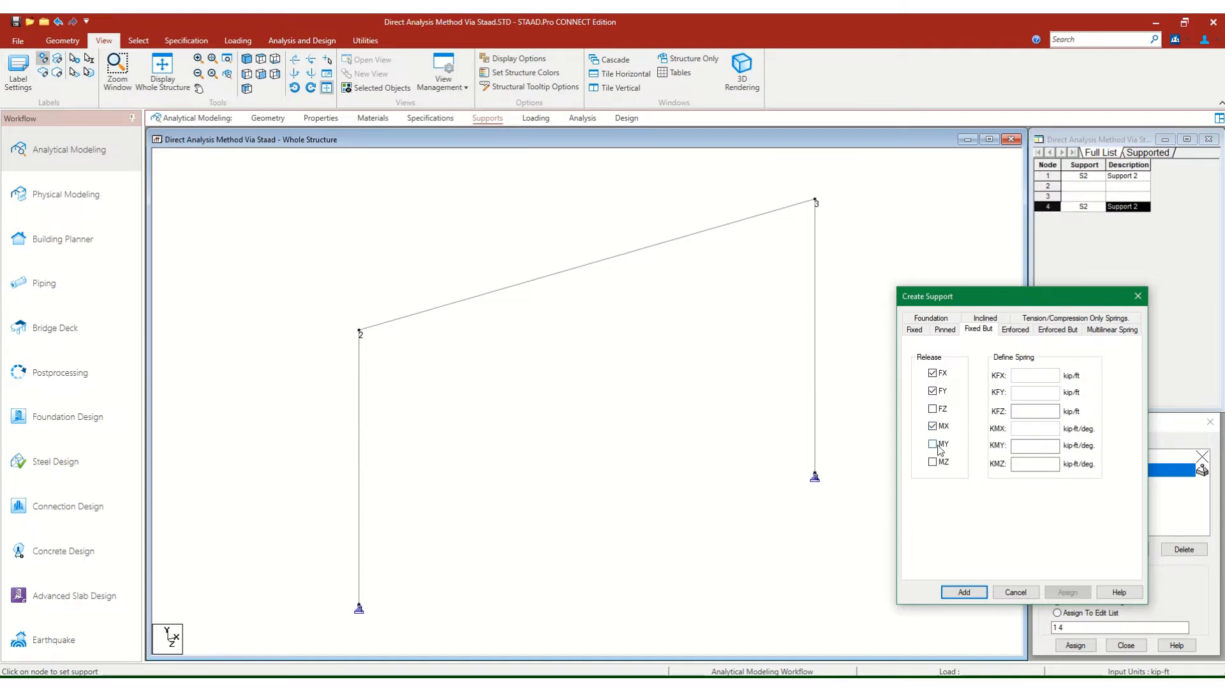
pyautogui.click(940, 449)
pyautogui.click(939, 465)
pyautogui.click(960, 594)
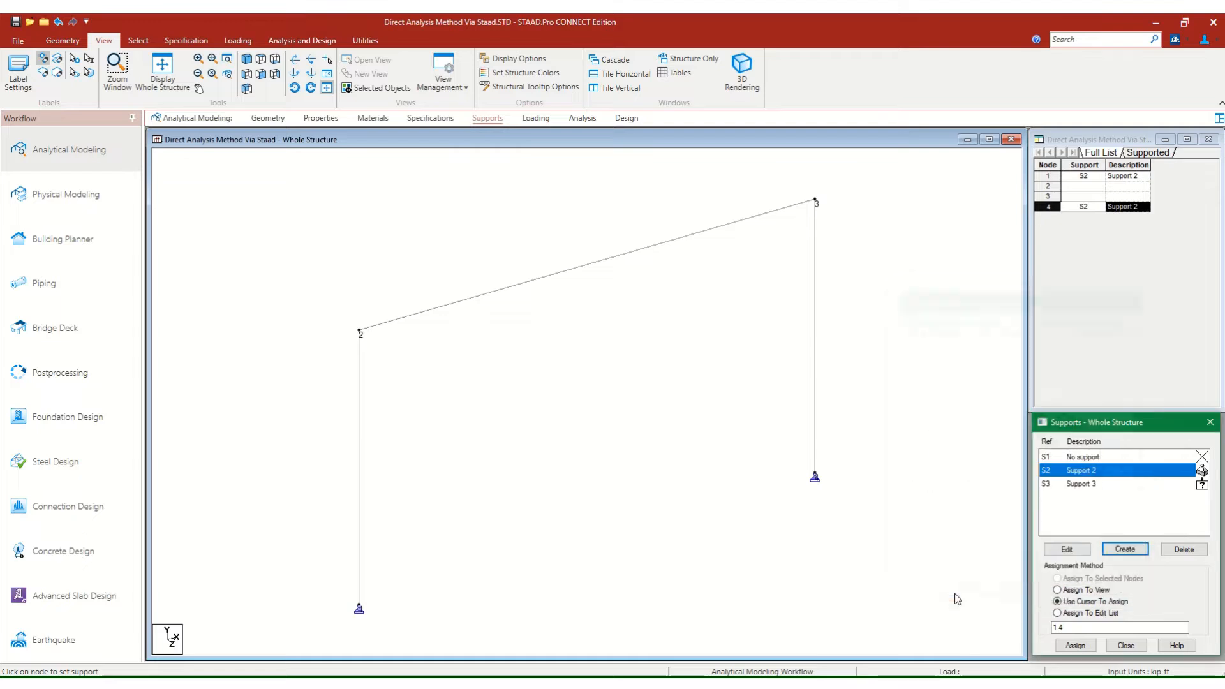
# Assign the Fixed But support to the column top nodes 2 and 3.
pyautogui.click(1079, 476)
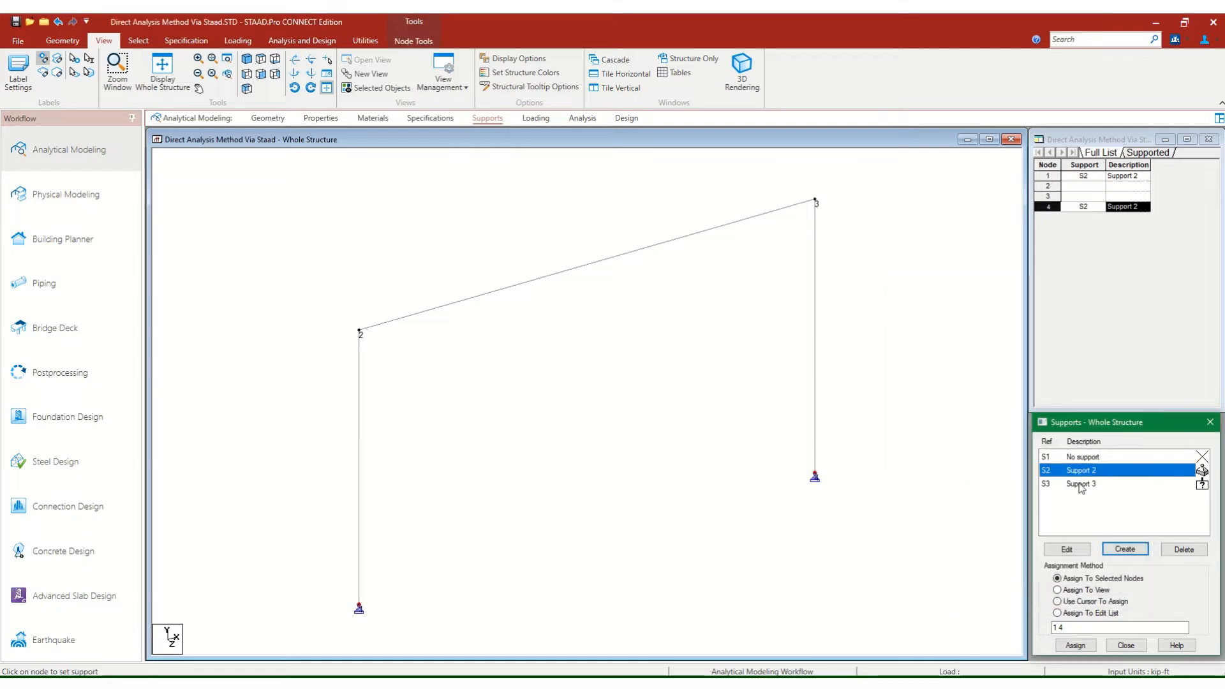
pyautogui.click(1079, 486)
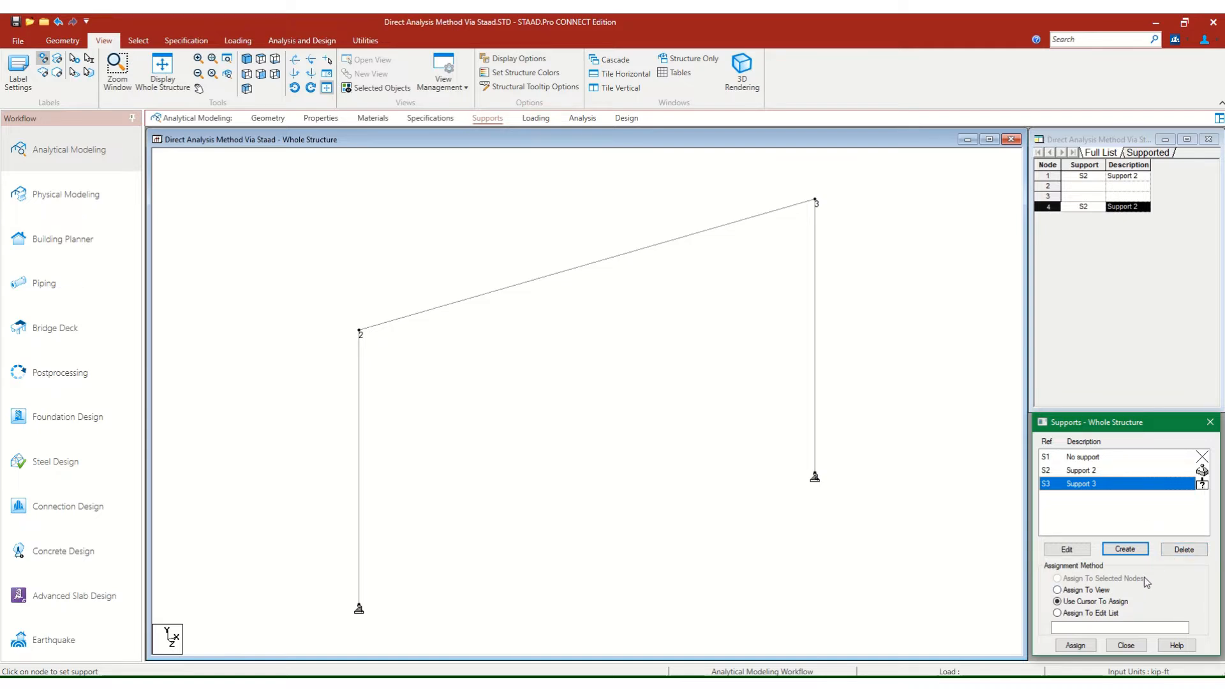
pyautogui.click(1073, 646)
pyautogui.click(360, 333)
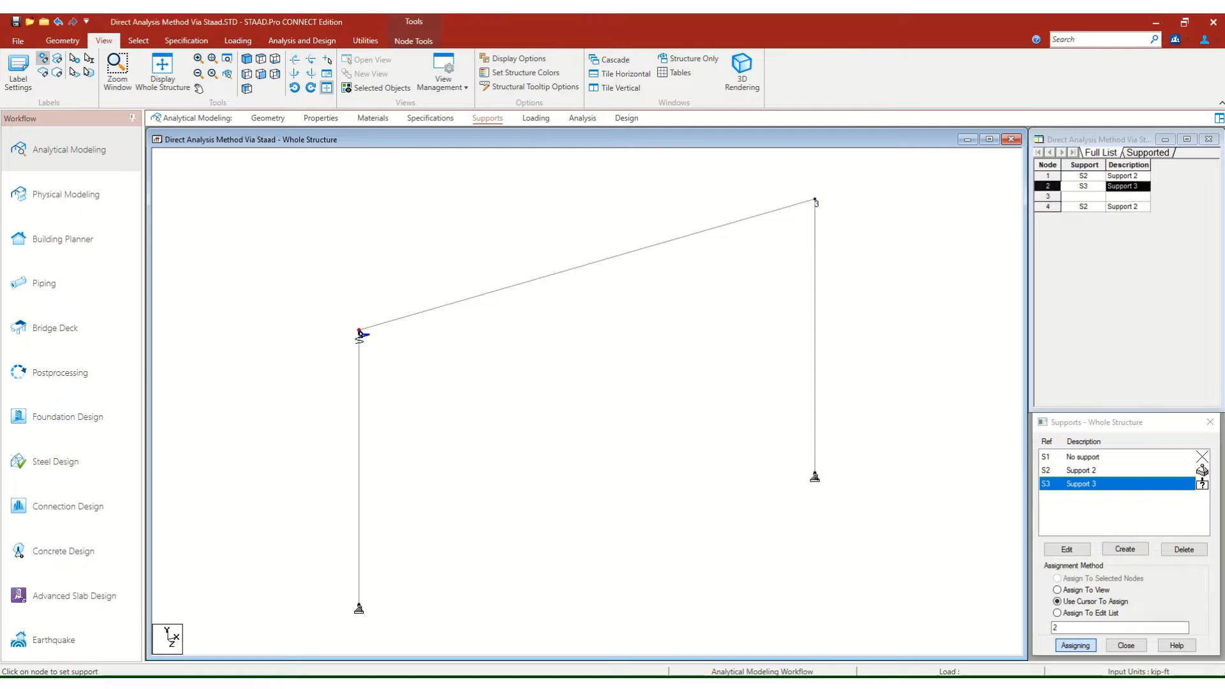
pyautogui.click(817, 202)
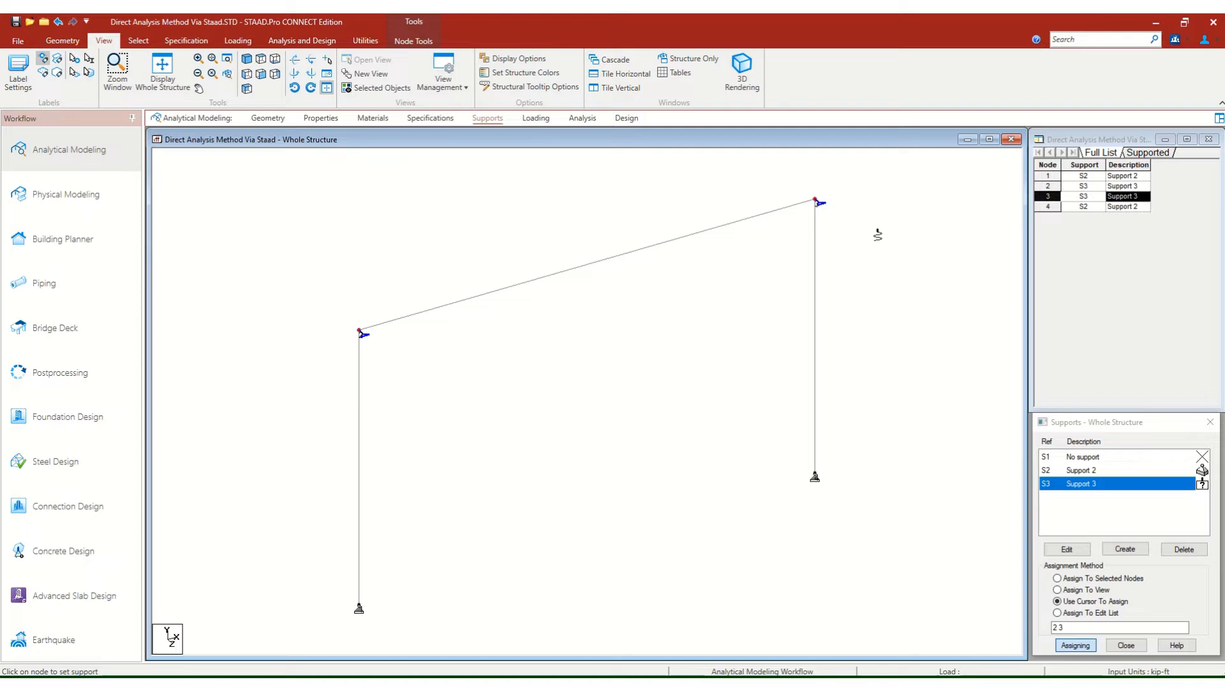
pyautogui.press('Escape')
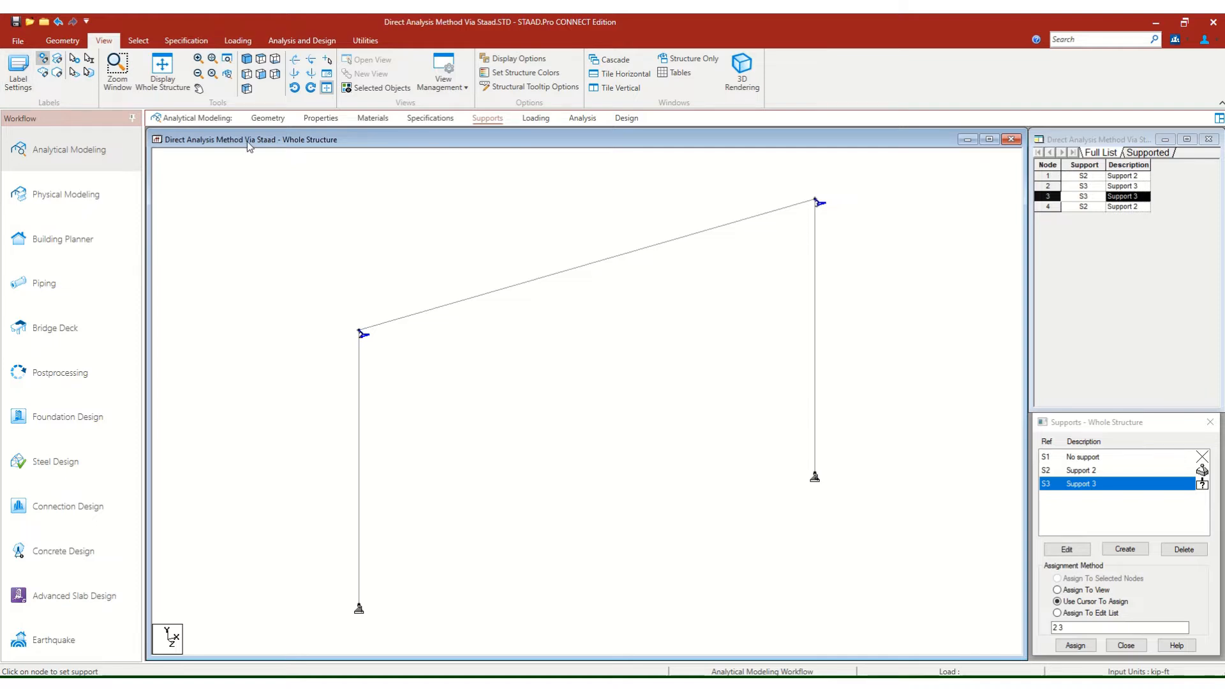
pyautogui.click(18, 38)
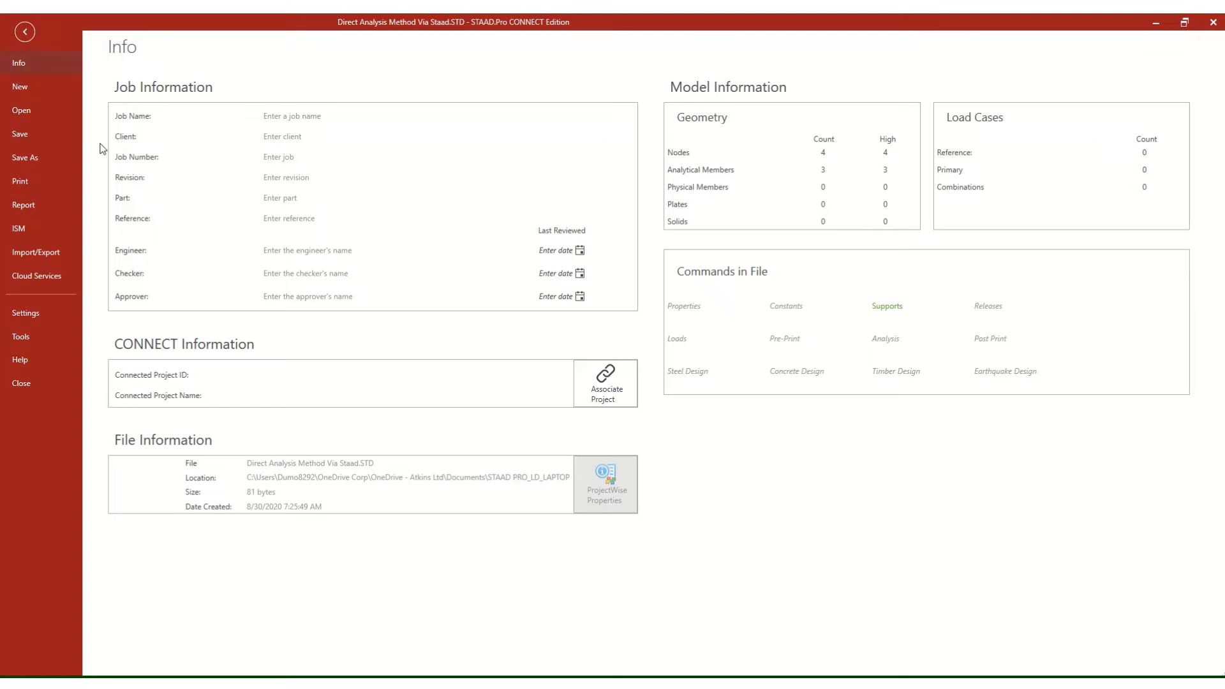
pyautogui.click(23, 31)
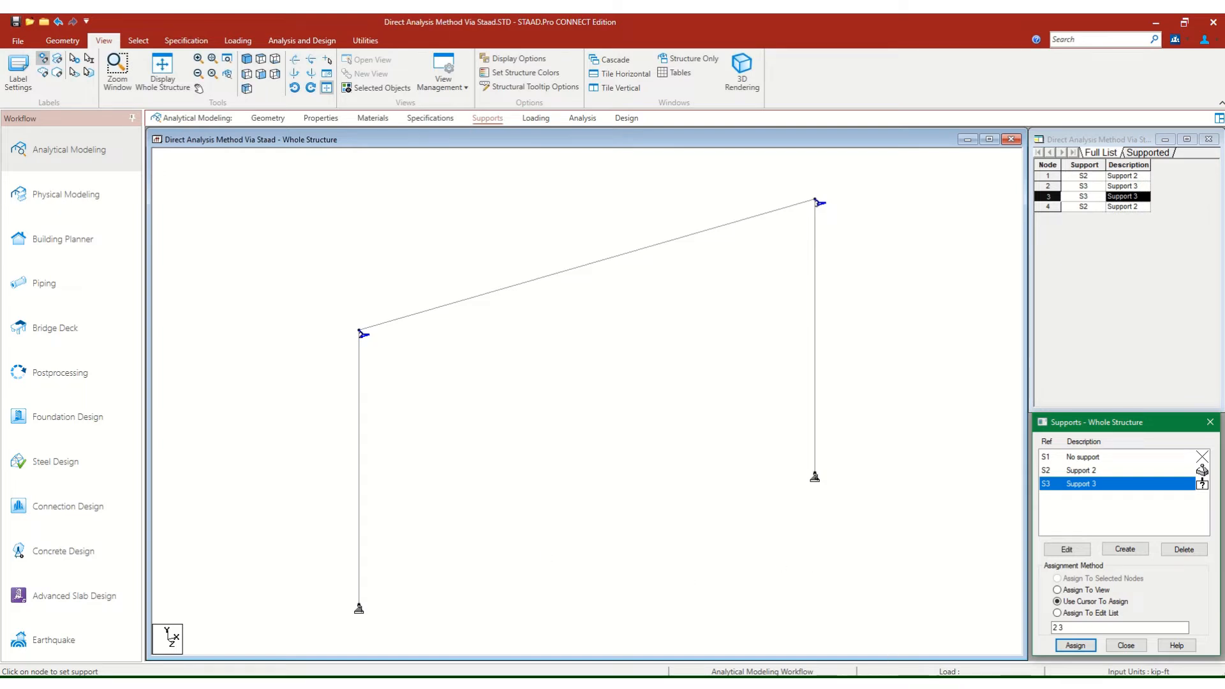
pyautogui.rightClick(893, 684)
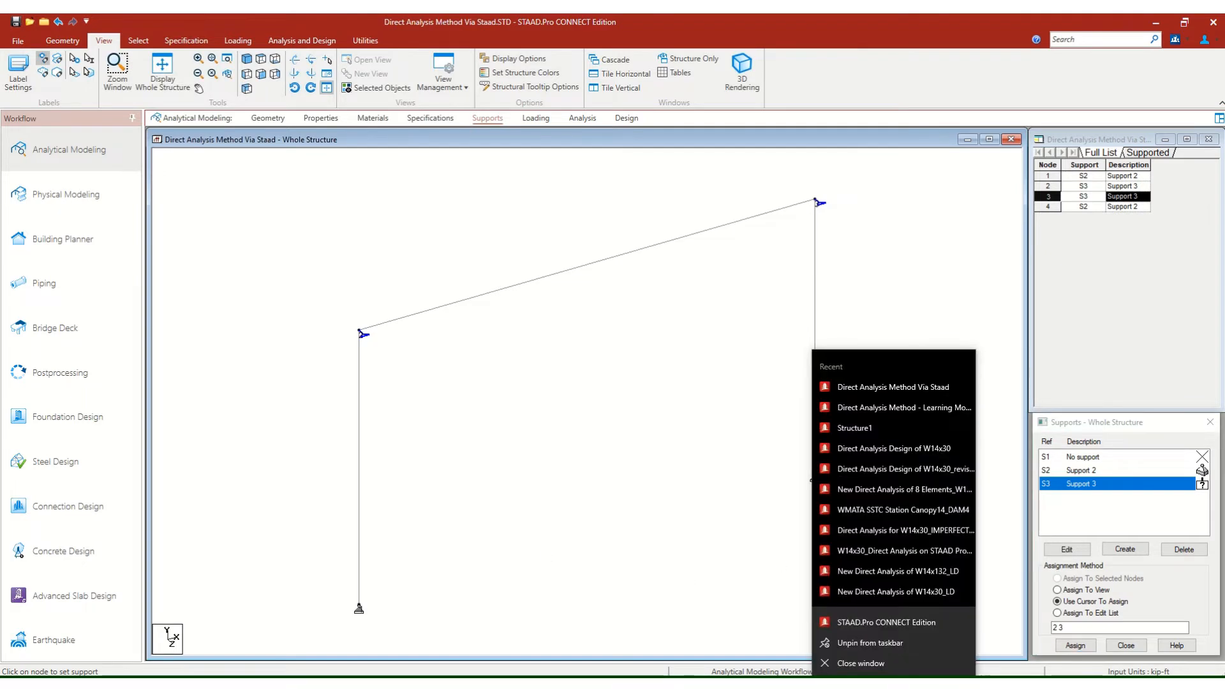
pyautogui.click(873, 408)
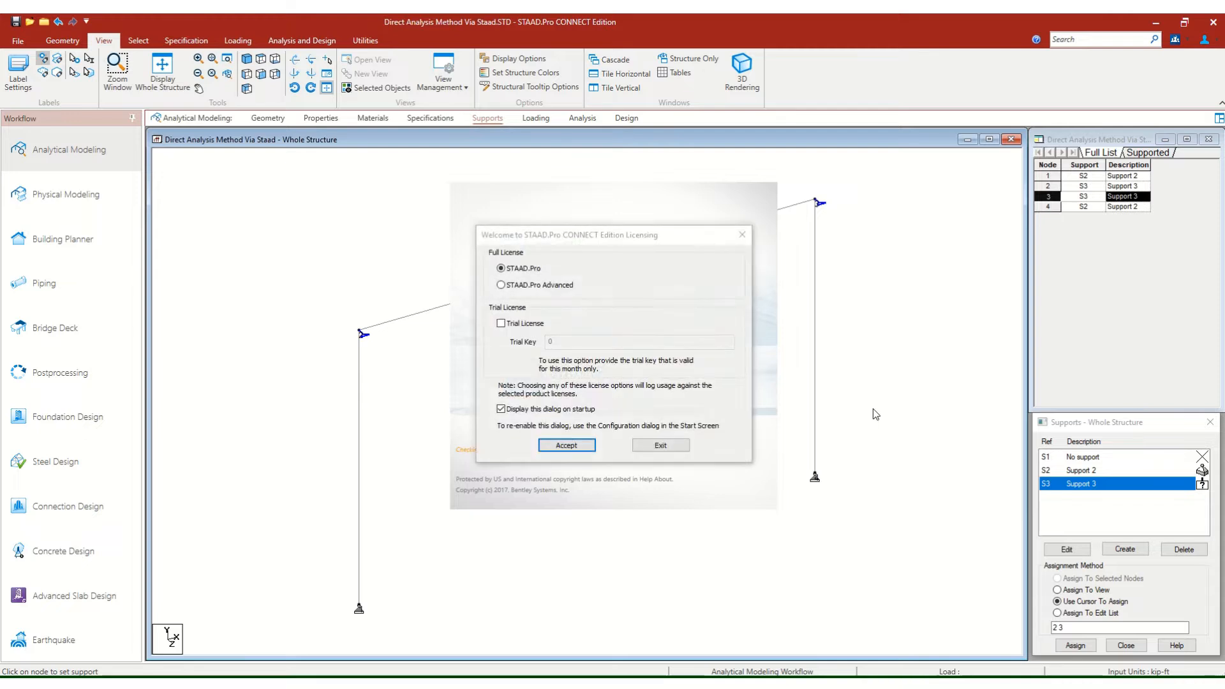
pyautogui.click(553, 445)
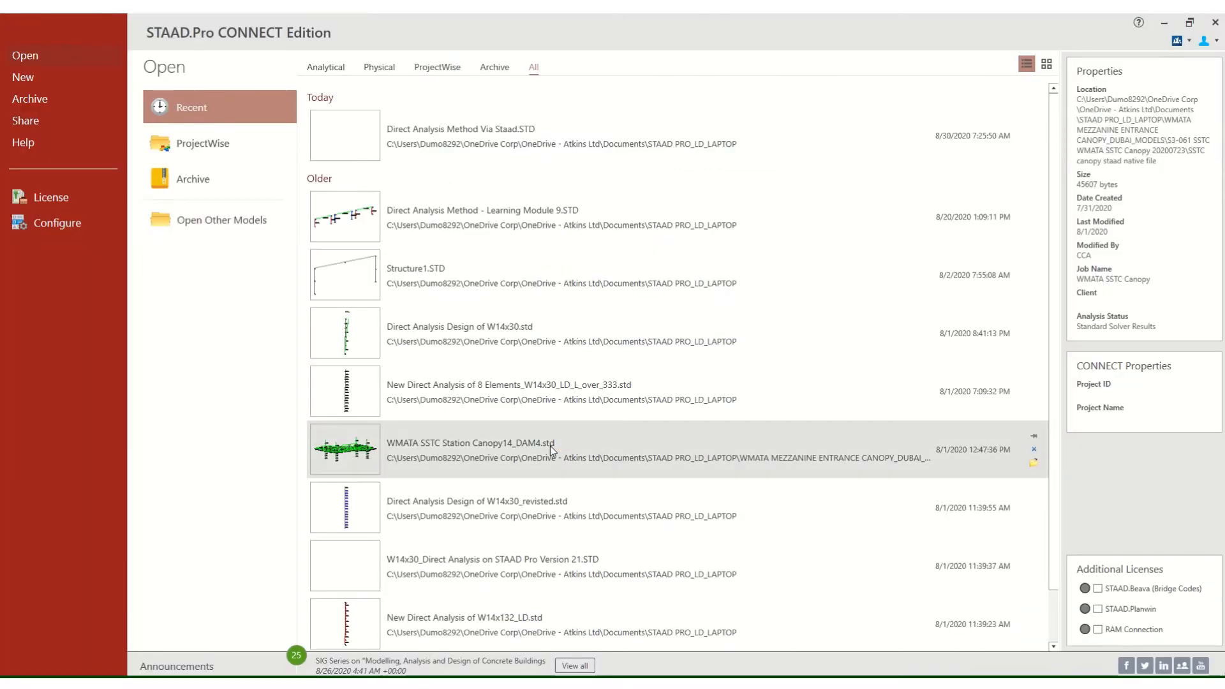
pyautogui.click(550, 445)
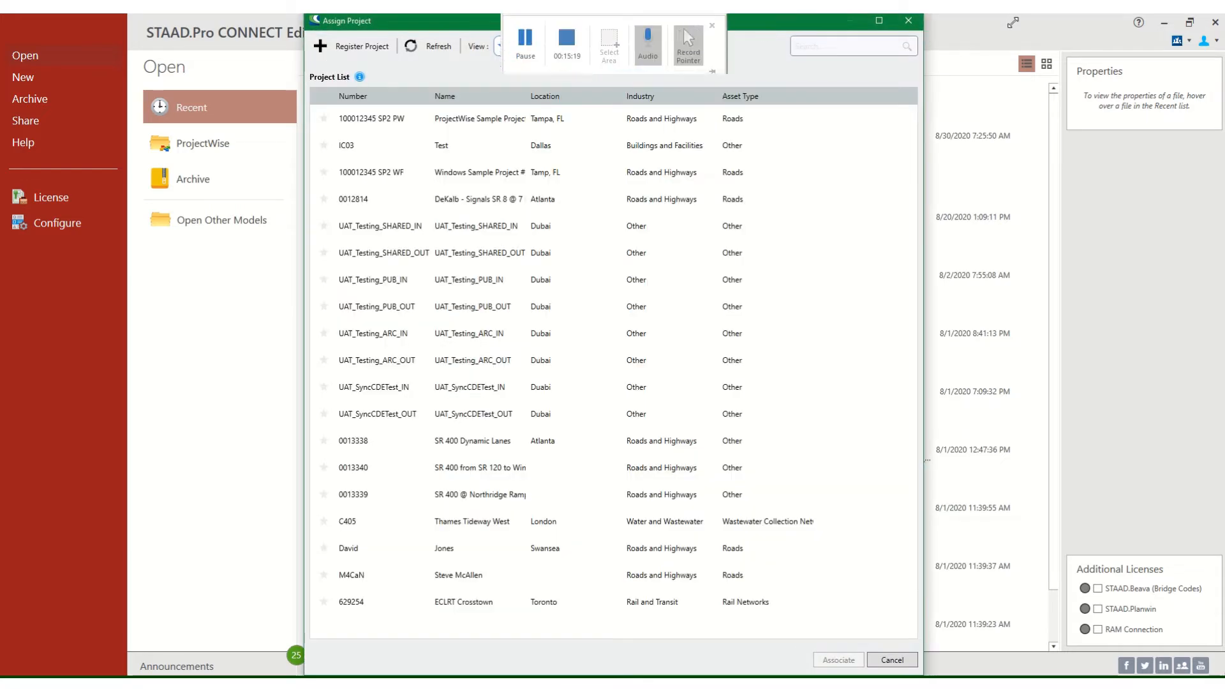
pyautogui.click(909, 21)
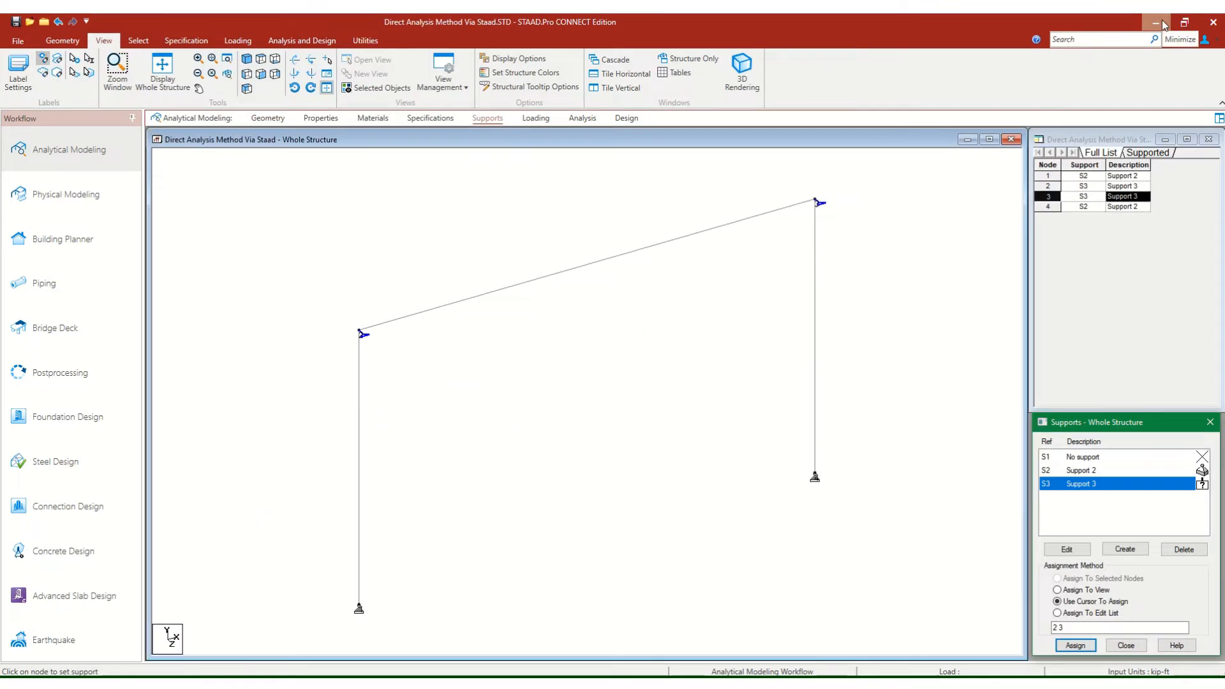
pyautogui.click(862, 147)
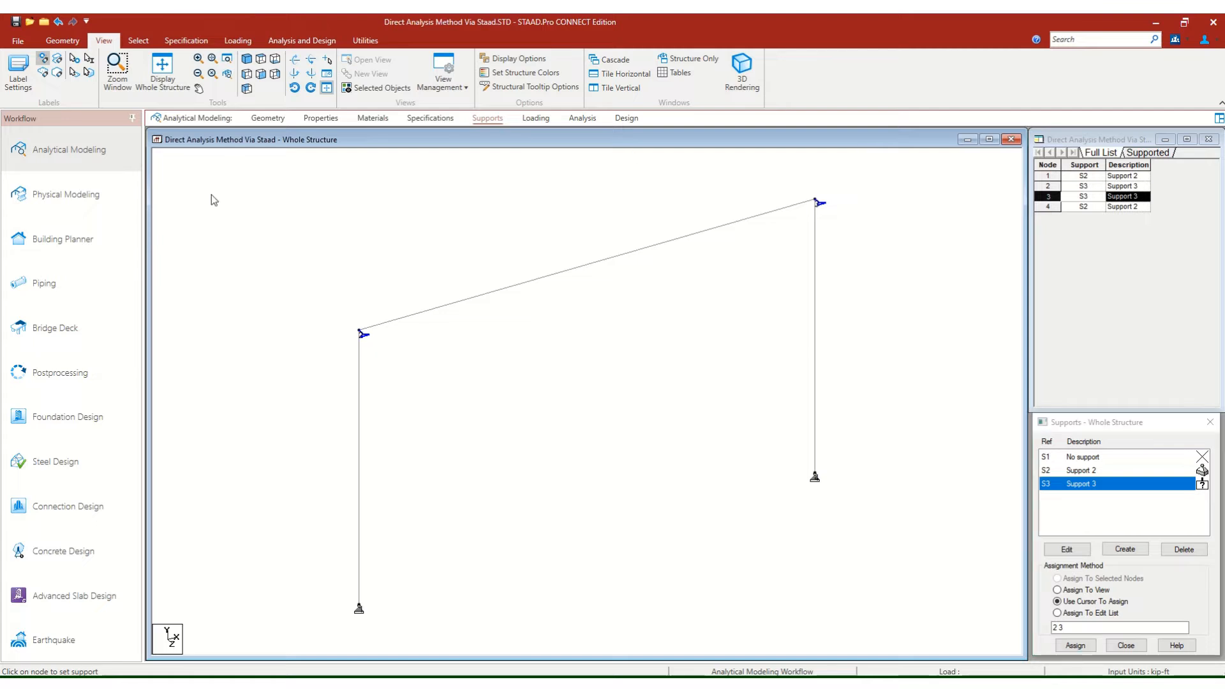
# Add the American W Shape W12X58 as a single steel section from the section database.
pyautogui.click(317, 121)
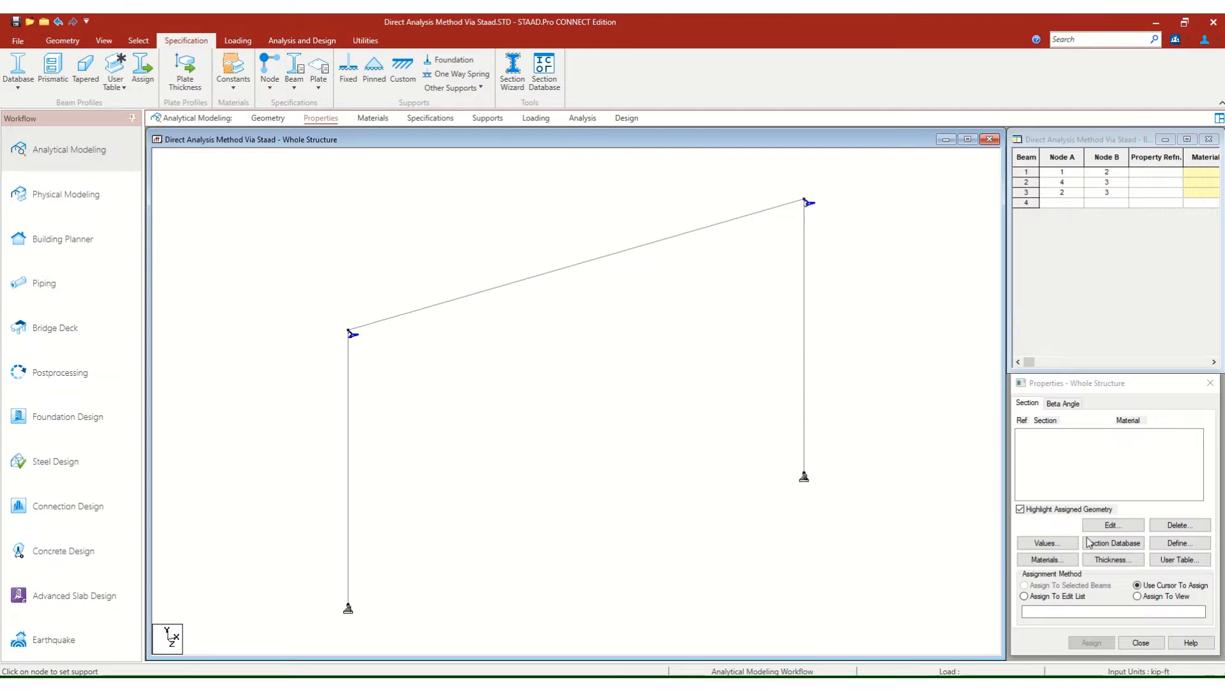
pyautogui.click(1094, 389)
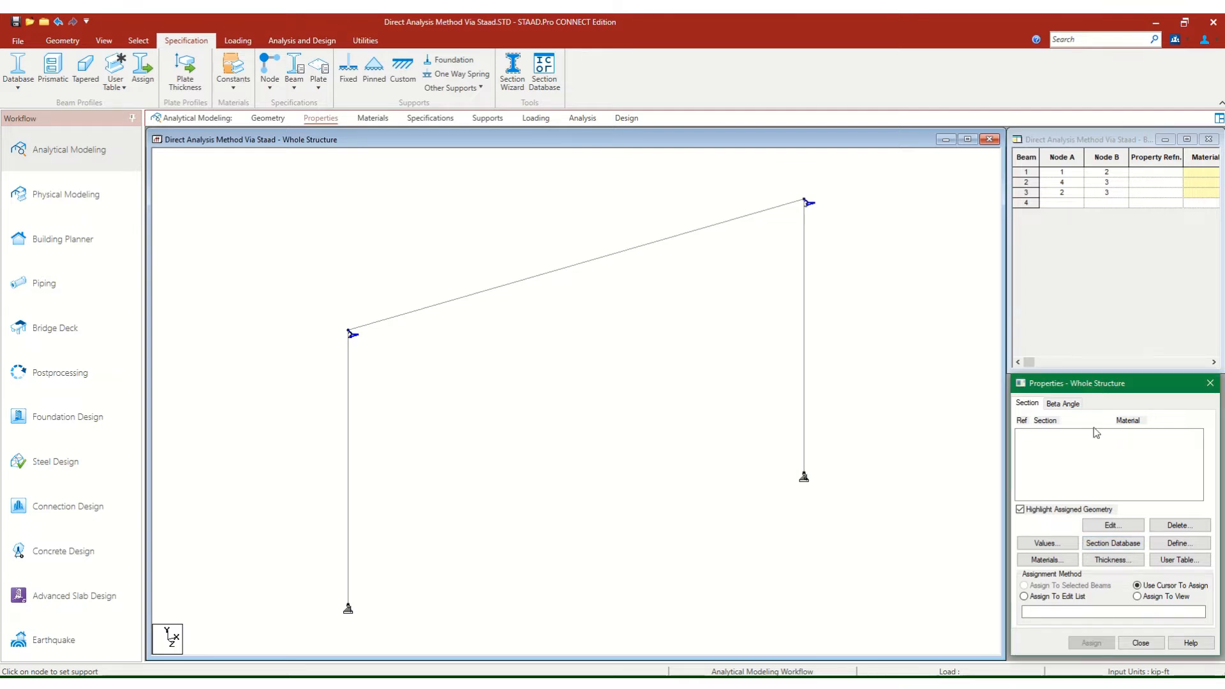
pyautogui.click(1120, 544)
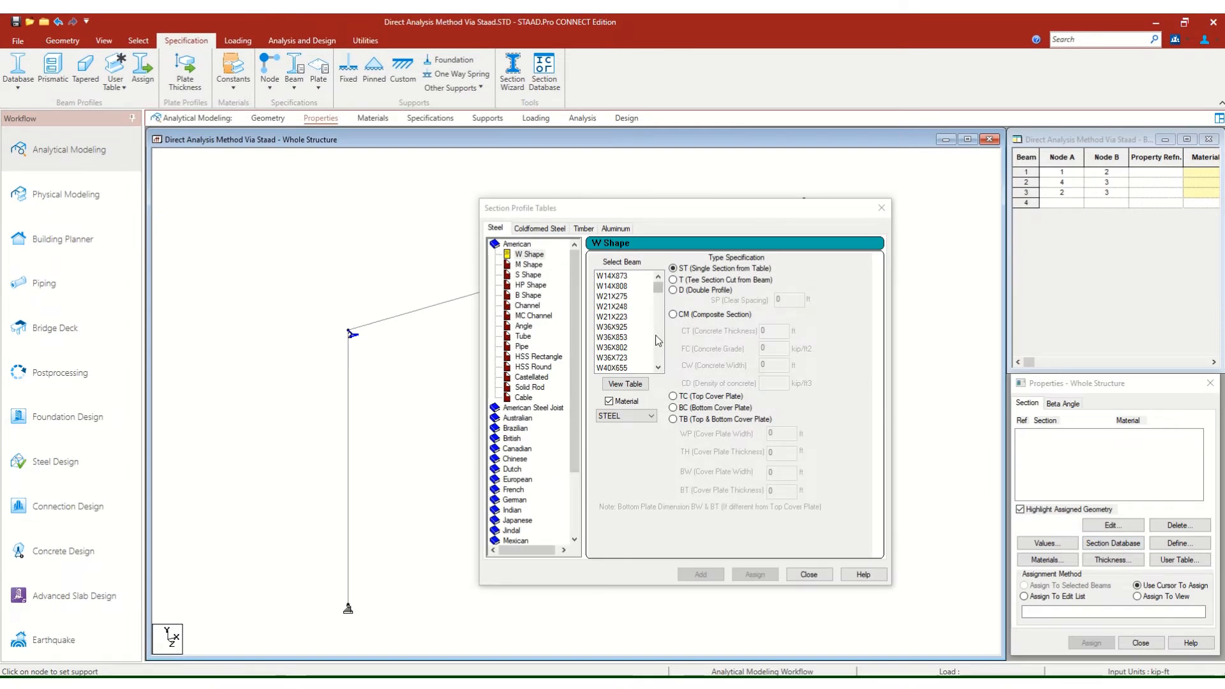
pyautogui.scroll(-15, 661, 344)
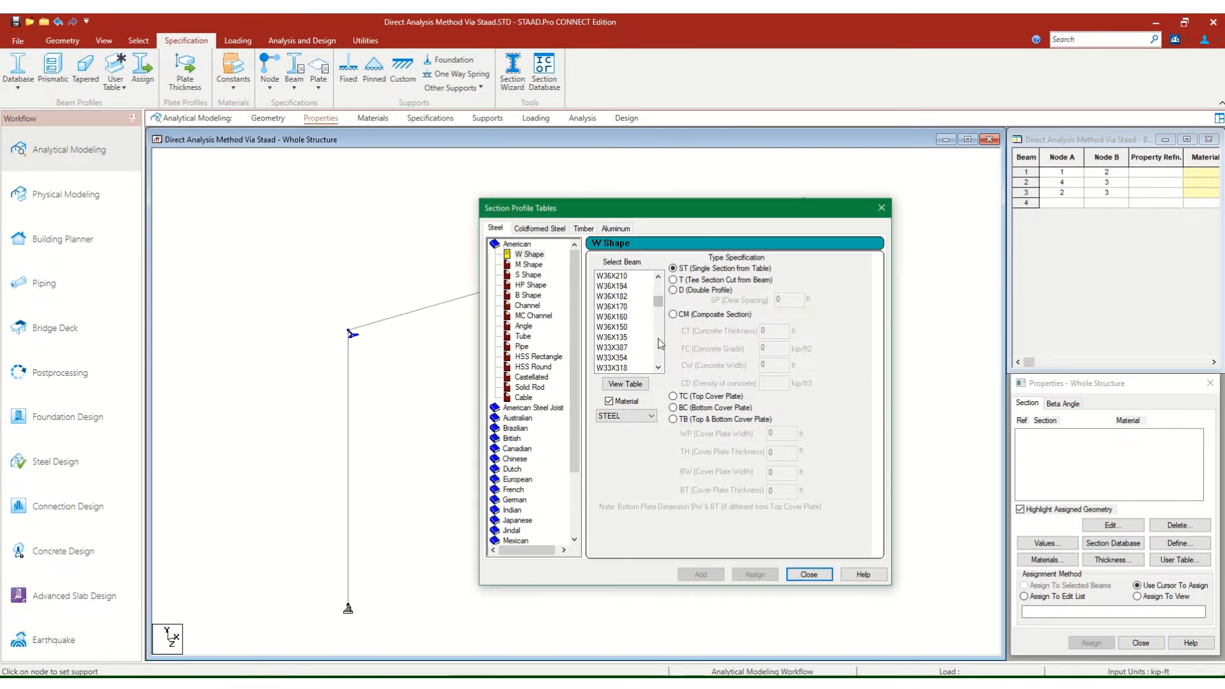
pyautogui.scroll(-11, 660, 344)
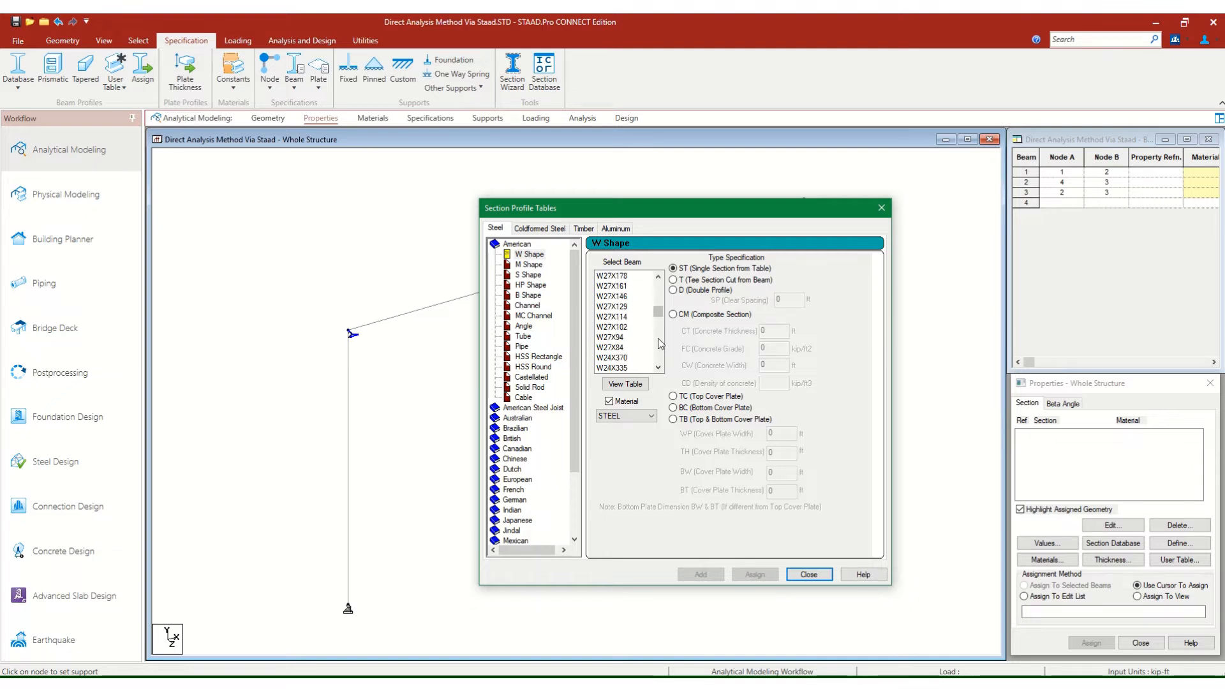
pyautogui.scroll(-7, 661, 344)
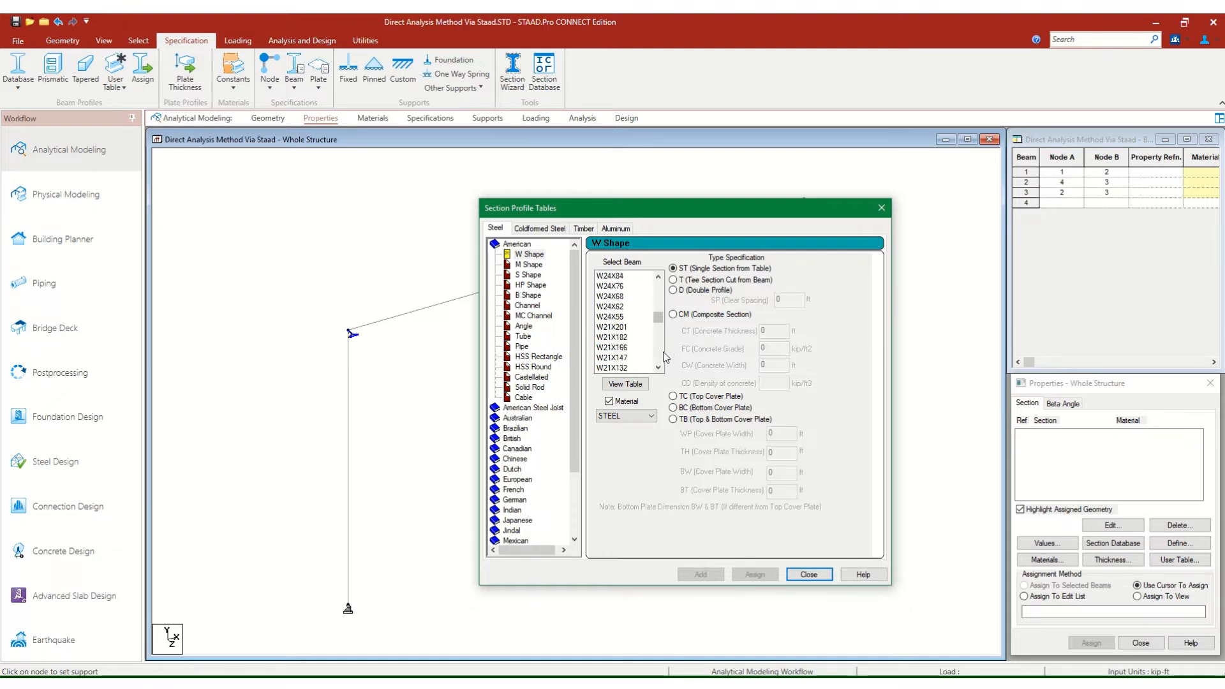
pyautogui.scroll(-15, 662, 358)
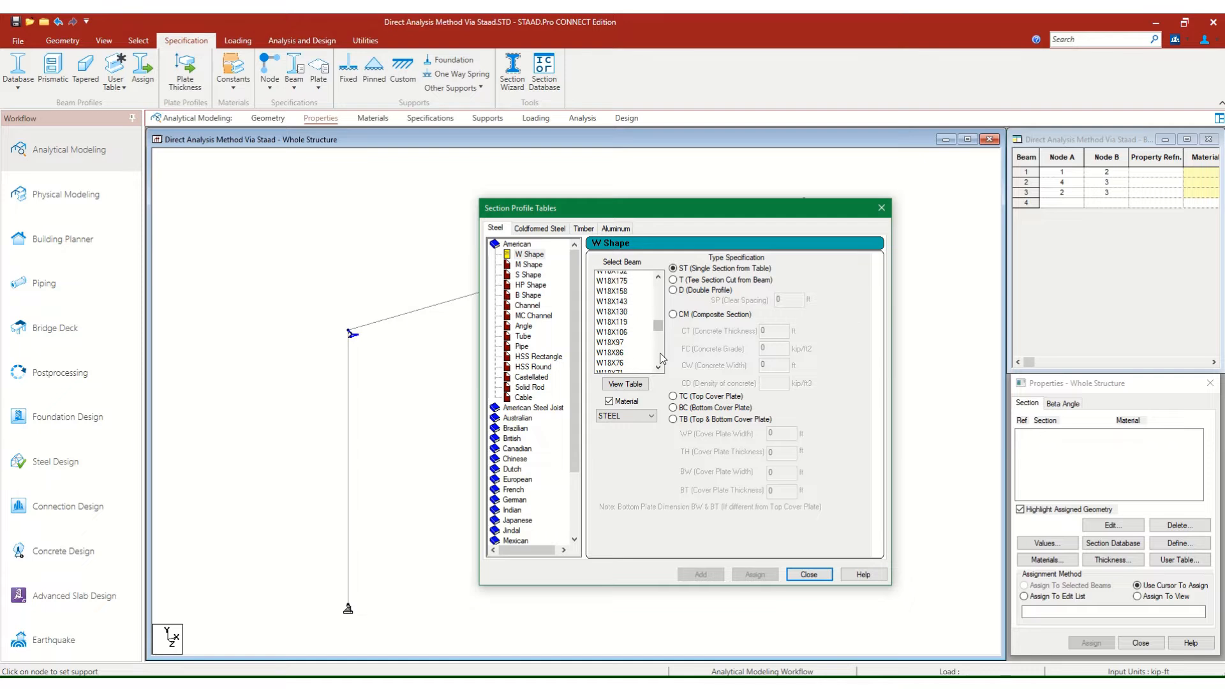
pyautogui.scroll(-15, 661, 358)
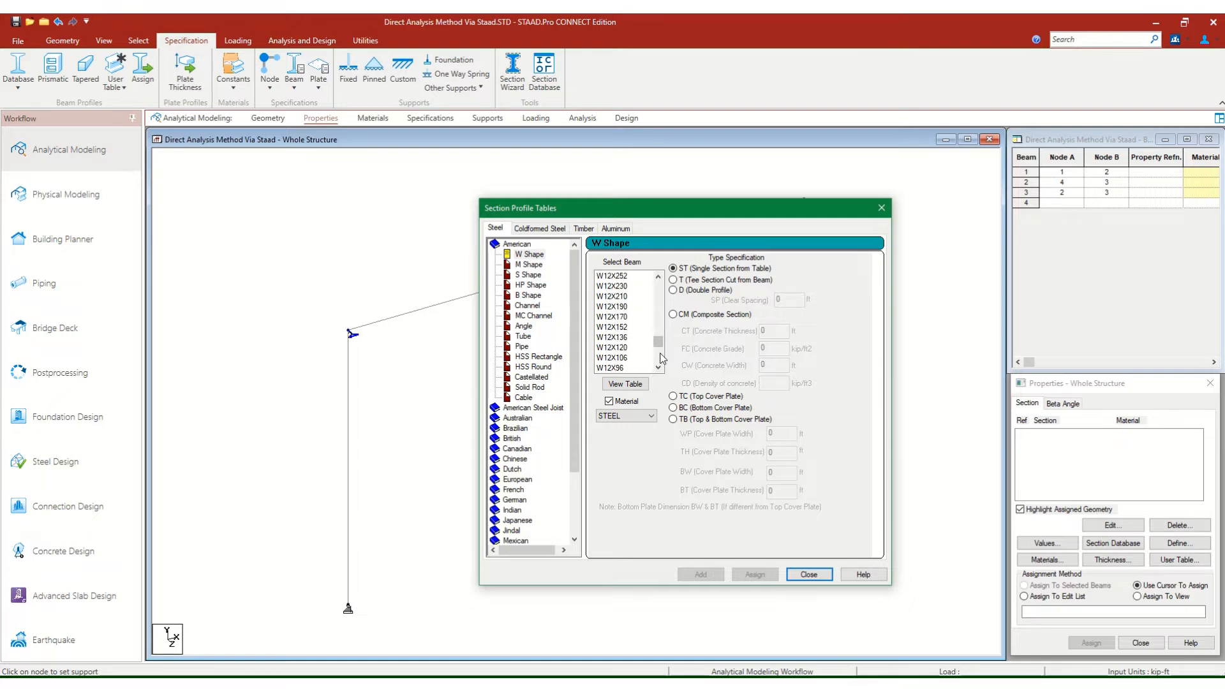
pyautogui.click(649, 368)
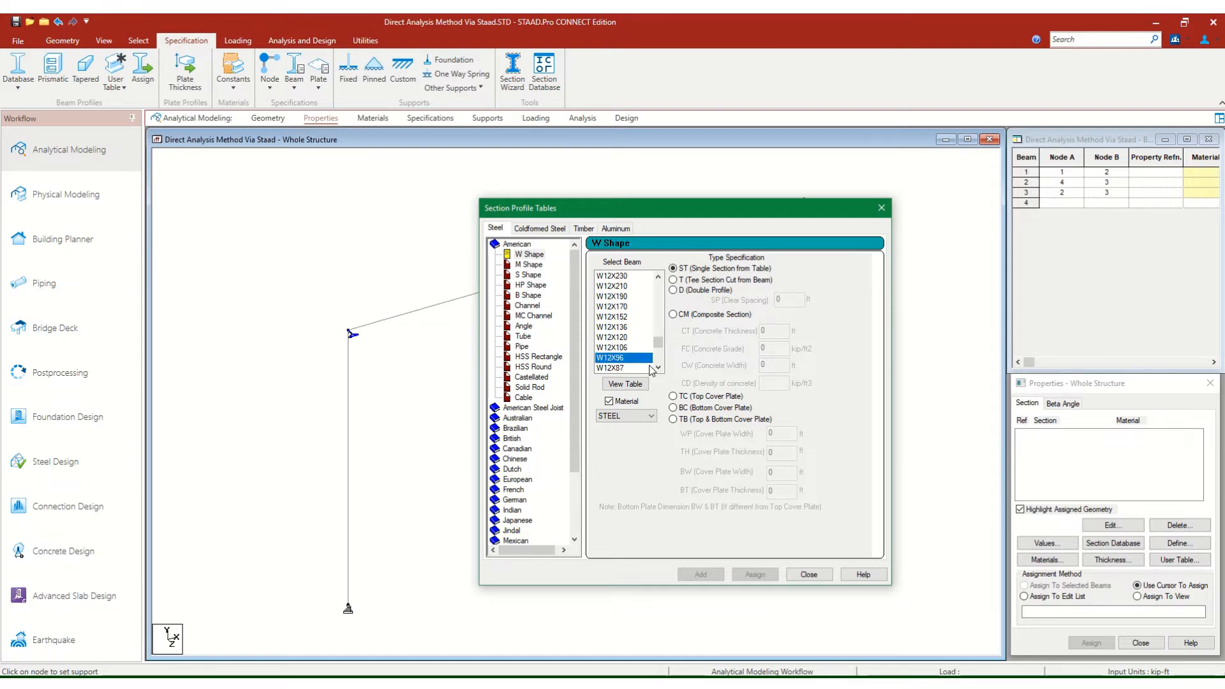
pyautogui.scroll(-2, 657, 370)
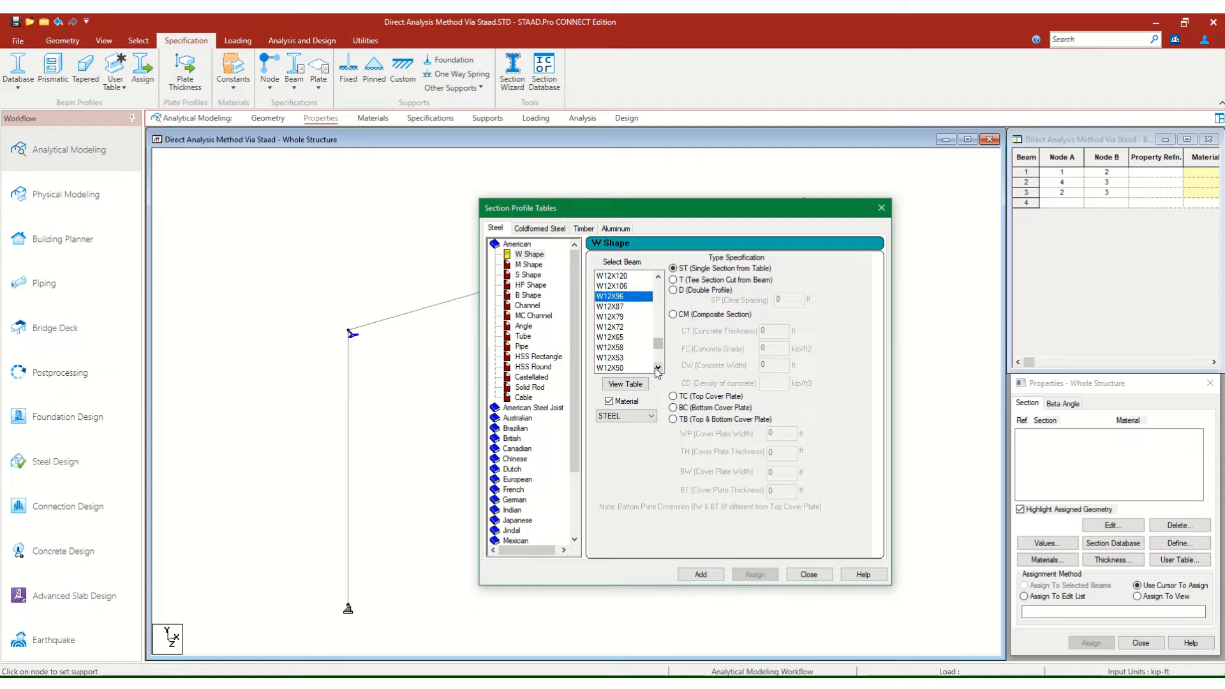
pyautogui.click(628, 348)
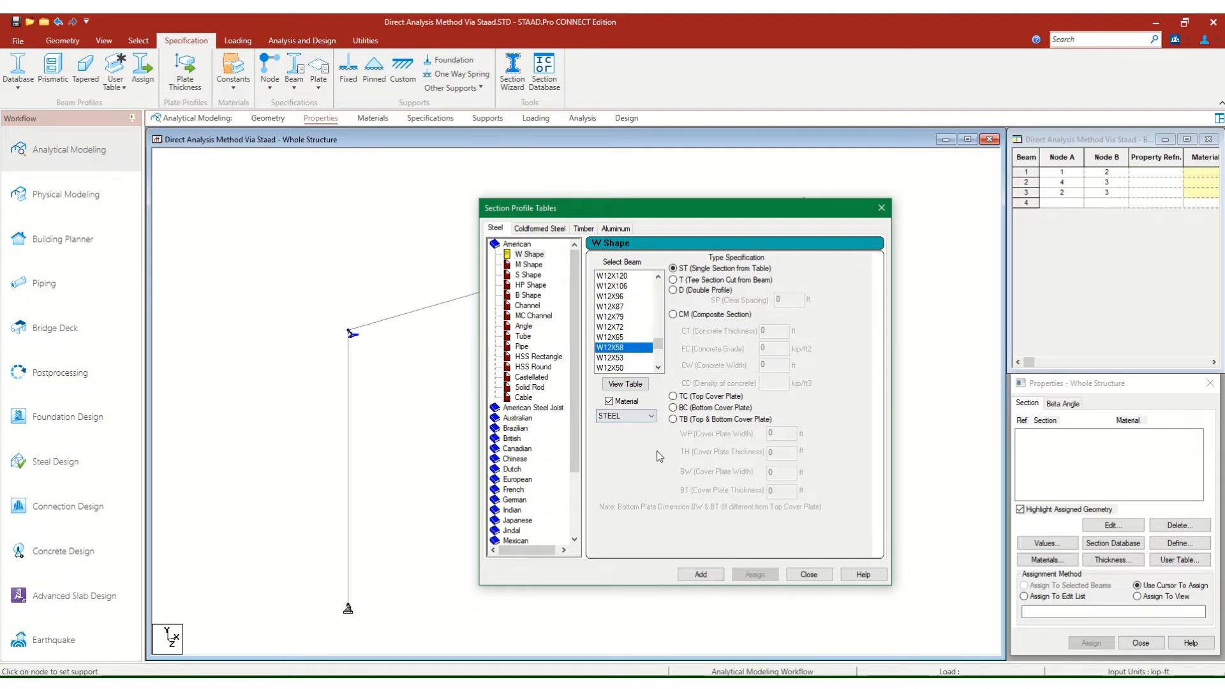
pyautogui.click(701, 577)
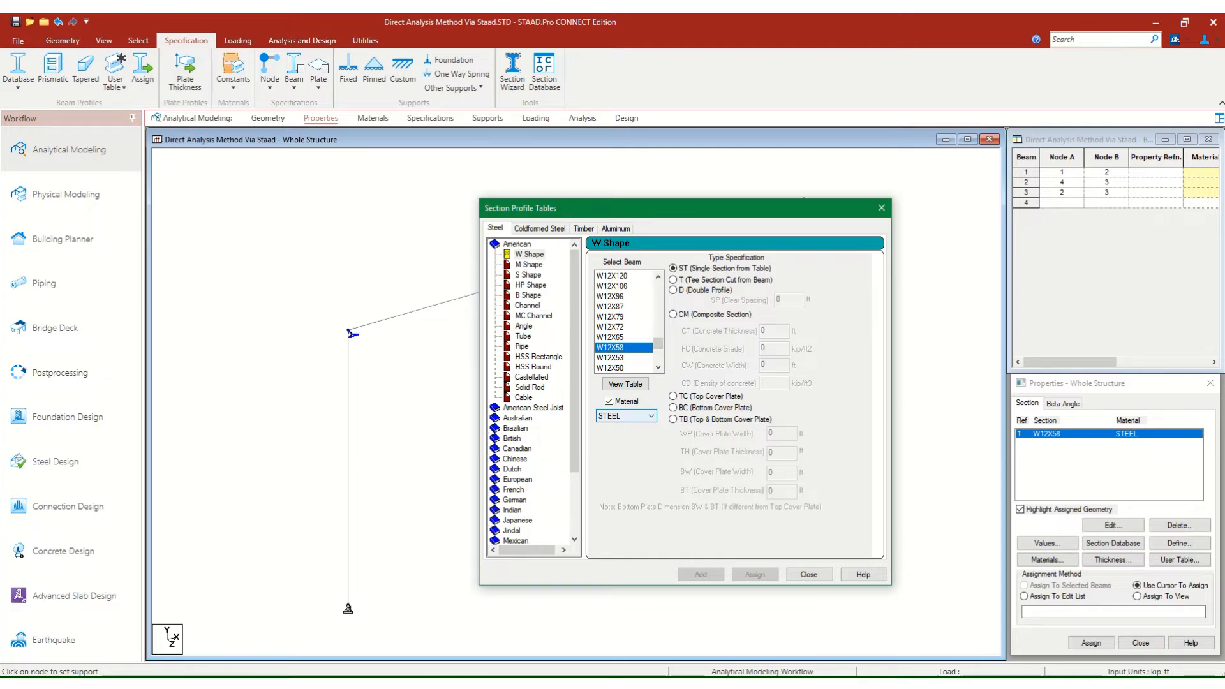
# Add the American W Shape W24X76 steel section to the property list and save the model.
pyautogui.click(853, 646)
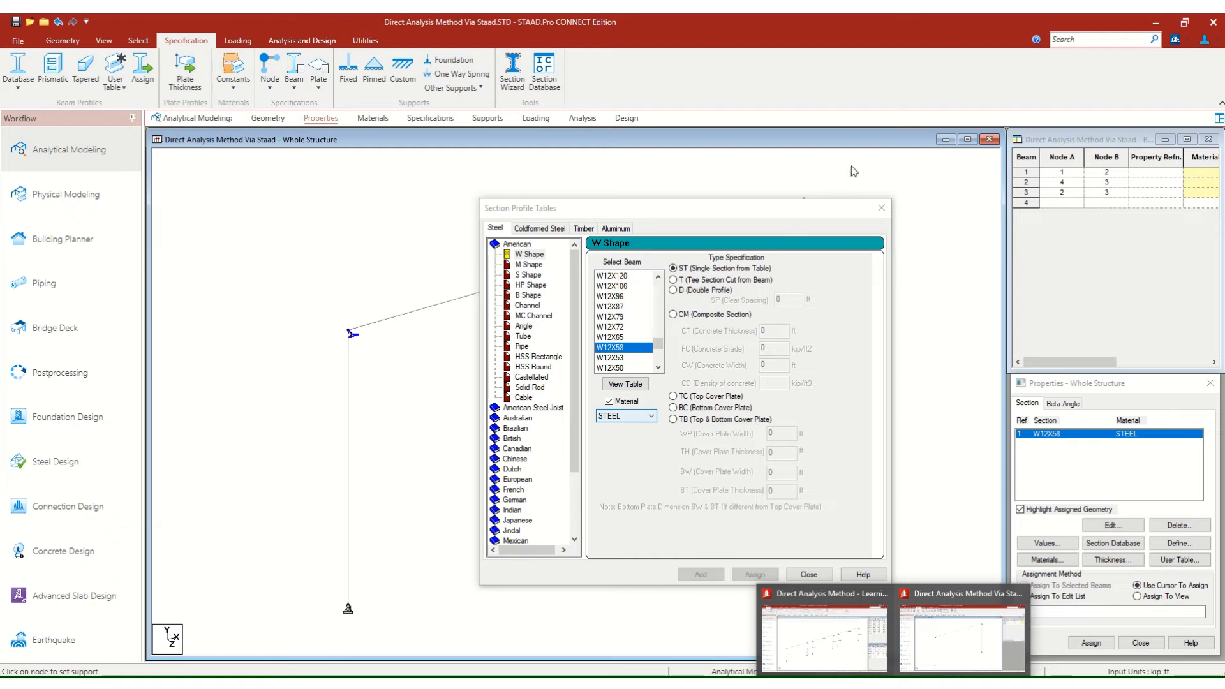
pyautogui.click(752, 205)
pyautogui.scroll(17, 659, 297)
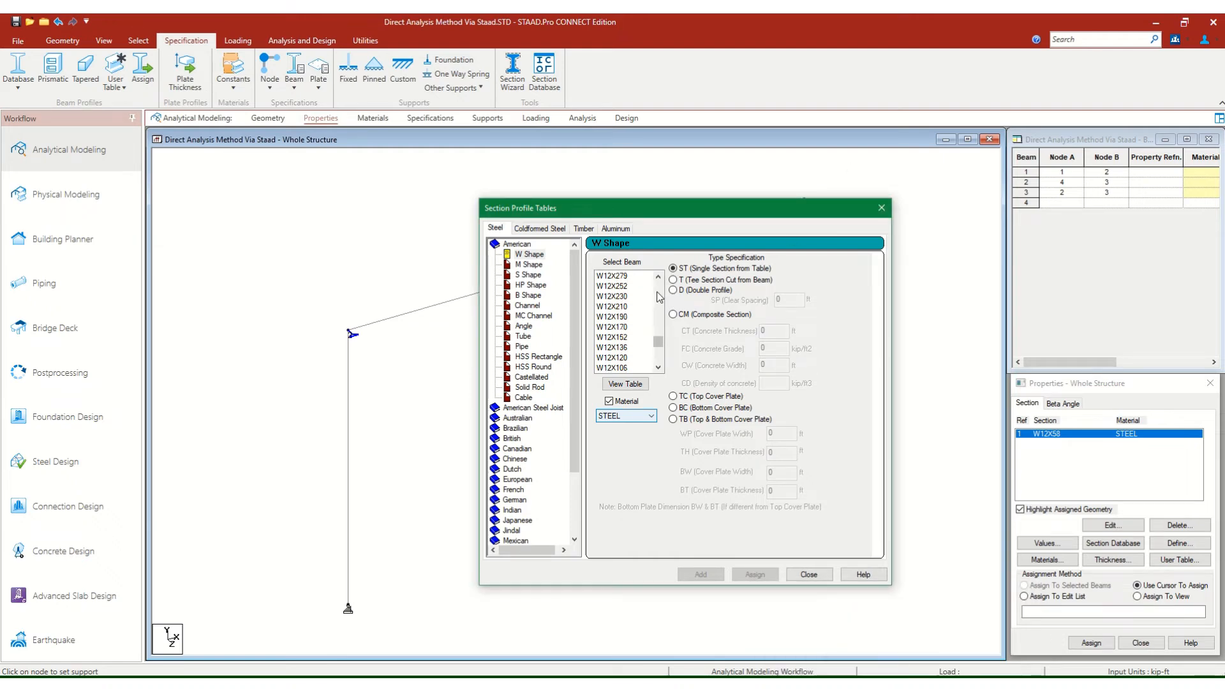
pyautogui.scroll(20, 660, 297)
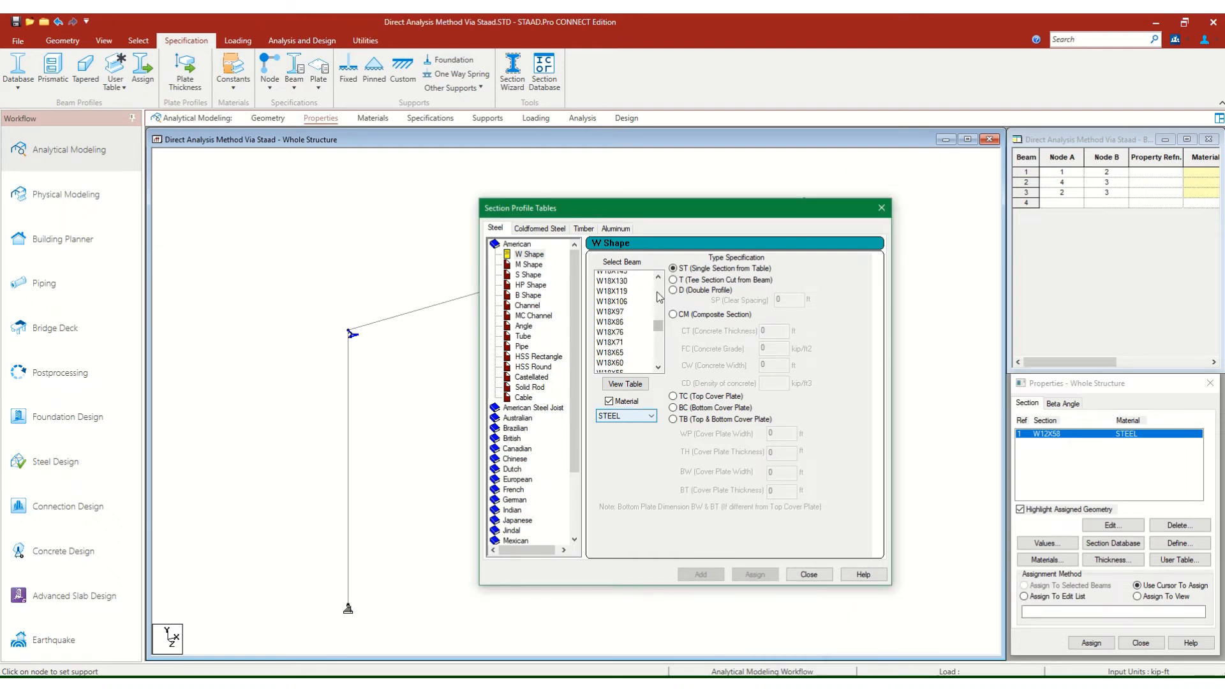
pyautogui.scroll(-8, 656, 360)
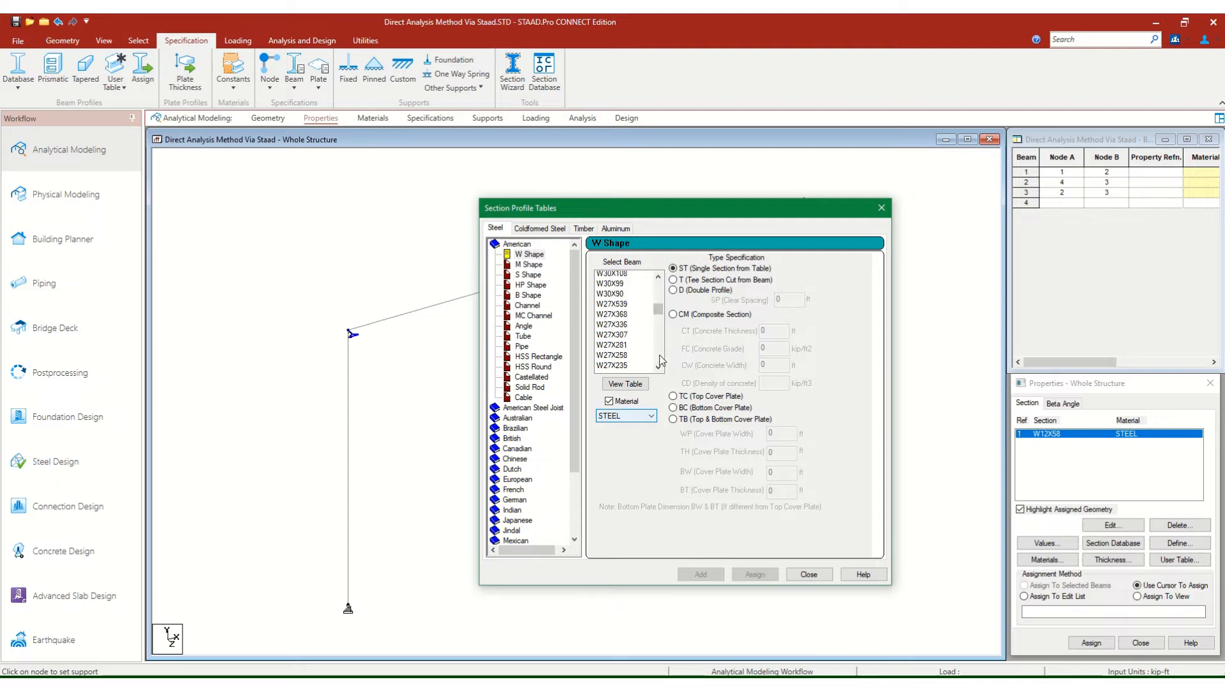
pyautogui.scroll(-3, 661, 360)
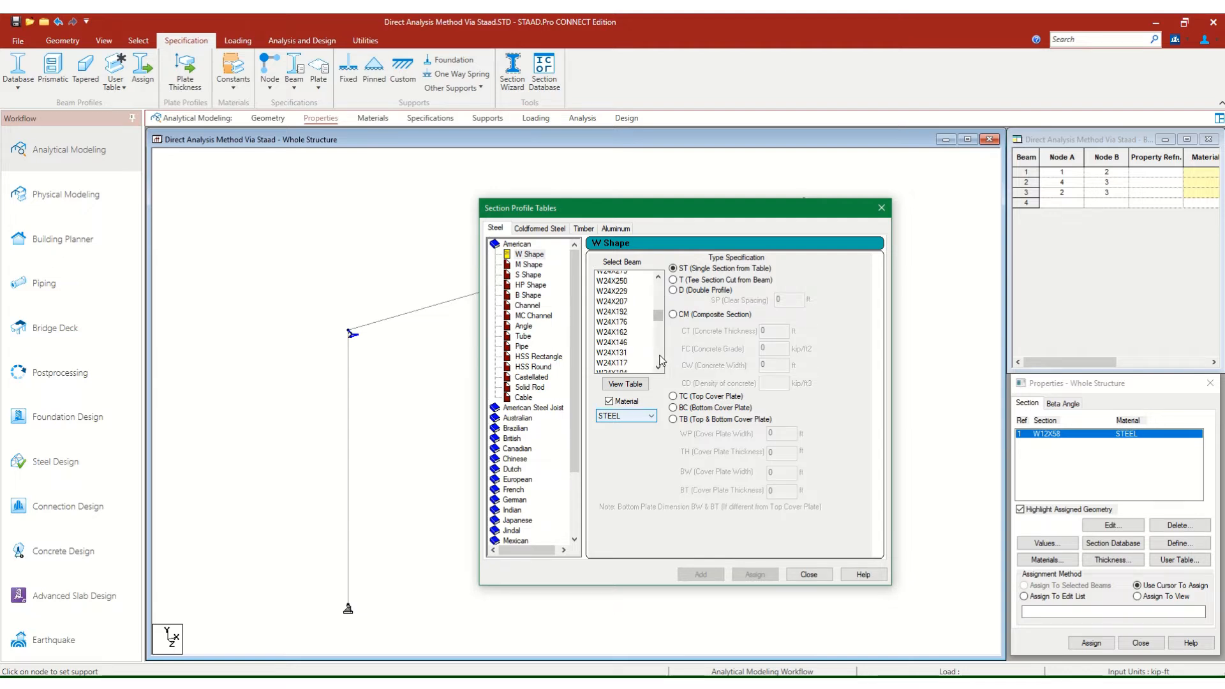
pyautogui.scroll(-3, 661, 361)
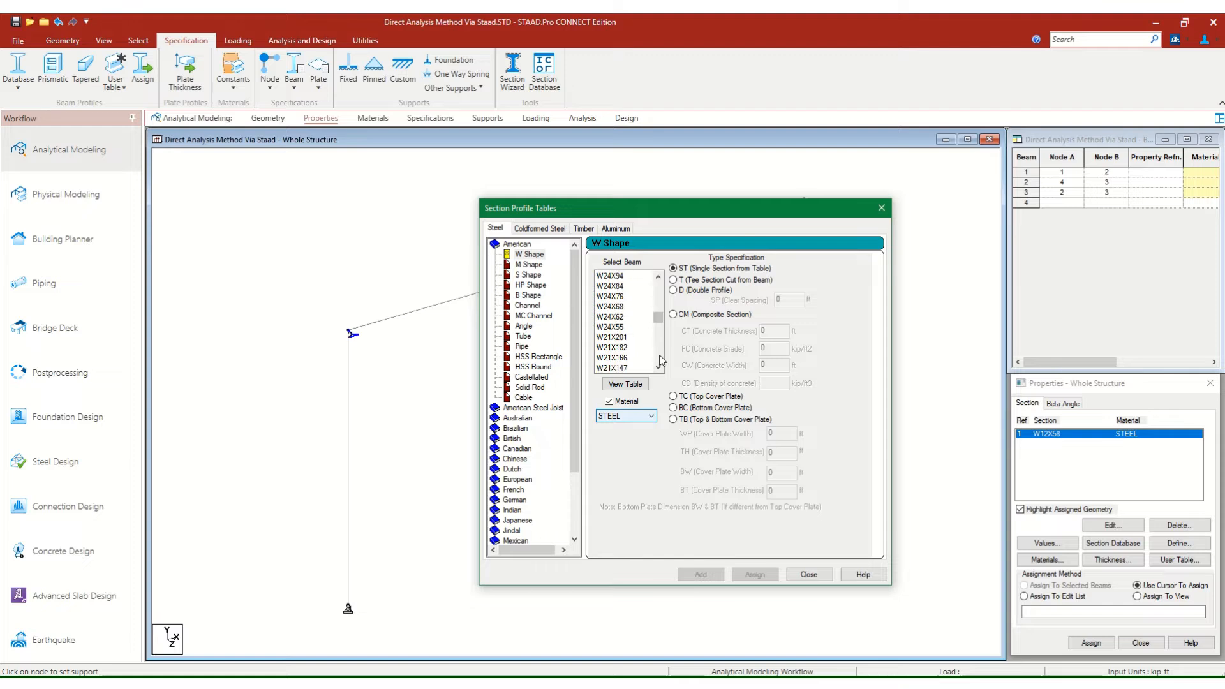
pyautogui.click(614, 297)
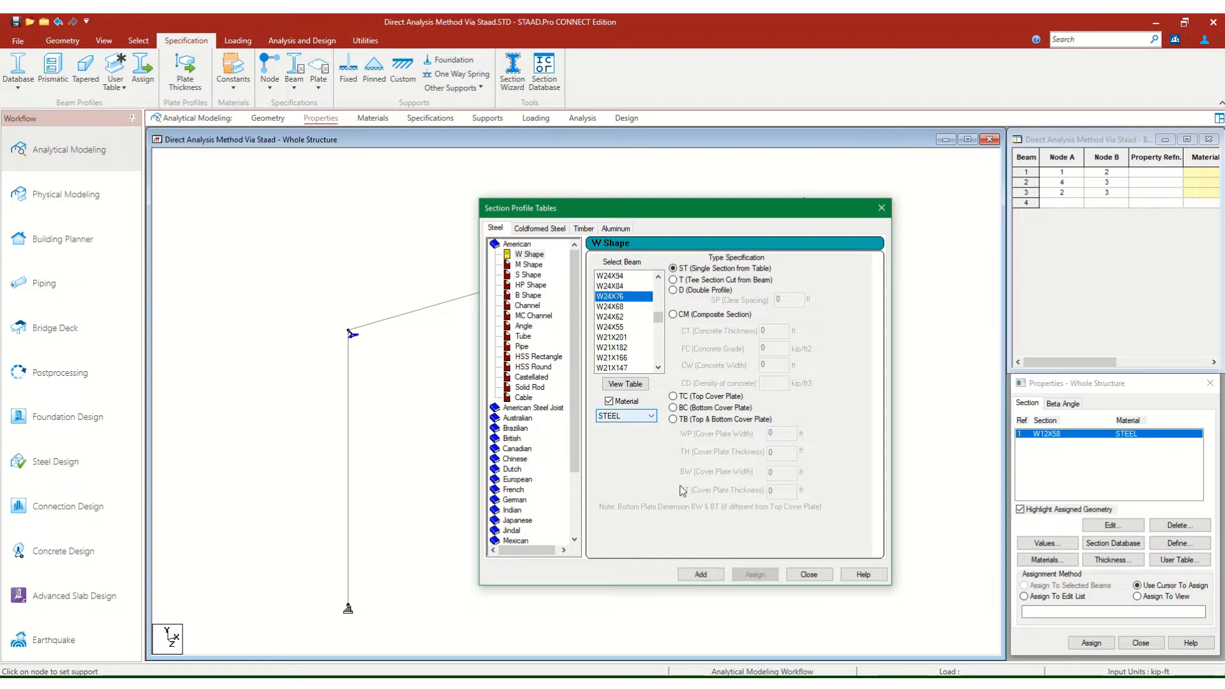
pyautogui.click(700, 574)
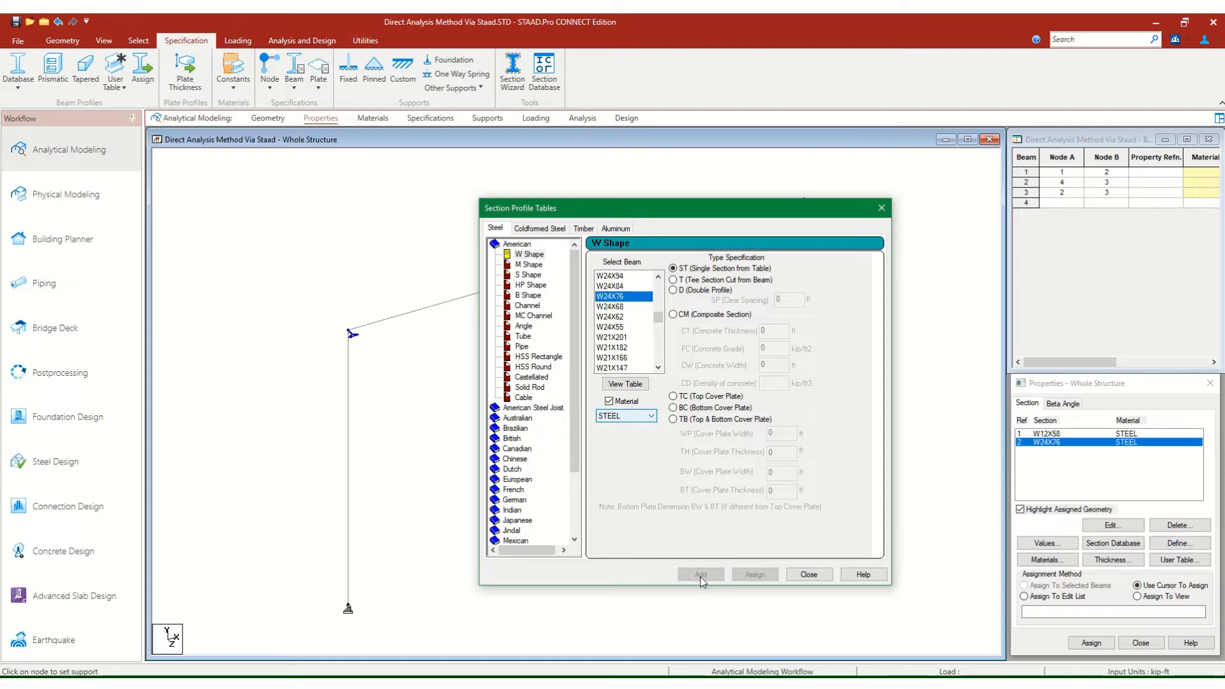
pyautogui.click(802, 578)
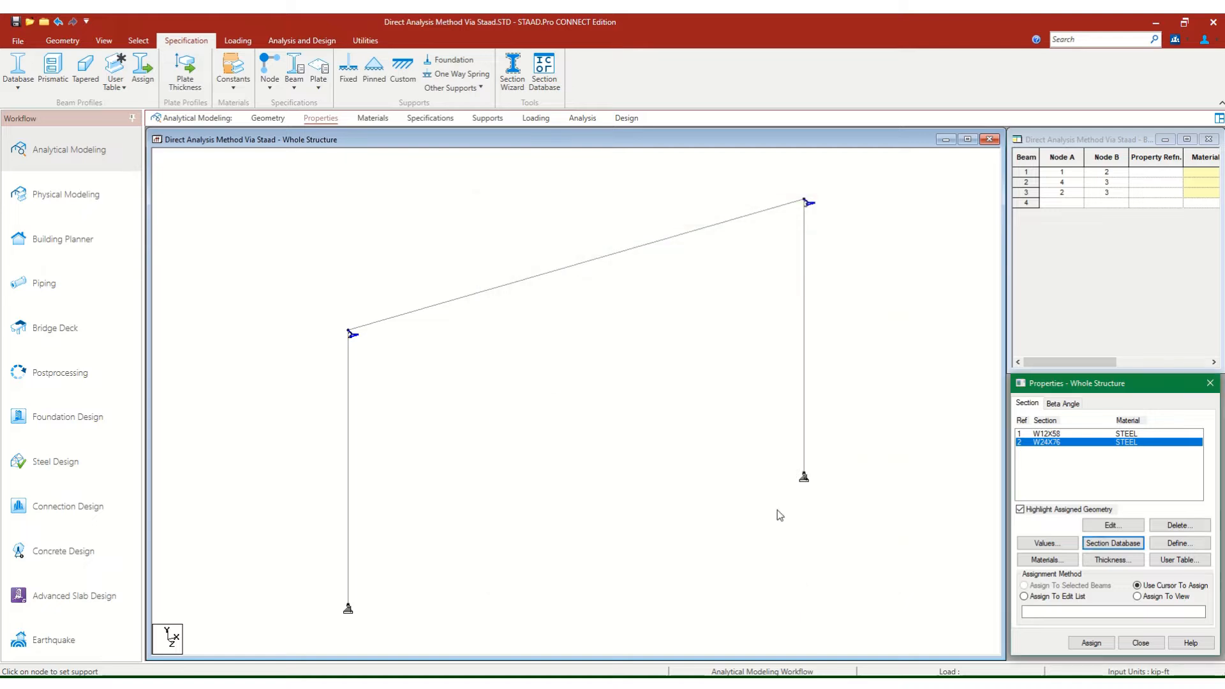
pyautogui.click(16, 22)
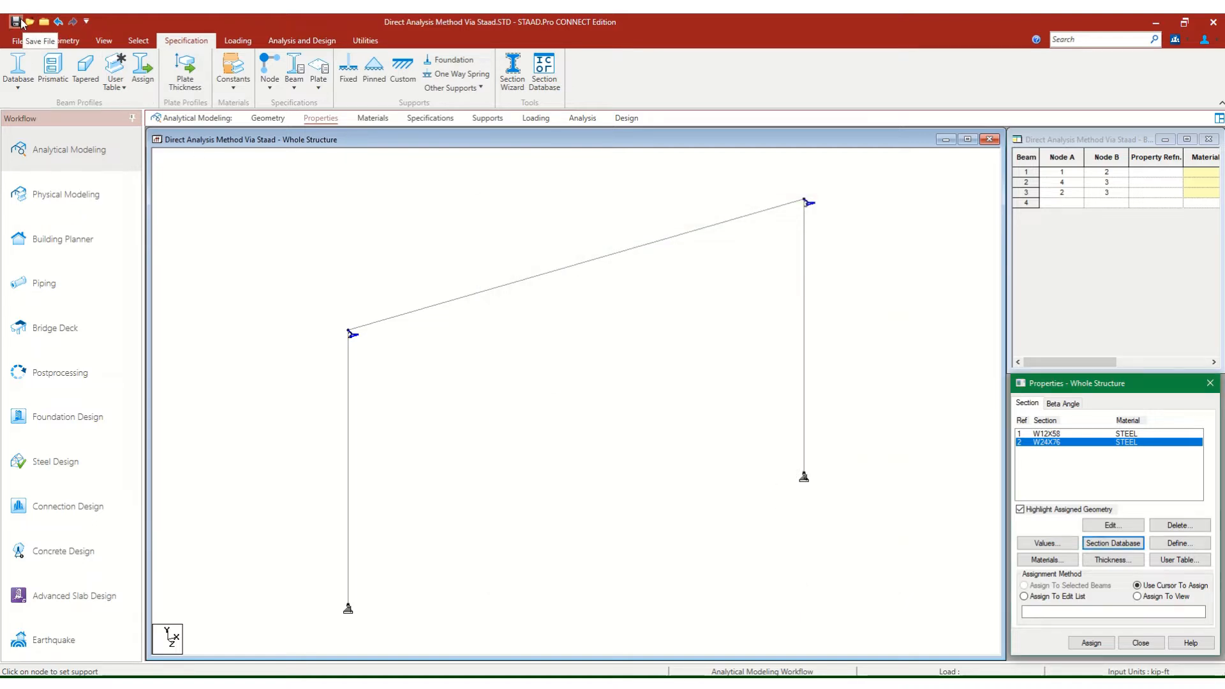
# Assign the W24X76 section to both columns, beams 1 and 2, using the cursor assignment method.
pyautogui.click(618, 420)
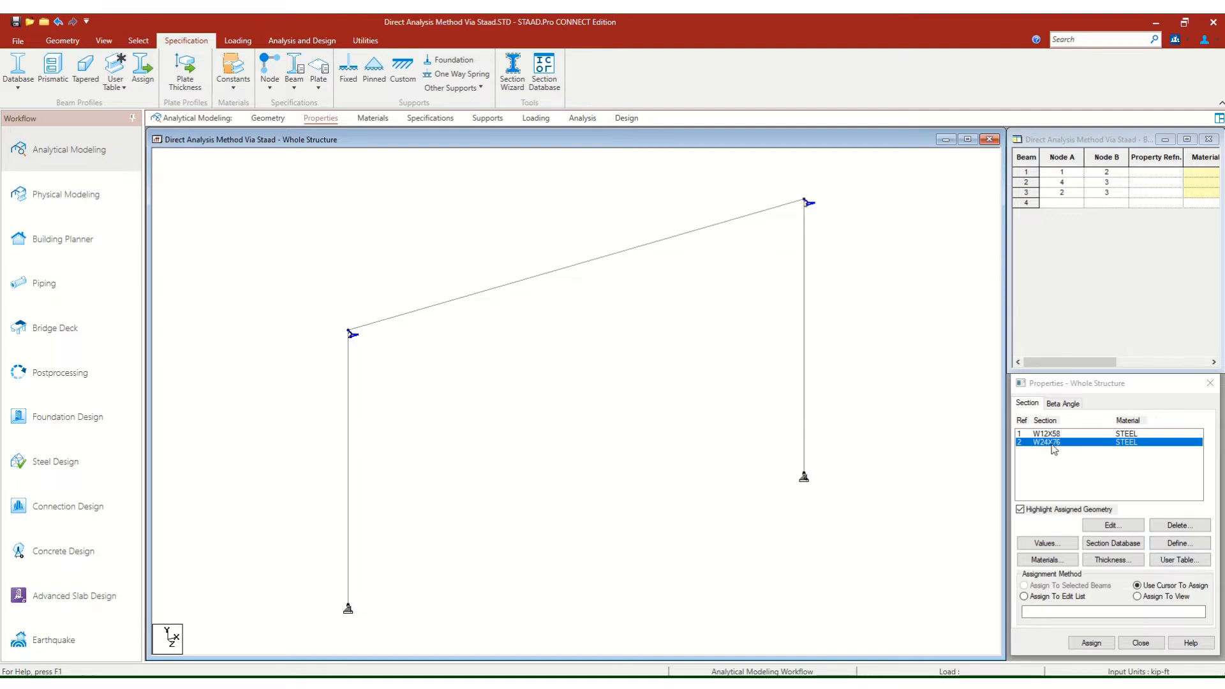
pyautogui.click(1038, 598)
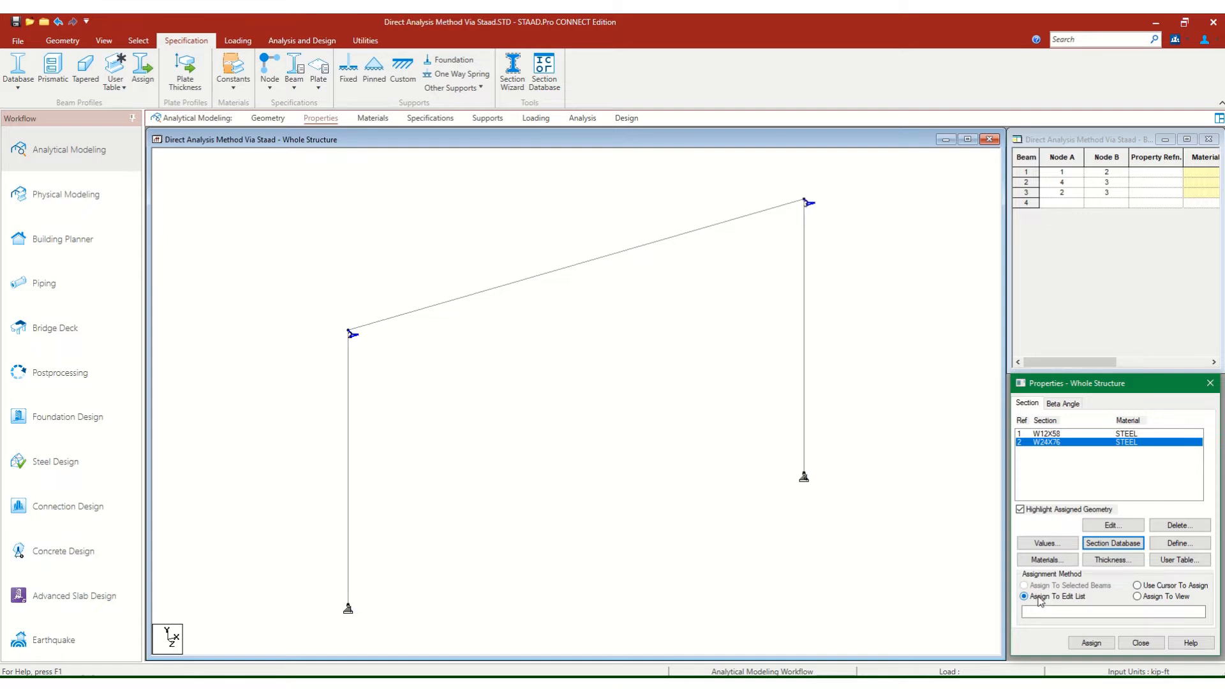
pyautogui.click(1145, 588)
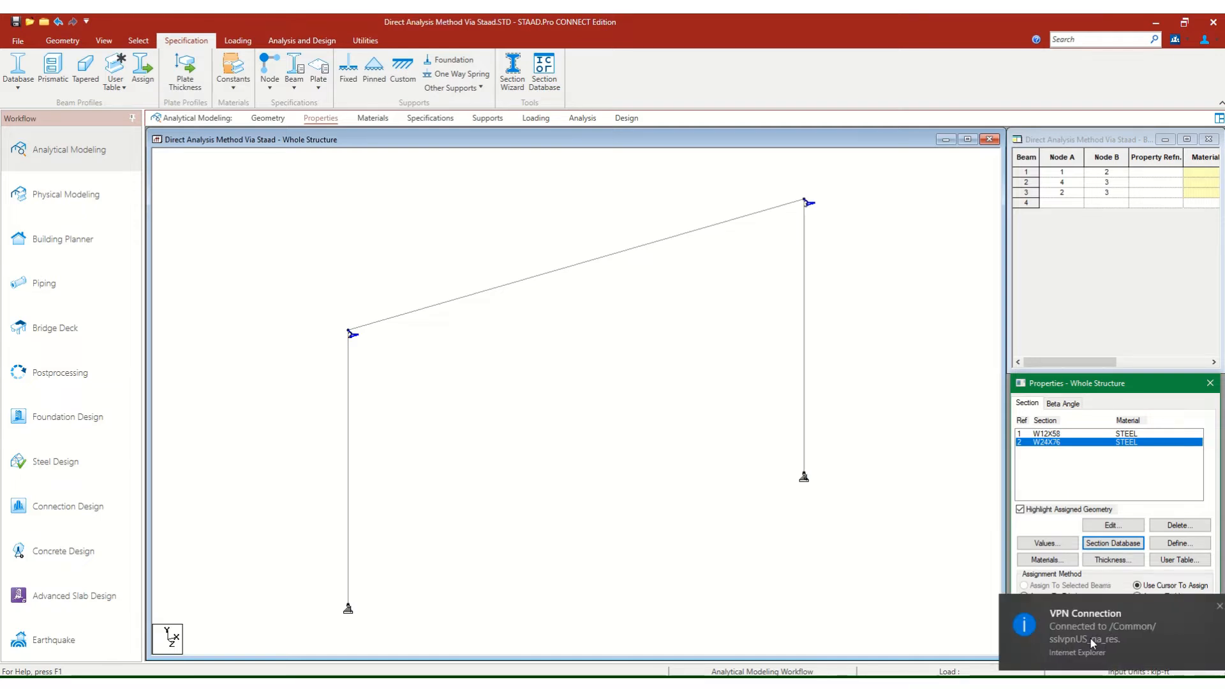
pyautogui.click(1203, 607)
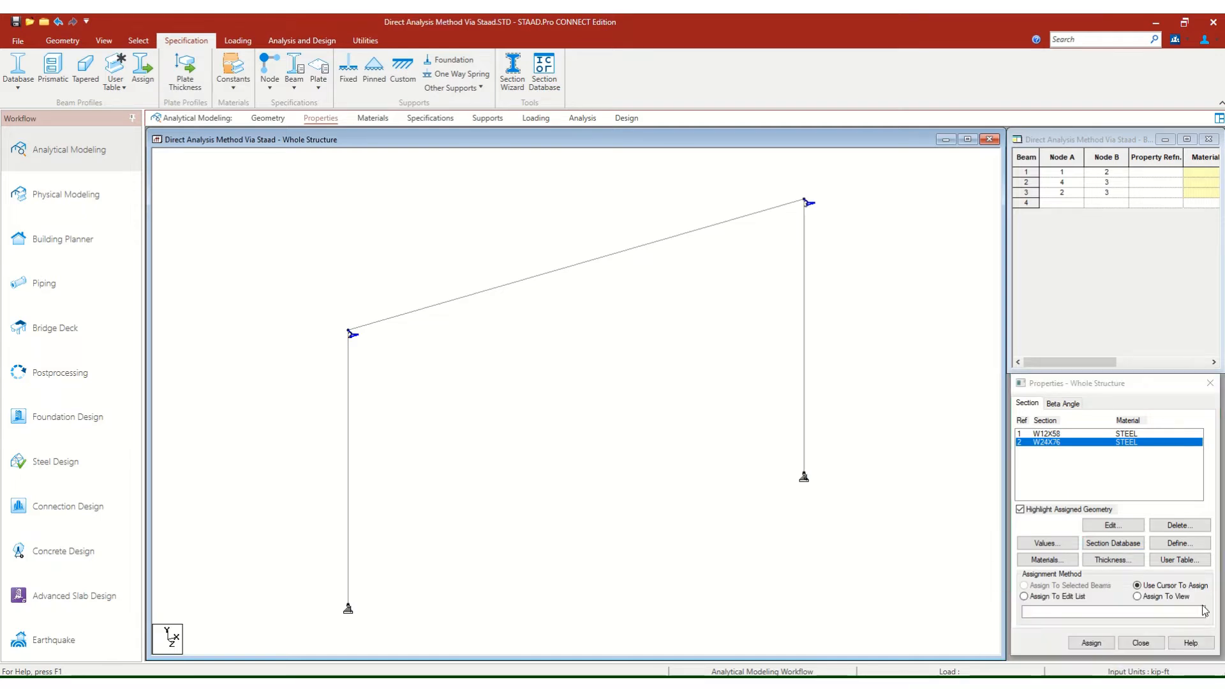
pyautogui.click(1090, 643)
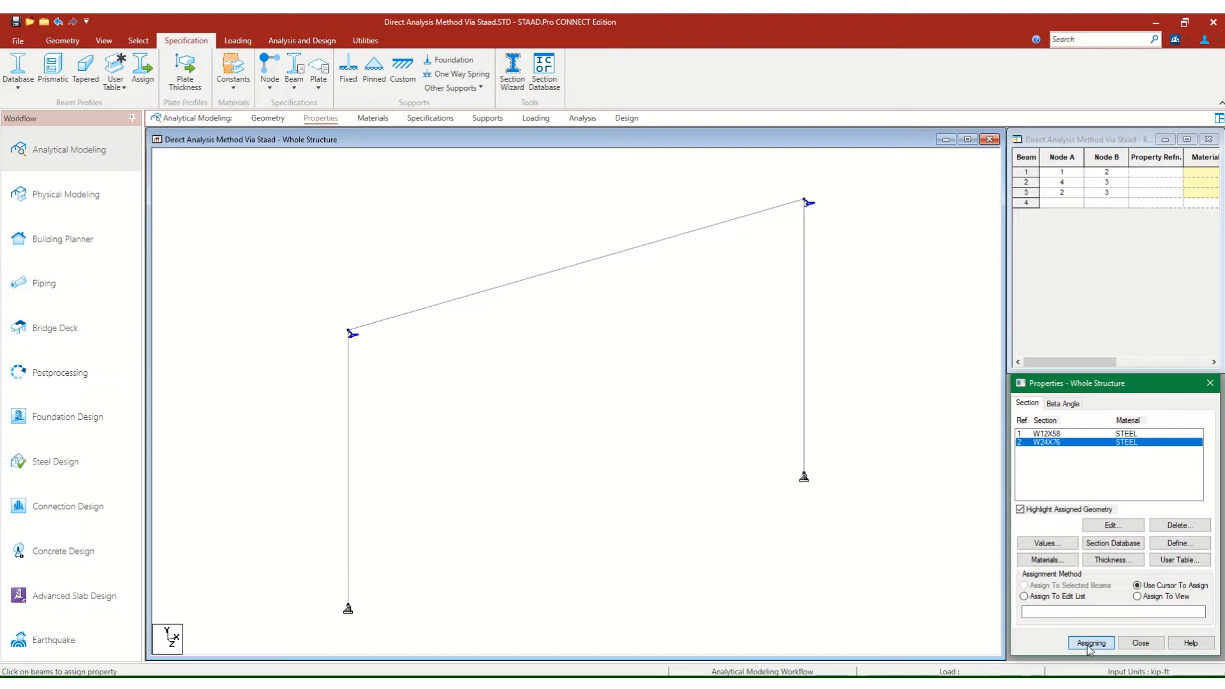
pyautogui.click(349, 432)
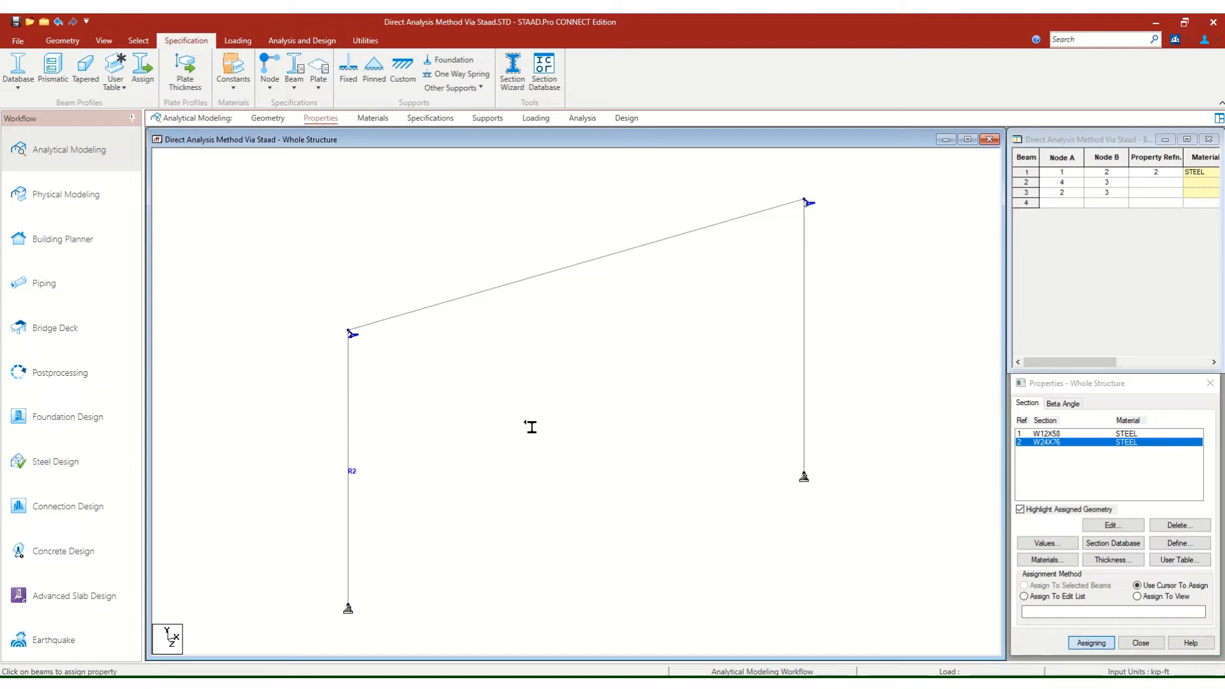
pyautogui.click(807, 364)
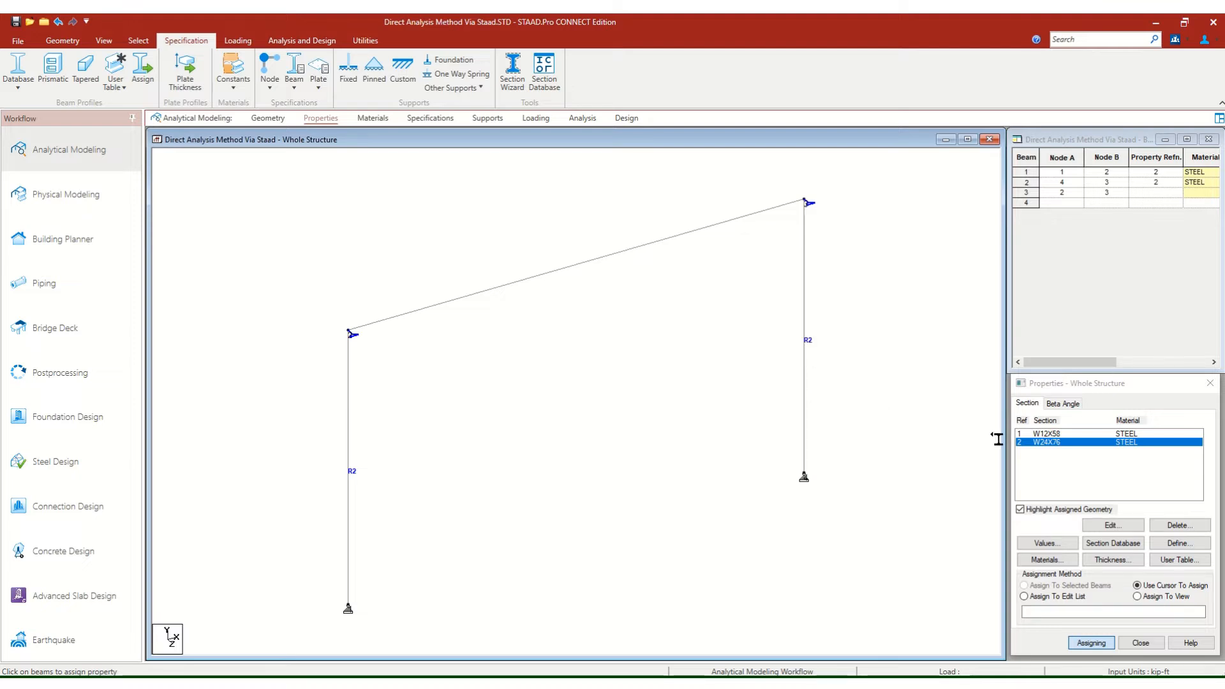
pyautogui.rightClick(849, 340)
pyautogui.click(839, 317)
# Assign the W12X58 section to both columns, beams 1 and 2, in place of W24X76.
pyautogui.click(1061, 431)
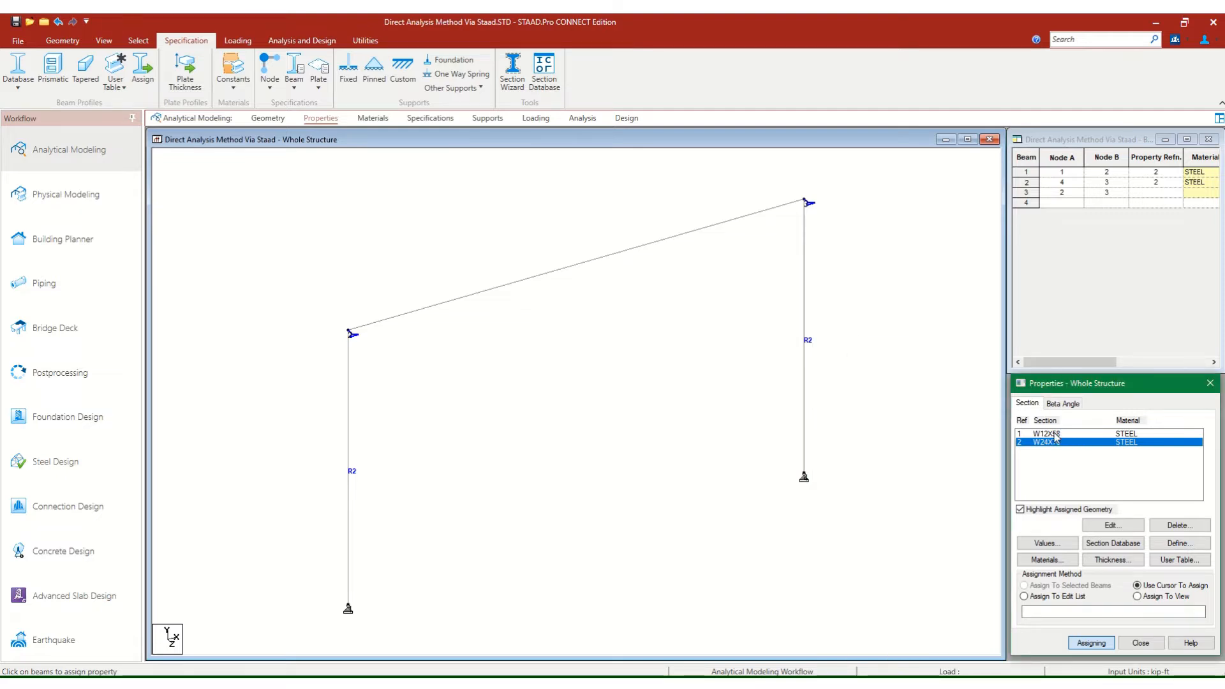
pyautogui.click(1054, 434)
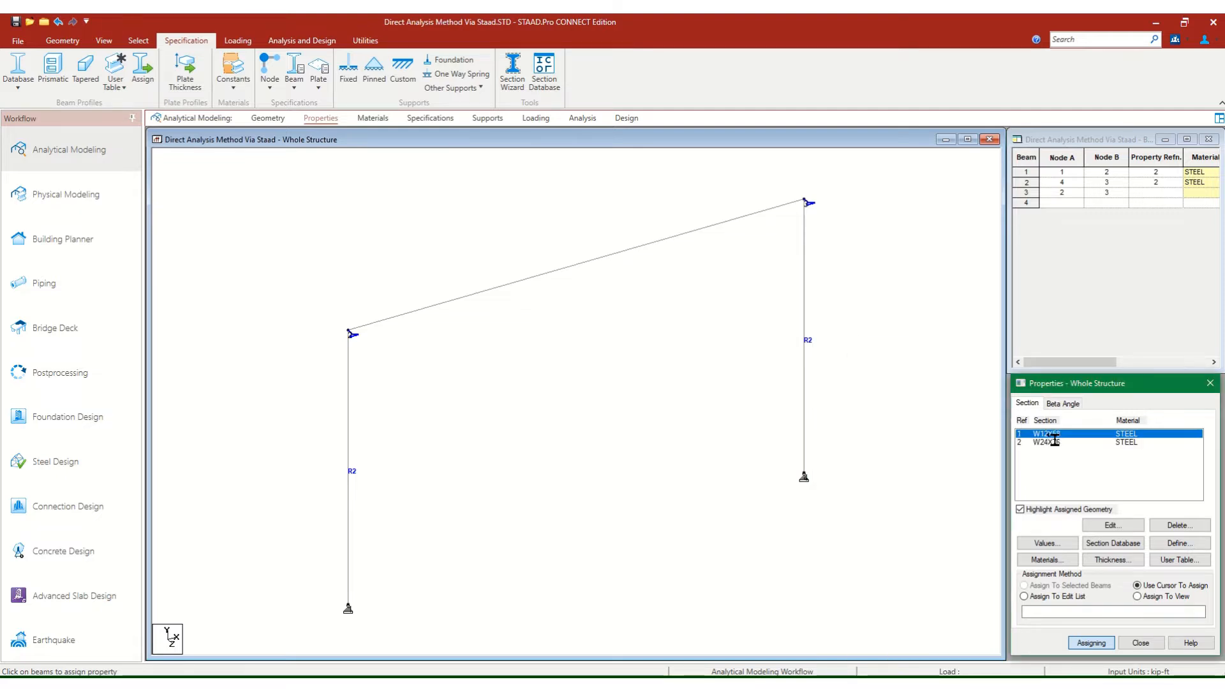
pyautogui.click(1091, 641)
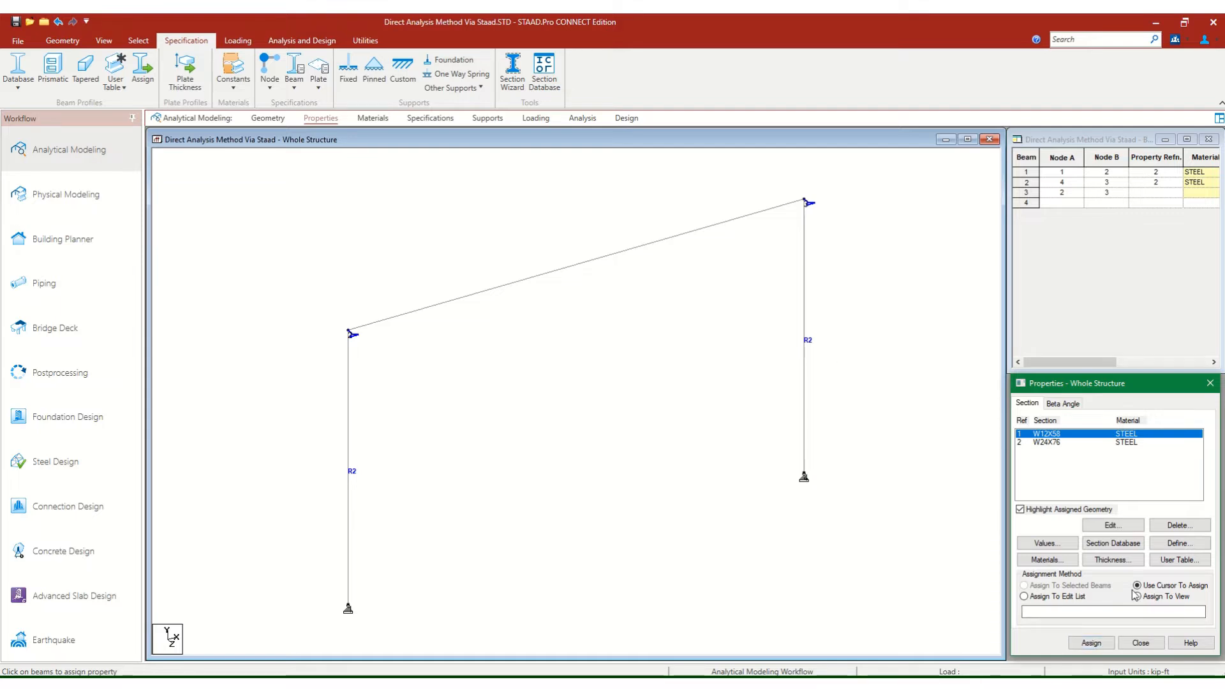
pyautogui.click(1092, 643)
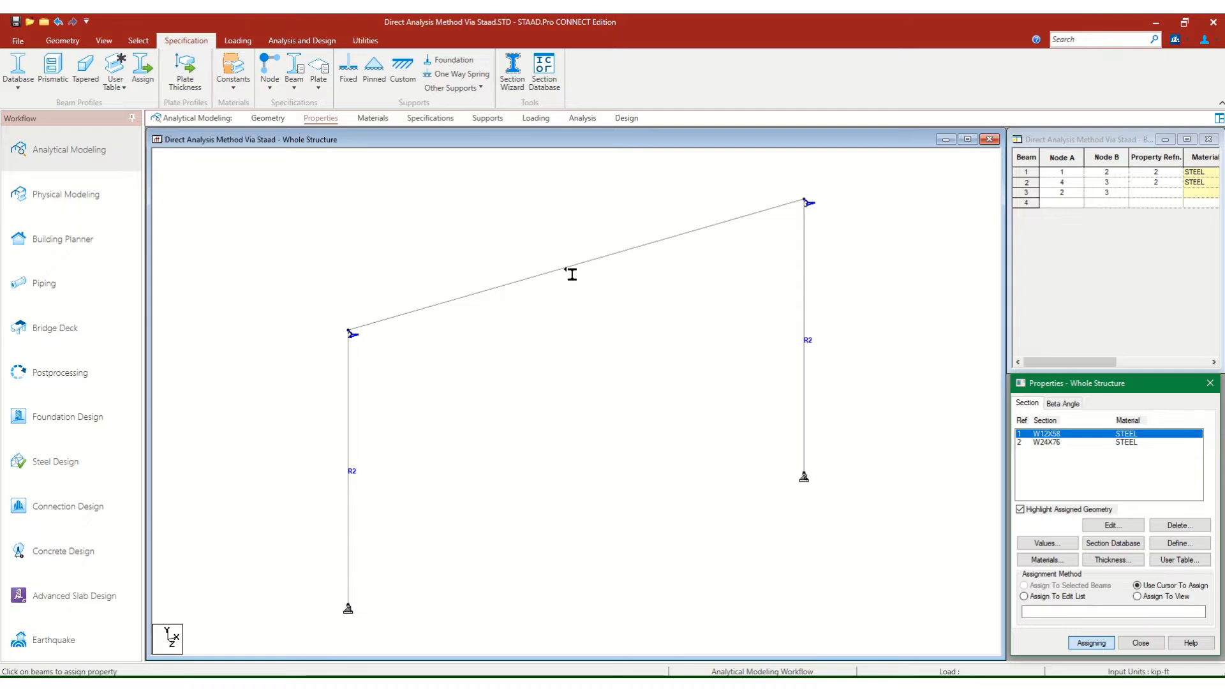
pyautogui.click(351, 470)
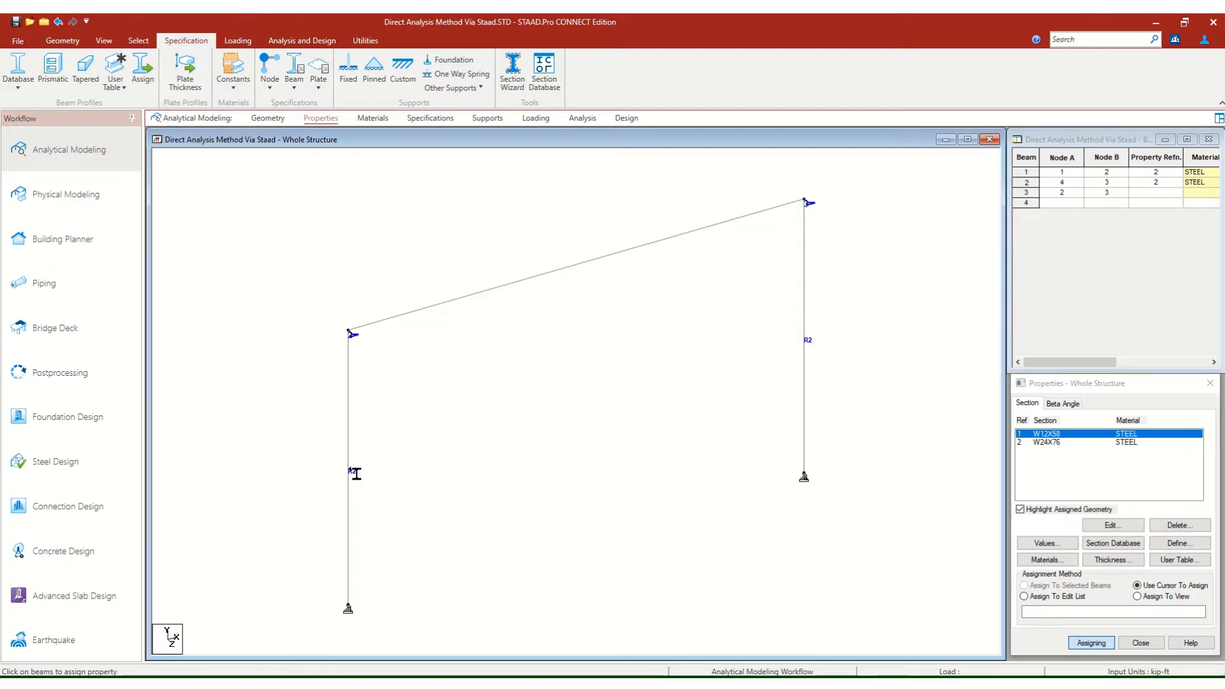
pyautogui.click(804, 388)
# Assign the W24X76 section to beam 3, the sloping member joining the column tops, with the cursor assignment method.
pyautogui.click(1053, 442)
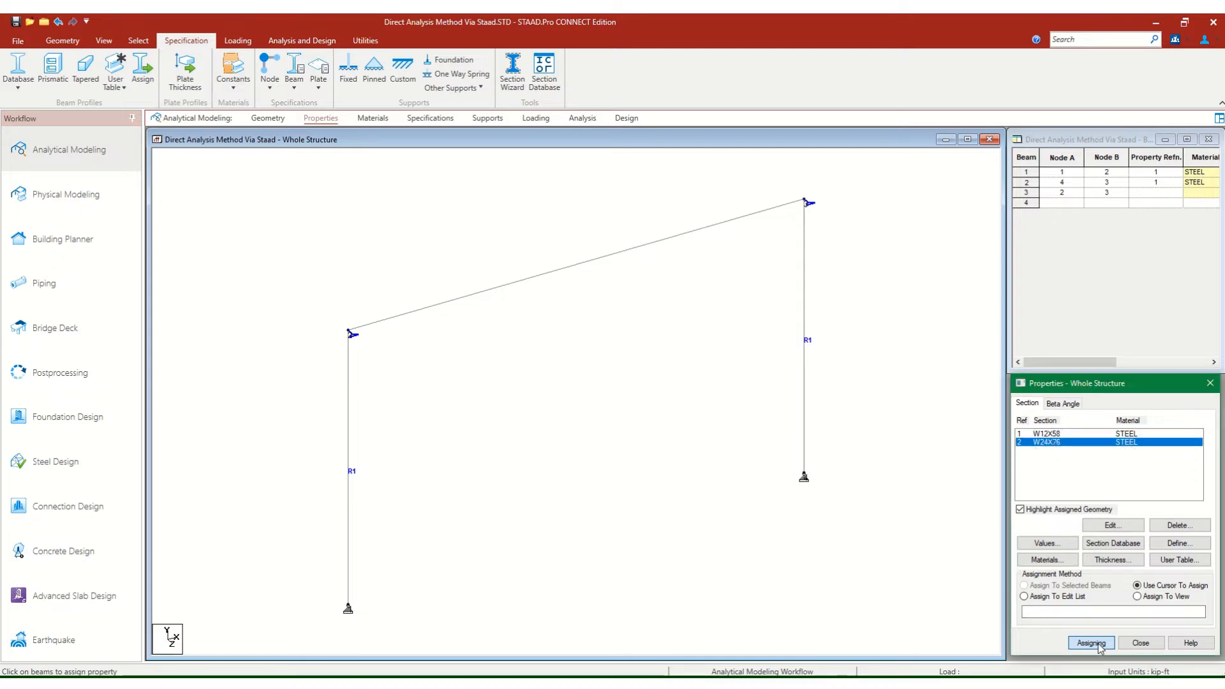
pyautogui.click(645, 251)
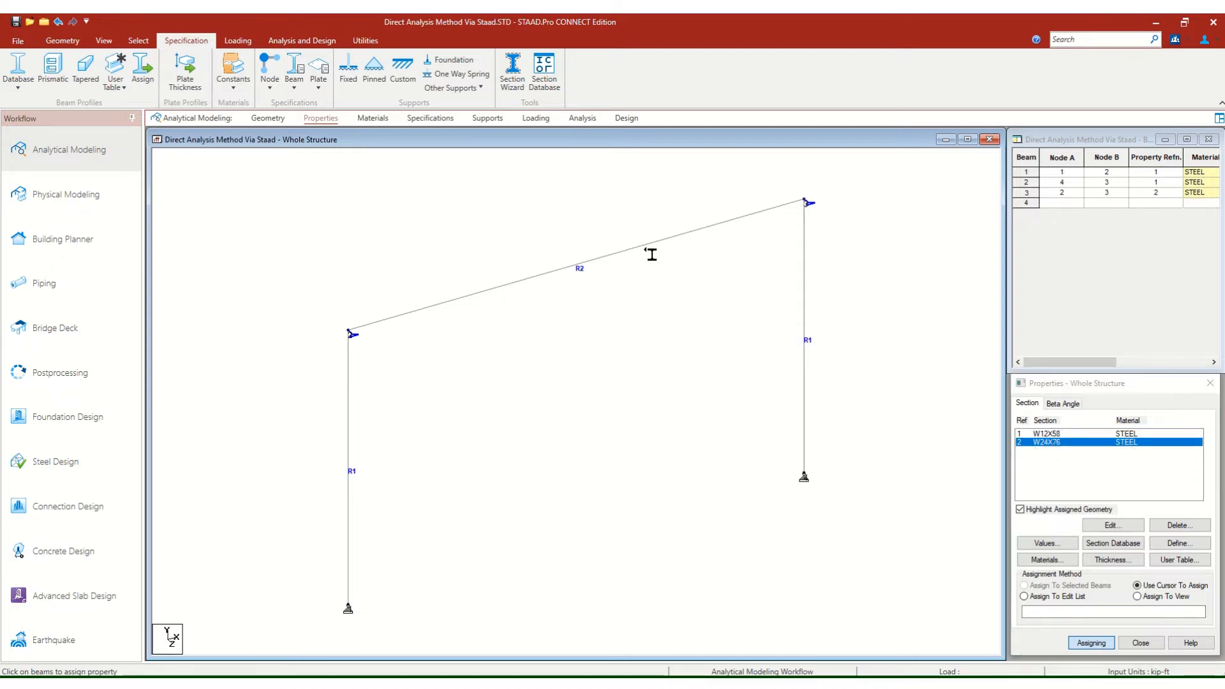
pyautogui.press('Escape')
# Show beam numbers and section names as labels on the structure, and save the model.
pyautogui.rightClick(649, 283)
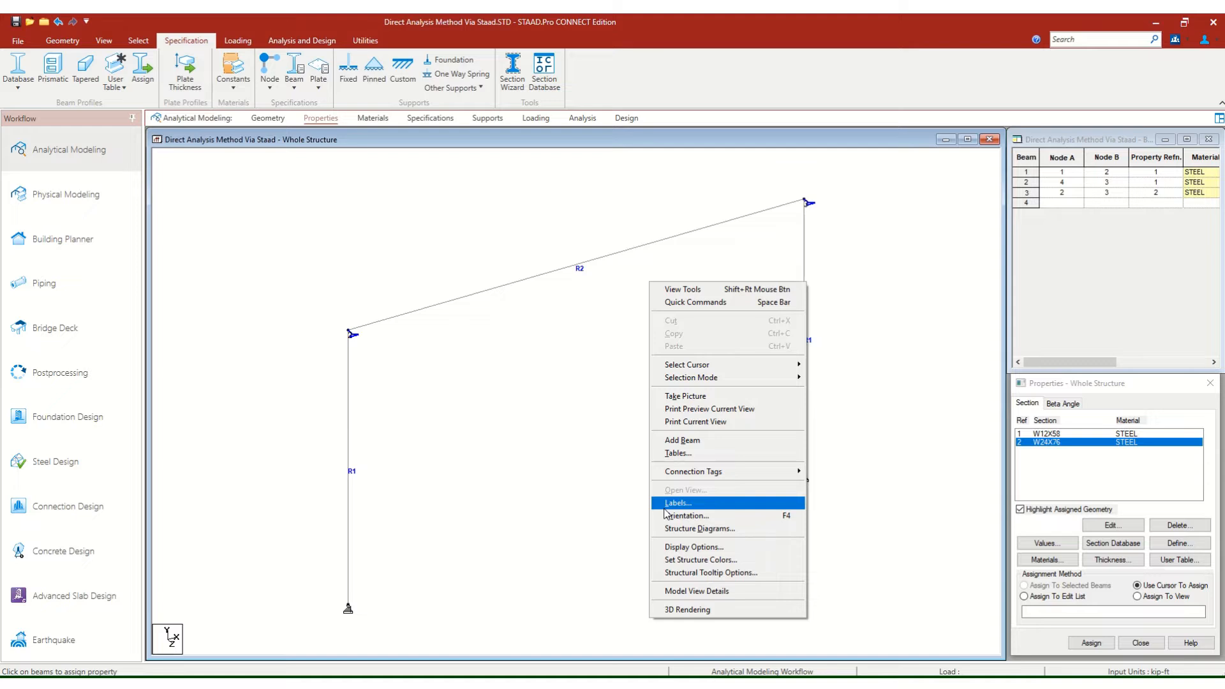
pyautogui.click(676, 529)
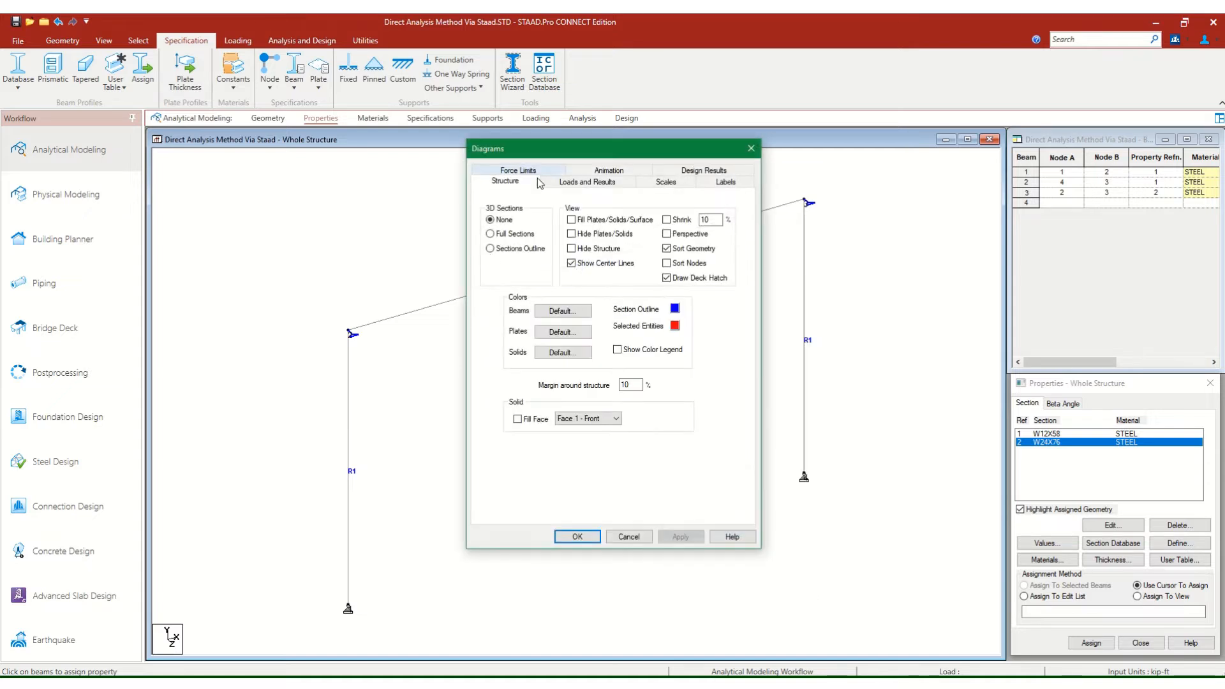
pyautogui.click(729, 172)
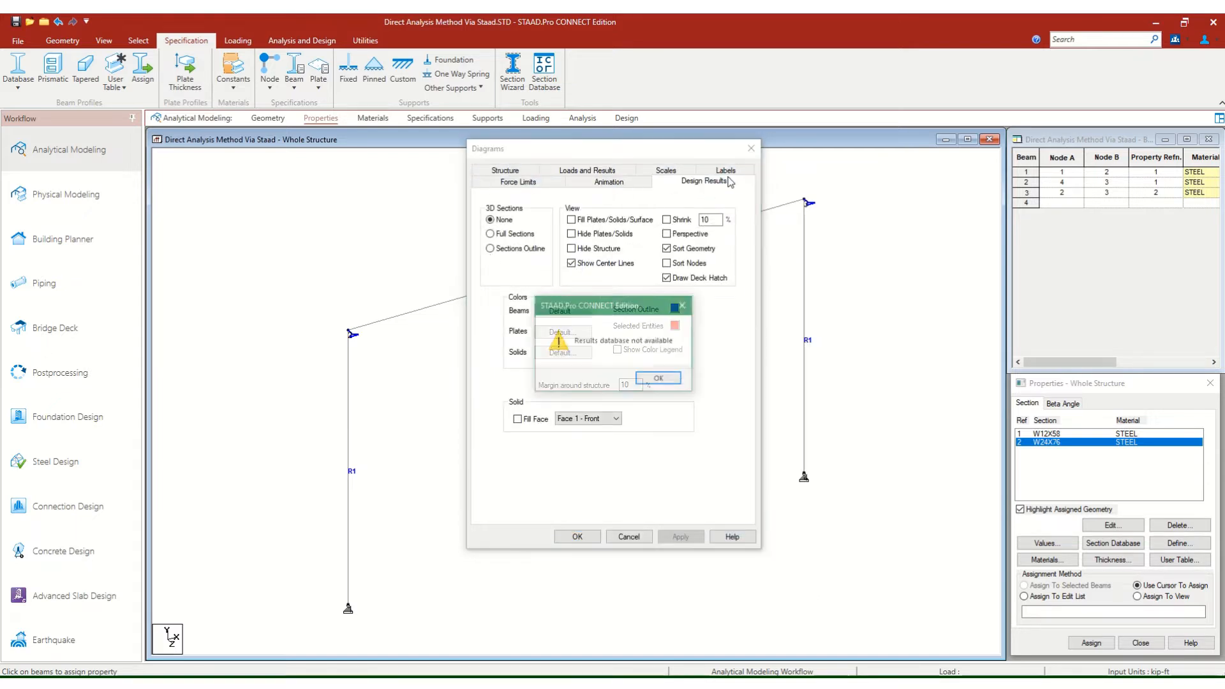
pyautogui.click(682, 306)
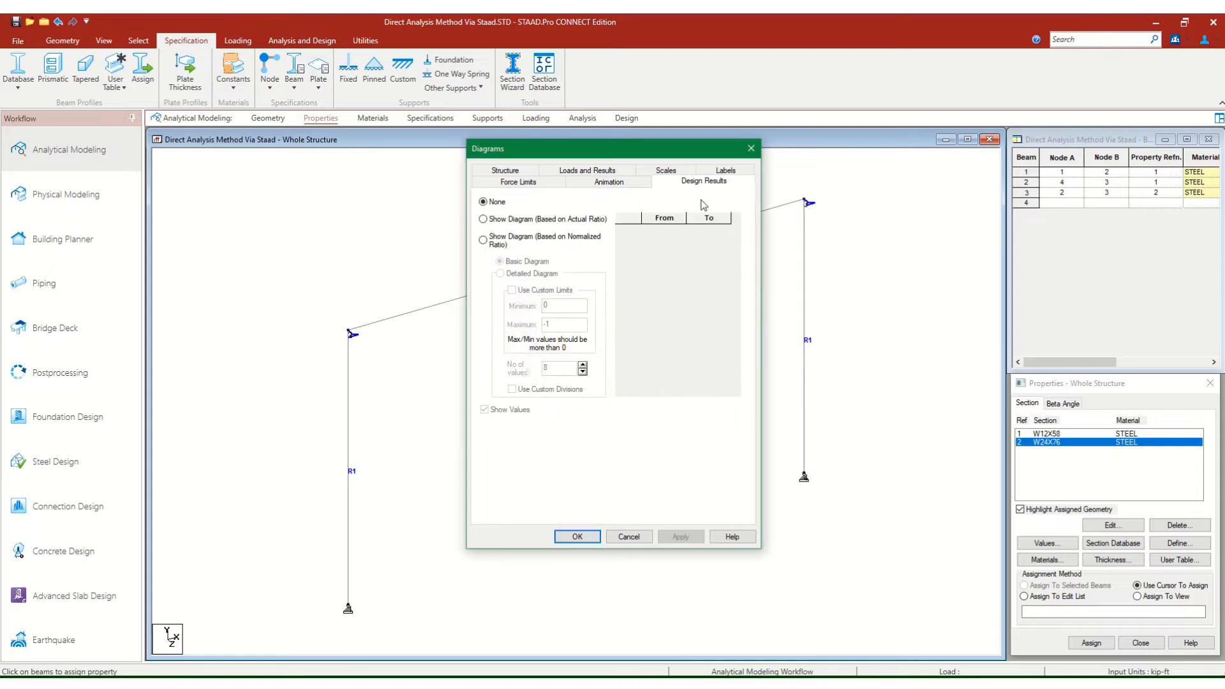
pyautogui.click(727, 171)
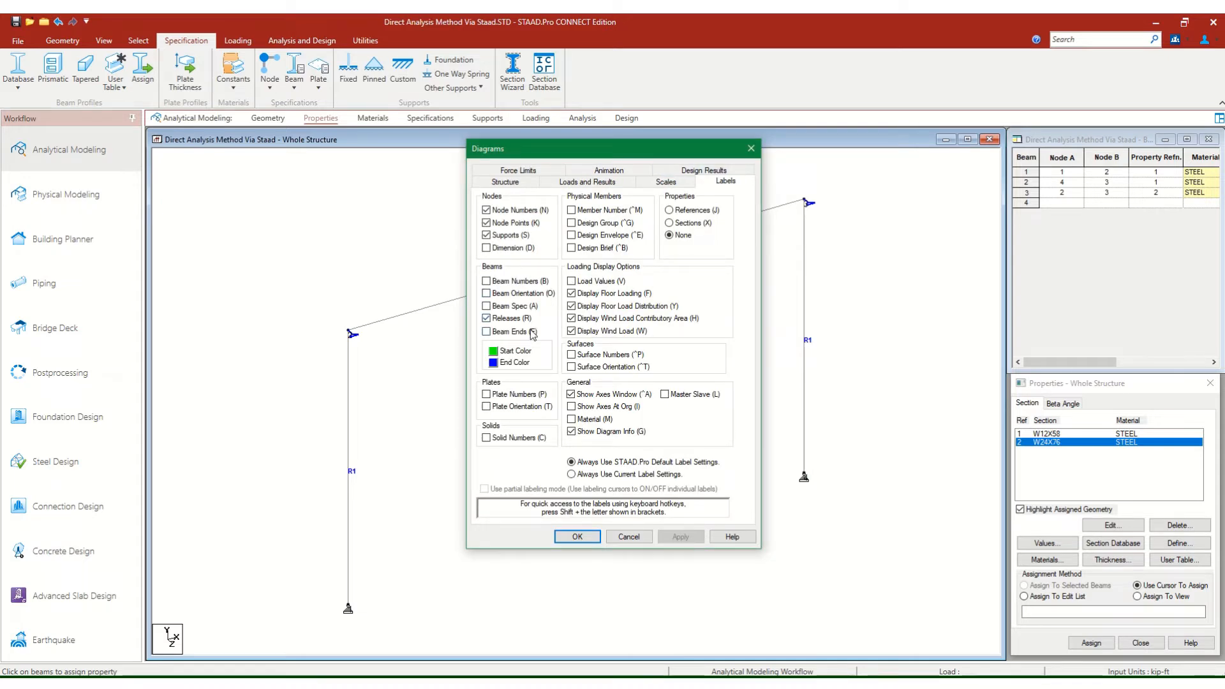
pyautogui.click(675, 223)
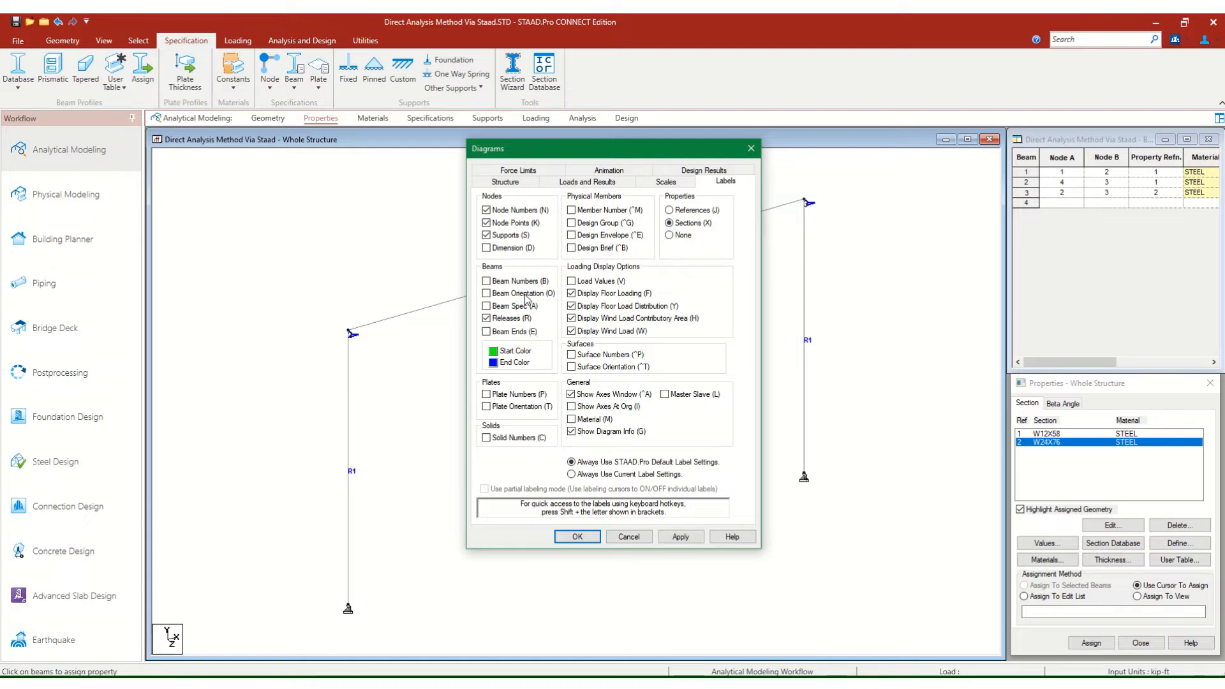
pyautogui.click(503, 283)
pyautogui.click(681, 537)
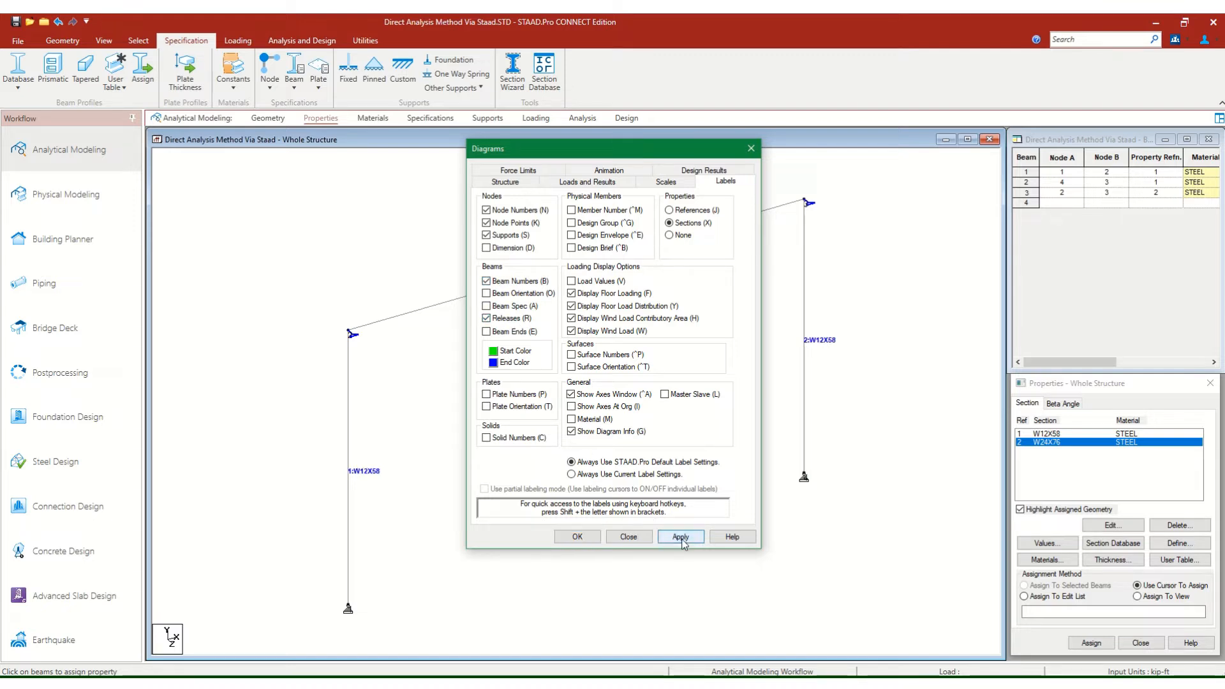
pyautogui.click(587, 542)
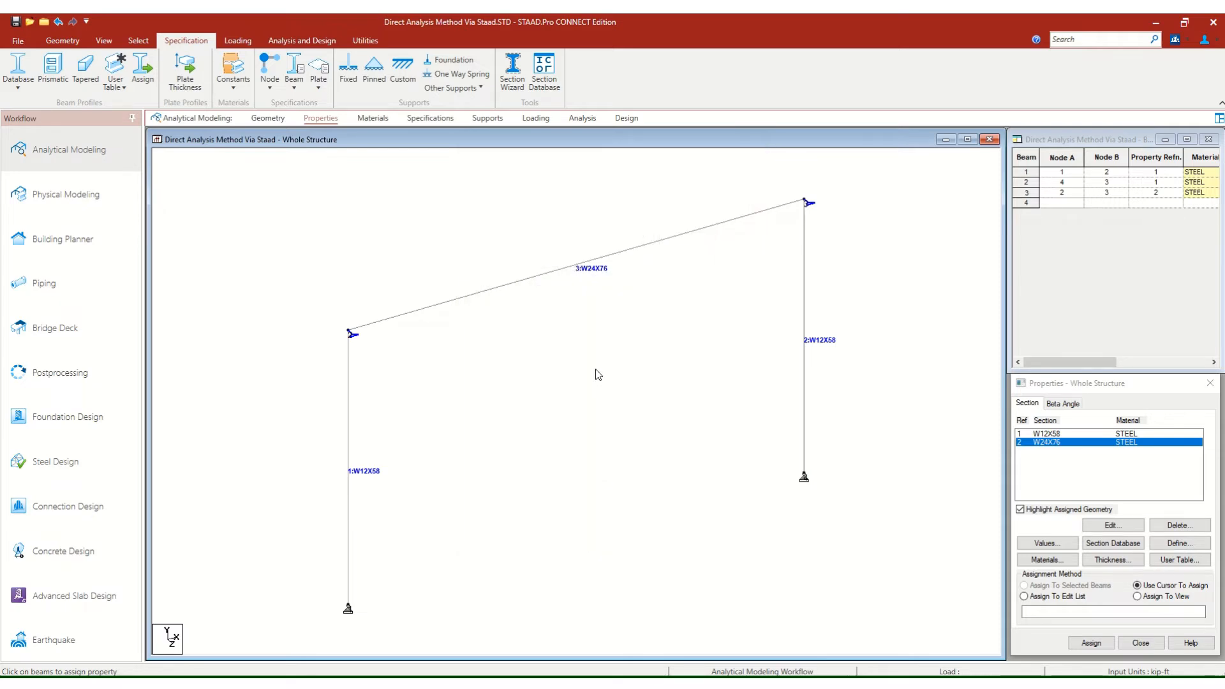
pyautogui.click(18, 24)
pyautogui.click(602, 419)
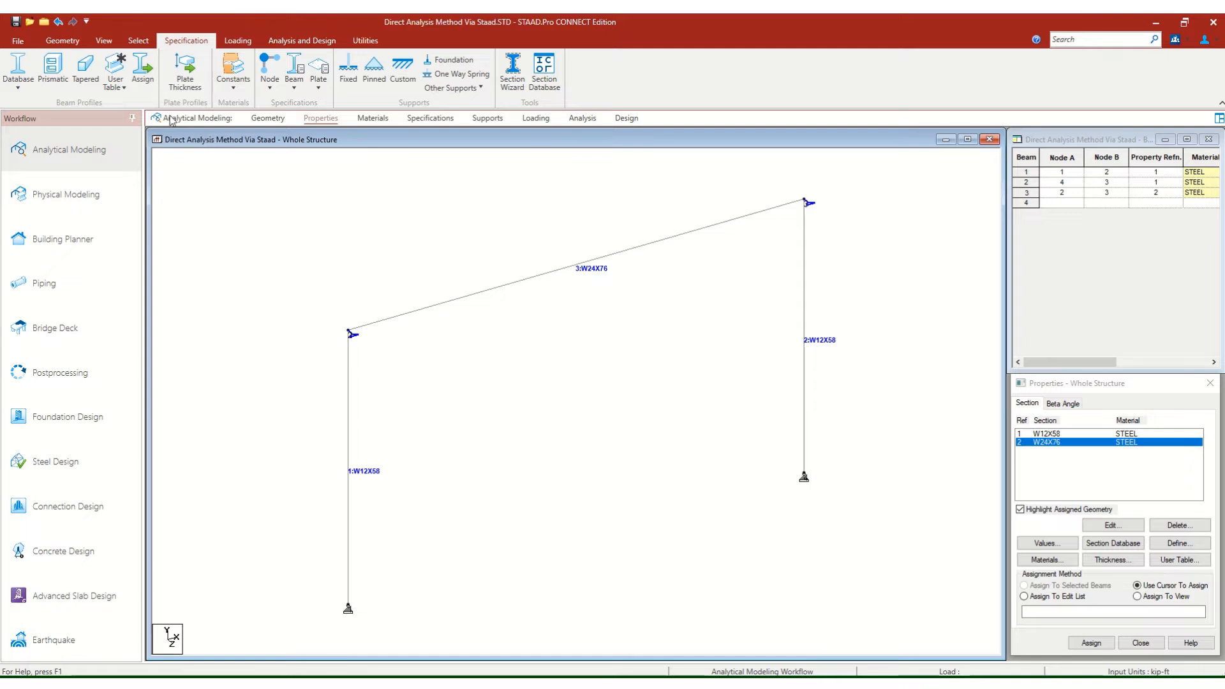
pyautogui.click(62, 41)
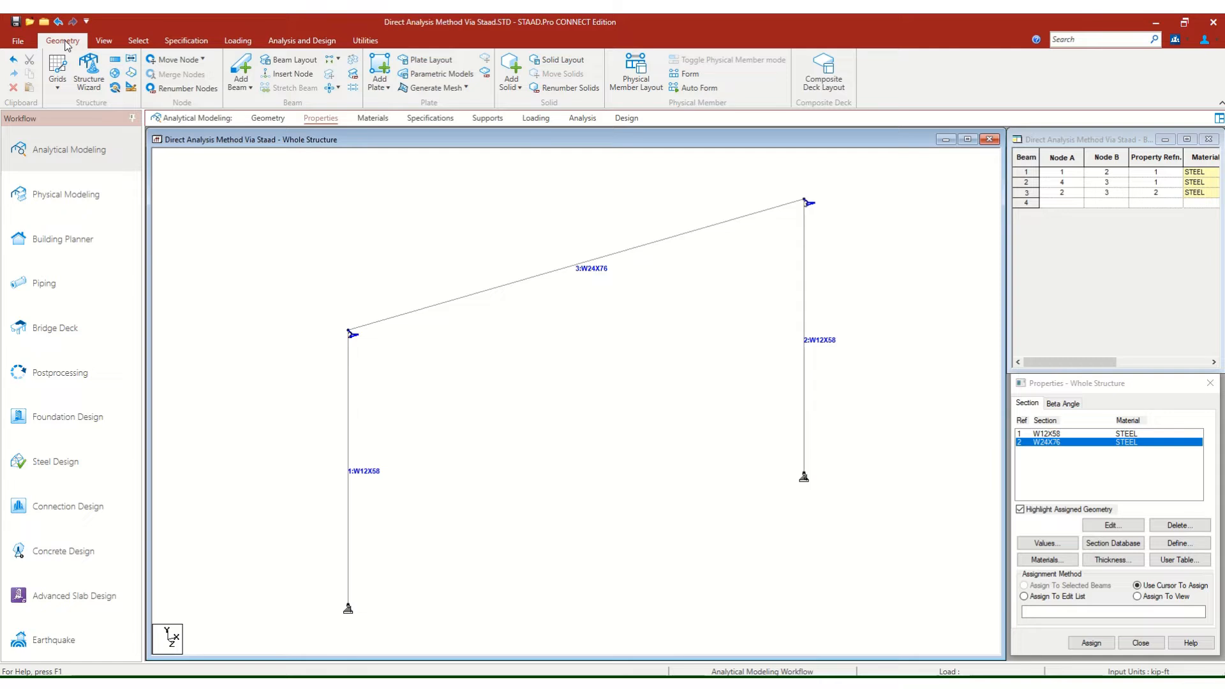
pyautogui.click(102, 41)
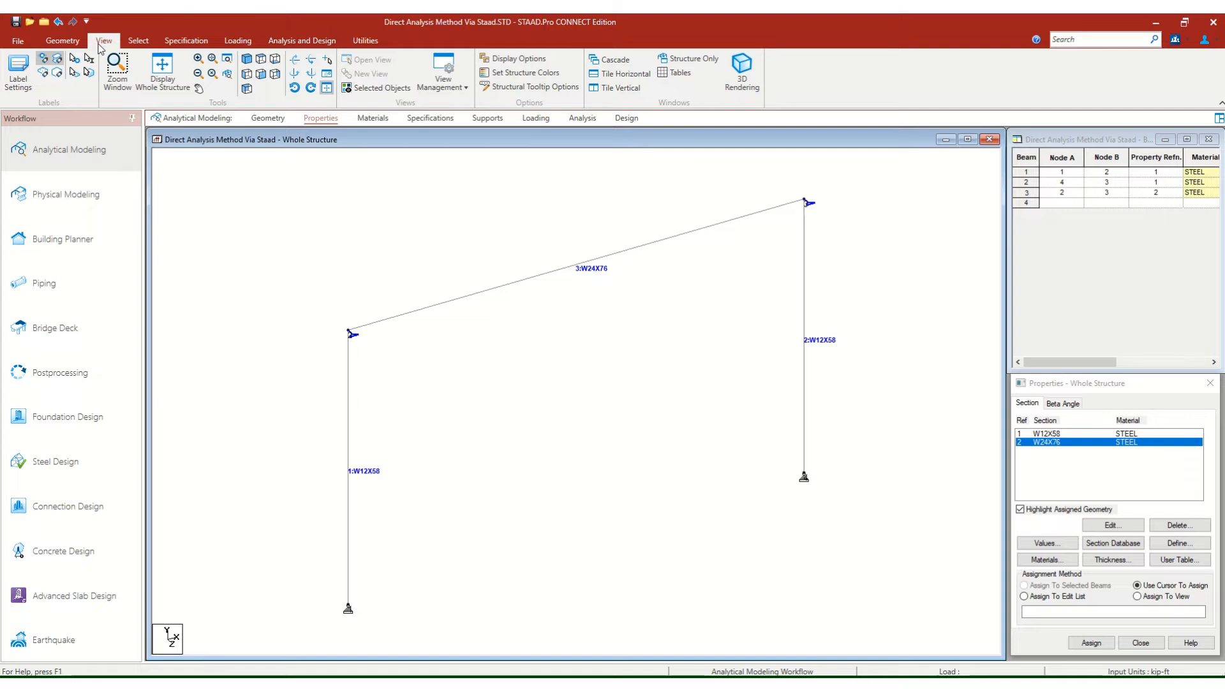
pyautogui.click(511, 62)
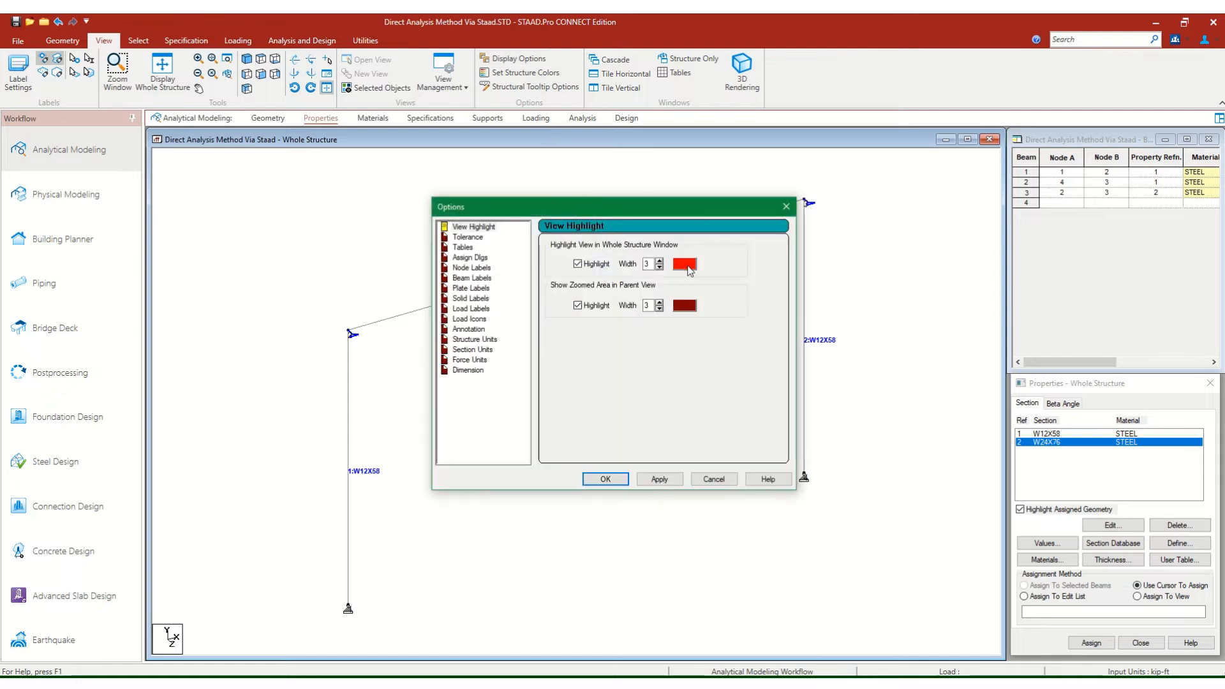
pyautogui.click(787, 206)
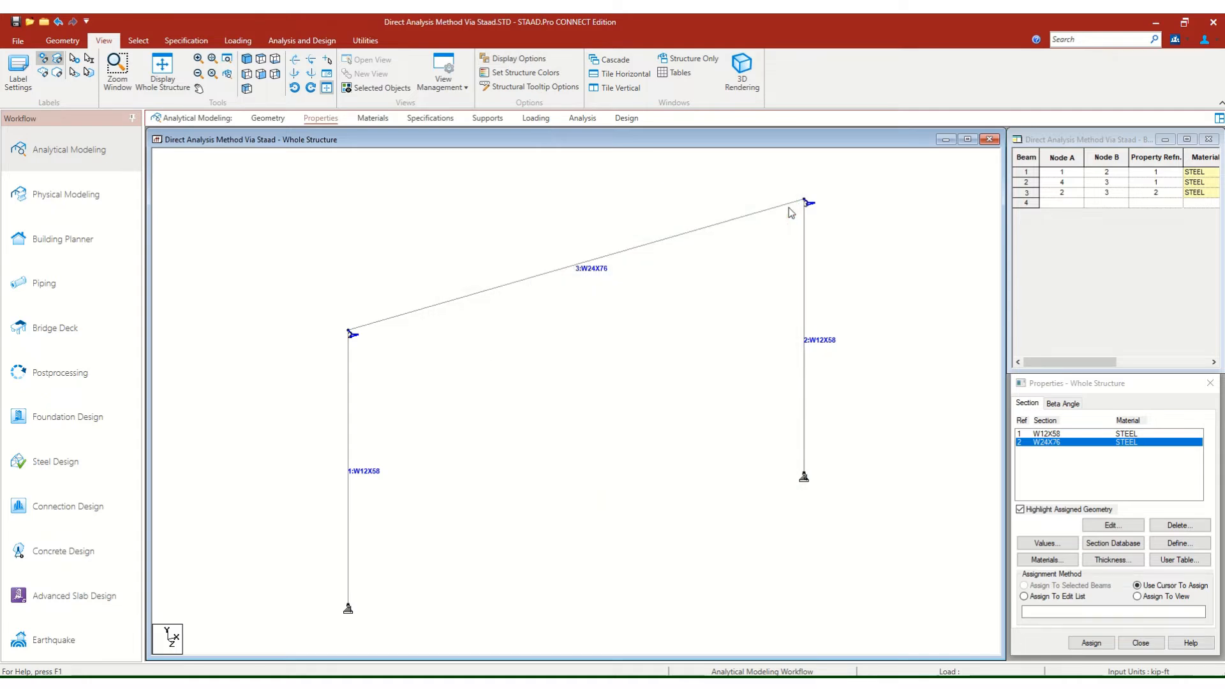
# Display the frame members as 3D section outlines in the structure diagram settings.
pyautogui.rightClick(381, 222)
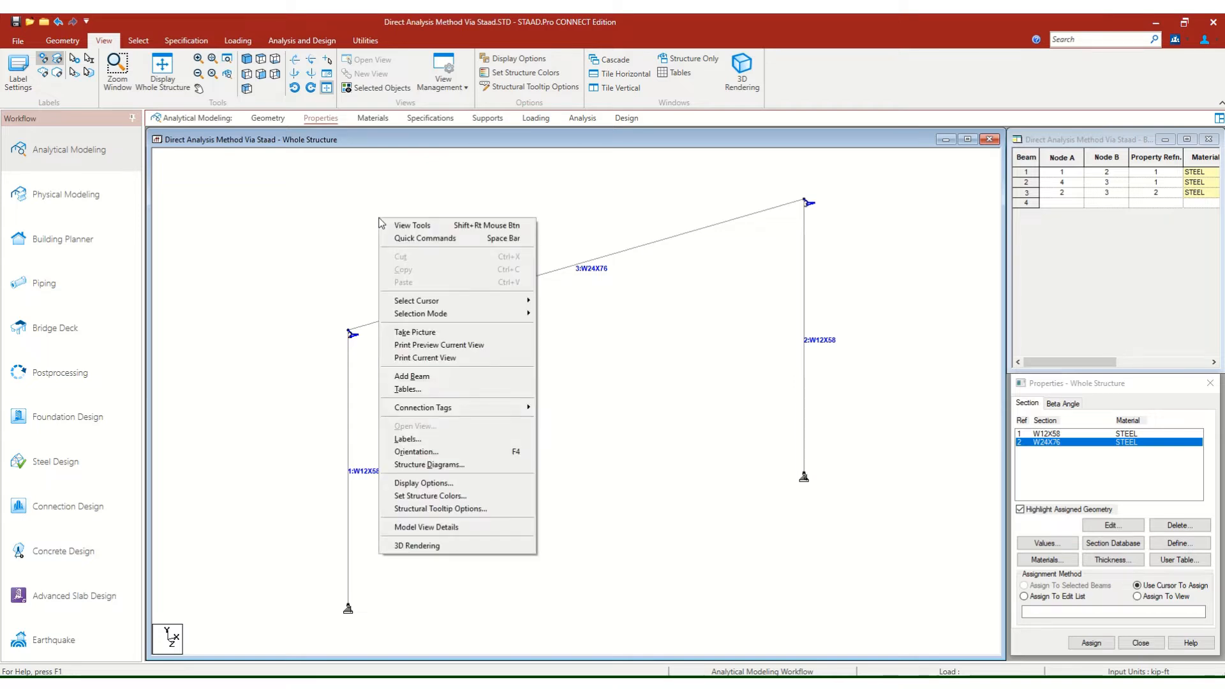
pyautogui.click(422, 466)
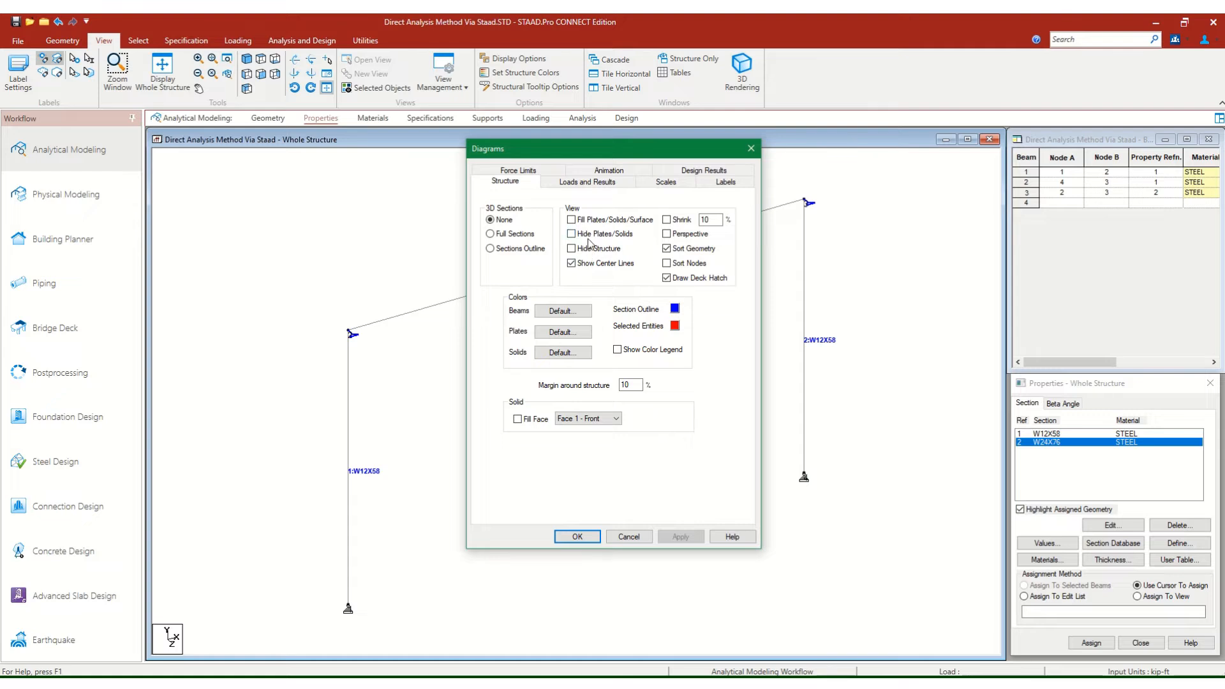
pyautogui.click(529, 238)
pyautogui.click(521, 250)
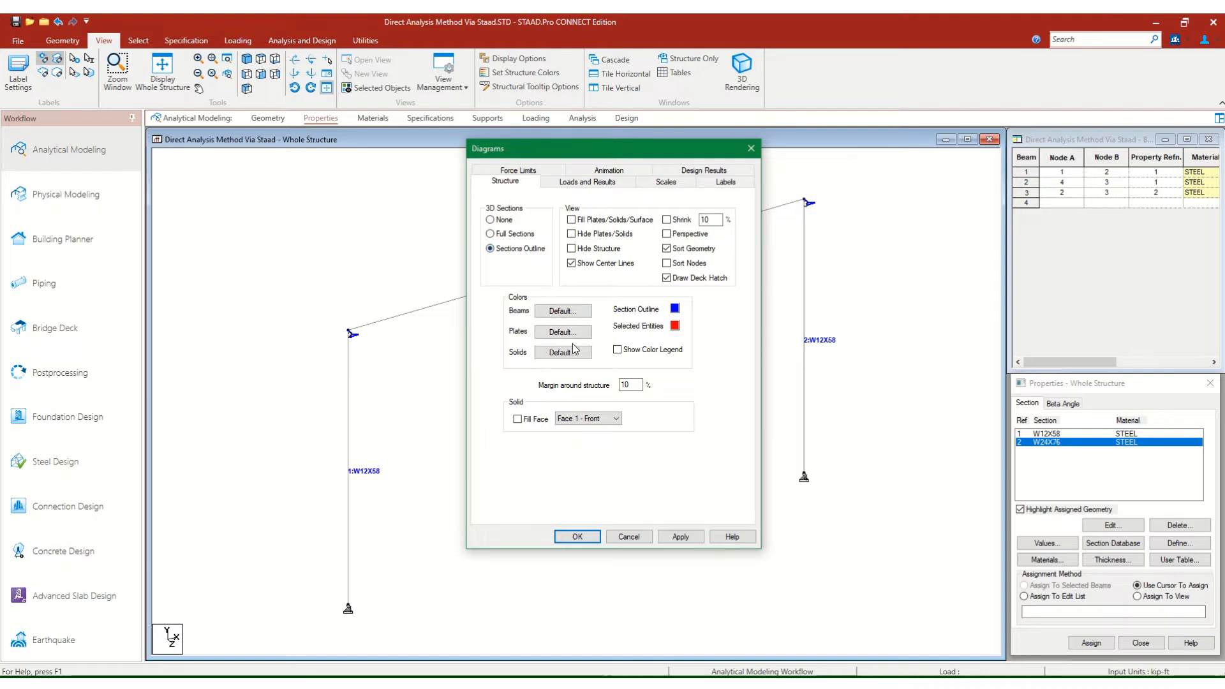
pyautogui.click(667, 537)
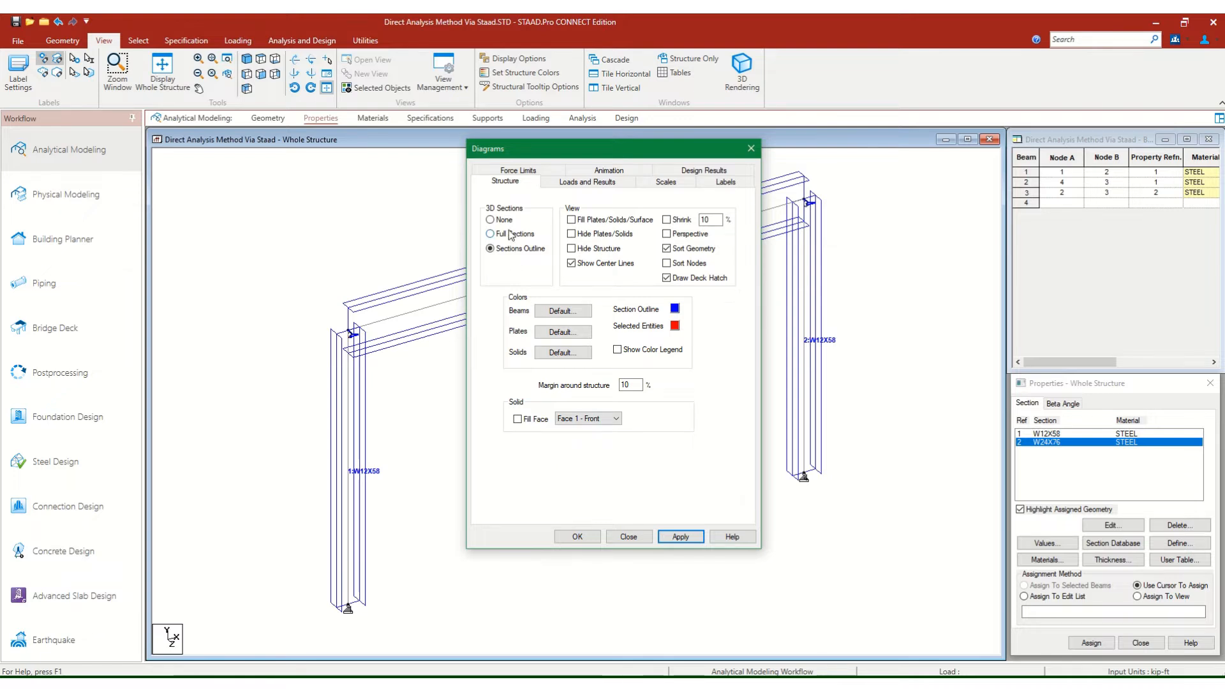
pyautogui.moveTo(549, 151); pyautogui.dragTo(952, 193)
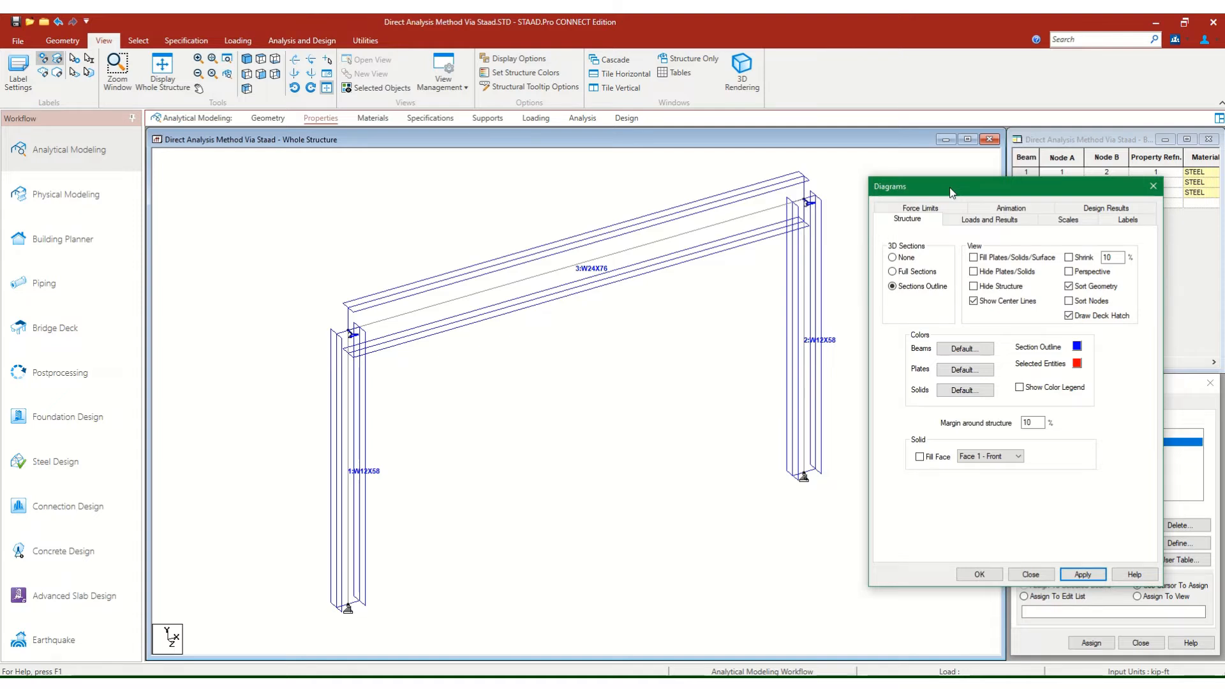
pyautogui.moveTo(951, 192); pyautogui.dragTo(880, 164)
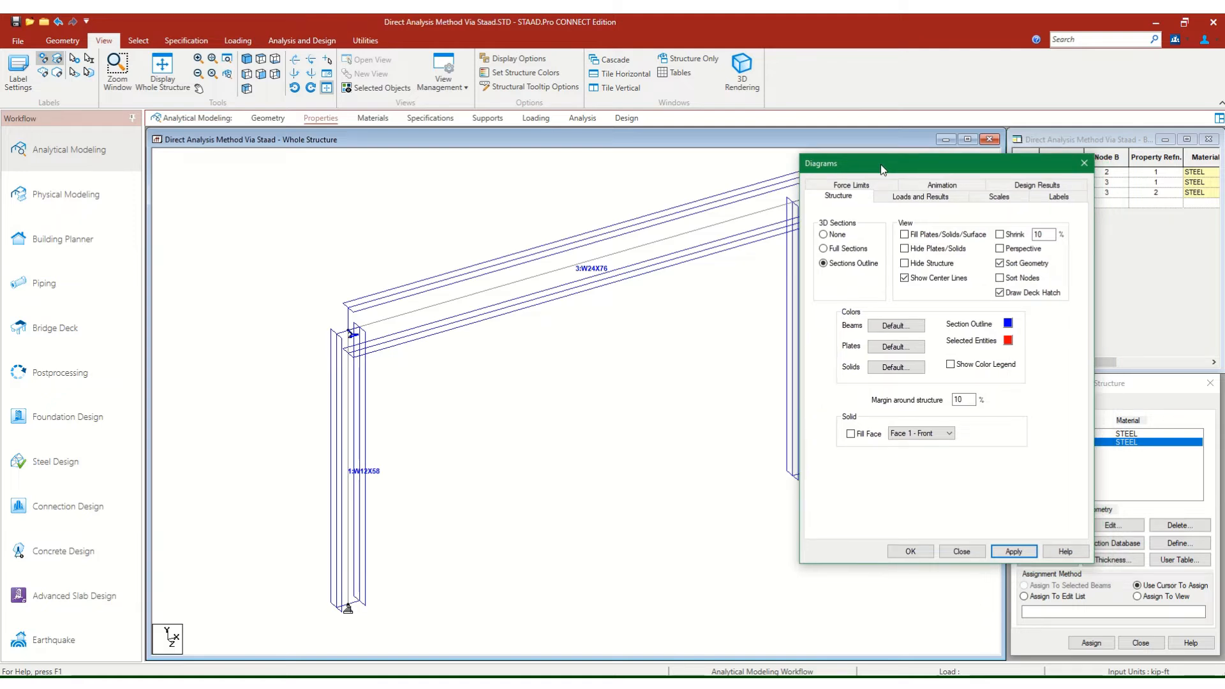
pyautogui.moveTo(879, 166); pyautogui.dragTo(816, 151)
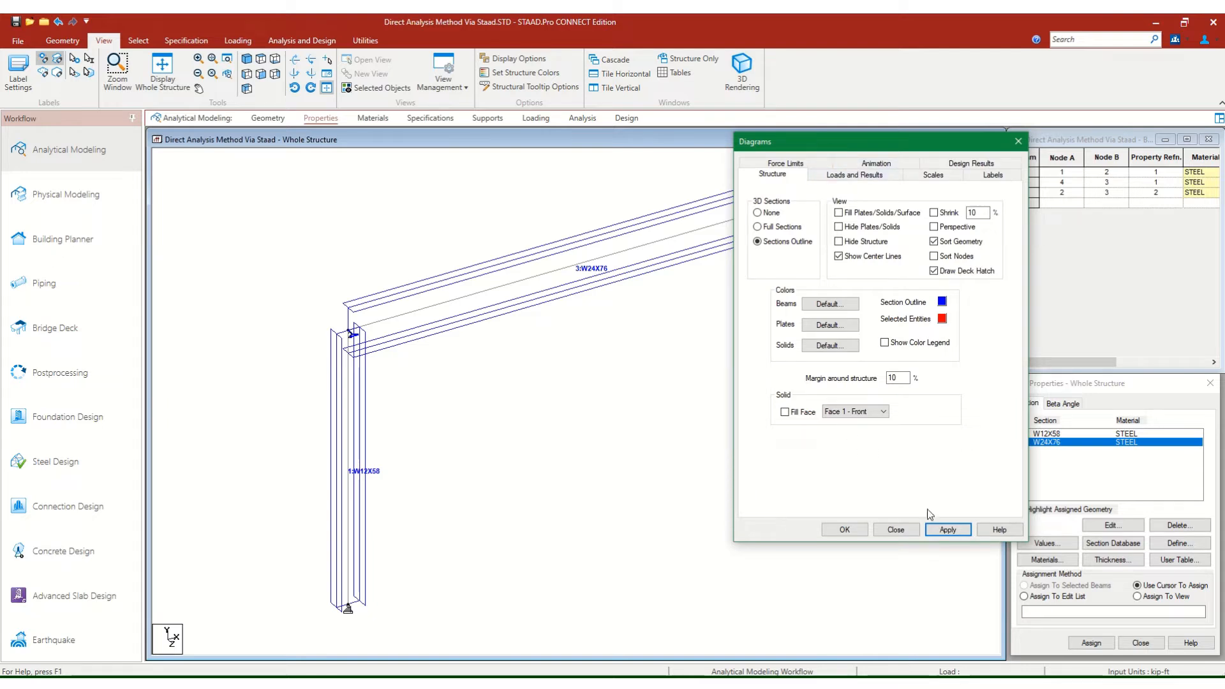
pyautogui.click(955, 534)
pyautogui.click(1019, 142)
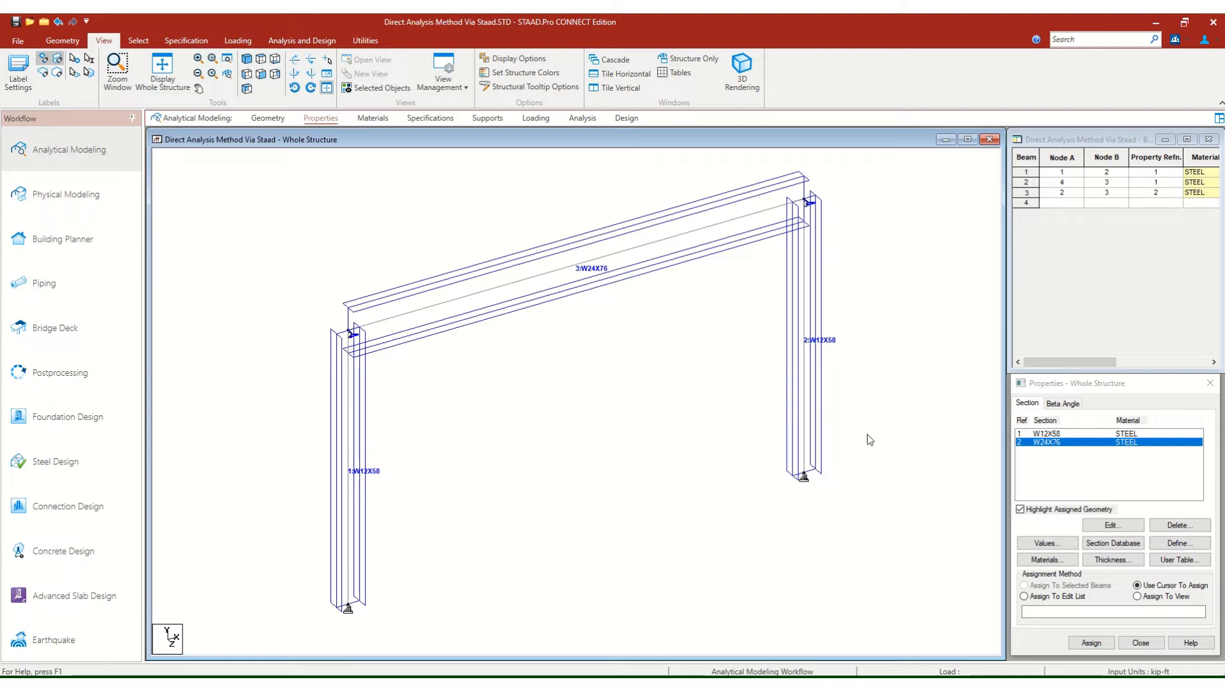
# Create a beta angle of 90 degrees for the member properties.
pyautogui.click(1063, 404)
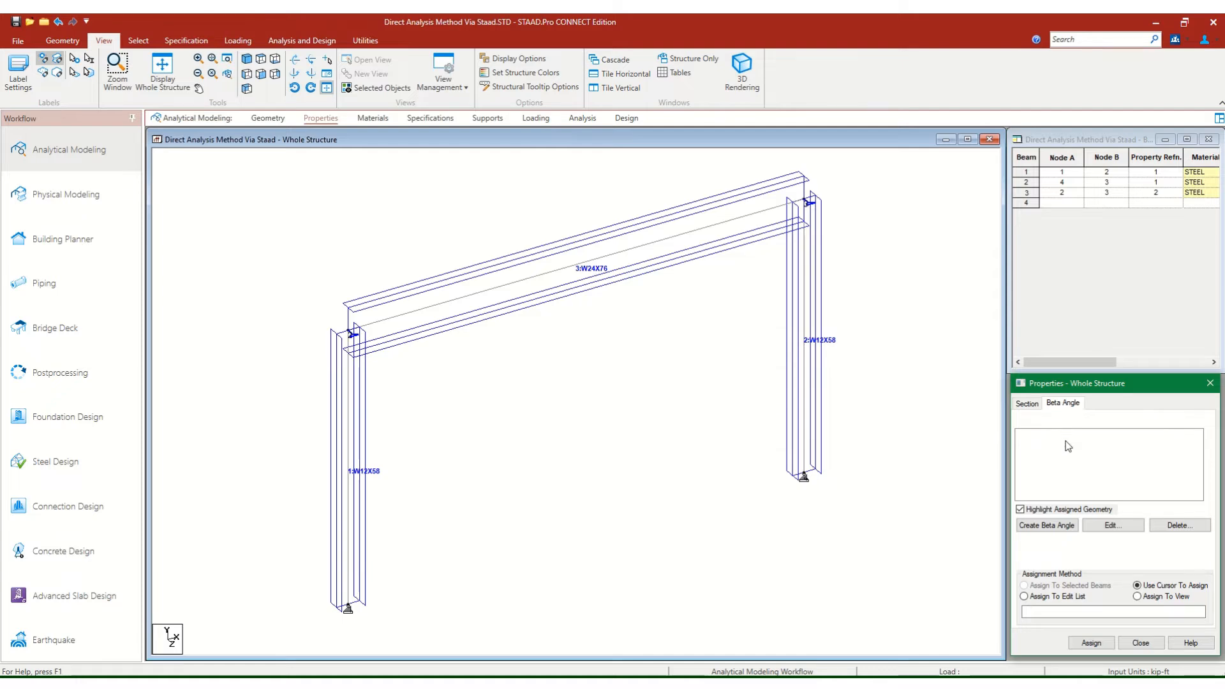
pyautogui.click(1068, 526)
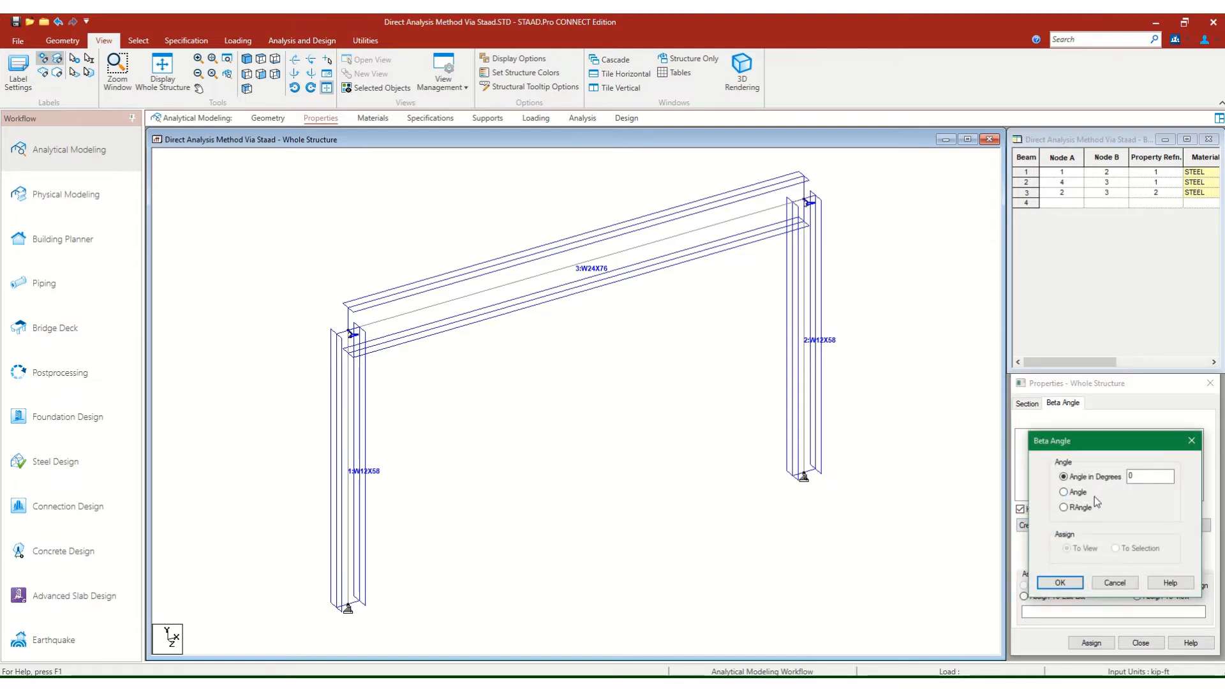
pyautogui.moveTo(1135, 477); pyautogui.dragTo(1094, 483)
pyautogui.click(1078, 497)
pyautogui.click(1083, 477)
pyautogui.write('90')
pyautogui.click(1059, 583)
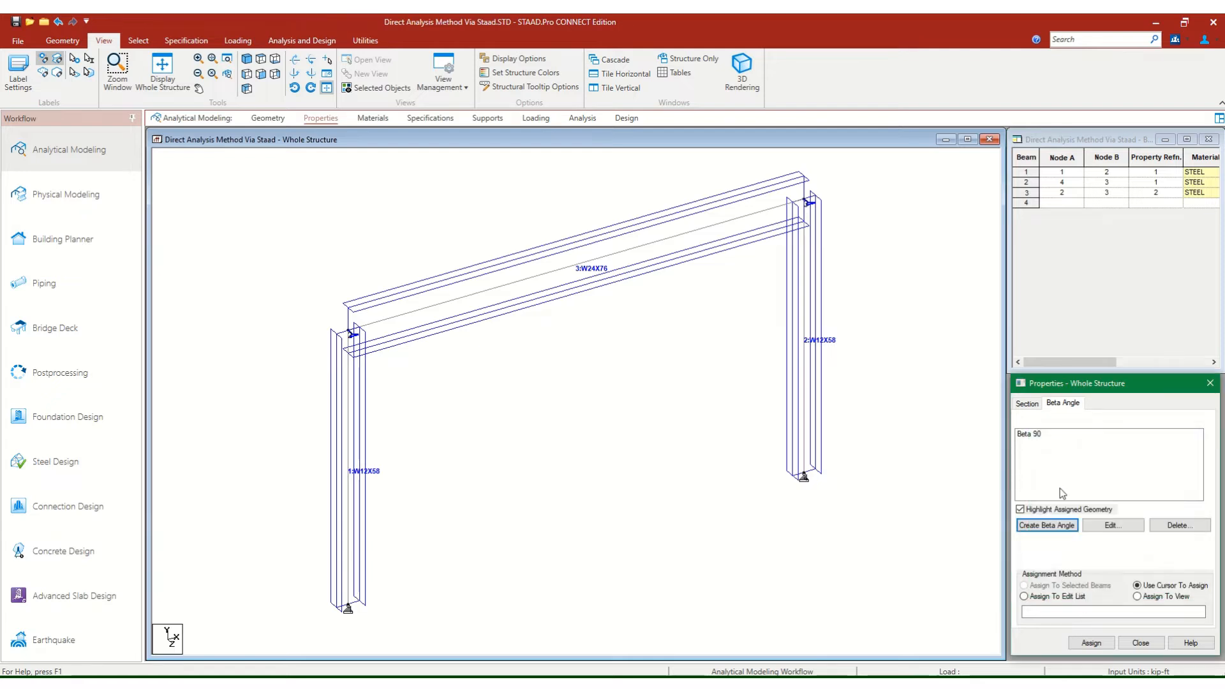
# Assign the Beta 90 angle to both columns, beams 1 and 2, using the cursor, and save the model.
pyautogui.click(1029, 435)
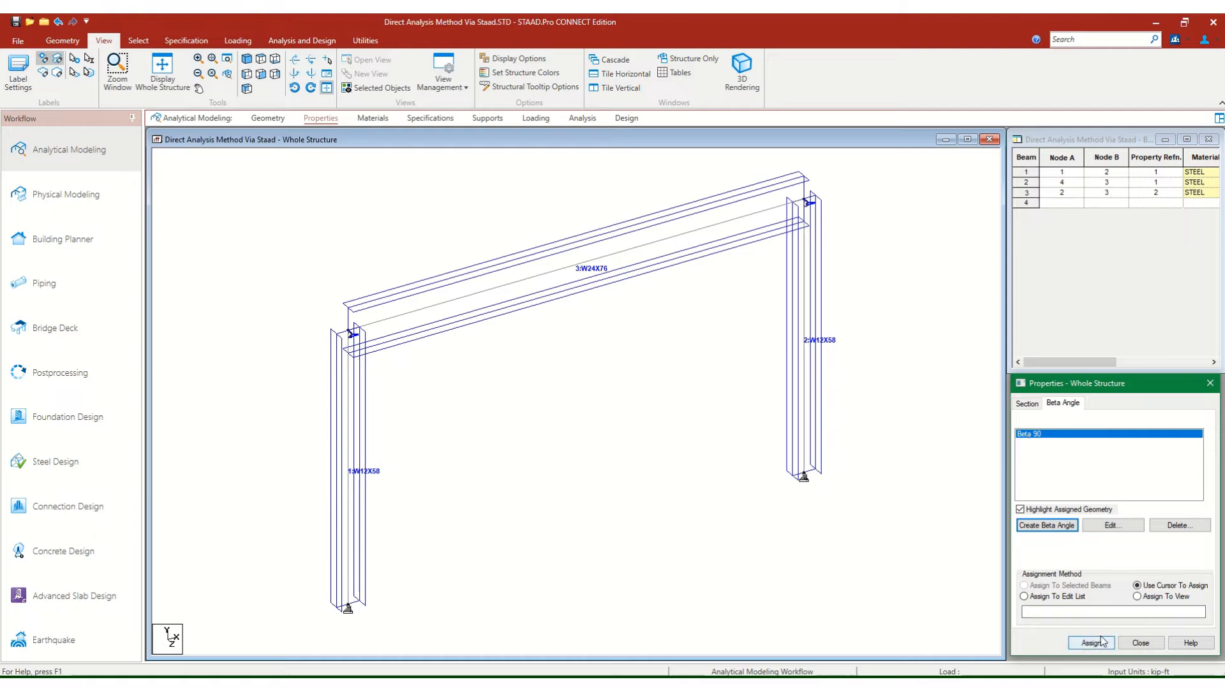
pyautogui.click(1092, 644)
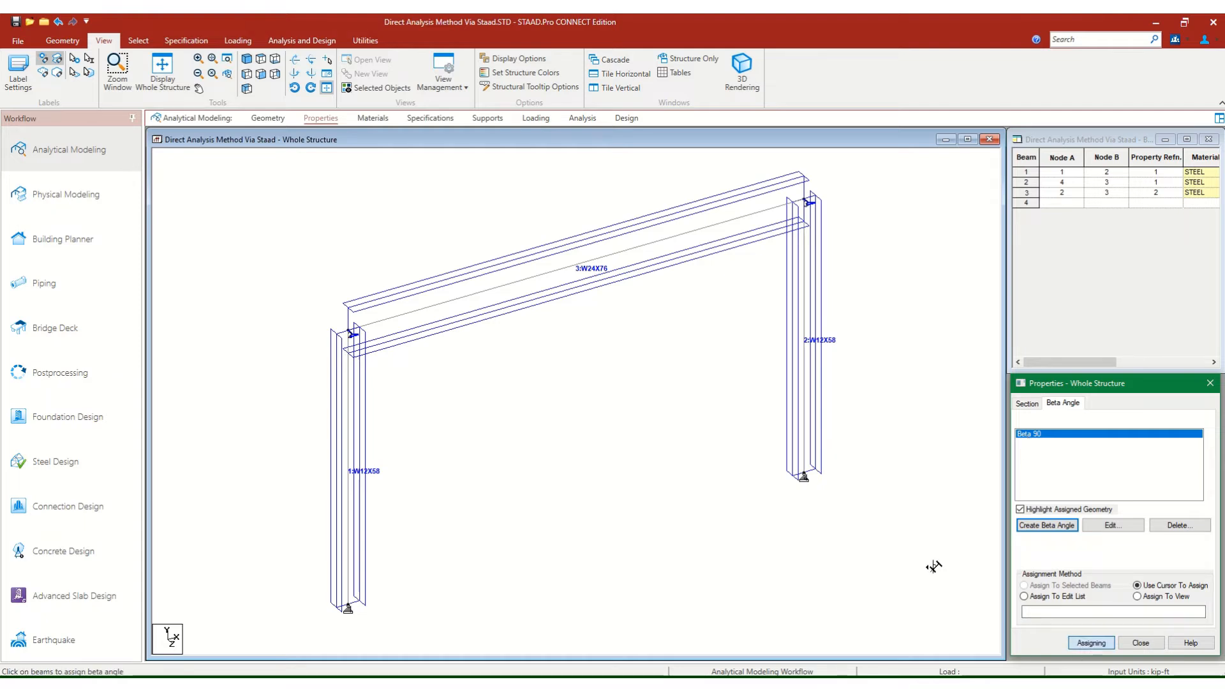
pyautogui.click(817, 379)
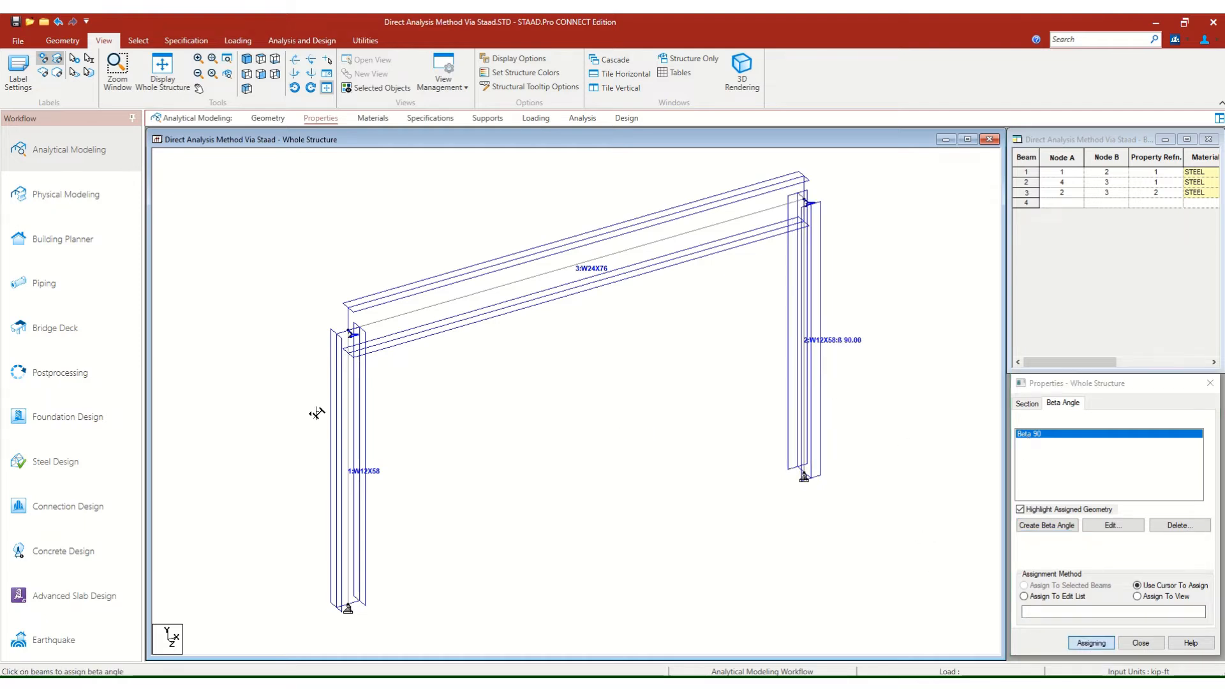
pyautogui.click(348, 423)
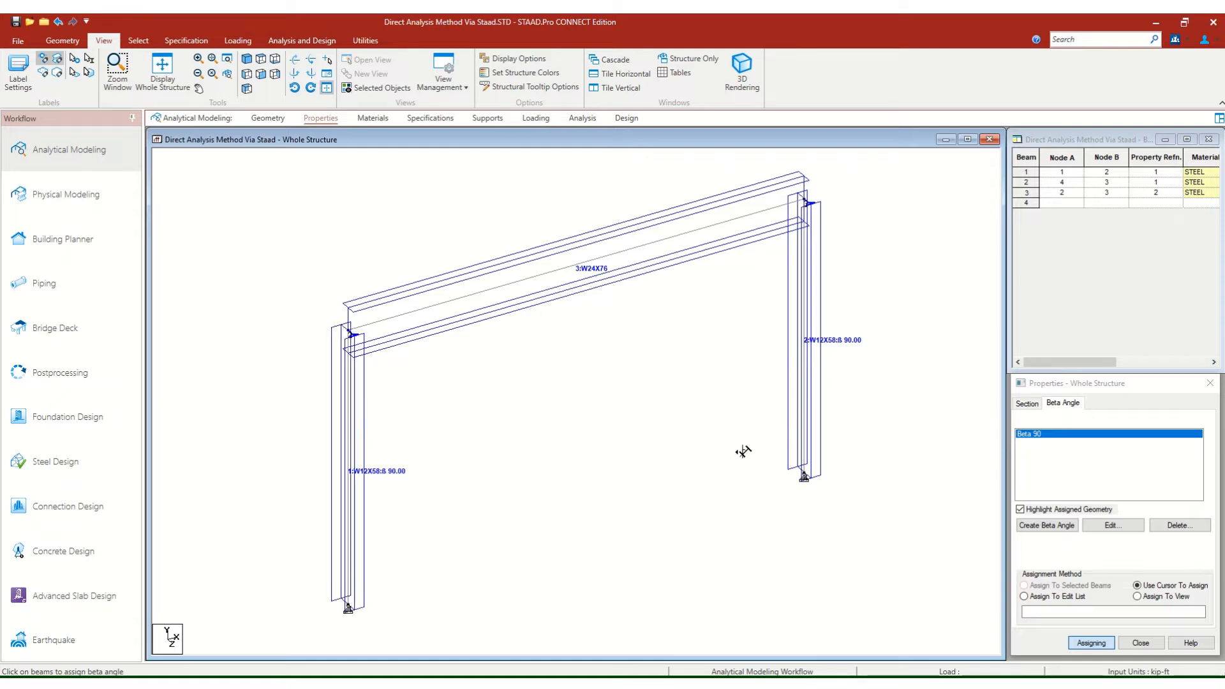
pyautogui.press('Escape')
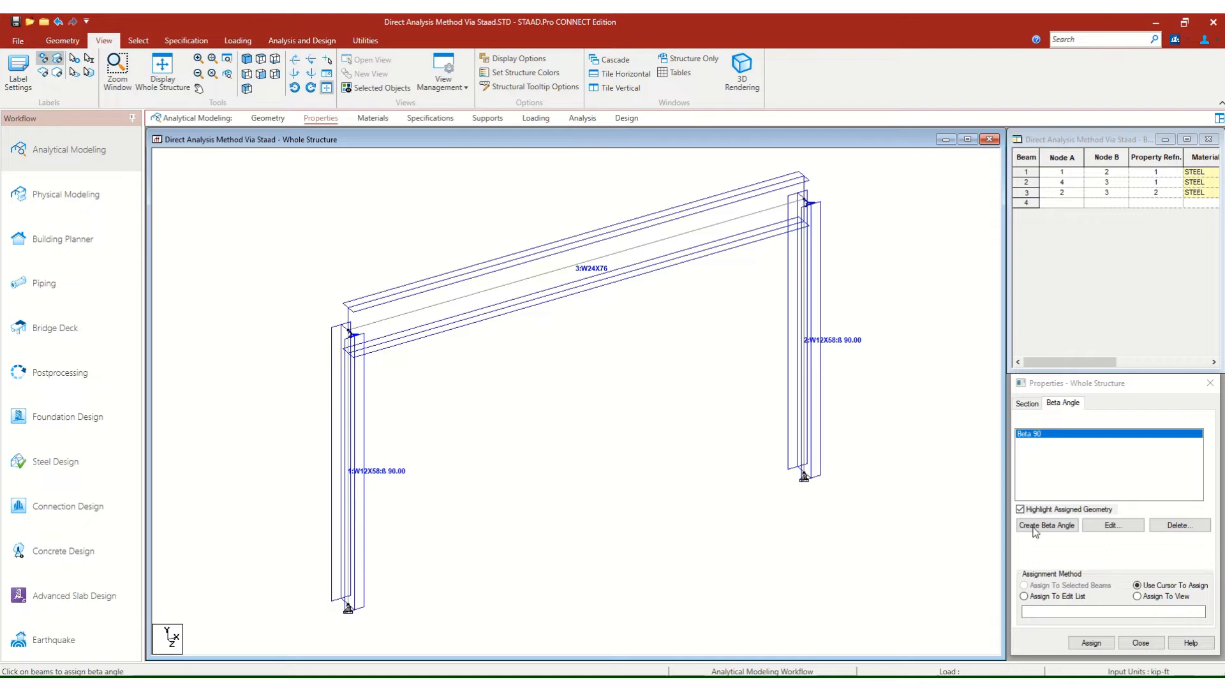
pyautogui.click(14, 23)
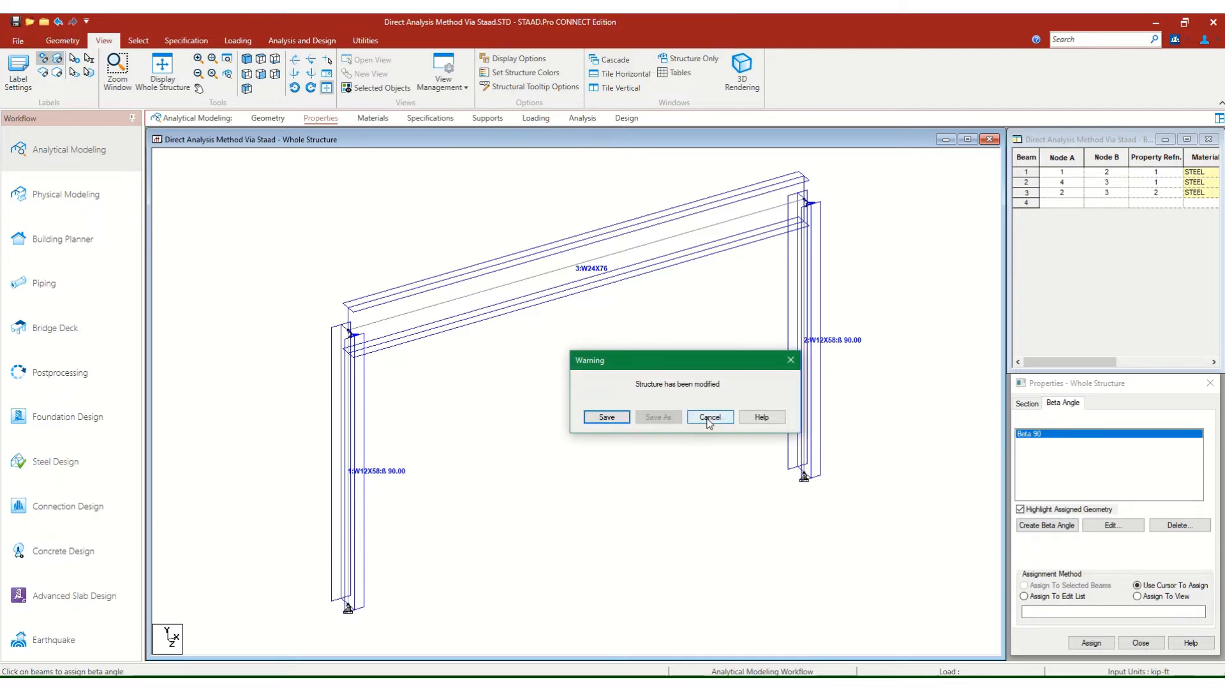
pyautogui.click(610, 418)
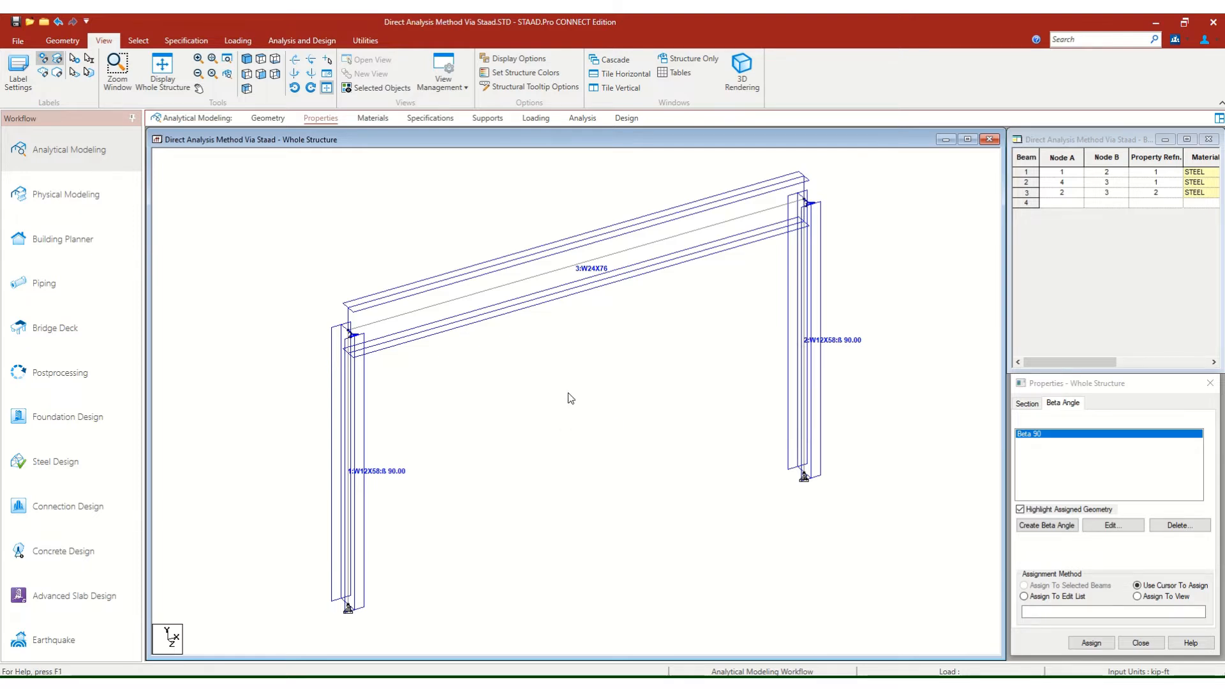
pyautogui.scroll(-1, 568, 393)
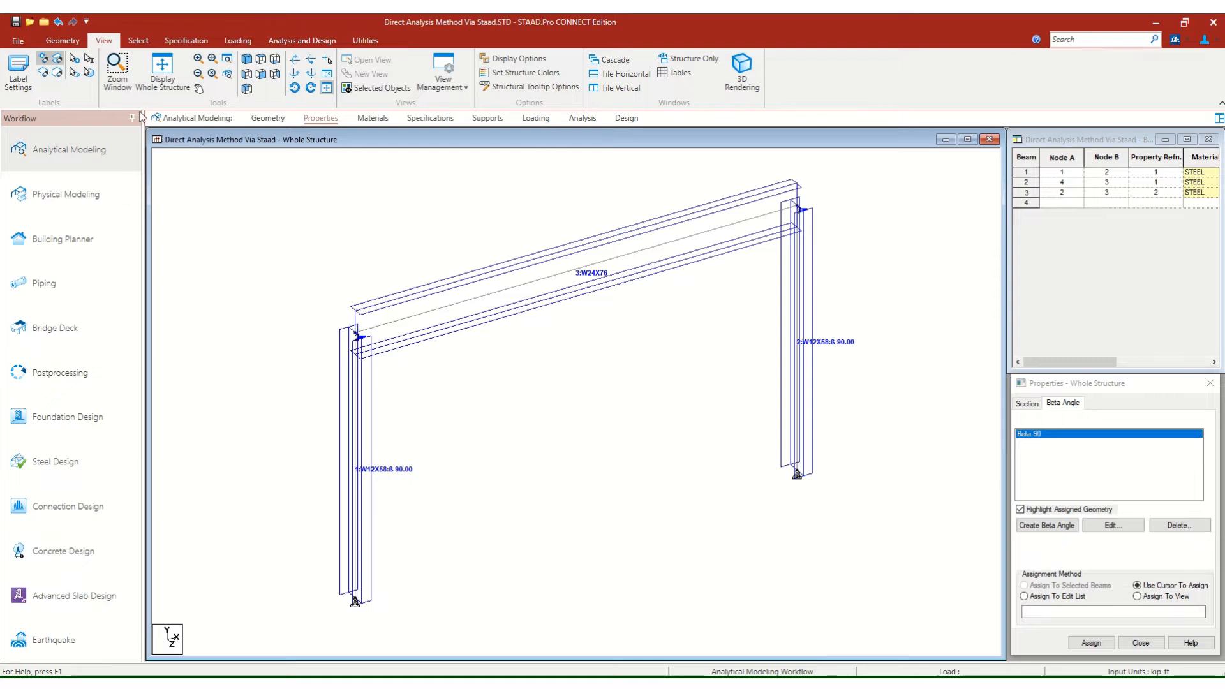
pyautogui.click(62, 40)
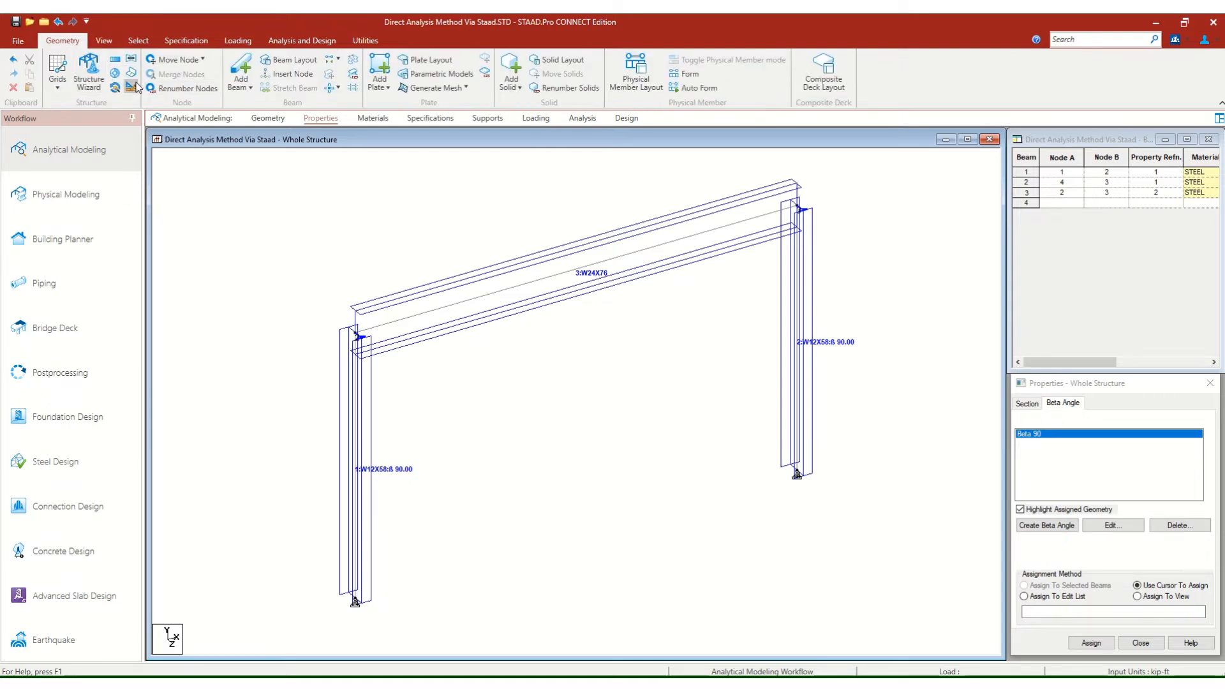
# Set the input units to inch and kilo pound, and open the load definitions for the model.
pyautogui.click(134, 88)
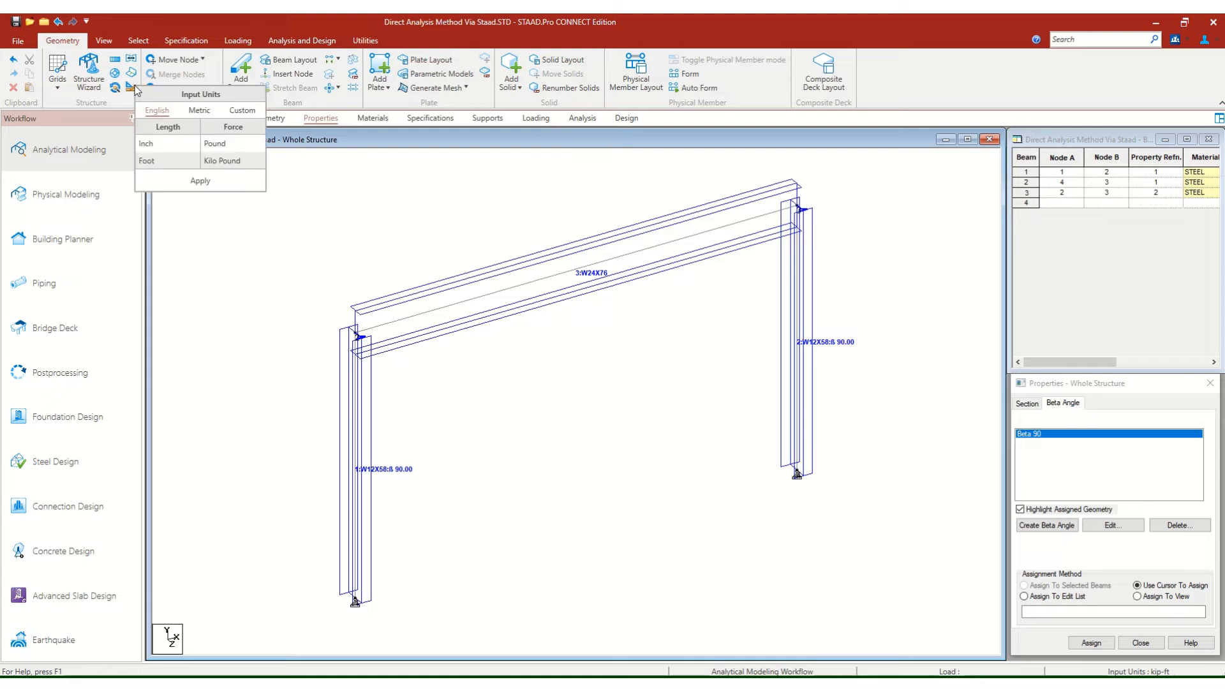
pyautogui.click(199, 182)
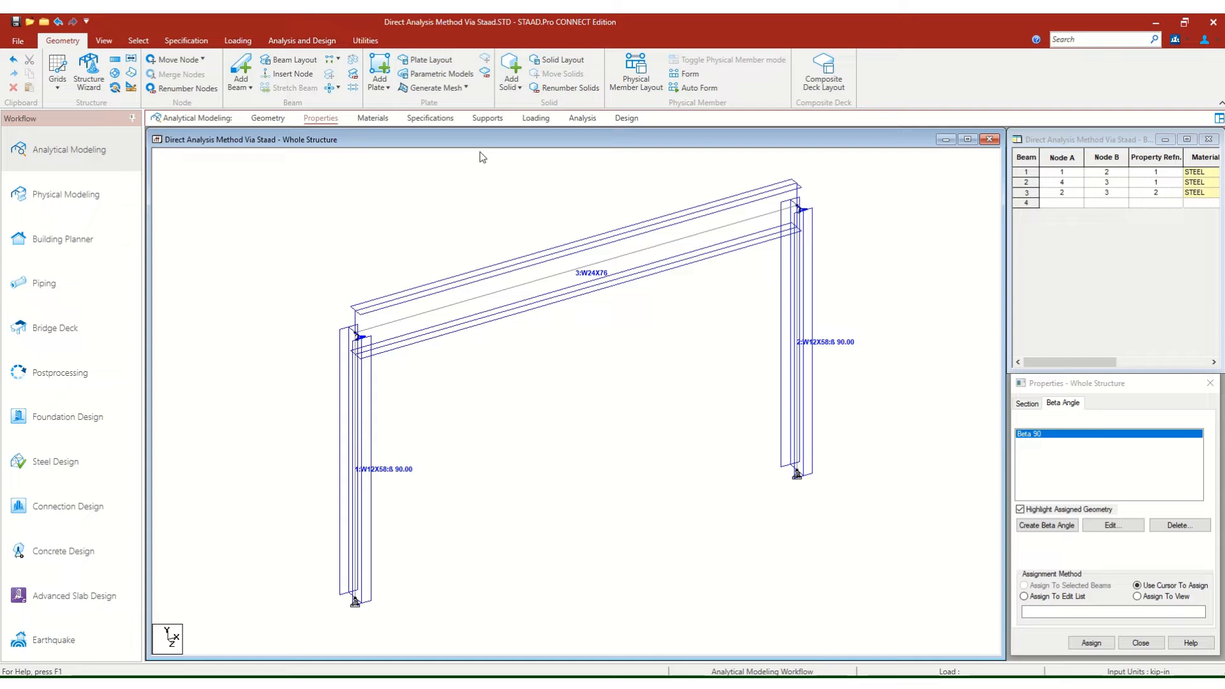
pyautogui.click(532, 119)
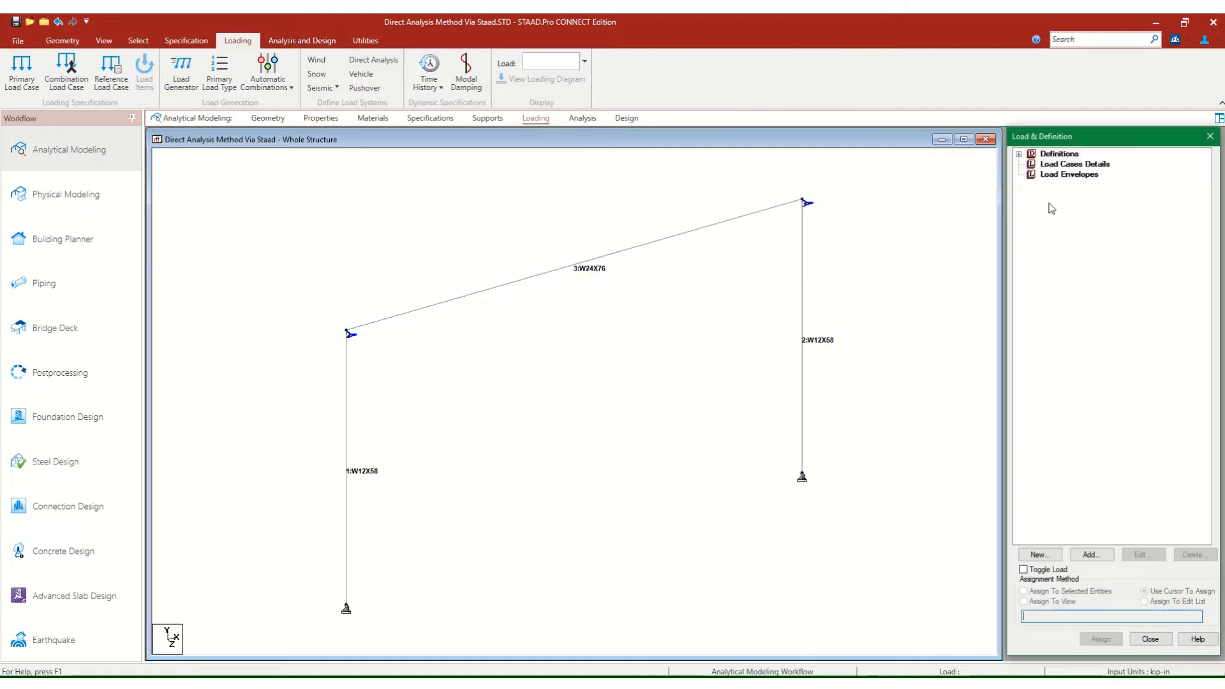
pyautogui.click(305, 146)
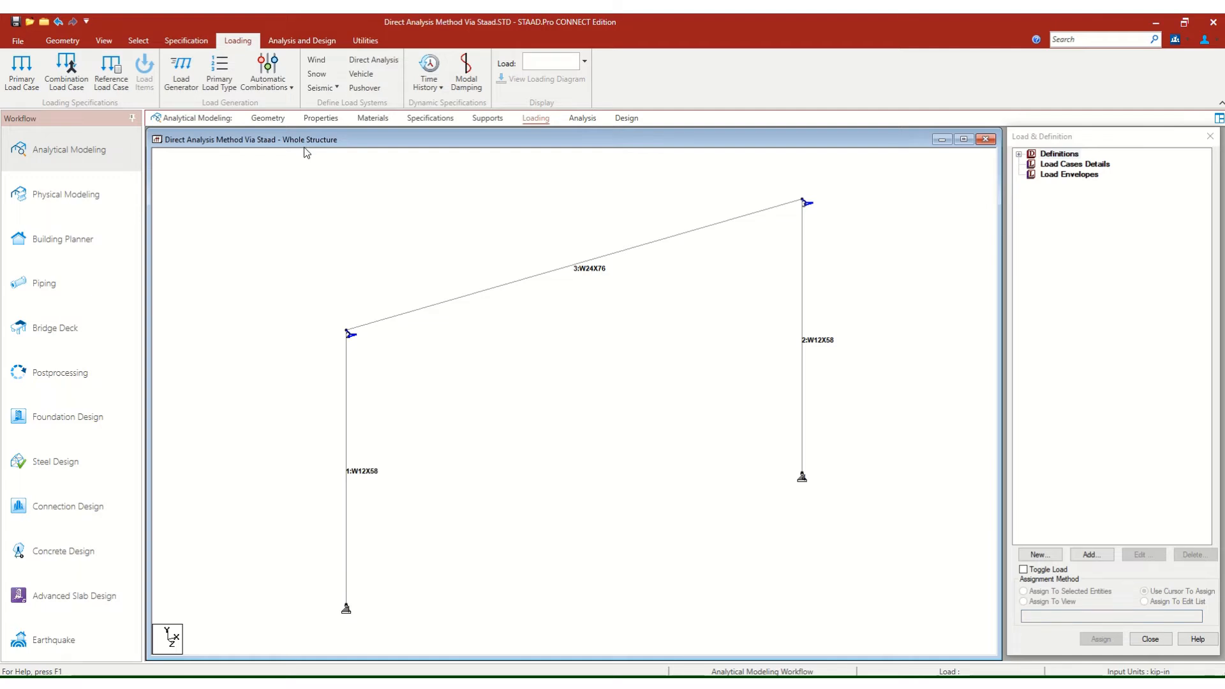
# Add a FLEX parameter of 1 to the Direct Analysis Definition.
pyautogui.click(1020, 155)
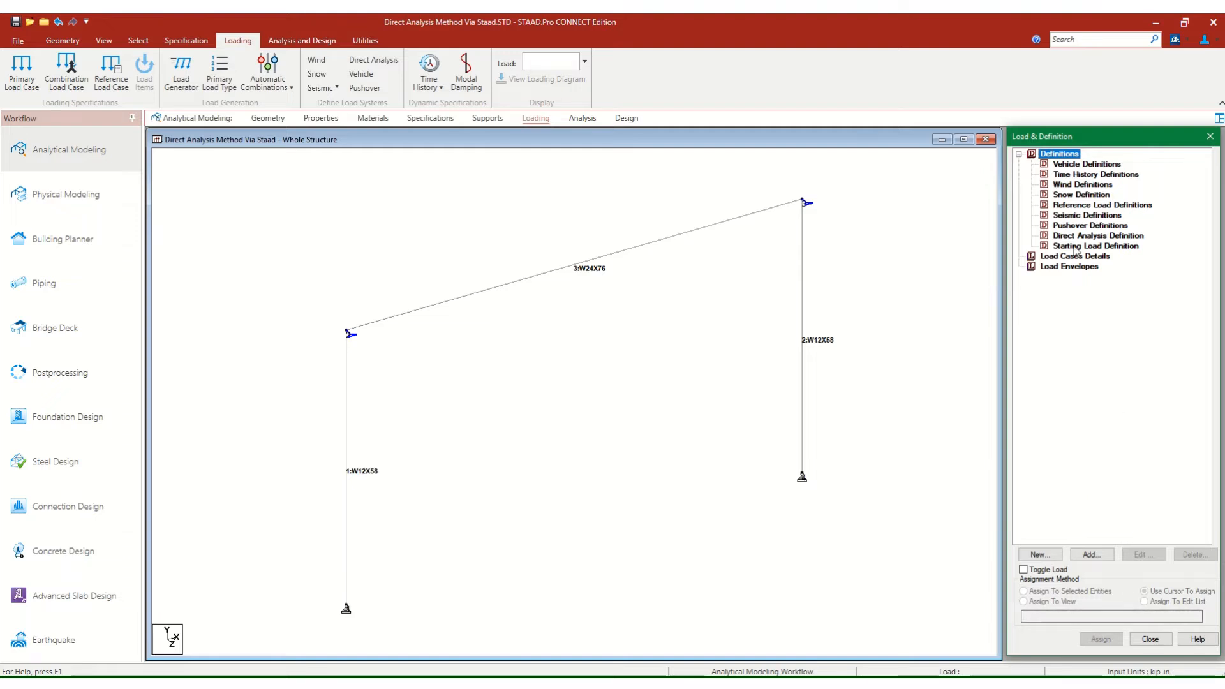
pyautogui.click(1020, 154)
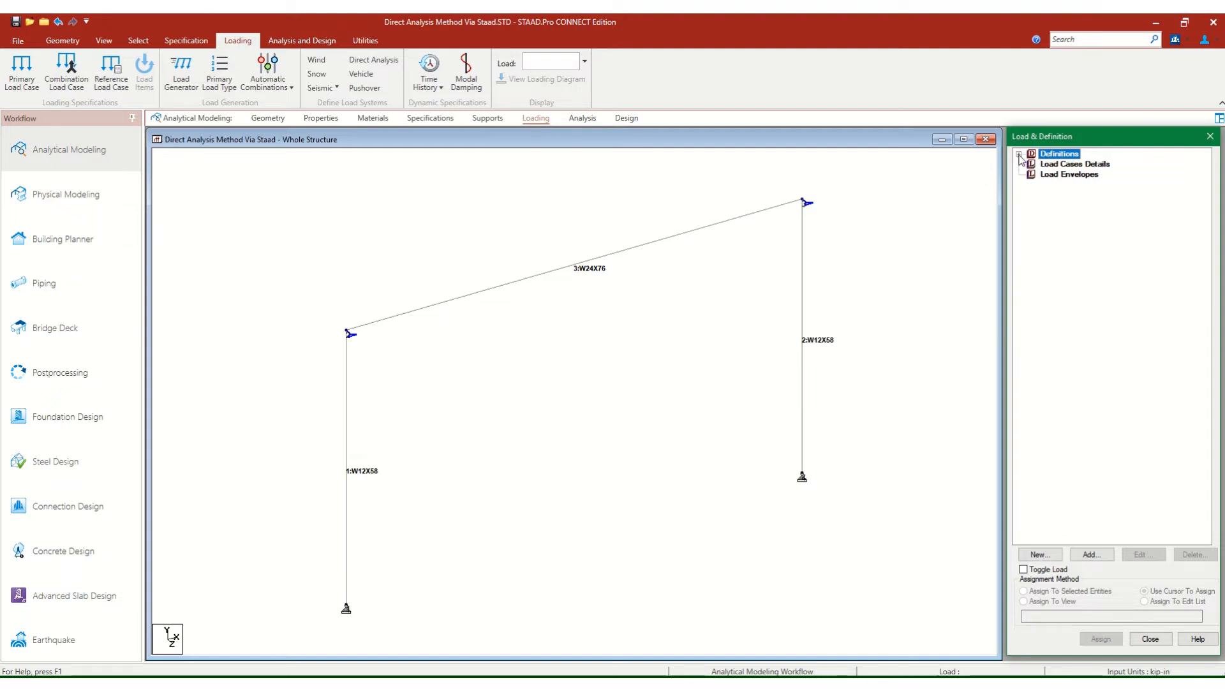
pyautogui.click(1019, 154)
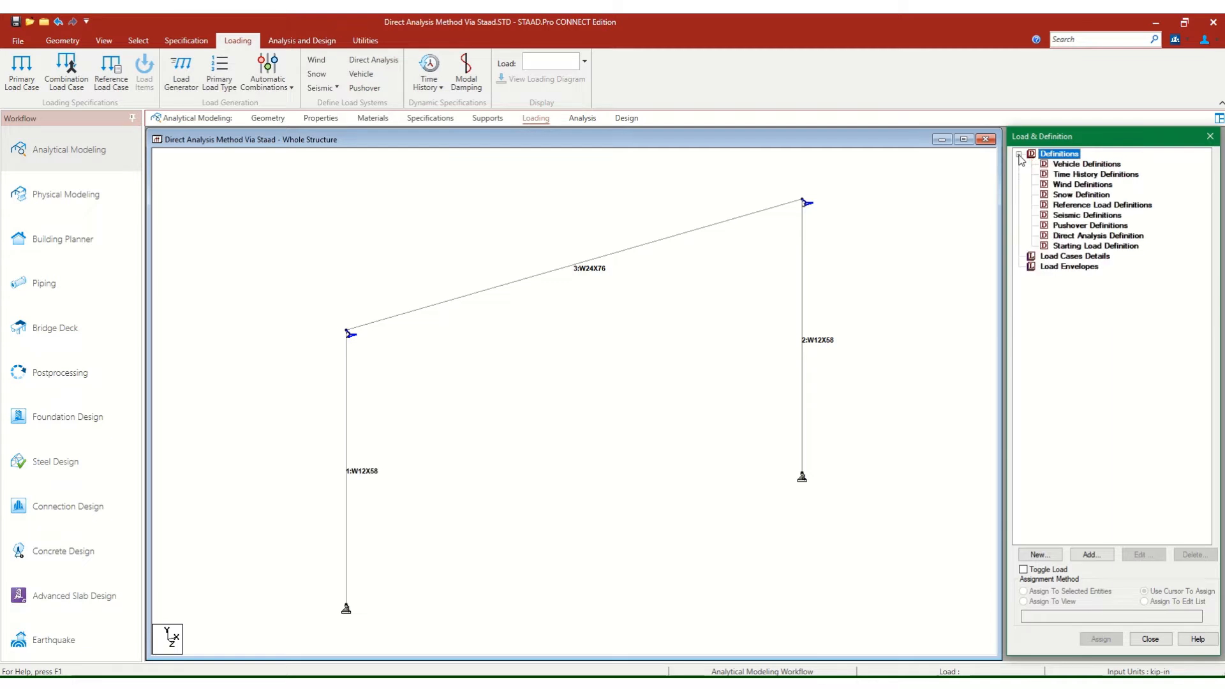
pyautogui.click(1093, 236)
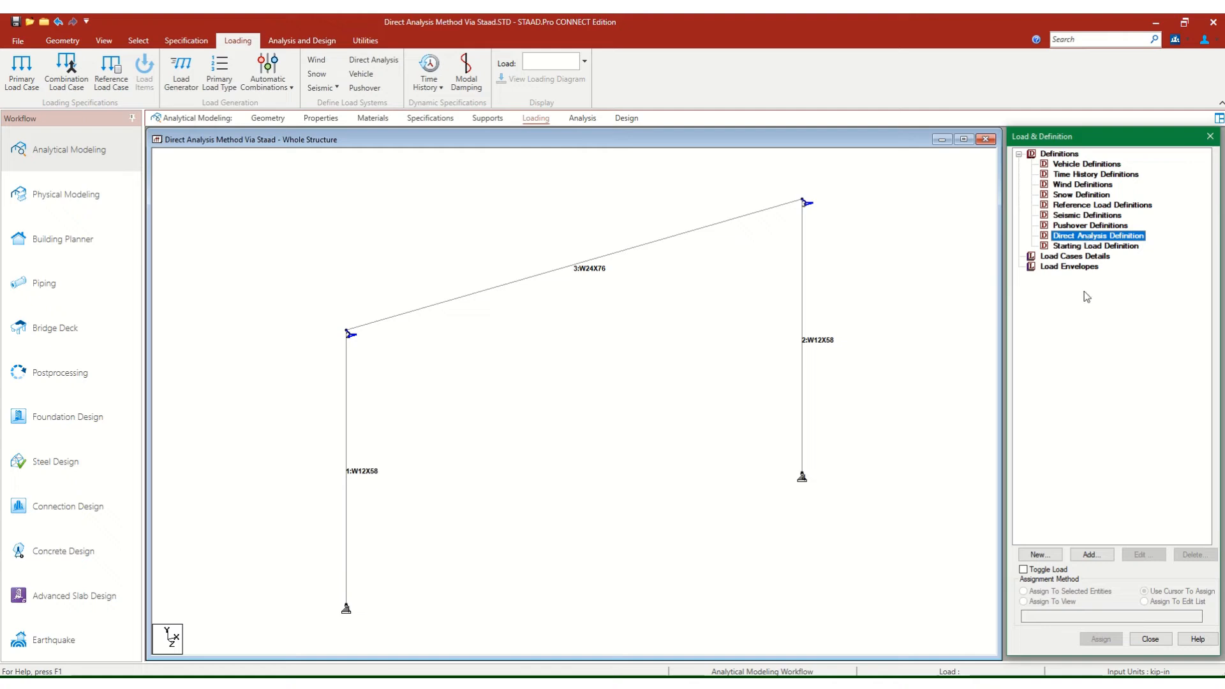
pyautogui.click(1088, 559)
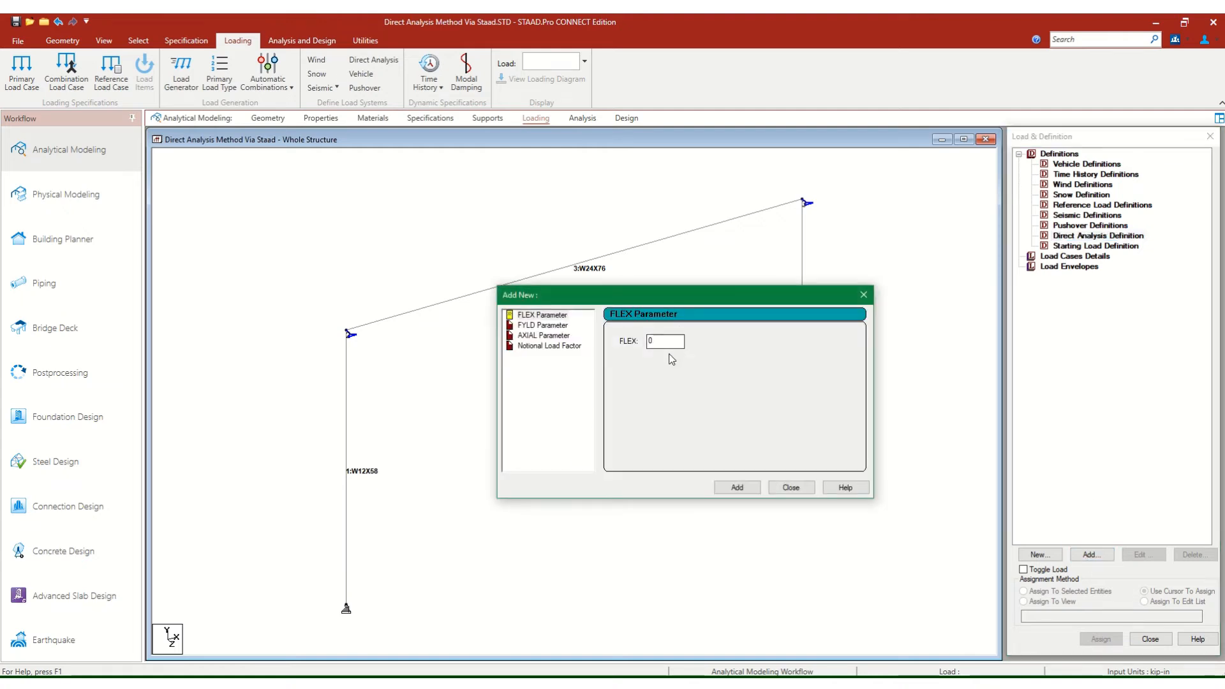
pyautogui.doubleClick(660, 344)
pyautogui.write('1')
pyautogui.click(737, 488)
# Add a FYLD parameter of 50 to the Direct Analysis Definition.
pyautogui.click(543, 326)
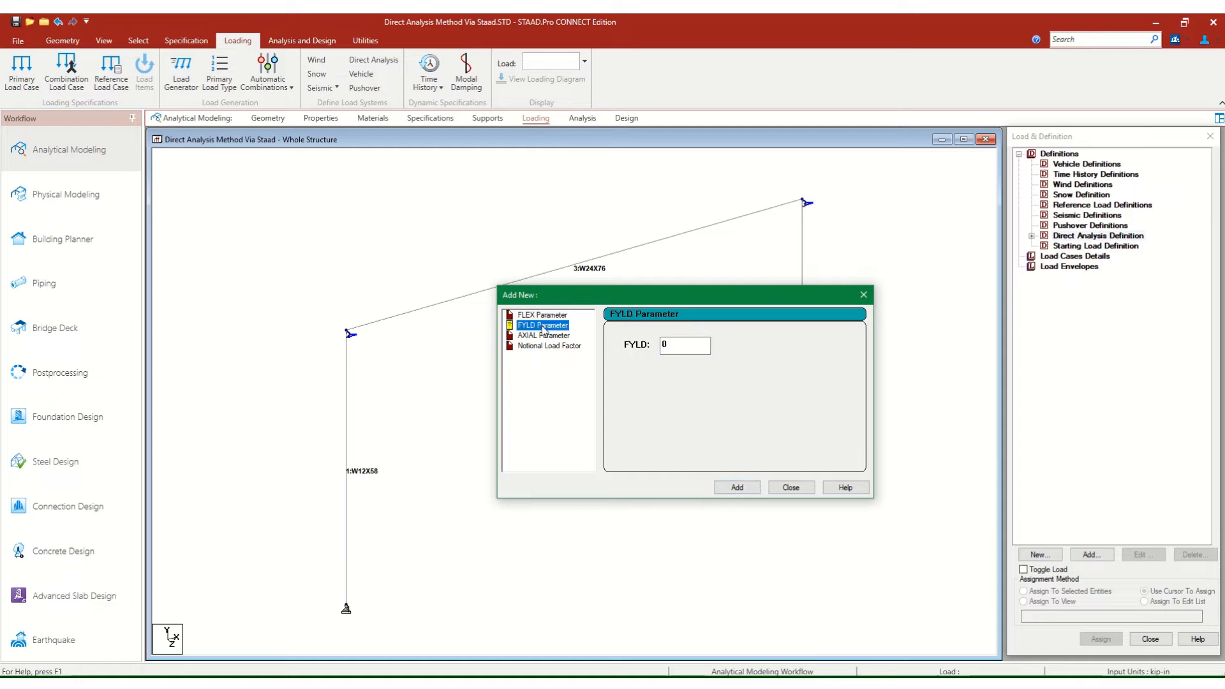
pyautogui.click(676, 349)
pyautogui.moveTo(677, 350); pyautogui.dragTo(646, 347)
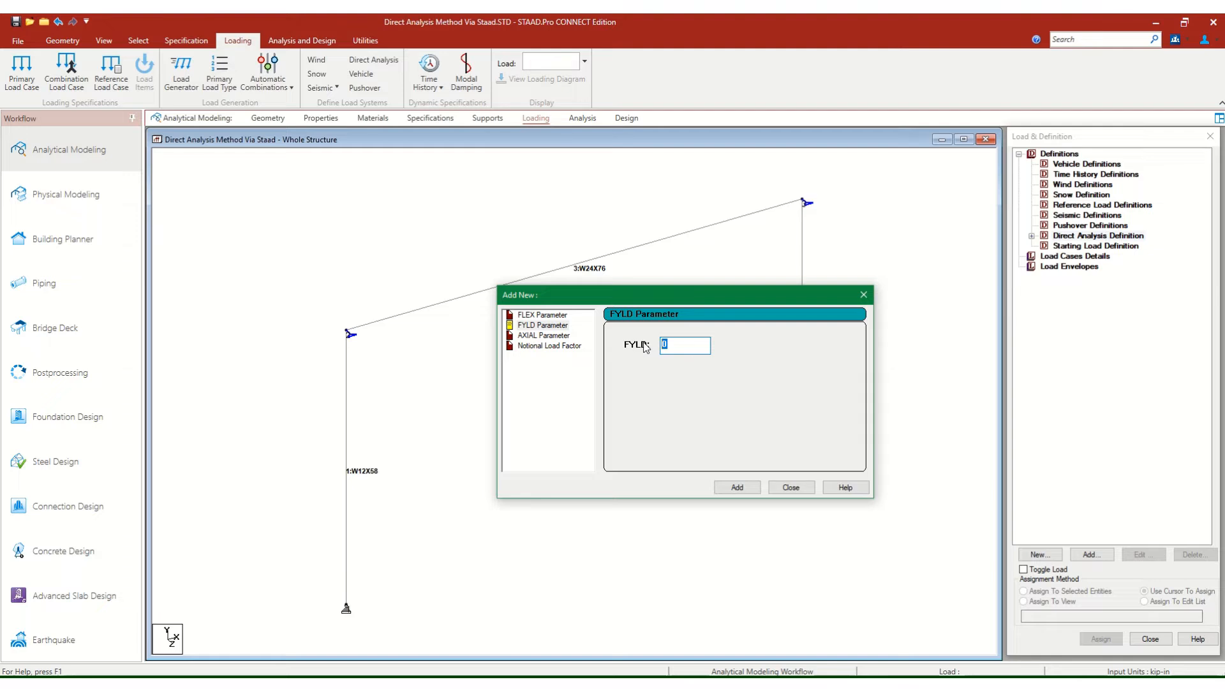
pyautogui.write('50')
pyautogui.click(736, 489)
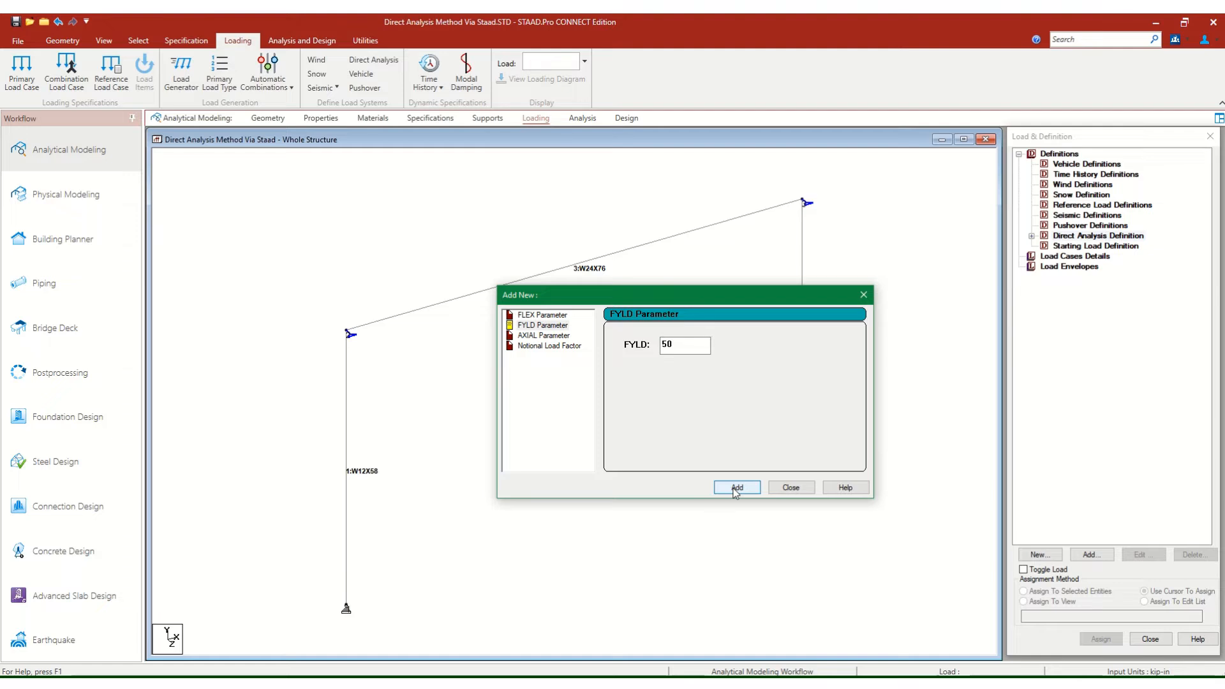
# Add the AXIAL parameter to the Direct Analysis Definition and finish without adding a notional load factor.
pyautogui.click(531, 336)
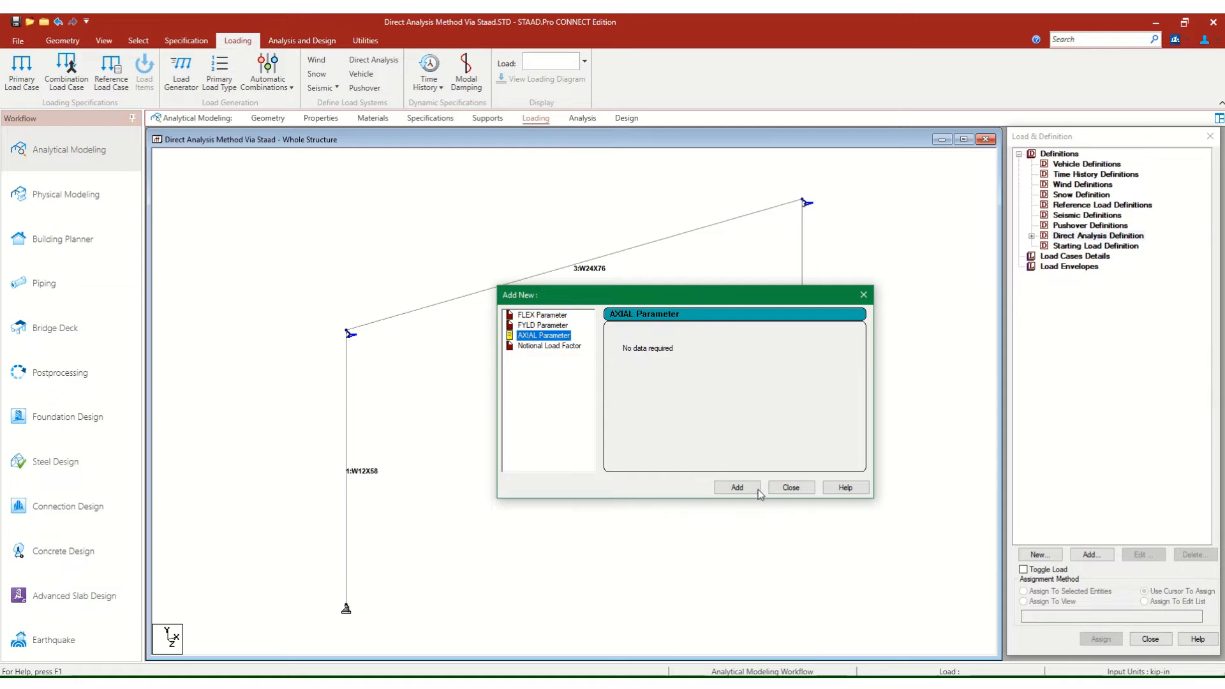
pyautogui.click(737, 488)
pyautogui.click(738, 487)
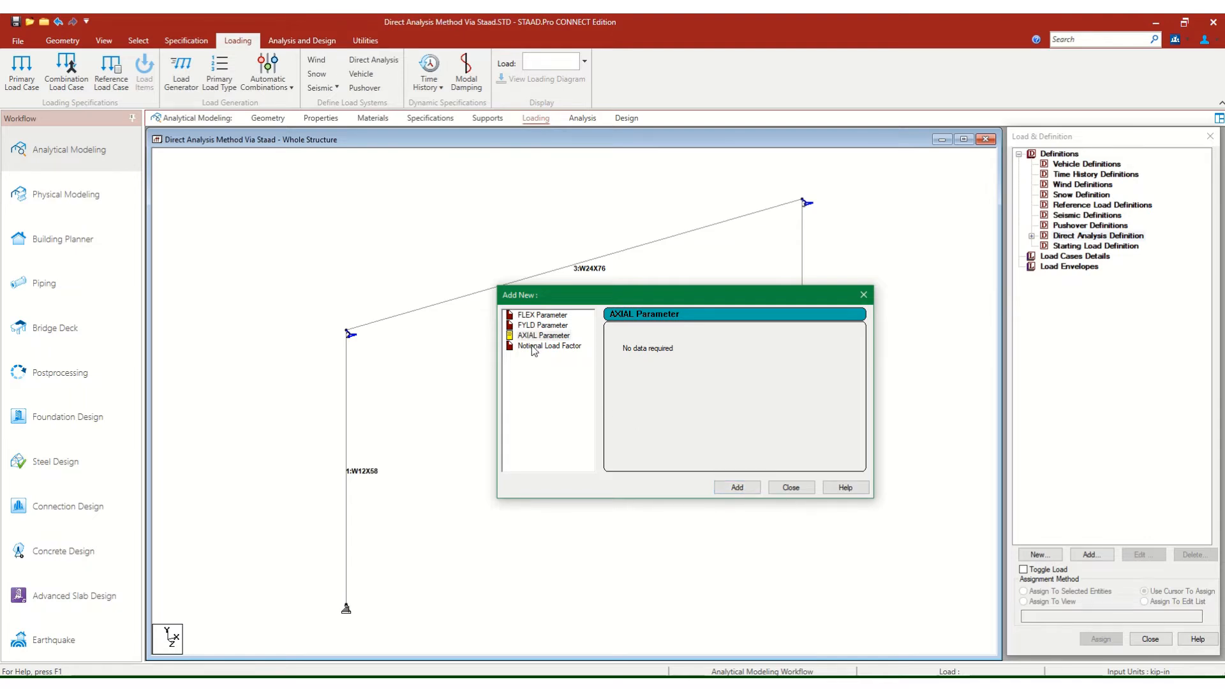
pyautogui.click(576, 348)
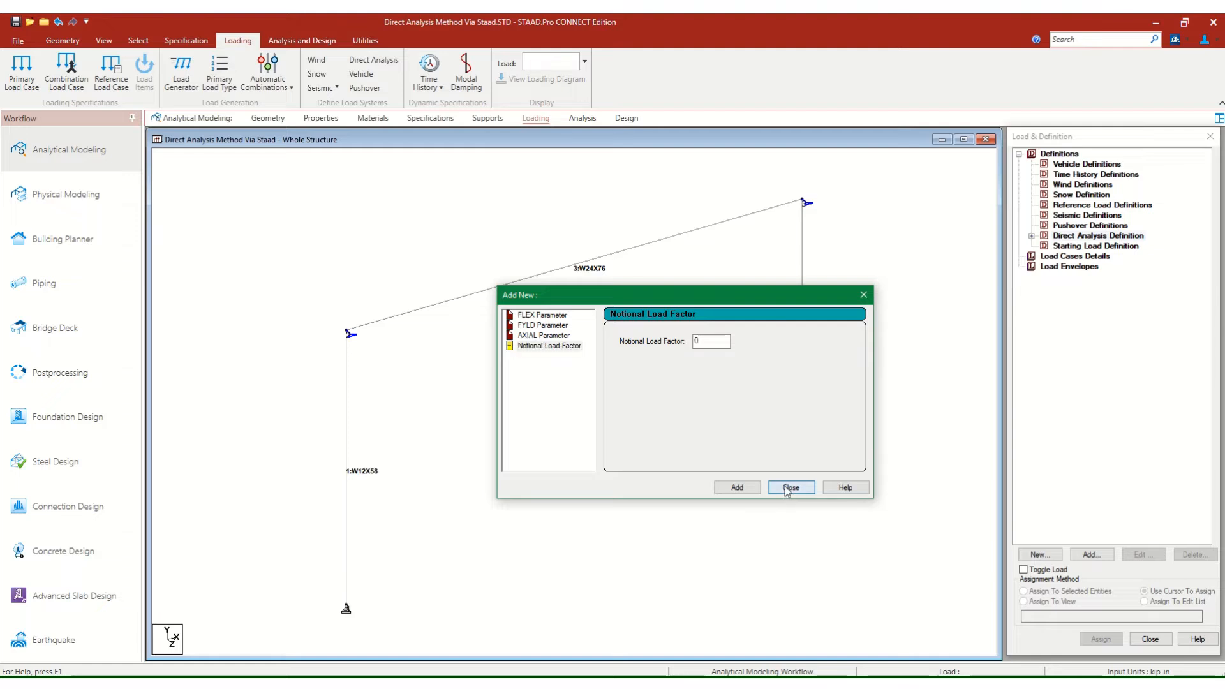
pyautogui.click(790, 488)
# Delete the duplicate FYLD 50 entry from the Direct Analysis Definition.
pyautogui.click(1032, 239)
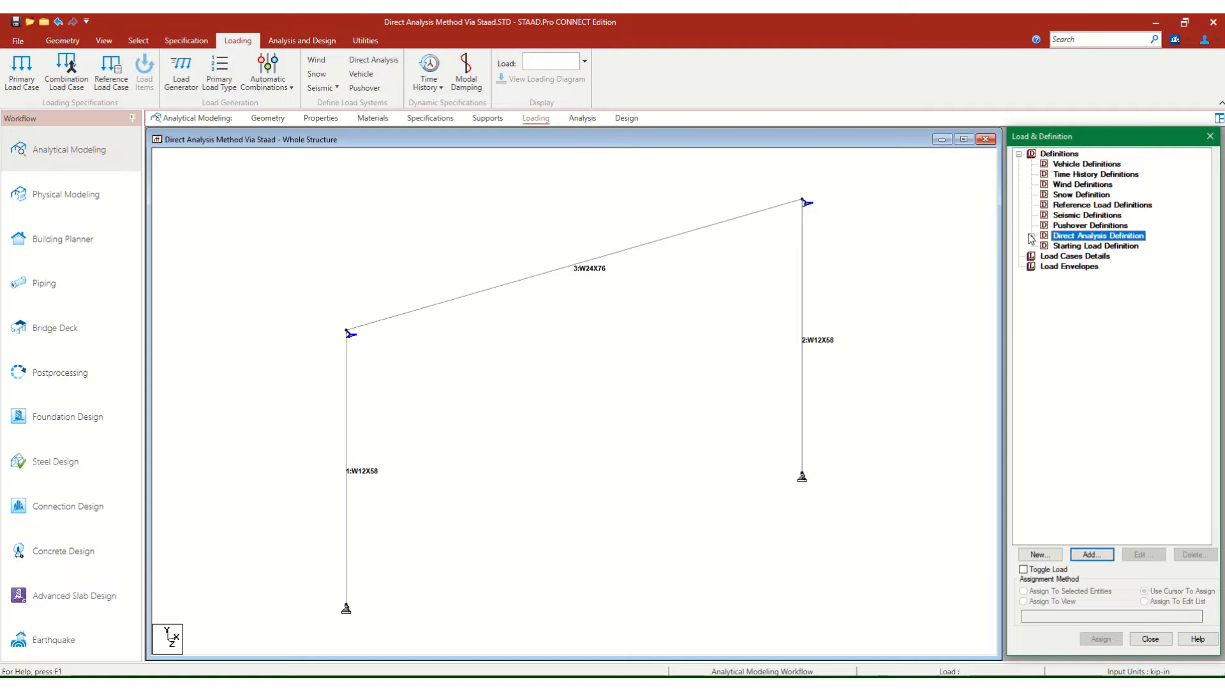
pyautogui.click(1032, 240)
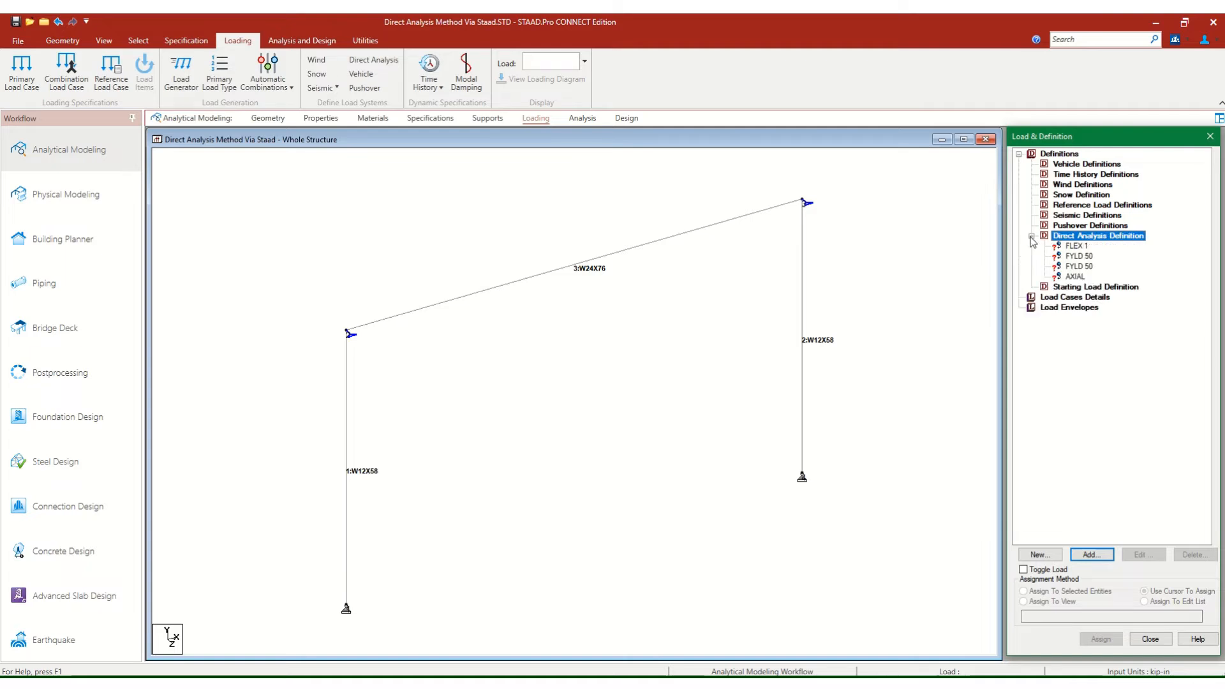
pyautogui.click(1080, 267)
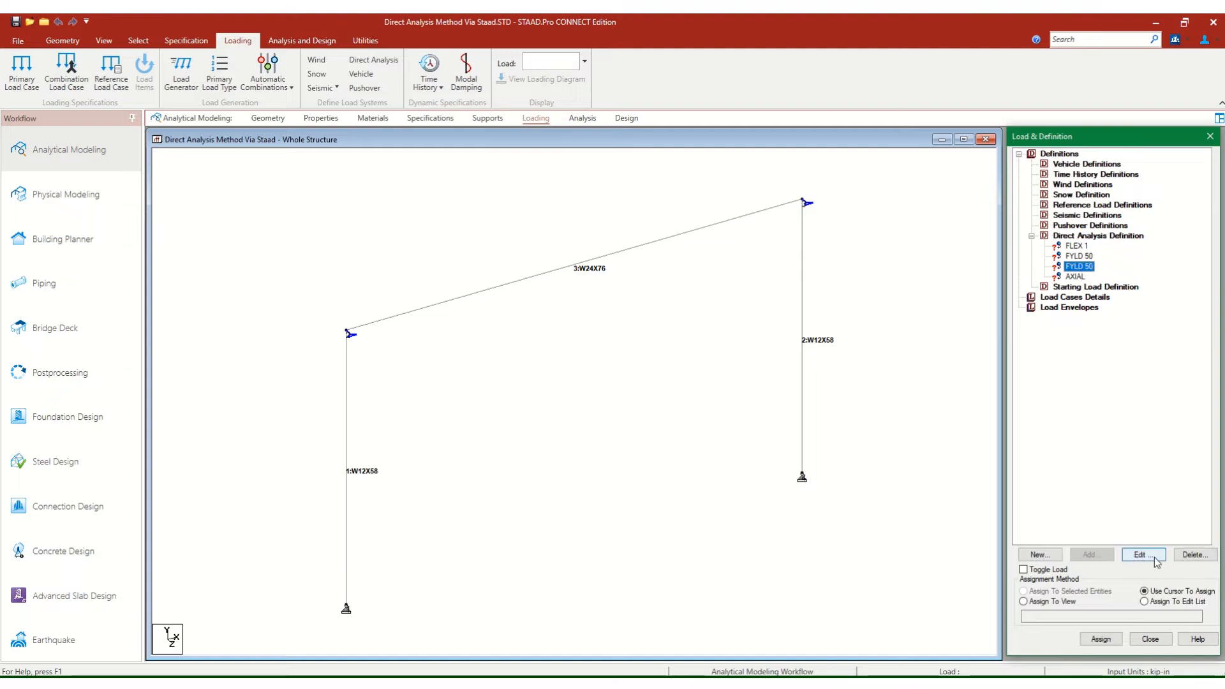
pyautogui.click(1196, 556)
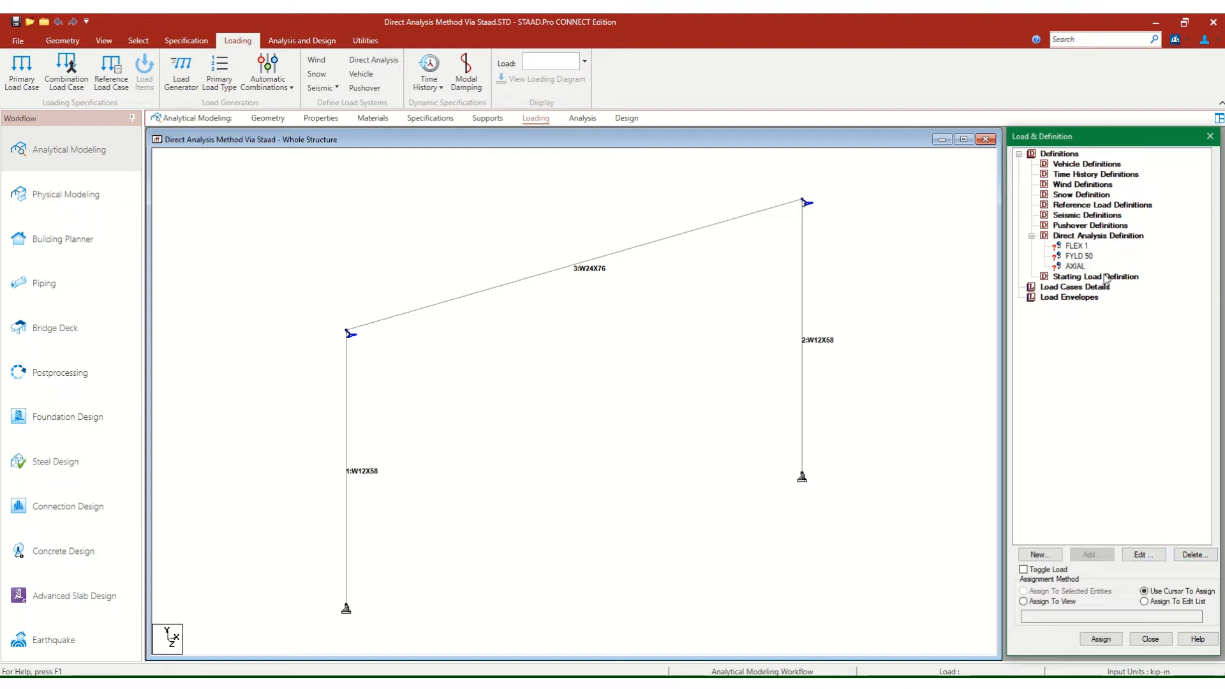
# Assign the FLEX 1 parameter to all members using the Assign To View method.
pyautogui.click(1076, 247)
pyautogui.click(1051, 602)
pyautogui.click(1119, 638)
pyautogui.click(1136, 426)
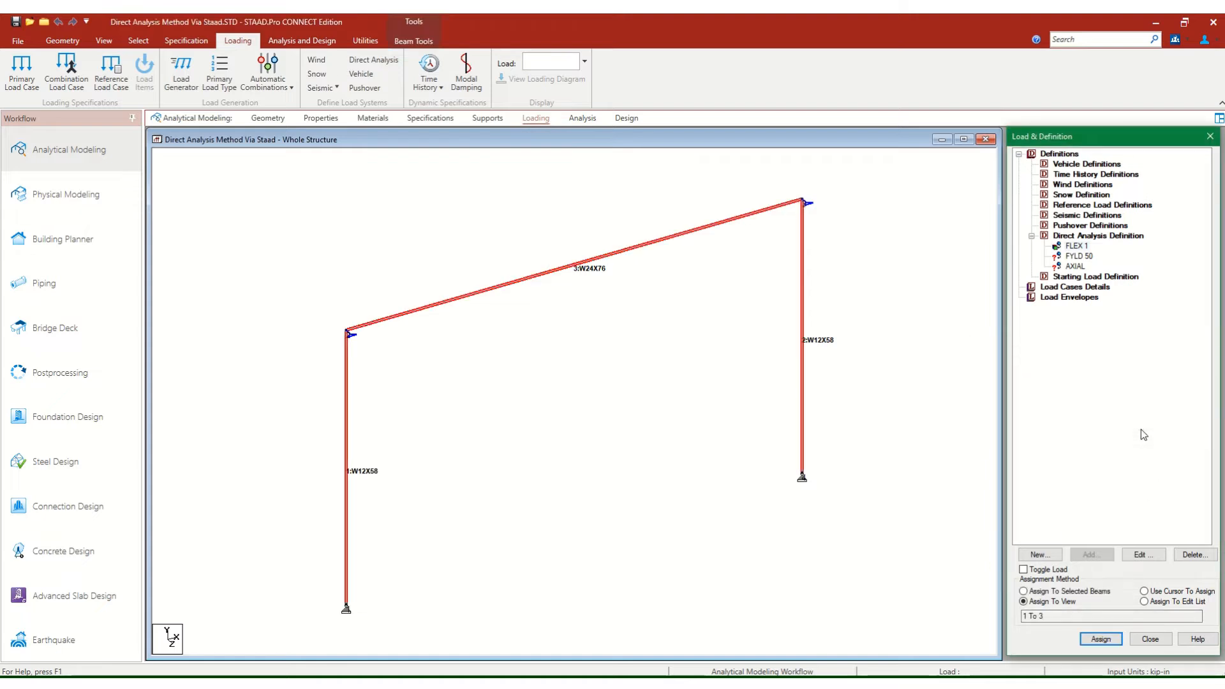
# Assign the FYLD 50 and AXIAL parameters to all members in the view.
pyautogui.click(1077, 257)
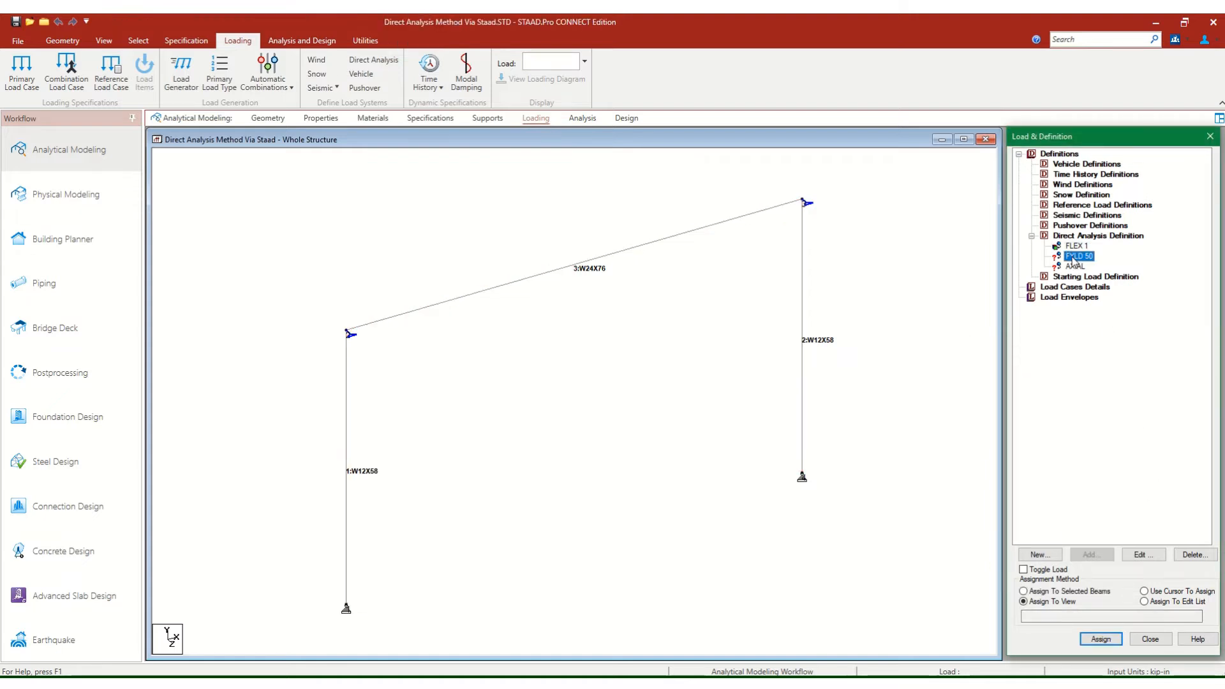
pyautogui.click(1108, 641)
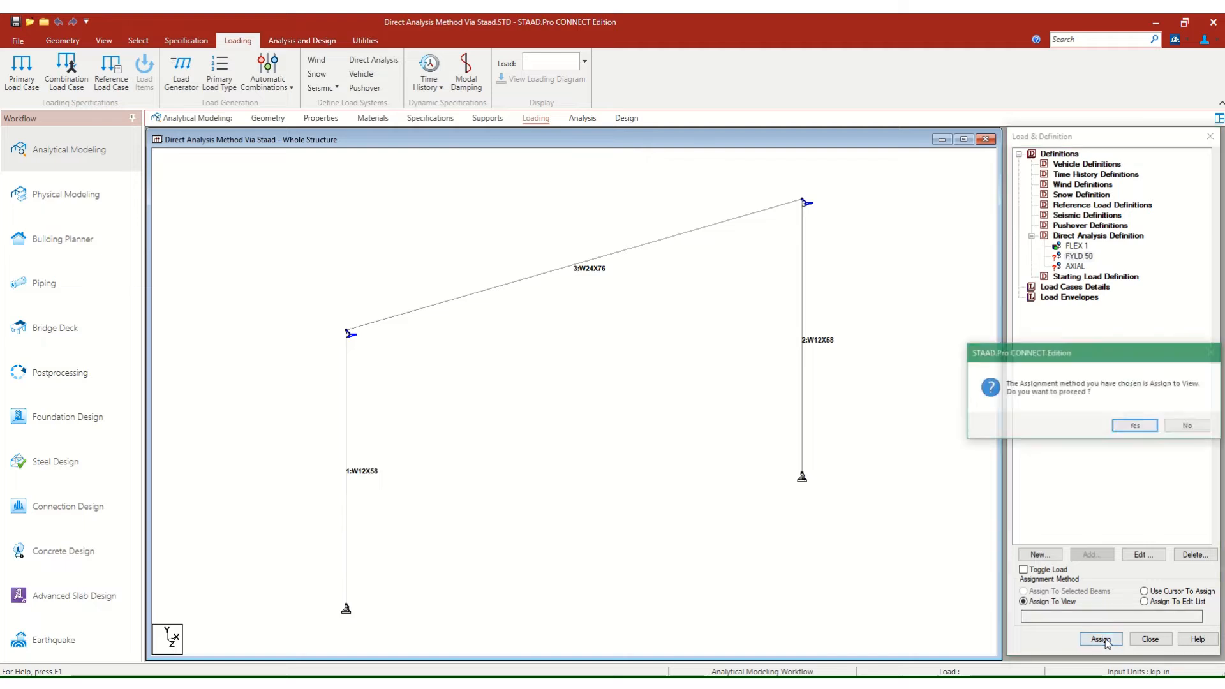
pyautogui.click(1137, 426)
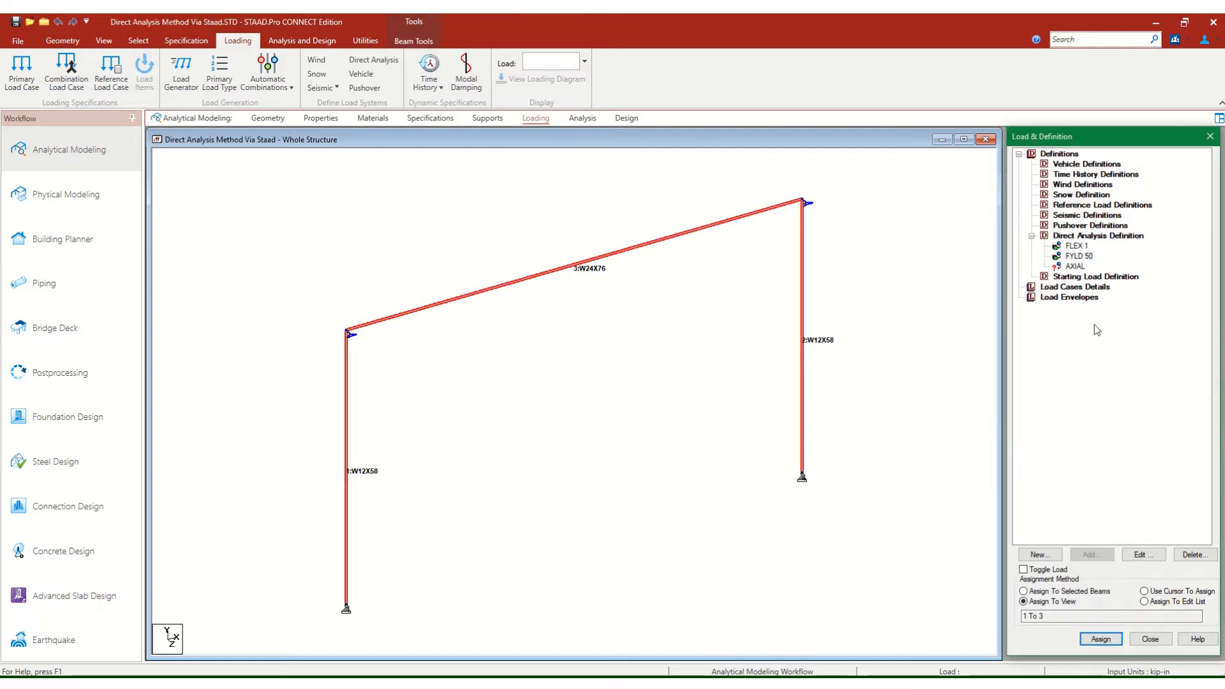
pyautogui.click(1076, 267)
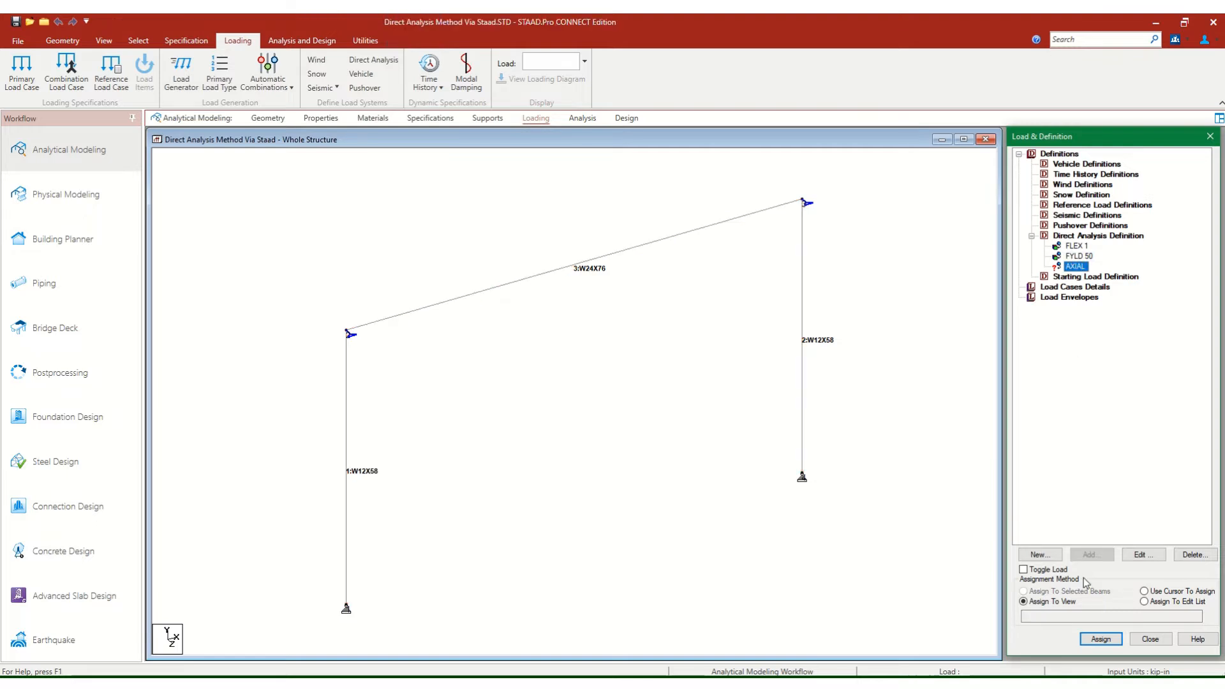
pyautogui.click(1101, 639)
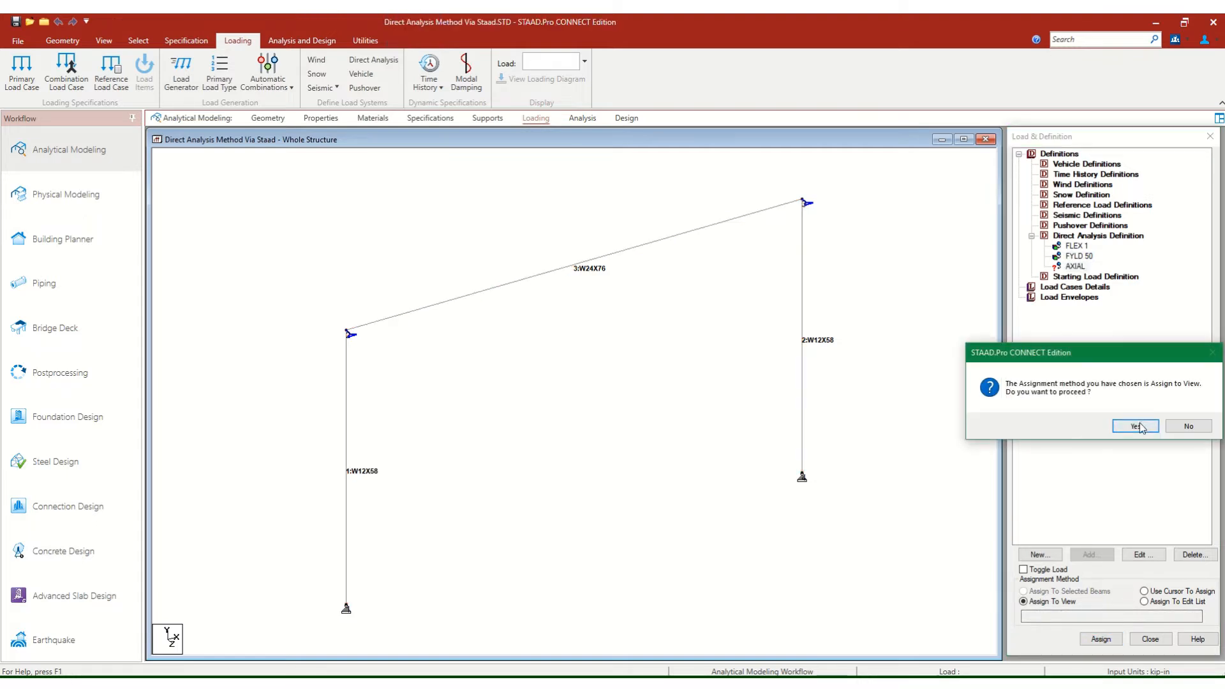
pyautogui.click(1138, 427)
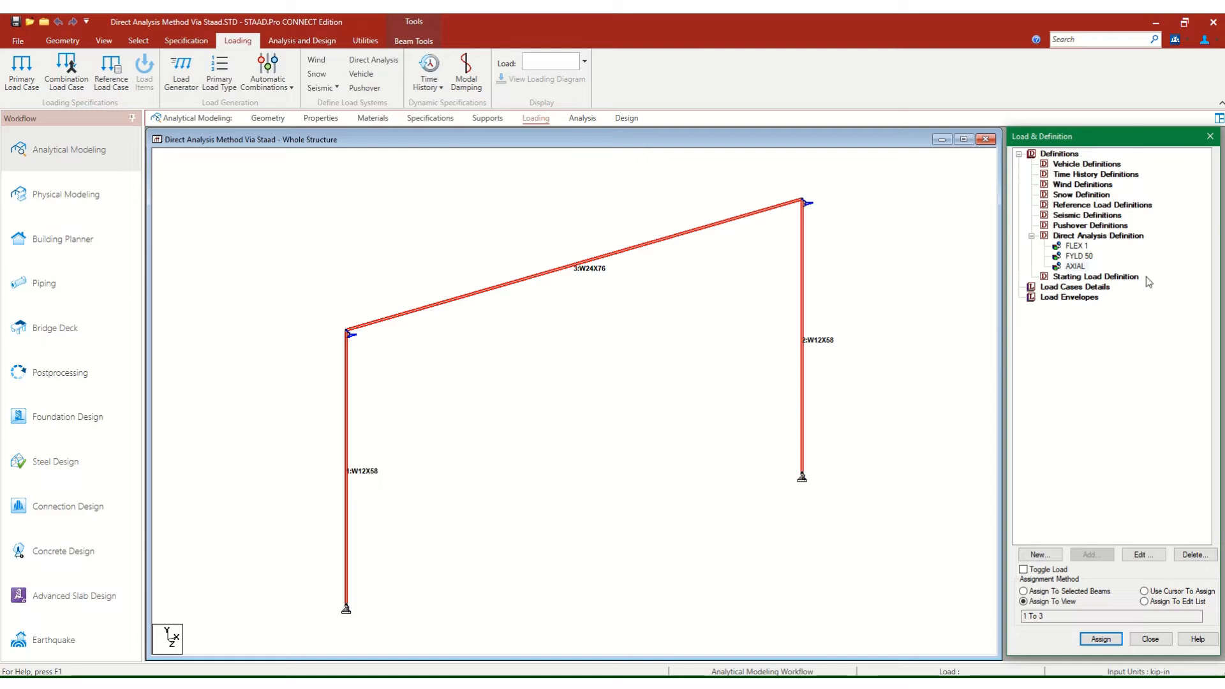
pyautogui.click(1032, 237)
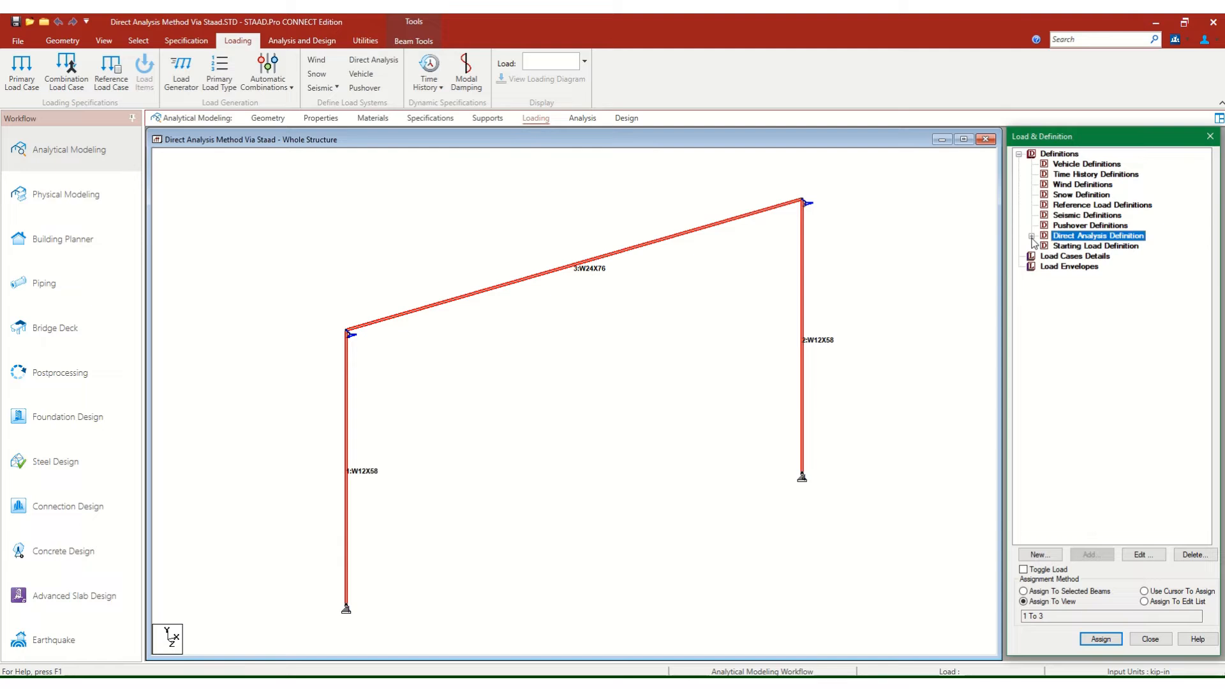
# Return to the geometry page, save the modified structure and clear the member selection.
pyautogui.click(198, 142)
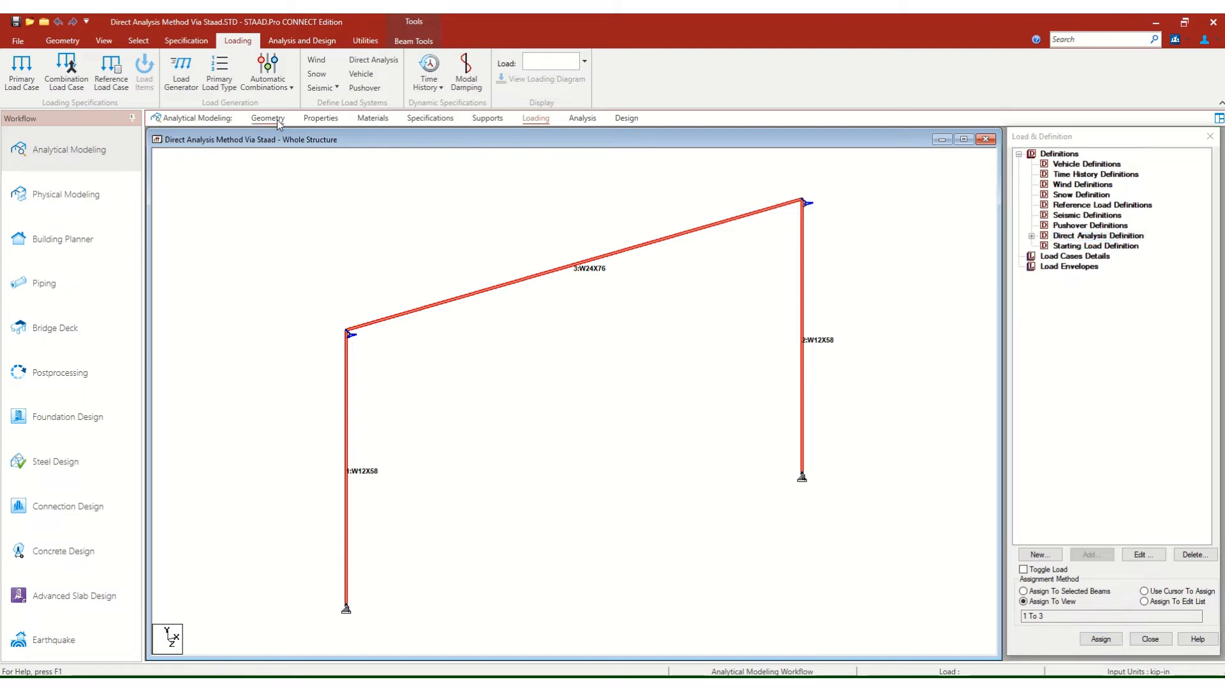
pyautogui.click(257, 121)
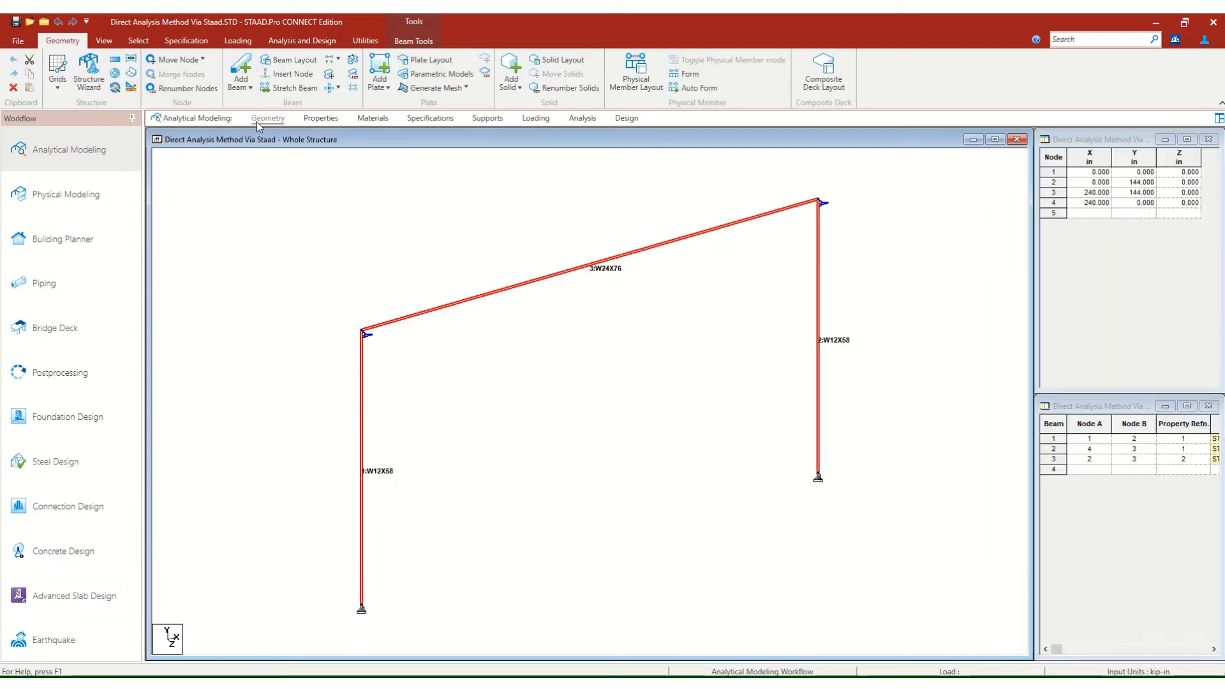
pyautogui.click(18, 41)
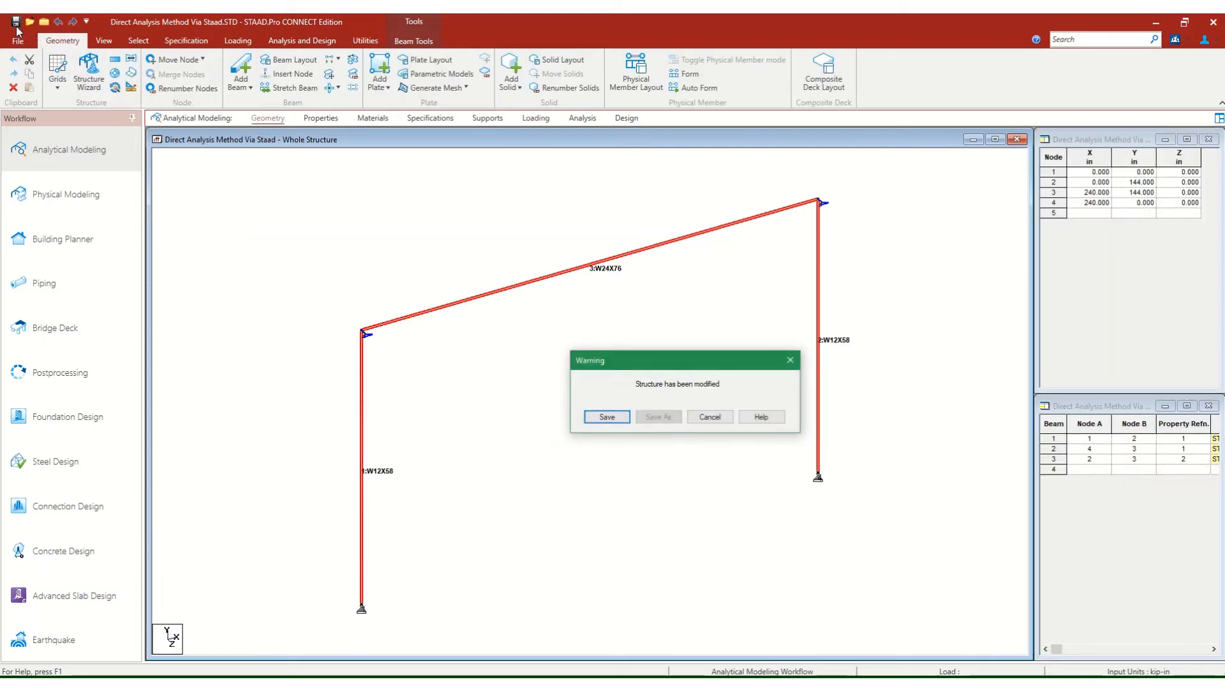
pyautogui.click(612, 415)
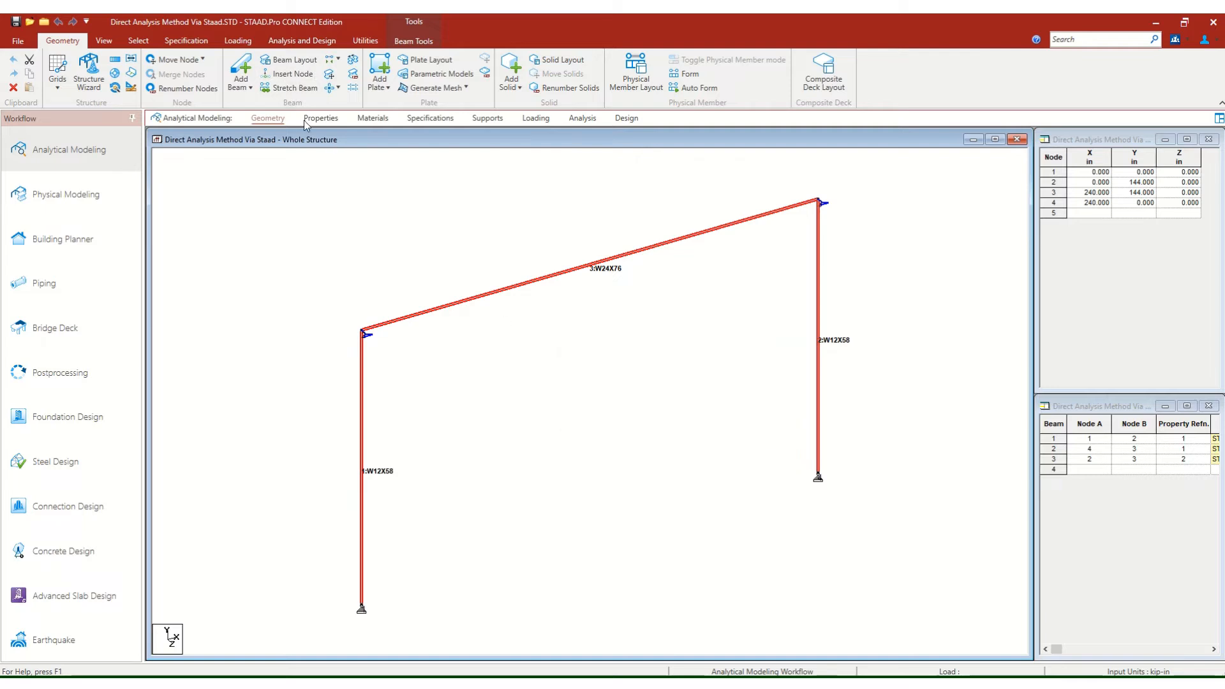
pyautogui.click(418, 217)
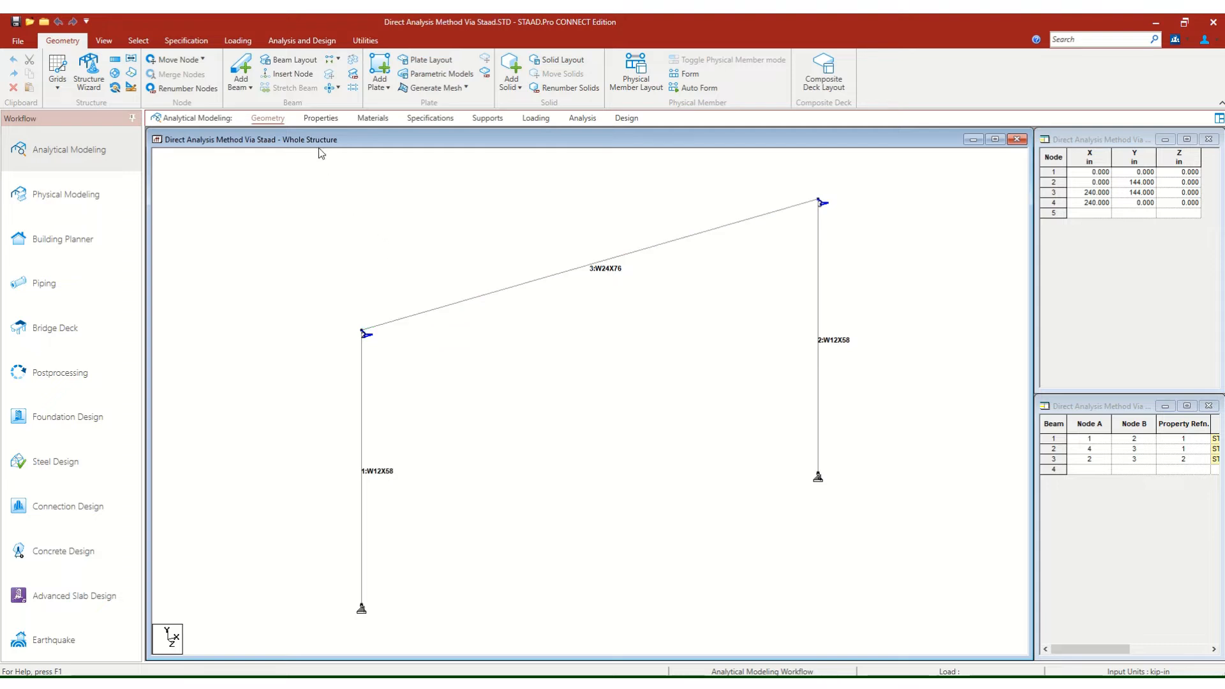
# Review the beam member specification options, including the partial moment release and truss settings, and leave without adding a specification.
pyautogui.click(424, 119)
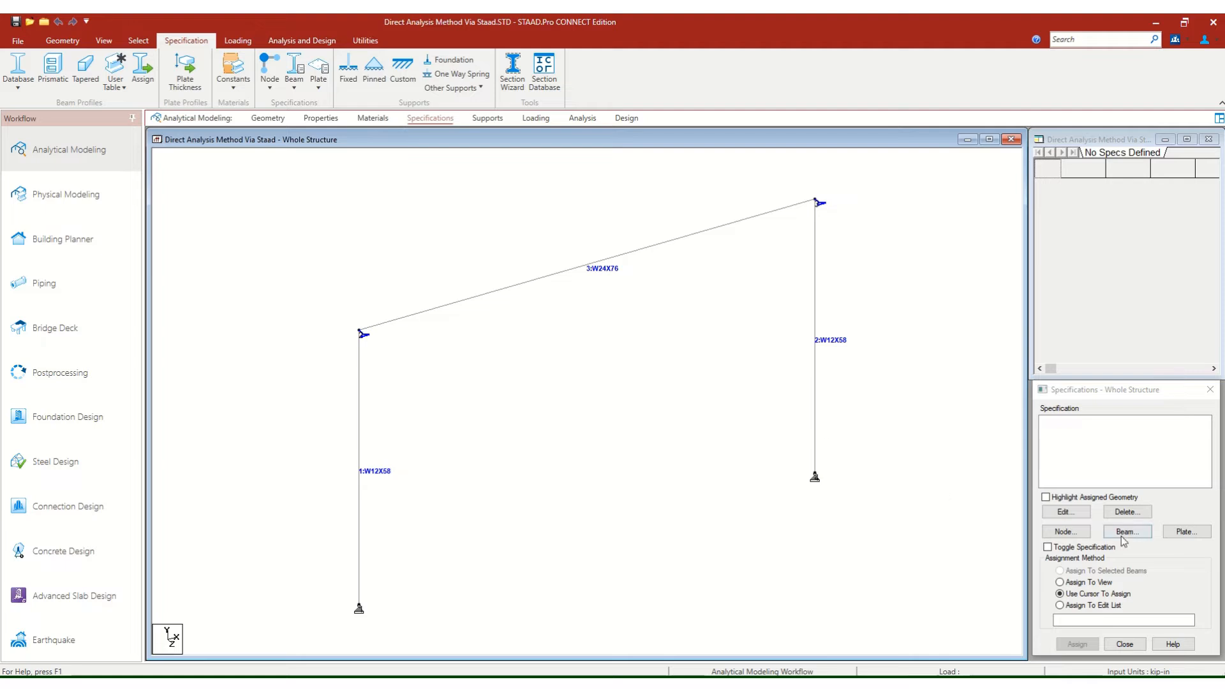
pyautogui.click(1120, 399)
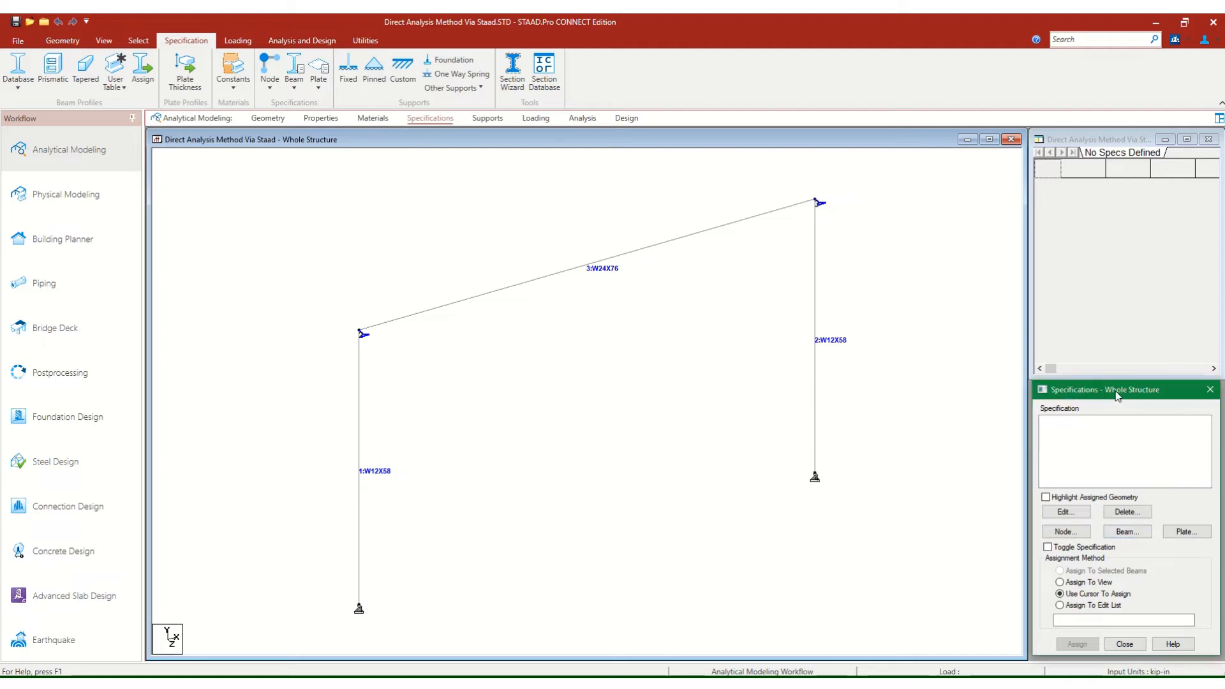
pyautogui.click(1123, 538)
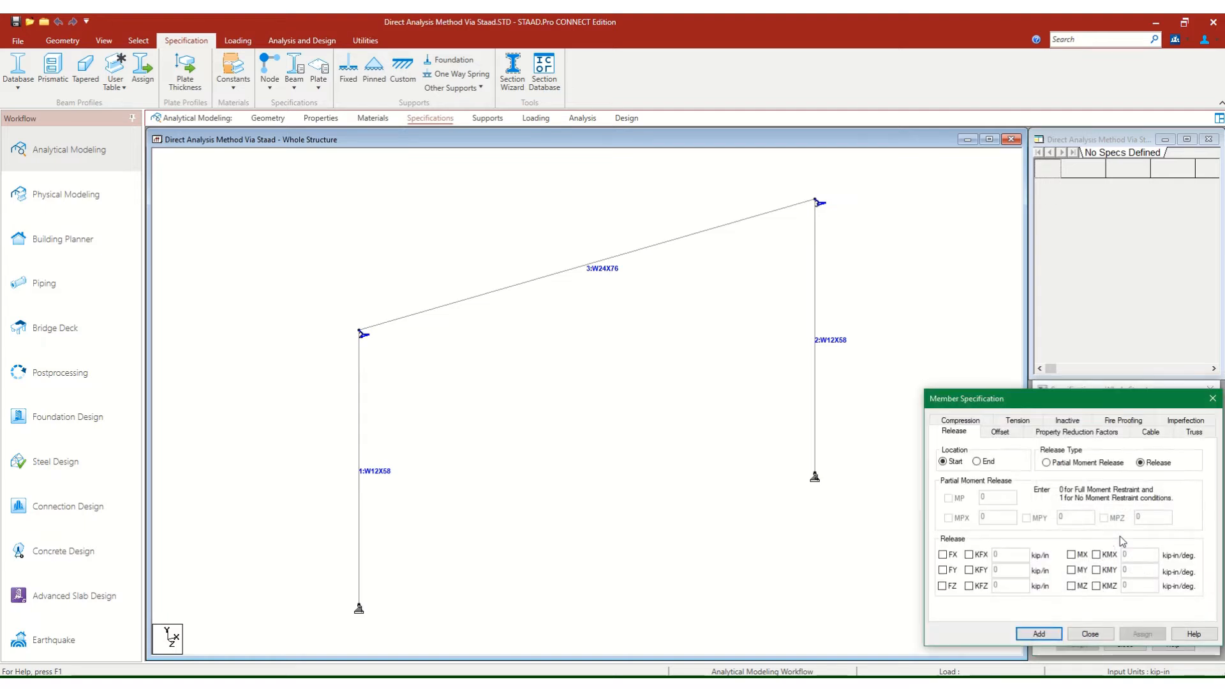
pyautogui.moveTo(1085, 402); pyautogui.dragTo(834, 324)
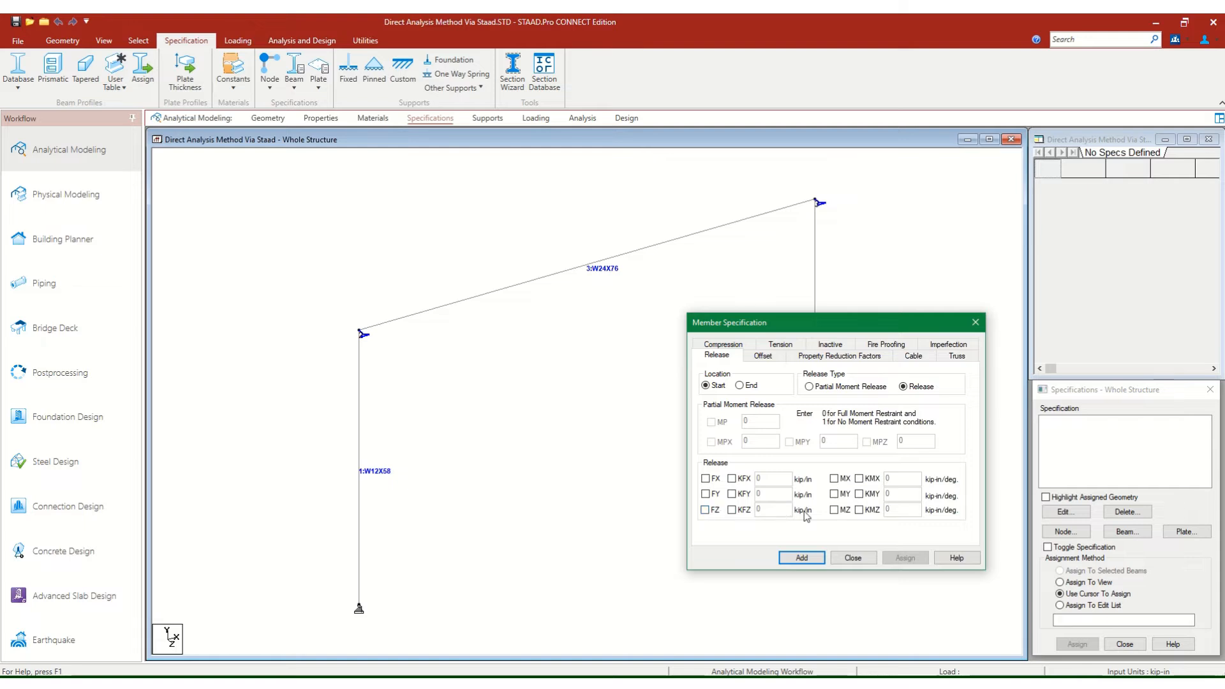
pyautogui.click(852, 388)
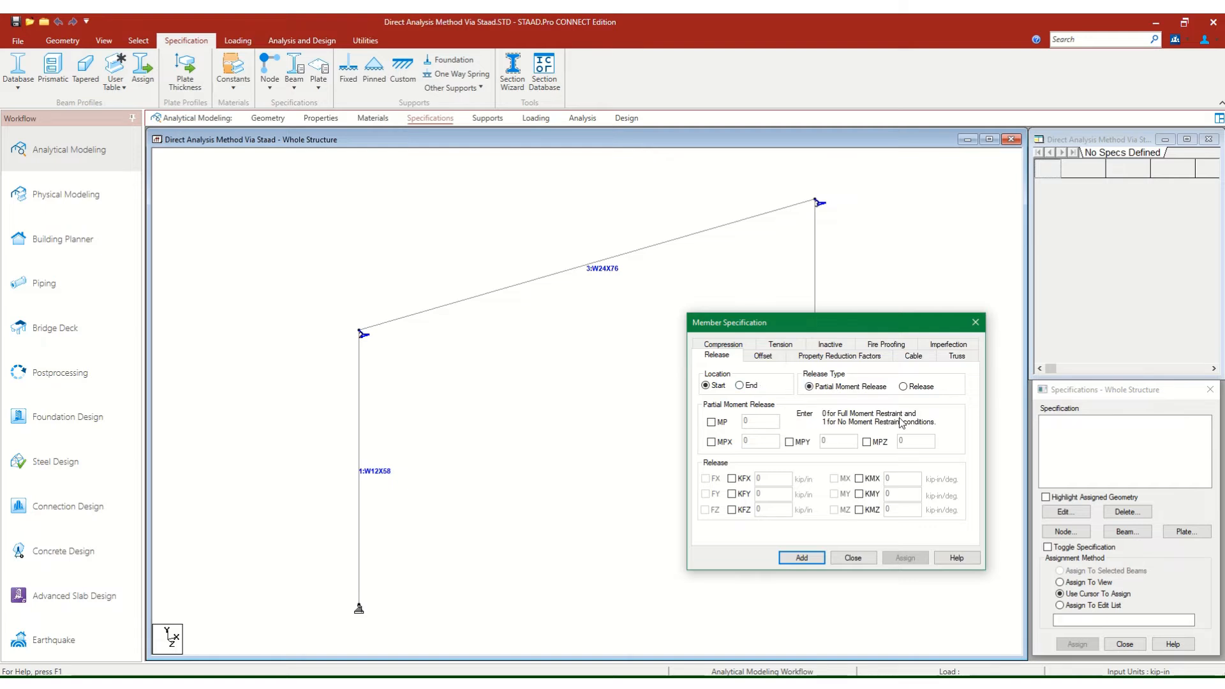
pyautogui.click(946, 357)
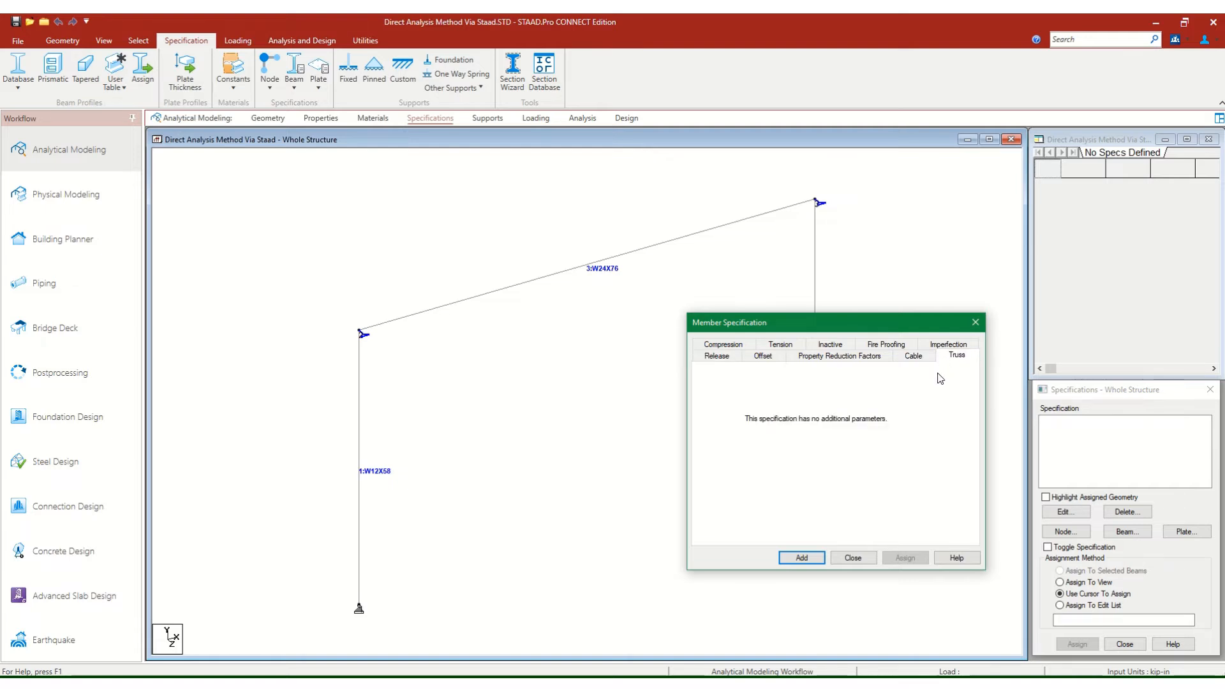
pyautogui.moveTo(877, 323); pyautogui.dragTo(861, 277)
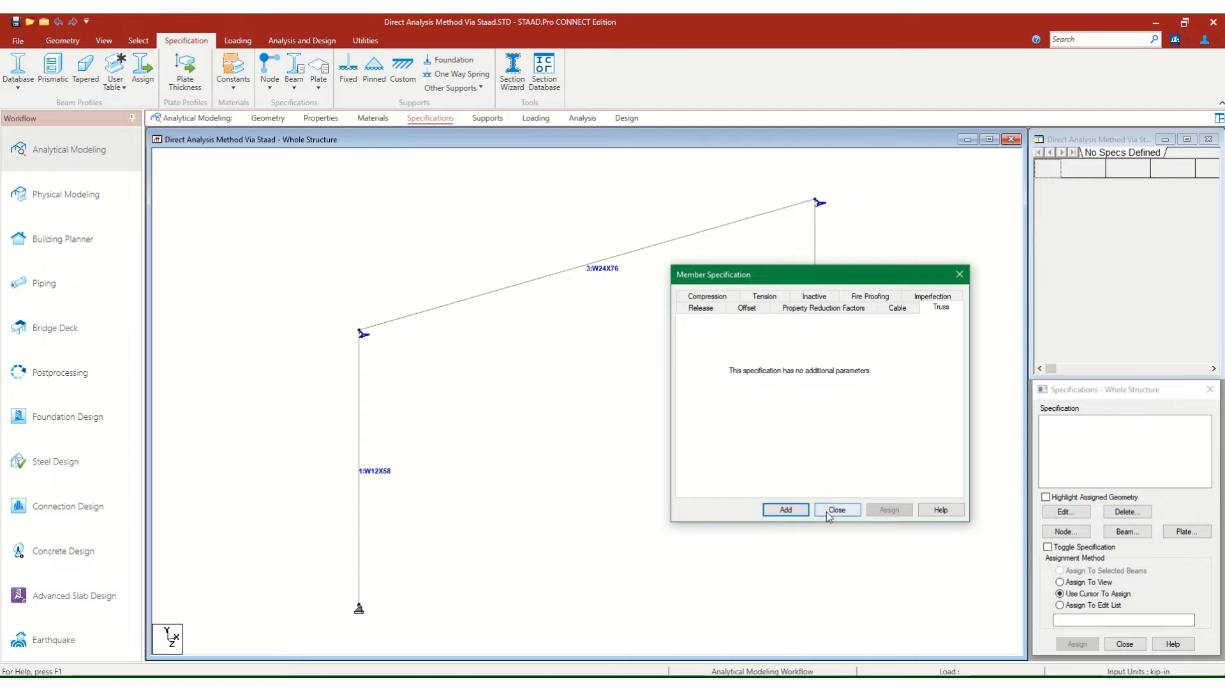
pyautogui.click(685, 312)
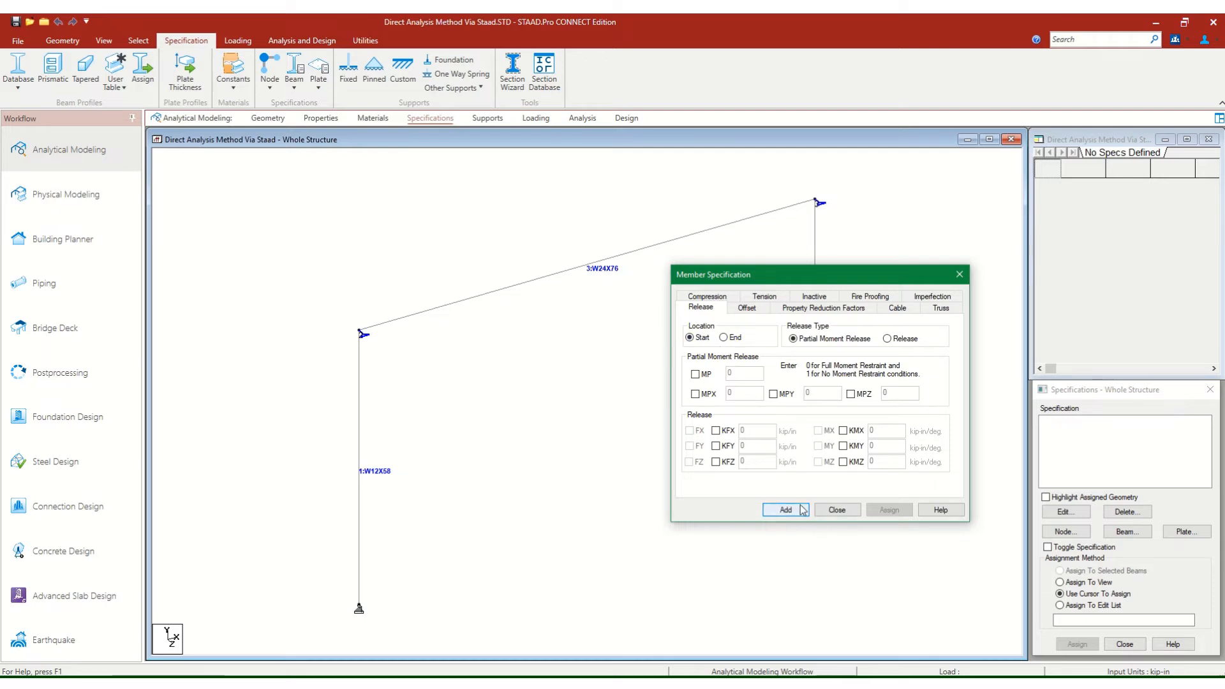
pyautogui.click(837, 510)
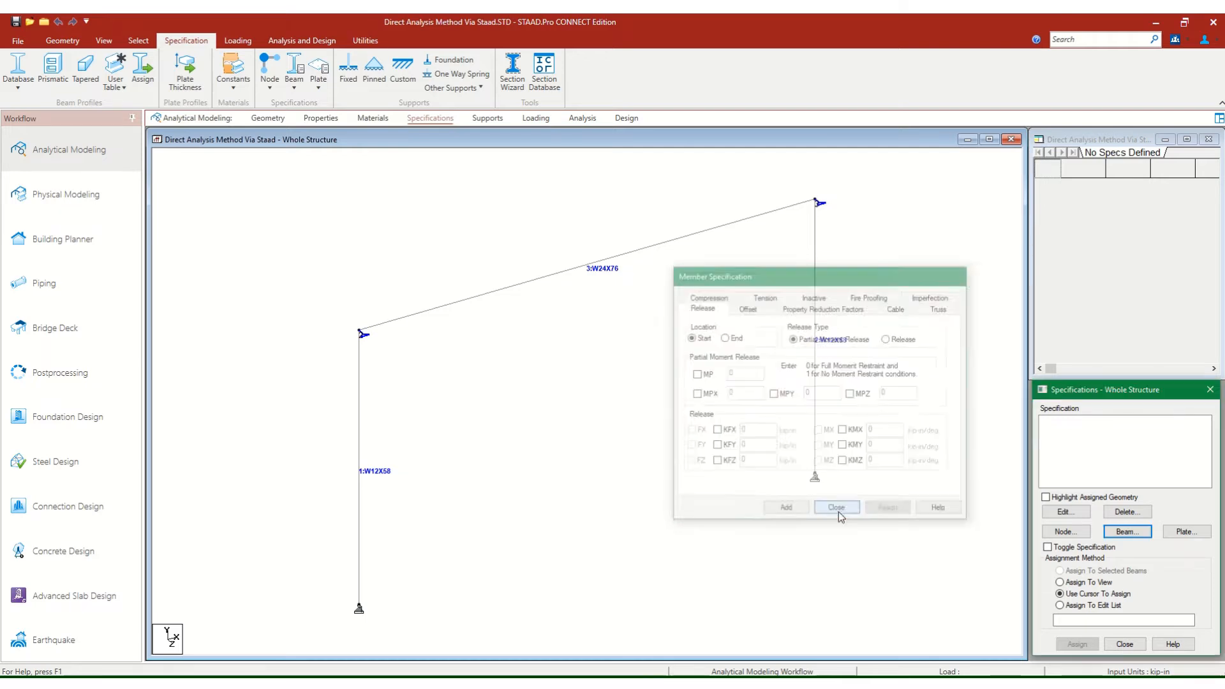
# Save the portal frame model, confirming the save even without new changes.
pyautogui.click(16, 23)
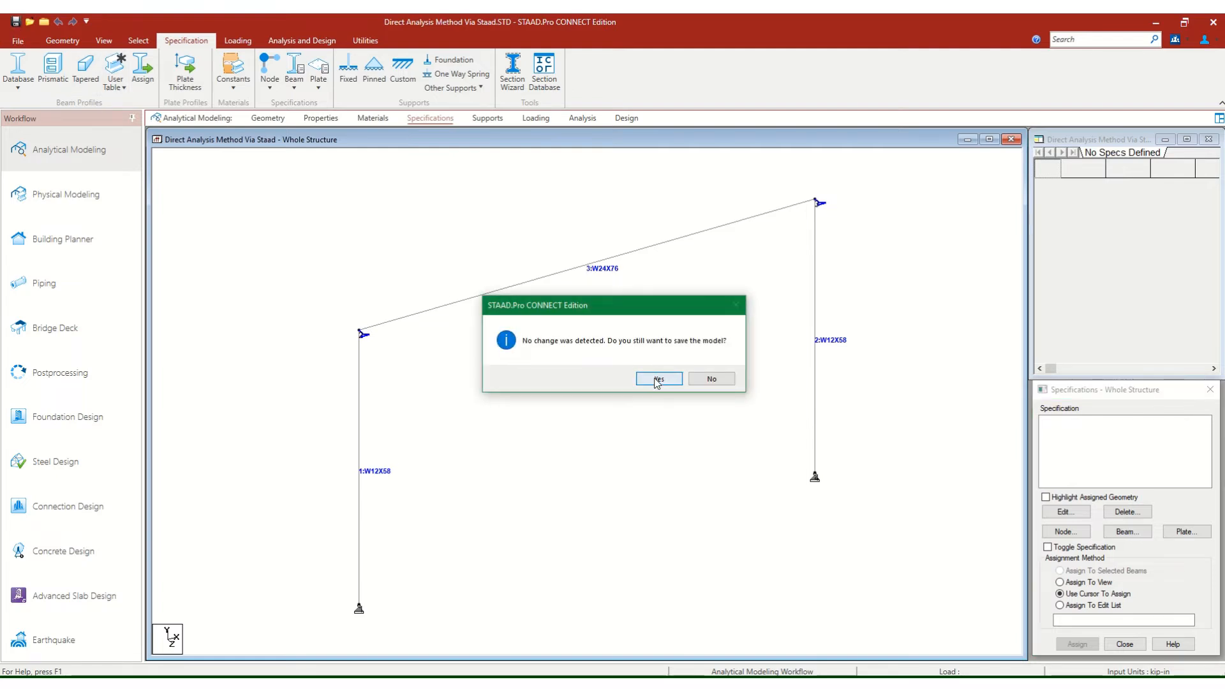
pyautogui.click(654, 377)
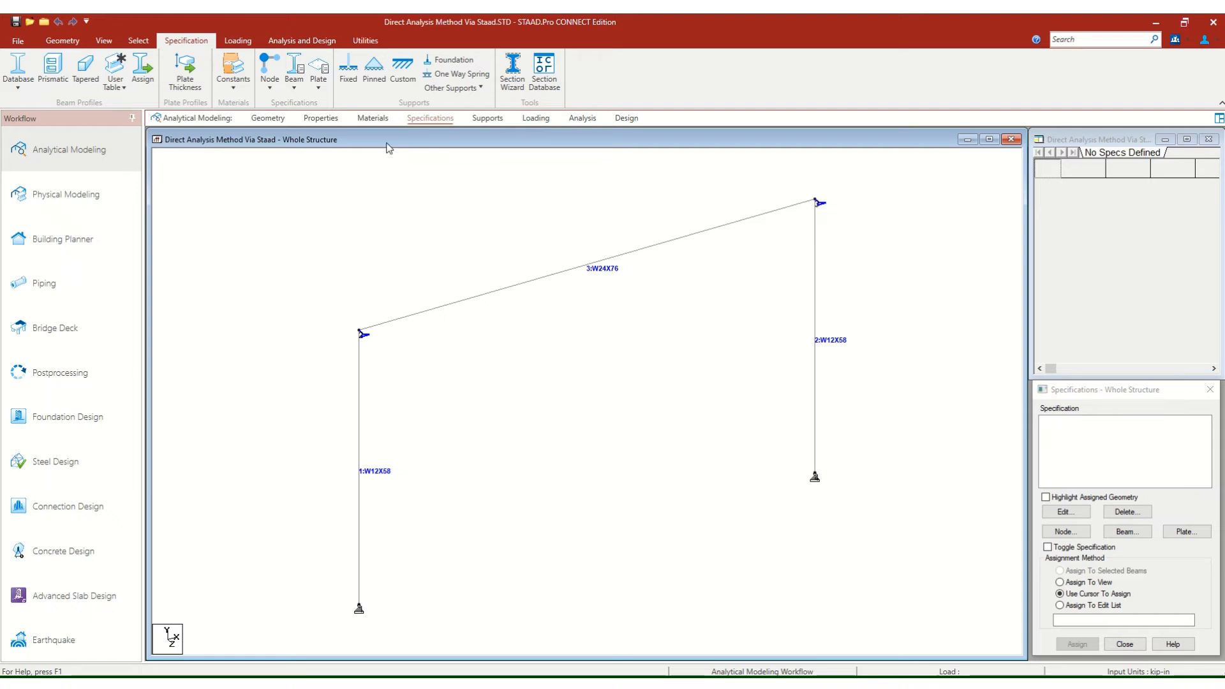
# Open the model's input unit settings for length and force.
pyautogui.click(68, 40)
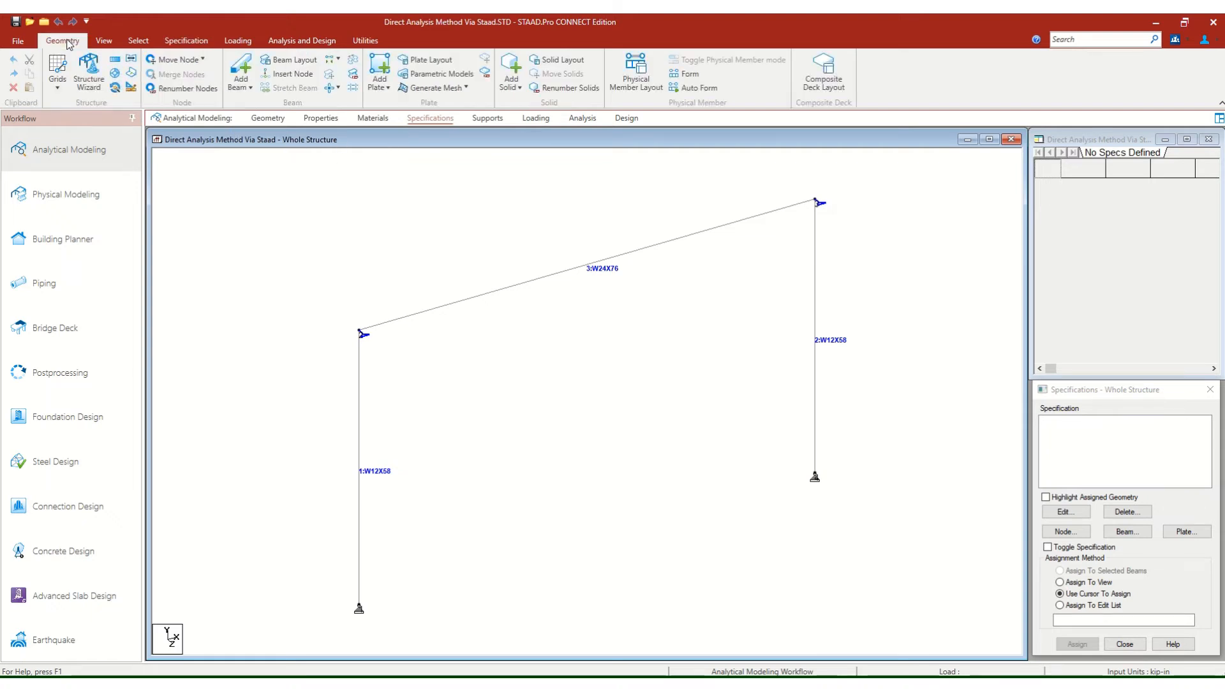
pyautogui.click(131, 87)
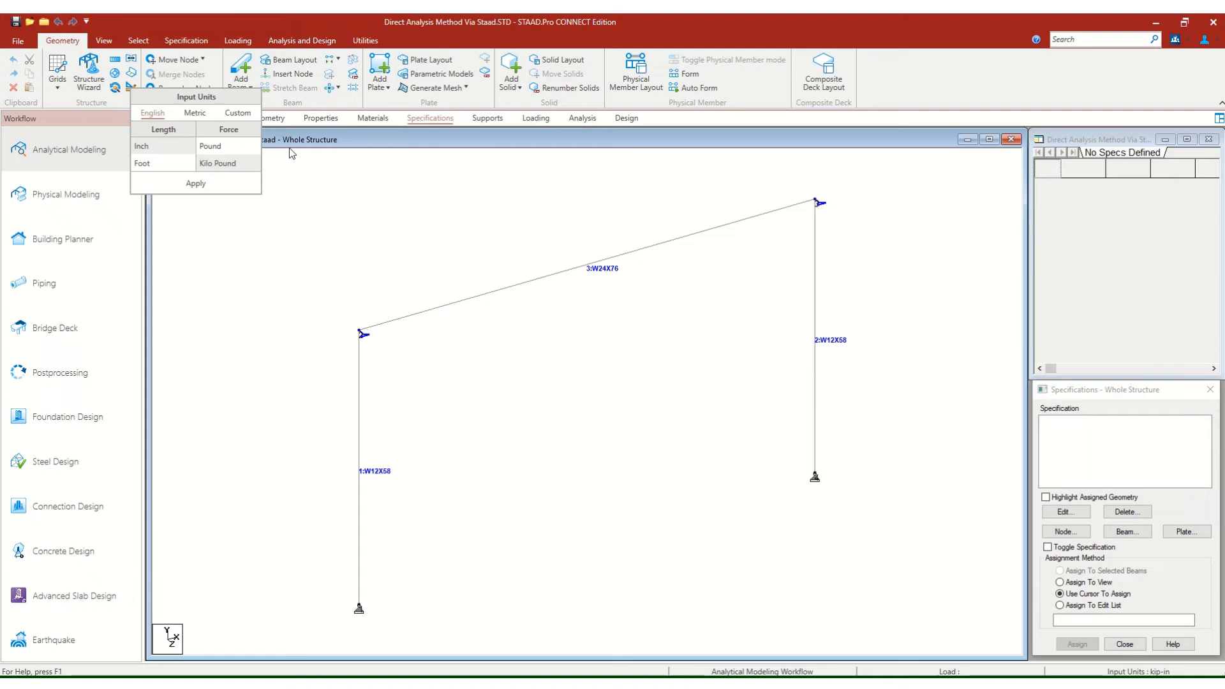
# Leave the unit settings unchanged and add primary load case 1 titled Vertical with loading type None.
pyautogui.click(369, 148)
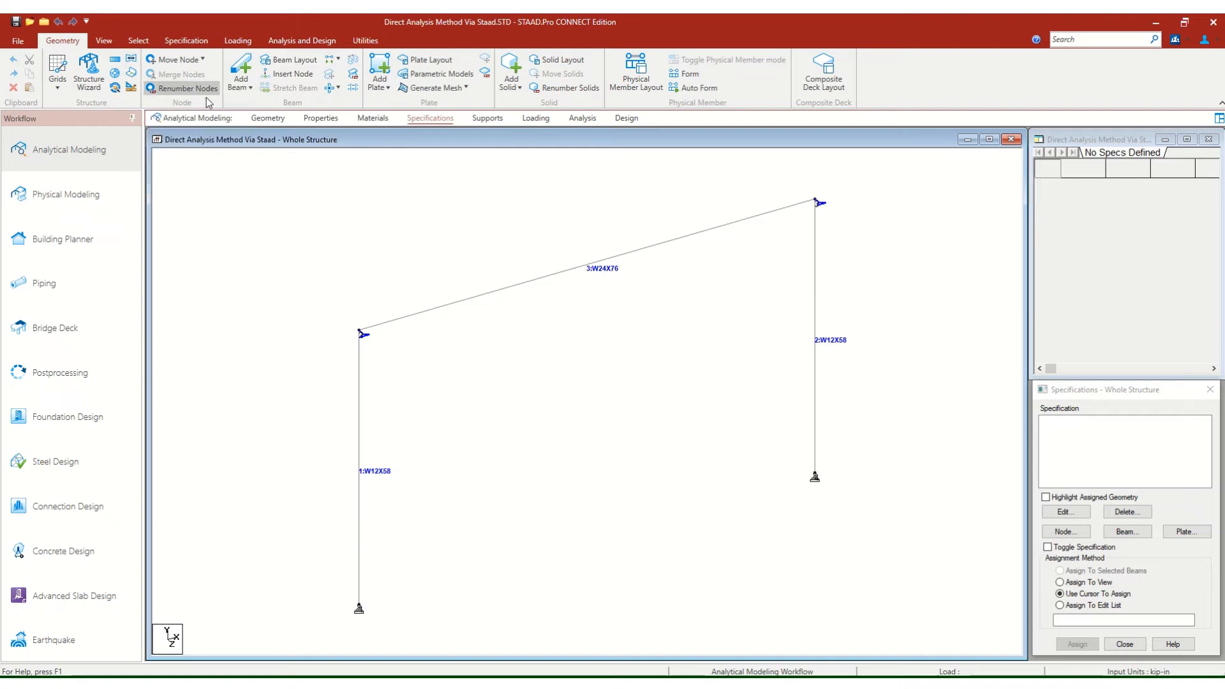
pyautogui.click(530, 120)
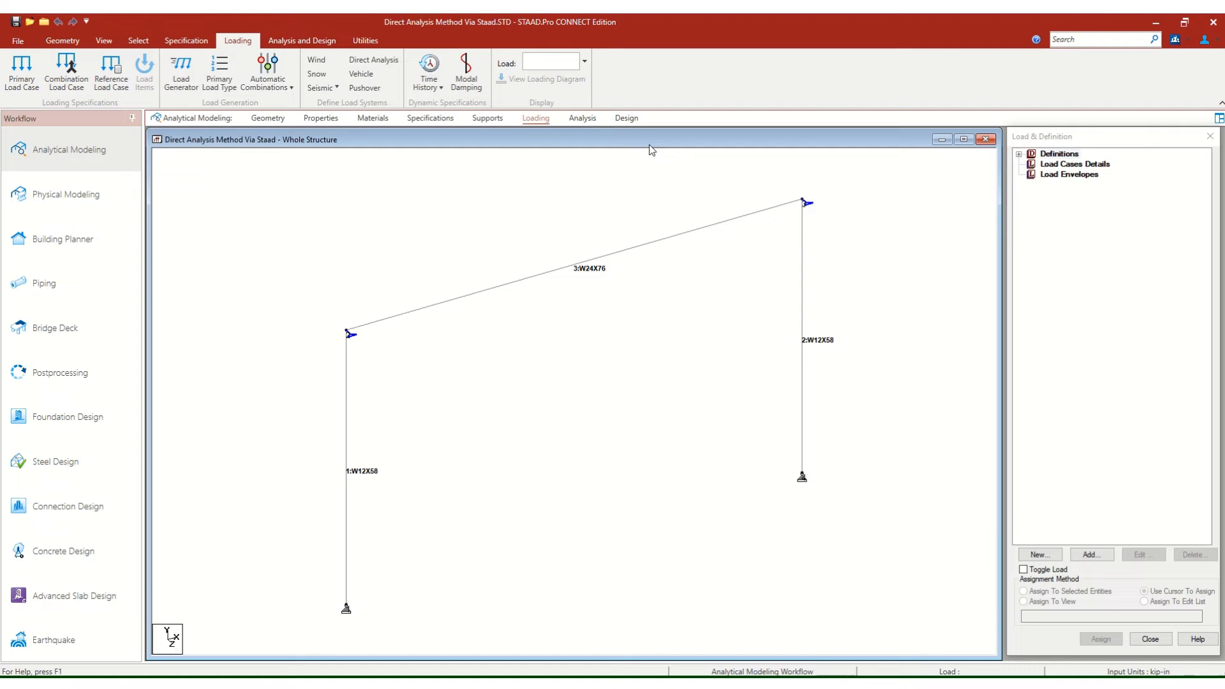
pyautogui.click(1043, 168)
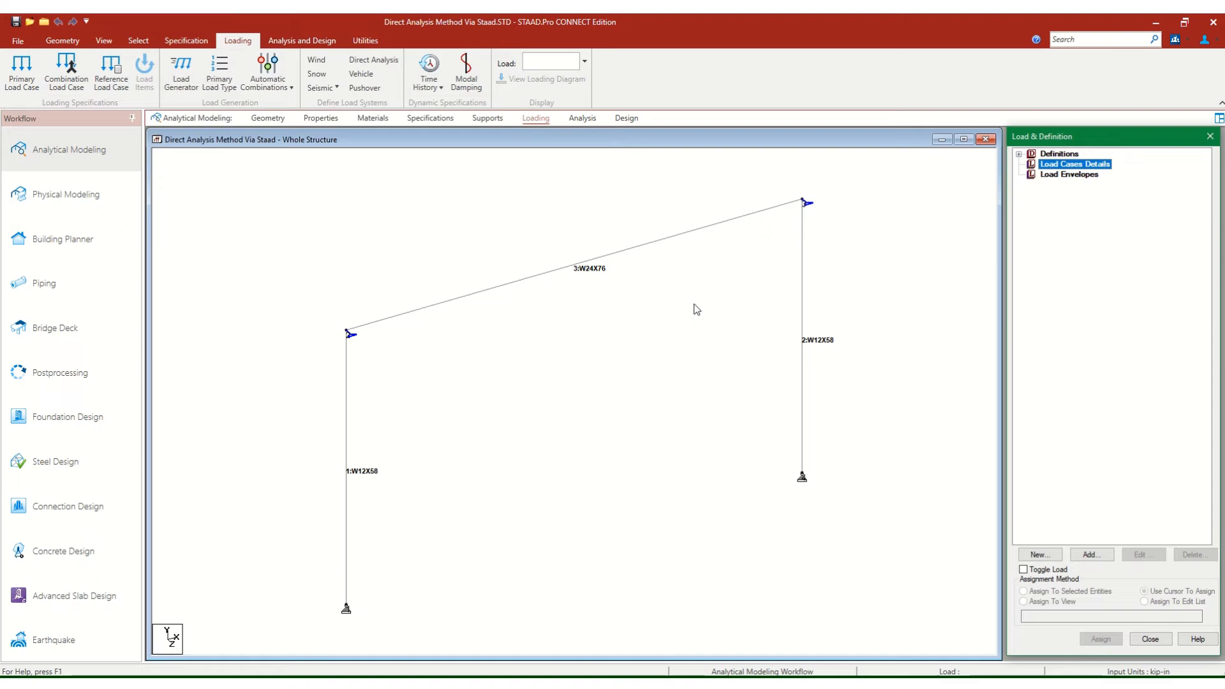
pyautogui.click(1090, 555)
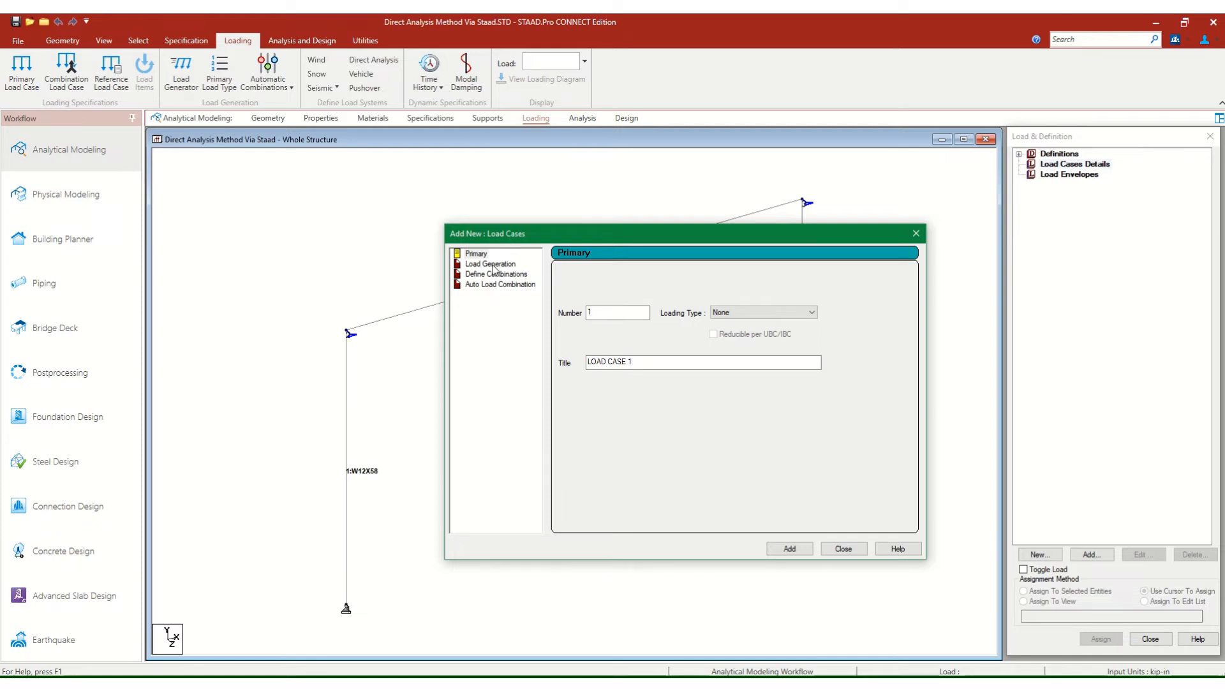
pyautogui.moveTo(646, 362); pyautogui.dragTo(418, 346)
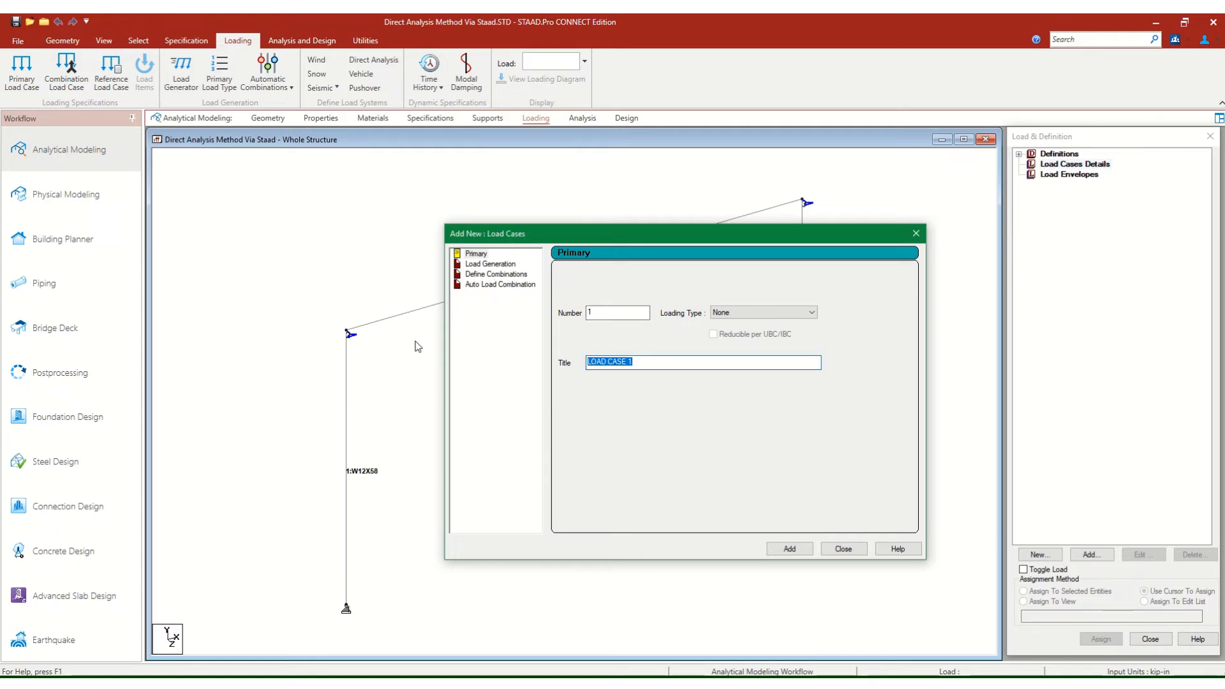
pyautogui.write('v')
pyautogui.press('BackSpace')
pyautogui.click(750, 313)
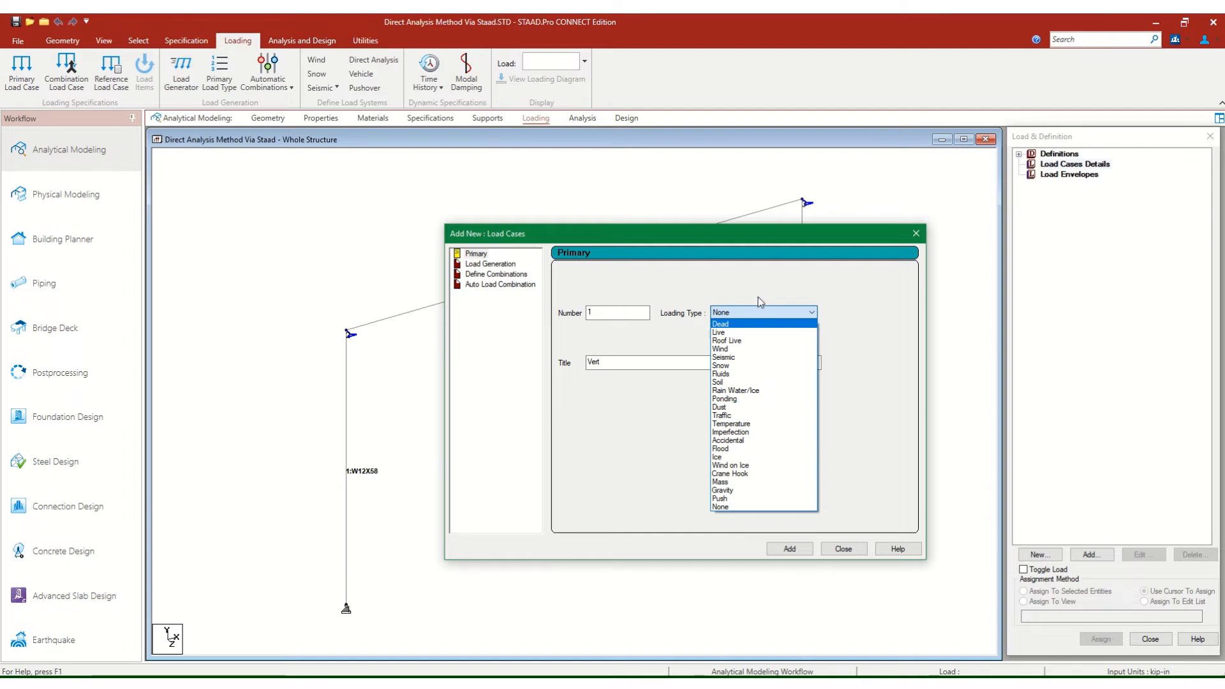
pyautogui.click(725, 507)
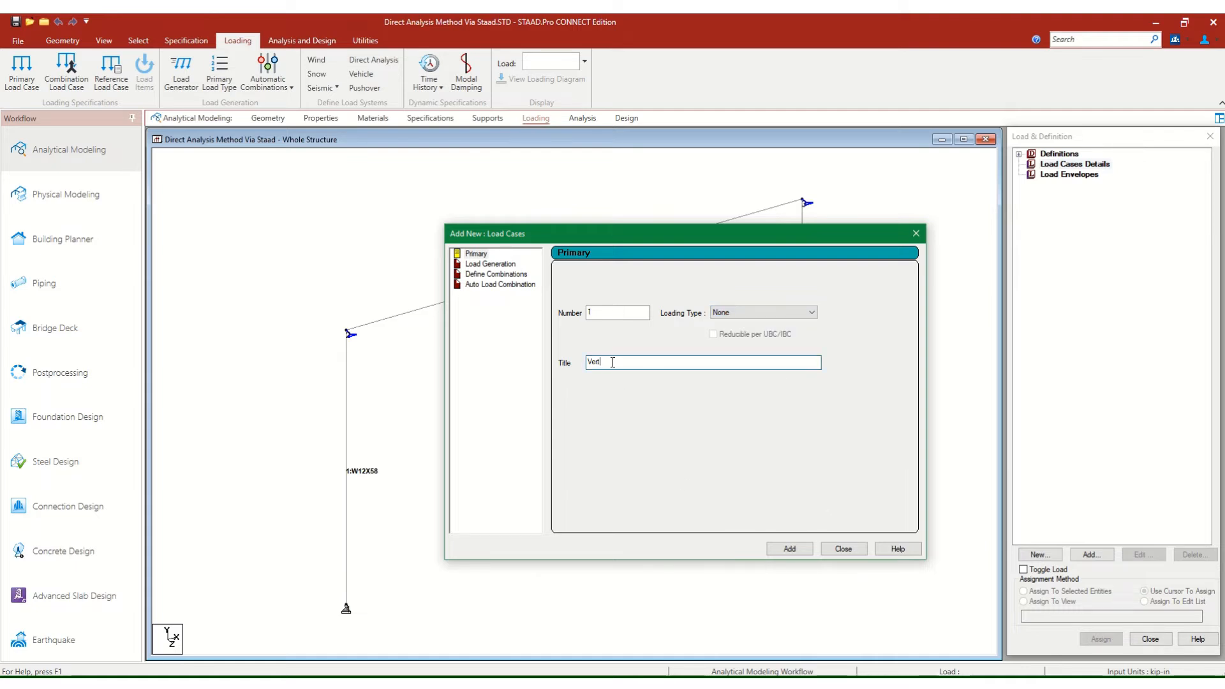
pyautogui.write('ical')
pyautogui.click(791, 549)
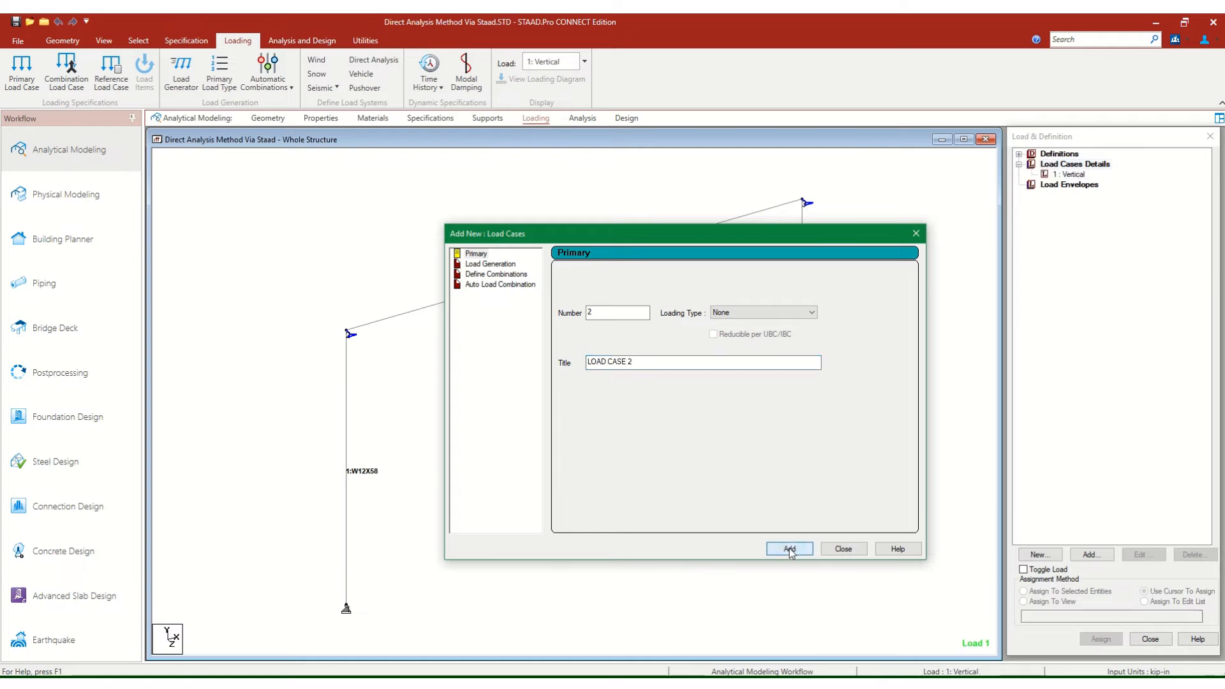
# Add primary load case 2 titled Horizontal with loading type None and finish creating load cases.
pyautogui.click(636, 366)
pyautogui.moveTo(636, 366); pyautogui.dragTo(453, 370)
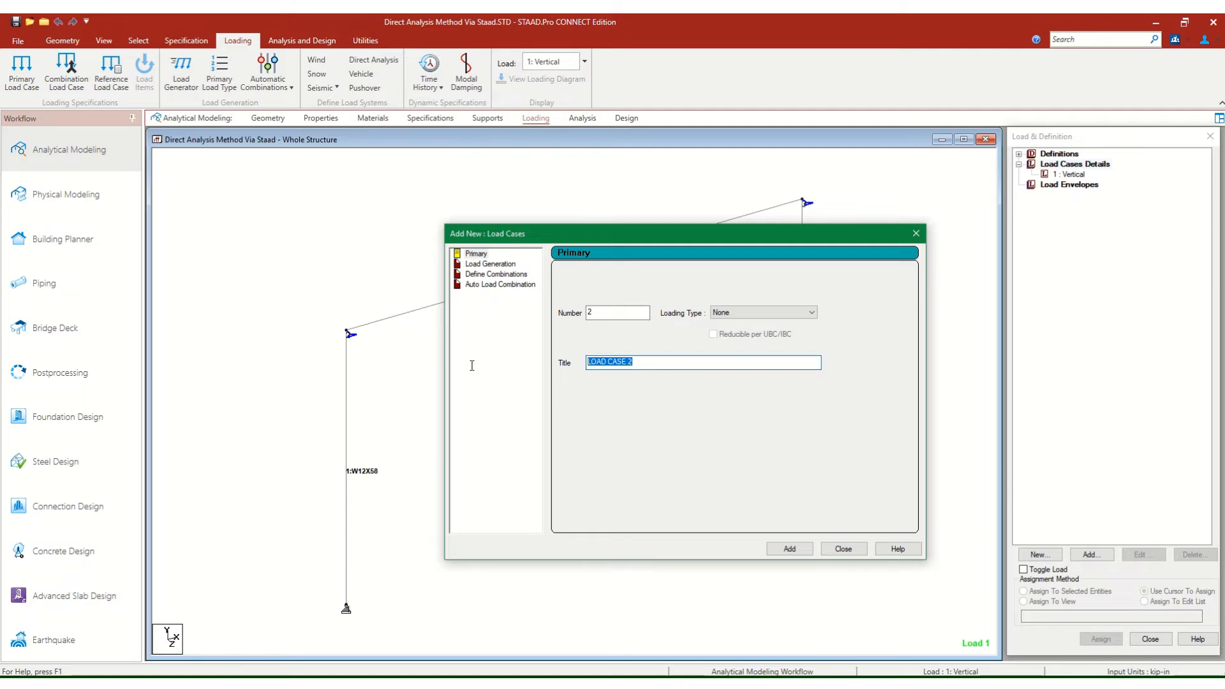
pyautogui.write('hontal')
pyautogui.click(790, 549)
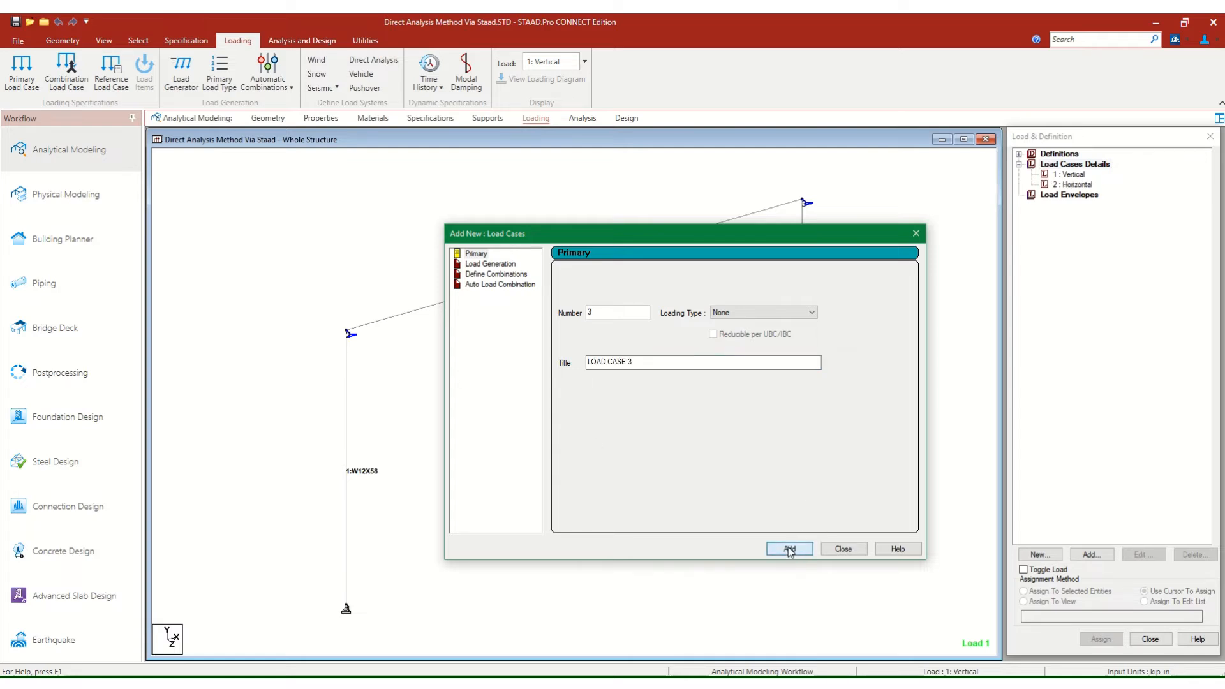
pyautogui.click(832, 550)
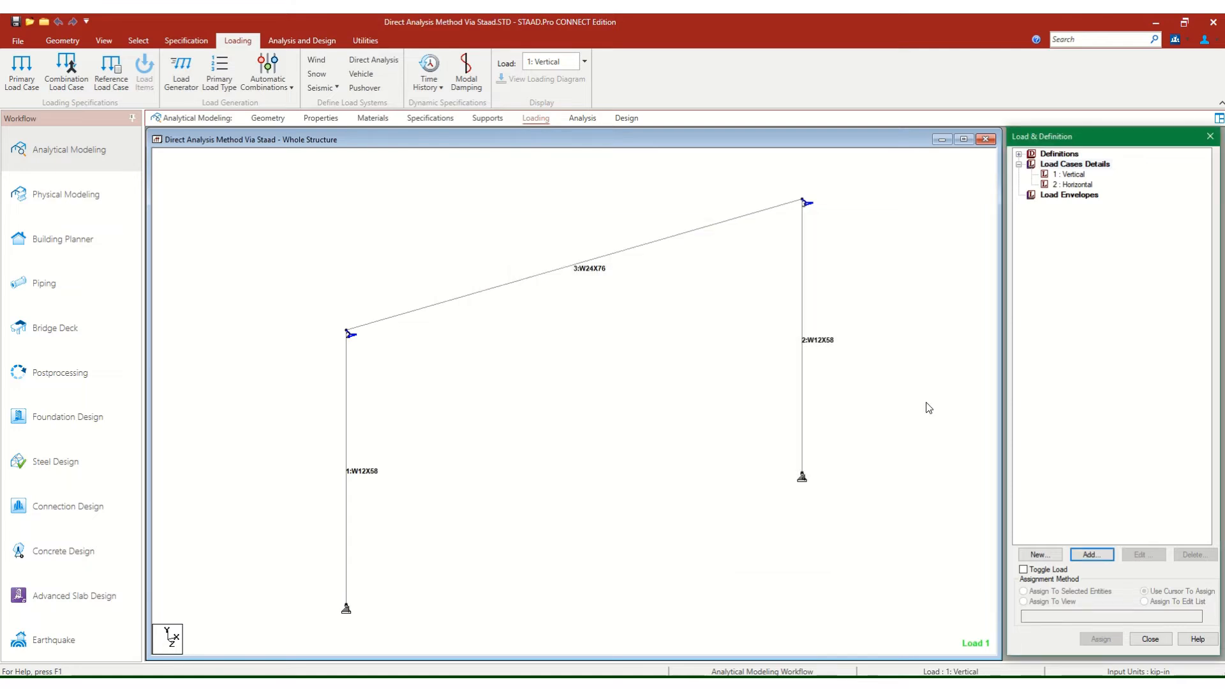
# Start a nodal load item for the Vertical load case and select its Fy force value for editing.
pyautogui.click(1074, 175)
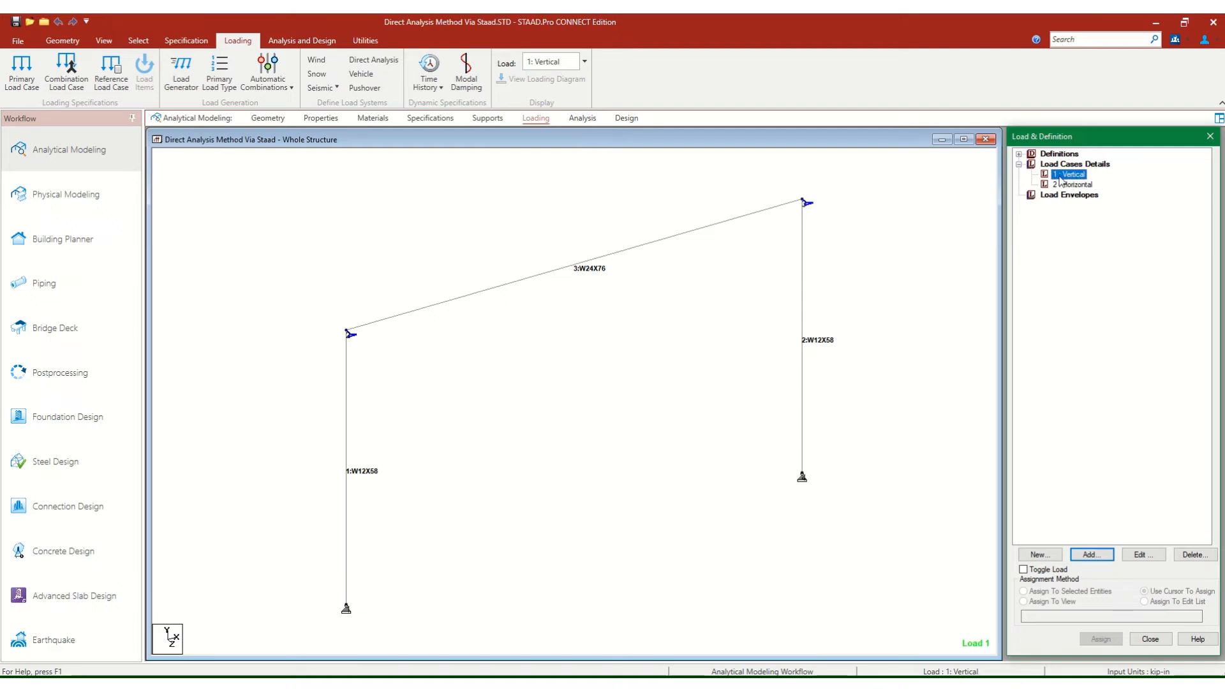
pyautogui.click(1092, 555)
pyautogui.click(821, 508)
pyautogui.press('Return')
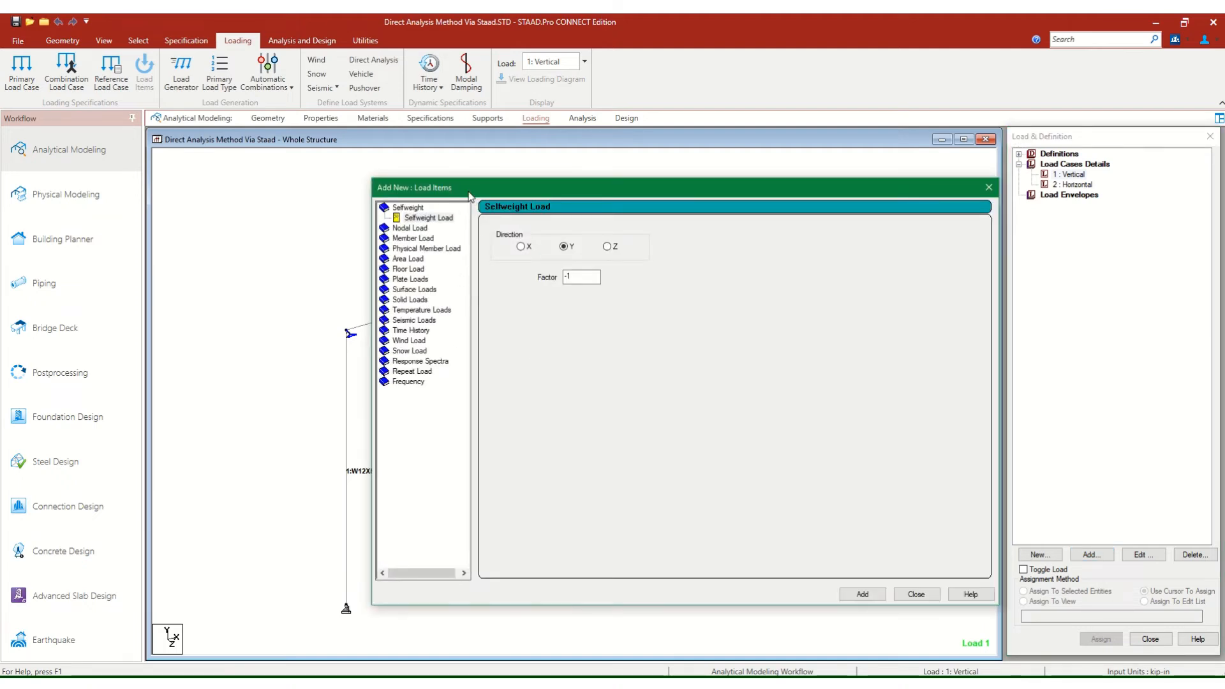
pyautogui.moveTo(468, 192); pyautogui.dragTo(412, 140)
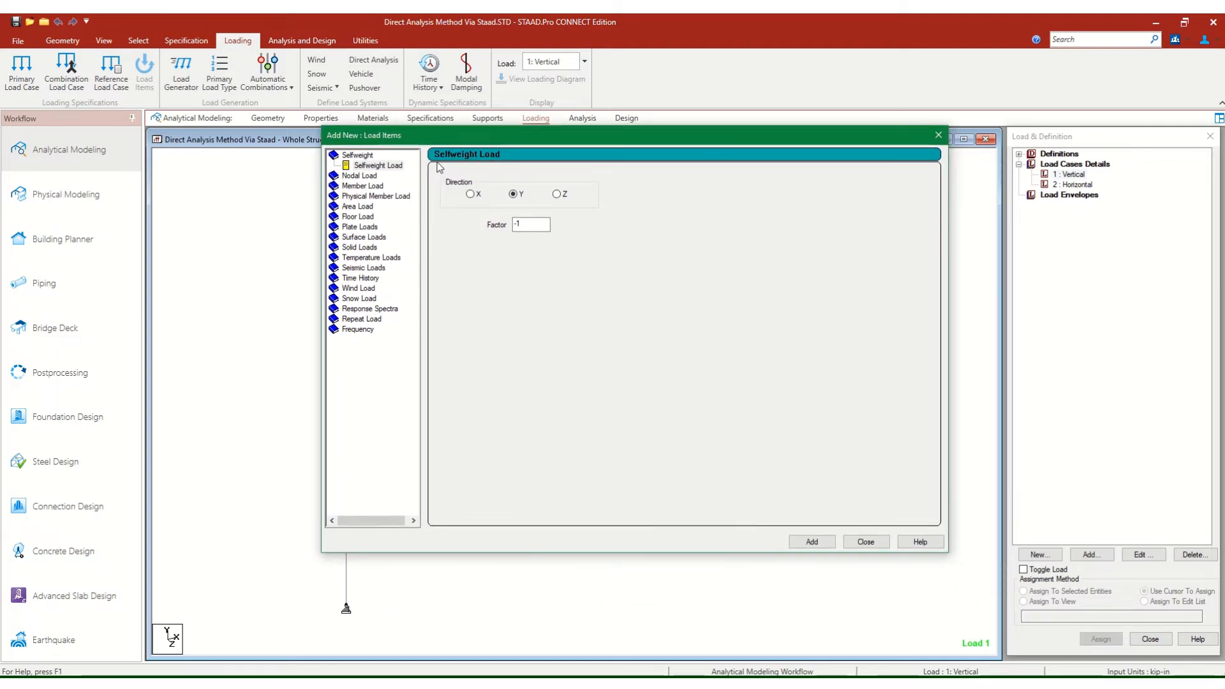
pyautogui.click(356, 177)
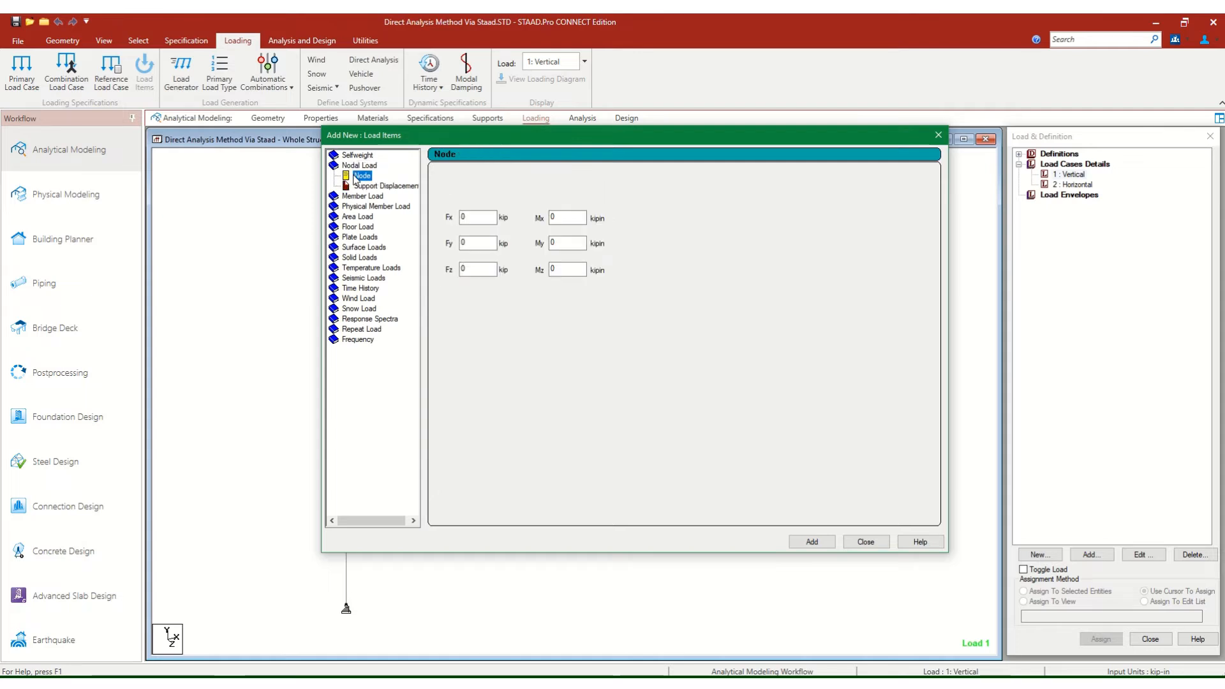
pyautogui.click(475, 246)
pyautogui.doubleClick(474, 246)
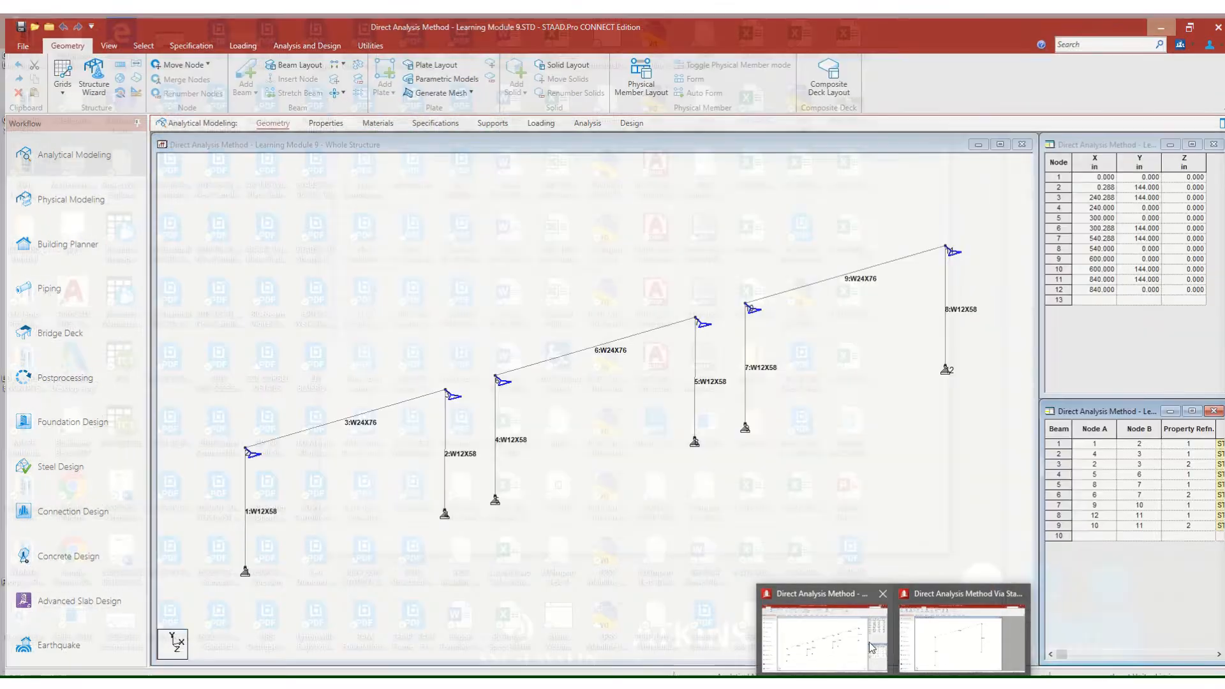
# Switch to the Direct Analysis Method - Learning Module 9 model and examine the loads in its load case QU.
pyautogui.click(871, 648)
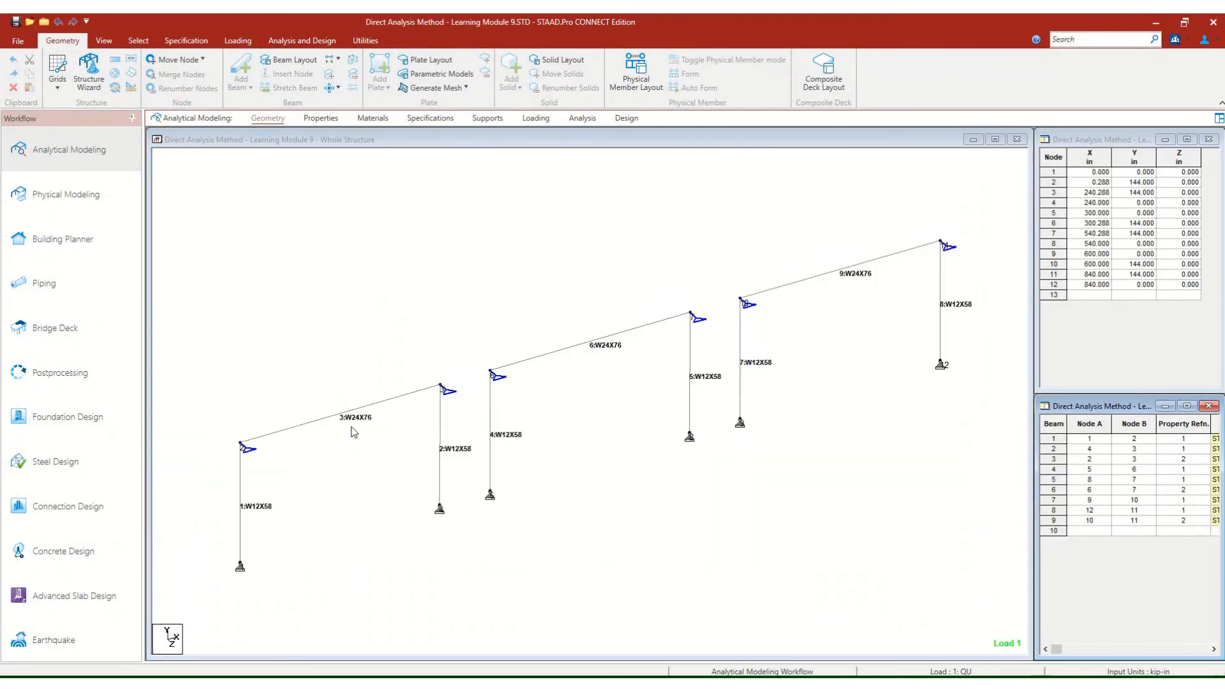
pyautogui.click(535, 119)
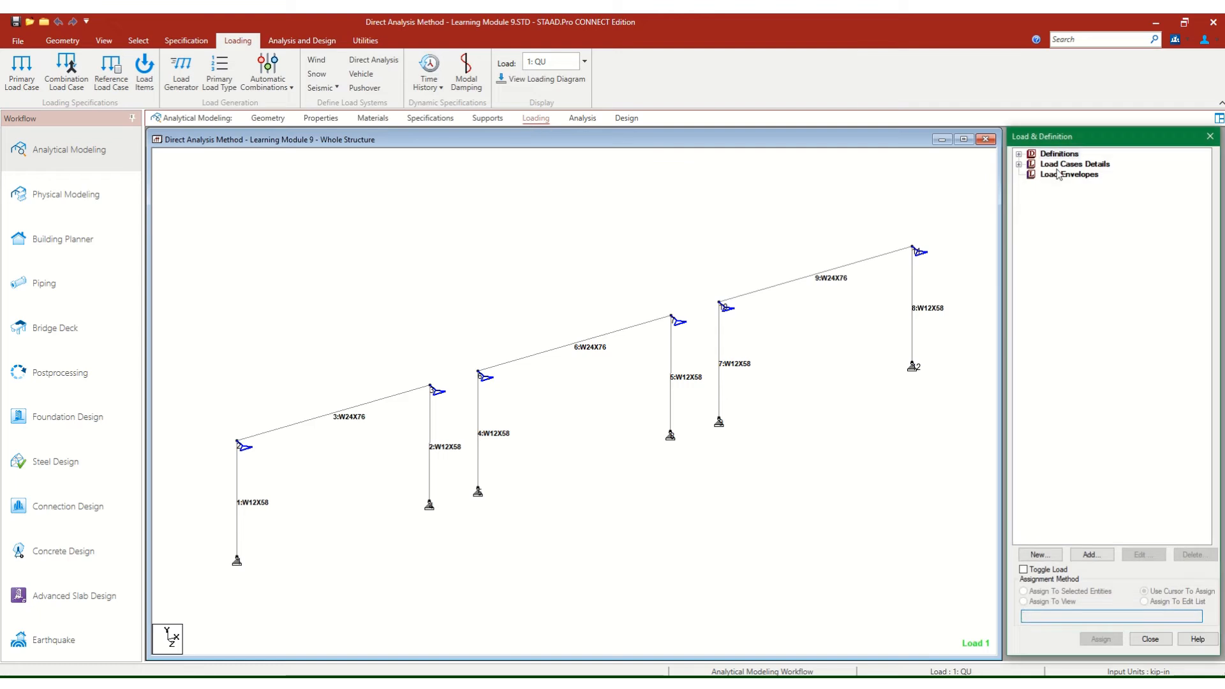
pyautogui.click(1020, 164)
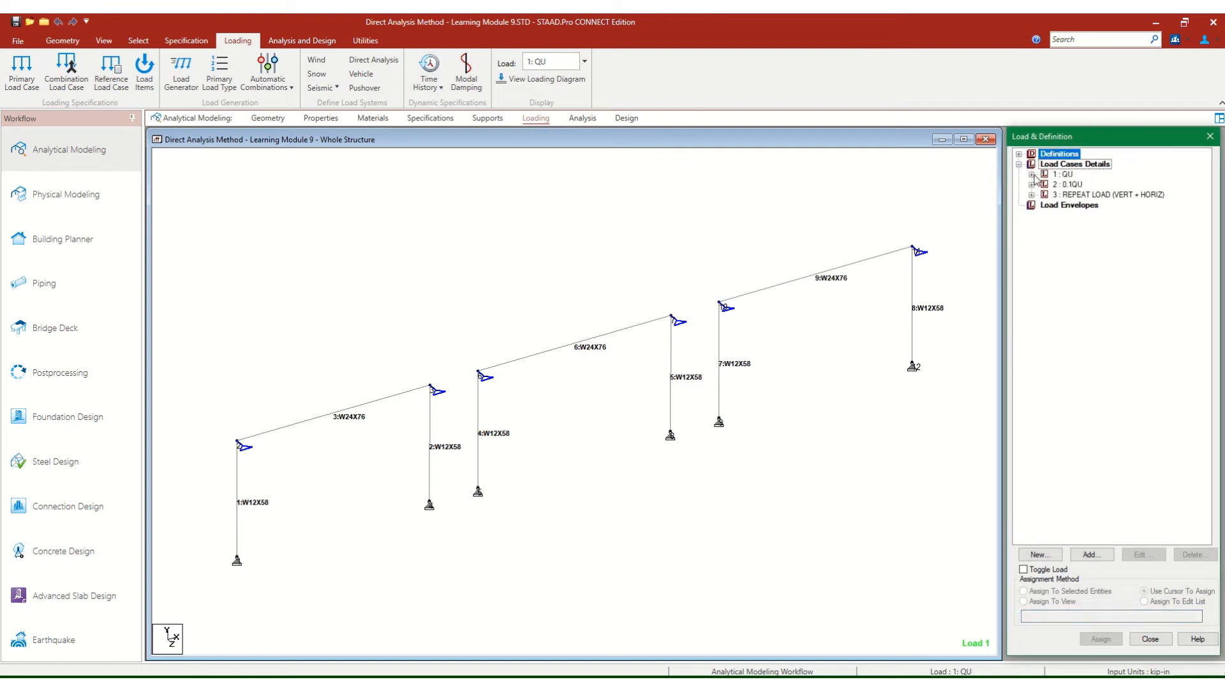
pyautogui.click(1032, 175)
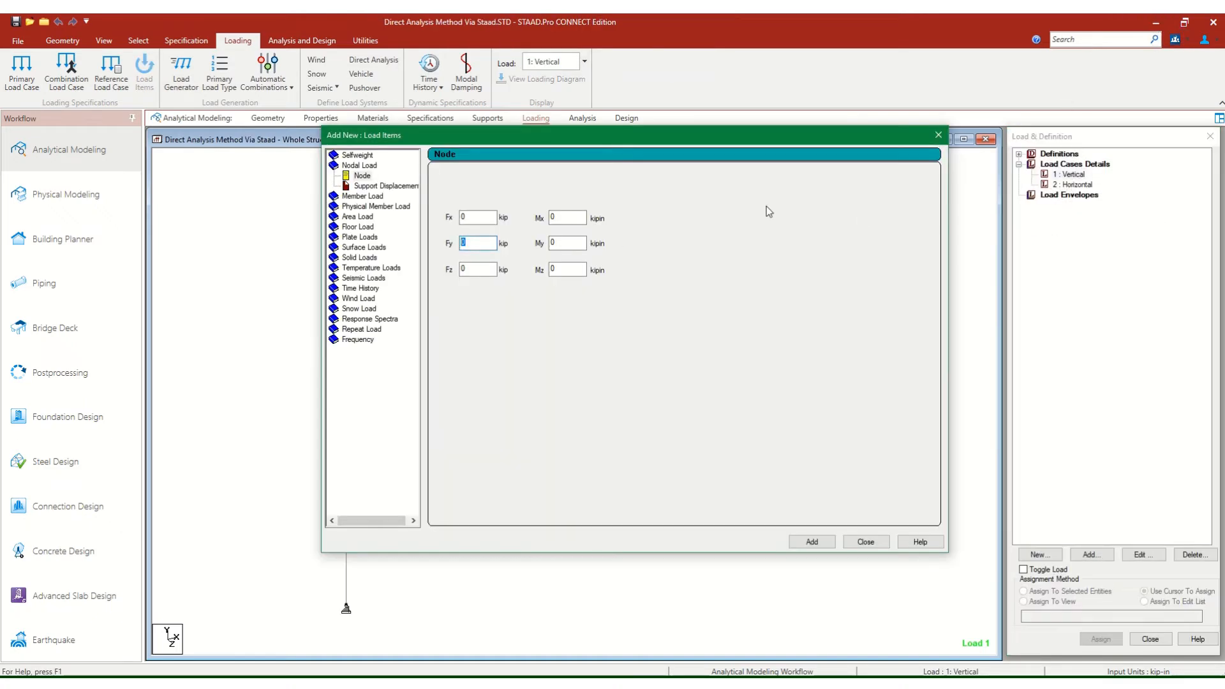
# Add a nodal load with Fy of -130 kip to the Vertical load case.
pyautogui.write('-130')
pyautogui.click(812, 543)
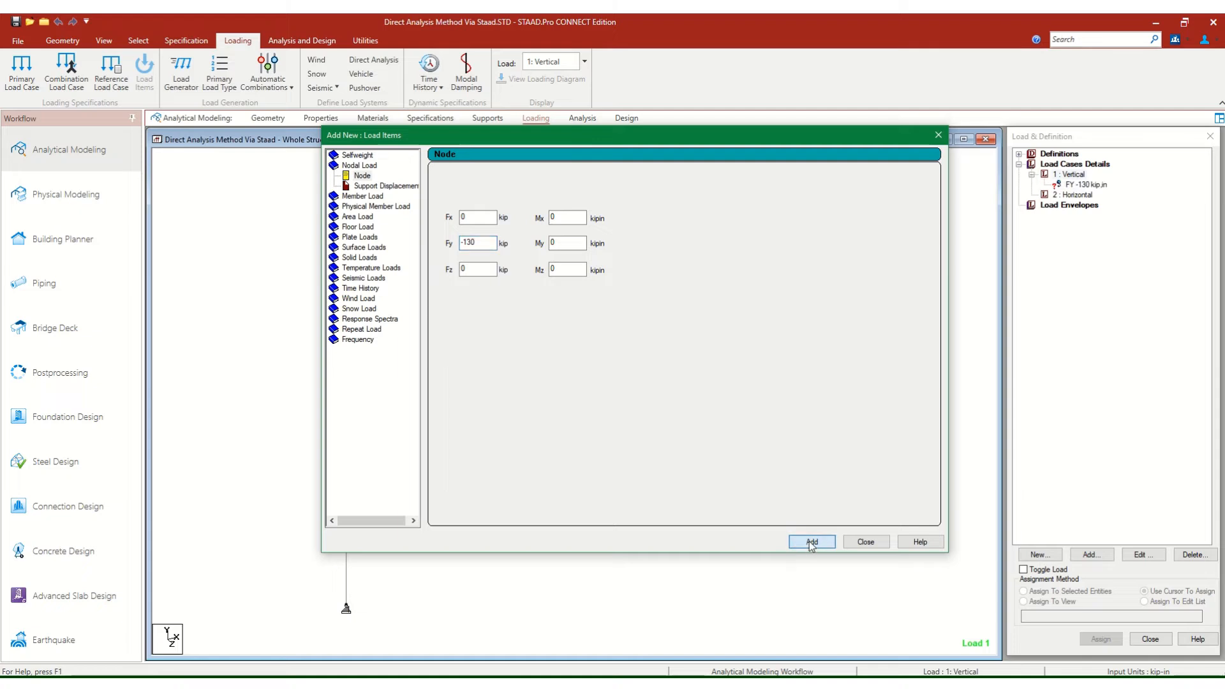
pyautogui.click(872, 546)
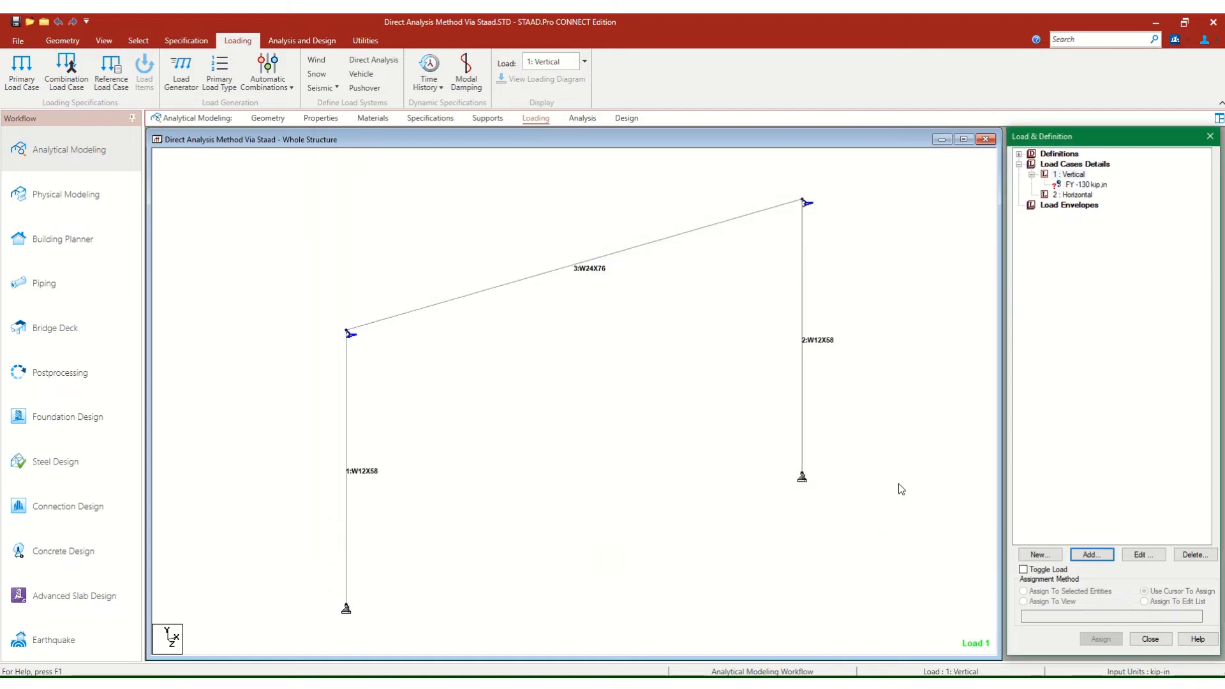
# Assign the FY -130 kip nodal load to nodes 2 and 3 at the column tops and end the assignment.
pyautogui.click(1096, 186)
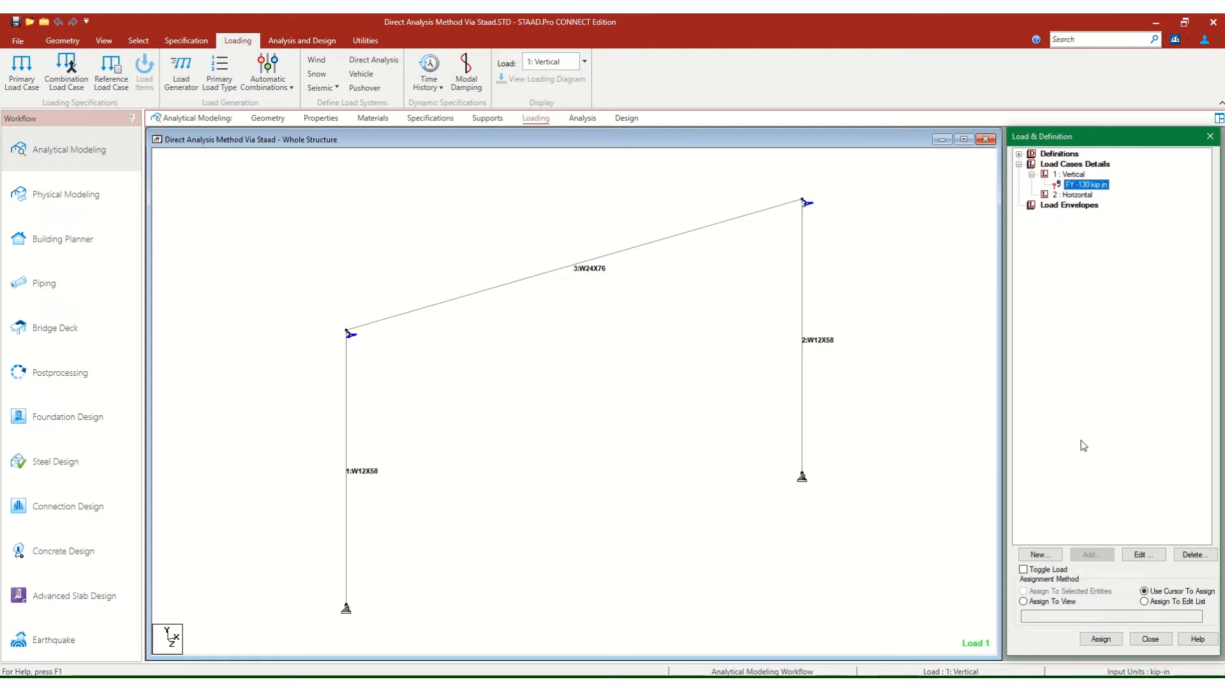
pyautogui.click(1102, 639)
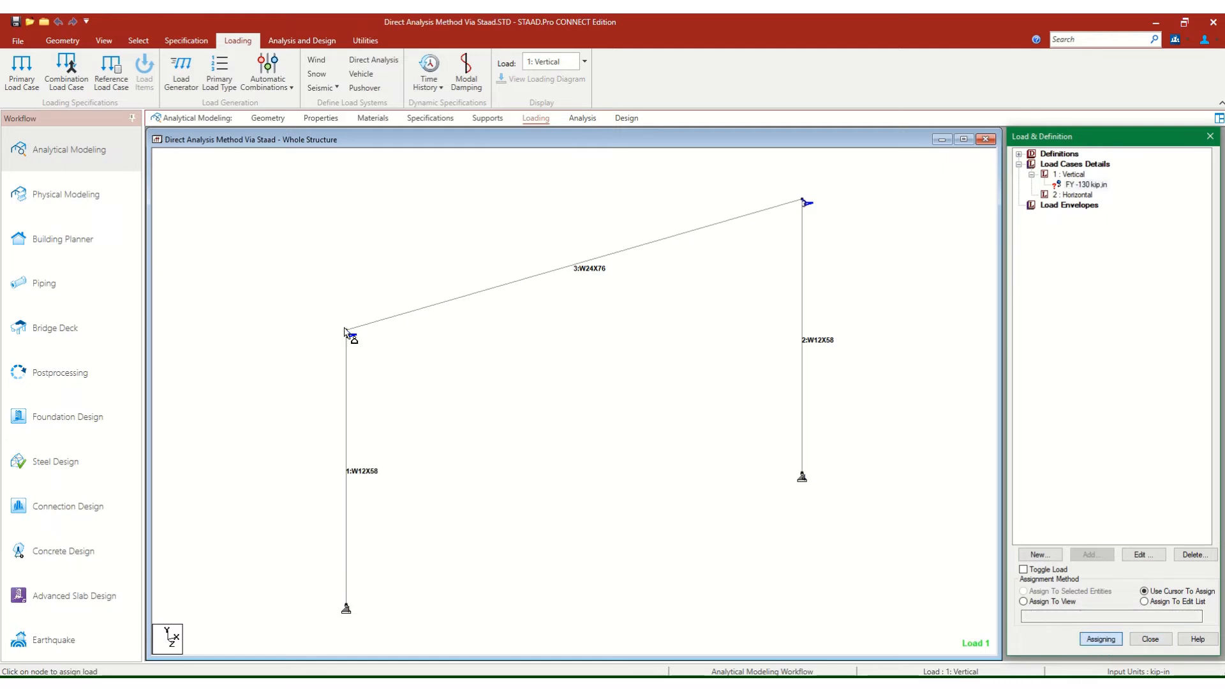
pyautogui.click(347, 330)
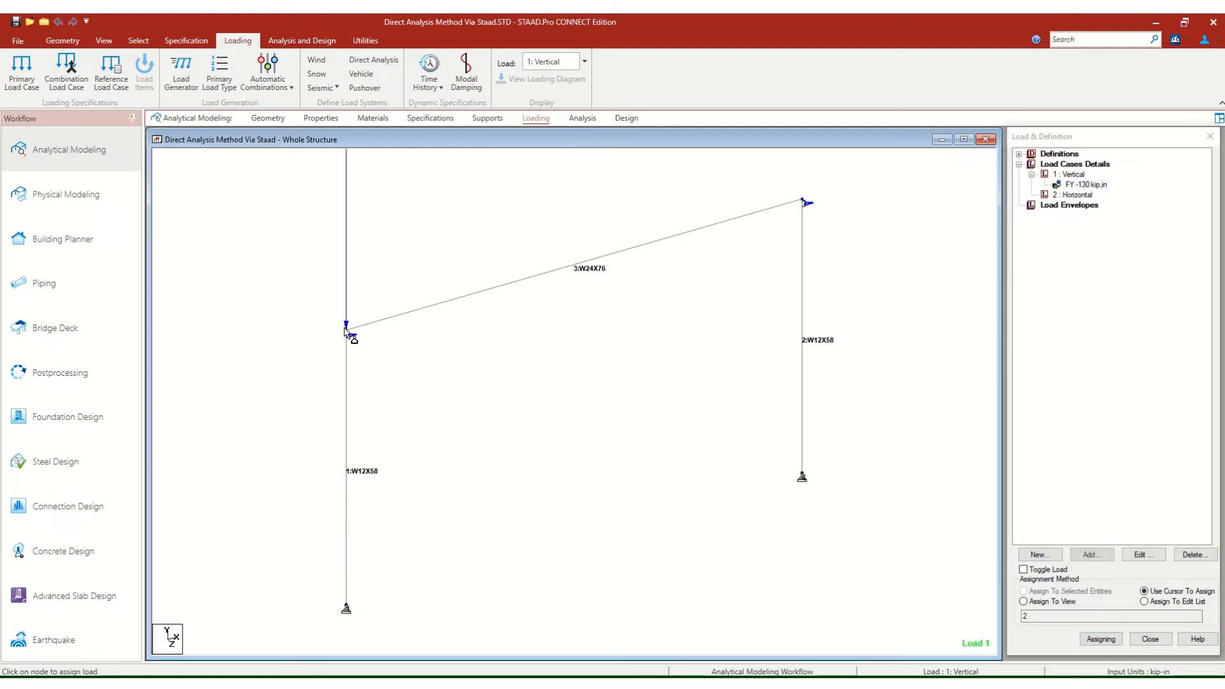
pyautogui.click(803, 200)
pyautogui.rightClick(757, 272)
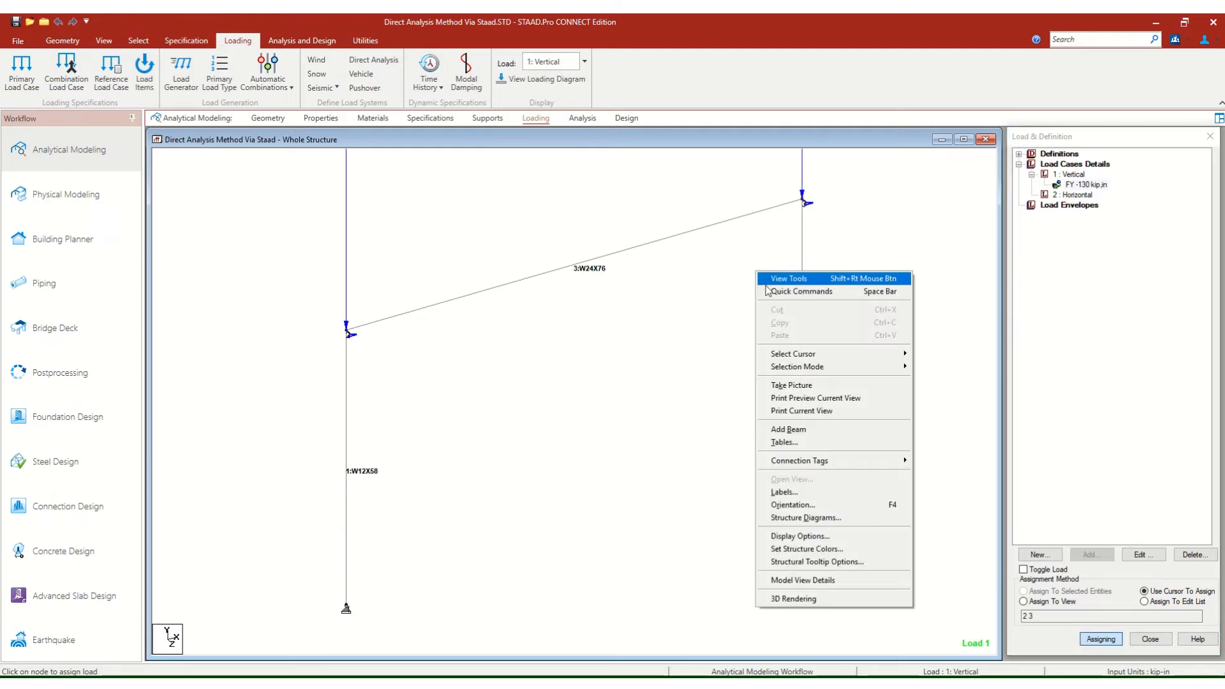
pyautogui.click(771, 278)
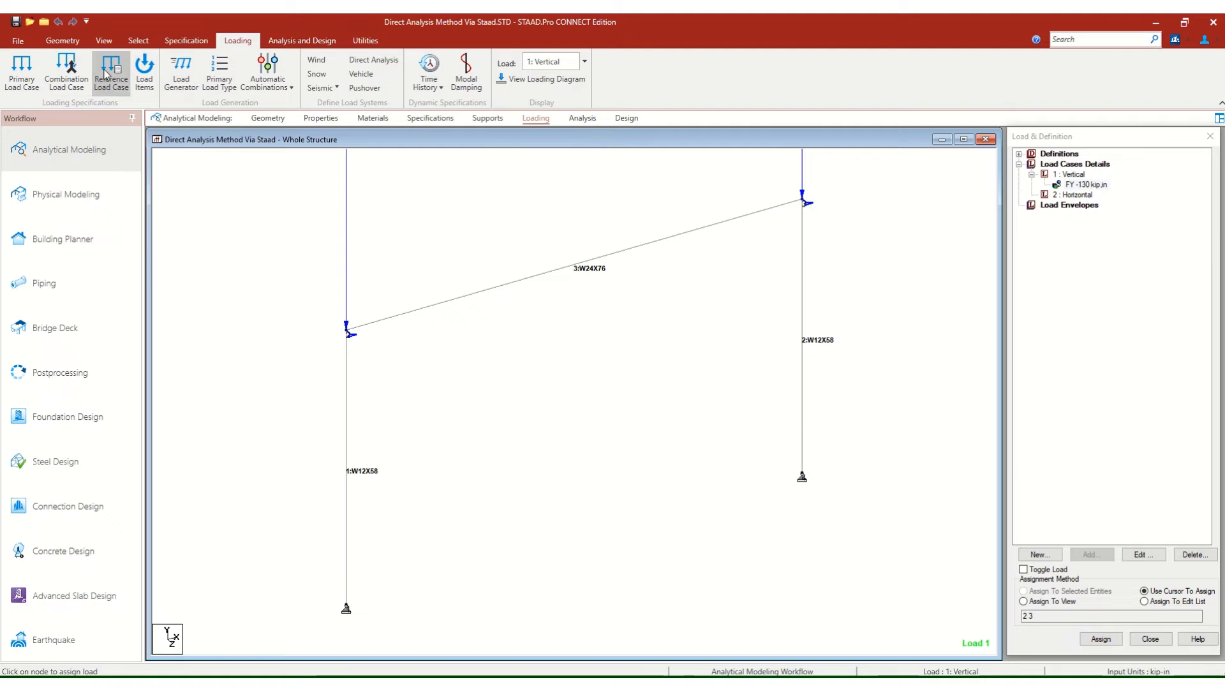
# Show the portal frame in front view, reduced and repositioned to leave room above the beam for the vertical loads.
pyautogui.click(63, 40)
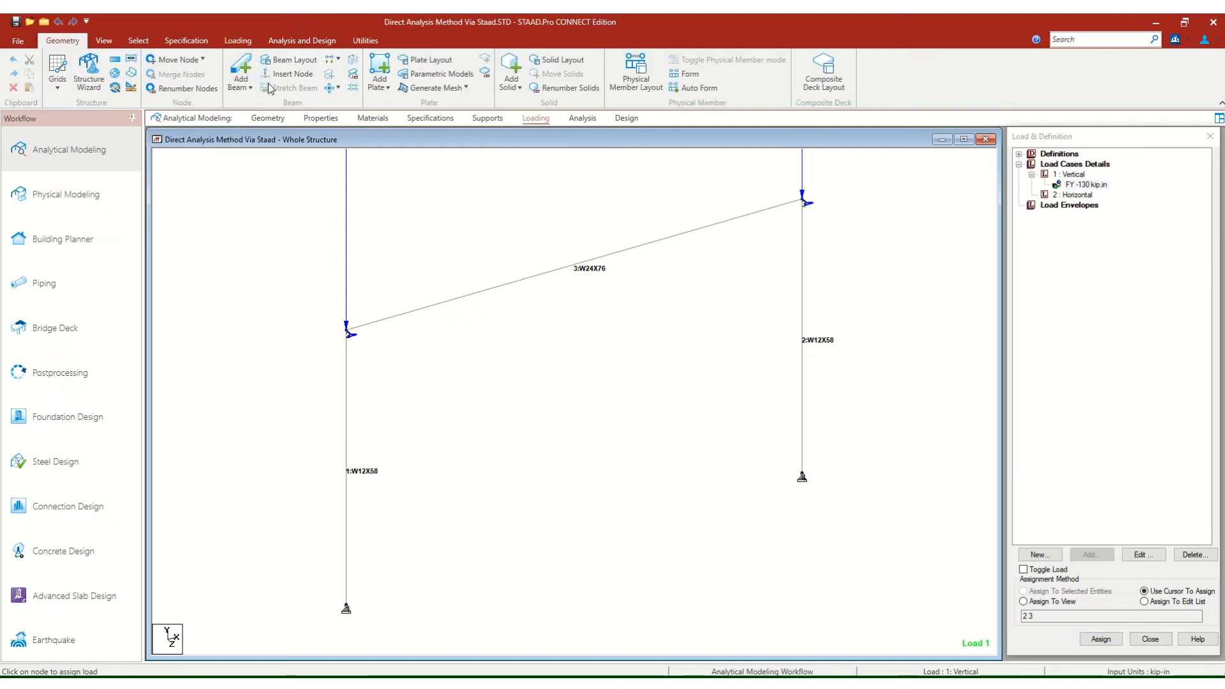
pyautogui.click(104, 41)
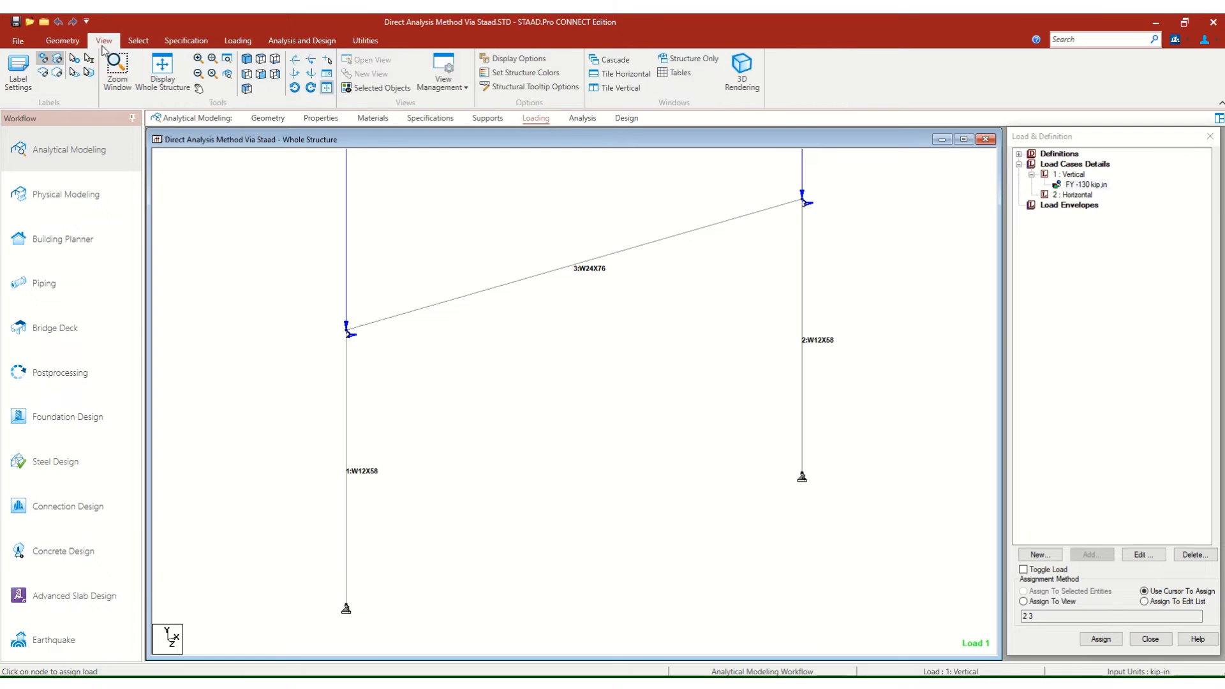
pyautogui.click(267, 77)
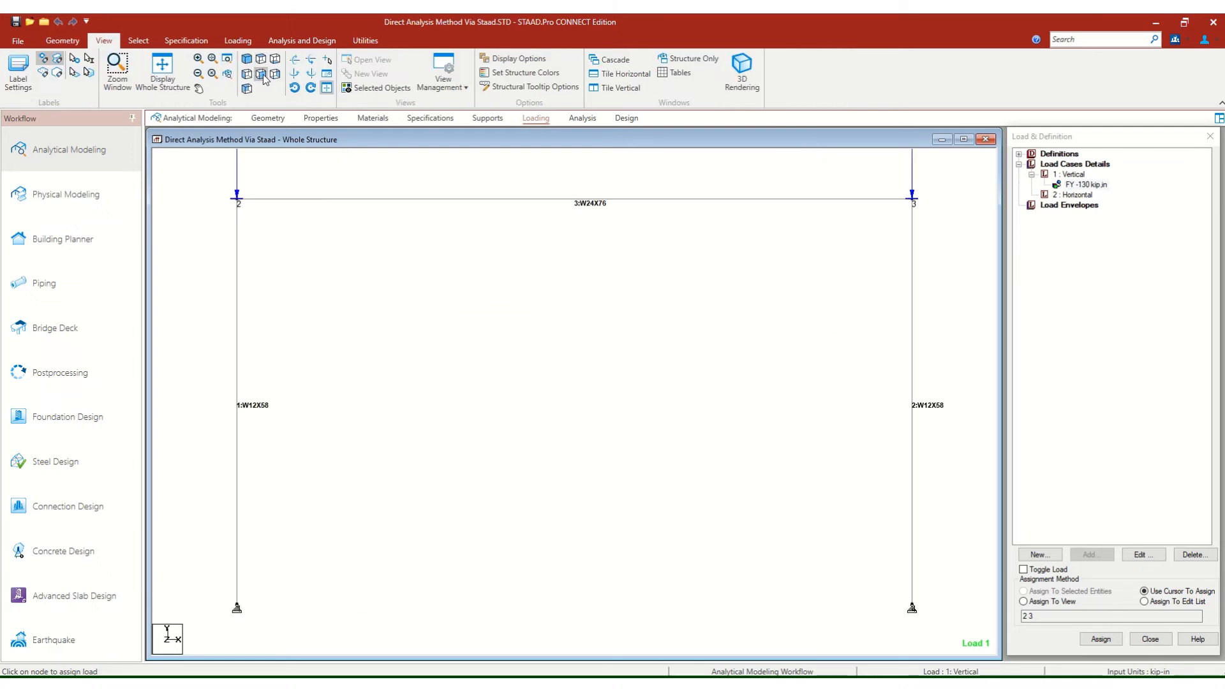
pyautogui.scroll(-4, 400, 273)
pyautogui.scroll(-3, 401, 274)
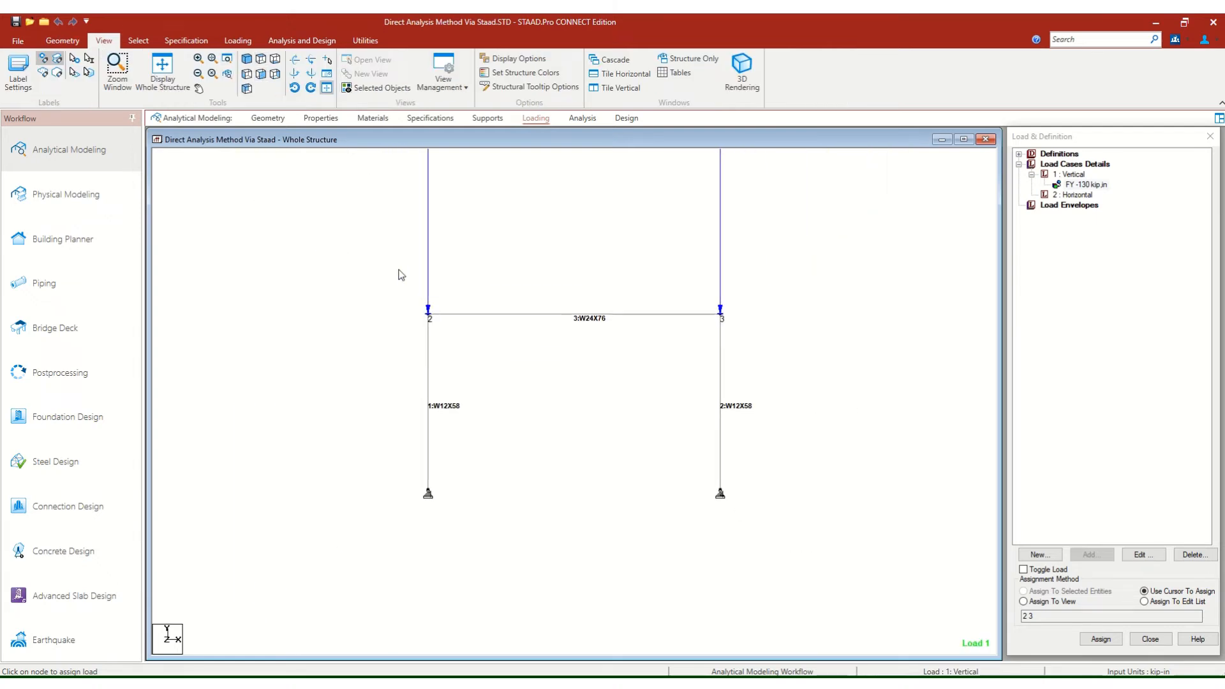
pyautogui.scroll(1, 403, 275)
pyautogui.scroll(3, 408, 271)
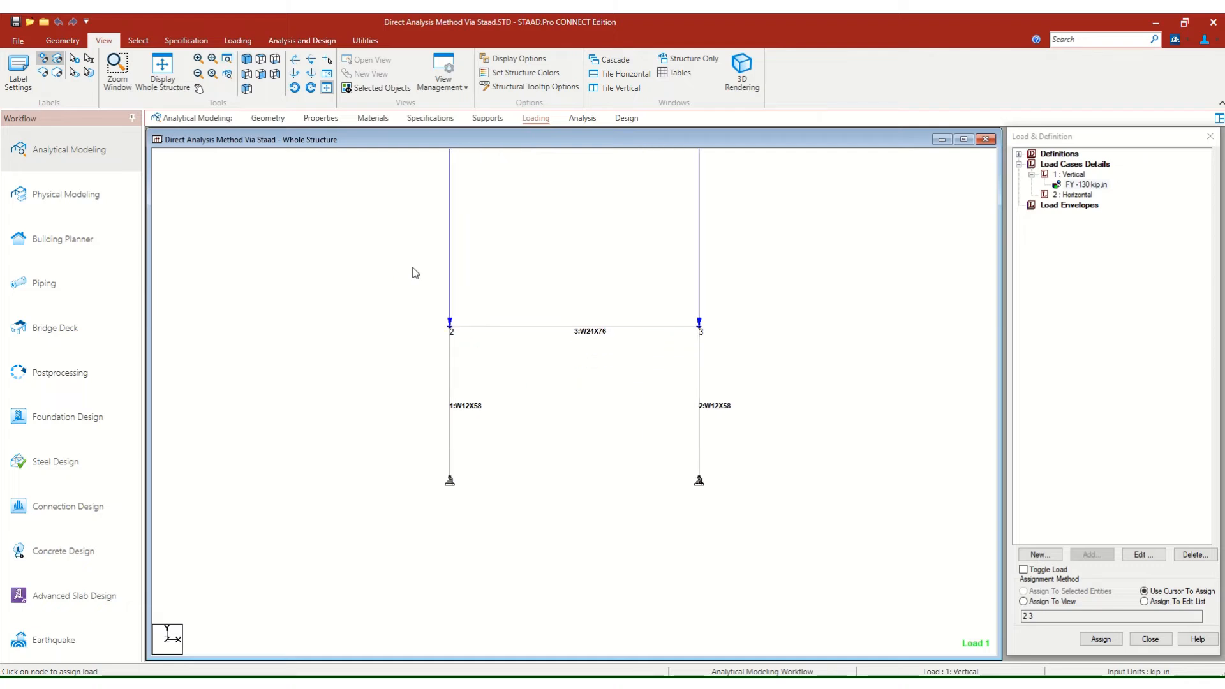
pyautogui.moveTo(450, 321); pyautogui.dragTo(443, 318, button='middle')
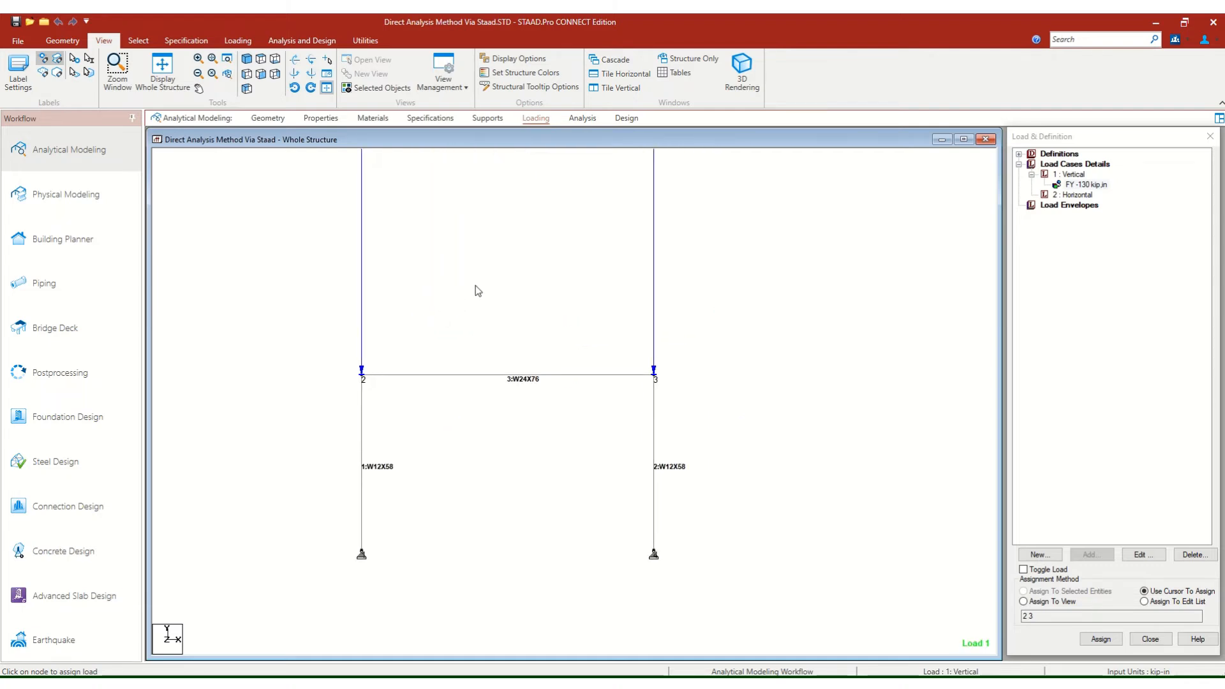
# Set the point force display scale to 1 kip per in with immediate application, shortening the vertical load arrows.
pyautogui.rightClick(471, 244)
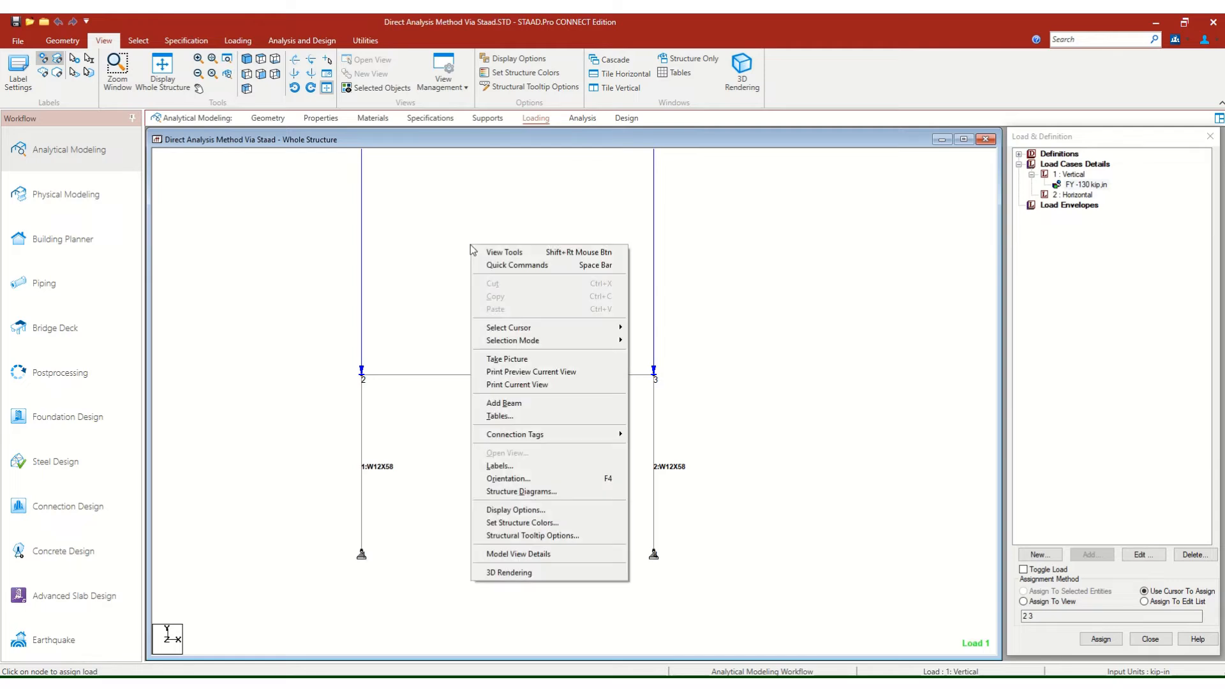
pyautogui.click(539, 493)
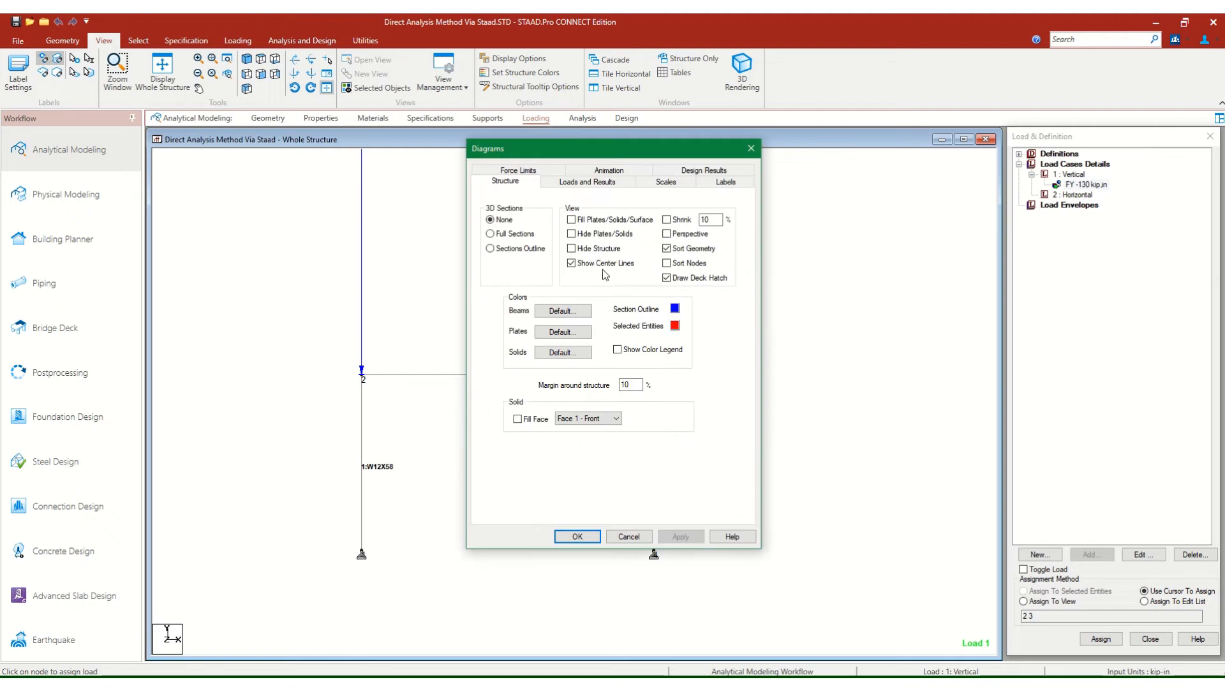
pyautogui.click(664, 184)
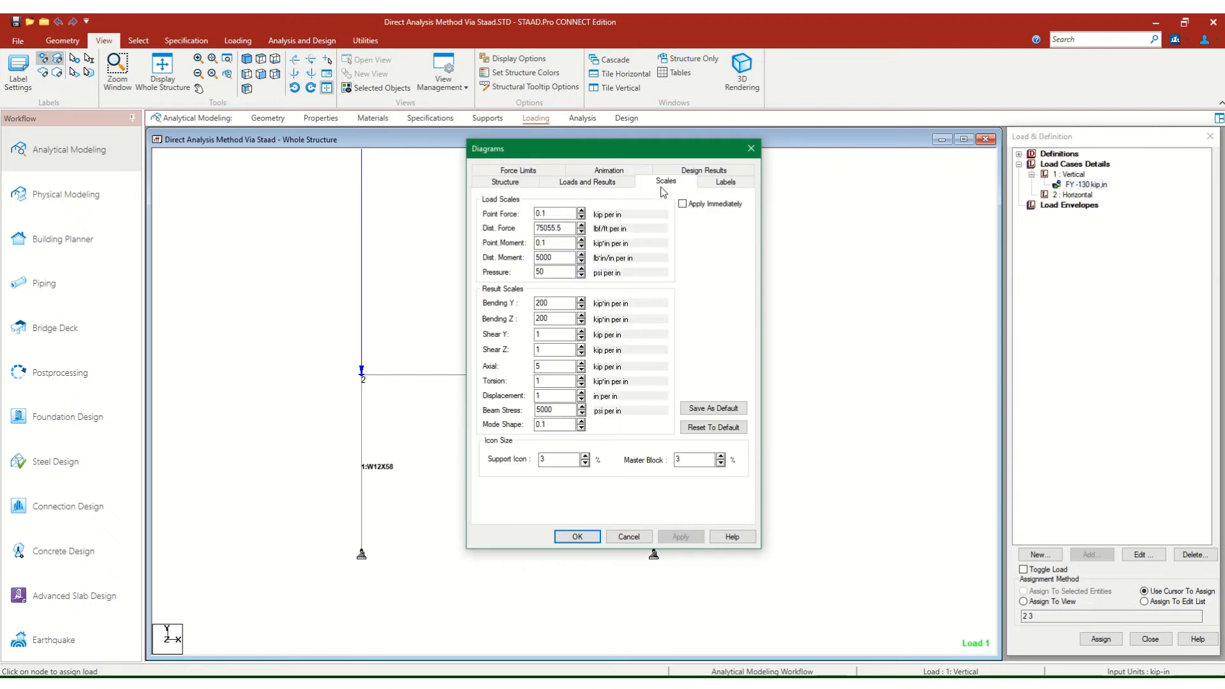
pyautogui.click(581, 217)
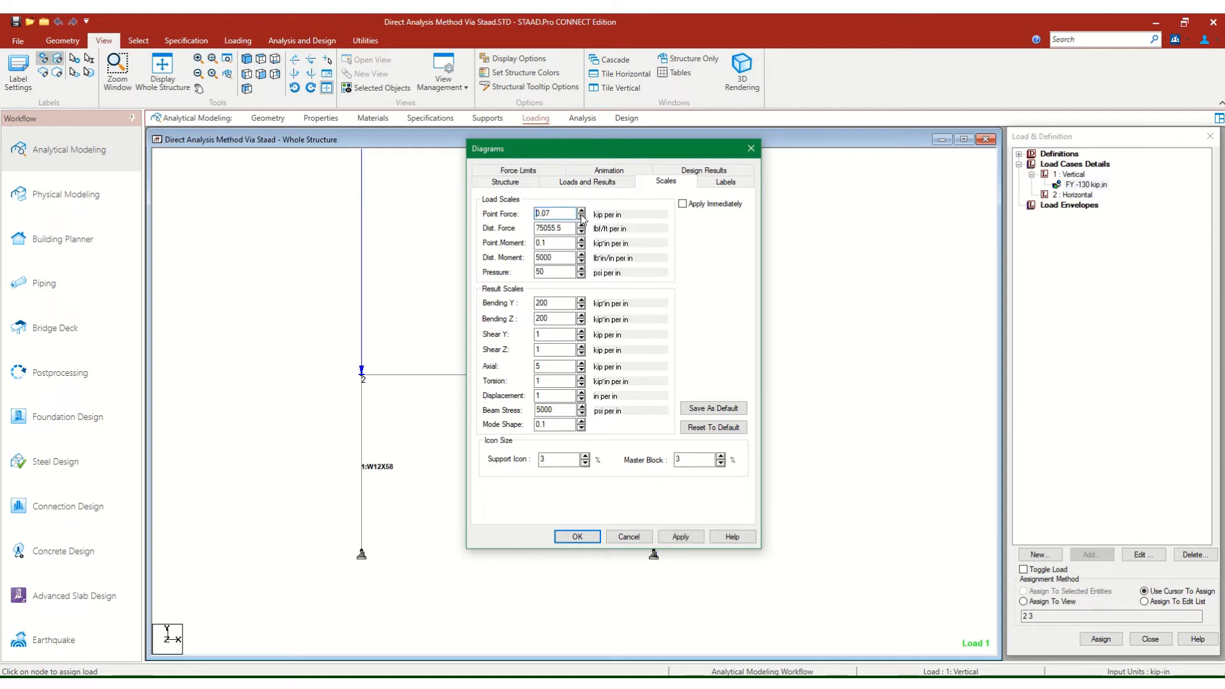
pyautogui.click(581, 217)
pyautogui.click(681, 538)
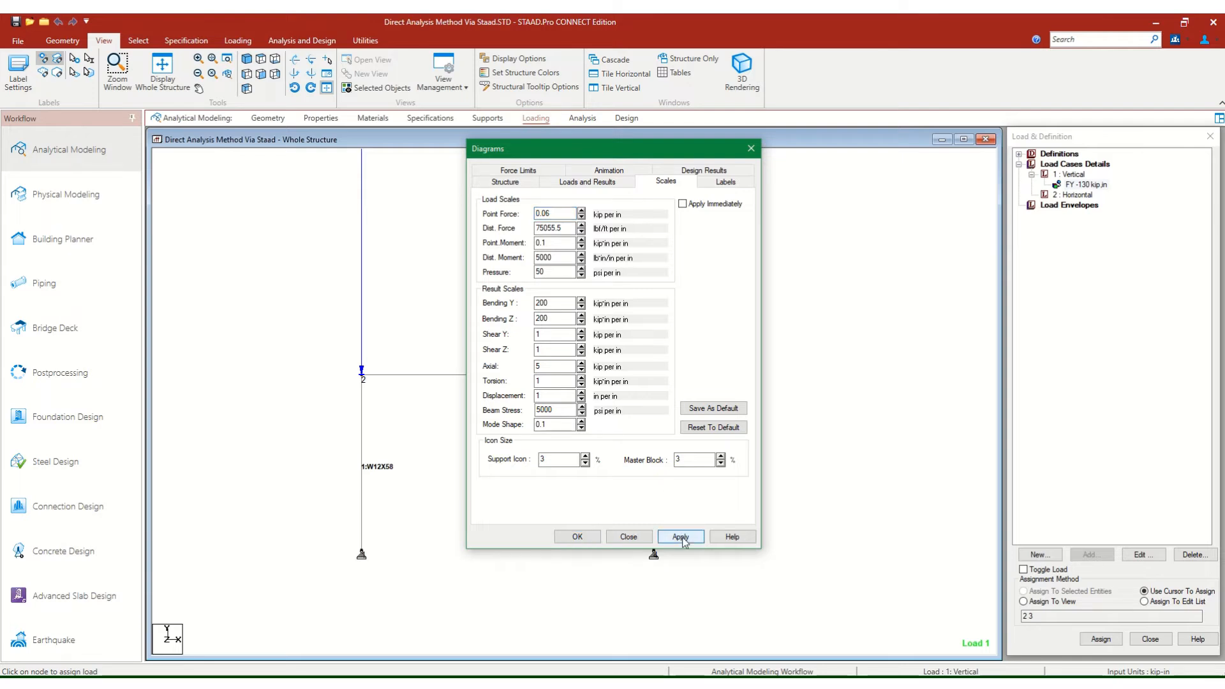
pyautogui.click(582, 211)
pyautogui.click(581, 212)
pyautogui.click(682, 203)
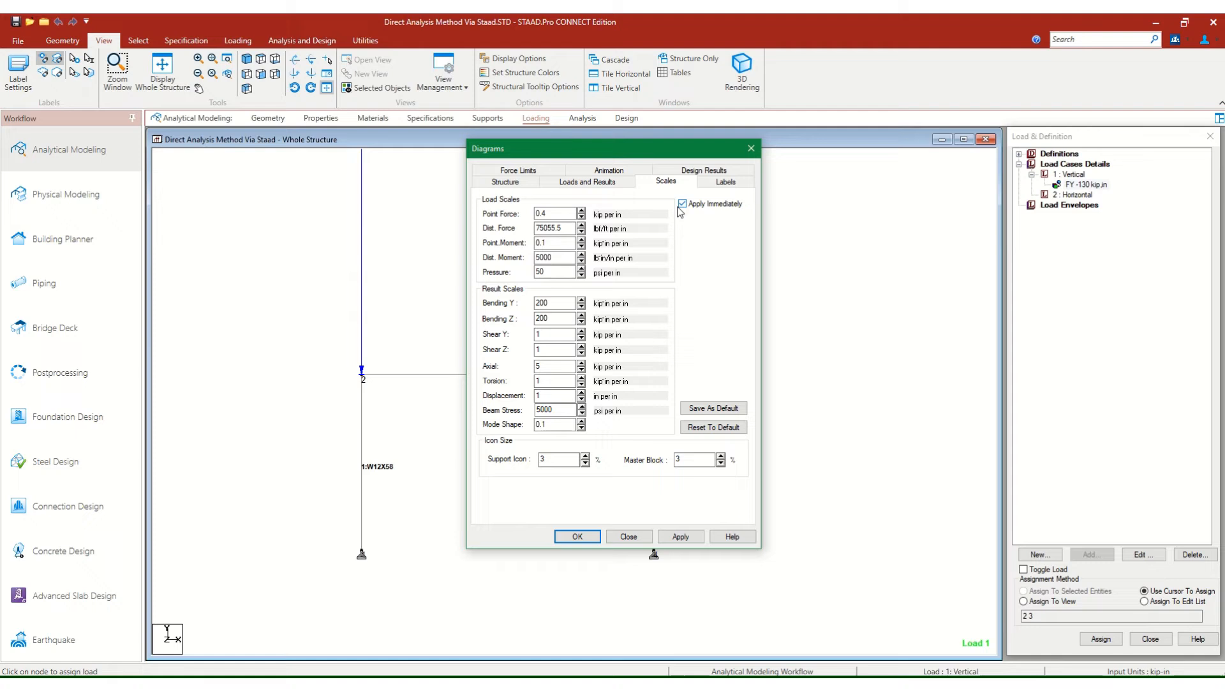
pyautogui.click(582, 211)
pyautogui.click(582, 210)
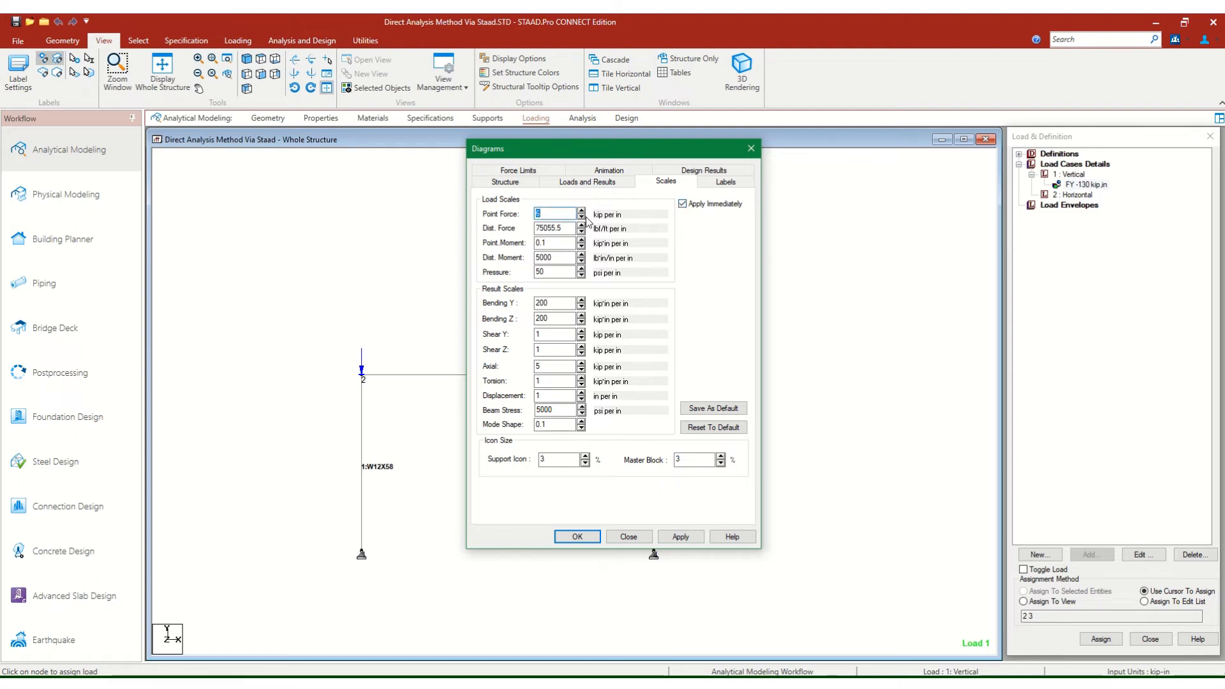
pyautogui.click(582, 219)
pyautogui.click(582, 220)
pyautogui.click(582, 219)
pyautogui.click(582, 219)
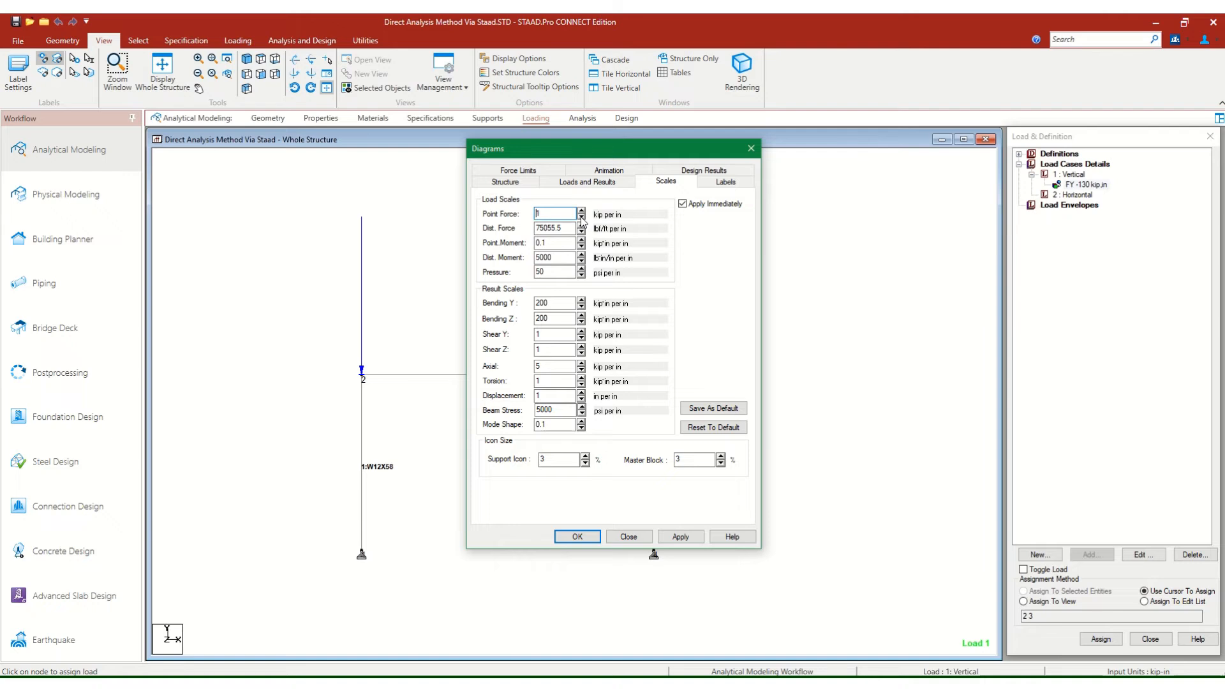
pyautogui.click(683, 537)
pyautogui.click(576, 536)
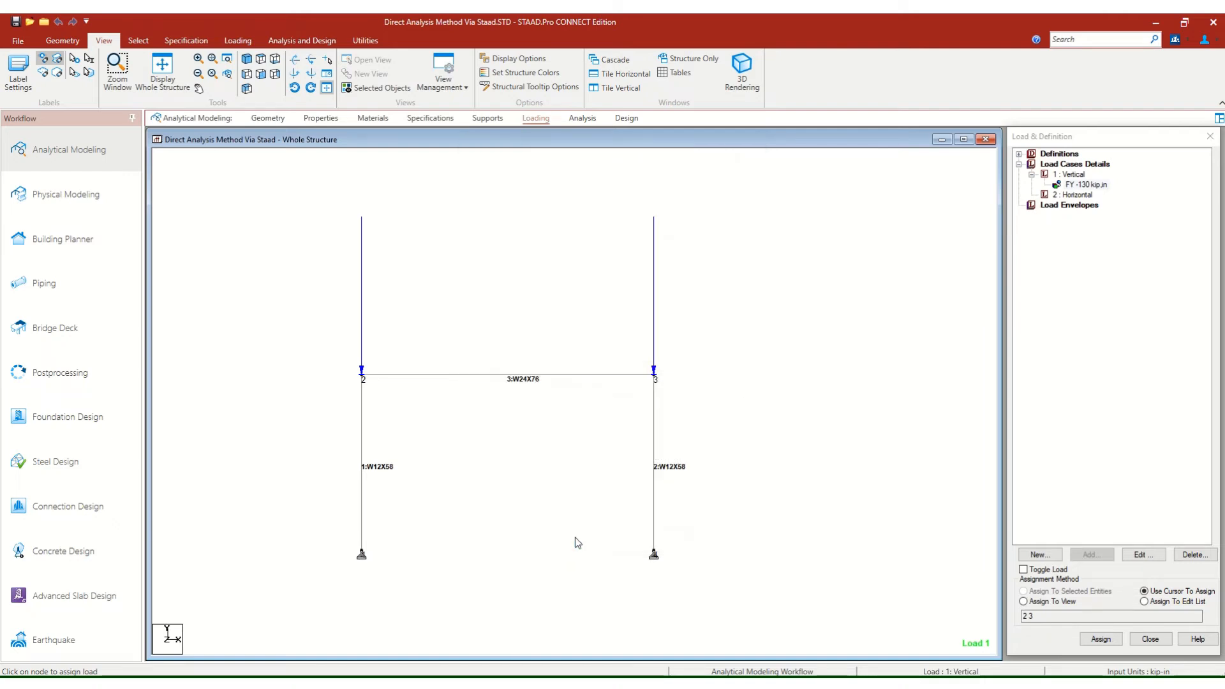
# Turn on the load value labels in the structure diagram settings.
pyautogui.rightClick(517, 287)
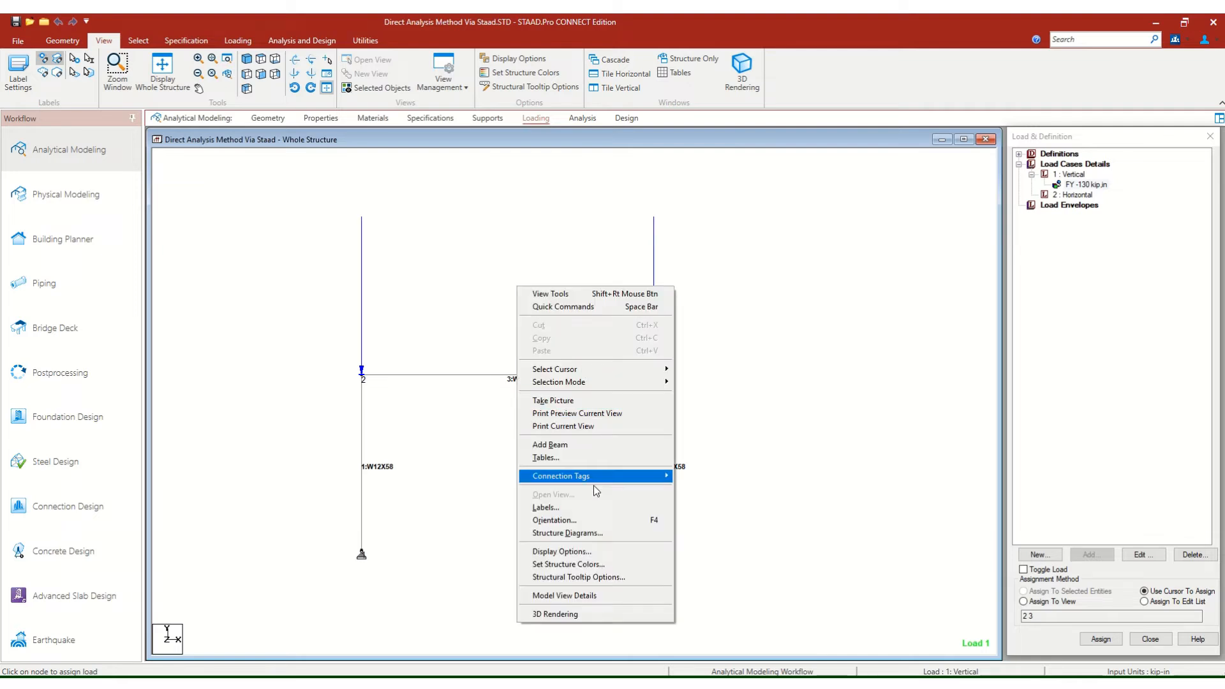
pyautogui.click(572, 534)
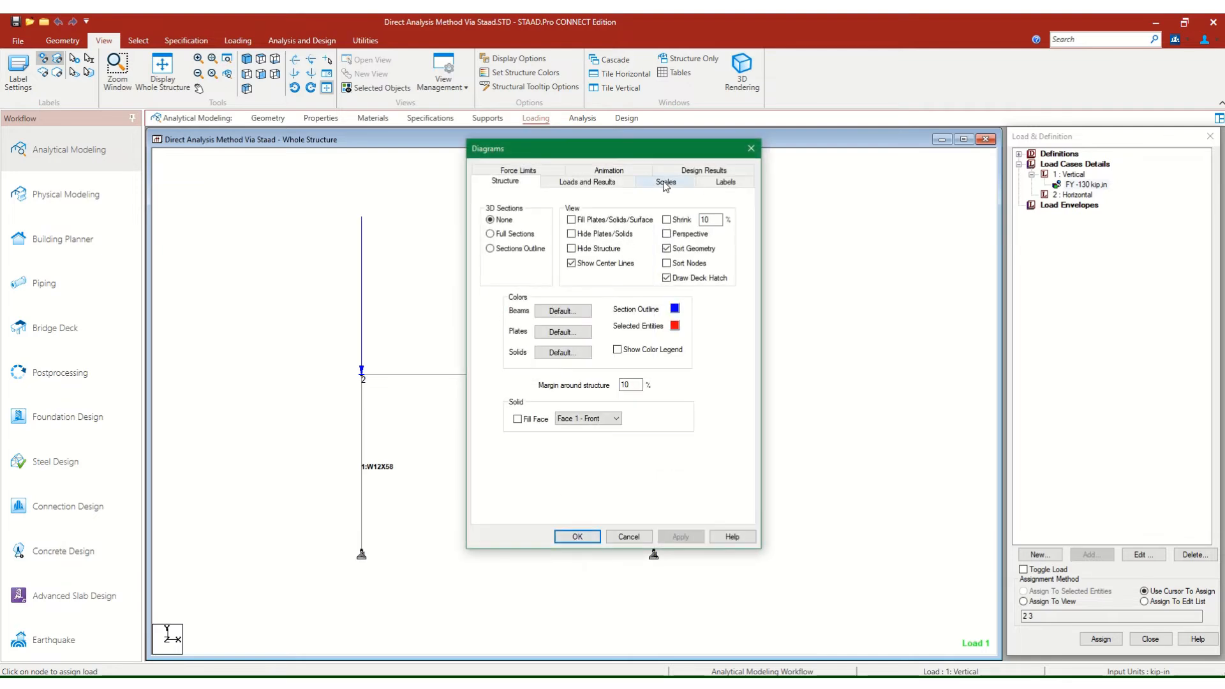
pyautogui.click(725, 184)
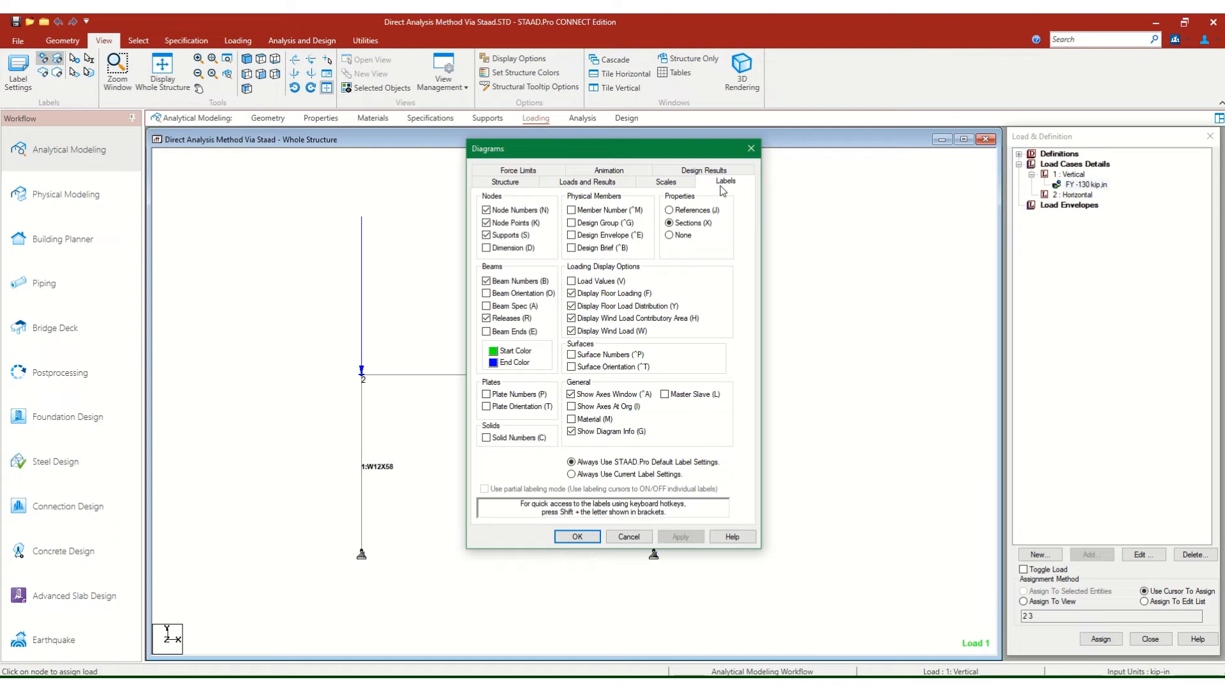
pyautogui.click(597, 283)
pyautogui.click(571, 536)
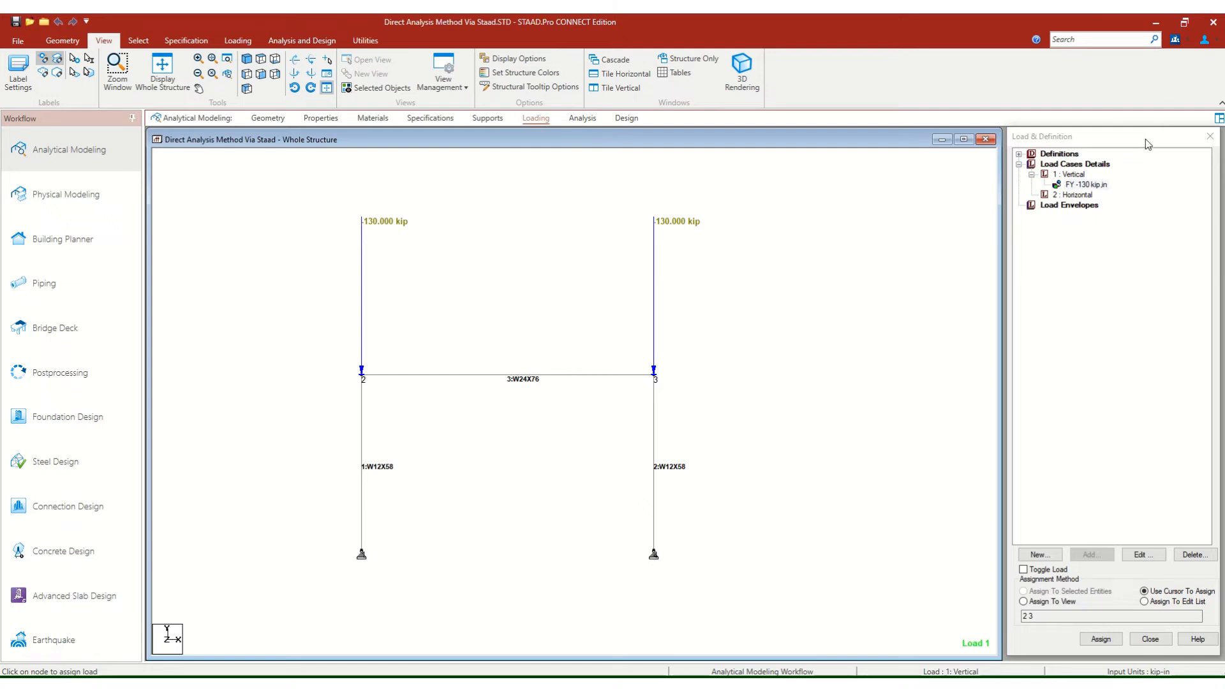
# Make the Horizontal load case active and start adding a new load item to it.
pyautogui.click(1066, 195)
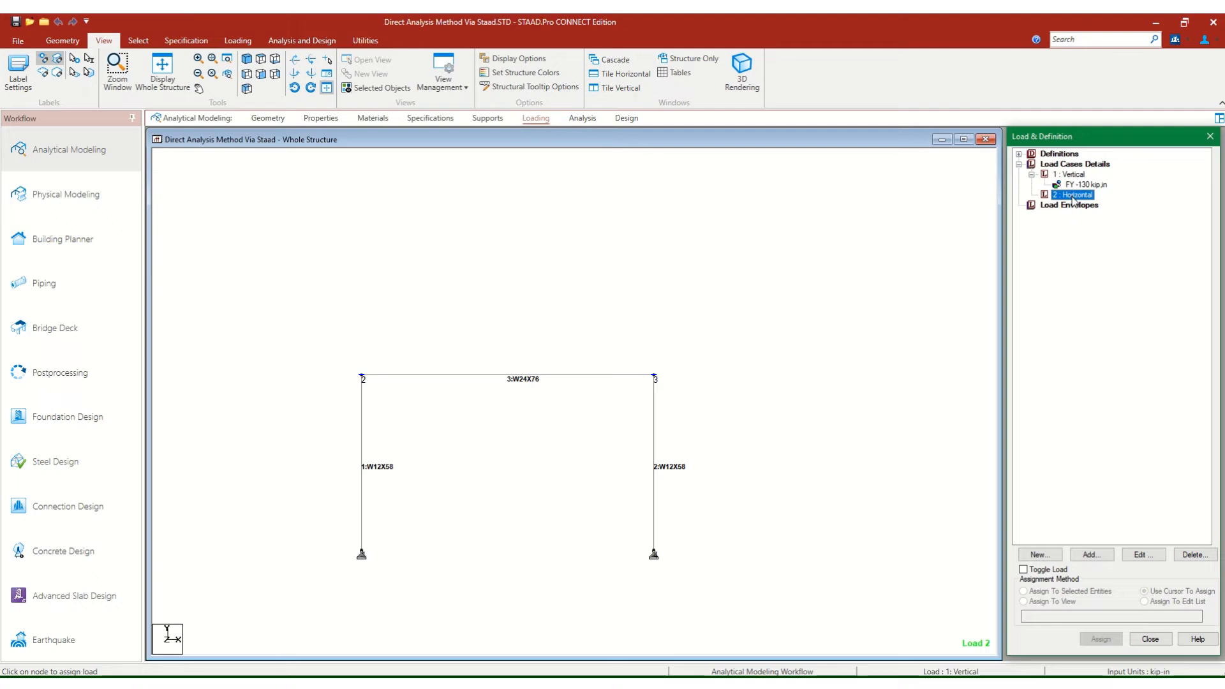
pyautogui.click(1075, 176)
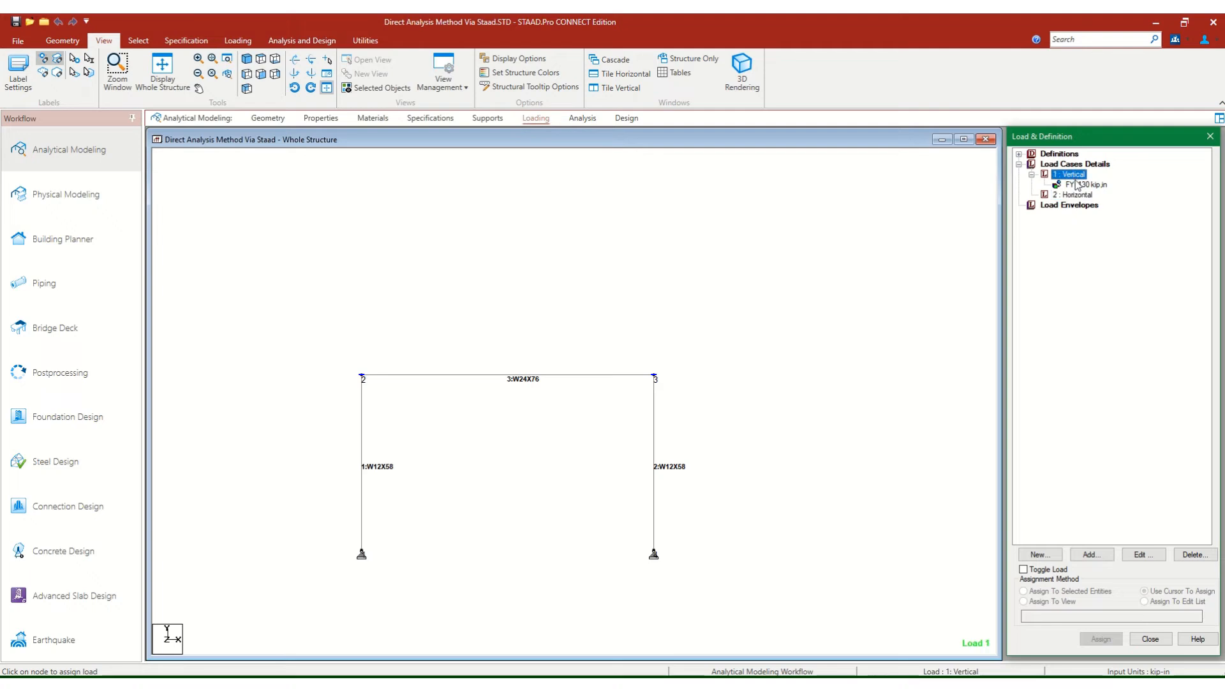
pyautogui.click(1078, 185)
pyautogui.click(1077, 195)
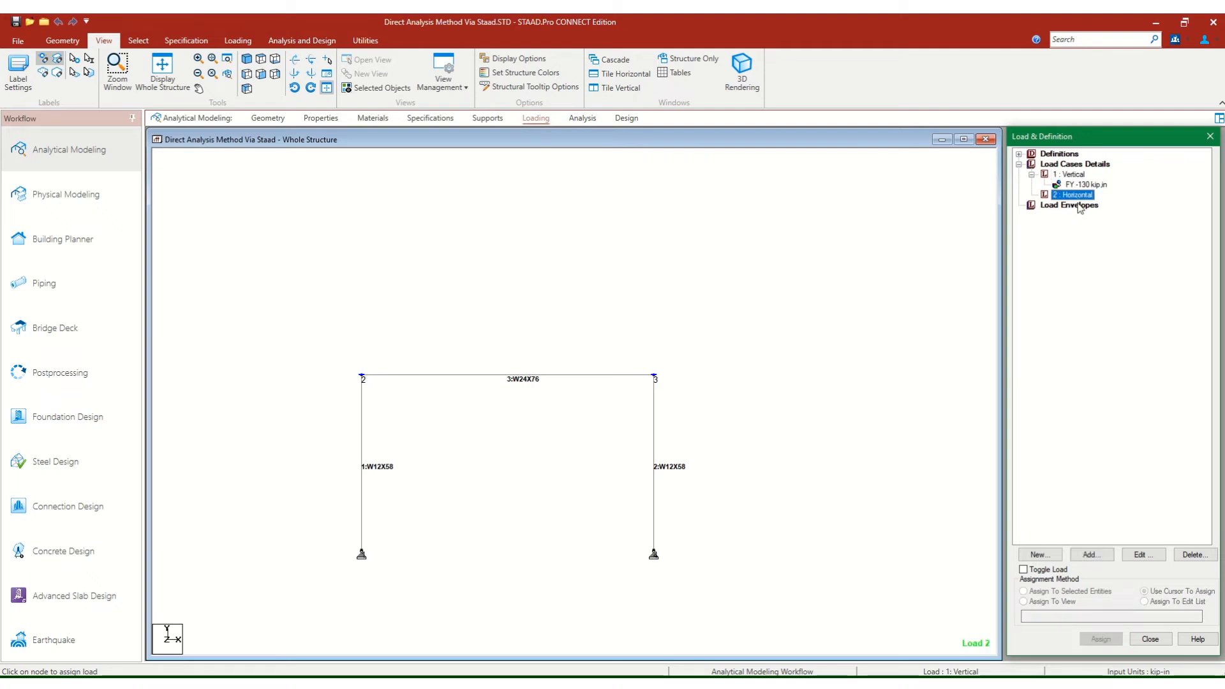
pyautogui.click(1112, 559)
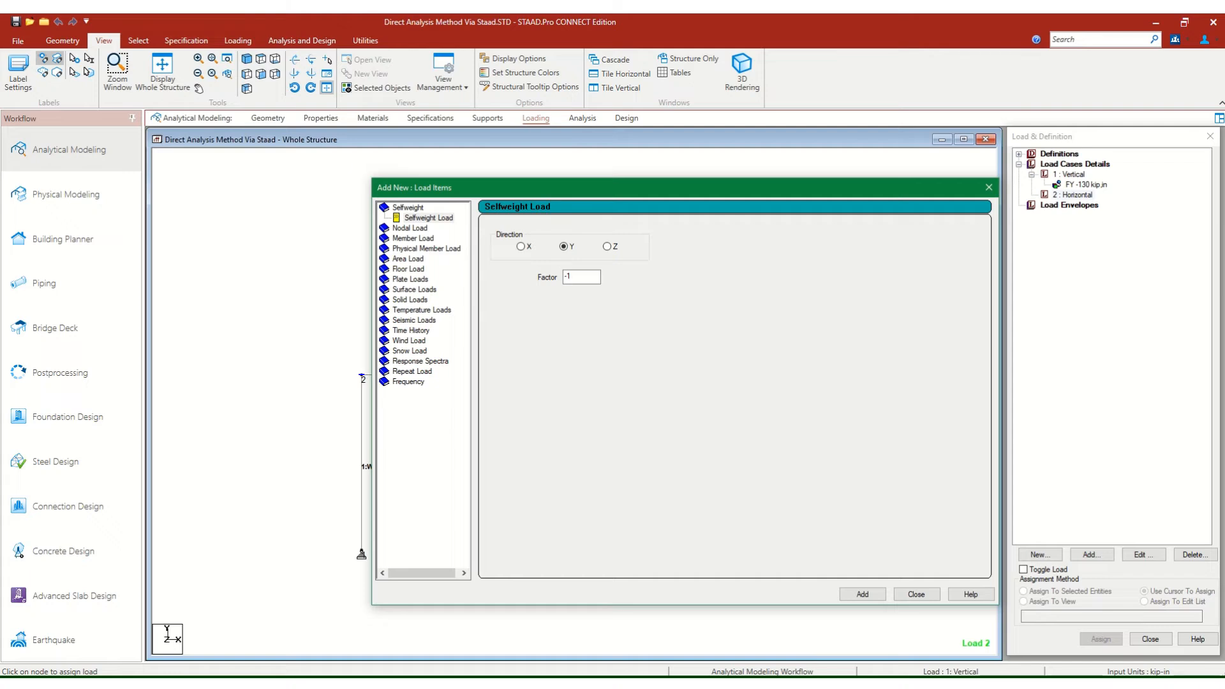
# Switch to the Direct Analysis Method - Learning Module 9 model, examine the loads in its 0.1QU case, and return to the portal frame model.
pyautogui.moveTo(894, 683)
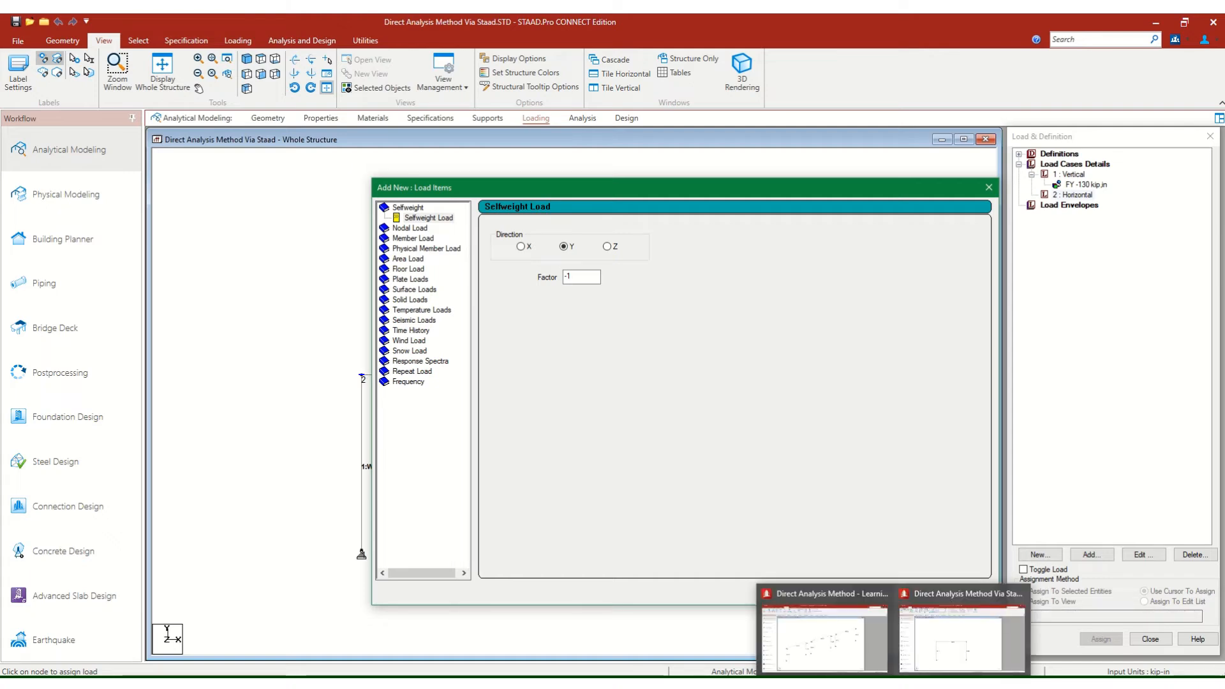
pyautogui.click(816, 618)
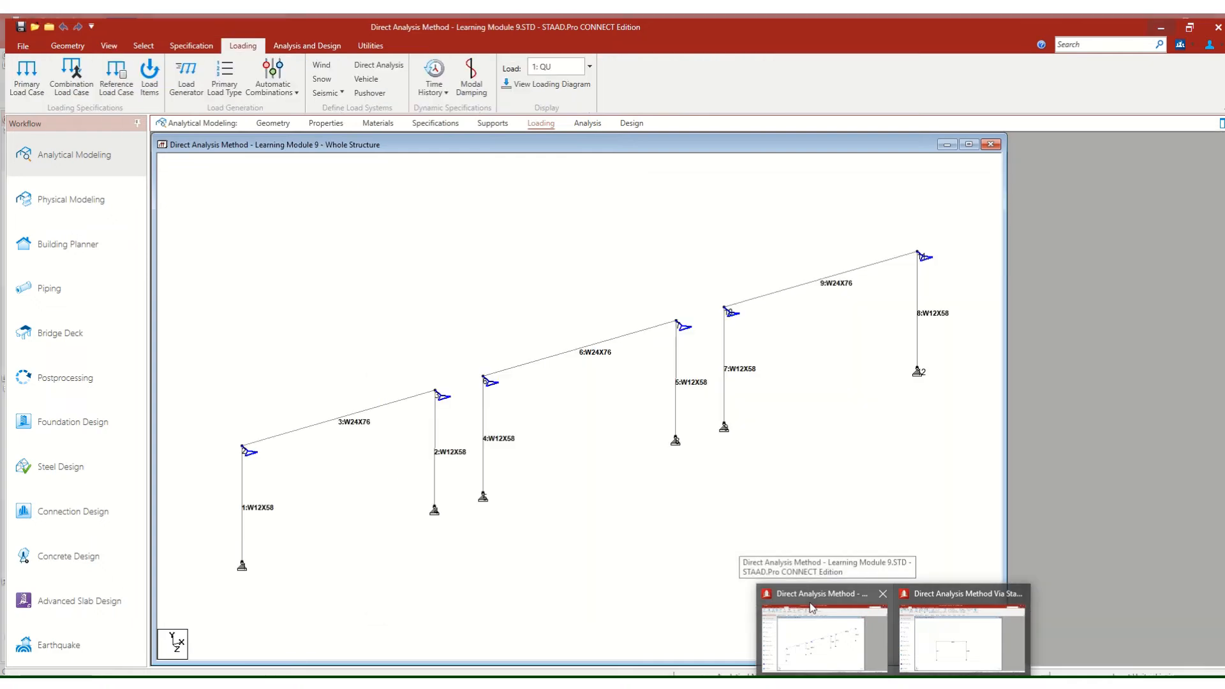
pyautogui.click(810, 599)
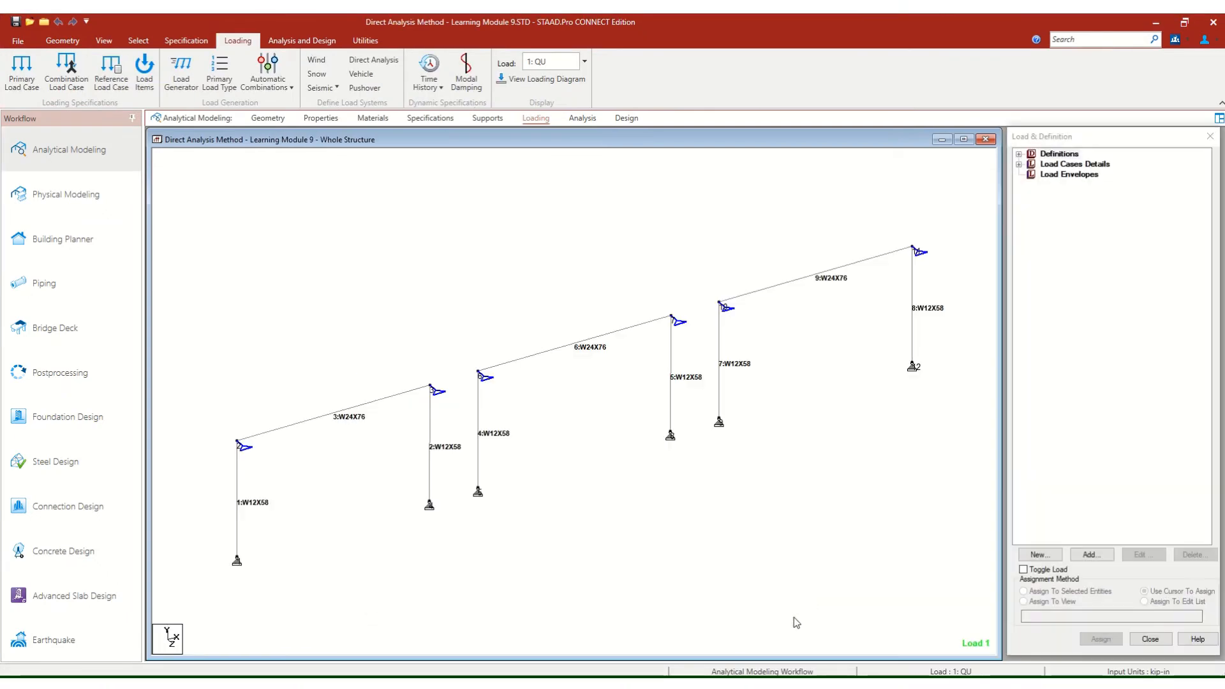
pyautogui.click(1020, 164)
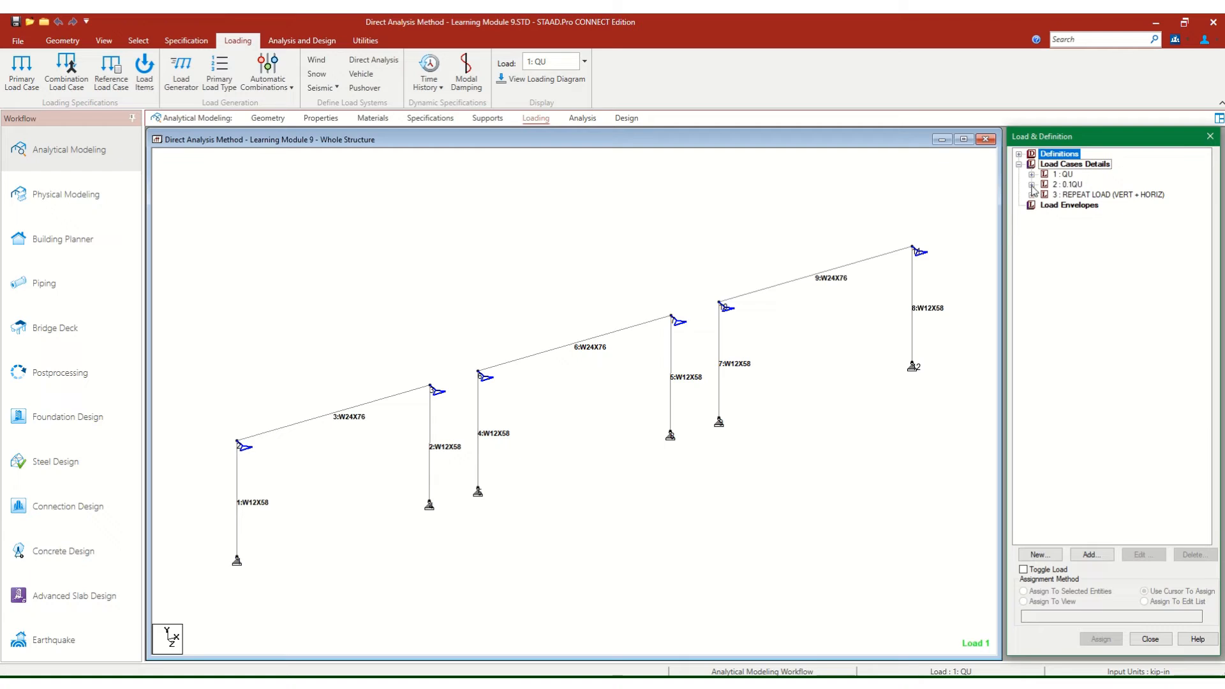
pyautogui.click(1031, 185)
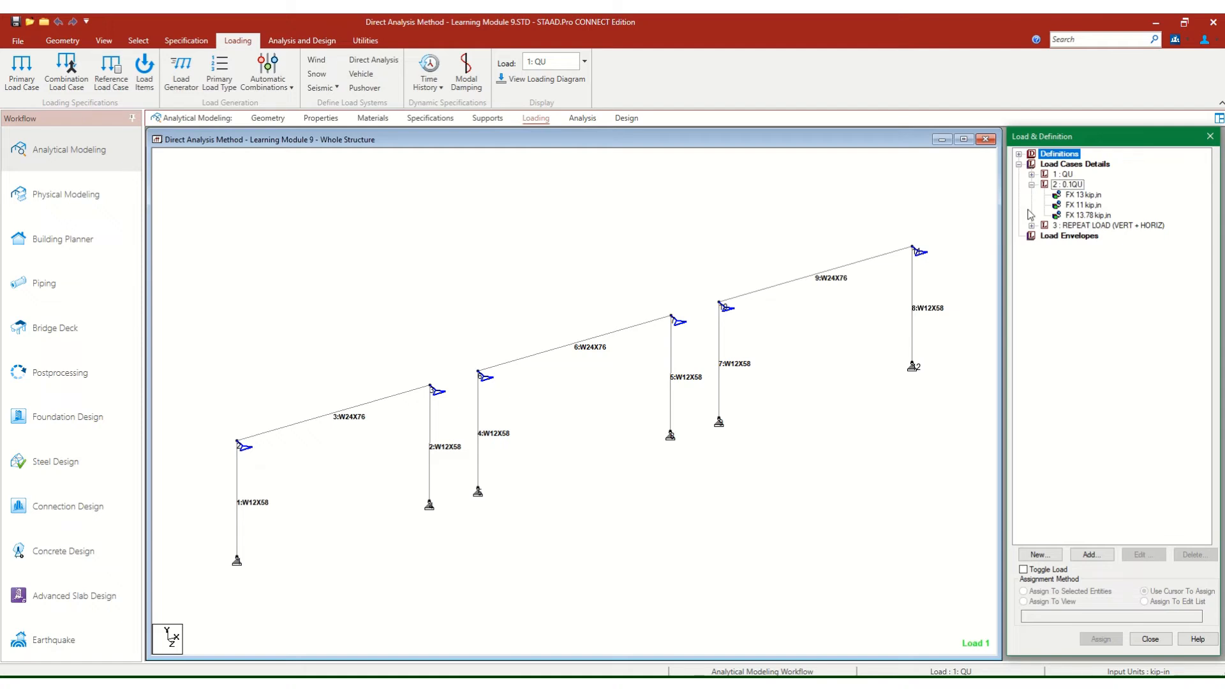
pyautogui.click(808, 145)
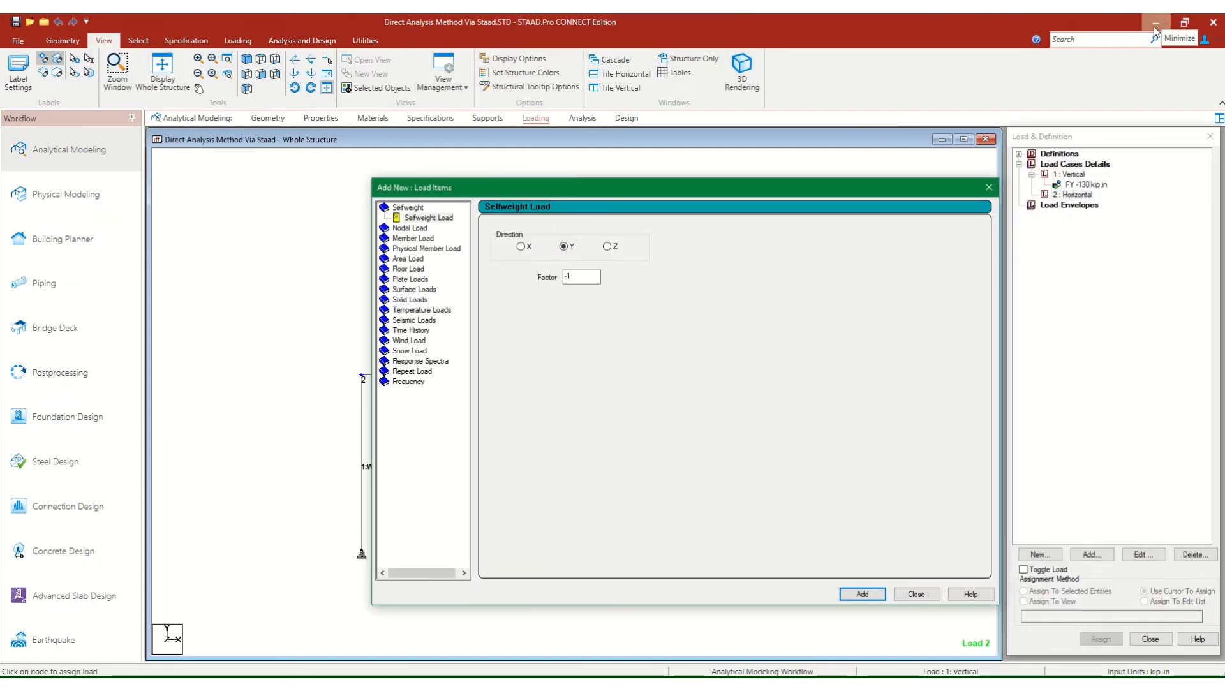
# Add a nodal load with Fx of 13.78 kip to the Horizontal load case.
pyautogui.click(1061, 196)
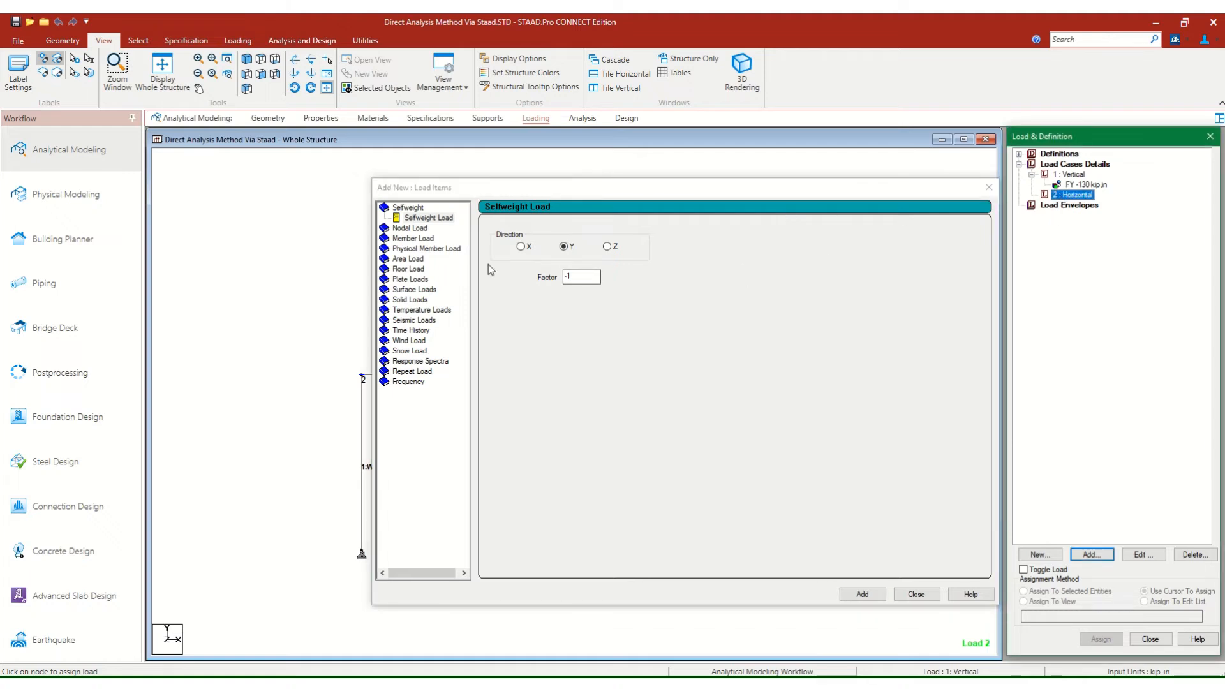
pyautogui.click(404, 228)
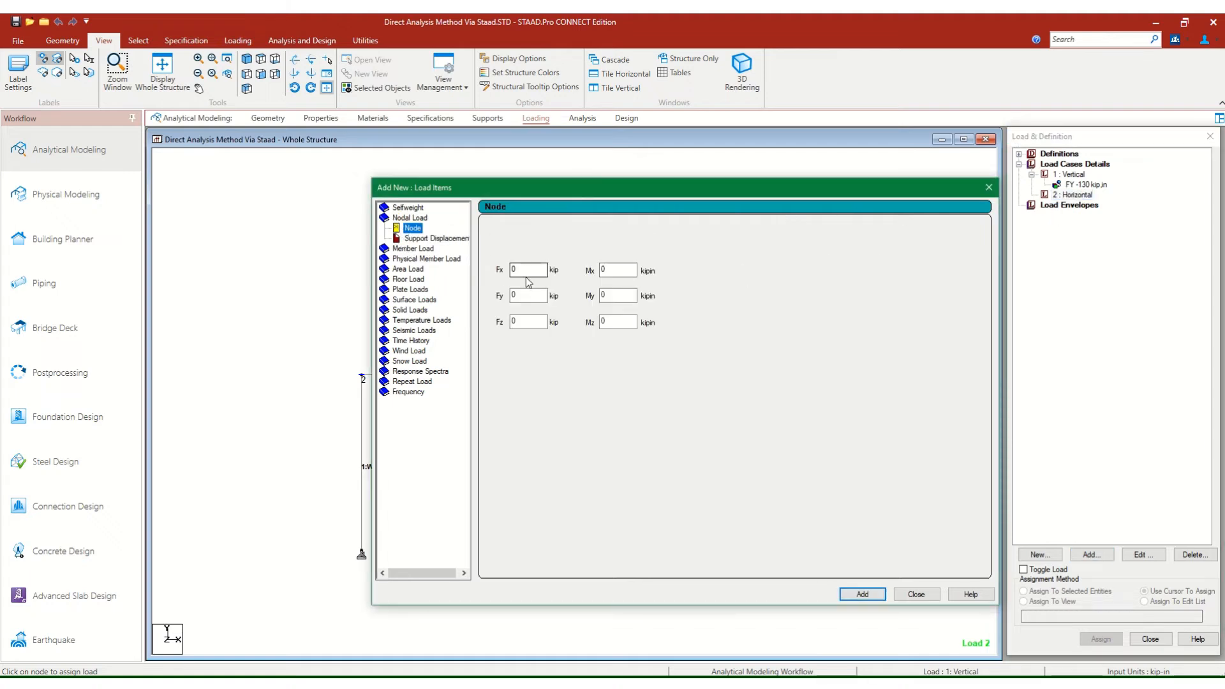
pyautogui.click(1075, 197)
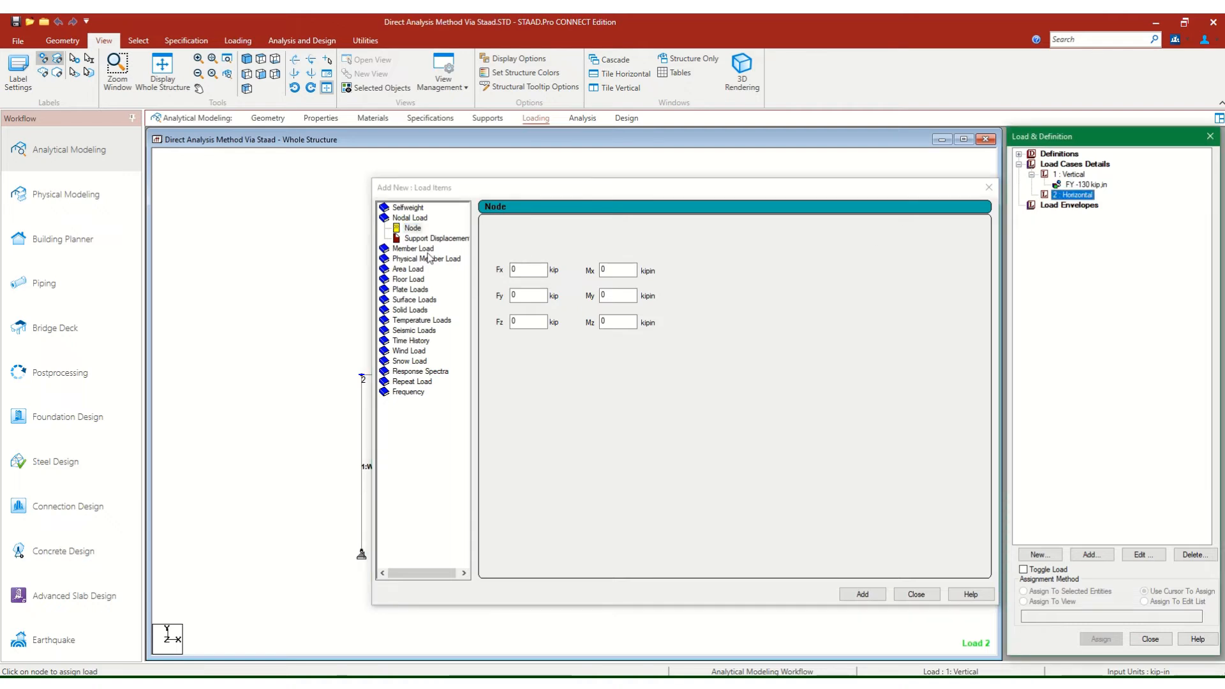
pyautogui.click(543, 295)
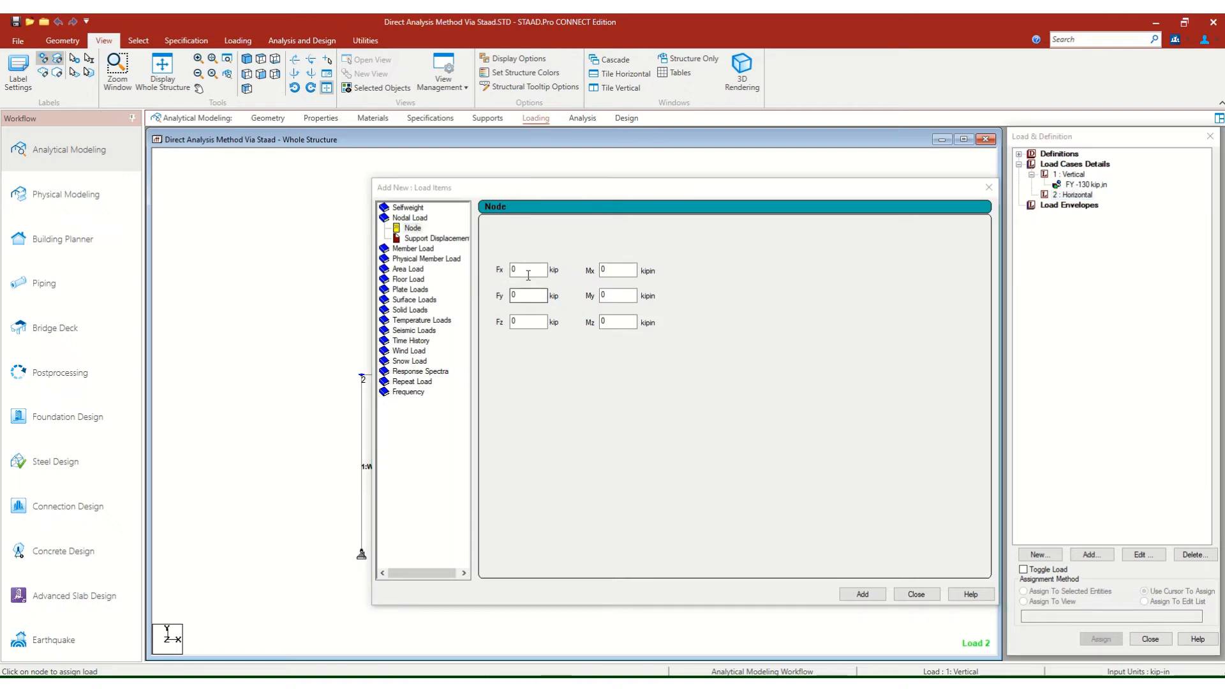
pyautogui.click(528, 271)
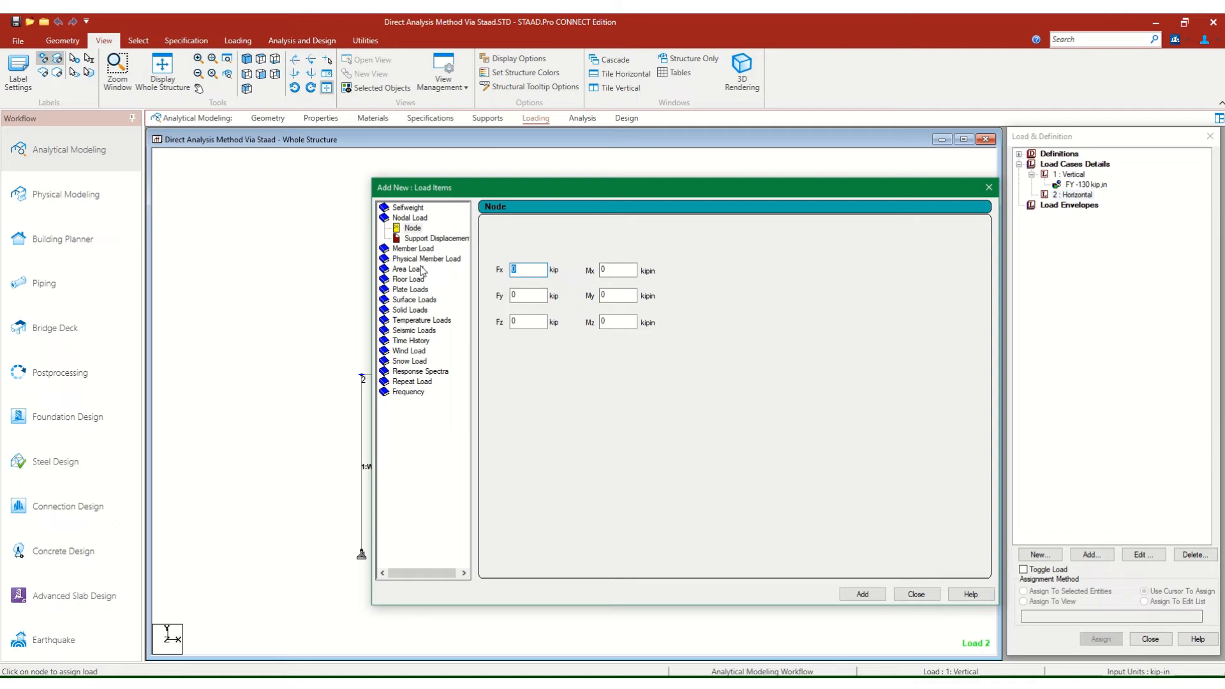
pyautogui.write('1')
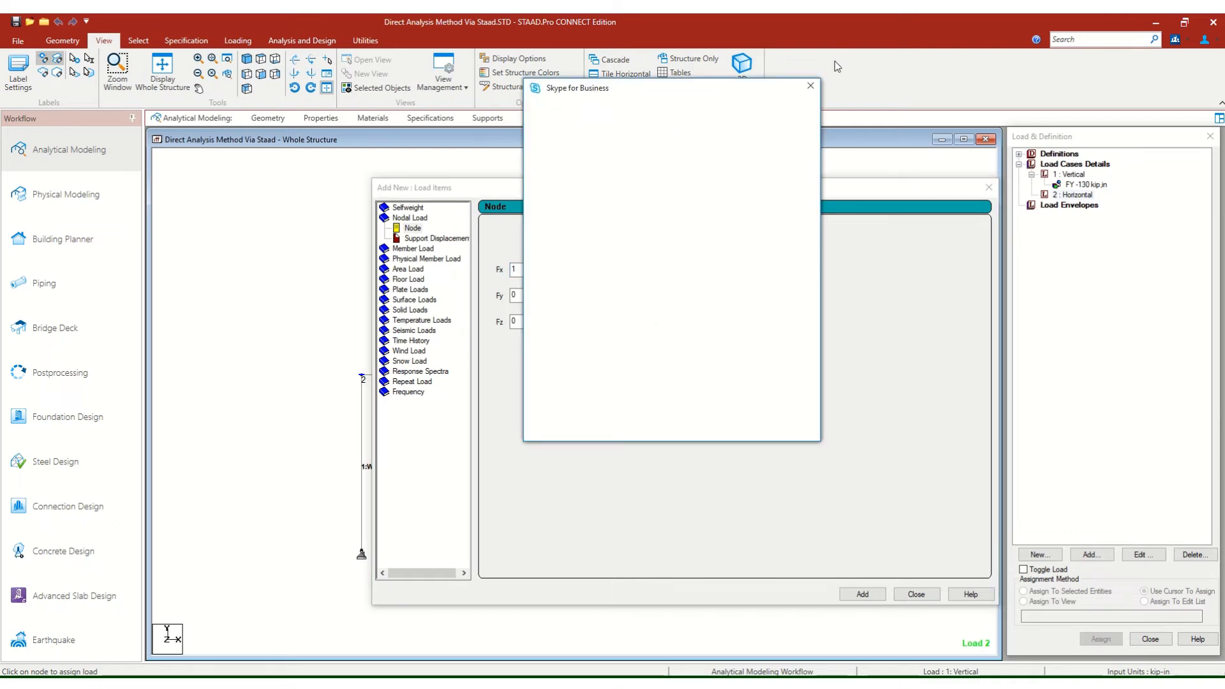
pyautogui.click(811, 86)
pyautogui.click(526, 271)
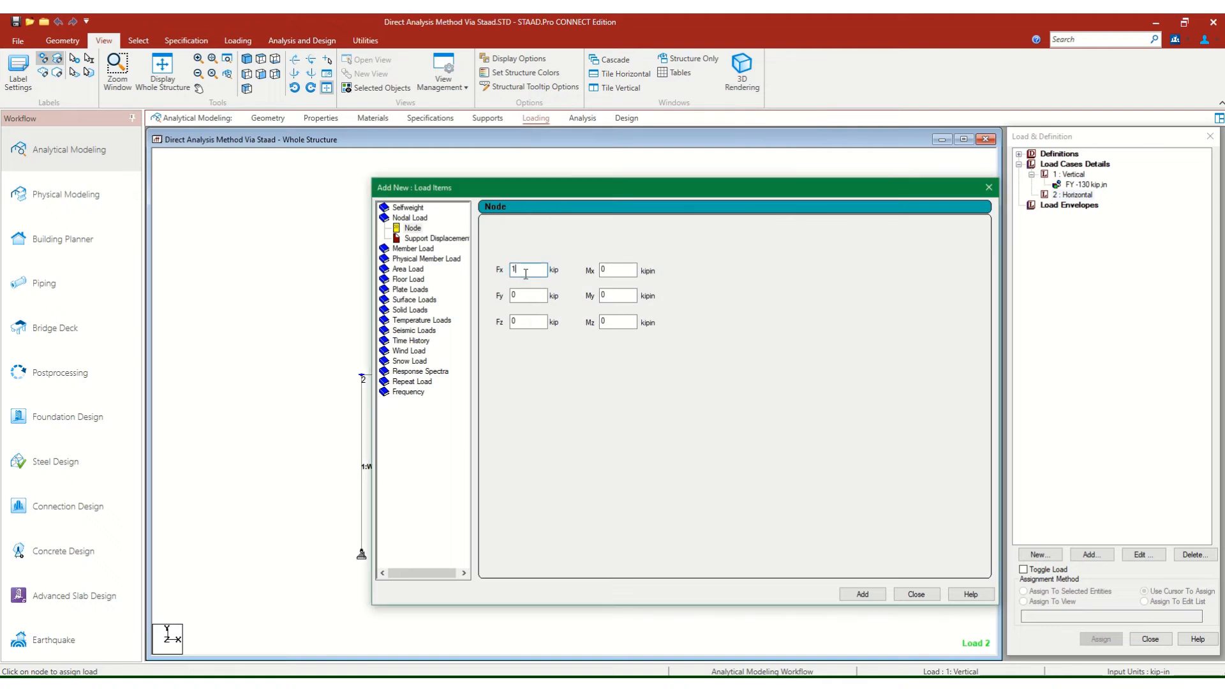
pyautogui.write('3.78')
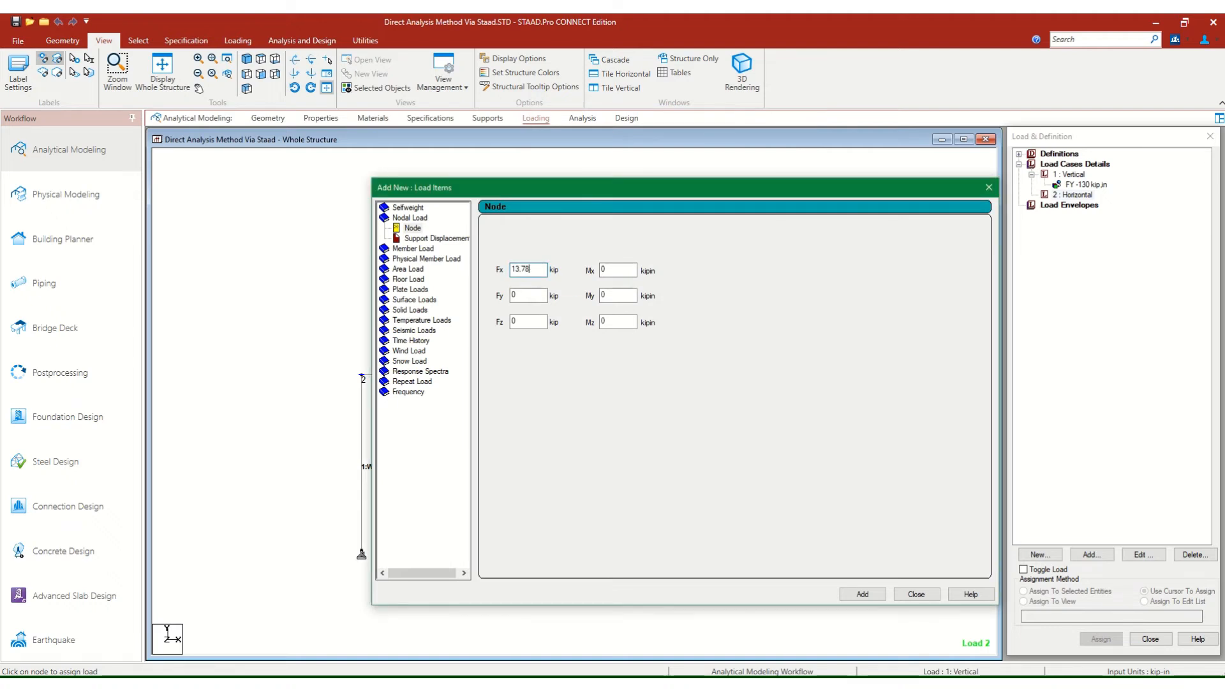
pyautogui.click(868, 594)
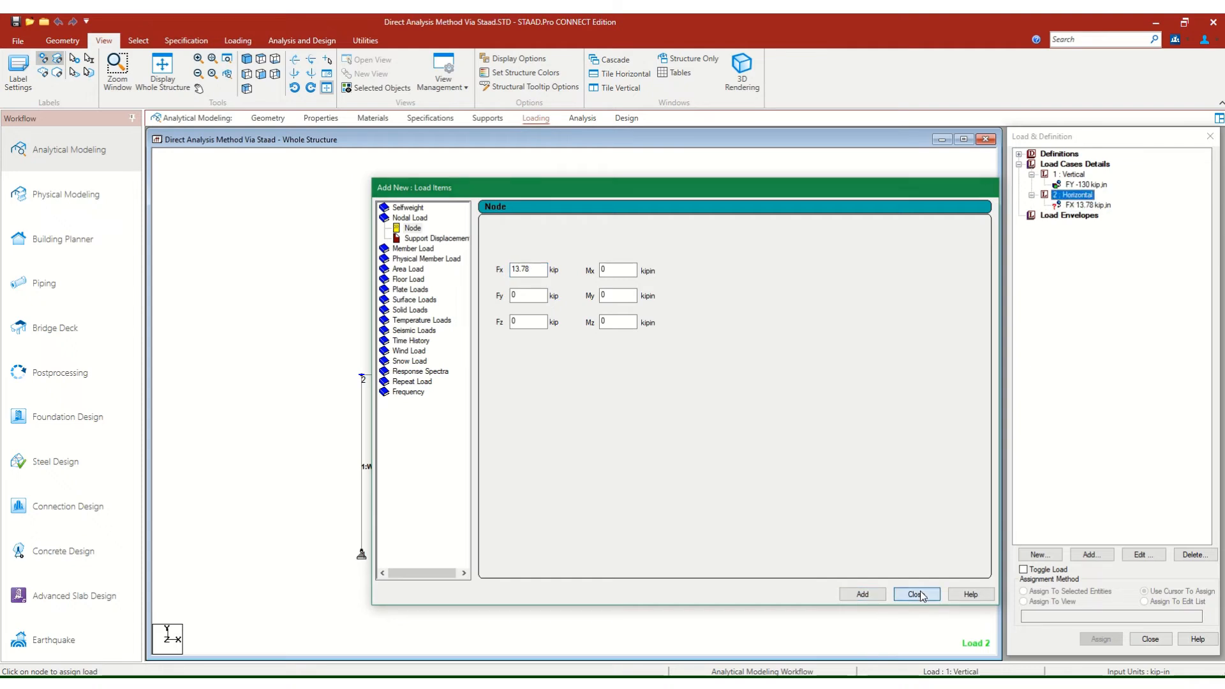
pyautogui.click(916, 594)
# Assign the FX 13.78 kip nodal load to node 2 at one end of the beam.
pyautogui.click(1092, 205)
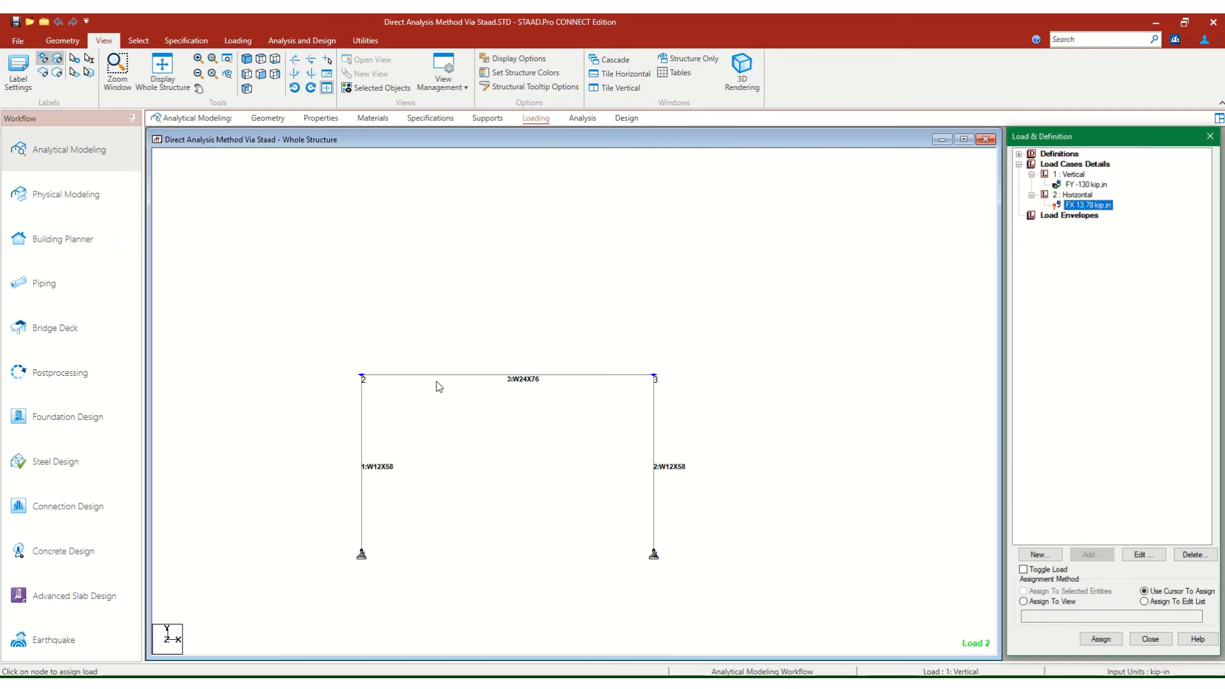
pyautogui.click(1101, 639)
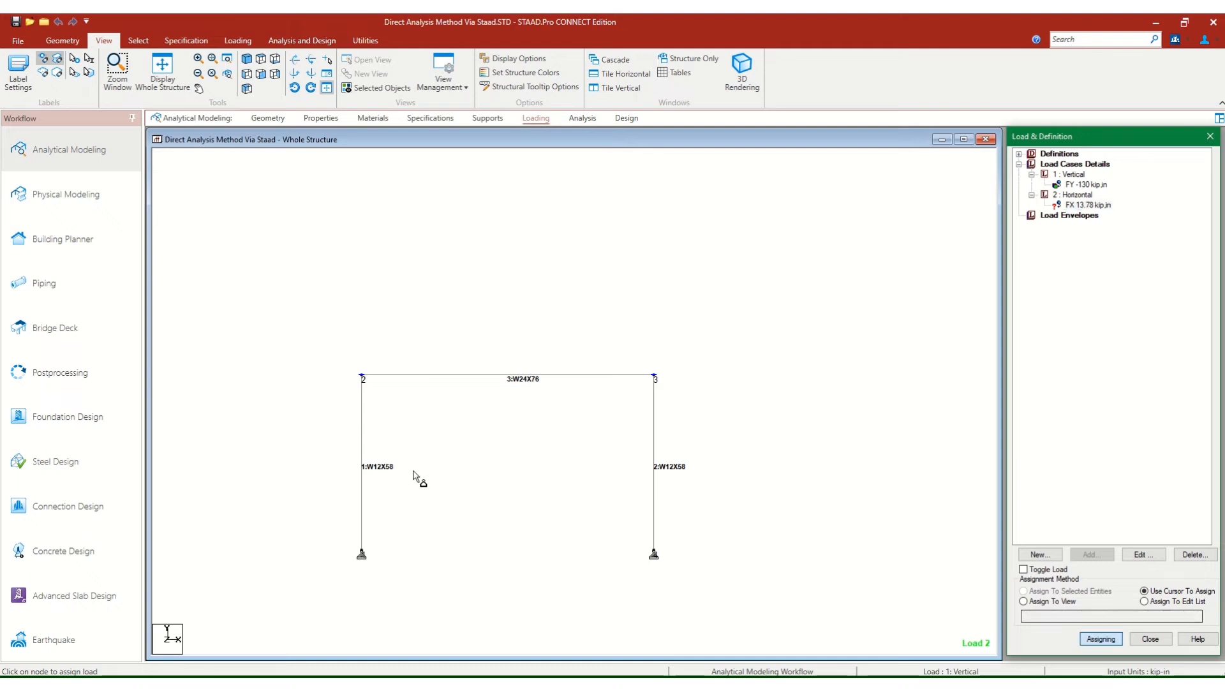
pyautogui.click(363, 377)
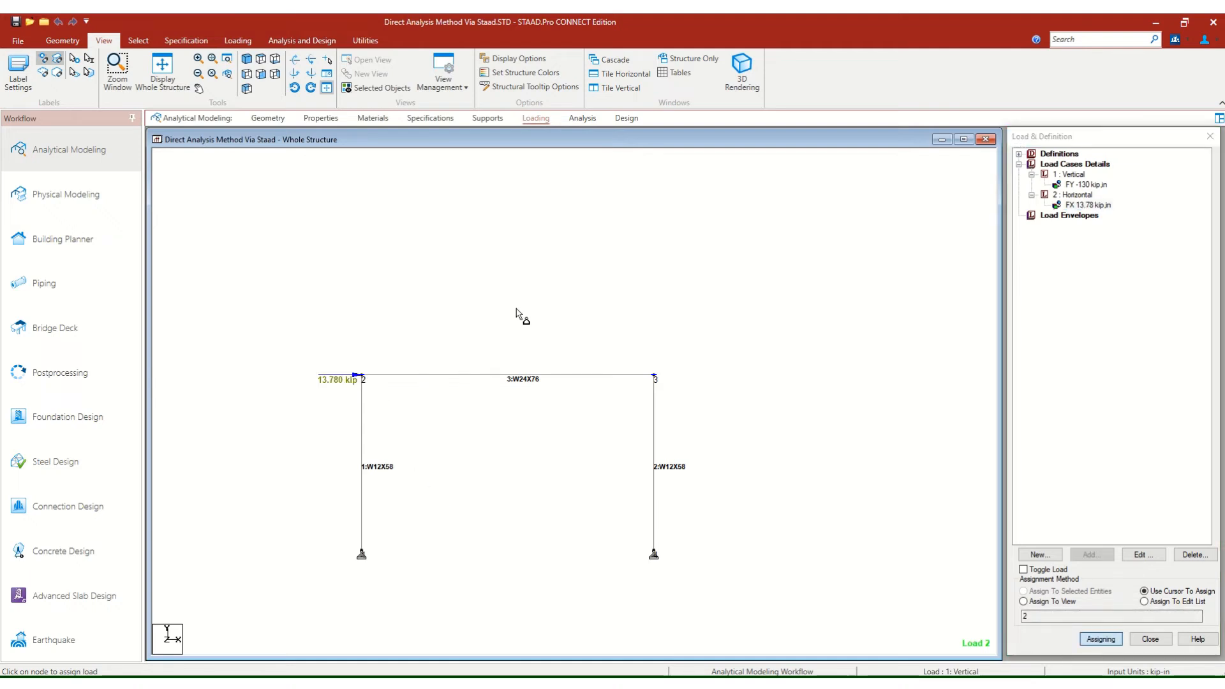
# Finish assigning the horizontal nodal load and save the modified structure.
pyautogui.press('Escape')
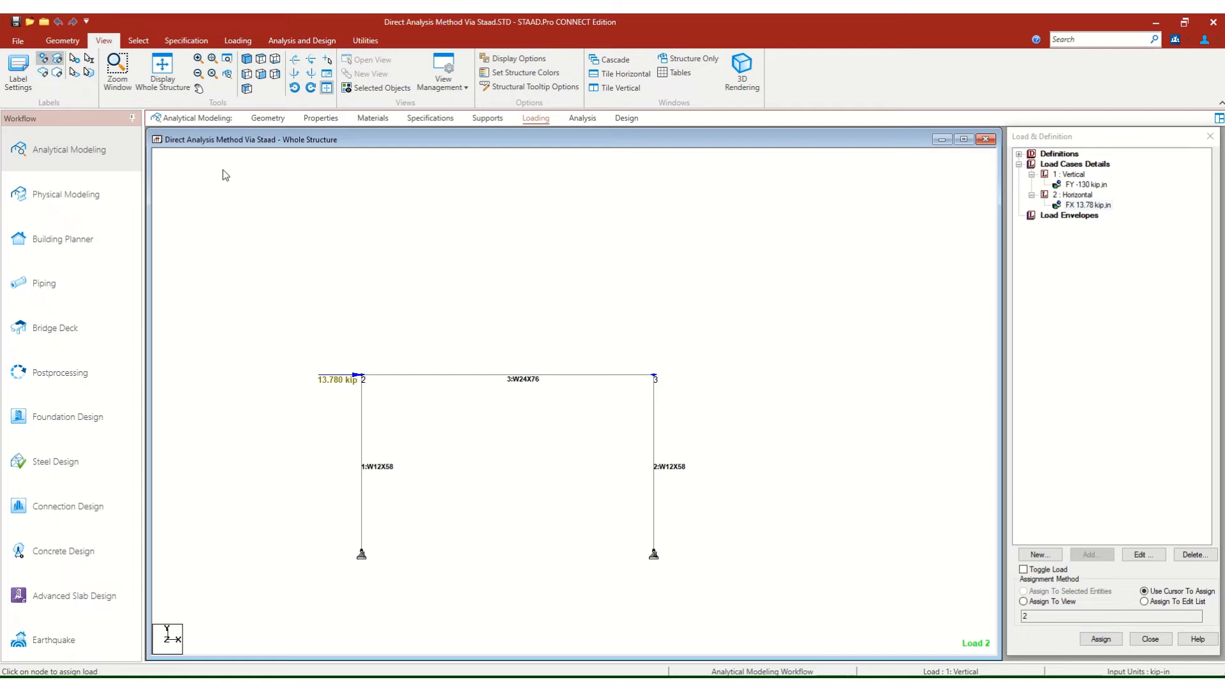
pyautogui.hotkey('ctrl', 's')
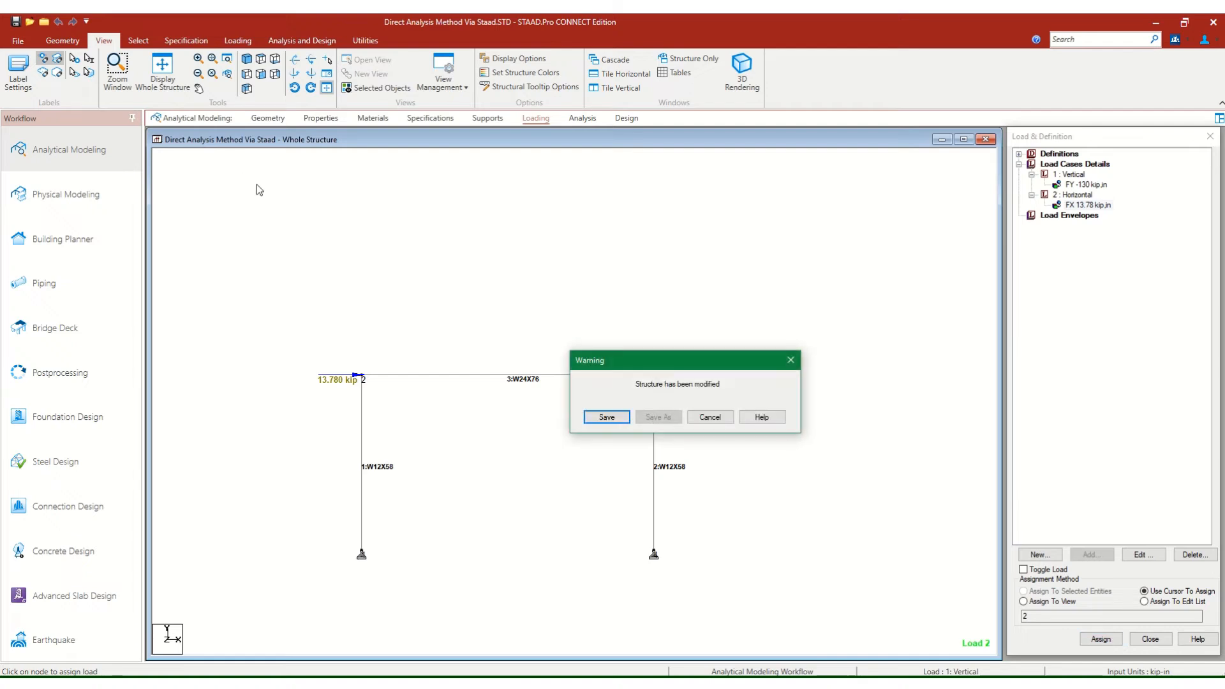
pyautogui.click(601, 418)
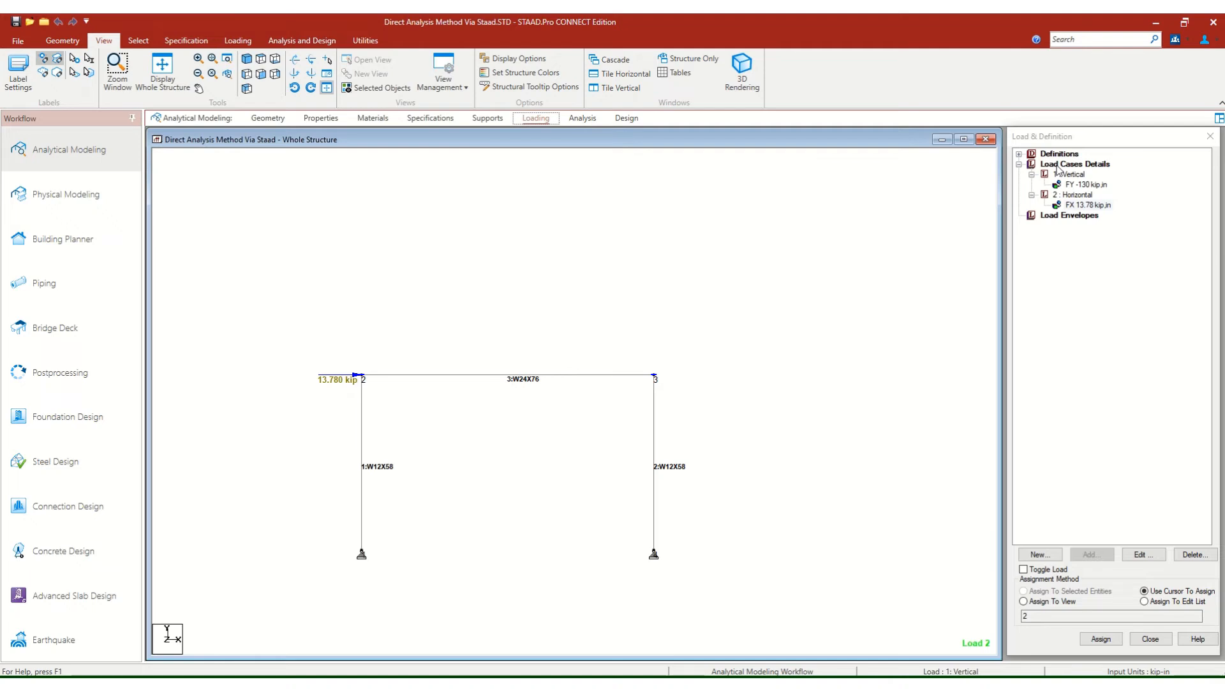
pyautogui.click(1058, 167)
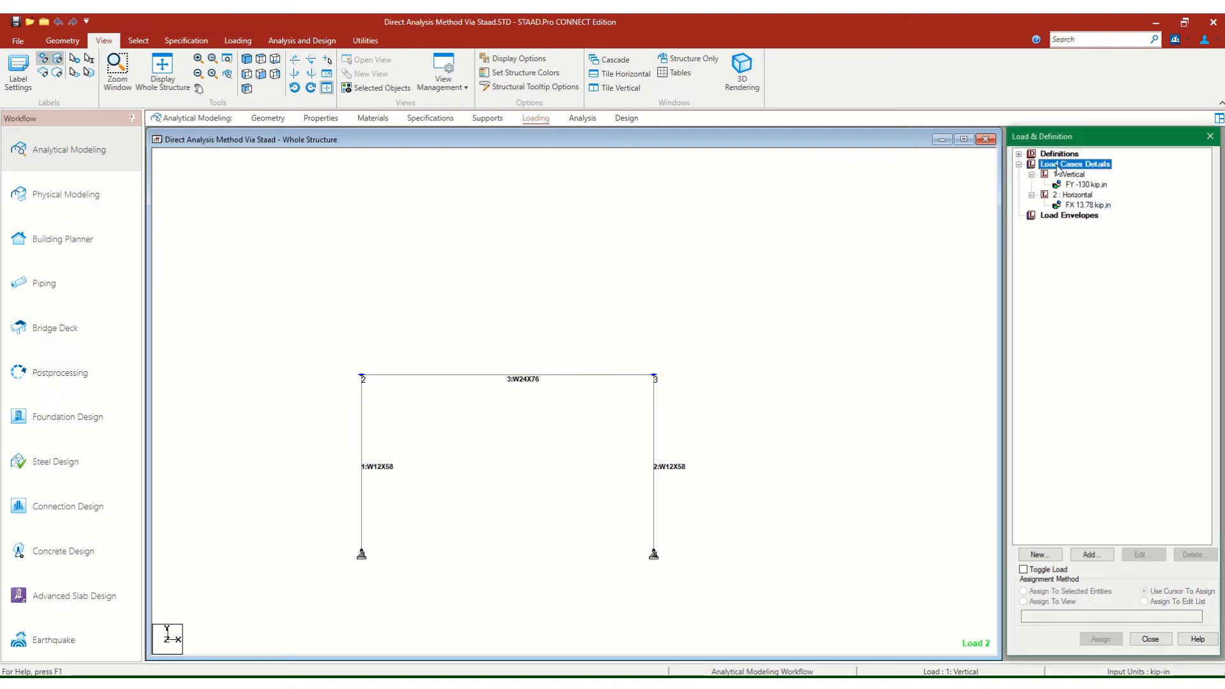
pyautogui.click(1094, 555)
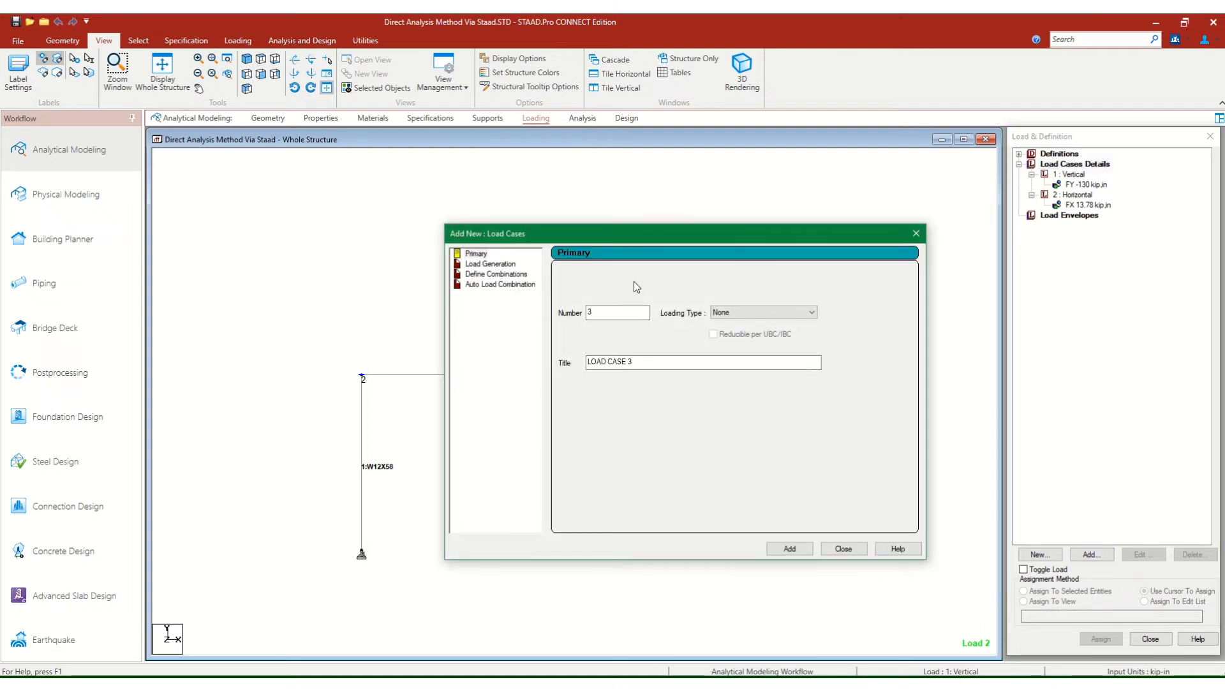
pyautogui.click(917, 235)
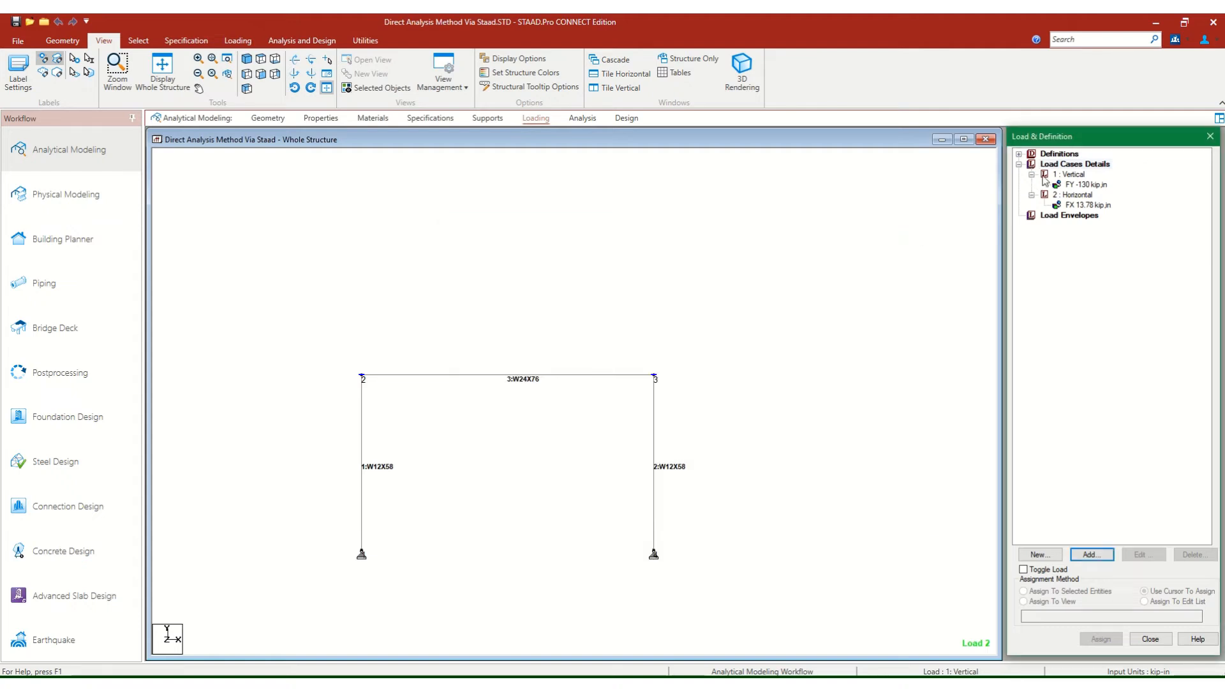
pyautogui.click(1058, 166)
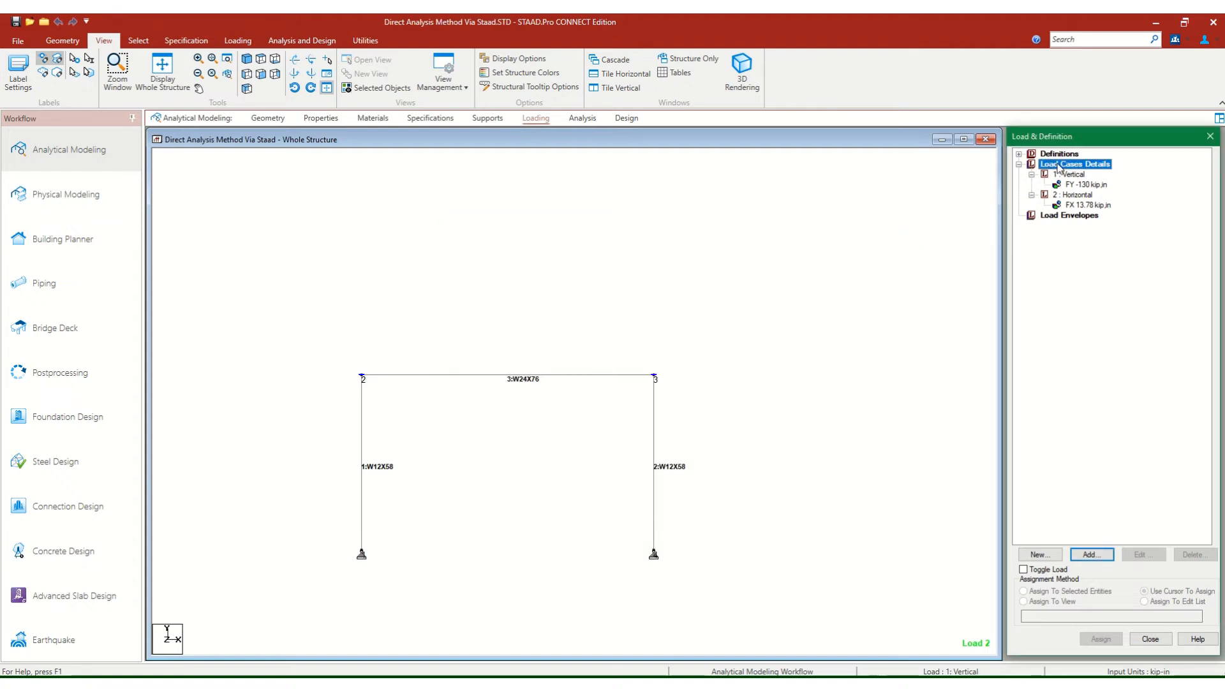
pyautogui.click(1087, 556)
# Switch to the Direct Analysis Method - Learning Module 9 model, check its load cases list, and return to the portal frame model.
pyautogui.click(848, 643)
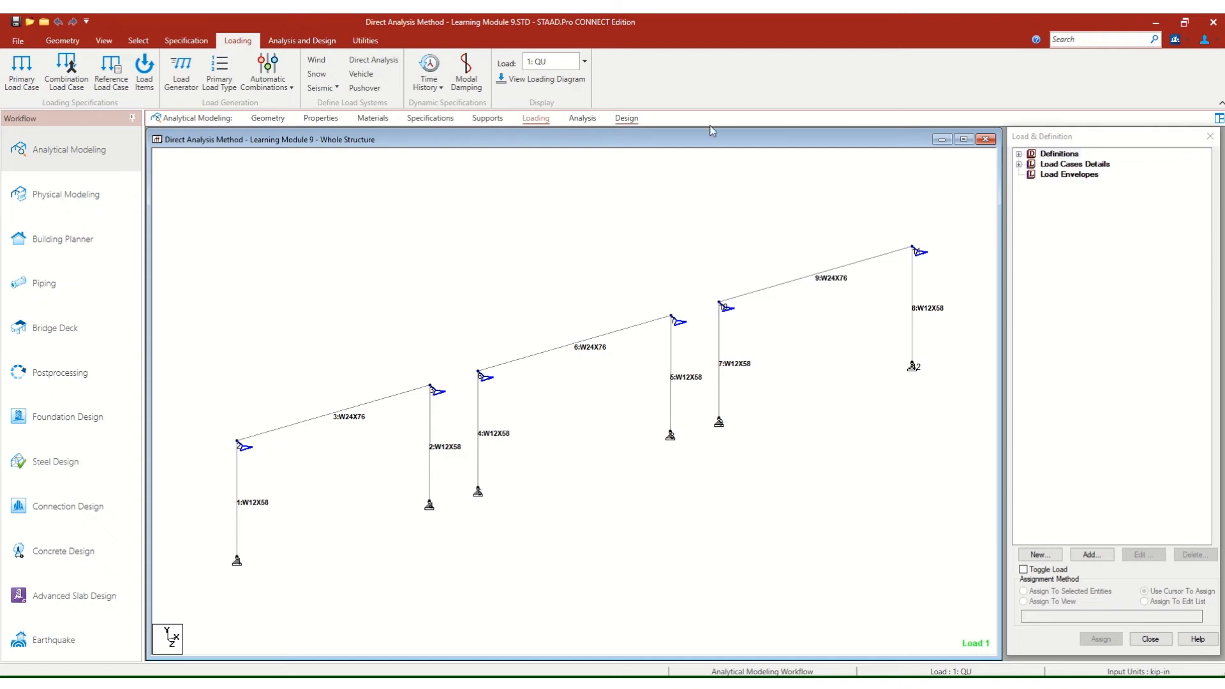
pyautogui.click(1019, 165)
pyautogui.click(1019, 164)
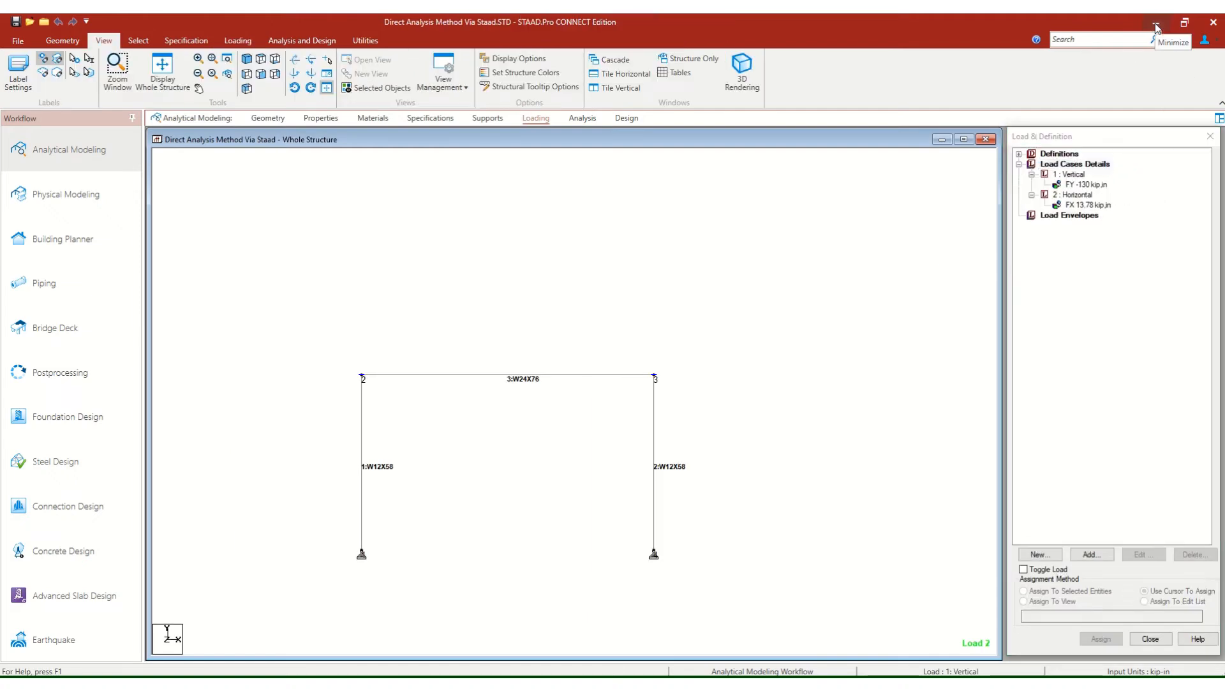
pyautogui.click(1157, 26)
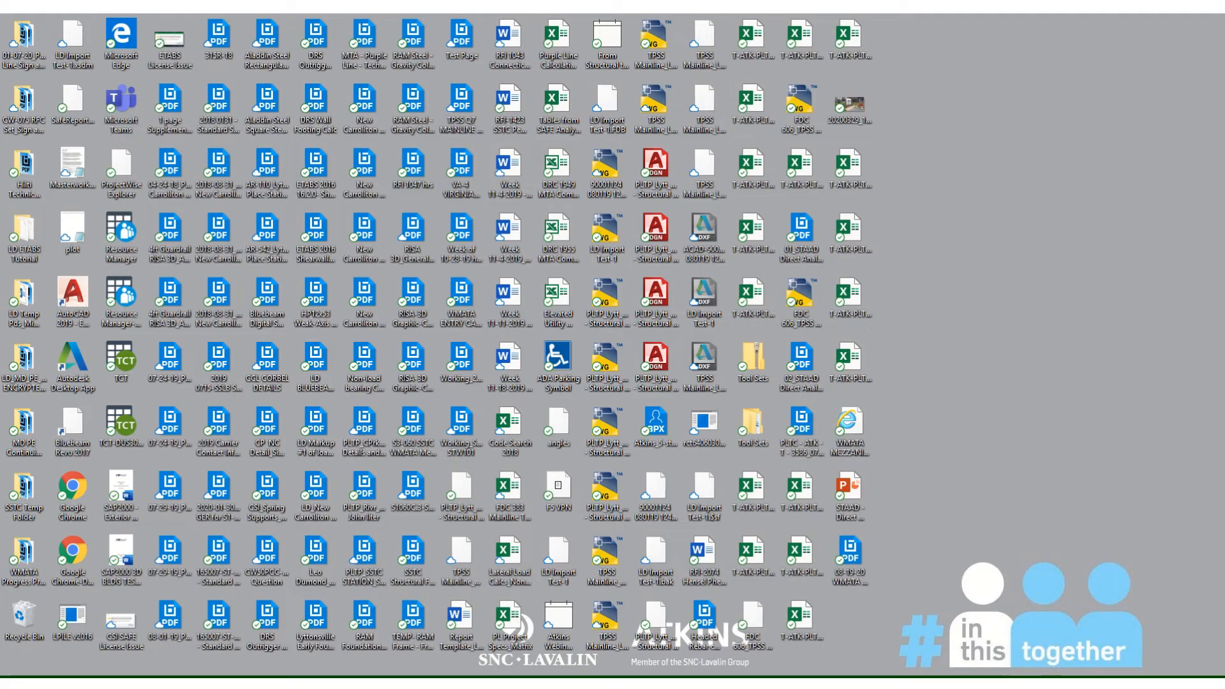
pyautogui.moveTo(895, 681)
pyautogui.click(780, 639)
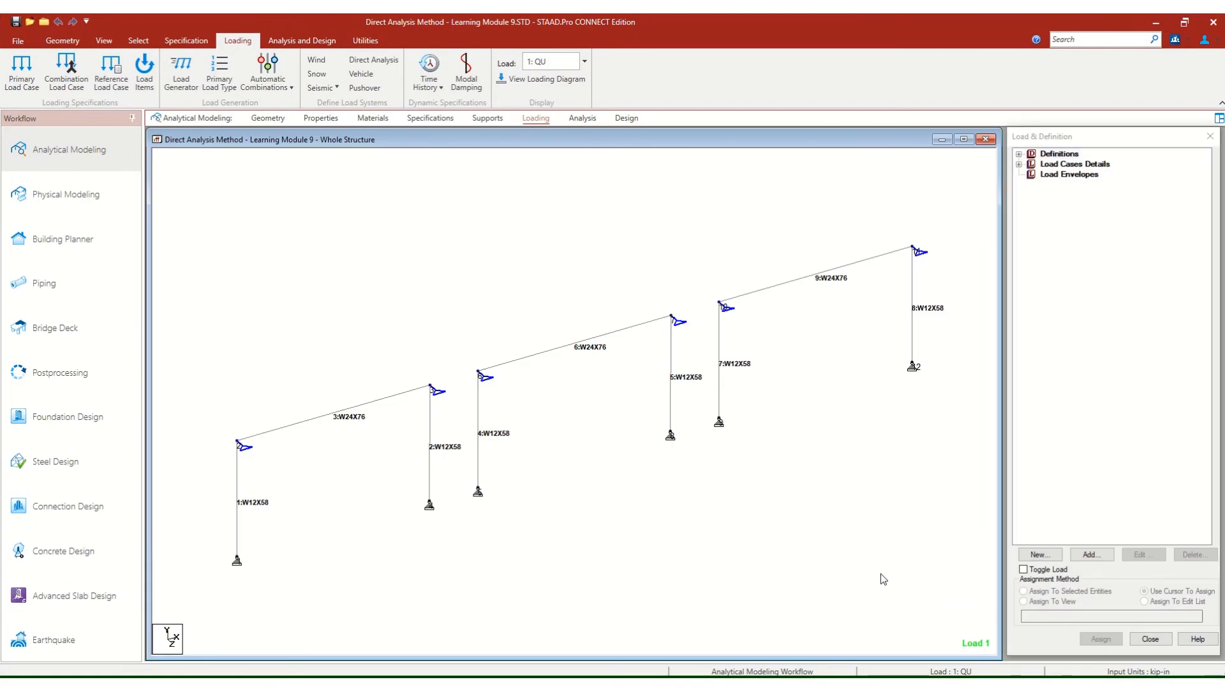
pyautogui.moveTo(895, 681)
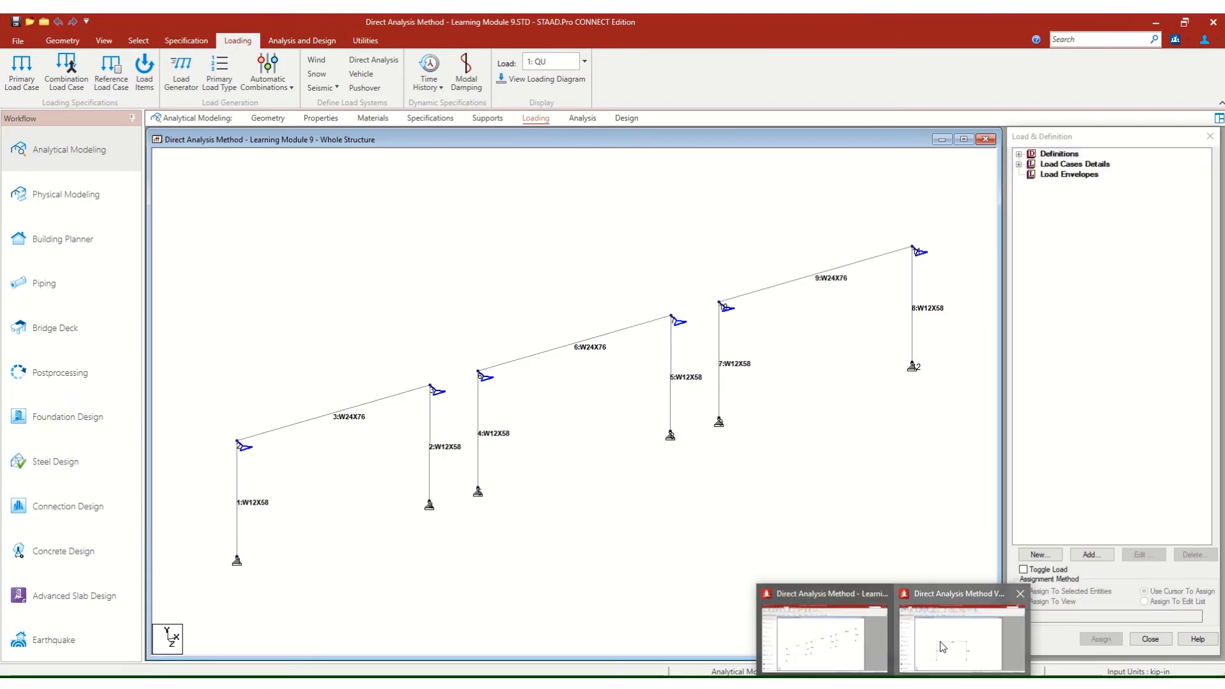
pyautogui.click(956, 634)
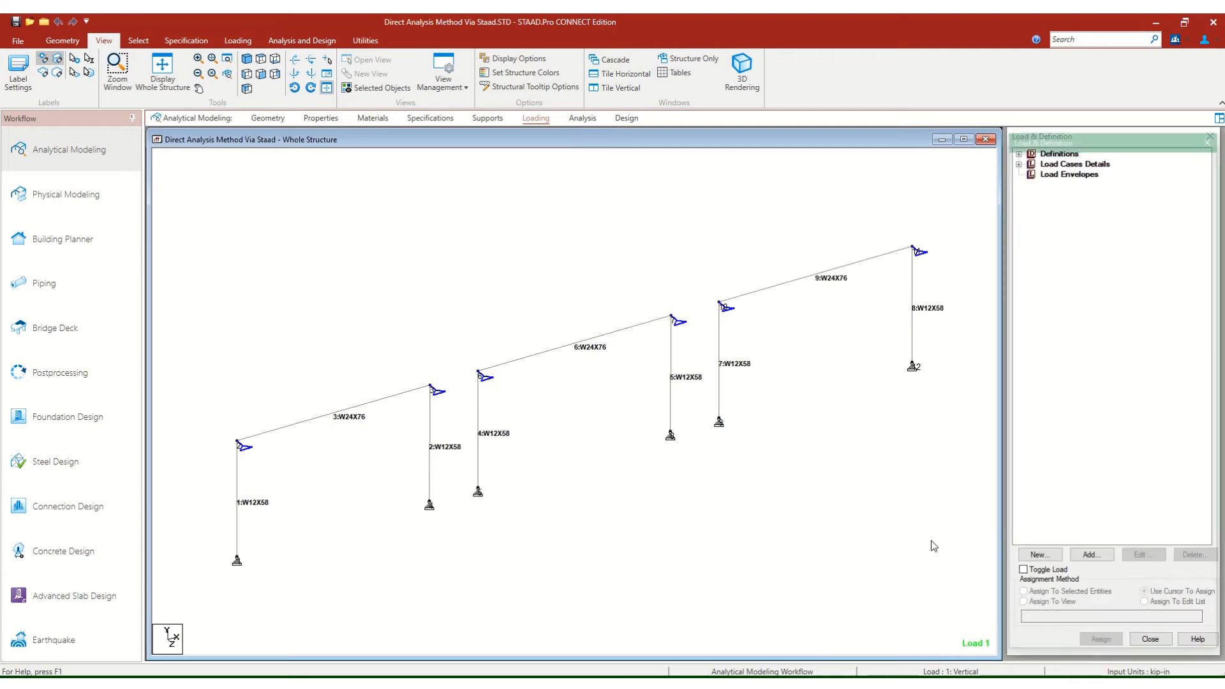
# Expand Load Cases Details and start adding a new load case to the portal frame model.
pyautogui.click(1019, 155)
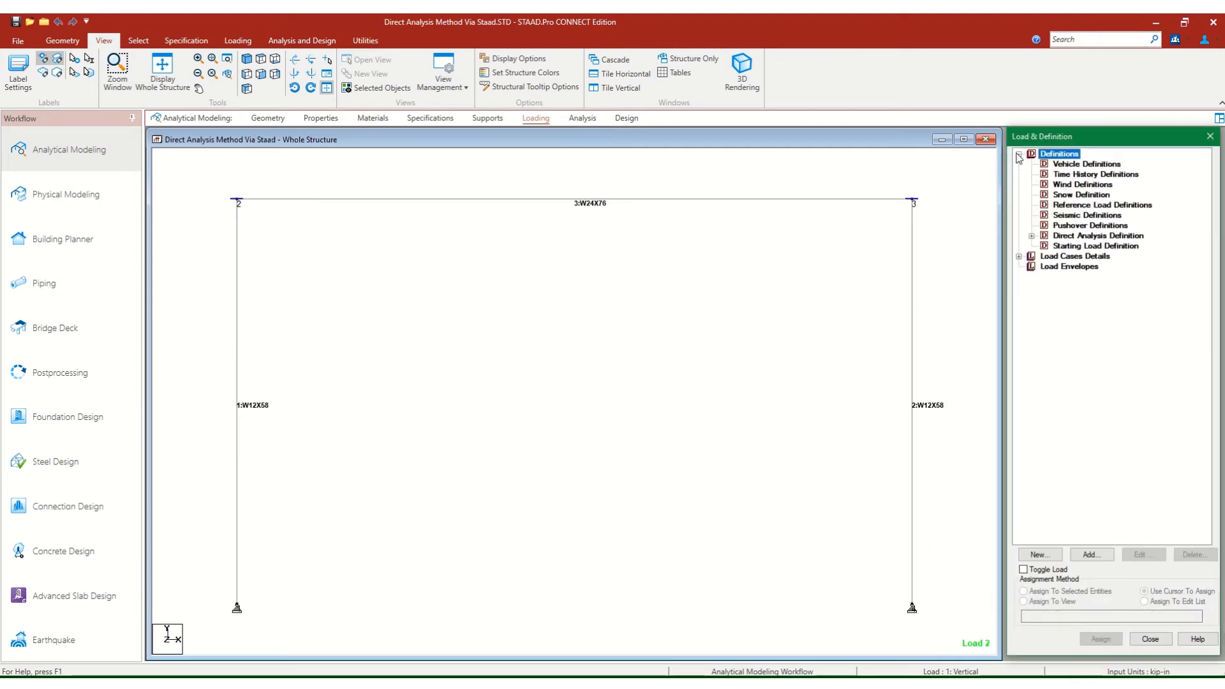
pyautogui.click(1019, 154)
pyautogui.click(1019, 164)
pyautogui.click(1043, 164)
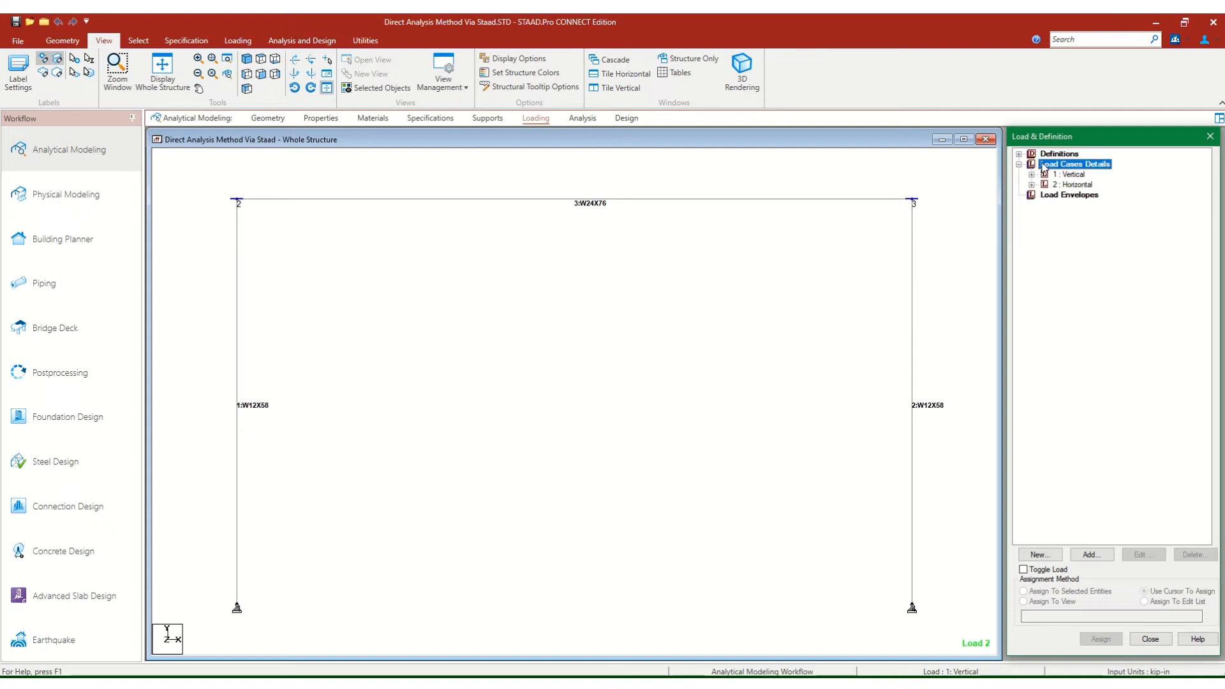
pyautogui.click(1091, 554)
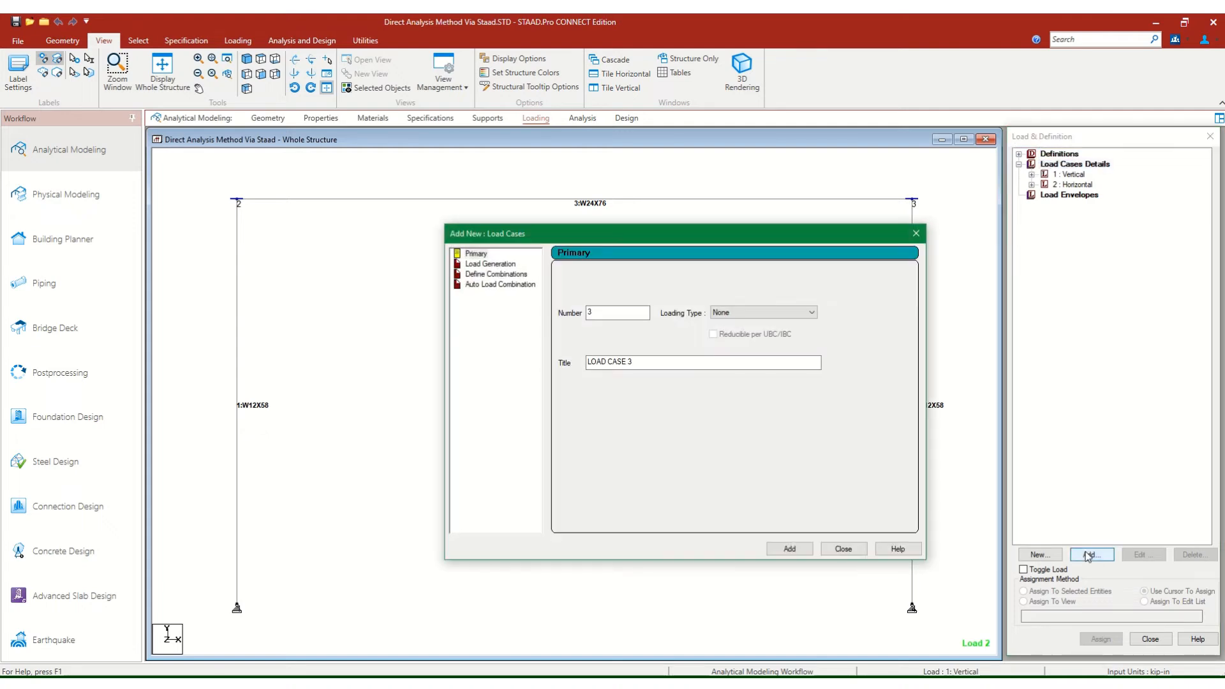
pyautogui.click(496, 275)
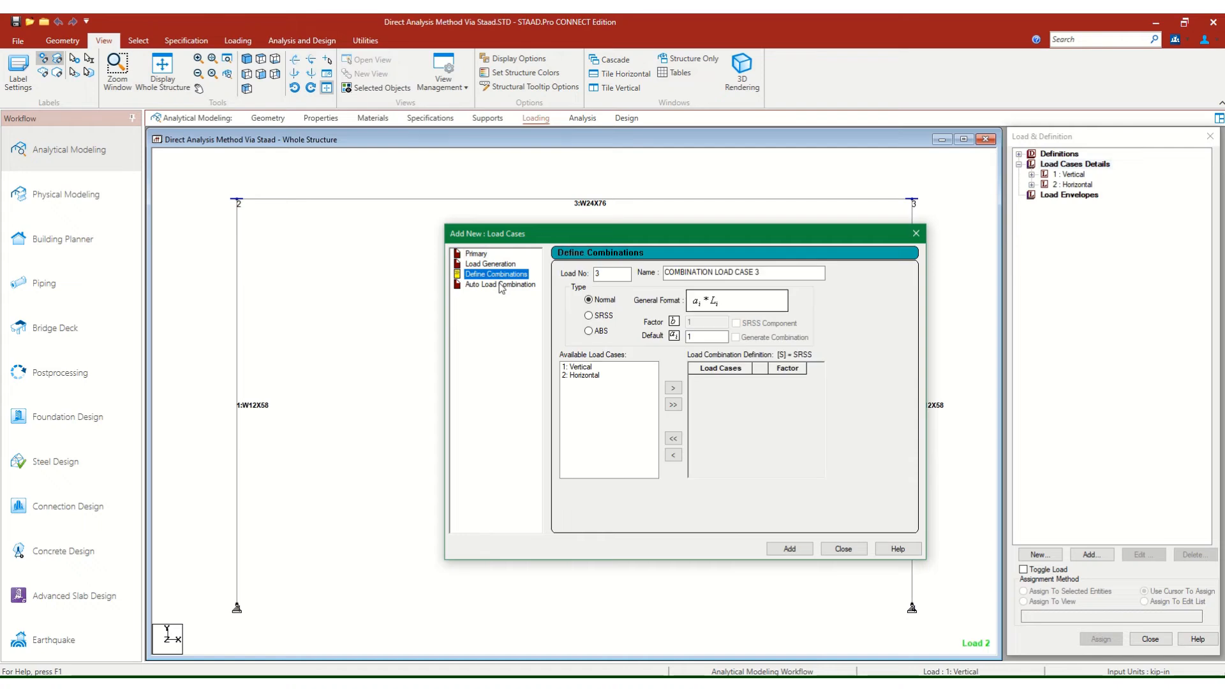
pyautogui.click(501, 287)
pyautogui.click(493, 266)
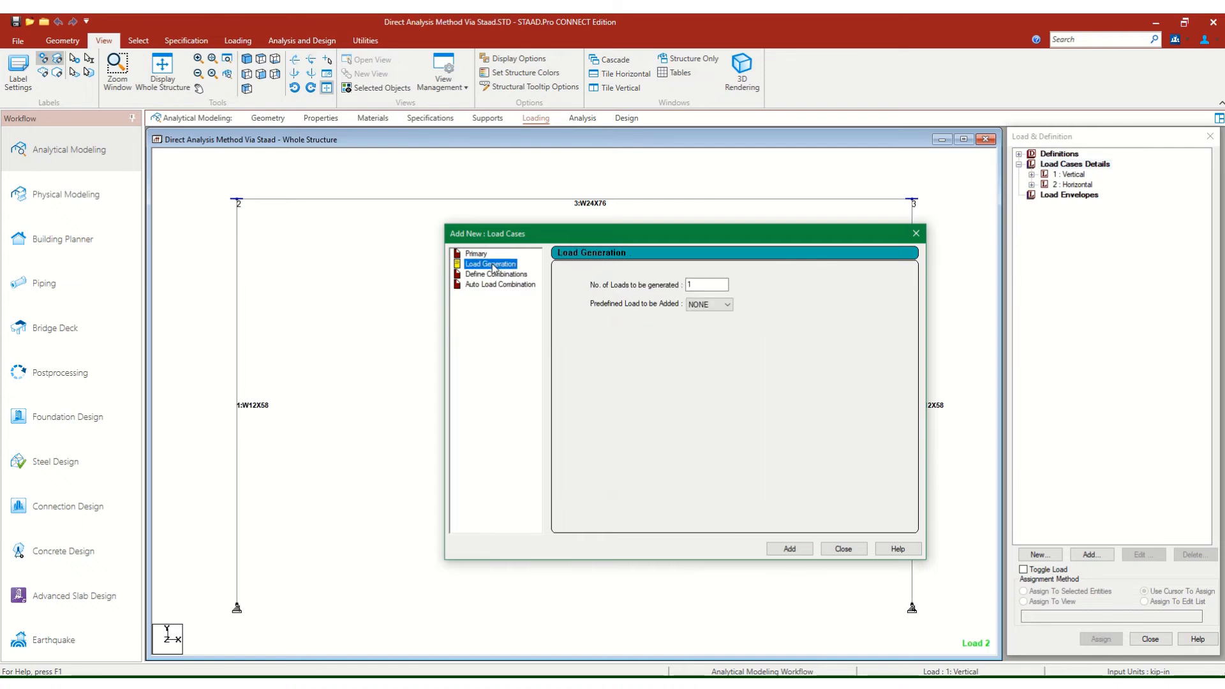
pyautogui.click(478, 254)
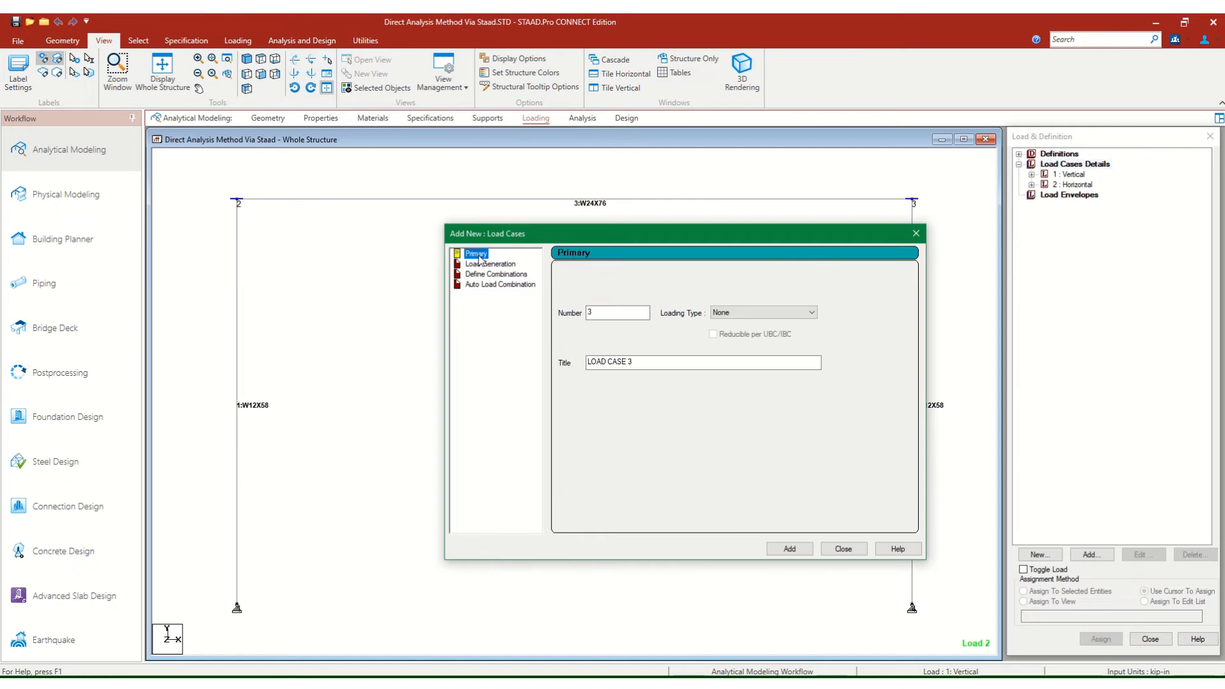
# Add primary load case 3 titled "repeat" with its loading type left at None.
pyautogui.moveTo(646, 362); pyautogui.dragTo(512, 358)
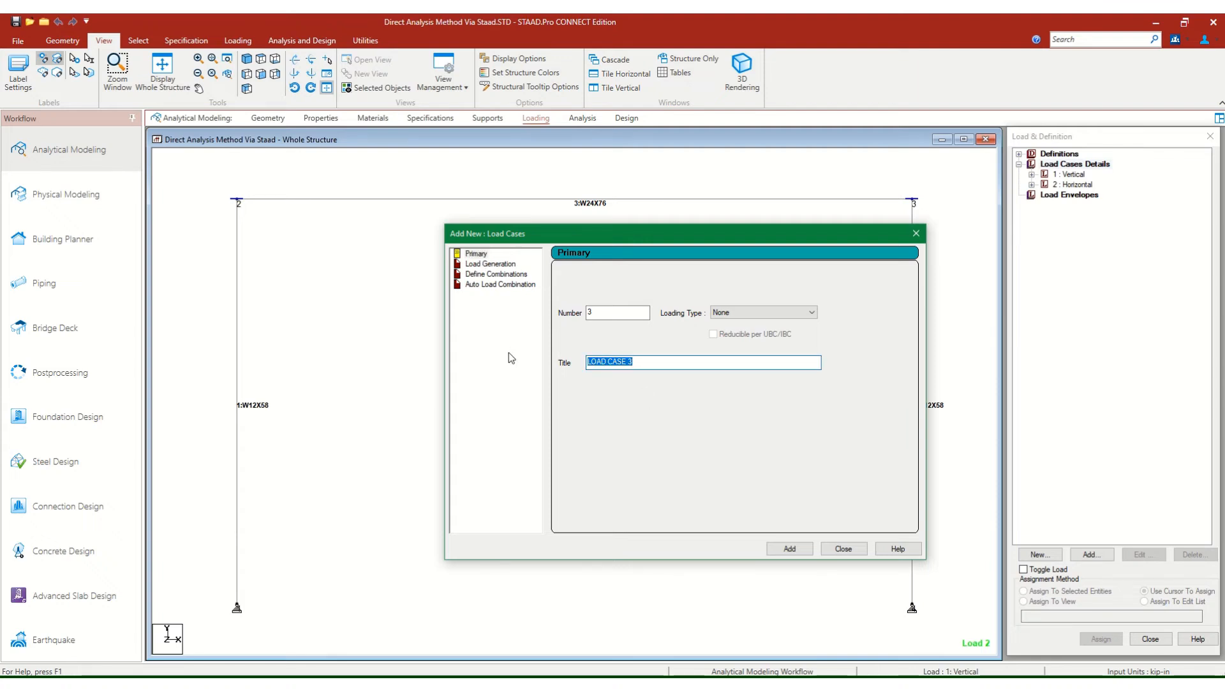
pyautogui.write('repeat')
pyautogui.click(734, 313)
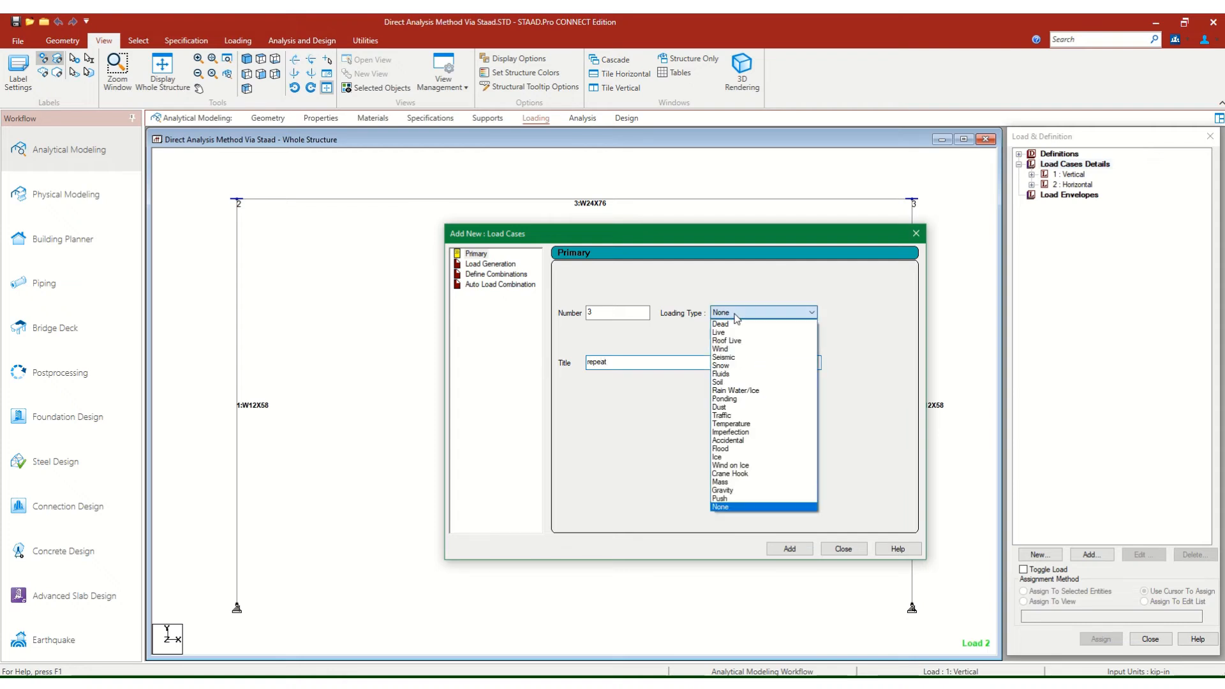
pyautogui.click(737, 318)
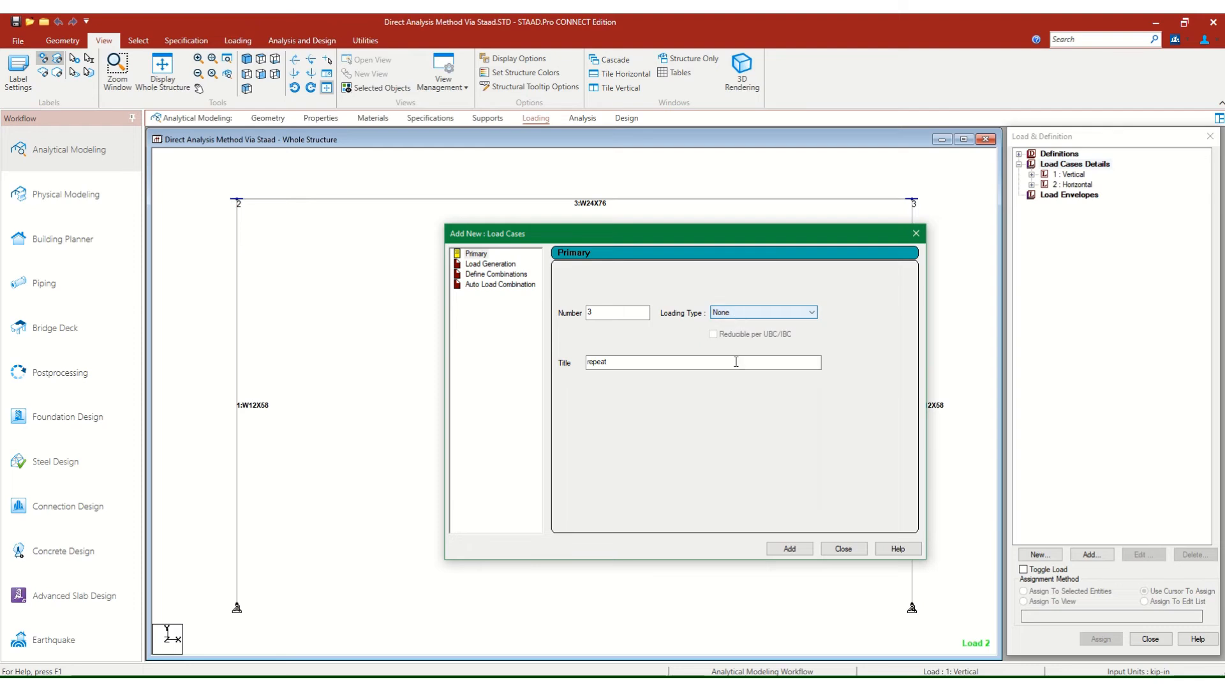
pyautogui.click(797, 552)
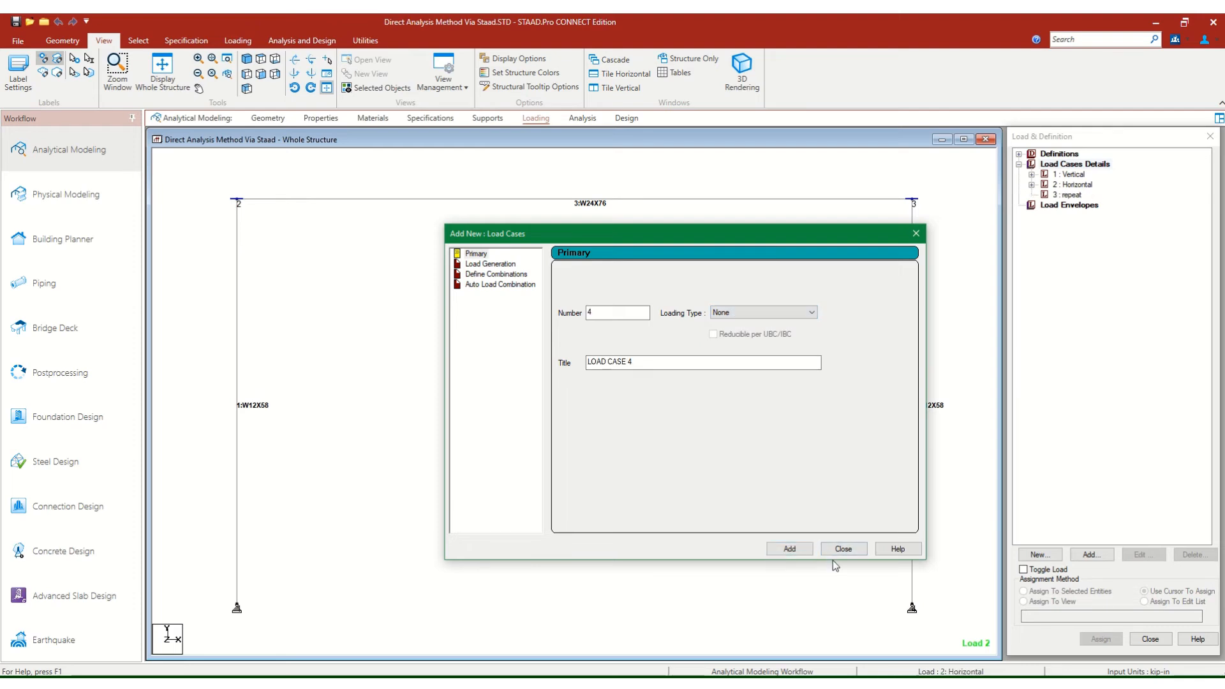
pyautogui.click(833, 552)
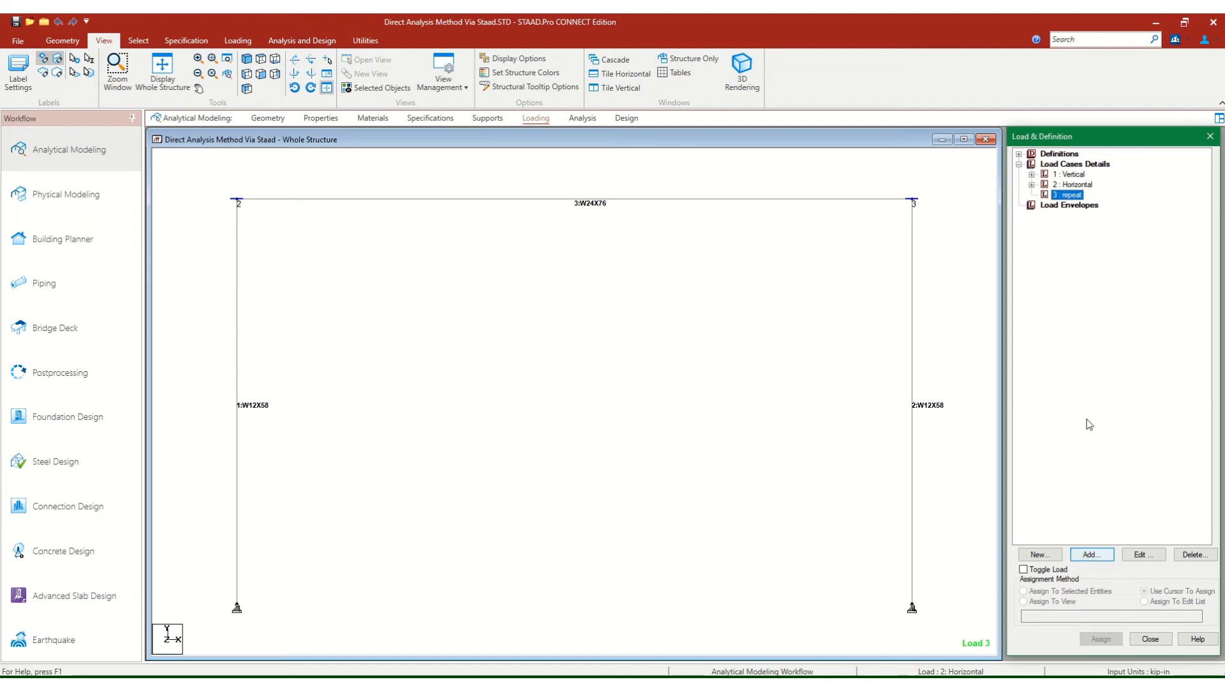
# Add a repeat load to load case 3 that combines the Vertical and Horizontal cases, each with a factor of 1.
pyautogui.click(1104, 559)
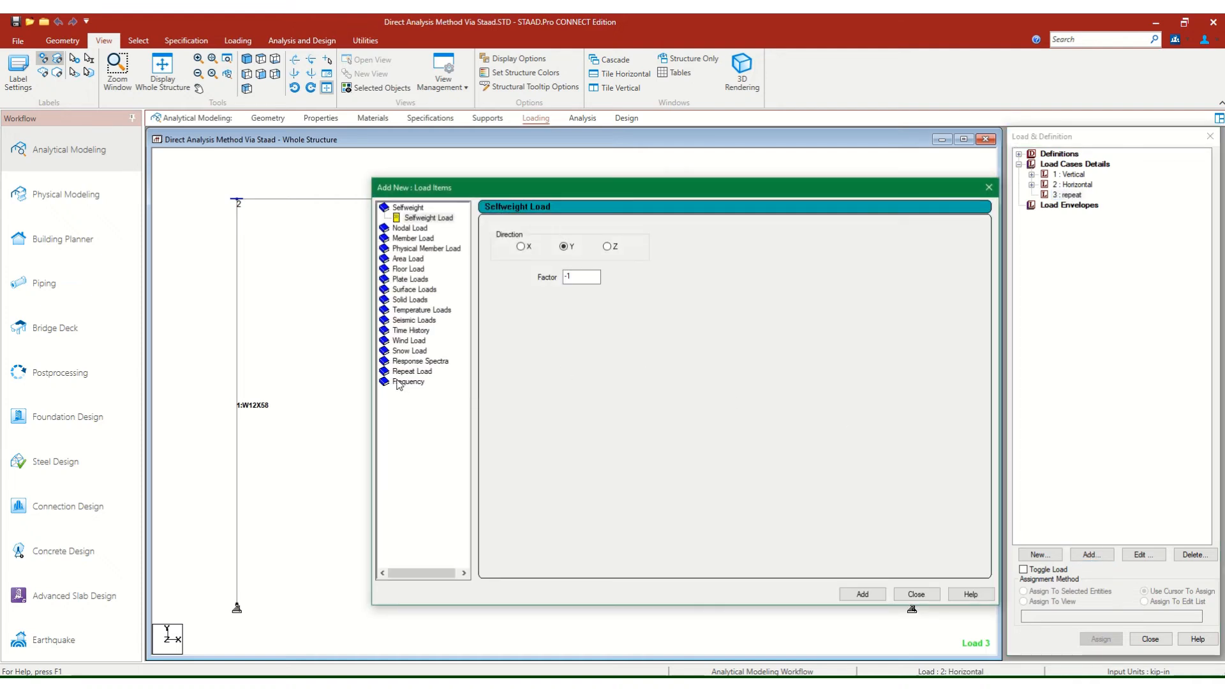
pyautogui.click(402, 373)
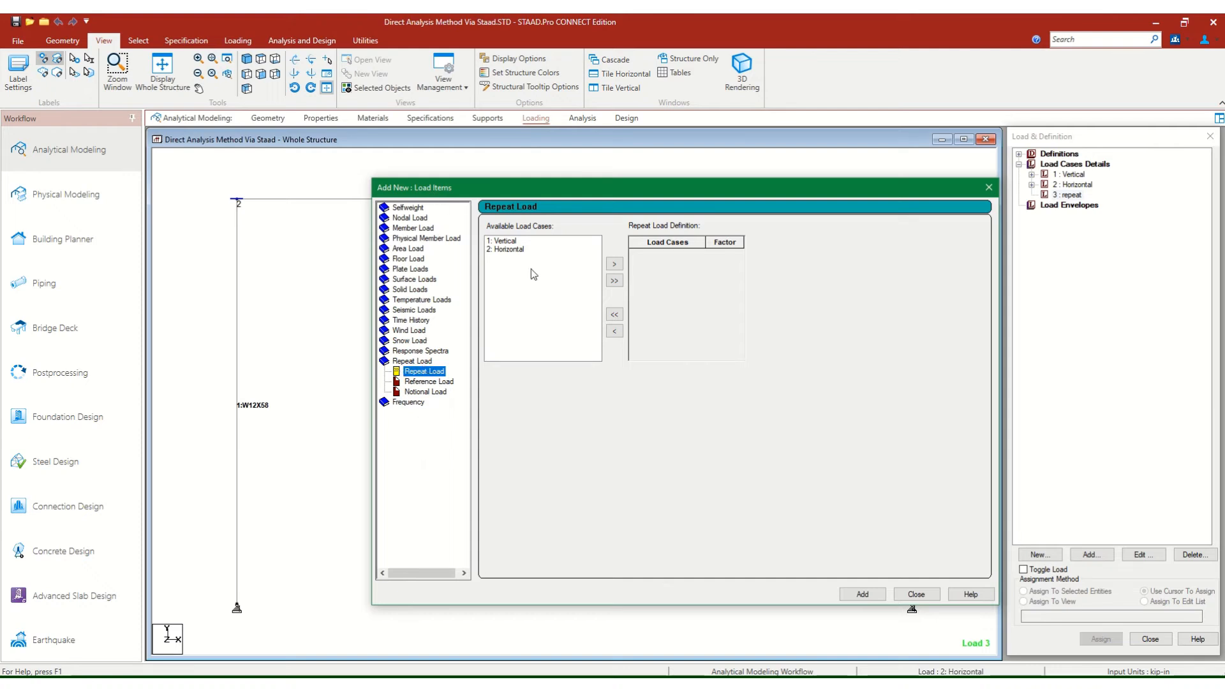
pyautogui.click(497, 243)
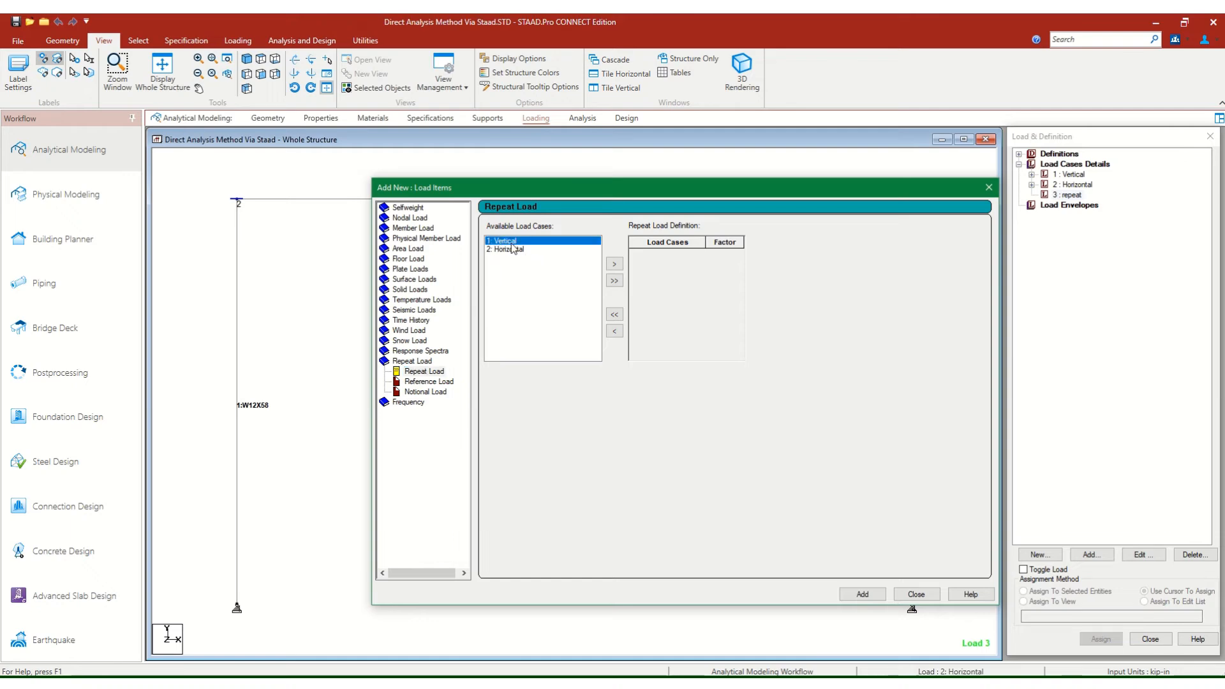
pyautogui.click(614, 280)
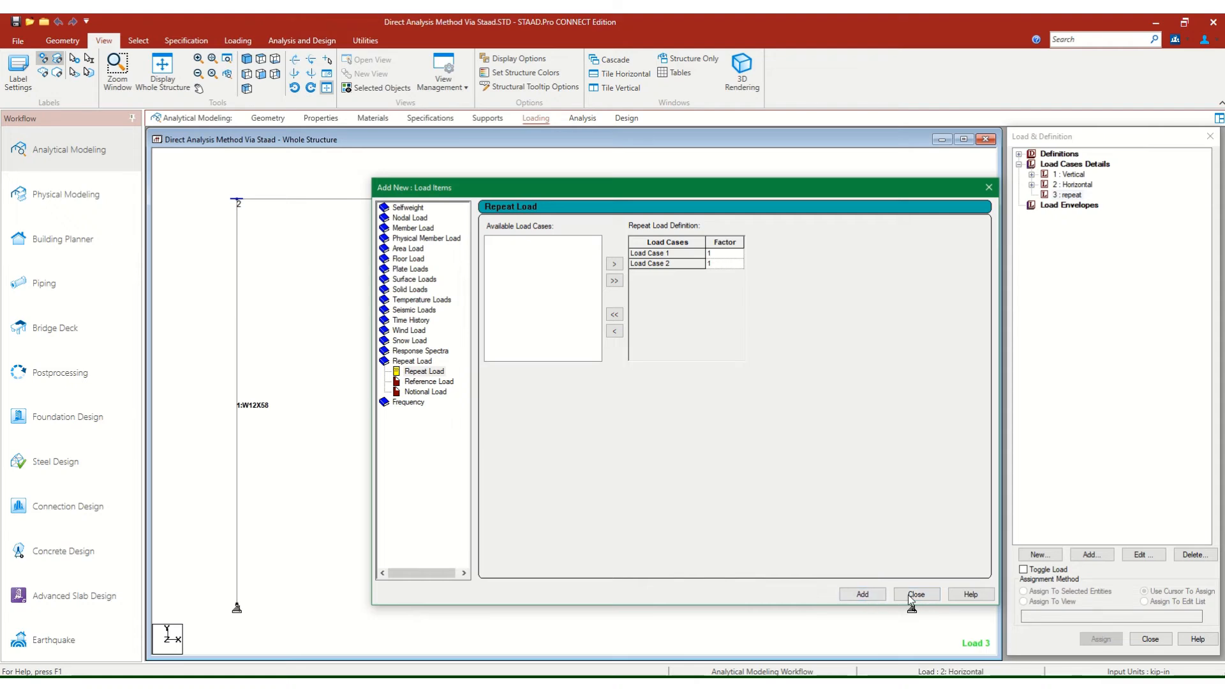
pyautogui.click(868, 595)
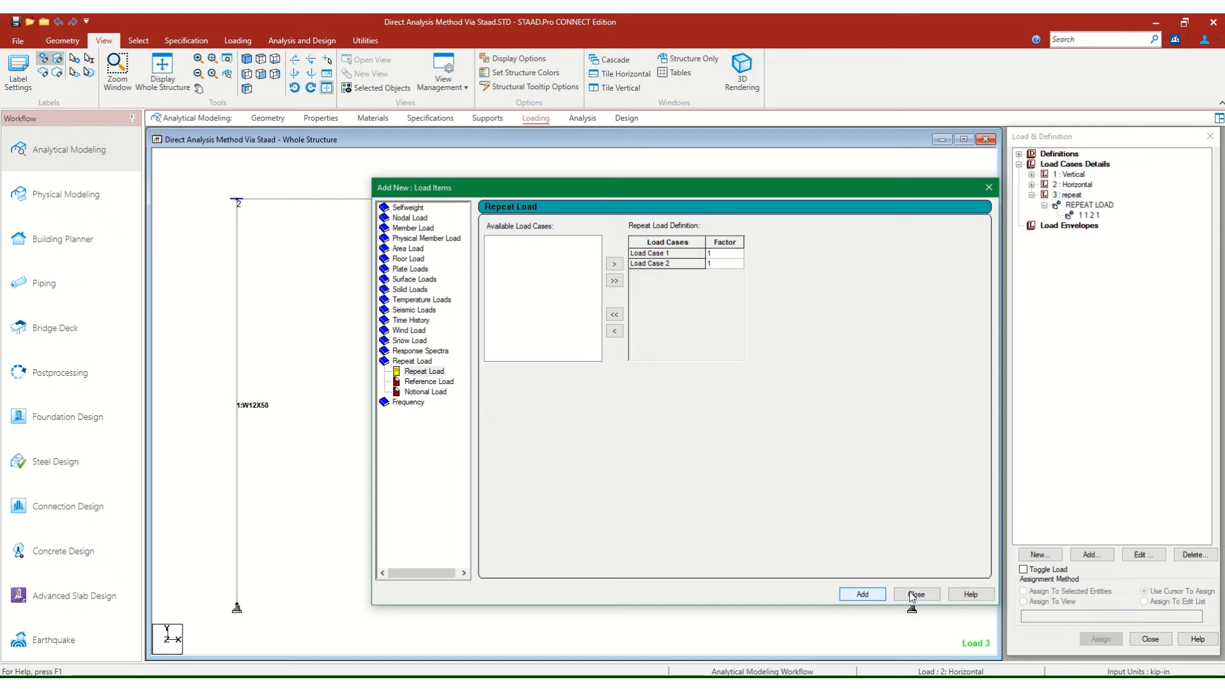
pyautogui.click(914, 594)
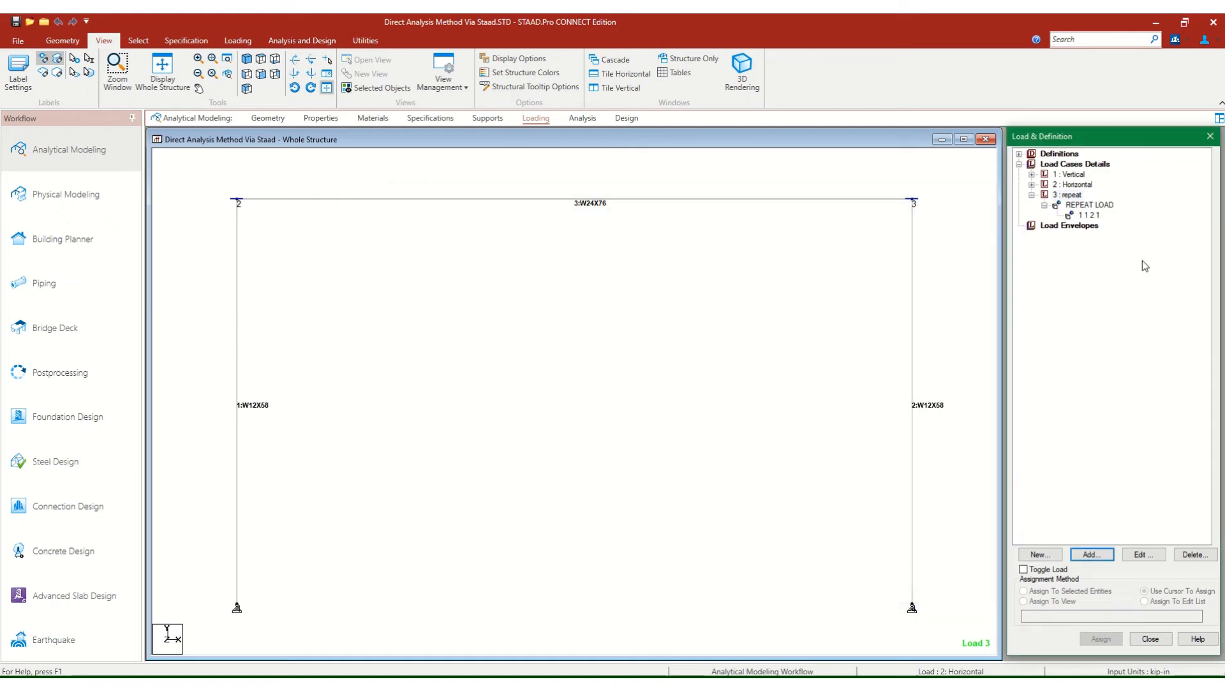
# Rename load case 3 as "Vert+Horiz".
pyautogui.click(1069, 197)
pyautogui.click(1141, 554)
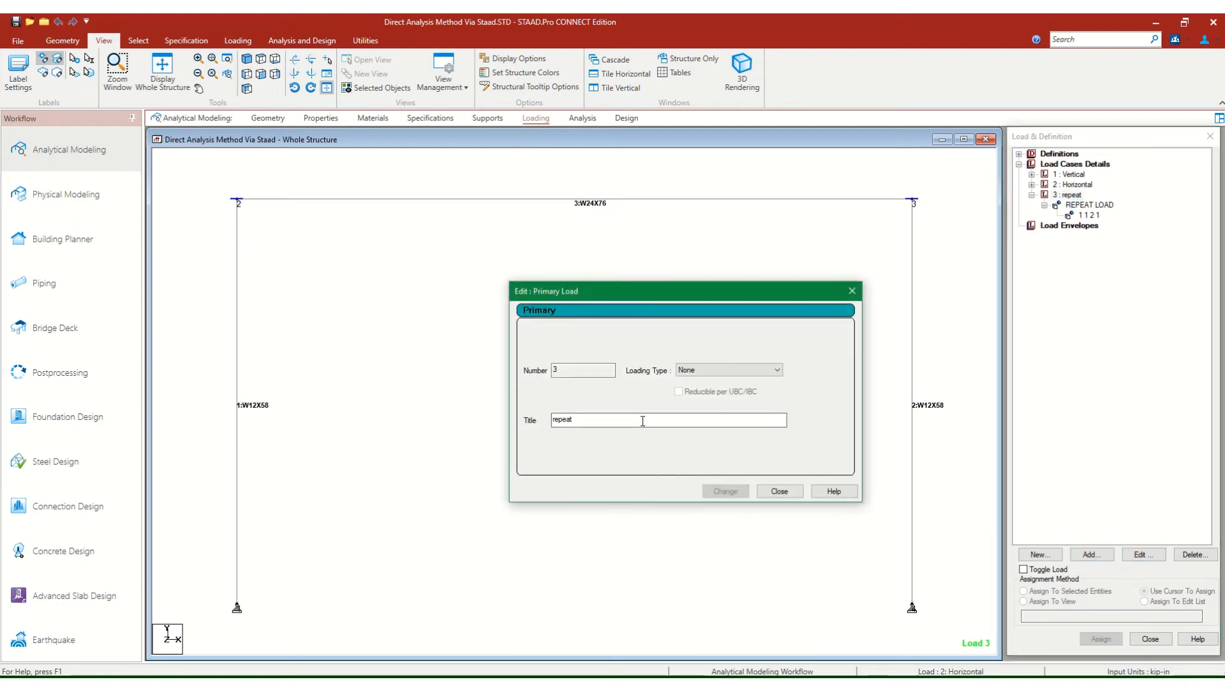
pyautogui.moveTo(643, 421); pyautogui.dragTo(464, 430)
pyautogui.write('Vert ')
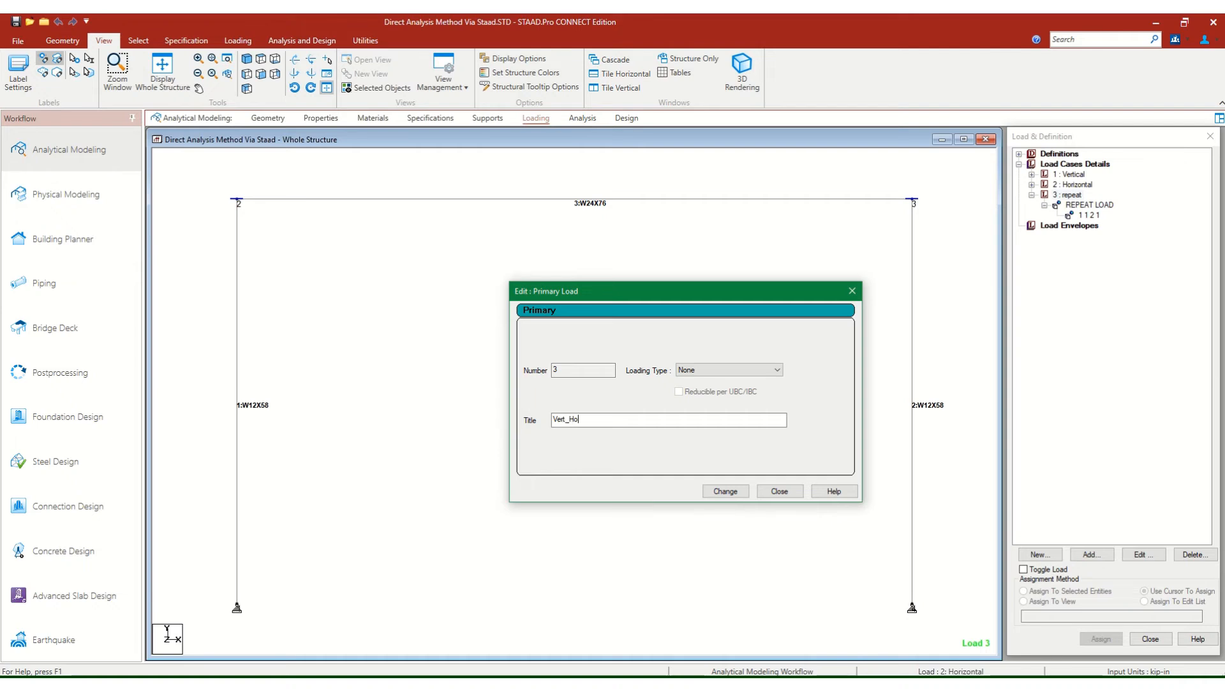
pyautogui.write('Ho')
pyautogui.press('BackSpace')
pyautogui.click(726, 491)
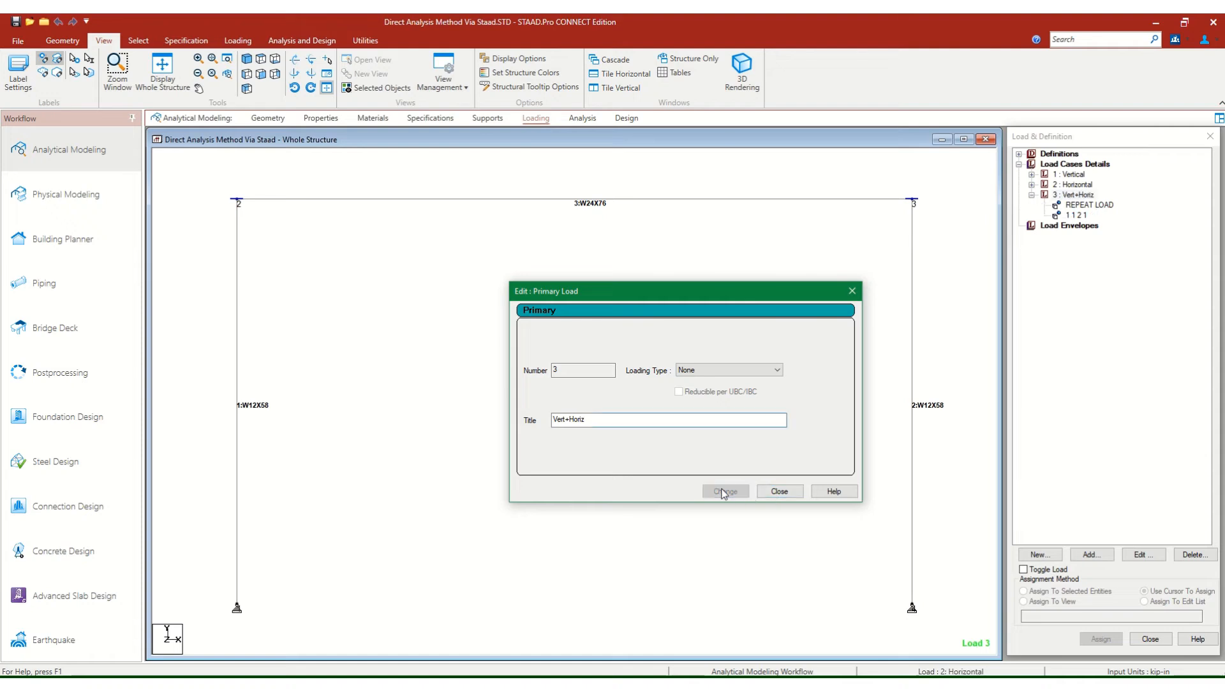
pyautogui.click(779, 492)
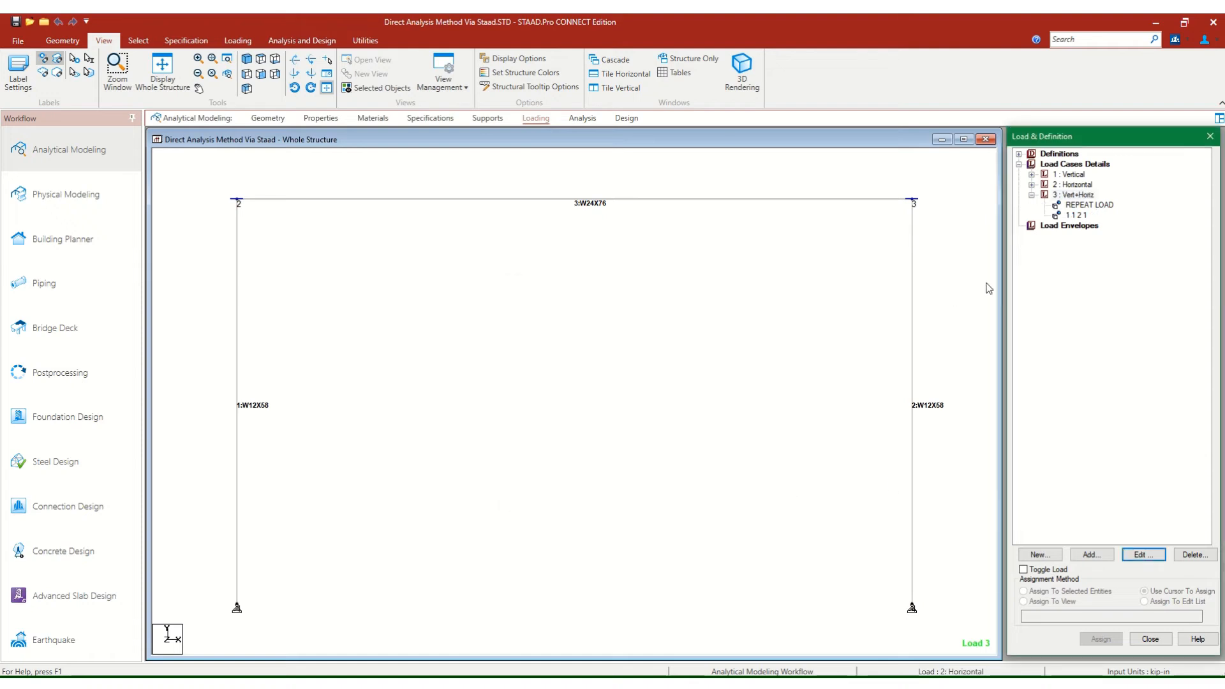
# Display the combined repeat load of the Vert+Horiz case on the whole frame.
pyautogui.click(1072, 216)
pyautogui.scroll(-6, 709, 357)
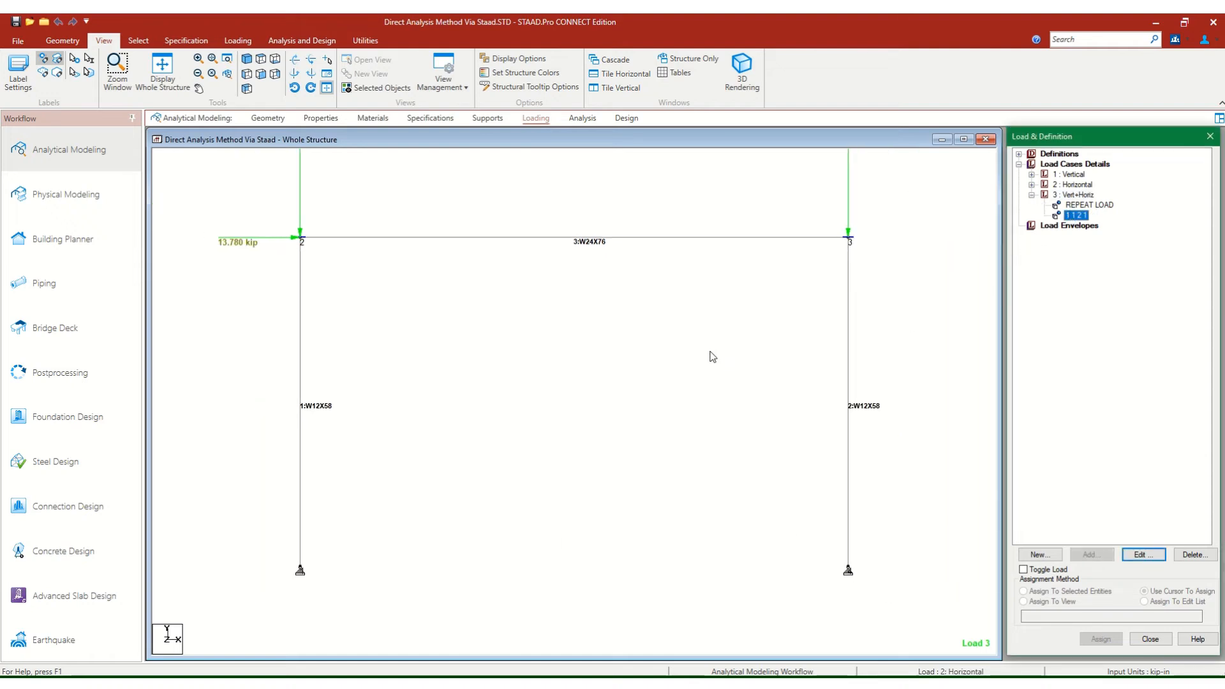
# Save the modified structure with its three load cases.
pyautogui.scroll(-2, 705, 370)
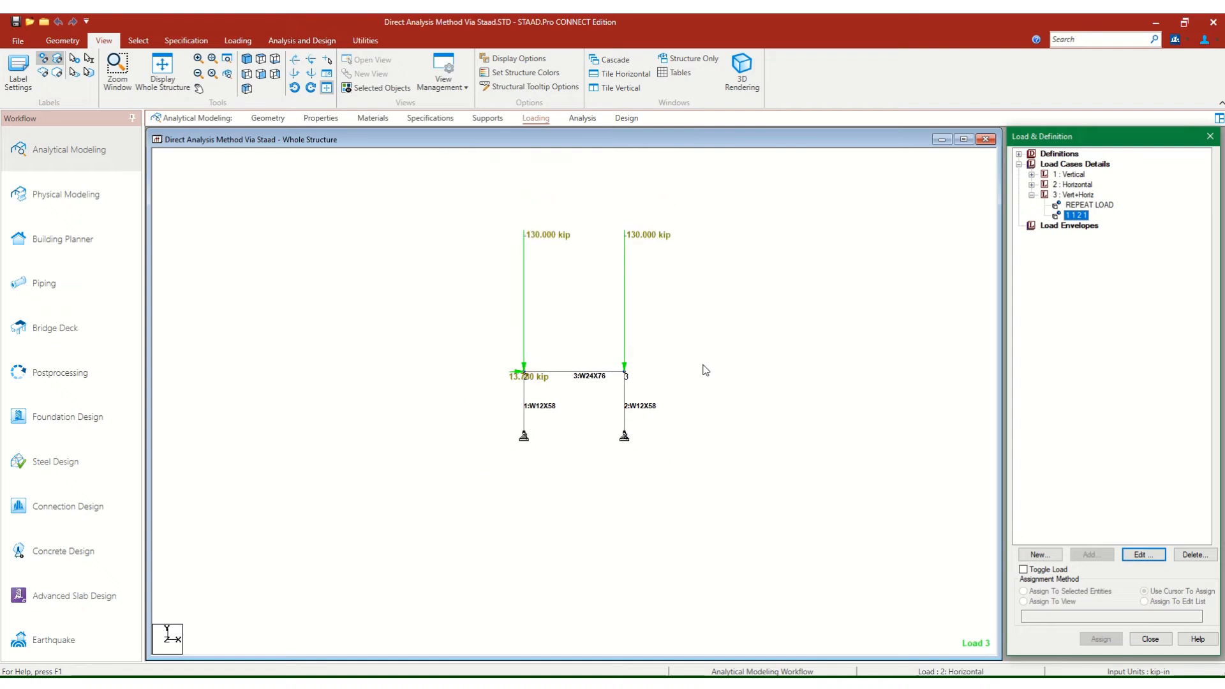
pyautogui.scroll(2, 704, 380)
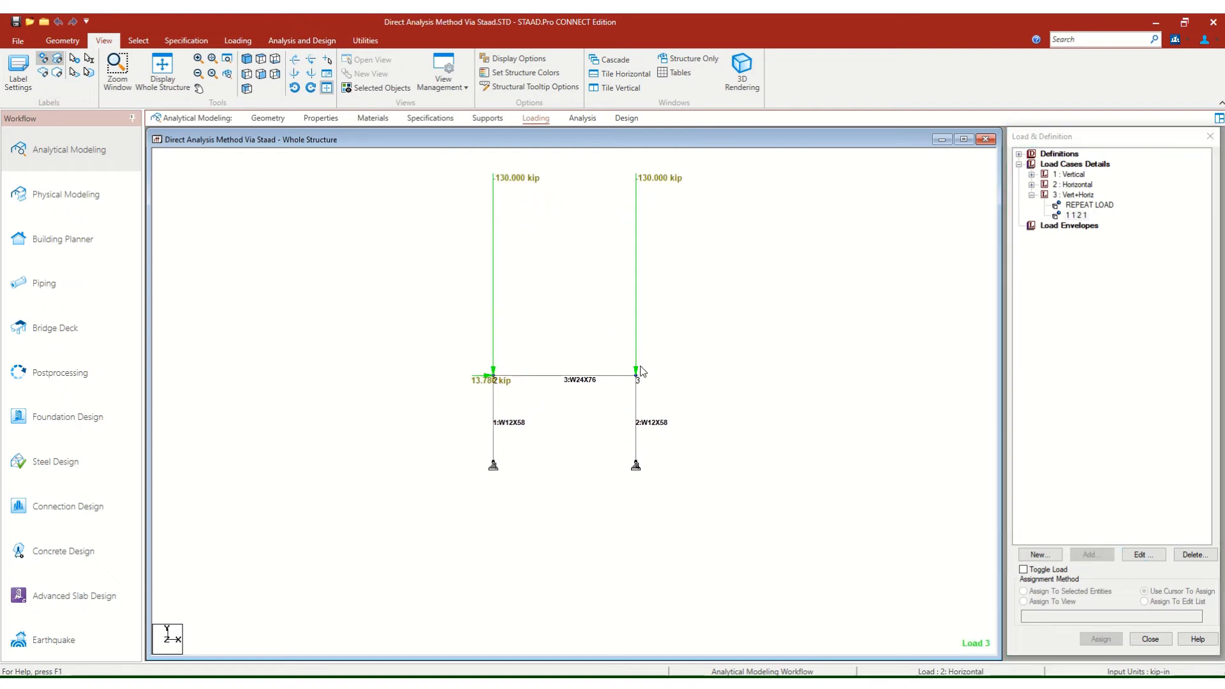
pyautogui.click(17, 24)
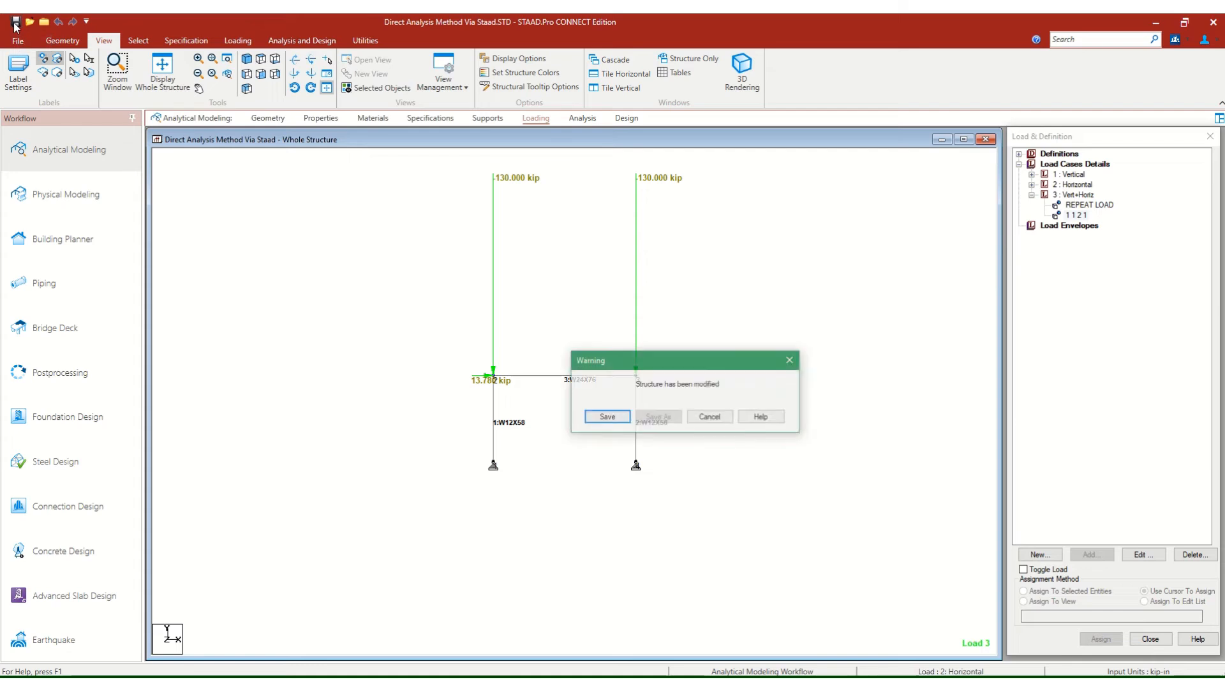
pyautogui.click(605, 416)
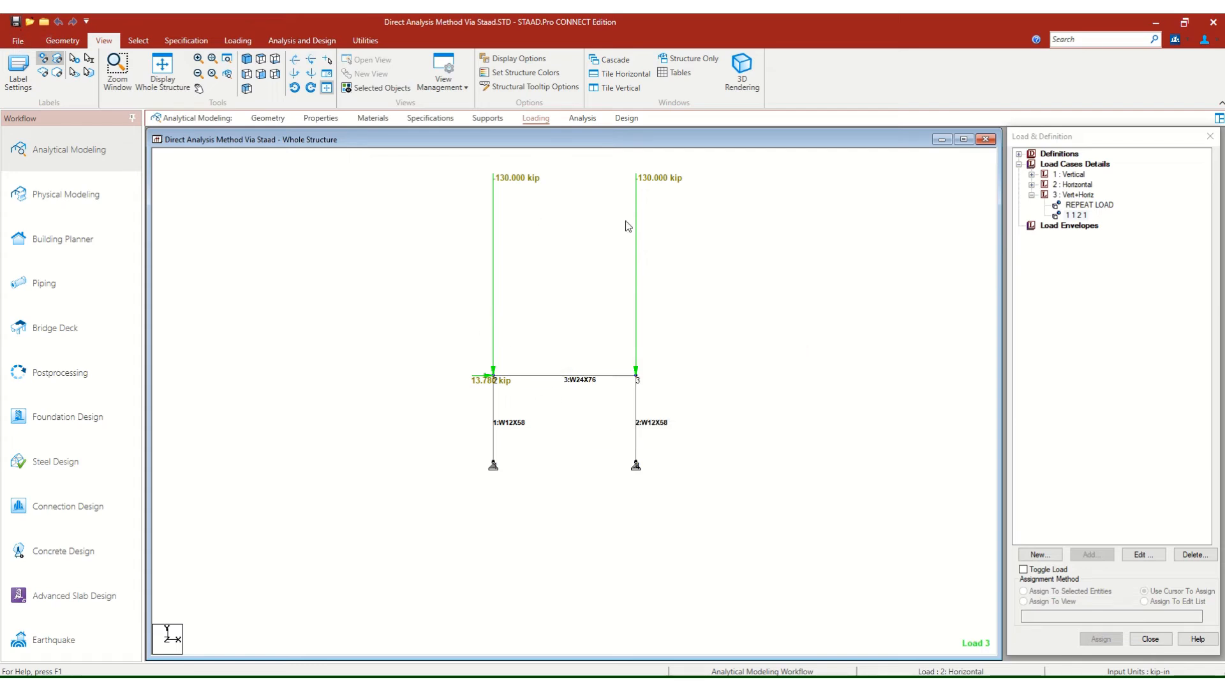
# Add a Perform Direct Analysis command using LRFD, 20 iterations and the All print option, and save the model.
pyautogui.moveTo(623, 230)
pyautogui.mouseDown(button='middle')
pyautogui.moveTo(565, 236)
pyautogui.moveTo(565, 279)
pyautogui.mouseUp(button='middle')
pyautogui.scroll(1, 565, 235)
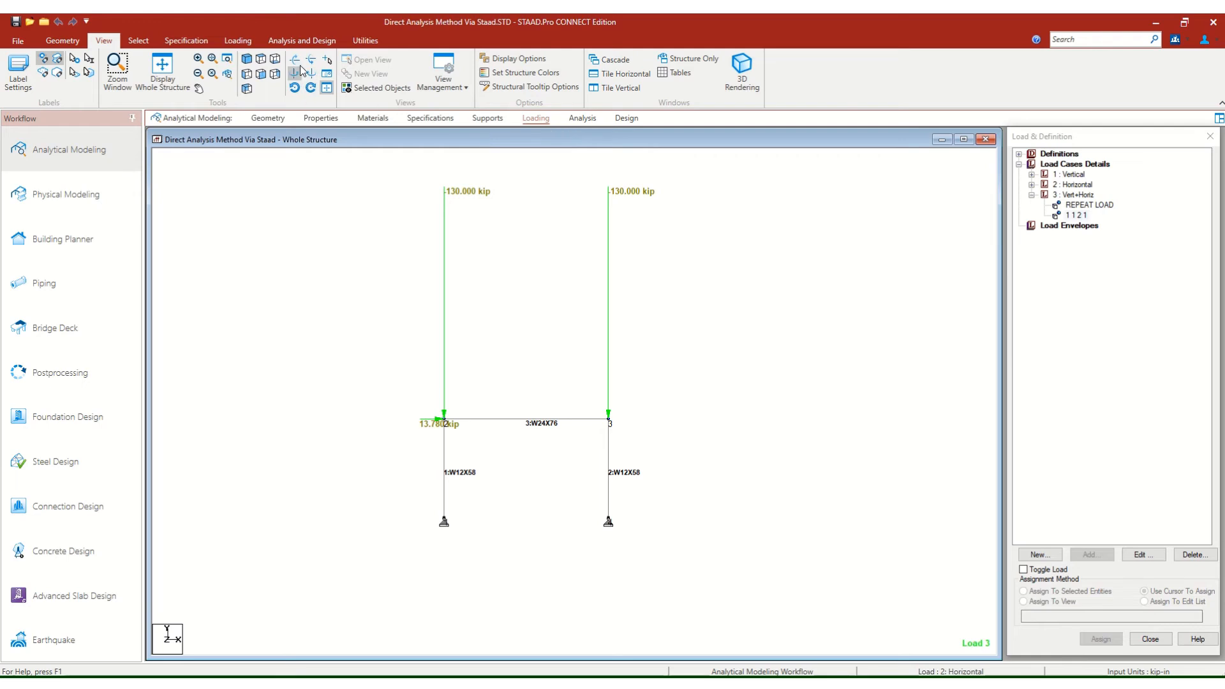
pyautogui.click(283, 40)
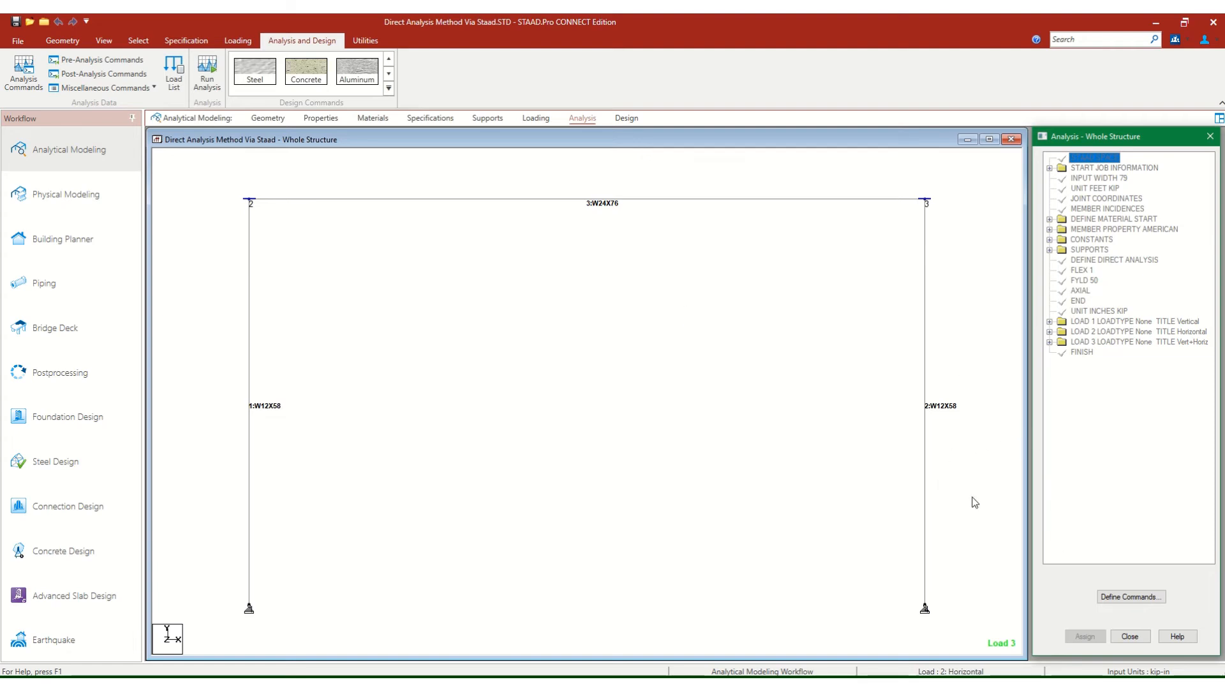
pyautogui.click(1116, 600)
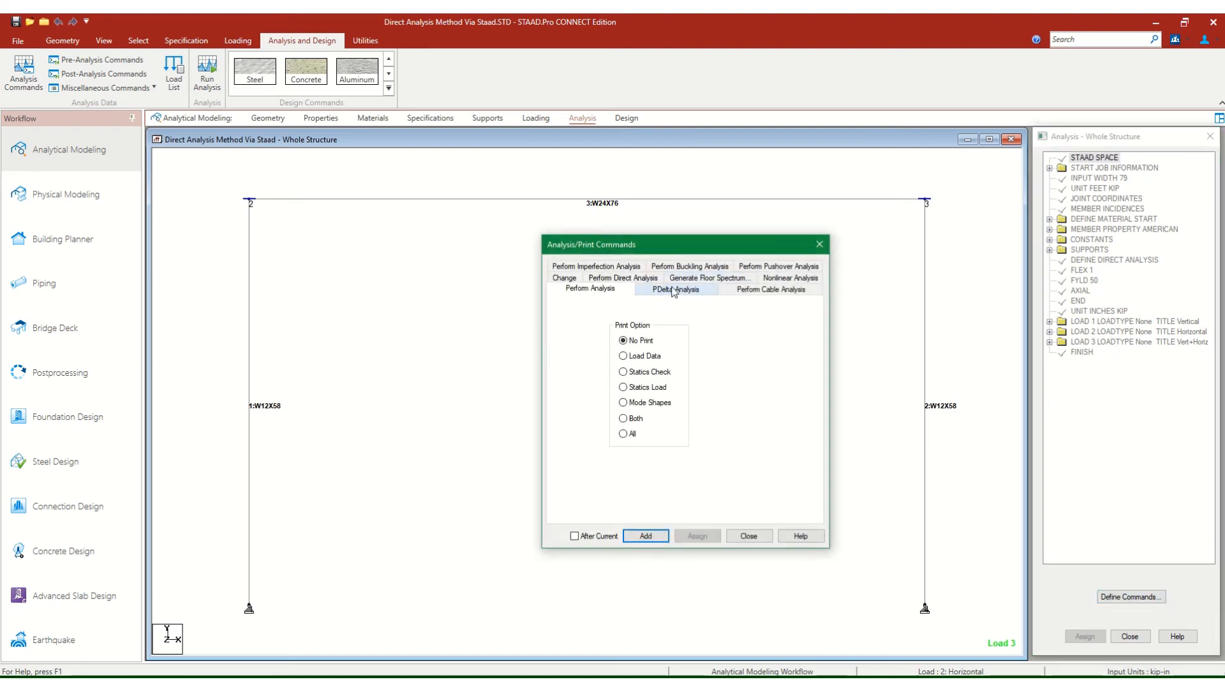
pyautogui.click(630, 280)
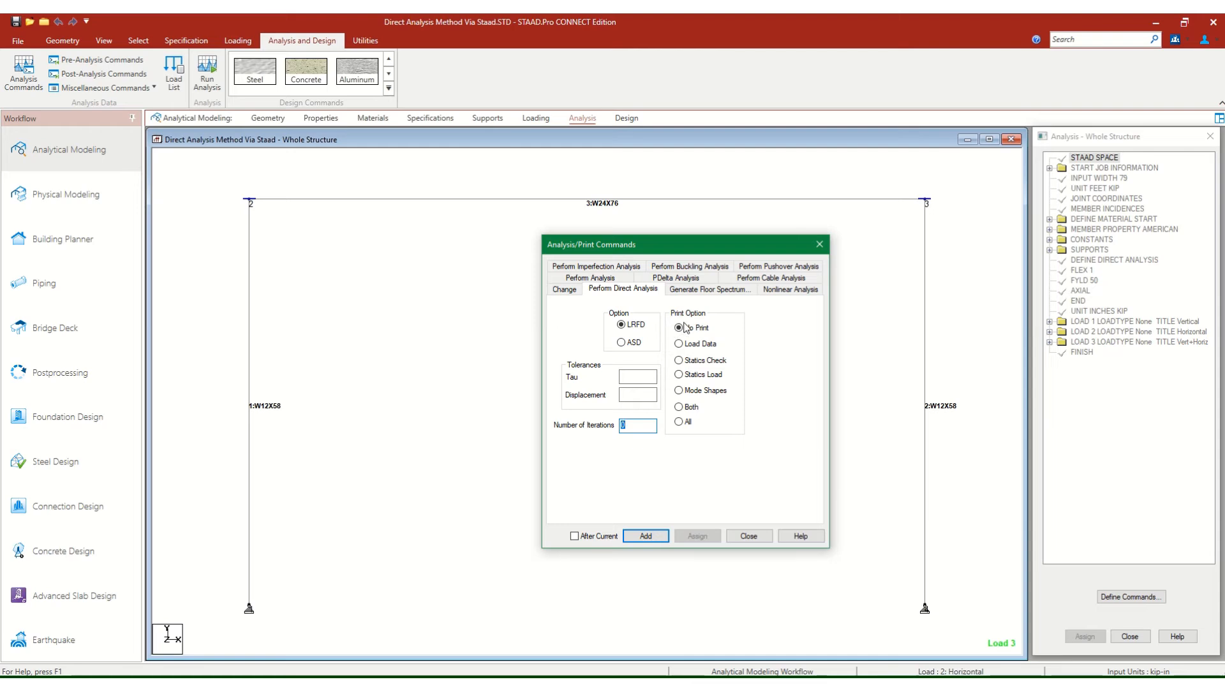
pyautogui.click(686, 424)
pyautogui.moveTo(650, 426); pyautogui.dragTo(586, 430)
pyautogui.click(646, 536)
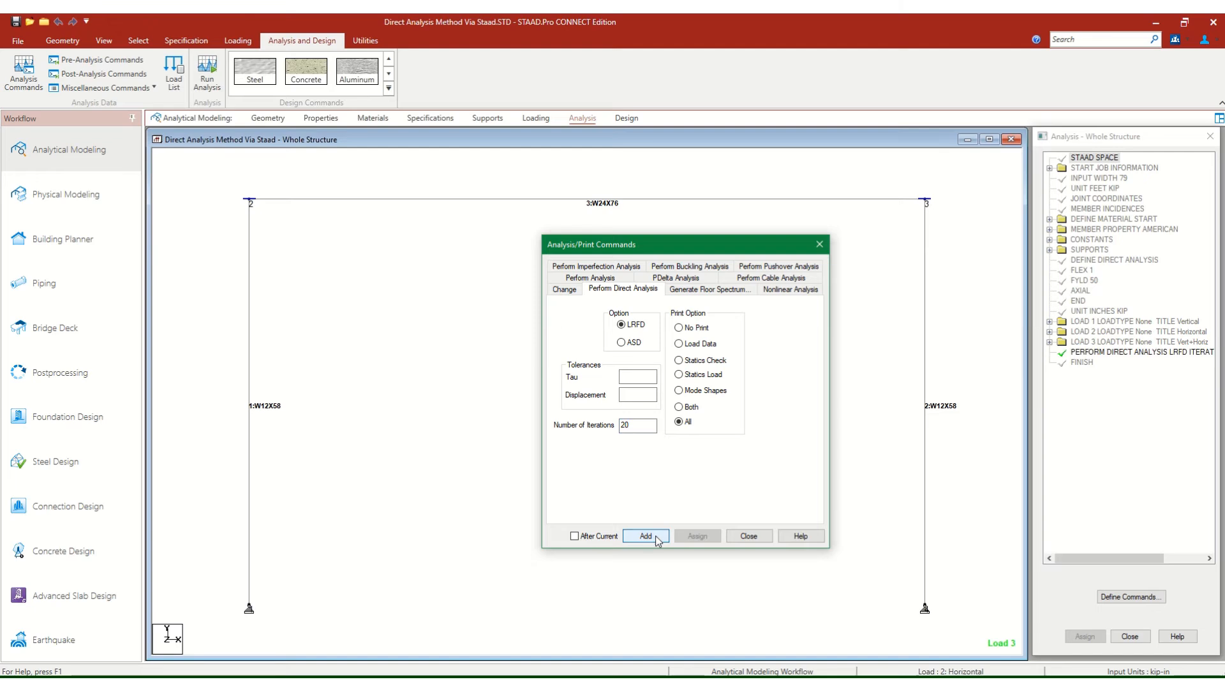
pyautogui.click(743, 539)
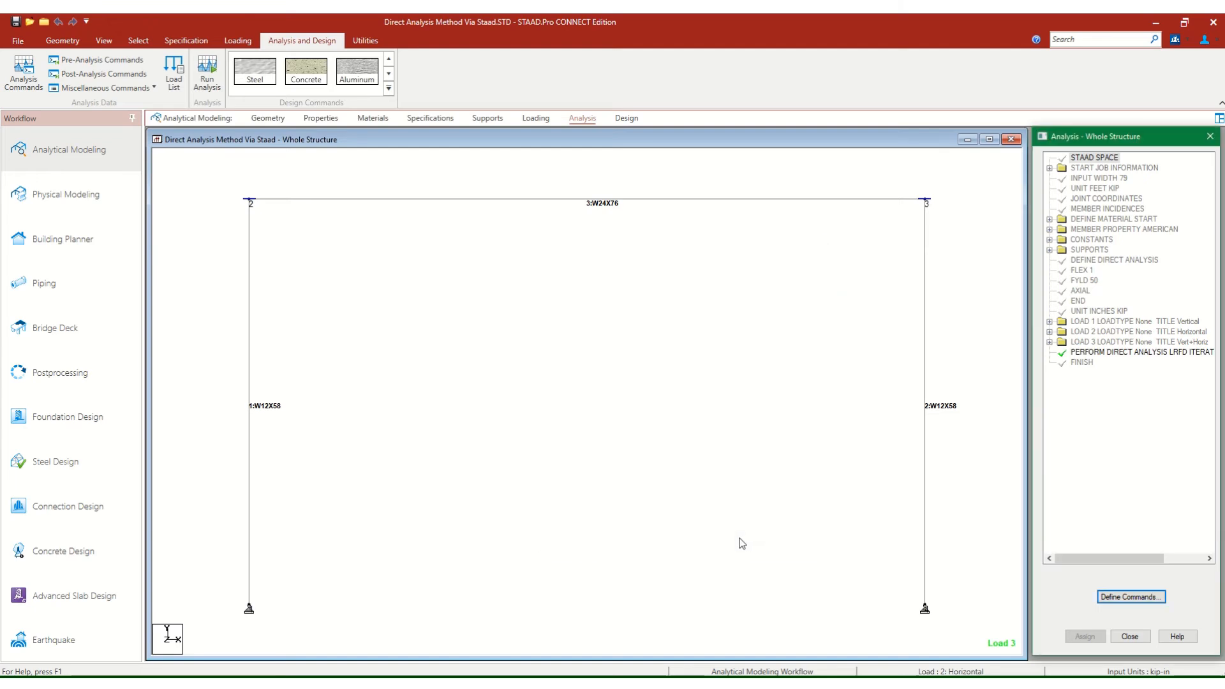
pyautogui.click(15, 23)
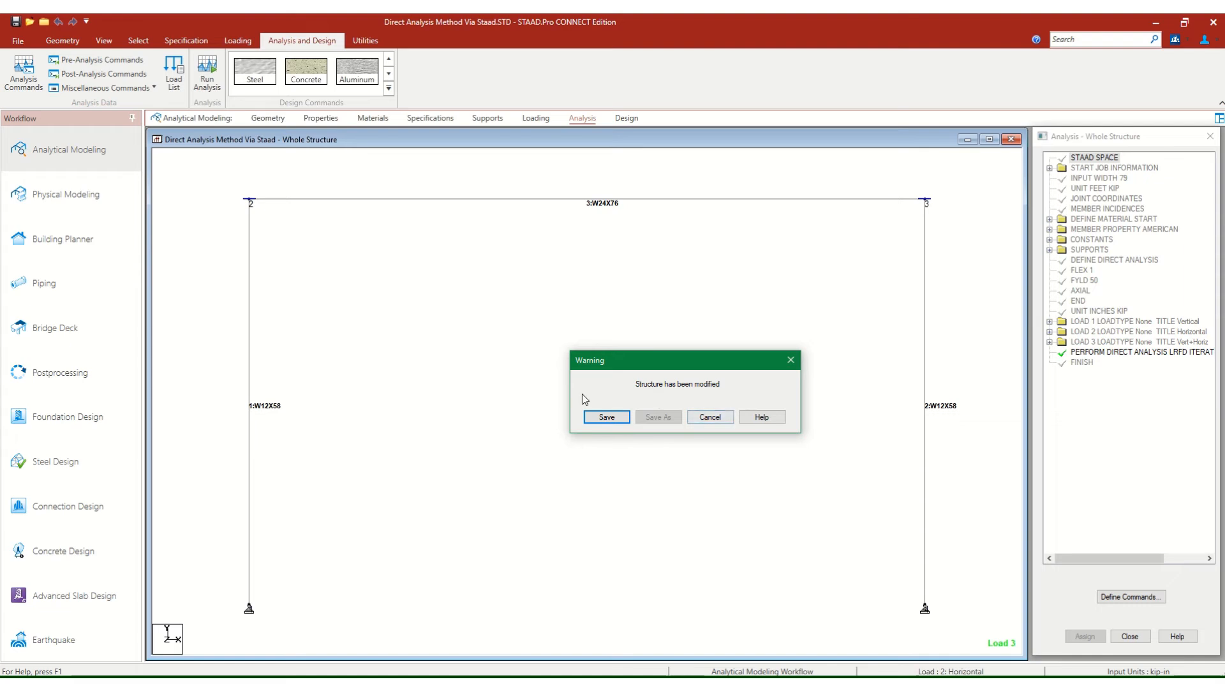
pyautogui.click(608, 418)
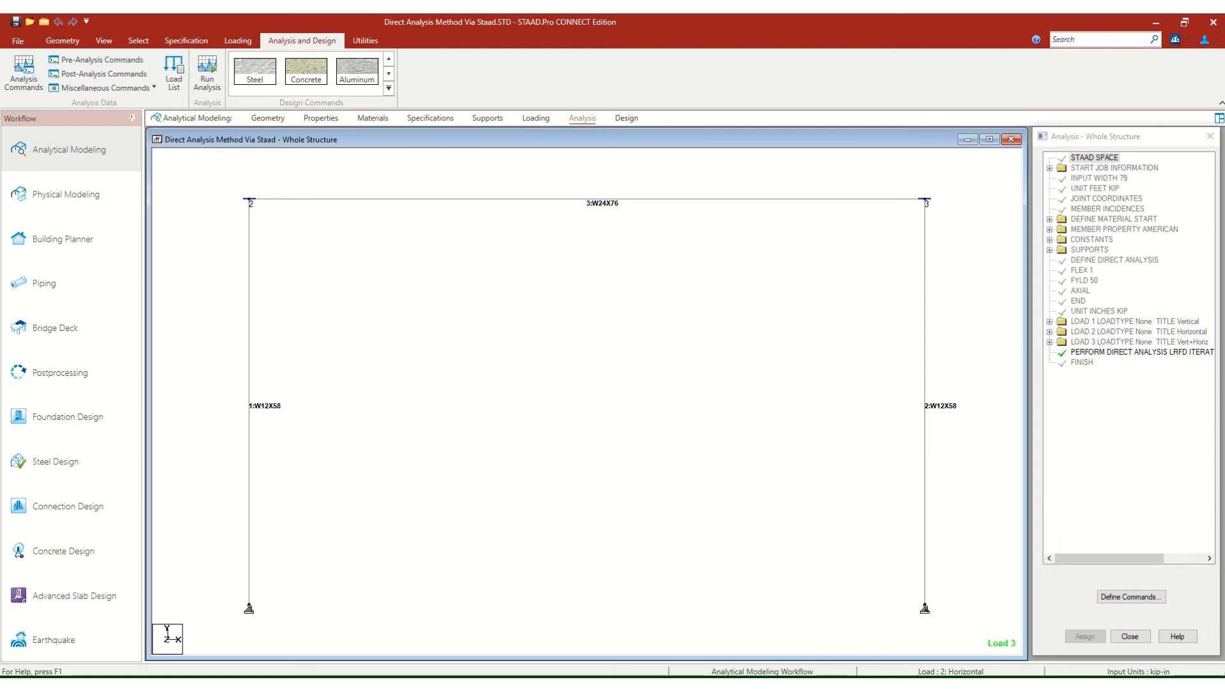
# Open the steel design settings for the portal frame model.
pyautogui.moveTo(893, 678)
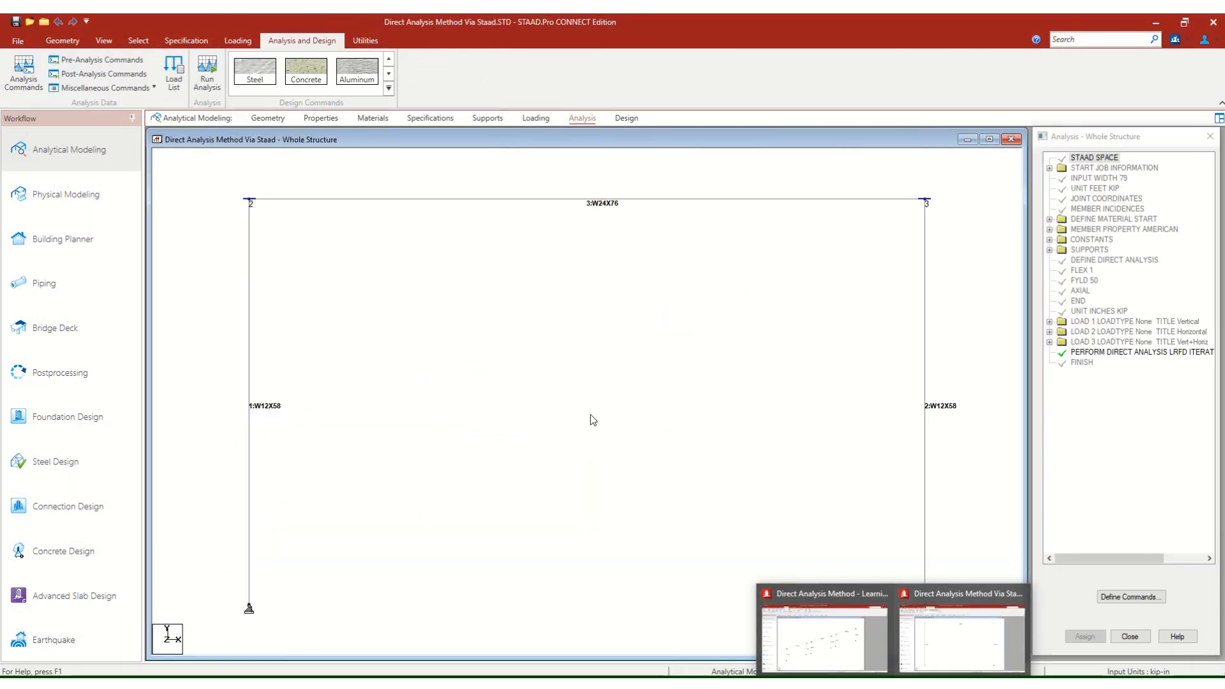
pyautogui.click(628, 125)
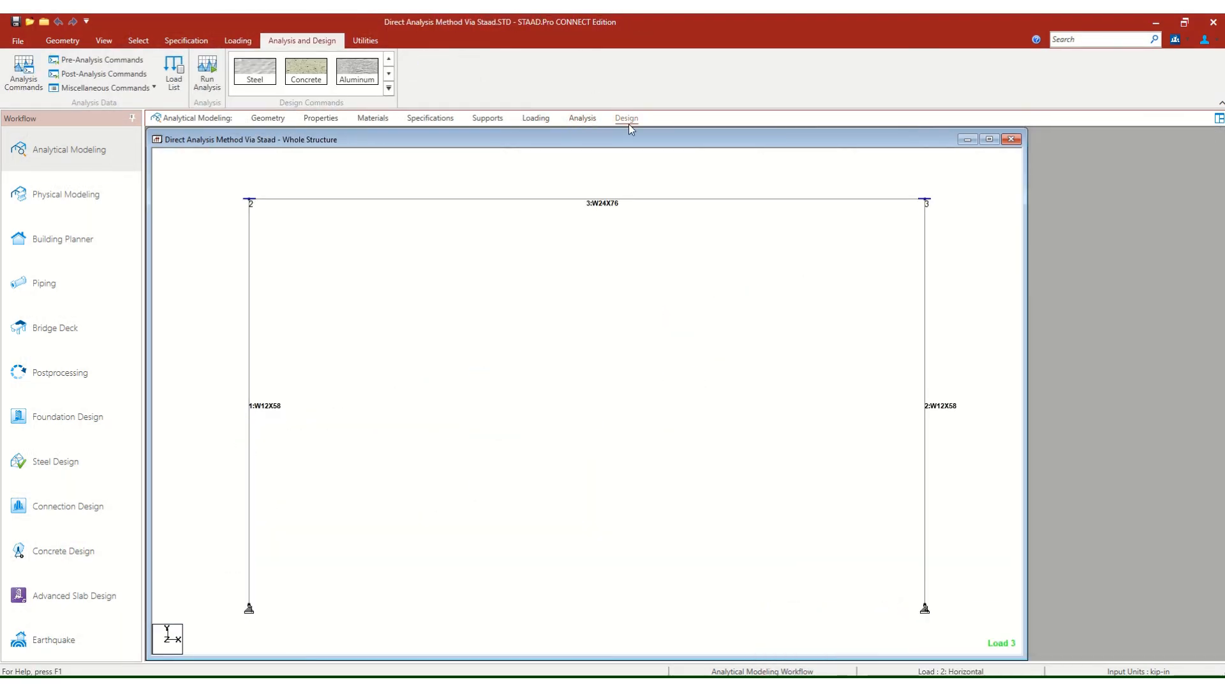
pyautogui.click(659, 142)
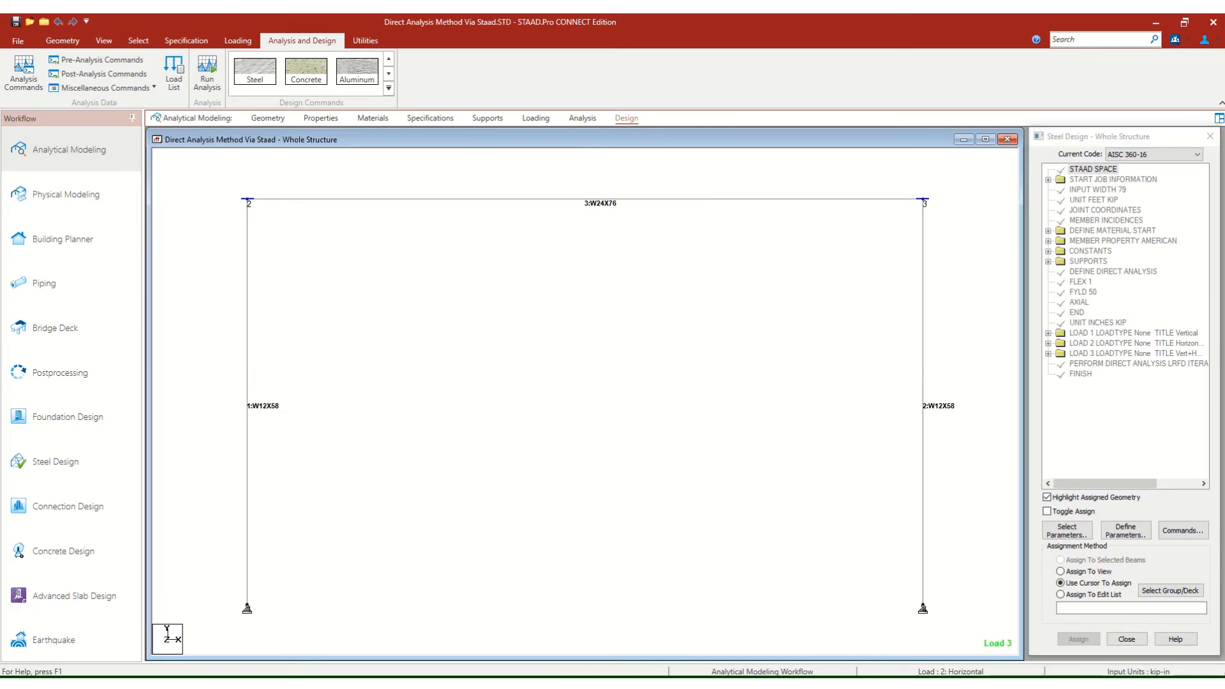
# Switch to the Direct Analysis Method - Learning Module 9 model and examine the steel design parameters under PARAMETER 1.
pyautogui.click(840, 655)
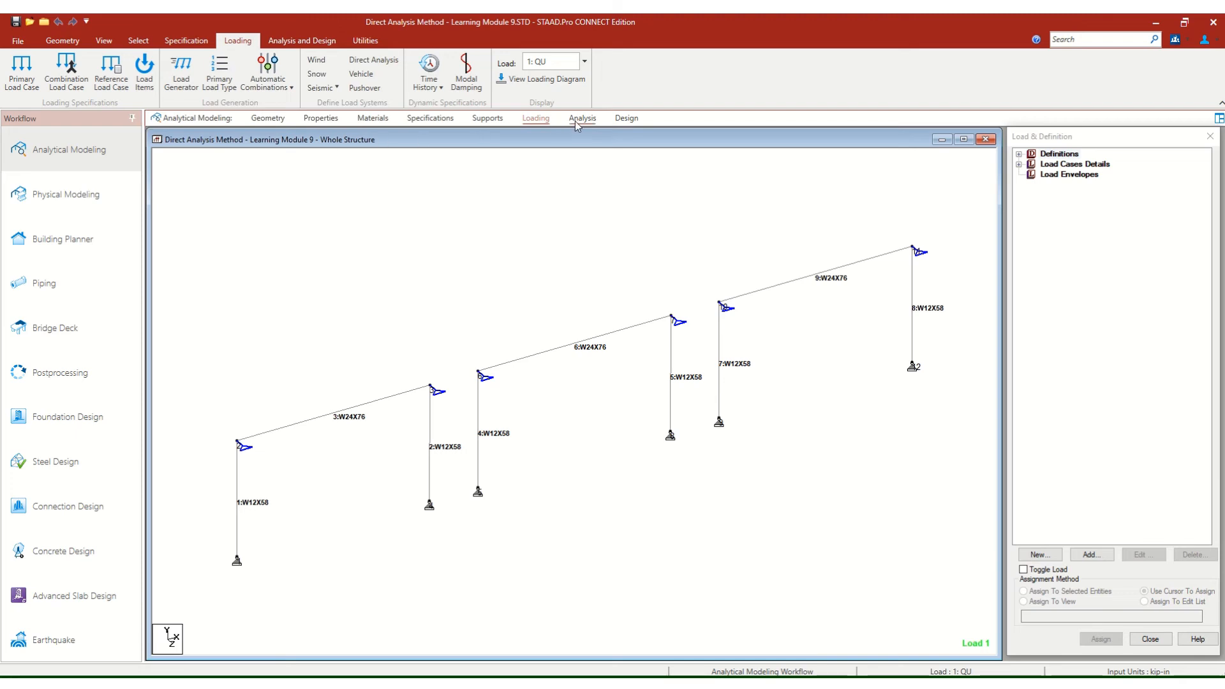
pyautogui.click(625, 119)
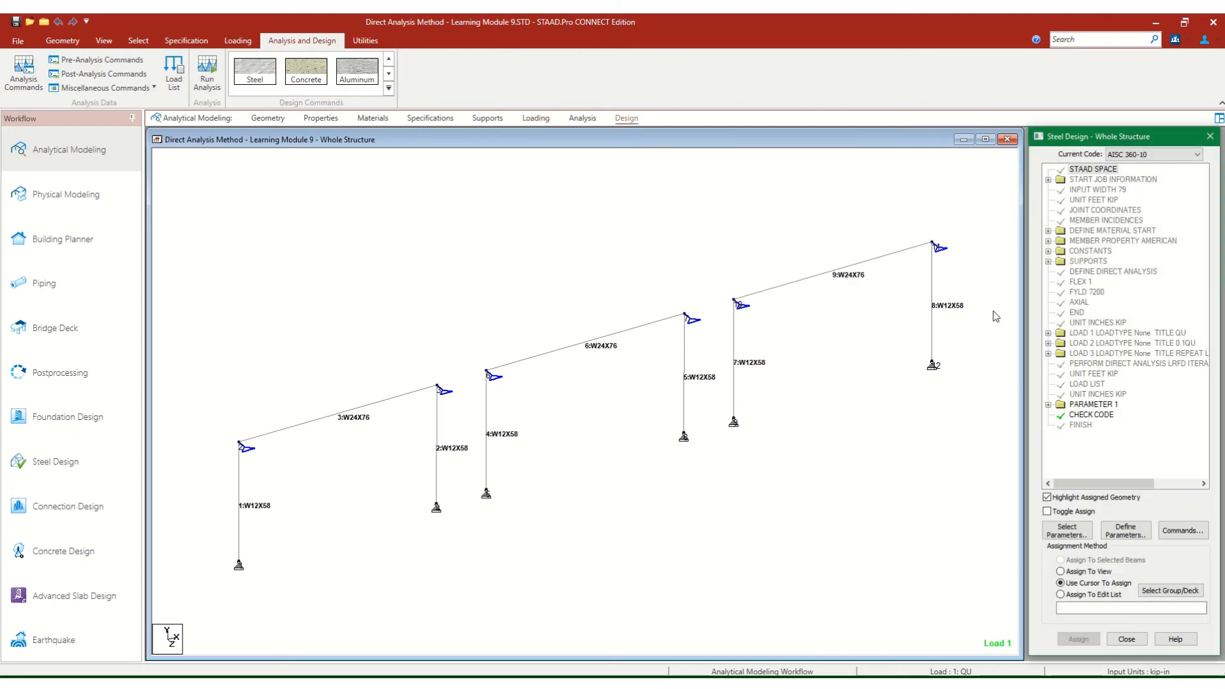
pyautogui.click(1048, 405)
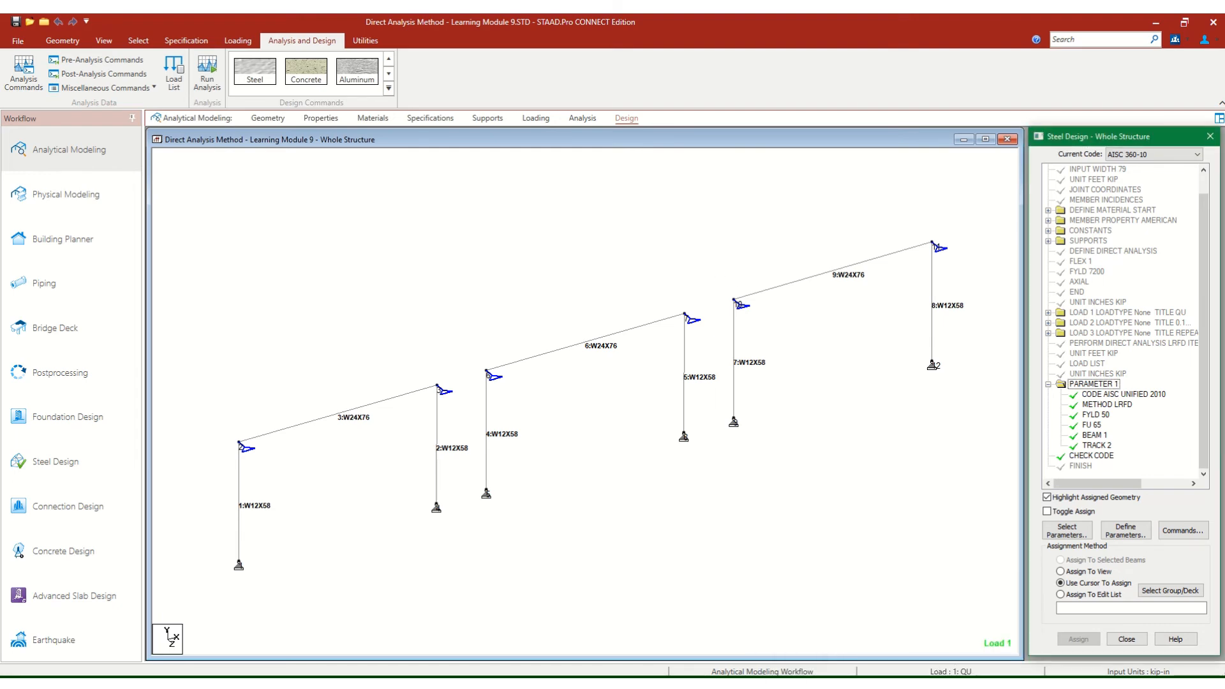
# Switch back to the Direct Analysis Method Via Staad model and set its steel design code to AISC 360-10.
pyautogui.click(966, 632)
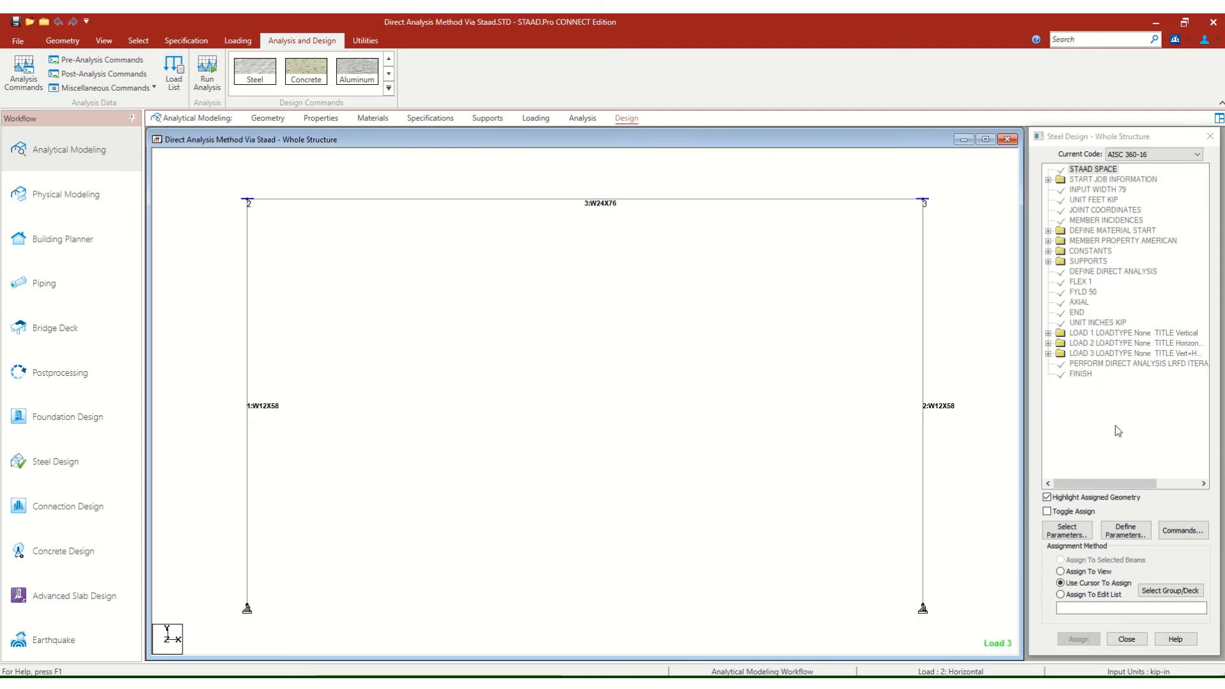
pyautogui.click(1110, 532)
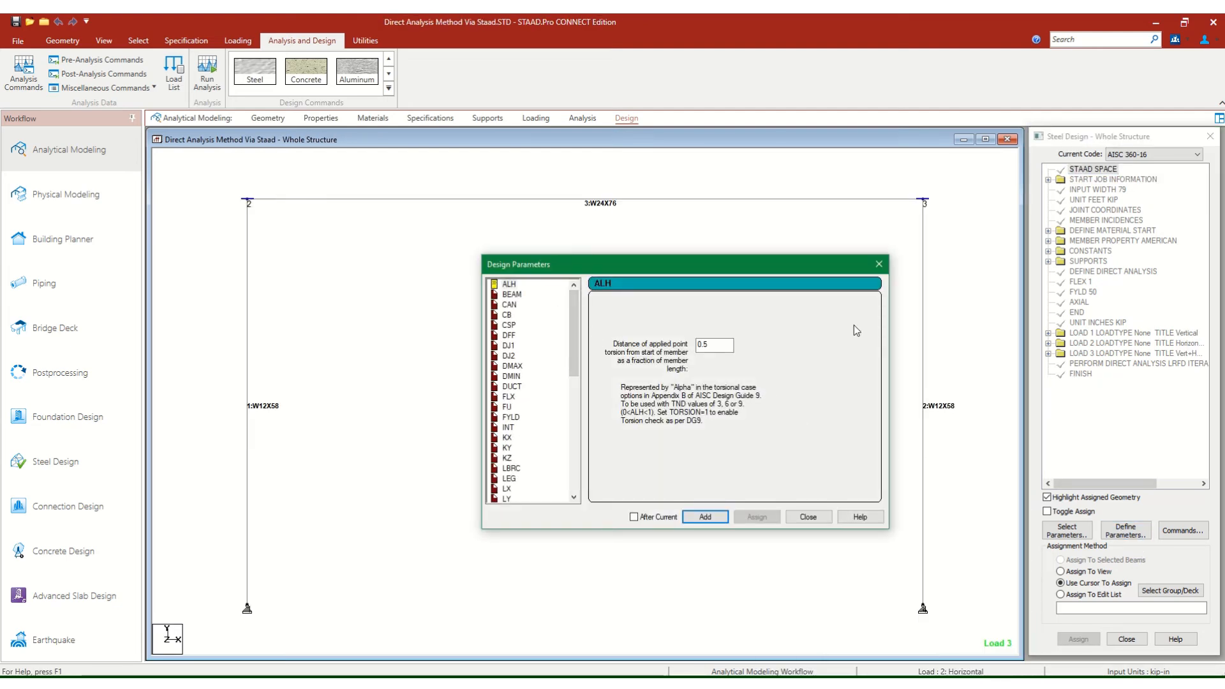
pyautogui.click(808, 517)
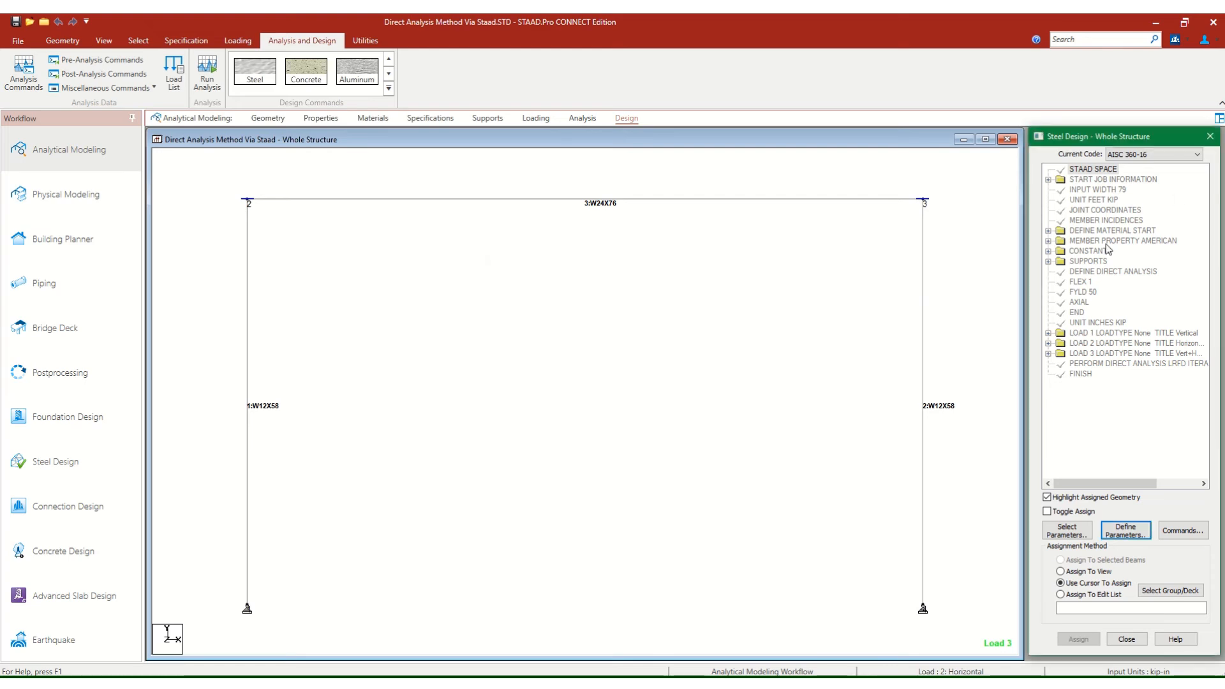
pyautogui.click(1194, 155)
pyautogui.scroll(1, 1169, 181)
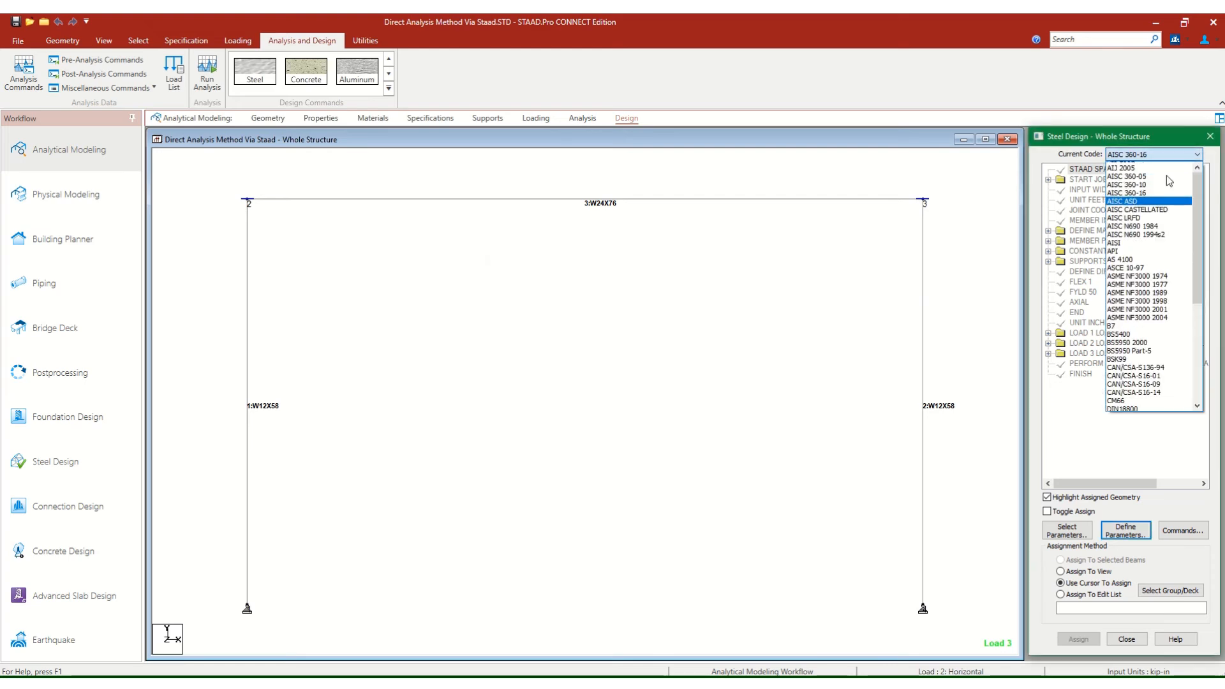
pyautogui.scroll(1, 1169, 182)
pyautogui.click(1146, 208)
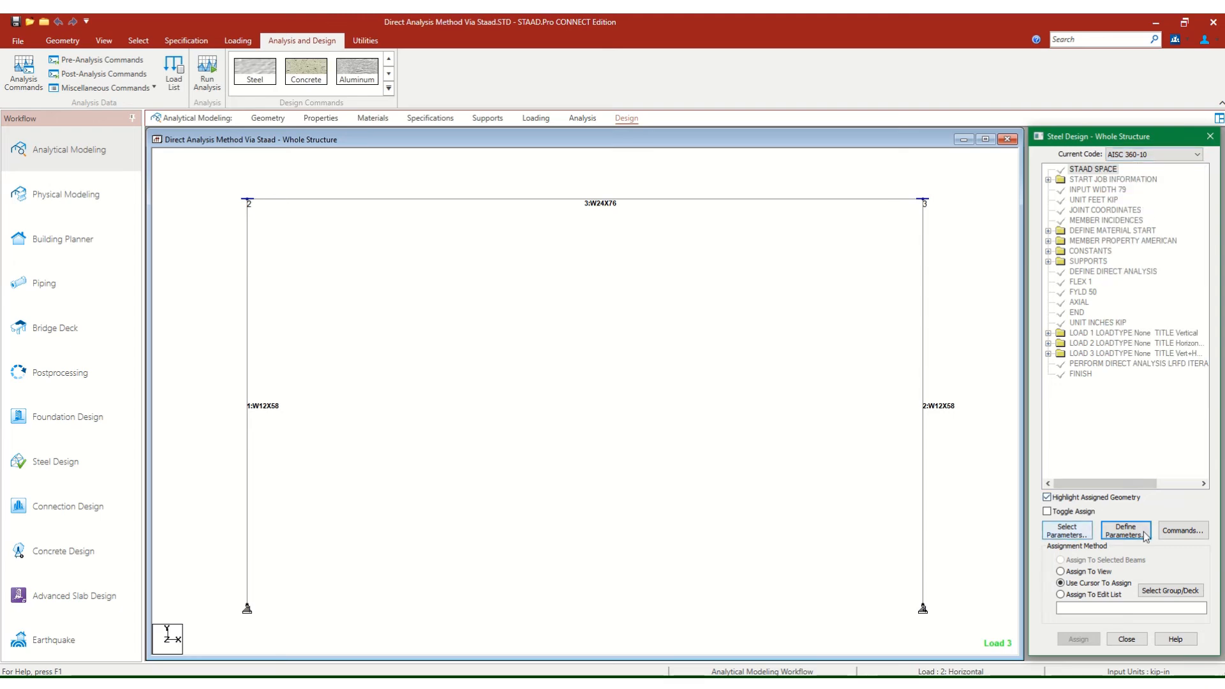
# Add the METHOD design parameter with LRFD as the design method.
pyautogui.click(1175, 533)
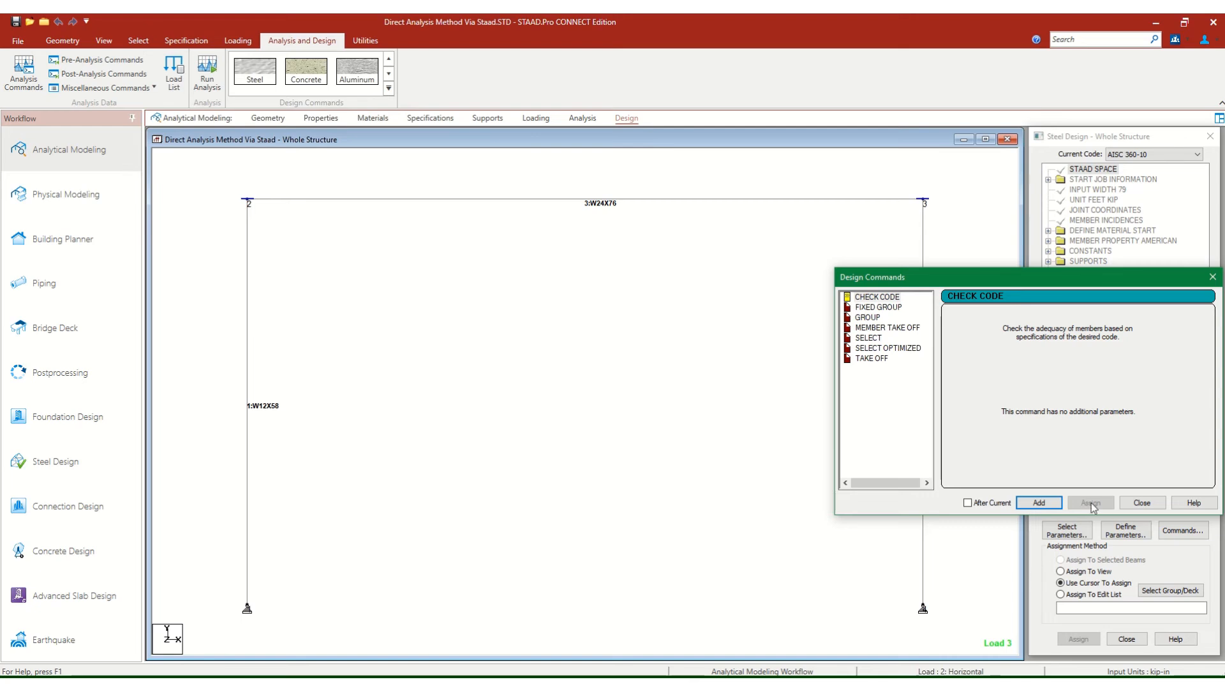
pyautogui.click(1142, 503)
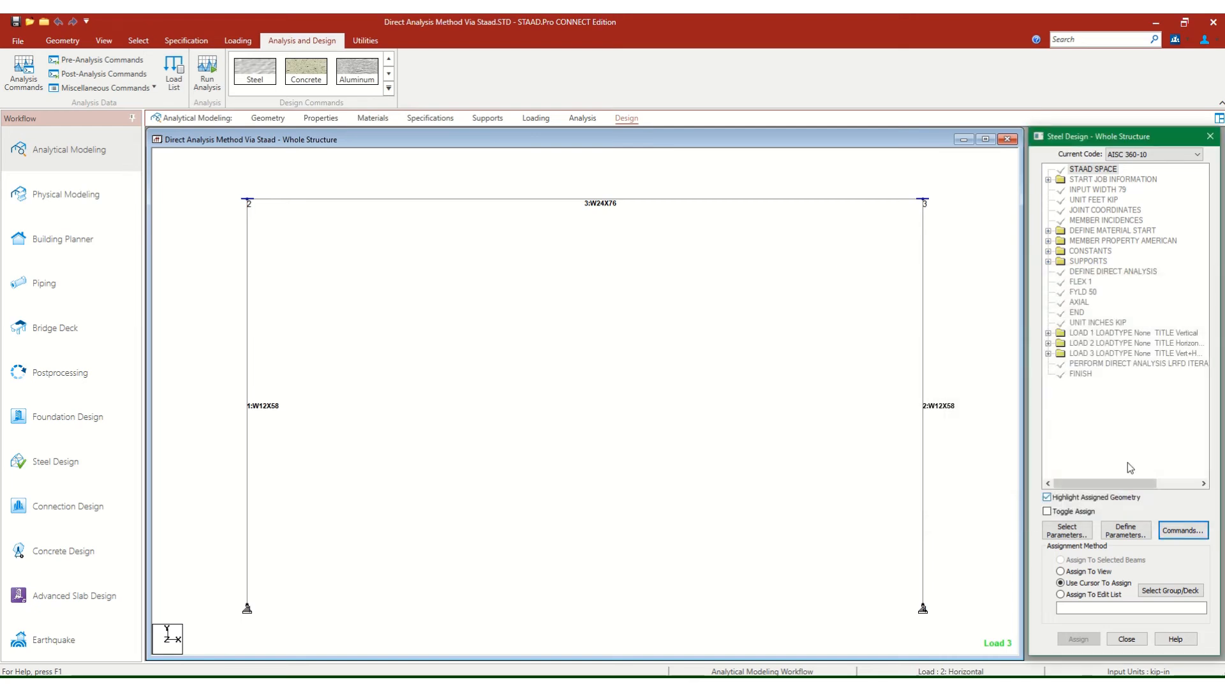
pyautogui.click(1121, 534)
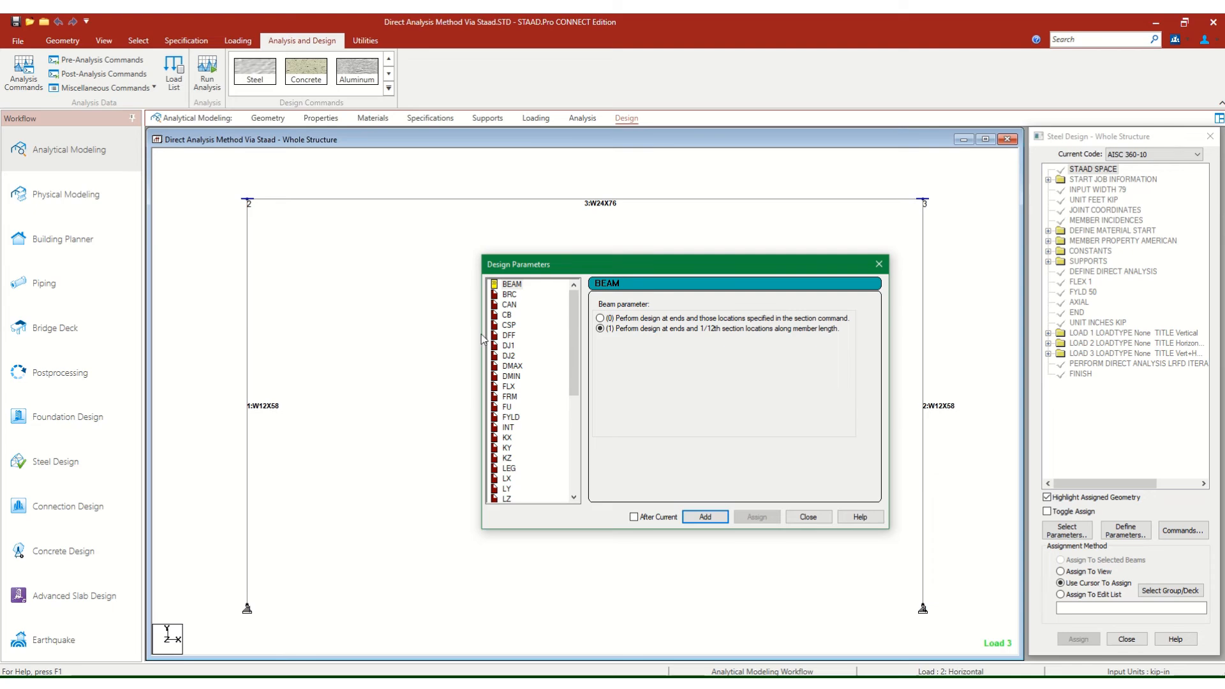
pyautogui.scroll(-3, 533, 382)
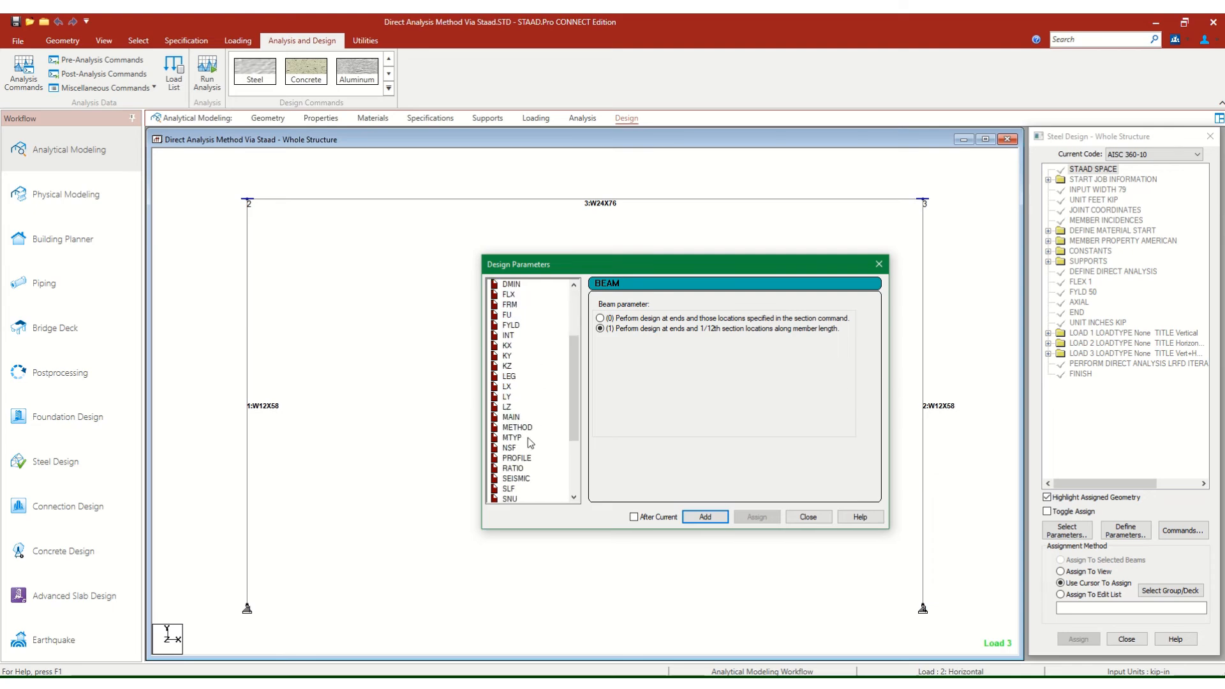
pyautogui.click(518, 428)
pyautogui.click(702, 315)
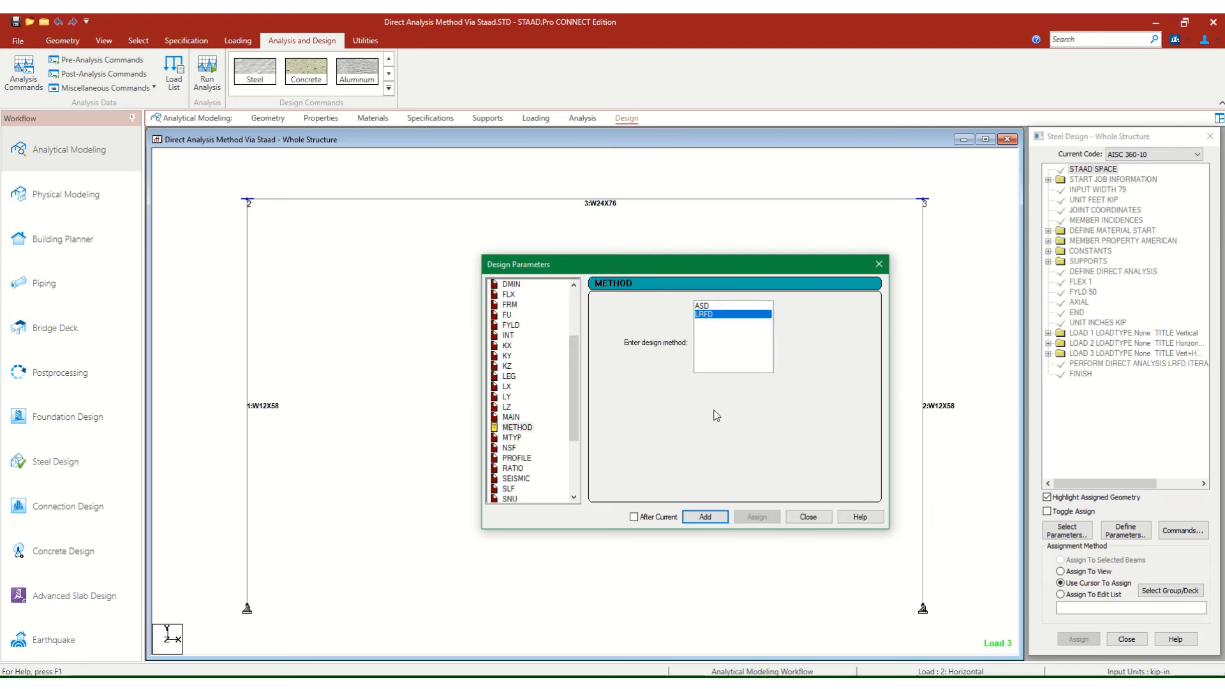
pyautogui.click(704, 518)
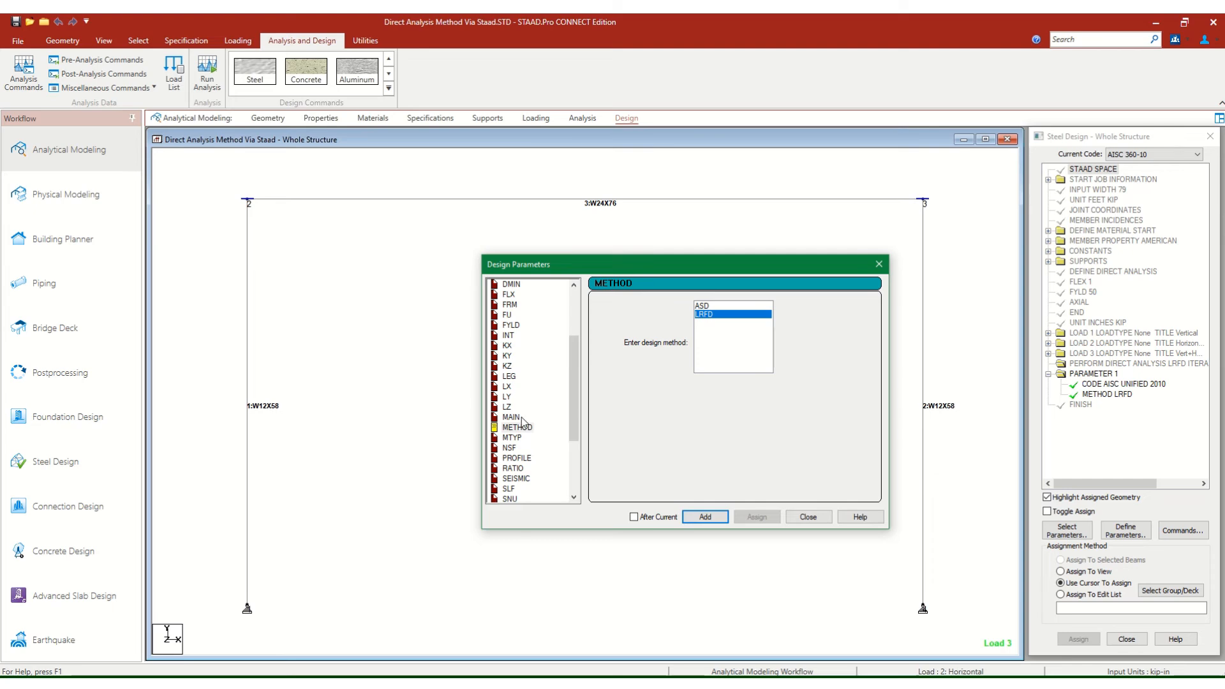
# Add the FYLD design parameter with a steel yield strength of 50 kip/in2.
pyautogui.click(520, 324)
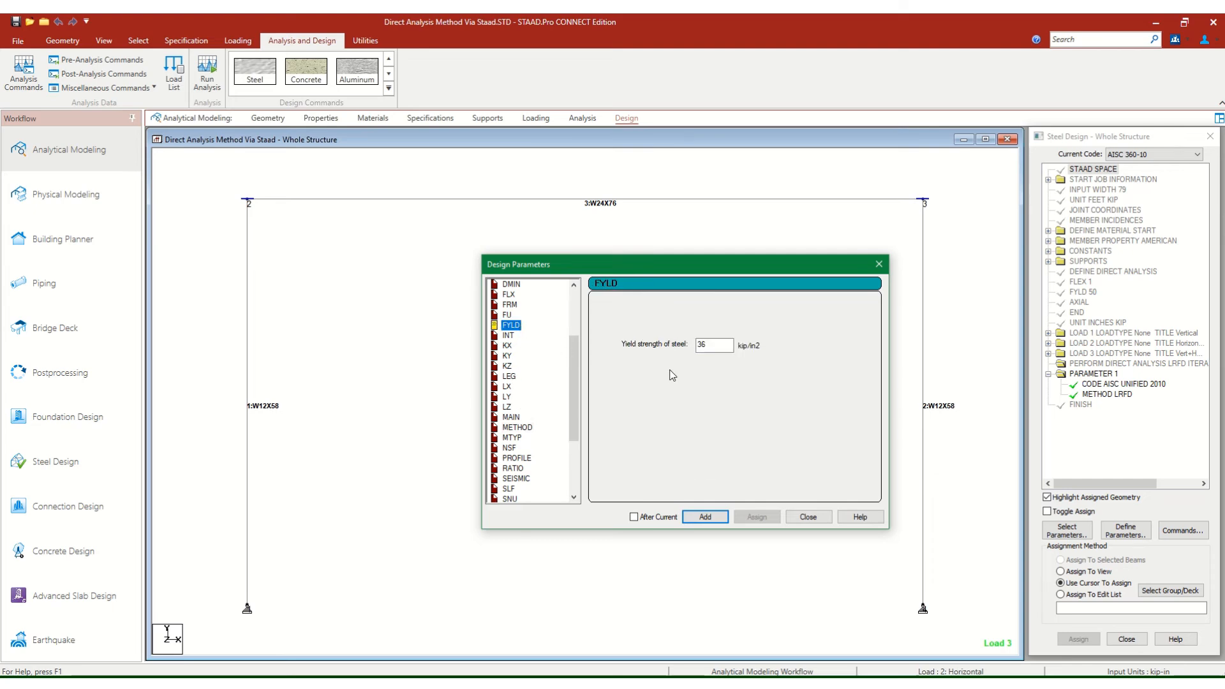
pyautogui.doubleClick(703, 345)
pyautogui.write('50')
pyautogui.click(705, 517)
# Add the FU design parameter with an ultimate tensile strength of 65 kip/in2.
pyautogui.click(517, 321)
pyautogui.click(508, 315)
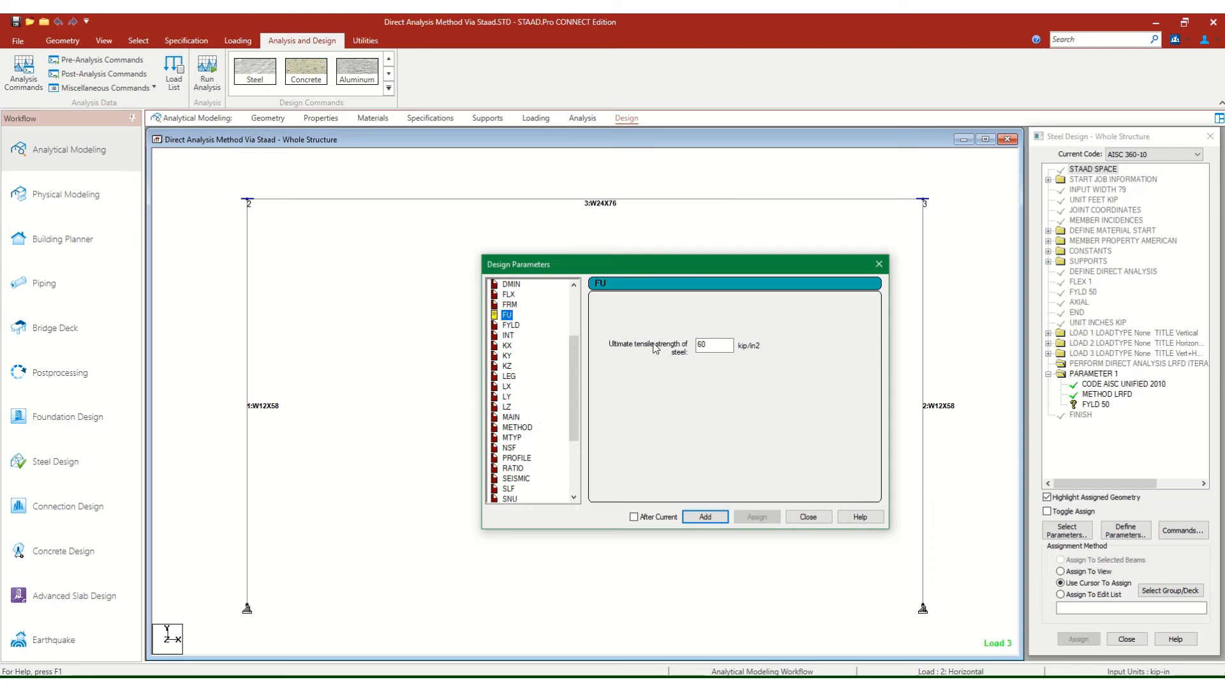
pyautogui.doubleClick(715, 345)
pyautogui.write('60')
pyautogui.doubleClick(720, 344)
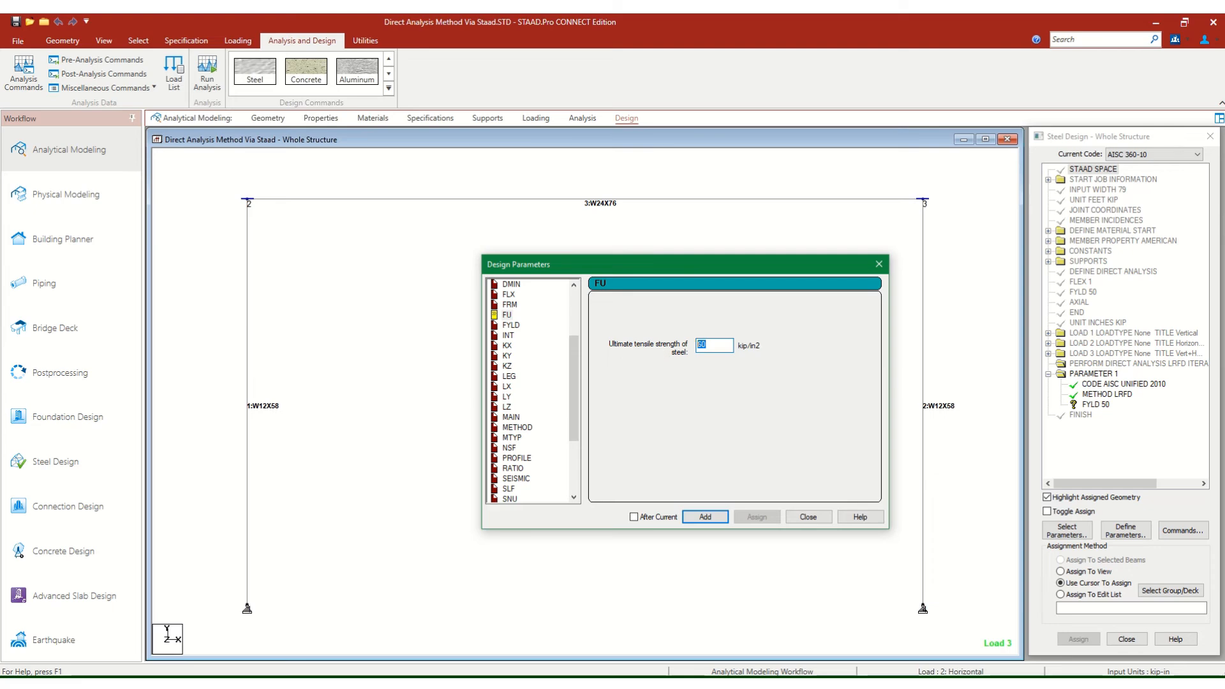
pyautogui.write('65')
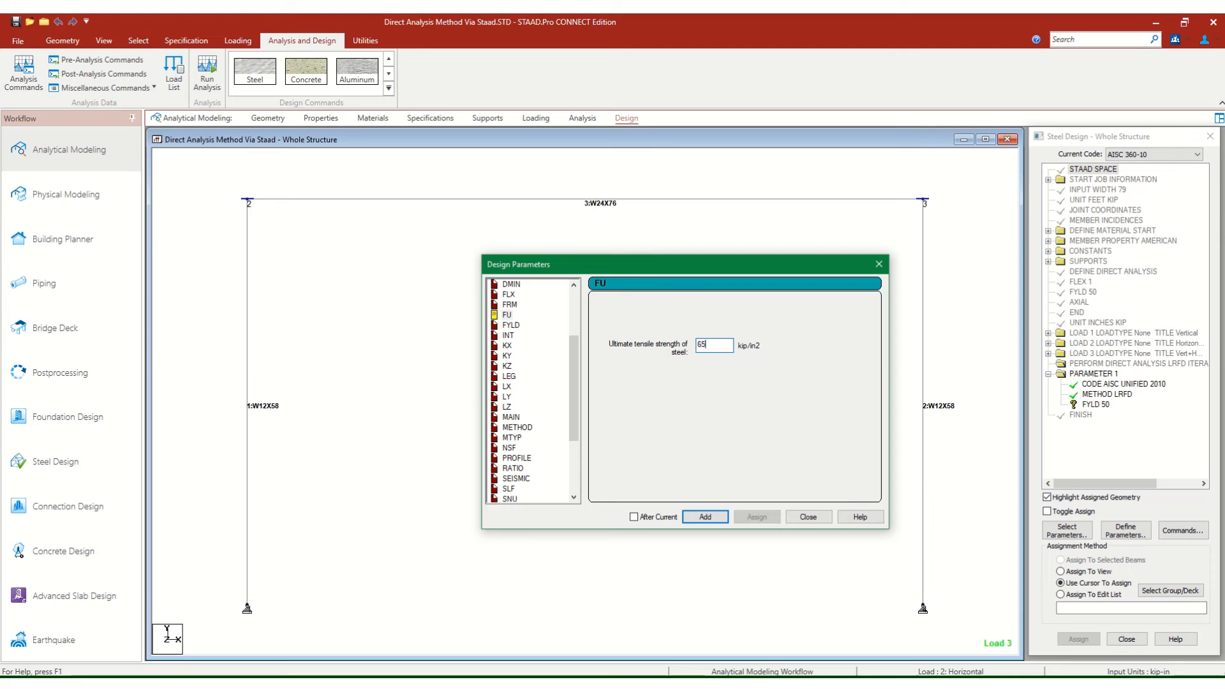
pyautogui.click(708, 524)
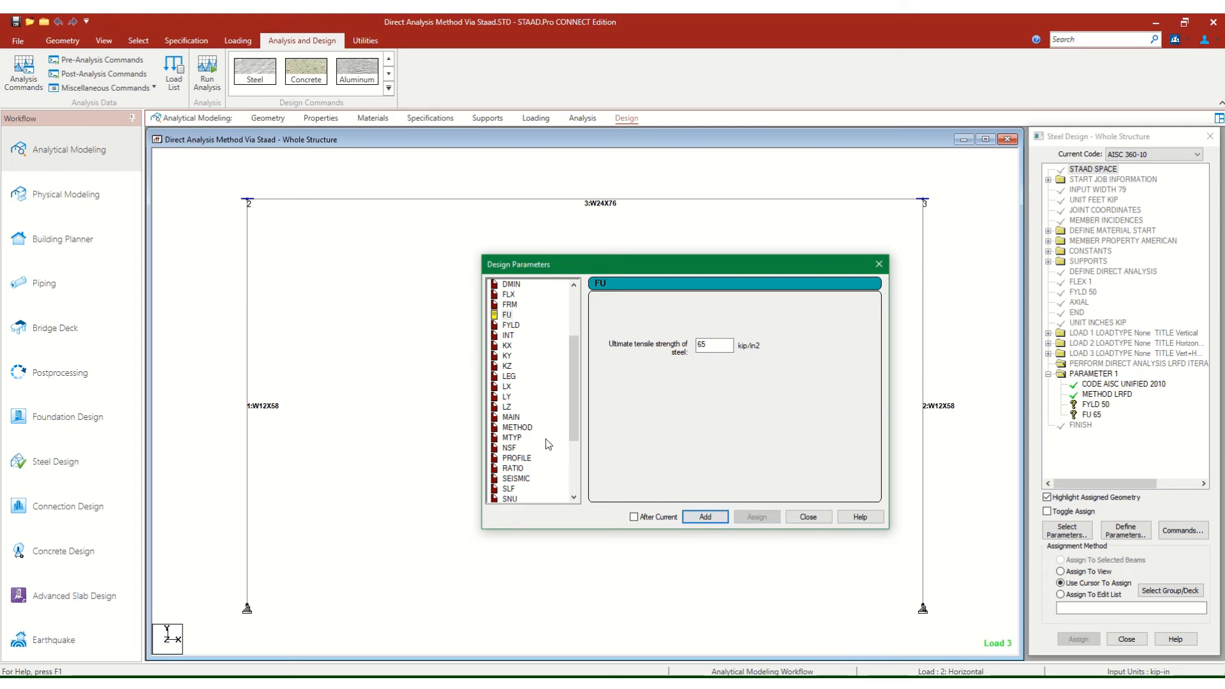
# Add the BEAM design parameter with design at member ends and 1/12th section locations along the length.
pyautogui.scroll(-4, 542, 446)
pyautogui.scroll(7, 538, 469)
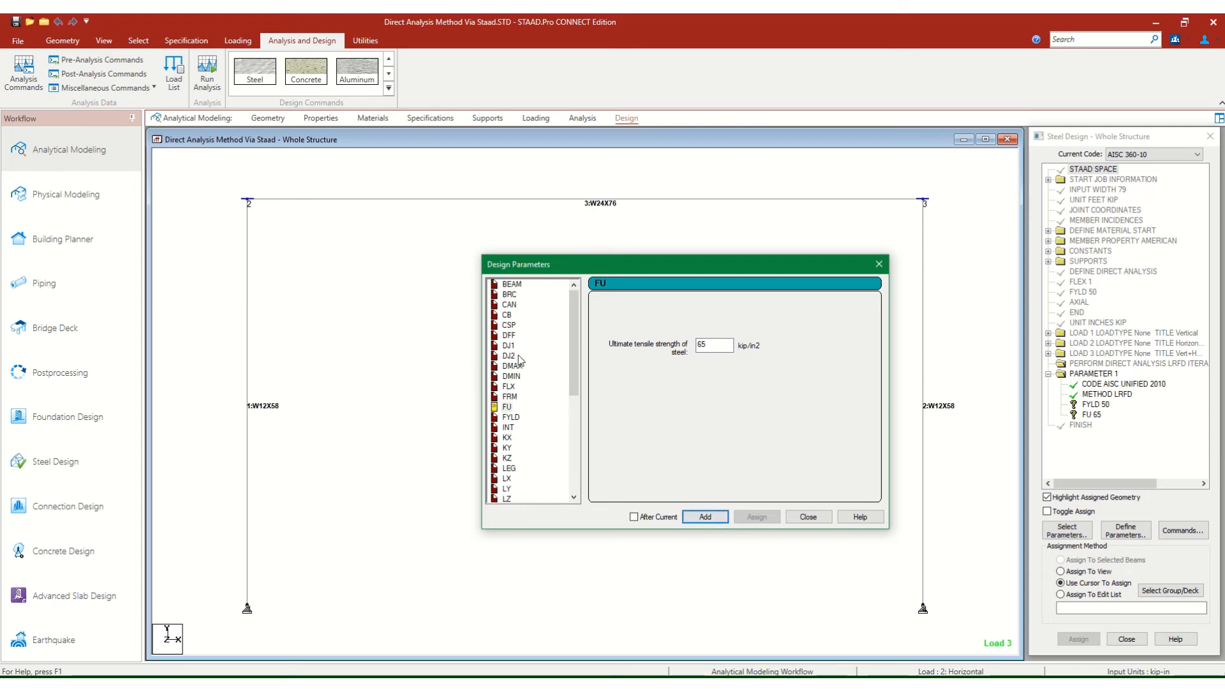
pyautogui.click(511, 284)
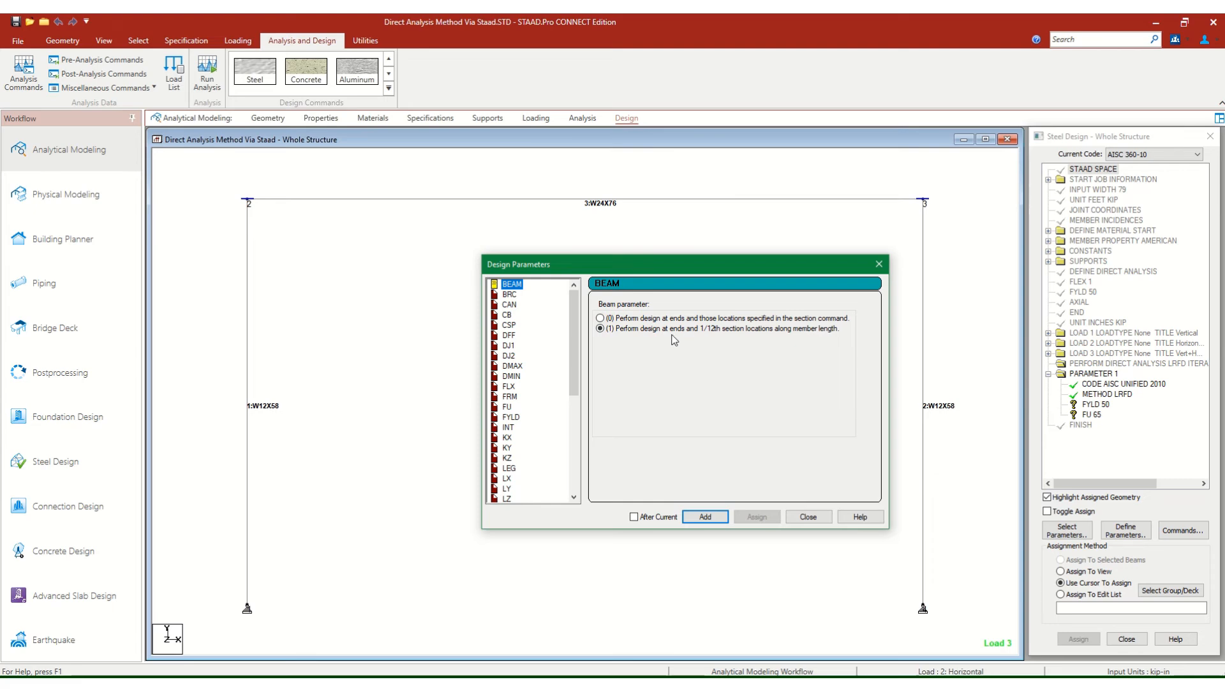
pyautogui.click(705, 519)
# Add the TRACK design parameter with option 2, maximum detail output, and finish defining parameters.
pyautogui.scroll(-6, 554, 459)
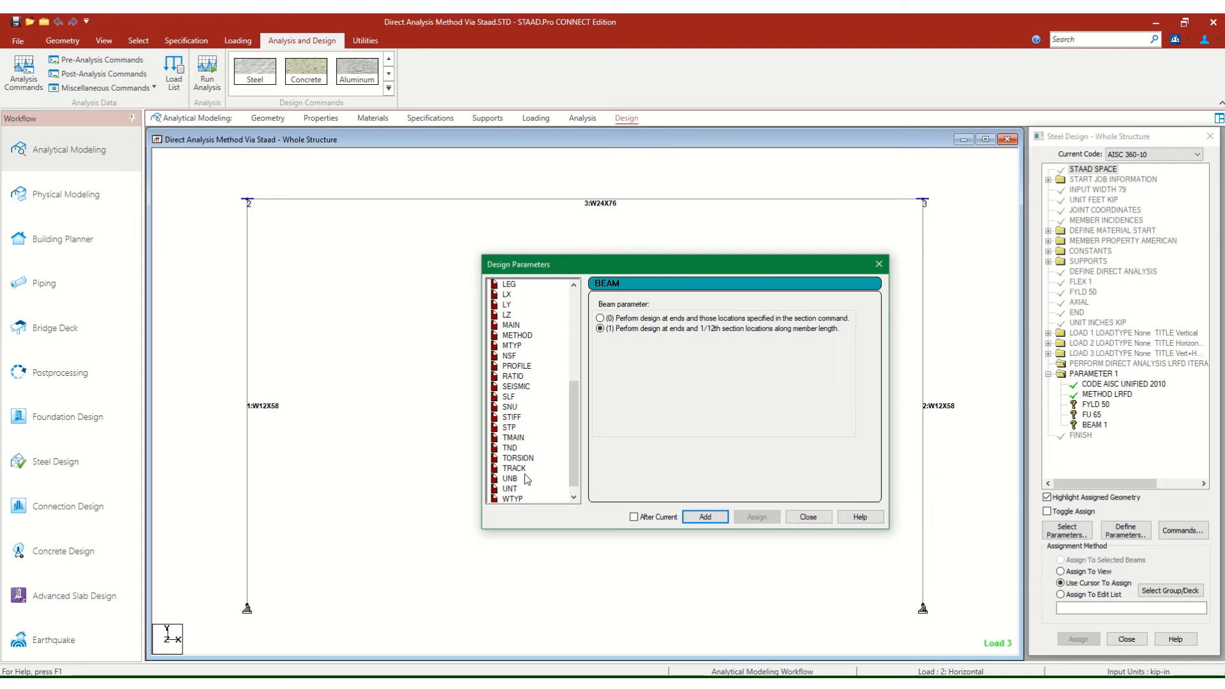
pyautogui.click(518, 470)
pyautogui.click(610, 340)
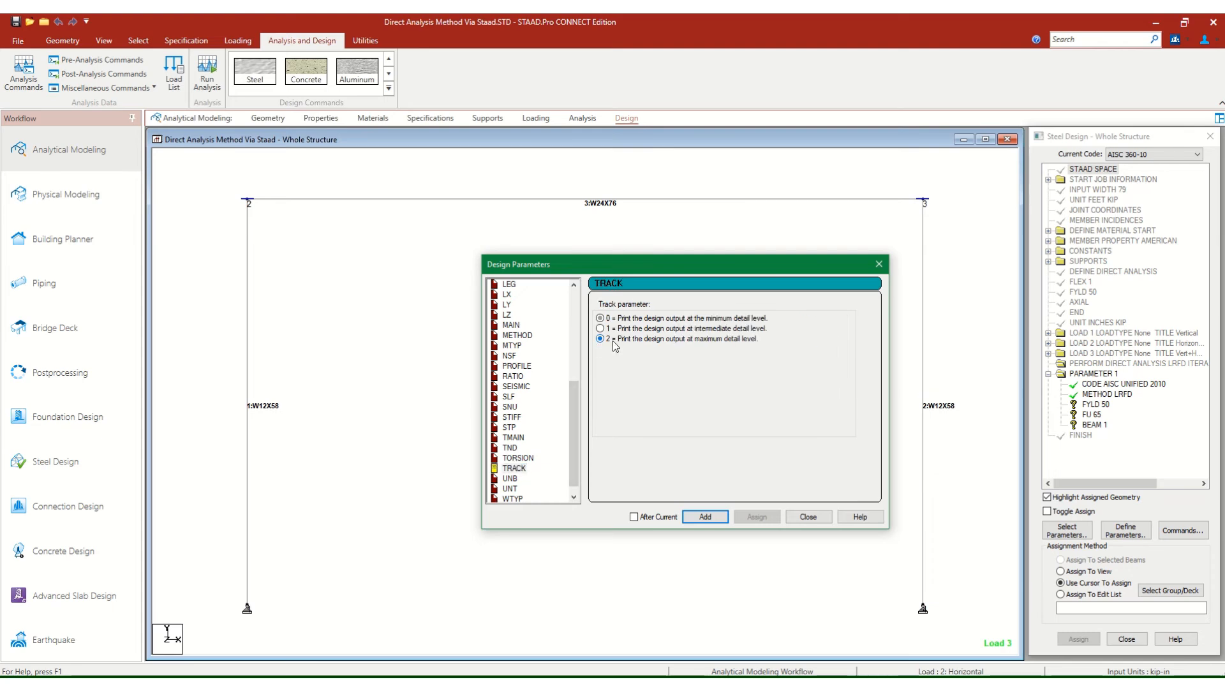
pyautogui.click(705, 518)
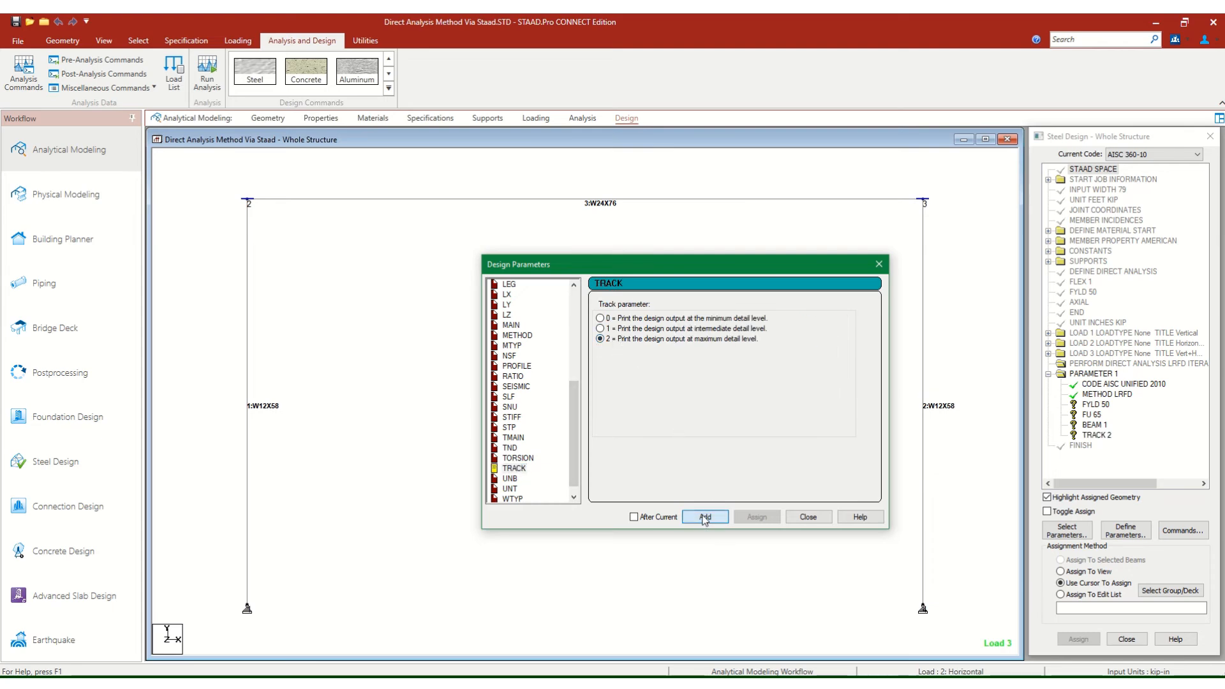
pyautogui.click(810, 518)
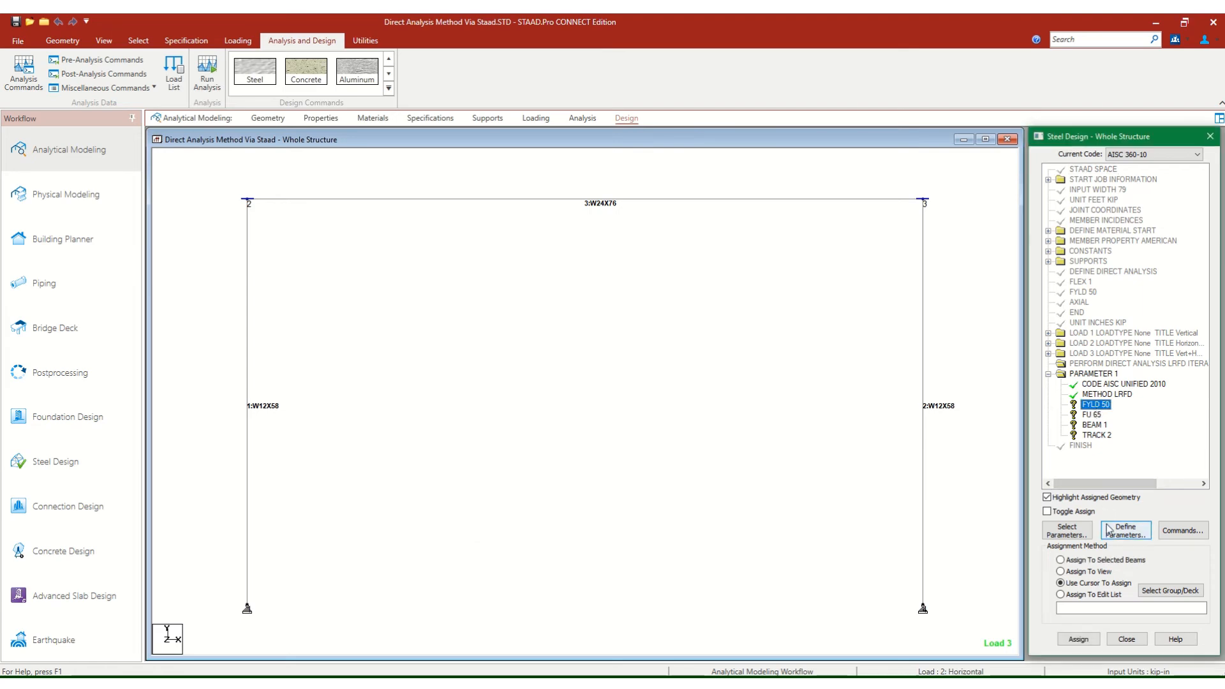
# Assign the FYLD 50 design parameter to all members in the view.
pyautogui.click(1108, 572)
pyautogui.click(1079, 639)
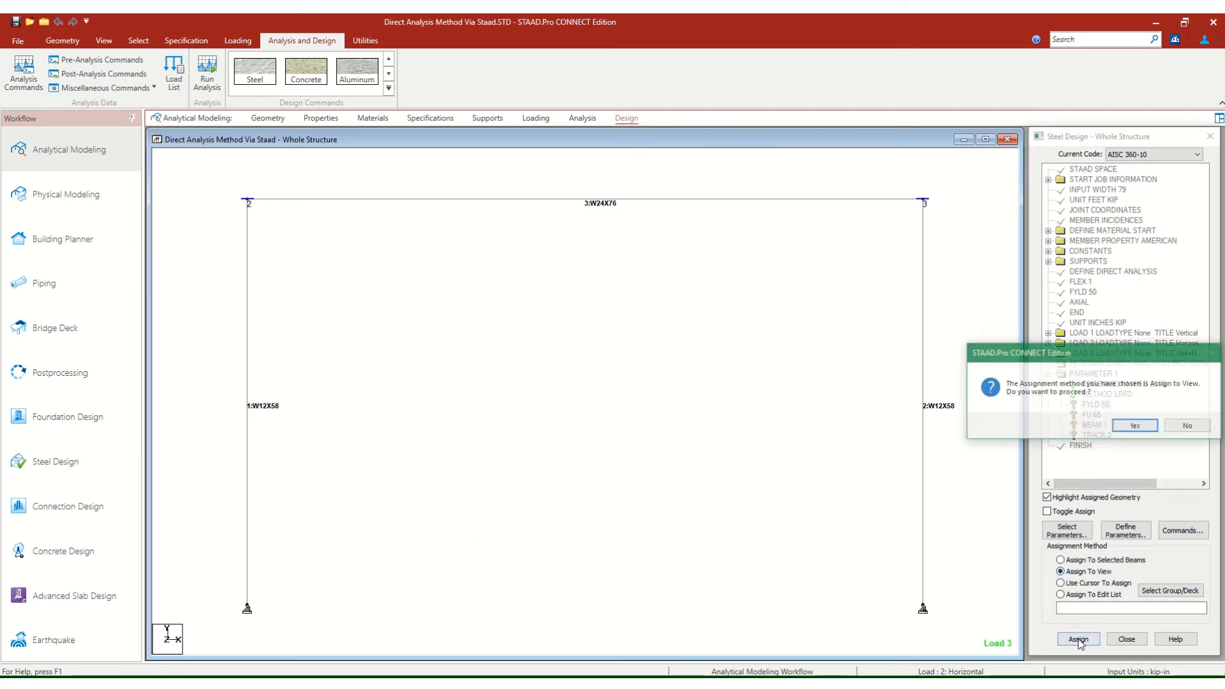
pyautogui.click(1139, 426)
# Assign the FU 65 design parameter to all members in the view.
pyautogui.click(1092, 414)
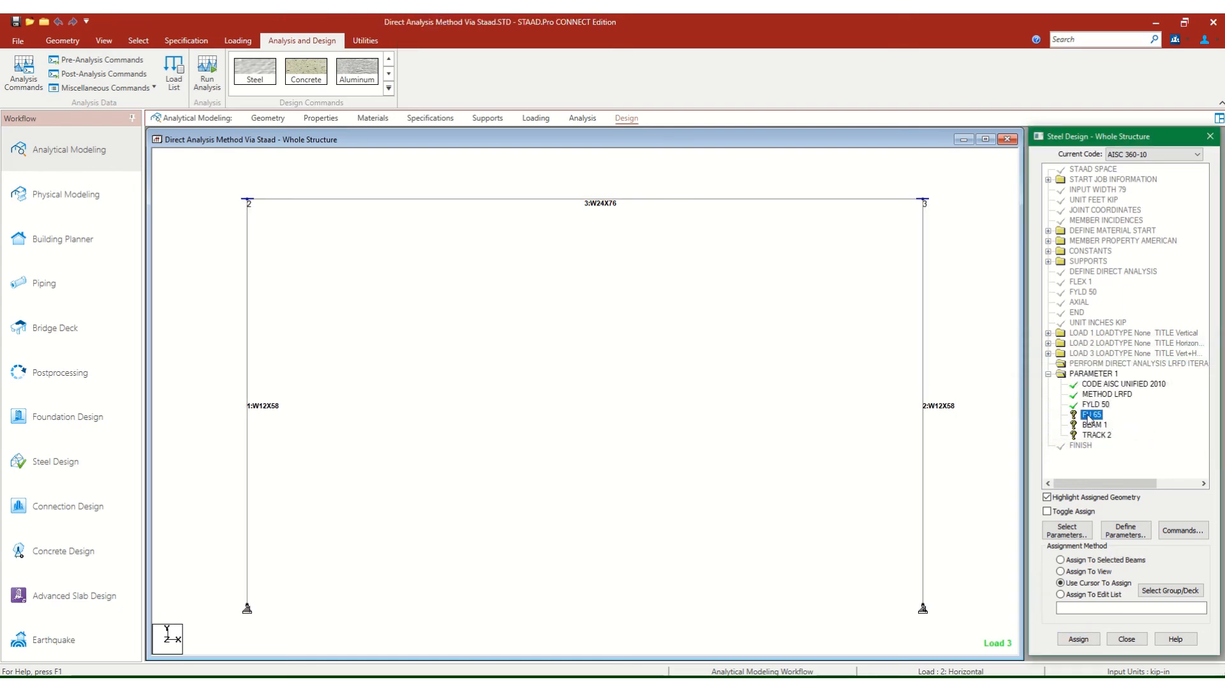
pyautogui.click(1078, 640)
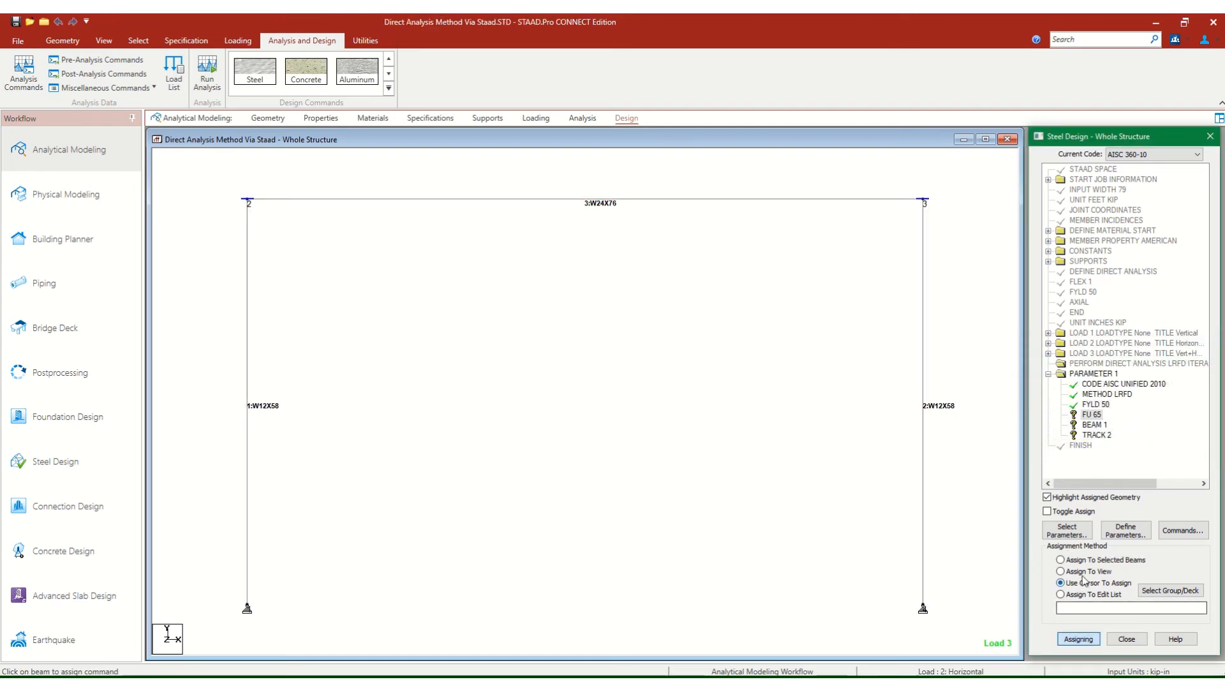
pyautogui.click(1085, 572)
pyautogui.click(1078, 639)
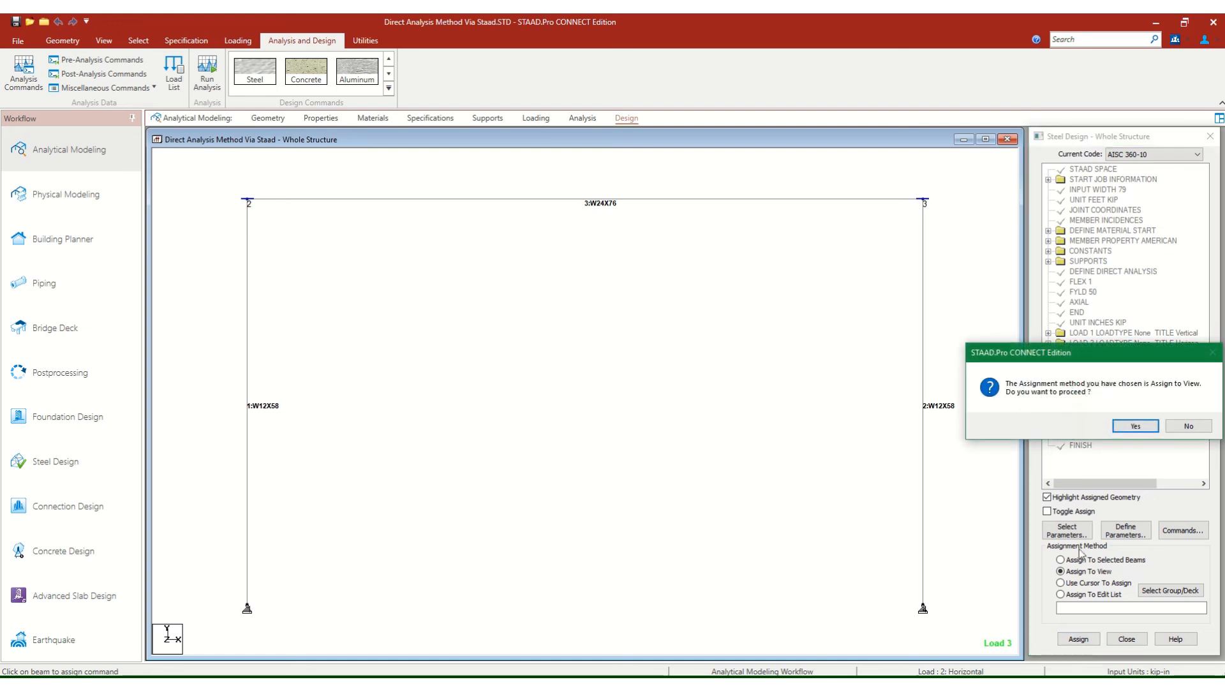
pyautogui.click(1136, 429)
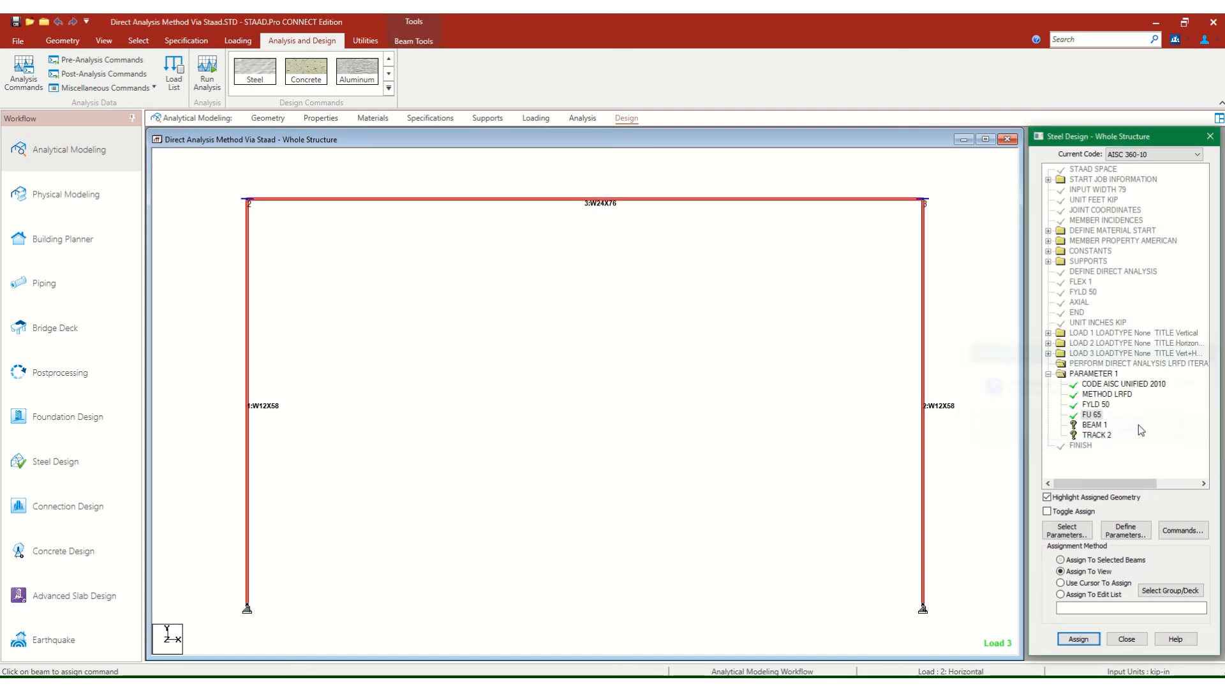
# Assign the BEAM 1 design parameter to all members in the view.
pyautogui.click(1093, 424)
pyautogui.click(1061, 571)
pyautogui.click(1094, 640)
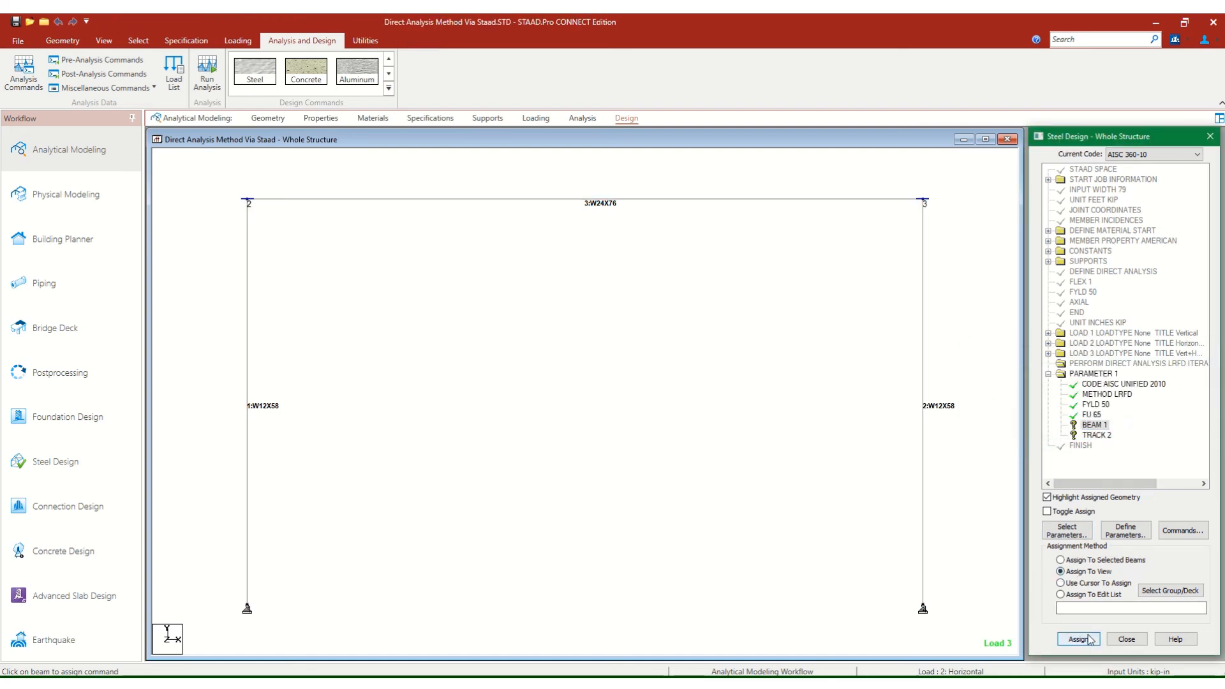
pyautogui.click(1136, 427)
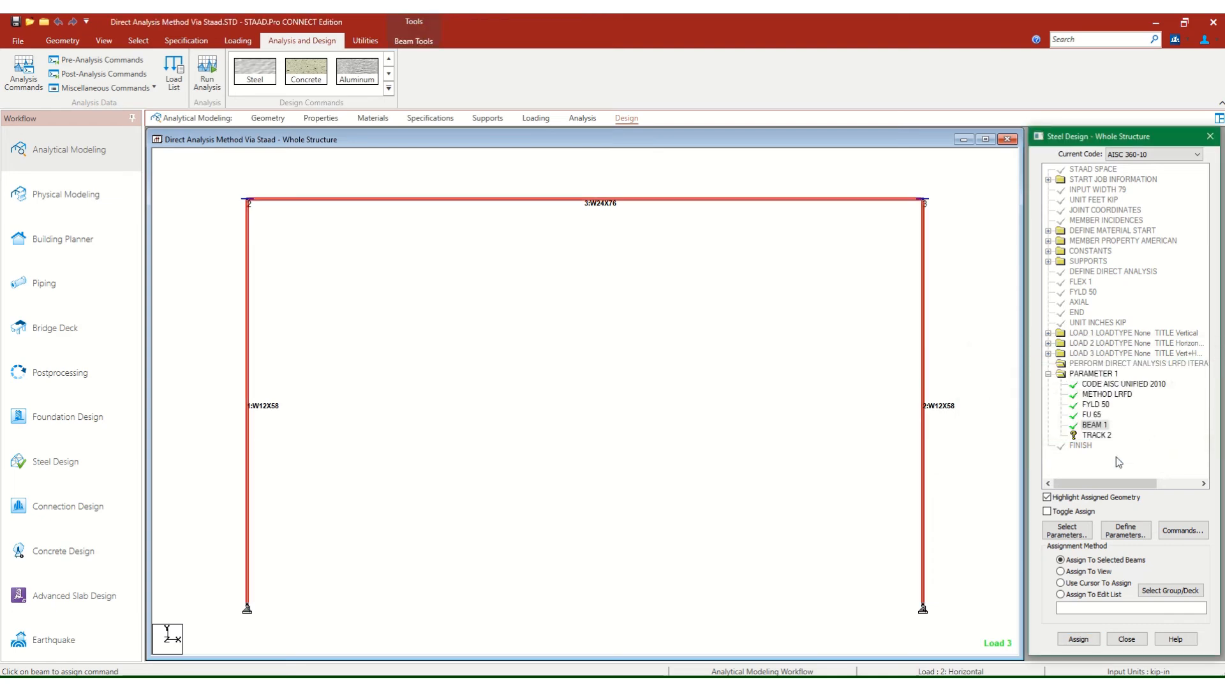
# Assign the TRACK 2 design parameter to all members in the view.
pyautogui.click(1093, 436)
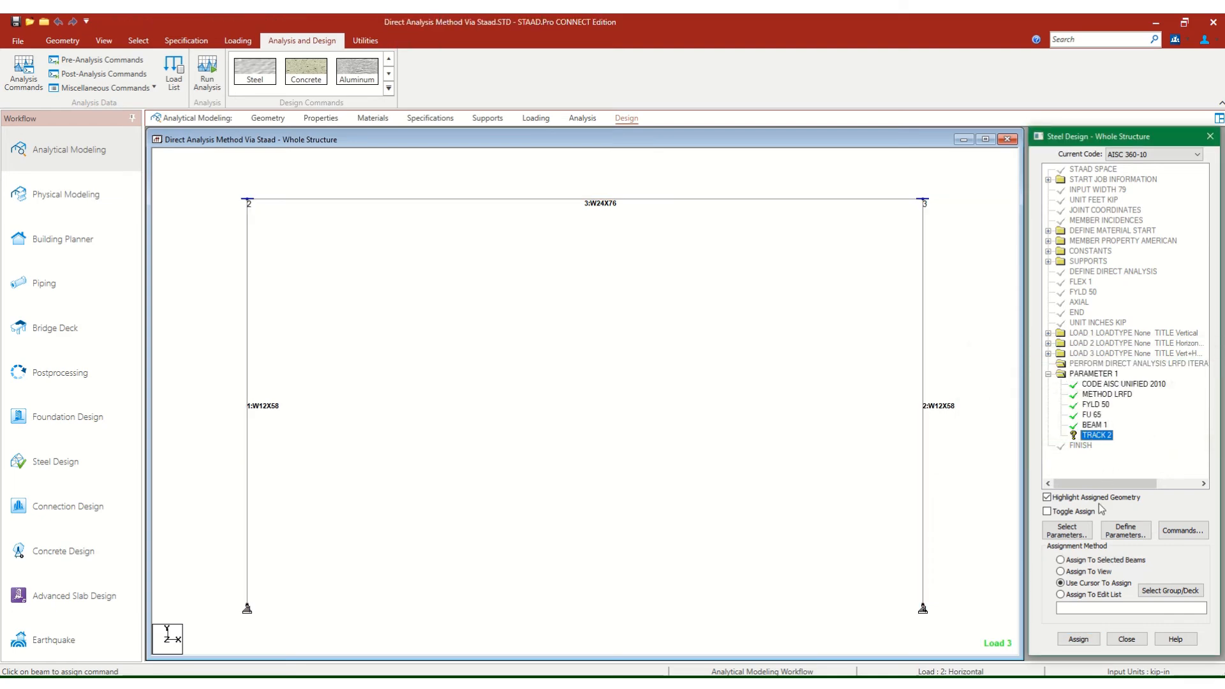
pyautogui.click(1061, 571)
pyautogui.click(1078, 639)
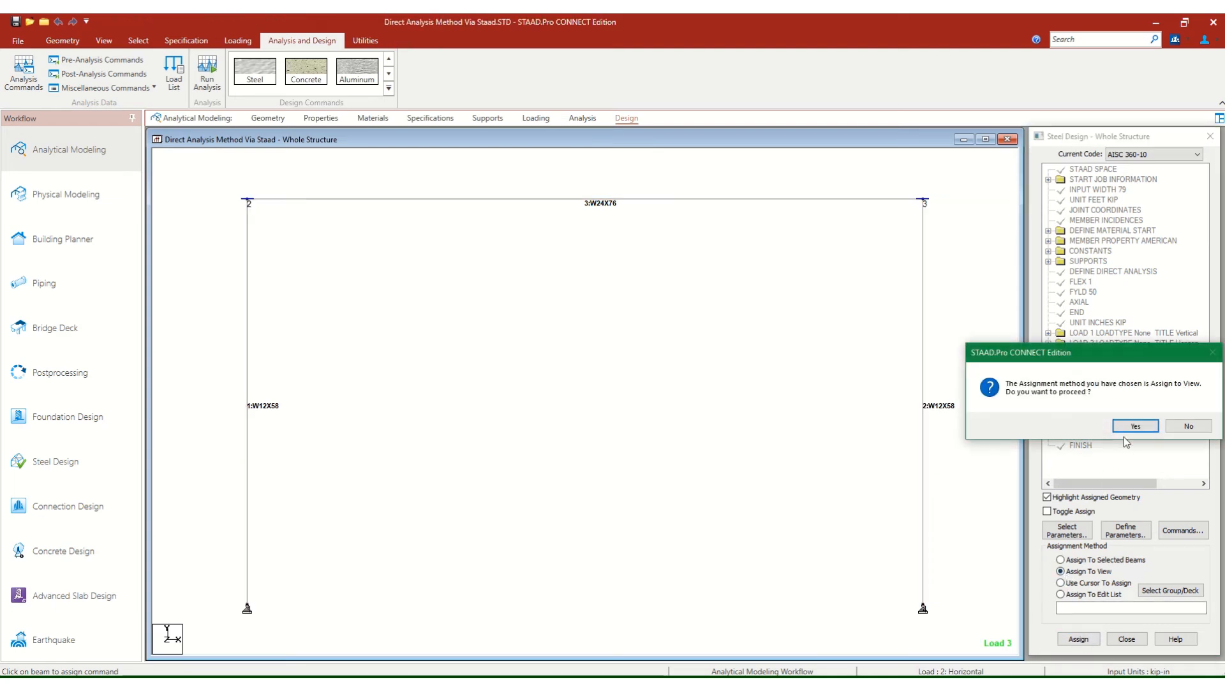
pyautogui.click(1134, 427)
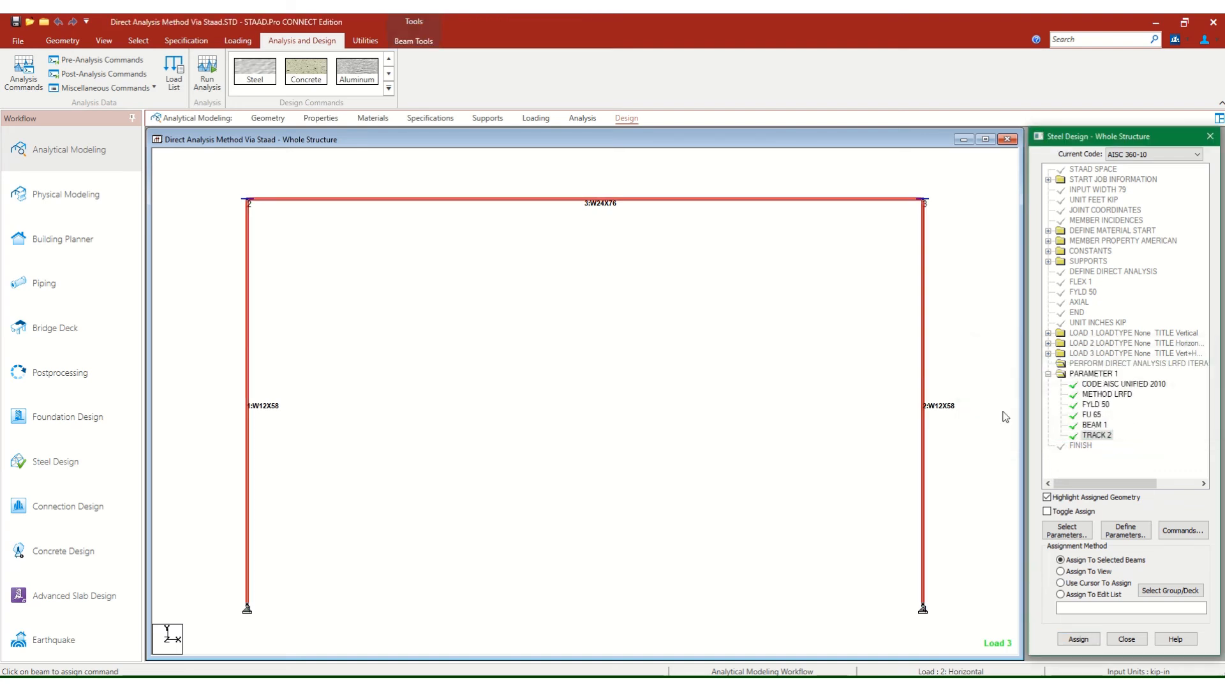
# Add the CHECK CODE design command after the PARAMETER 1 block.
pyautogui.click(1047, 374)
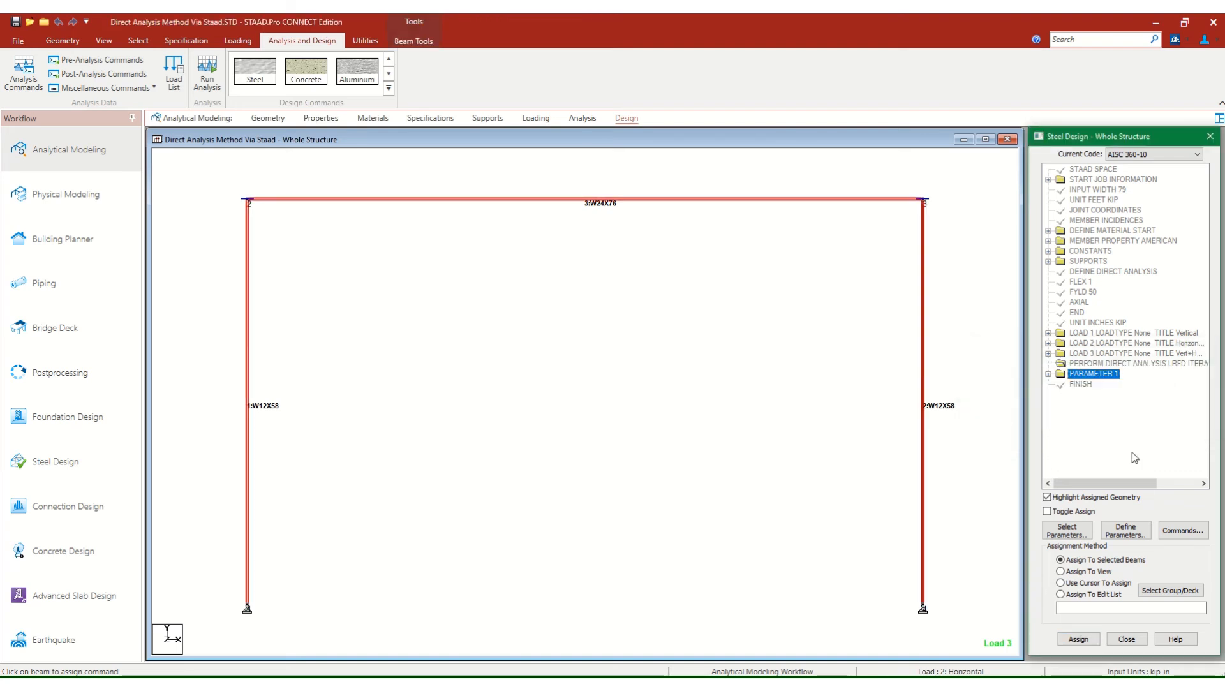
pyautogui.click(1177, 530)
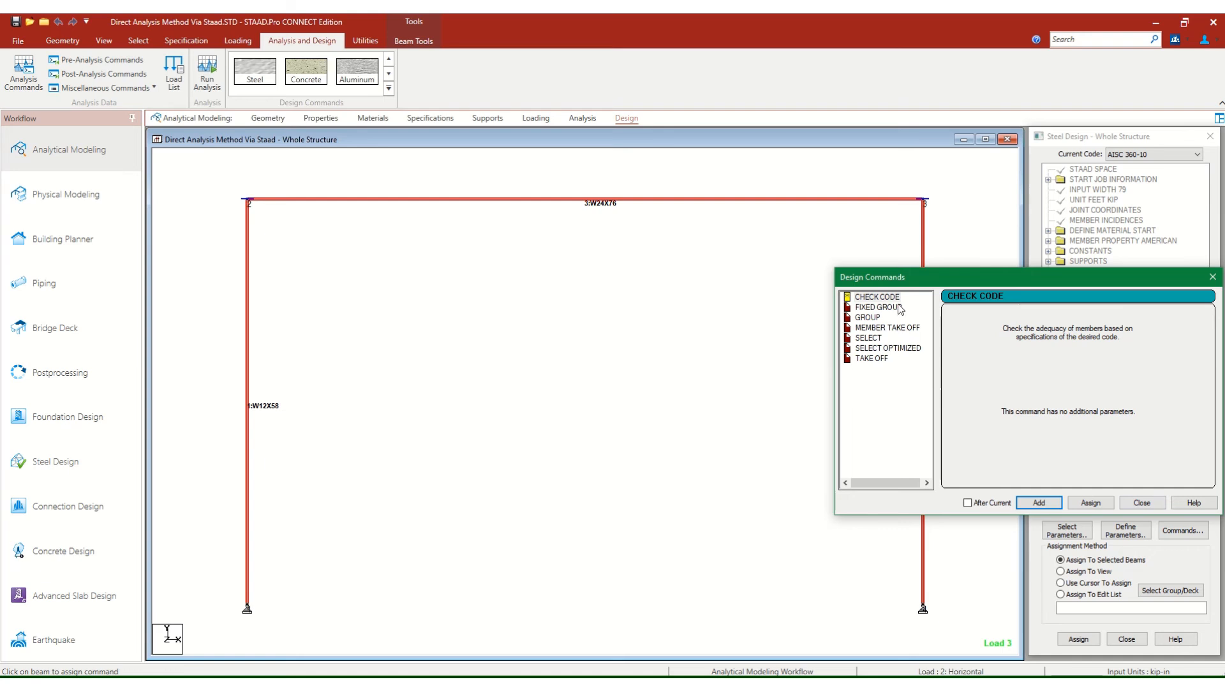
pyautogui.click(878, 298)
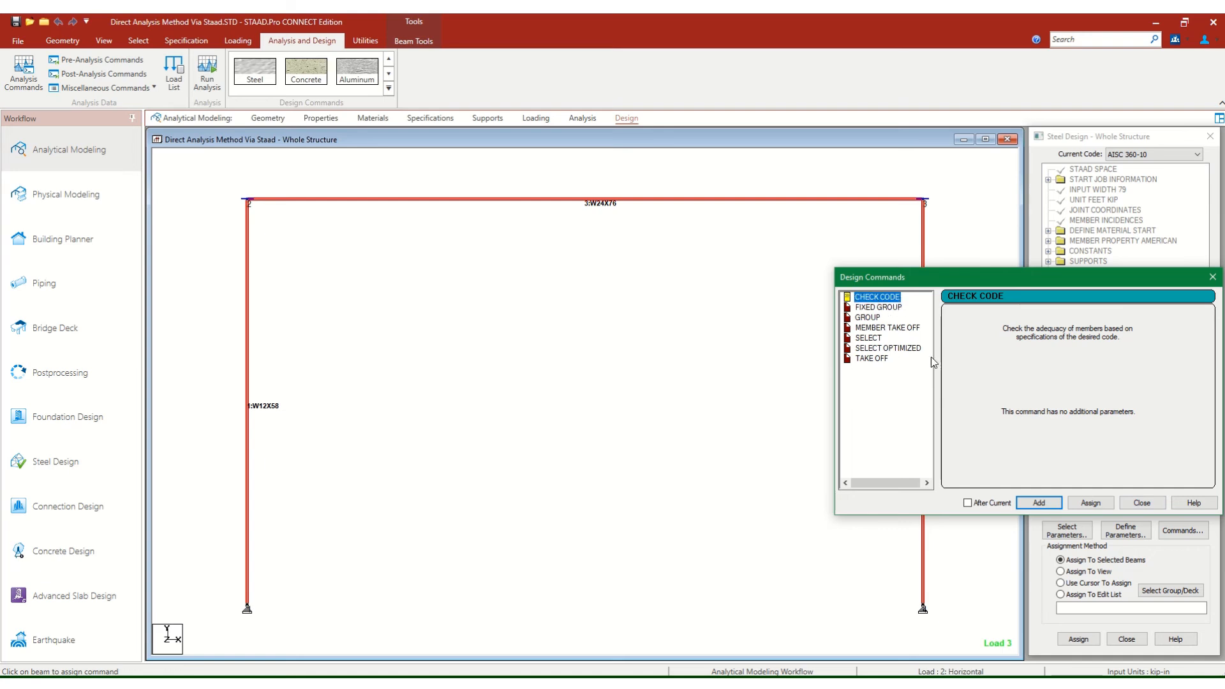
pyautogui.click(1039, 504)
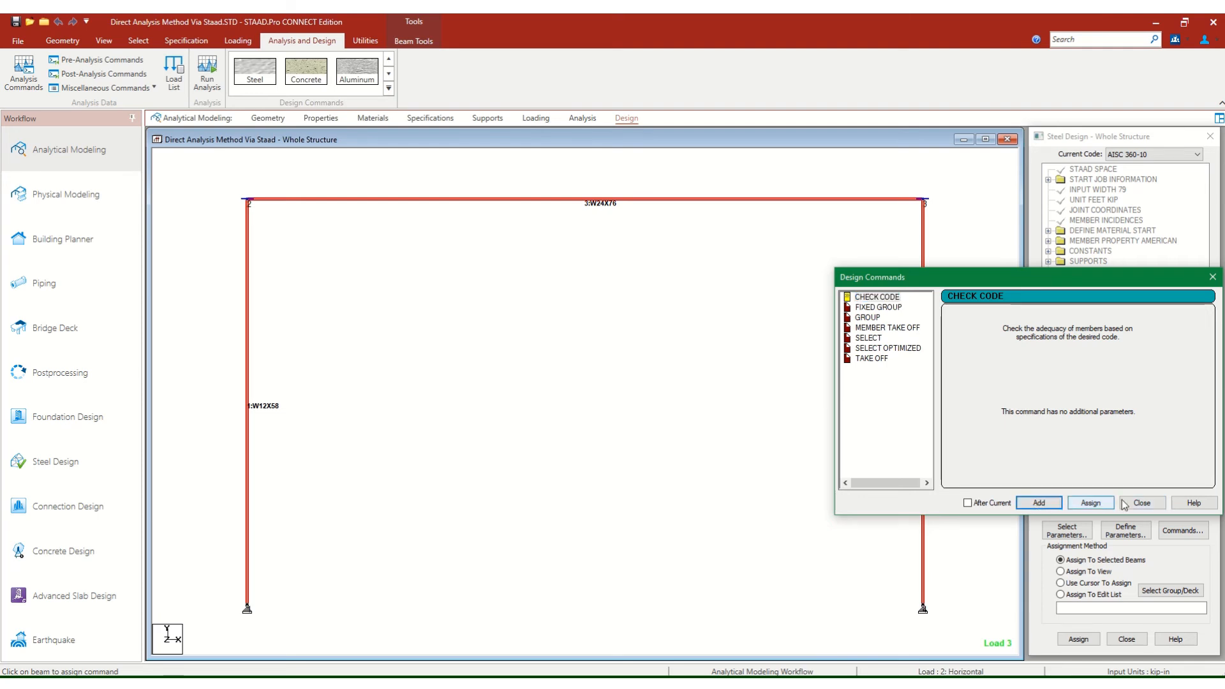
pyautogui.click(1143, 504)
# Assign the CHECK CODE command to all members in the view.
pyautogui.click(1091, 384)
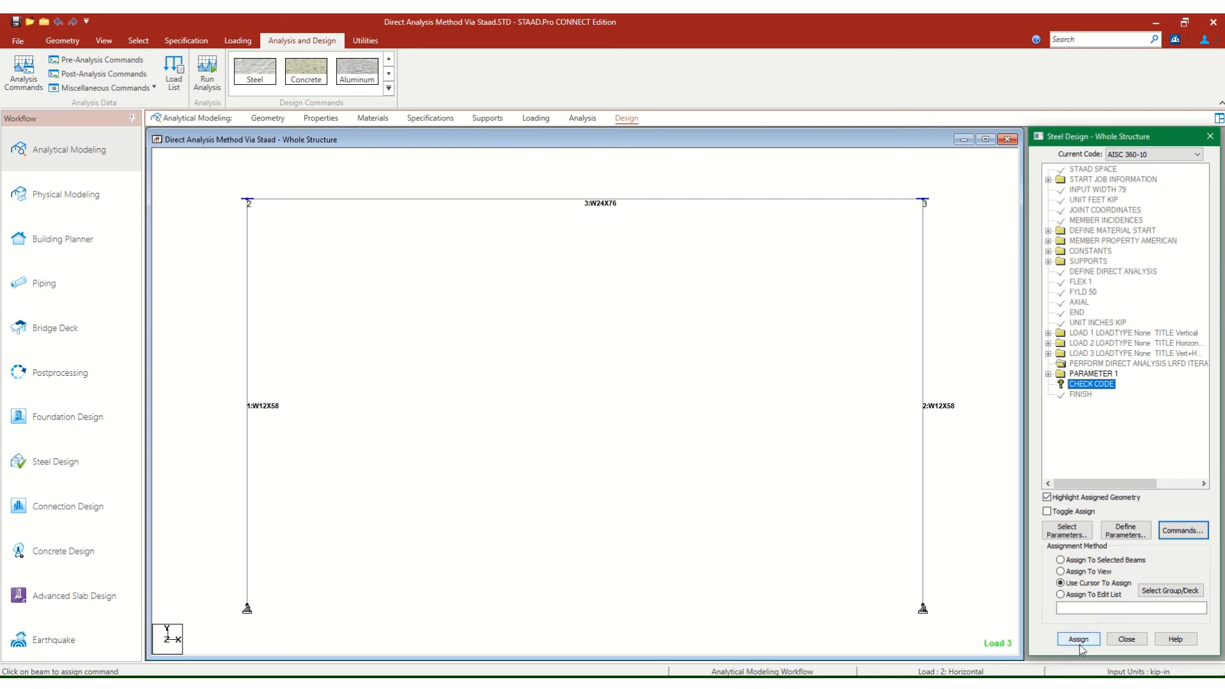
pyautogui.click(1086, 570)
pyautogui.click(1085, 638)
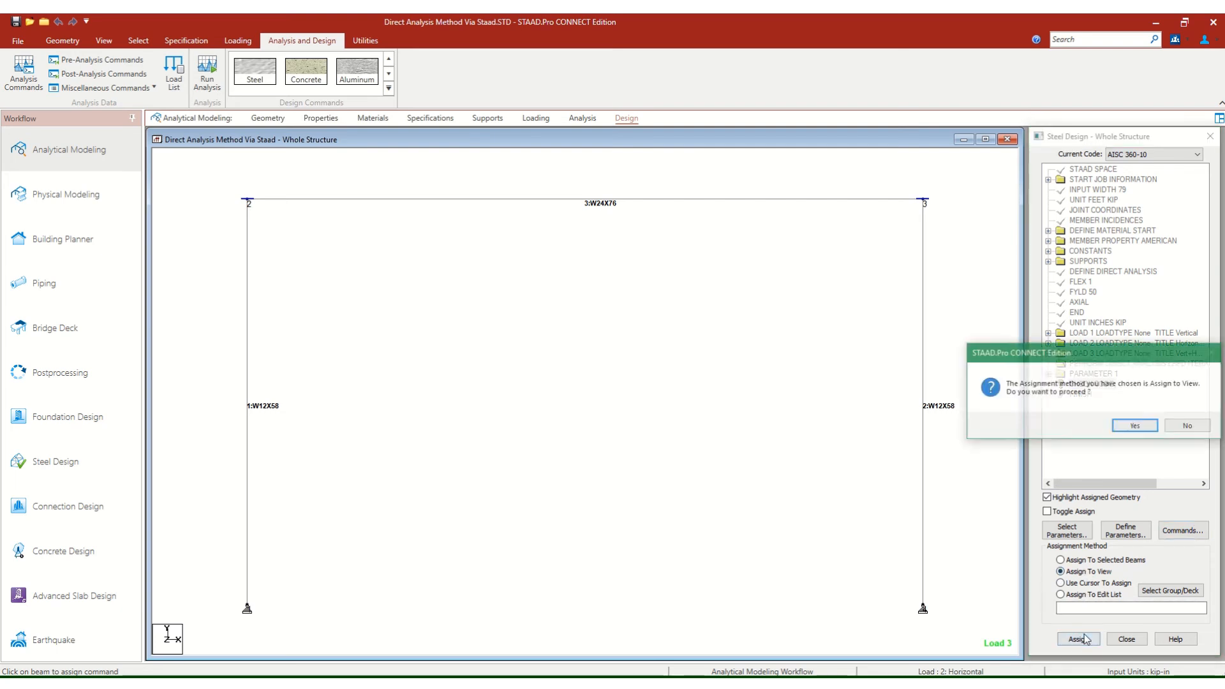
pyautogui.click(1145, 433)
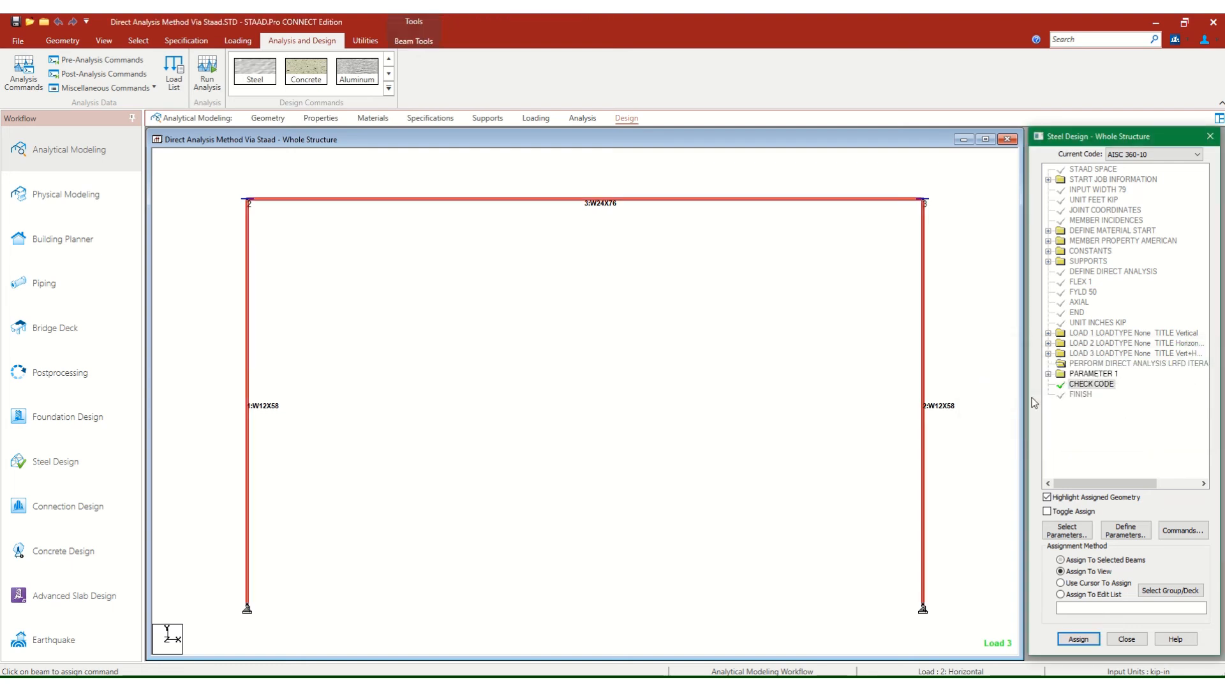
# Clear the member selection and save the modified structure.
pyautogui.click(477, 266)
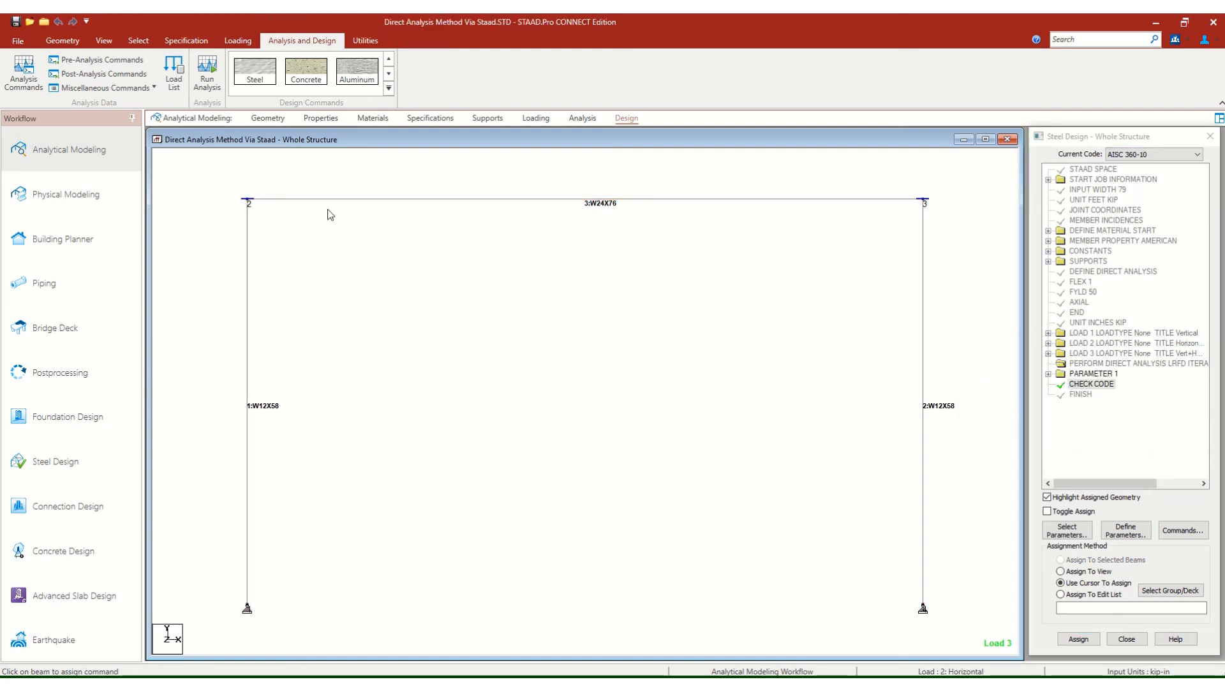
pyautogui.click(17, 23)
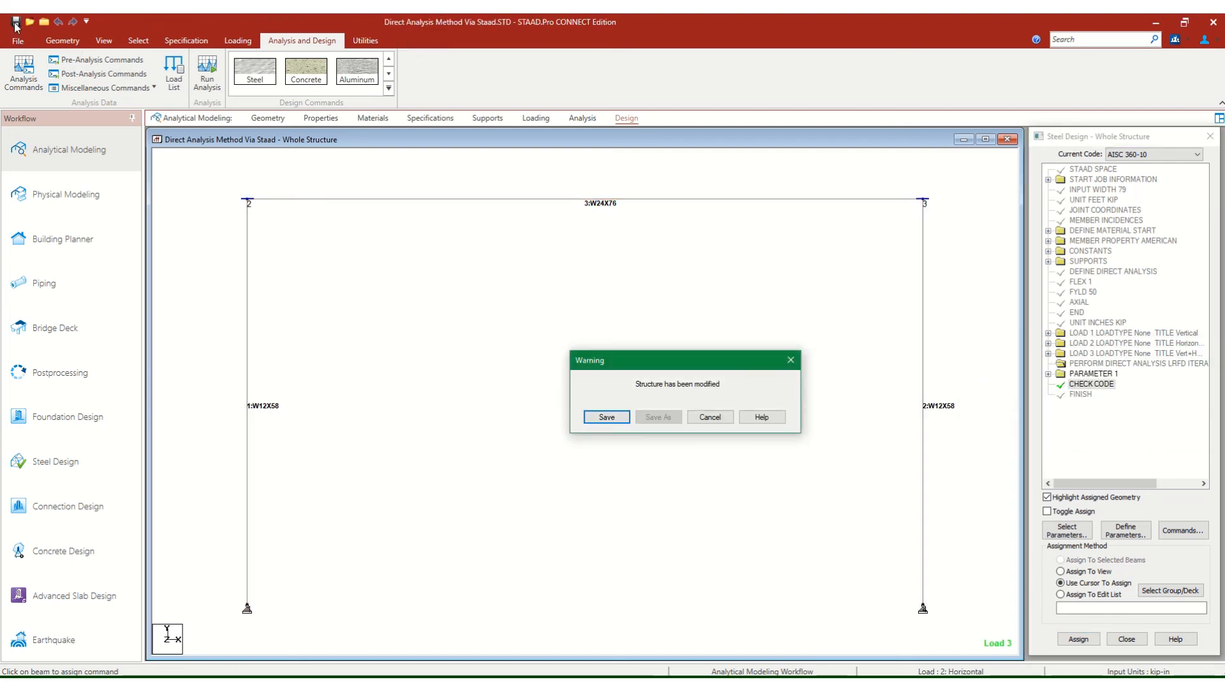
pyautogui.click(607, 418)
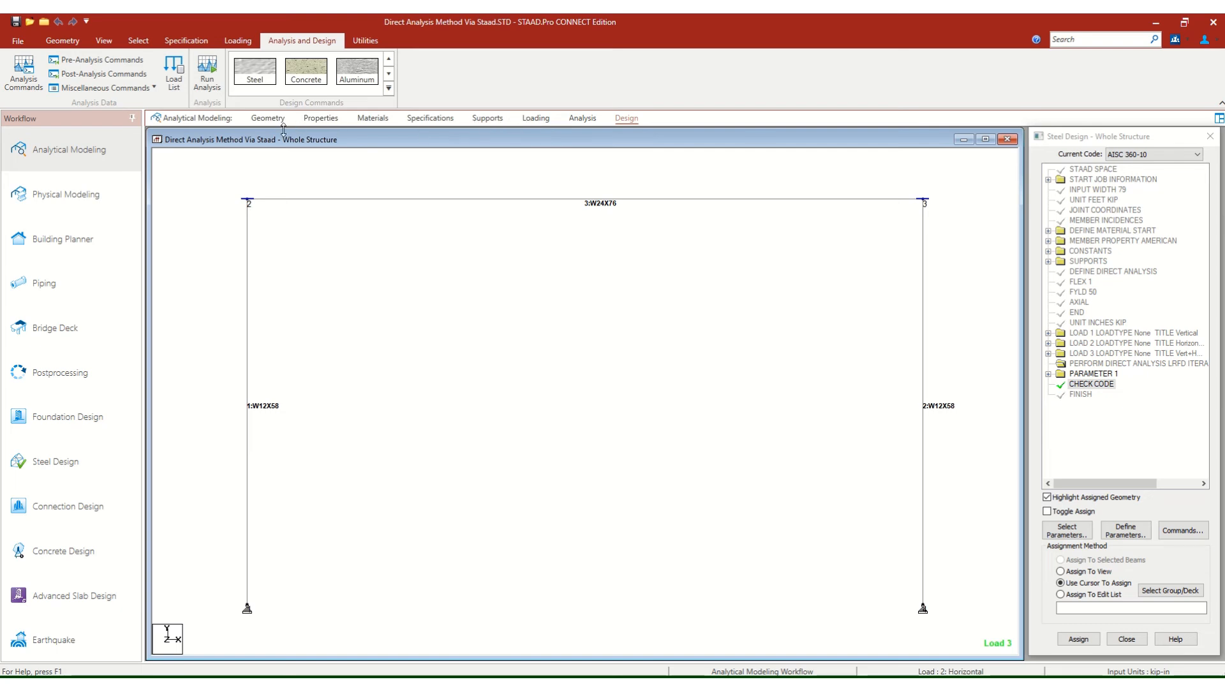
# Review the entries of the Direct Analysis Definition among the load definitions.
pyautogui.click(536, 118)
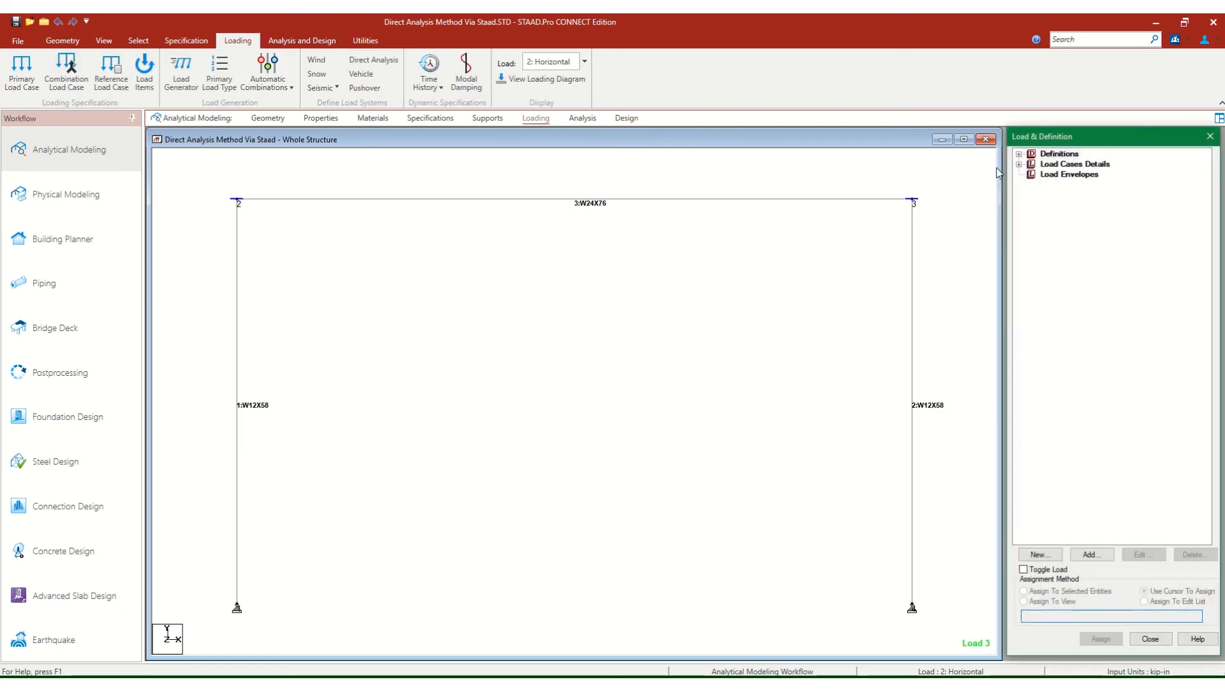
pyautogui.click(1019, 154)
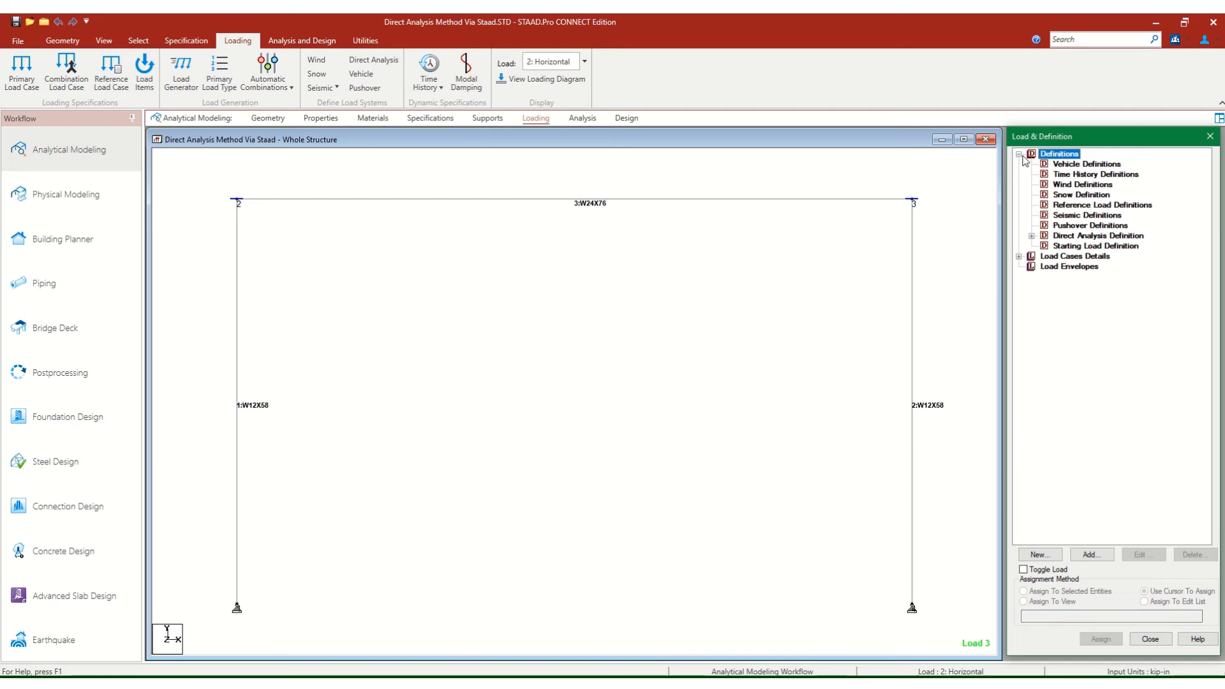
pyautogui.click(1031, 236)
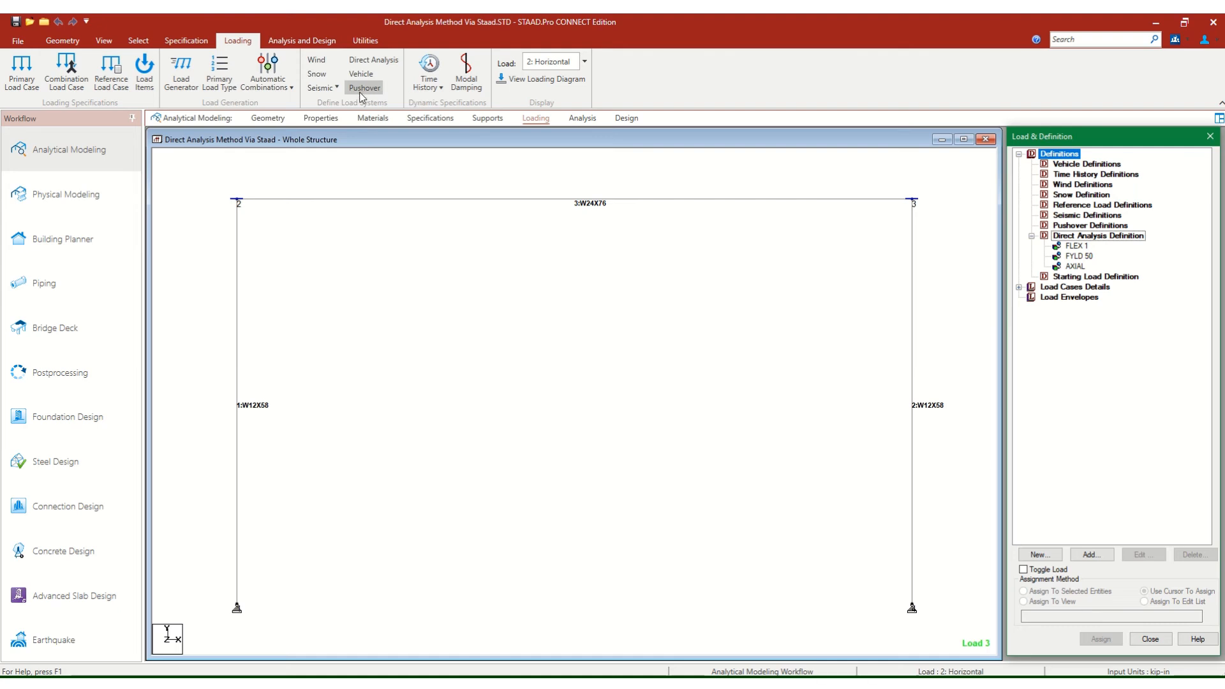
# Run the analysis of the frame and open its output file.
pyautogui.click(583, 119)
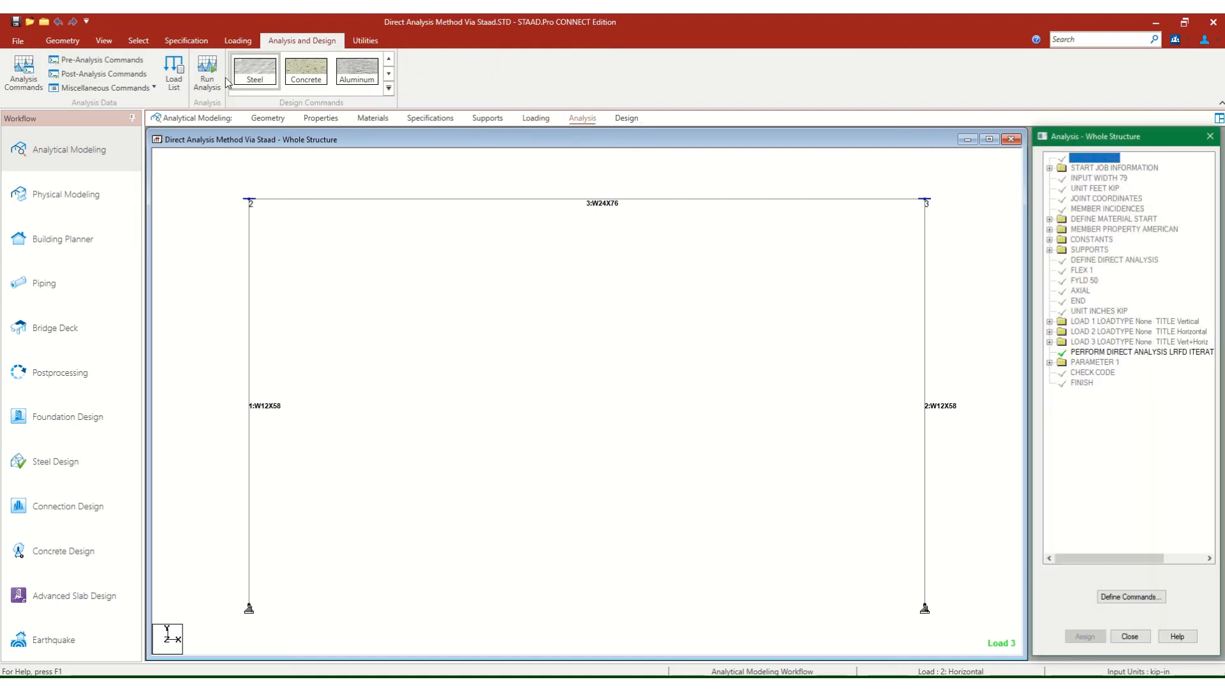
pyautogui.click(213, 75)
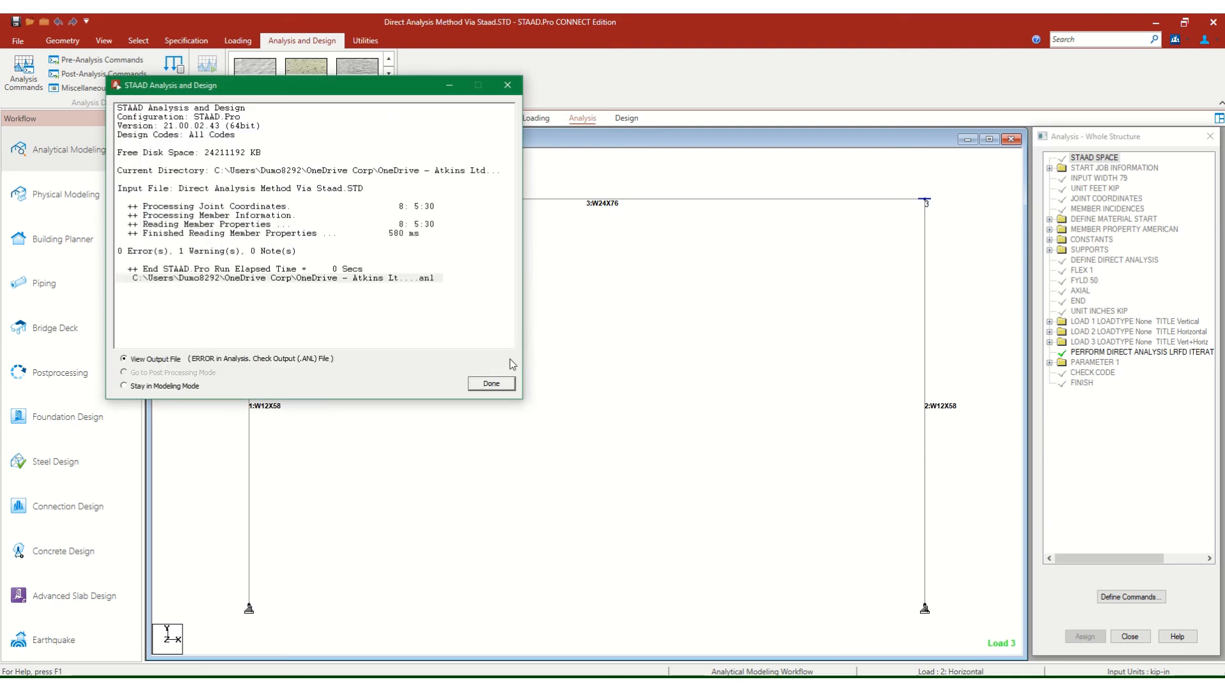
pyautogui.click(487, 386)
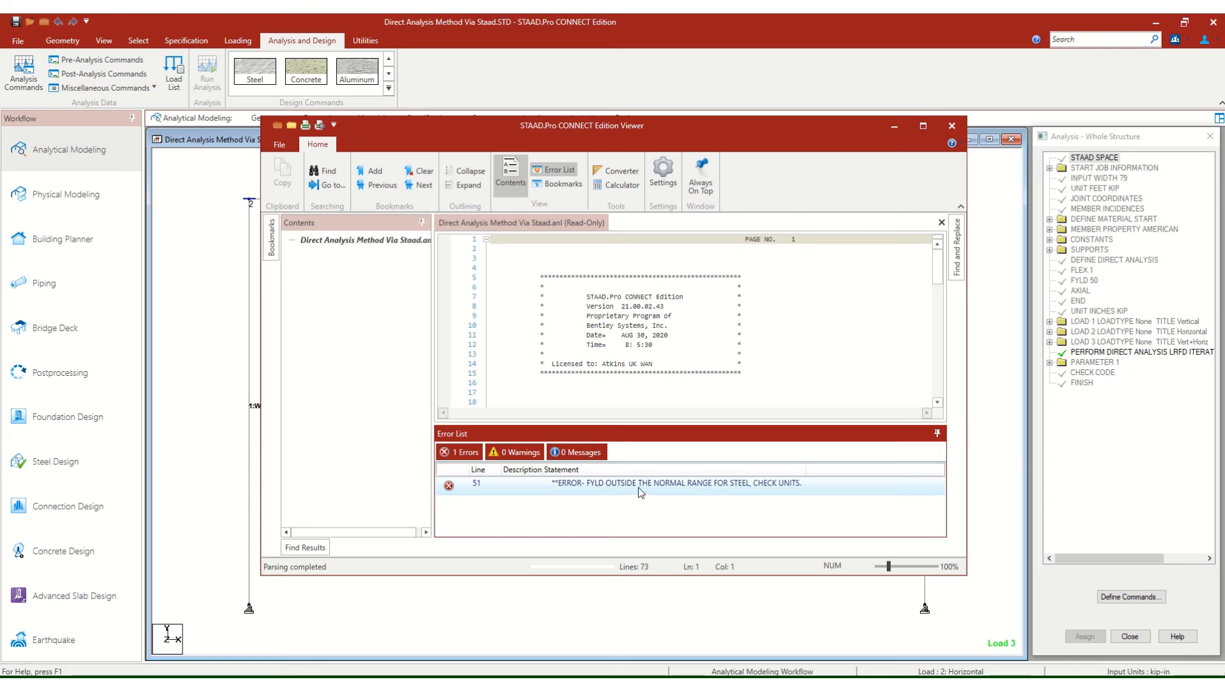
# Locate the listed error in the analysis output file and examine the input lines preceding it.
pyautogui.click(706, 489)
pyautogui.scroll(-7, 531, 374)
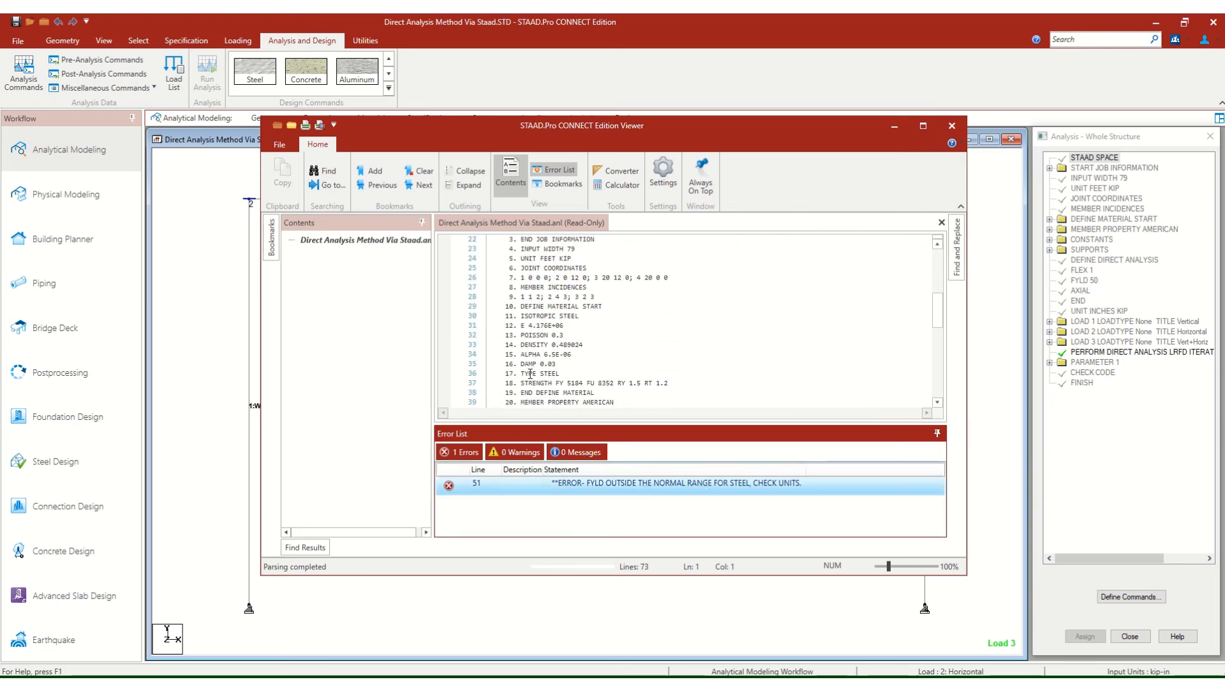
pyautogui.doubleClick(469, 488)
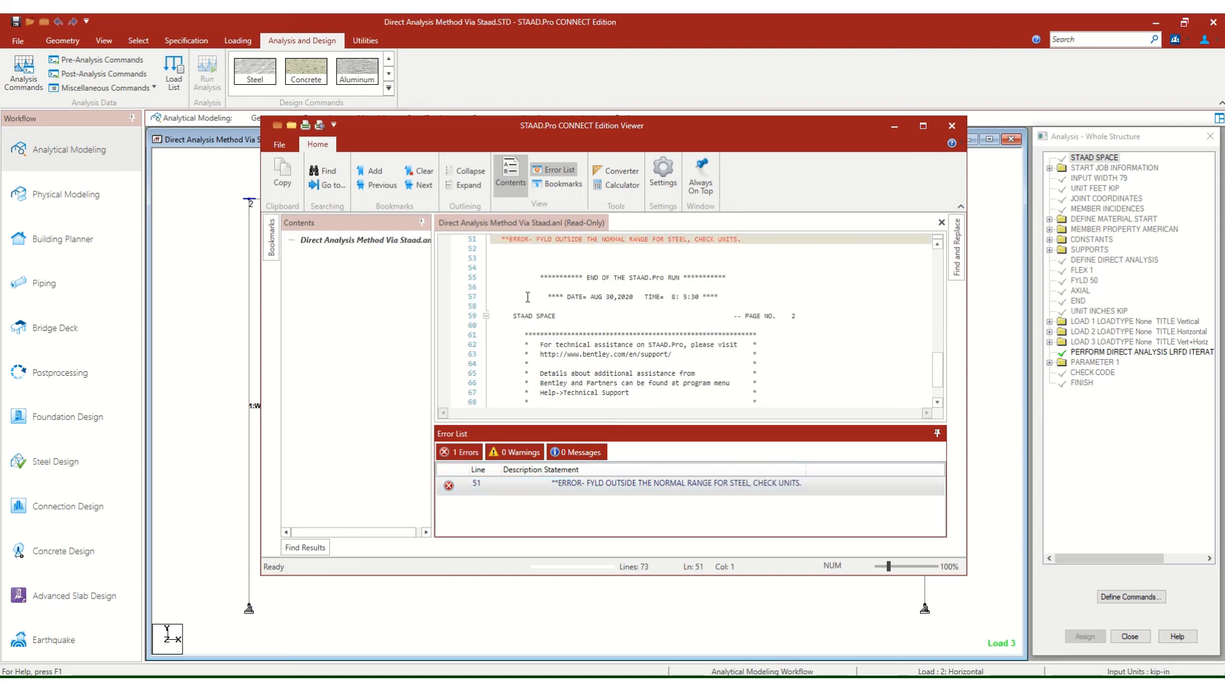
pyautogui.scroll(2, 606, 301)
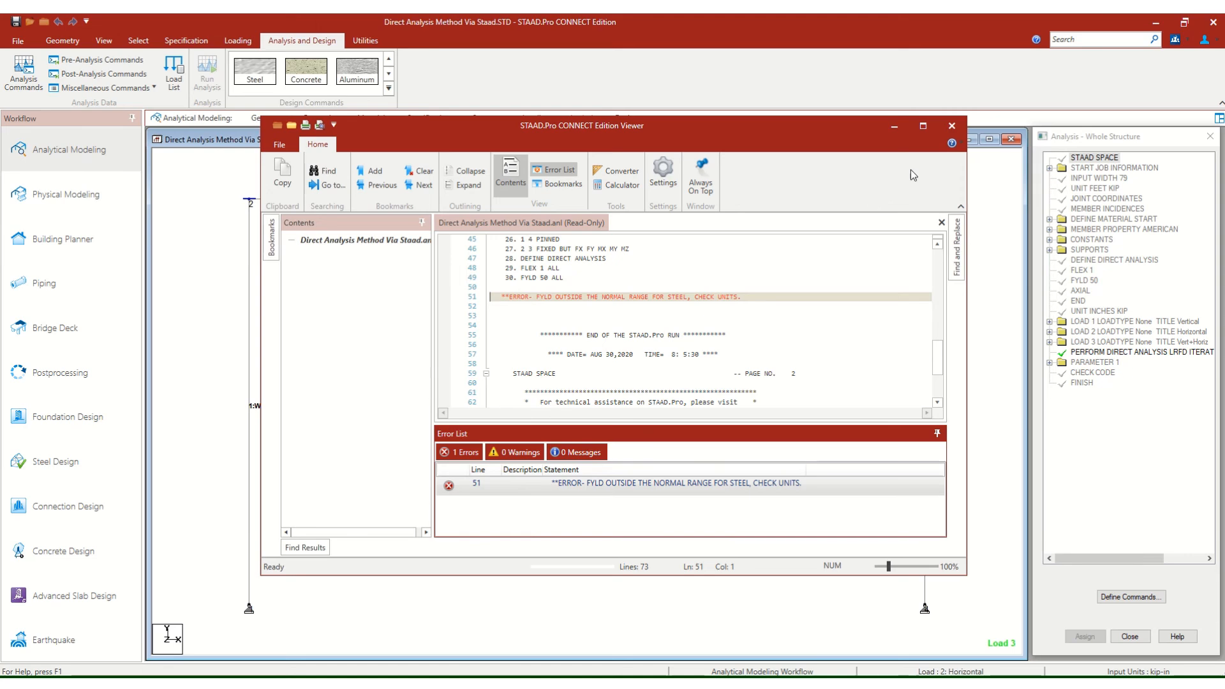
# Close the analysis output file and open the model's input command file in a maximized editor.
pyautogui.click(952, 126)
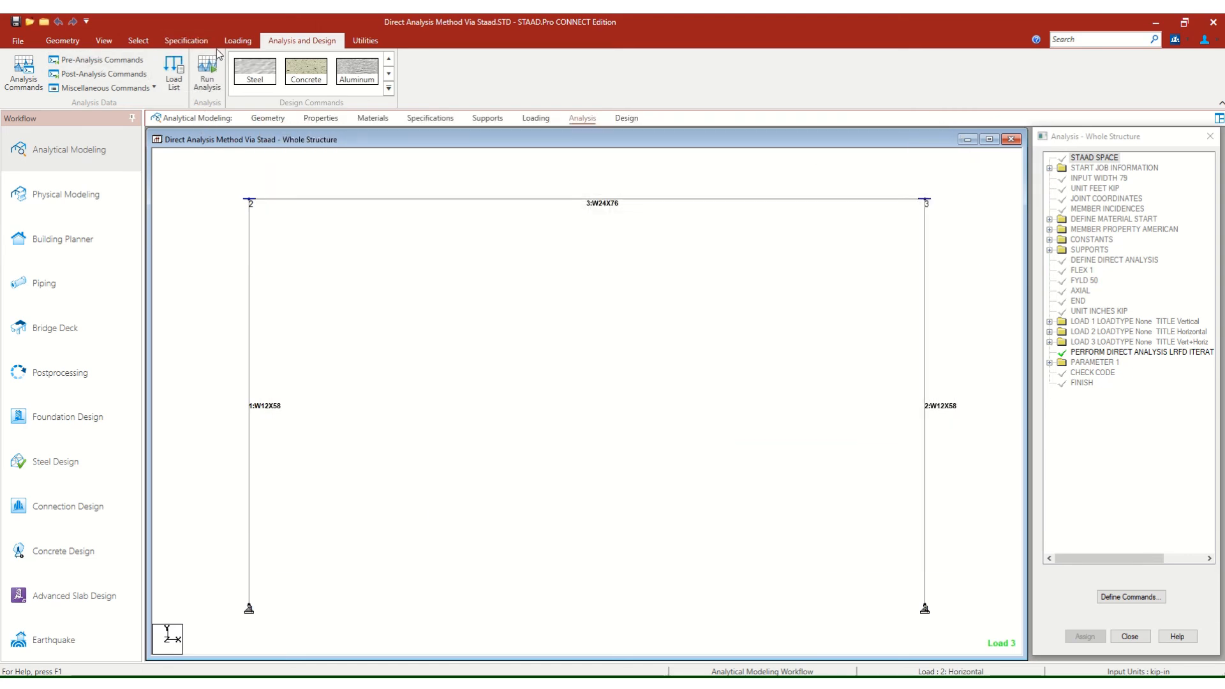
pyautogui.click(365, 42)
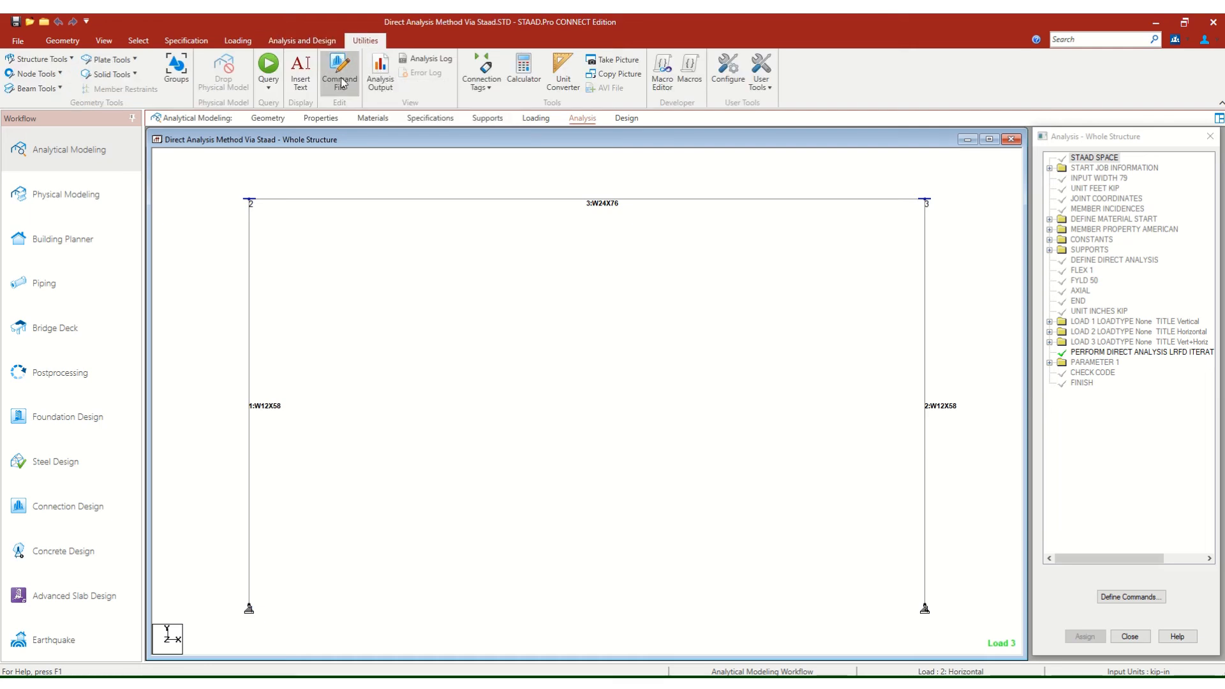
pyautogui.click(341, 82)
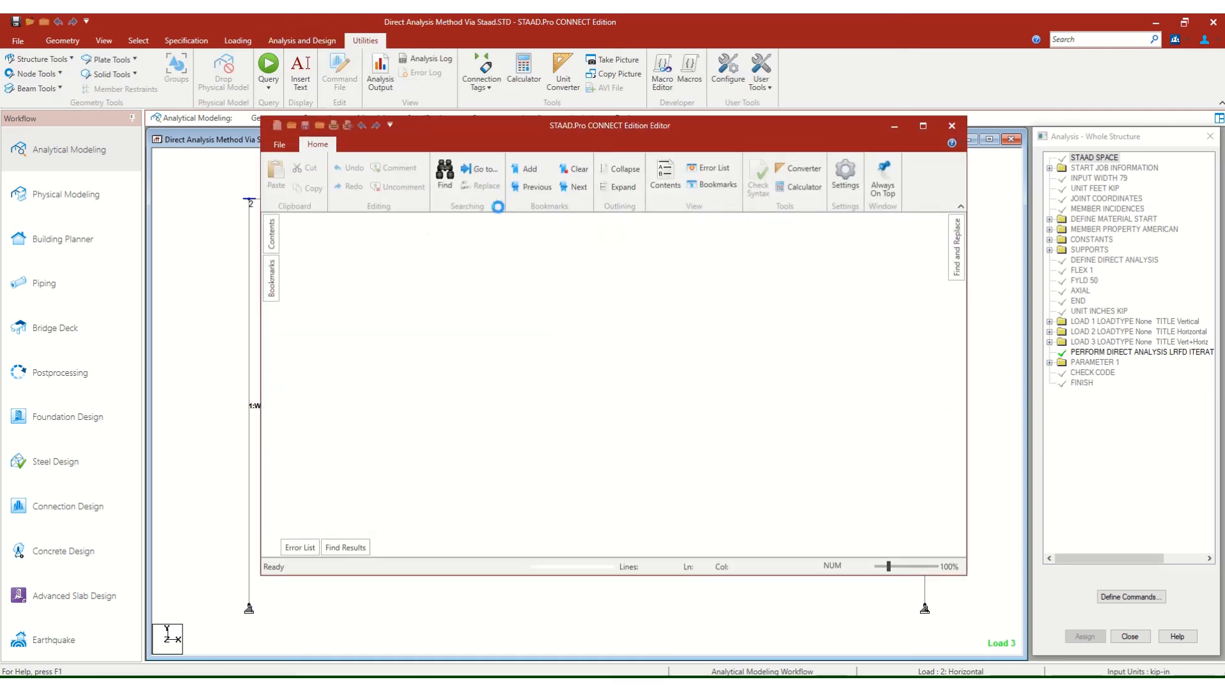
pyautogui.click(924, 127)
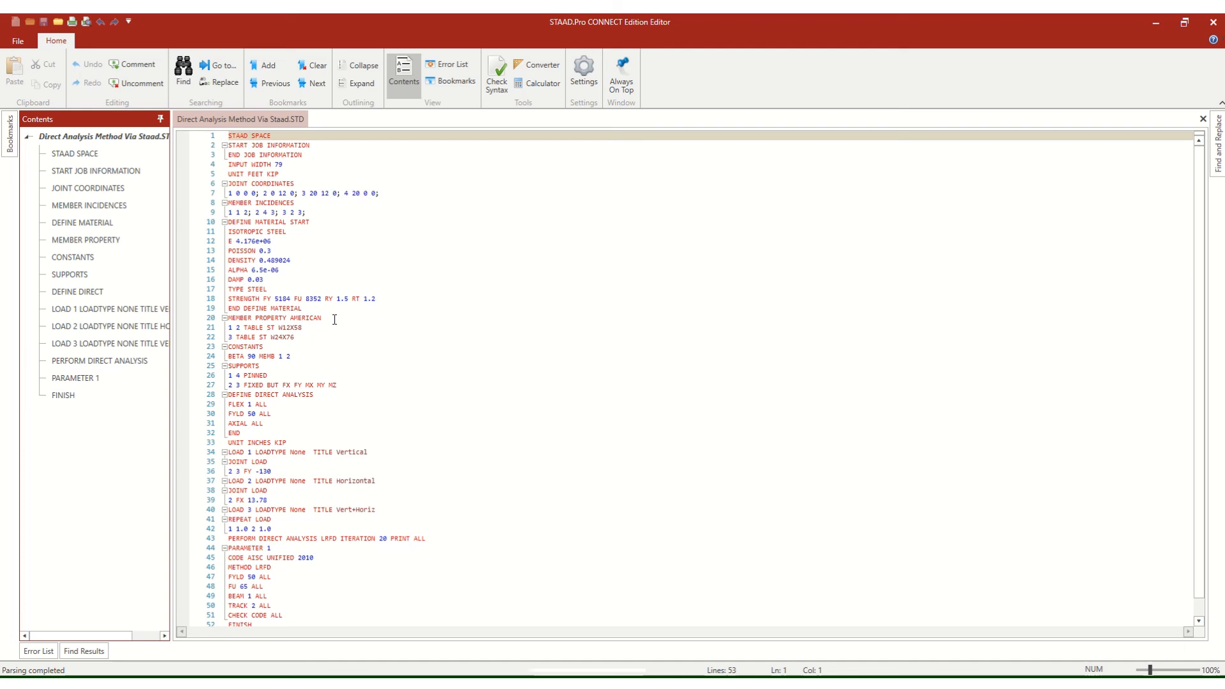
# Set FYLD to 7200 for all members in the Define Direct Analysis block, then save and close the command file.
pyautogui.scroll(-1, 334, 320)
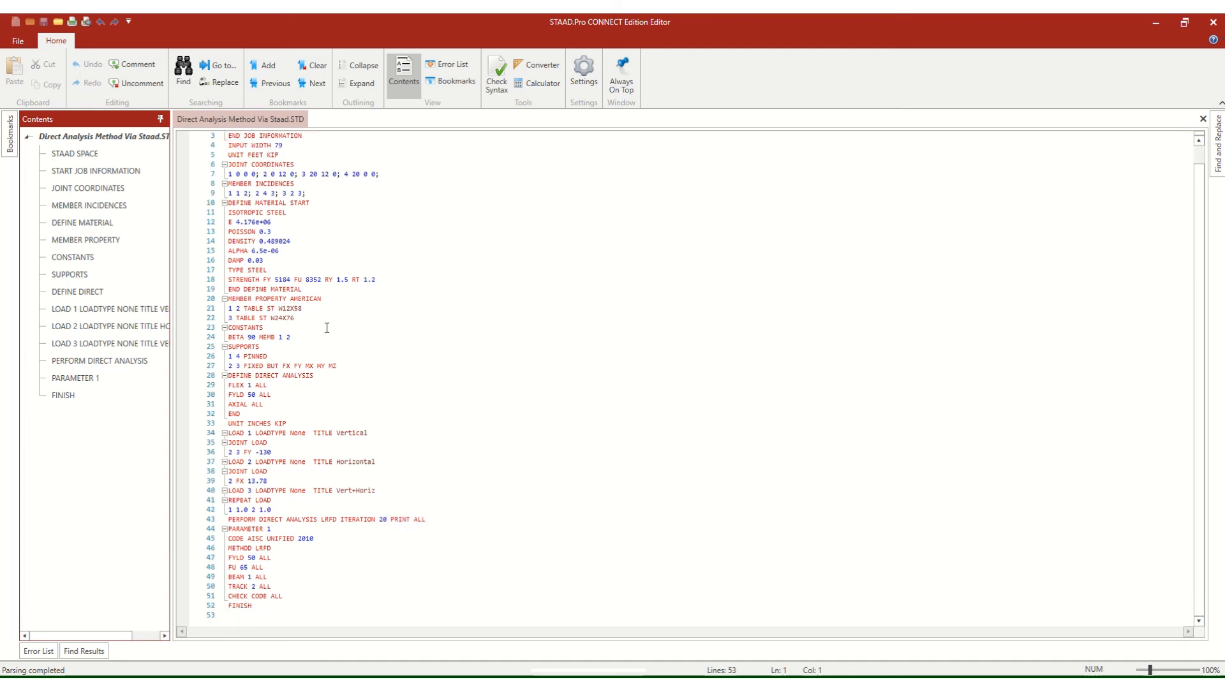
pyautogui.click(255, 396)
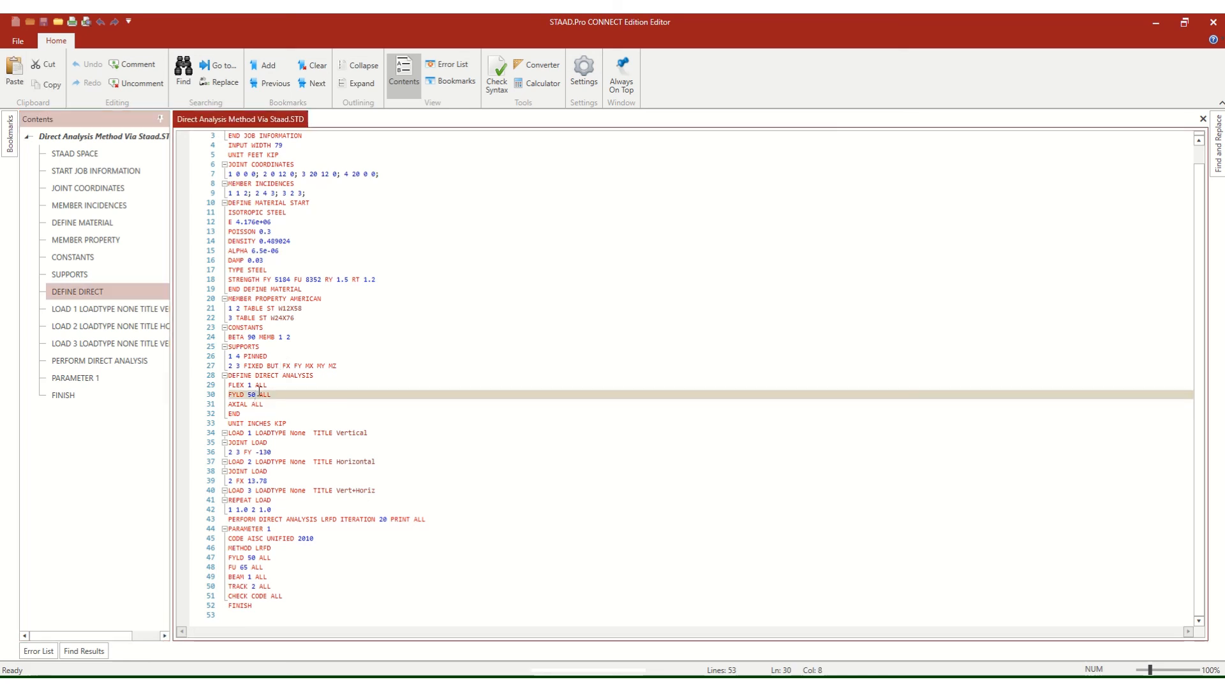
pyautogui.write('72')
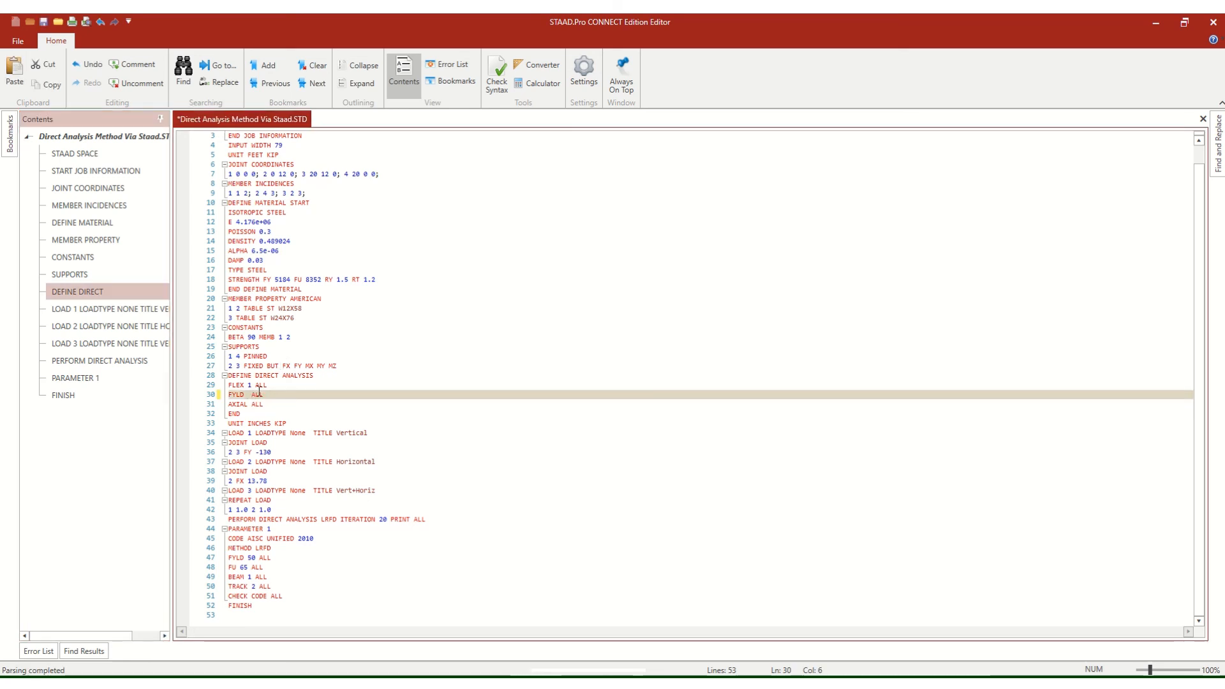
pyautogui.write('00')
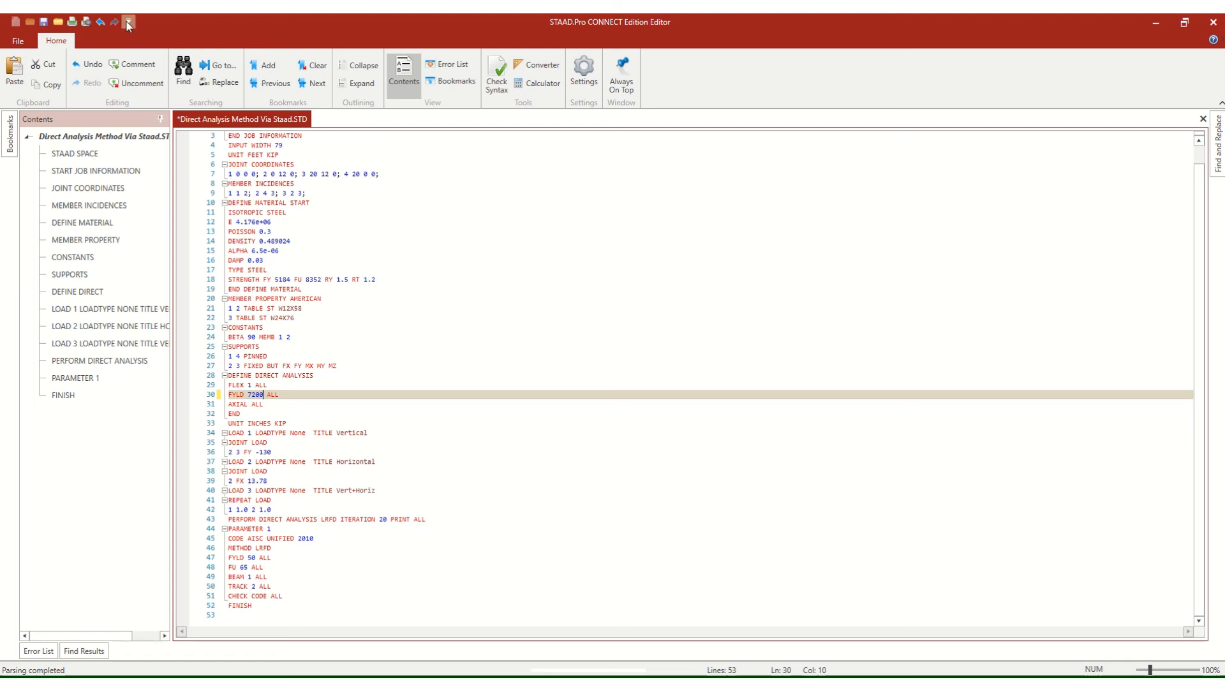
pyautogui.click(43, 22)
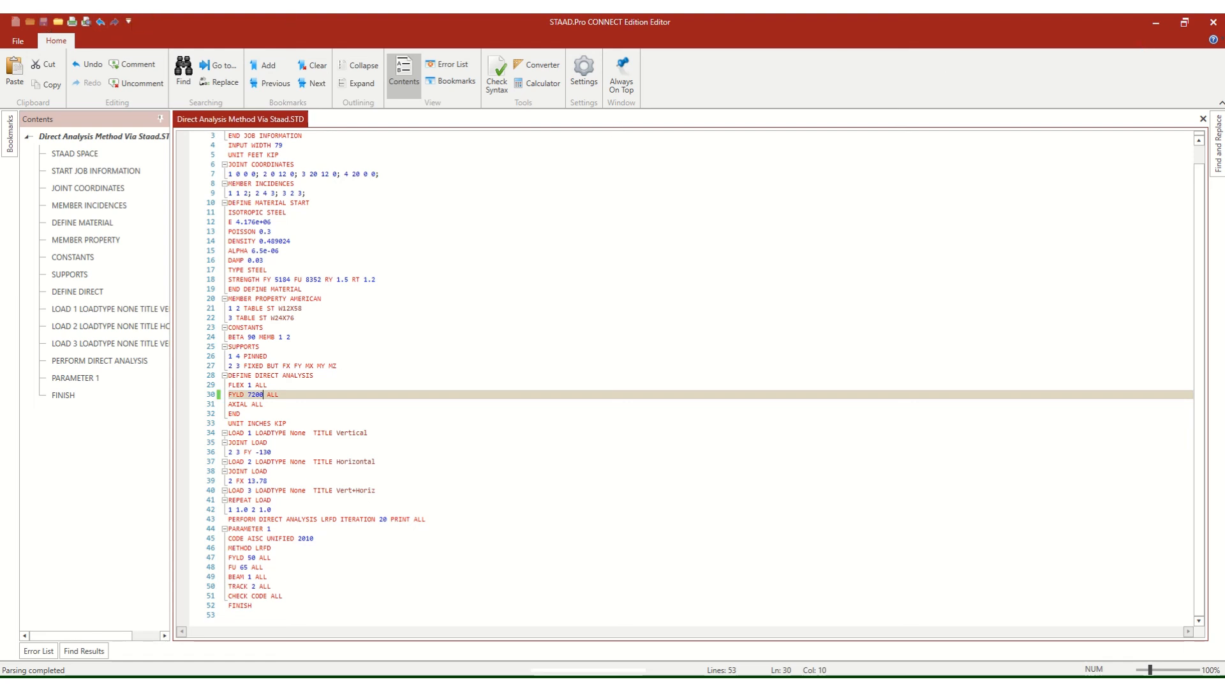
pyautogui.click(1214, 21)
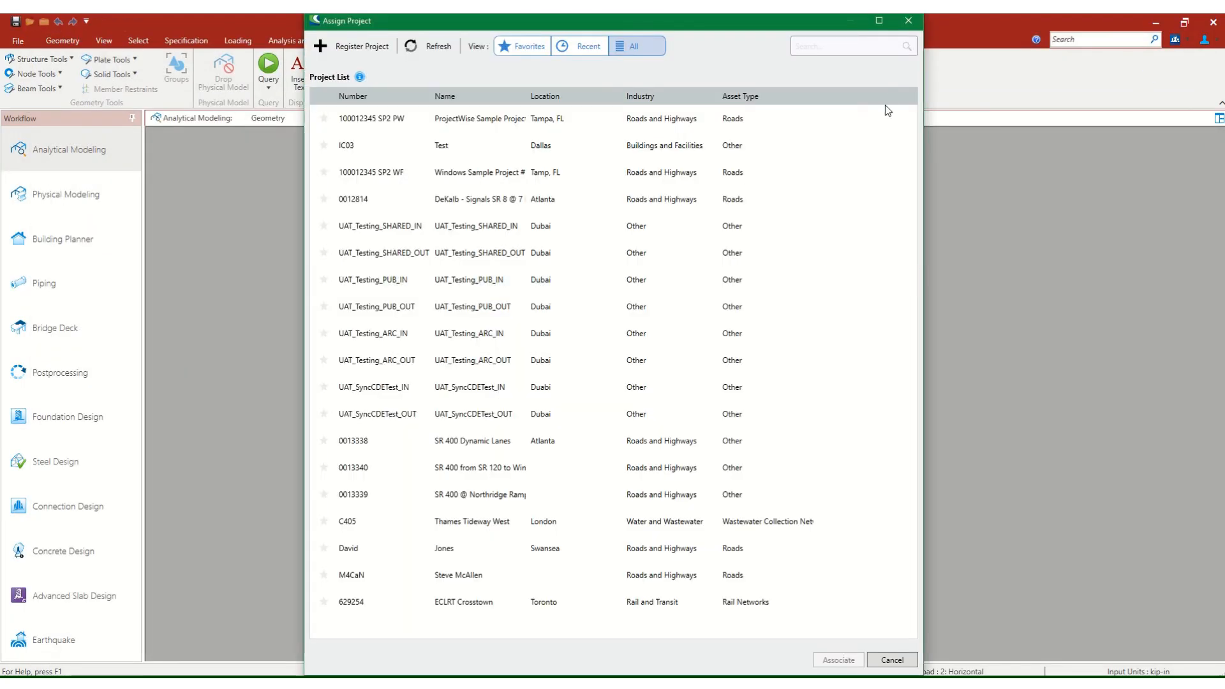
pyautogui.click(908, 21)
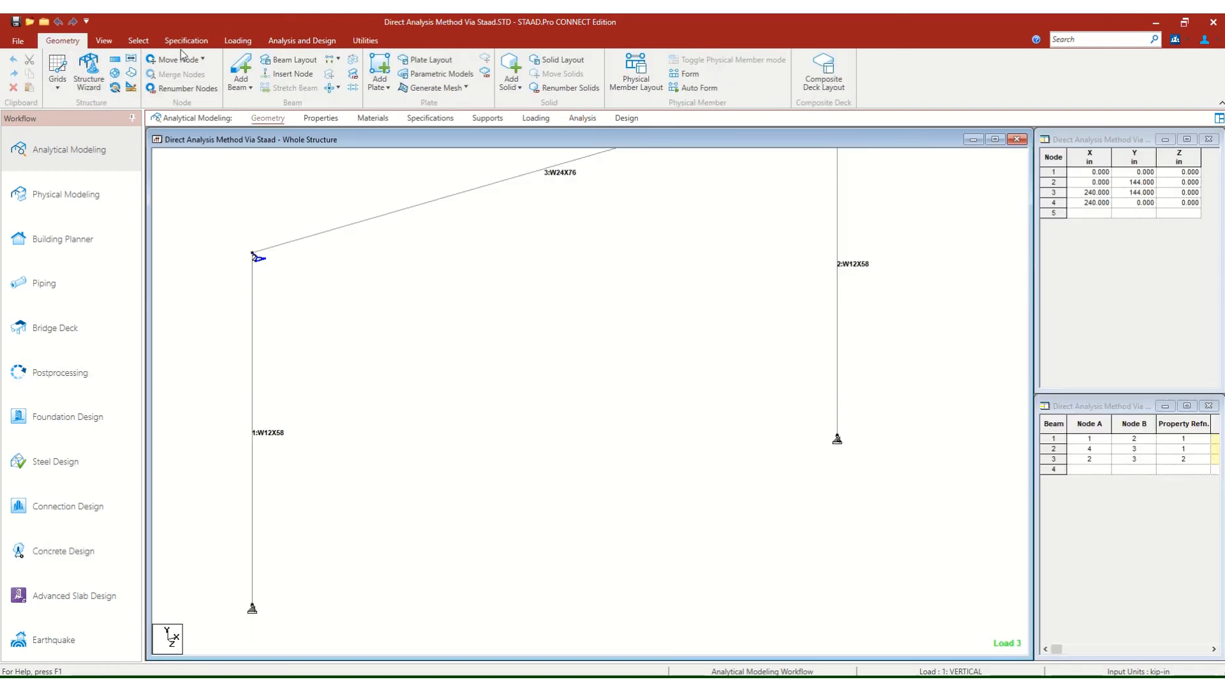
# Rerun the analysis of the frame and check the error list in its output file.
pyautogui.click(103, 40)
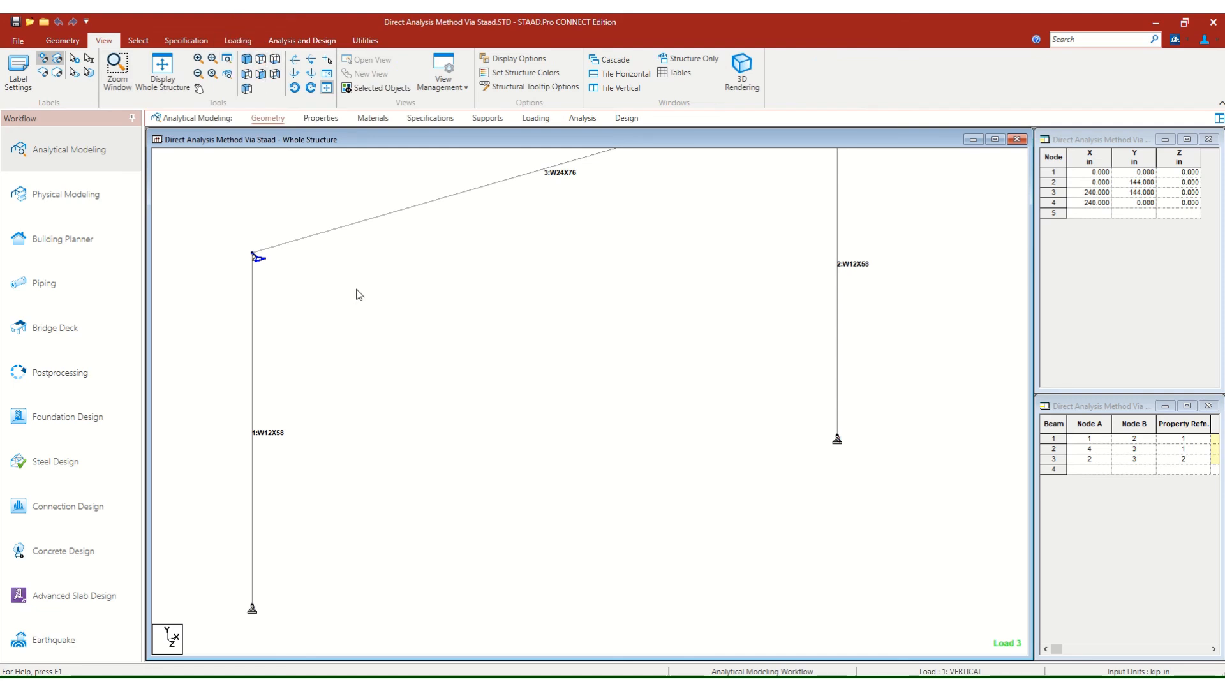
pyautogui.scroll(-7, 390, 338)
pyautogui.moveTo(496, 353); pyautogui.dragTo(461, 360, button='middle')
pyautogui.scroll(-1, 461, 360)
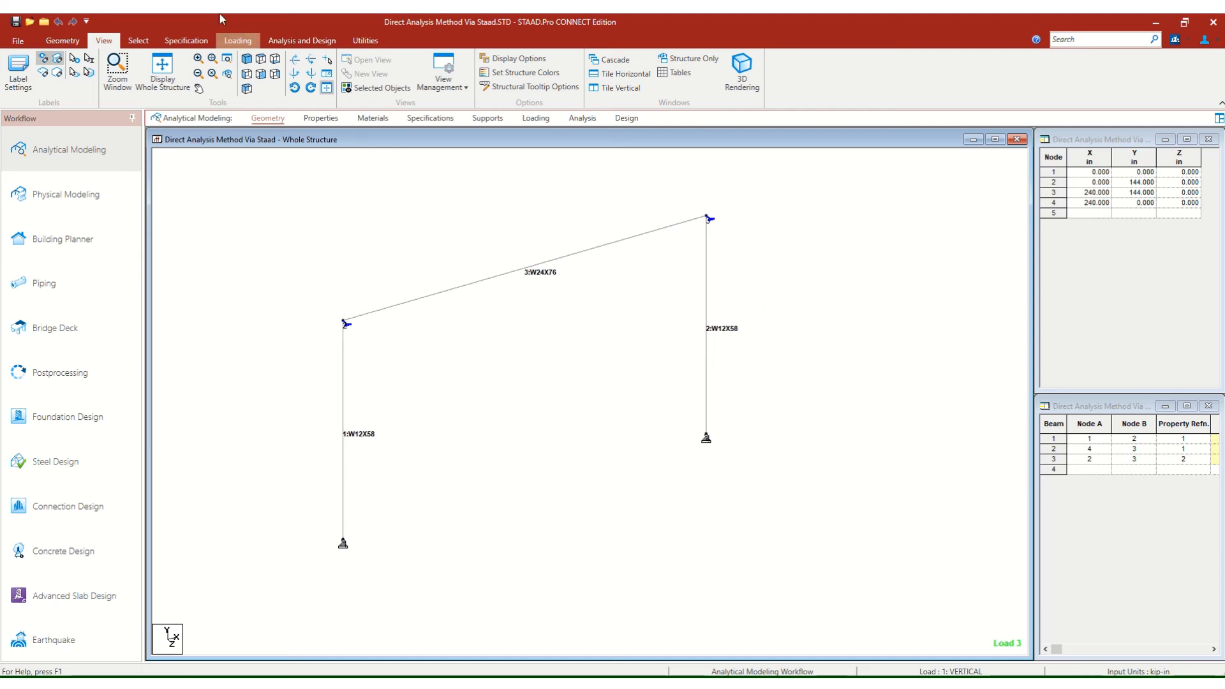
pyautogui.click(294, 40)
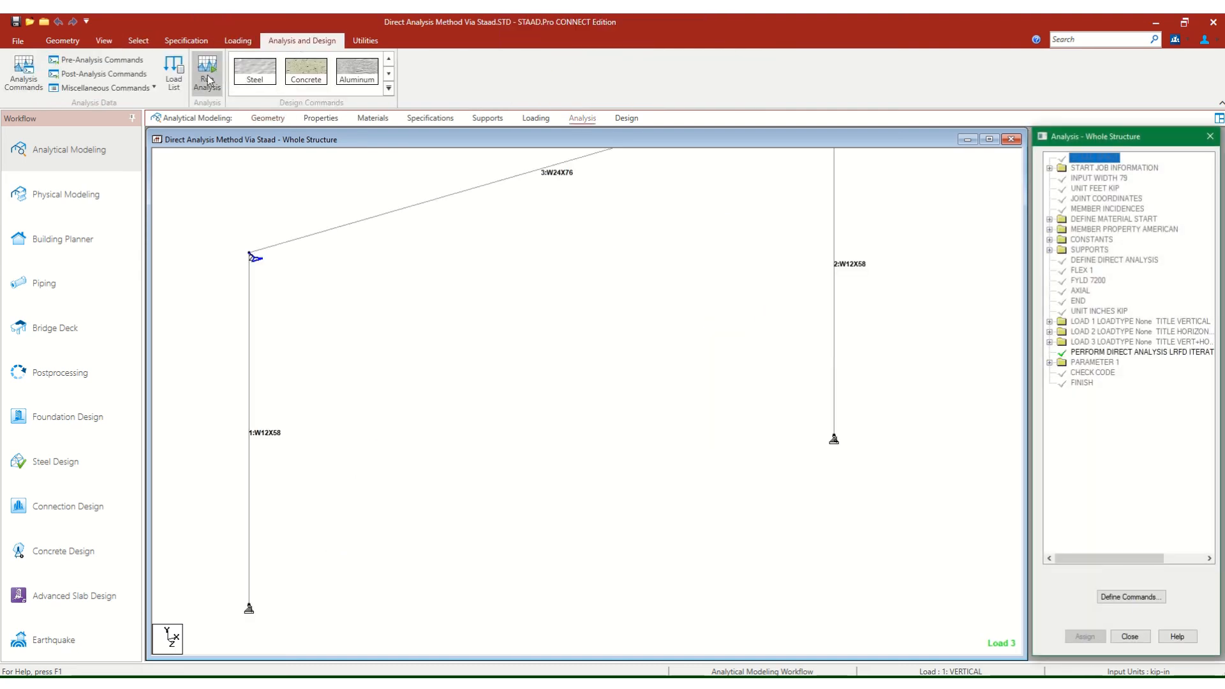
pyautogui.click(208, 76)
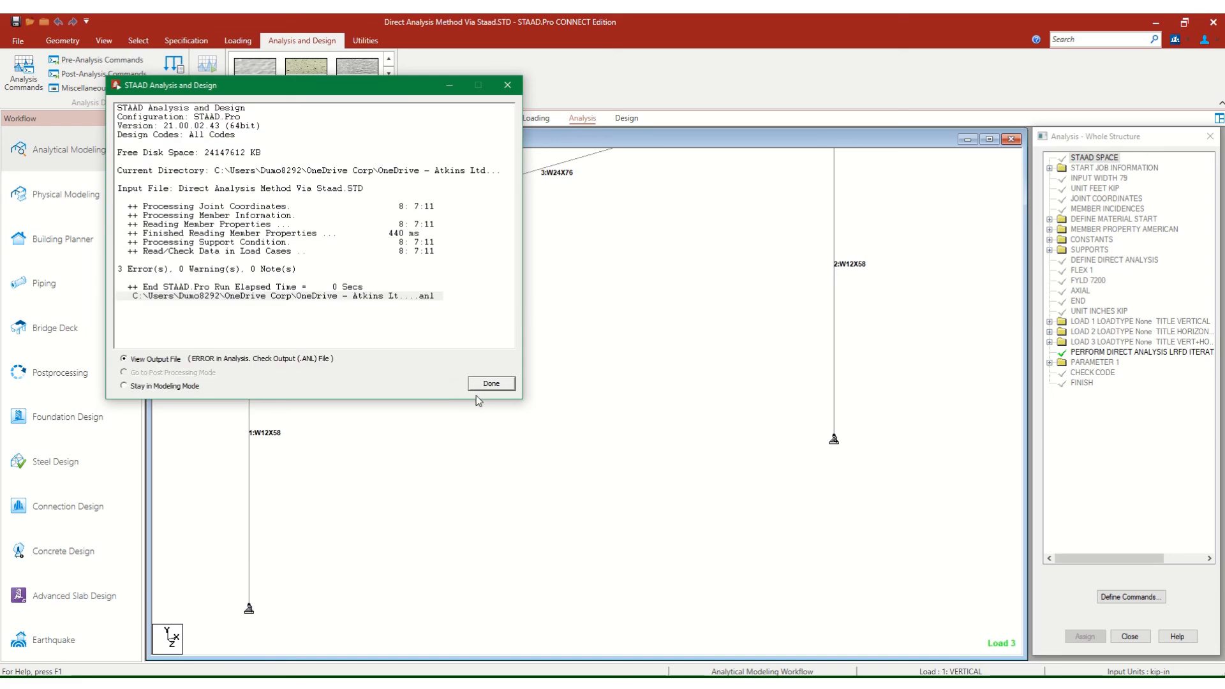
pyautogui.click(506, 384)
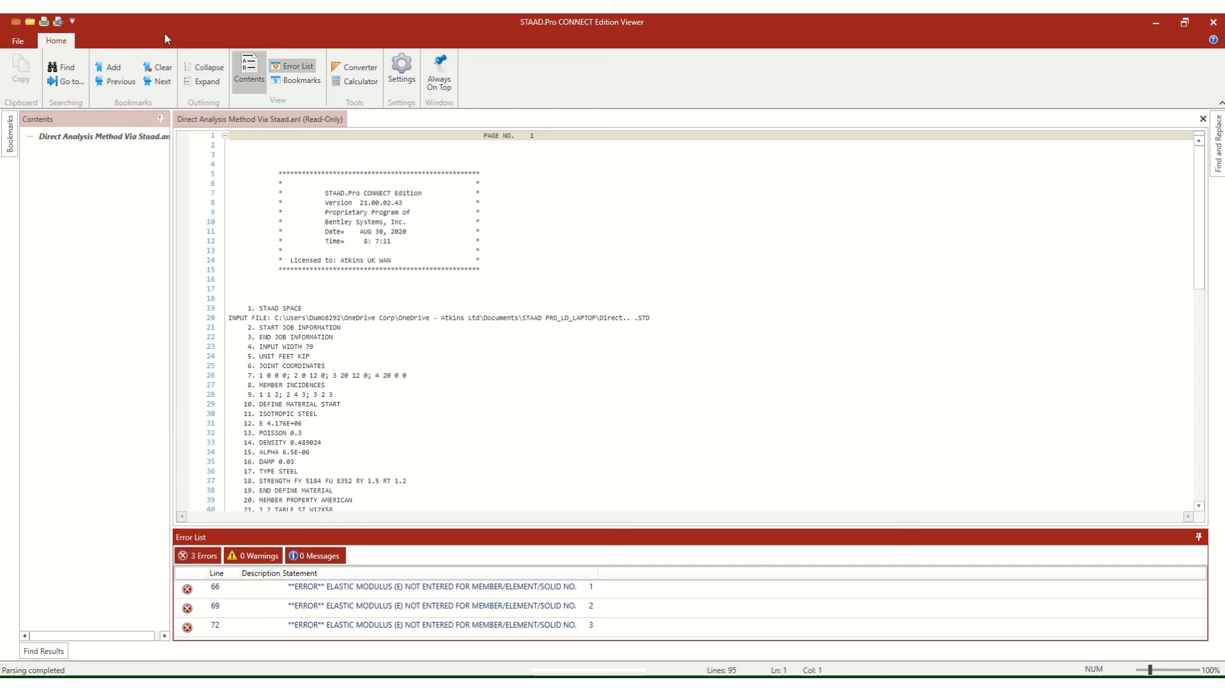
pyautogui.click(1210, 21)
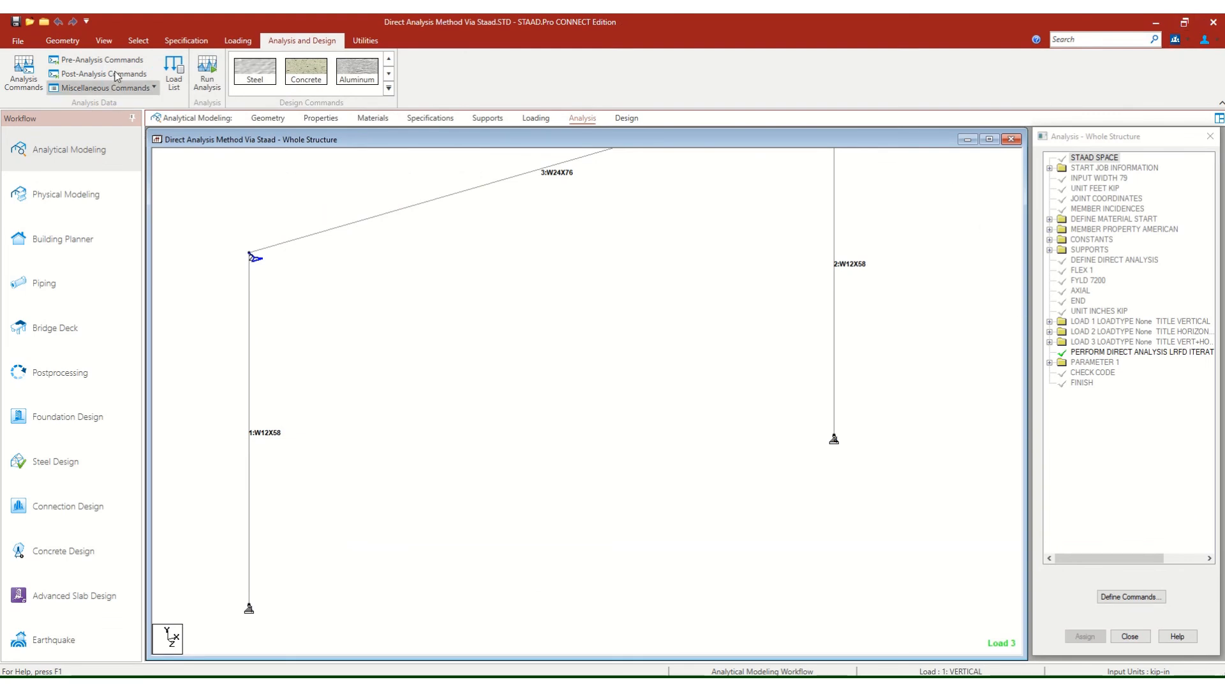
# Examine the FYLD and FLEX entries of the Direct Analysis Definition and the members they are assigned to.
pyautogui.click(70, 45)
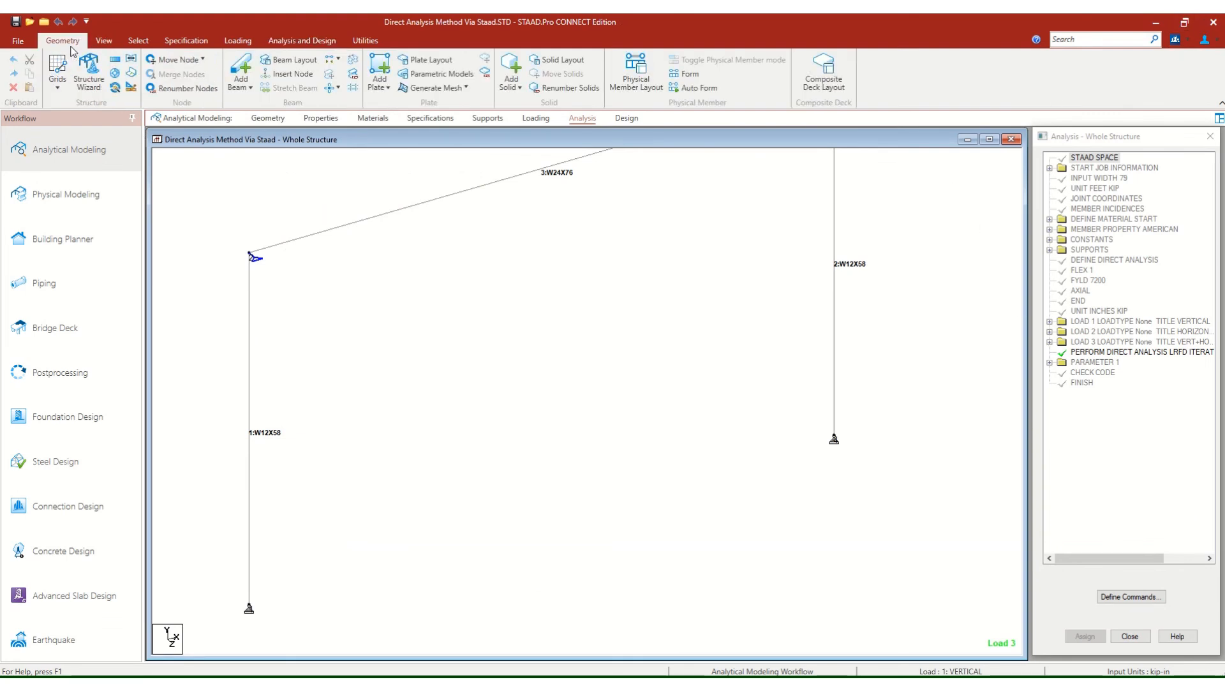
pyautogui.click(103, 40)
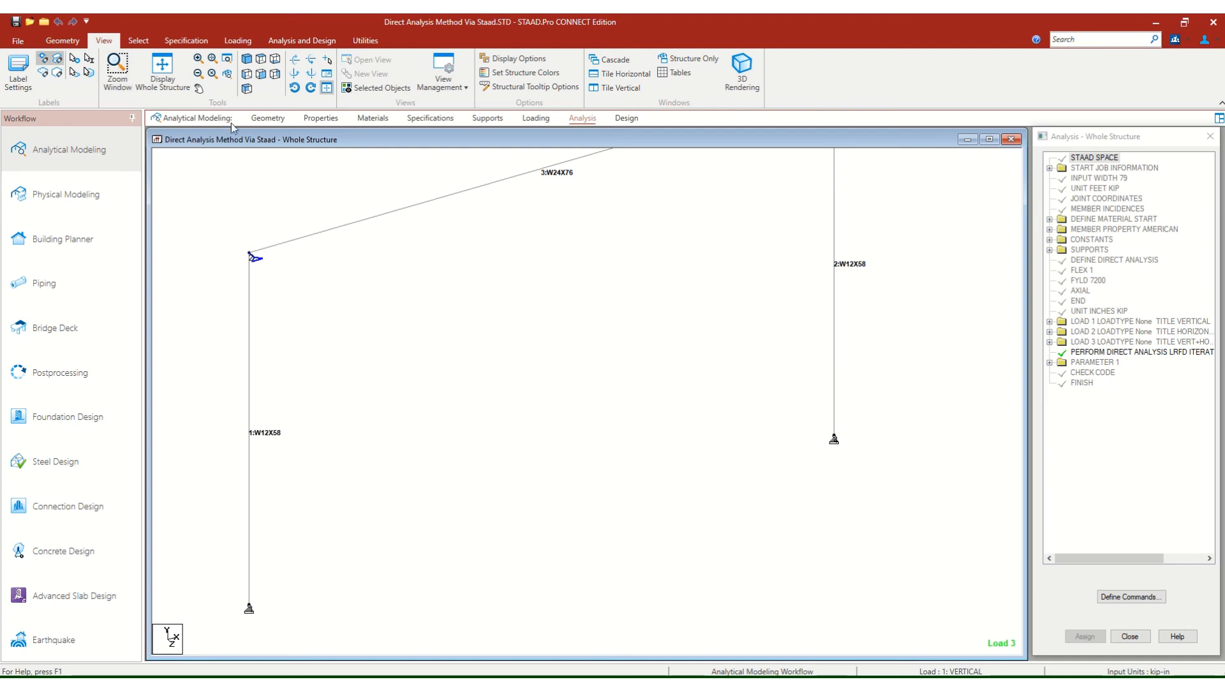
pyautogui.click(261, 120)
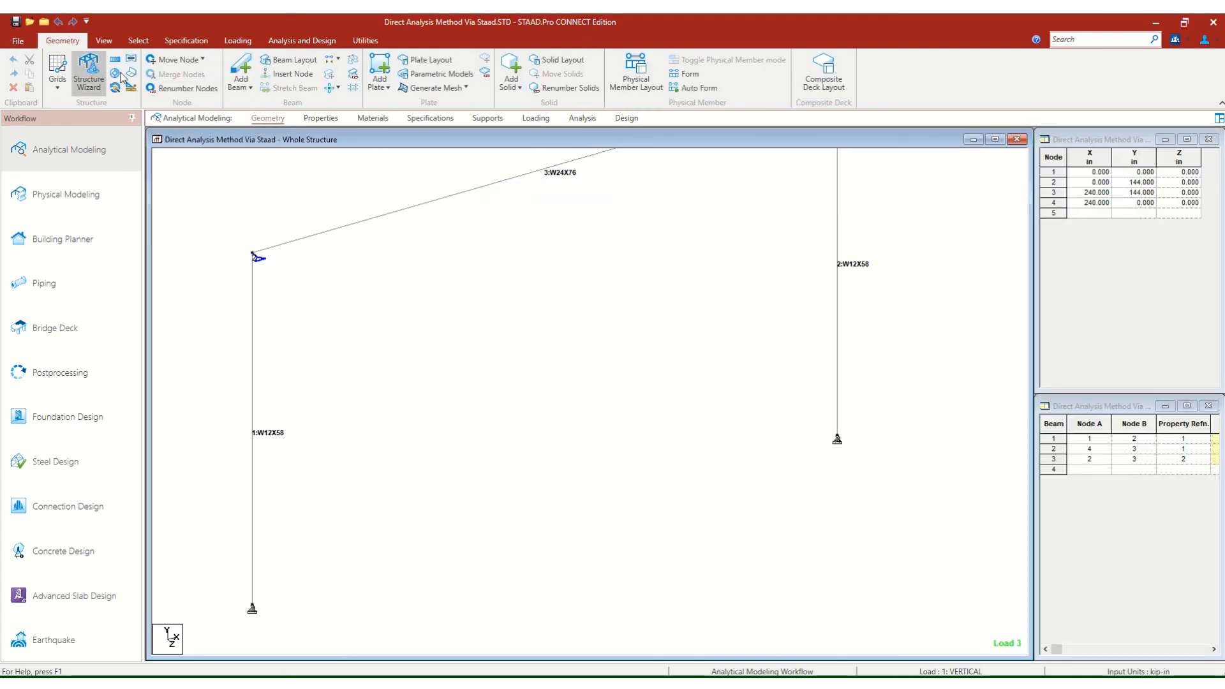
pyautogui.click(534, 118)
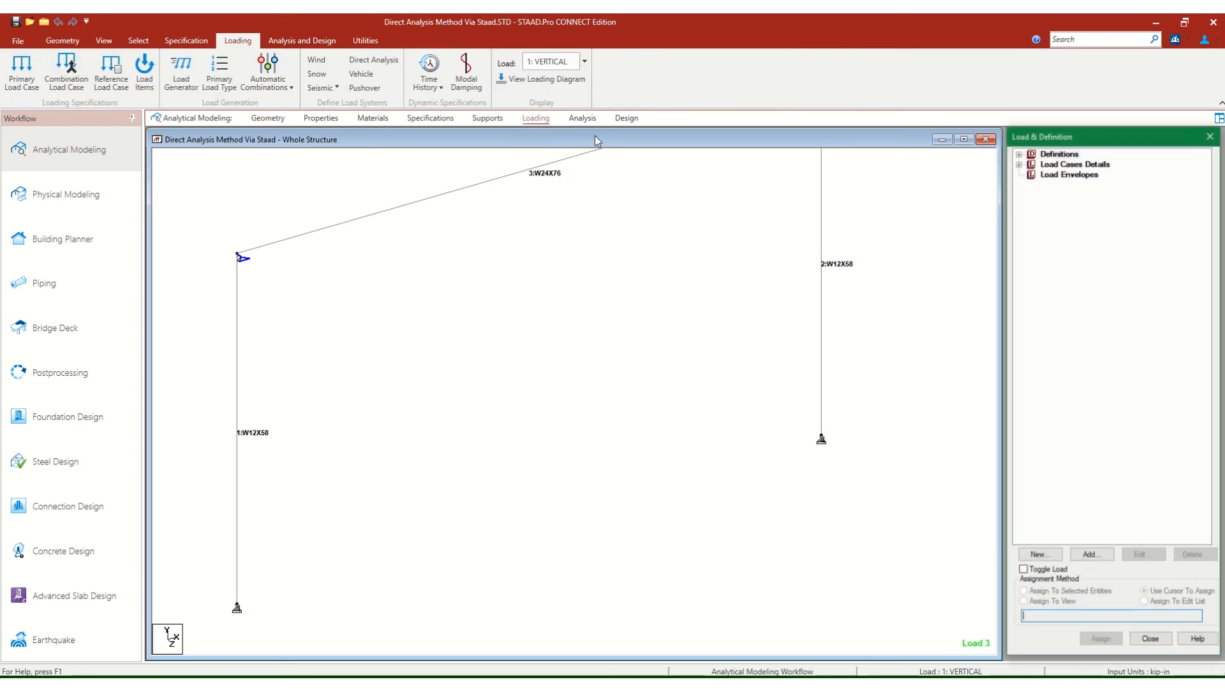
pyautogui.click(1019, 164)
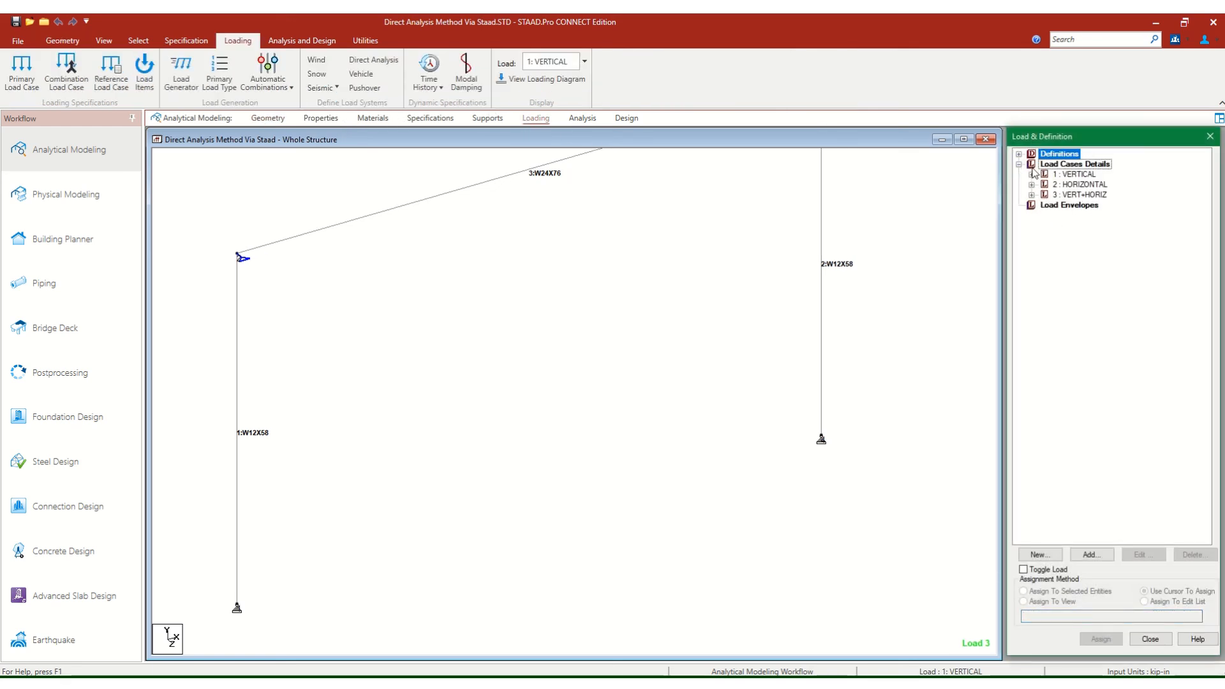
pyautogui.click(1019, 154)
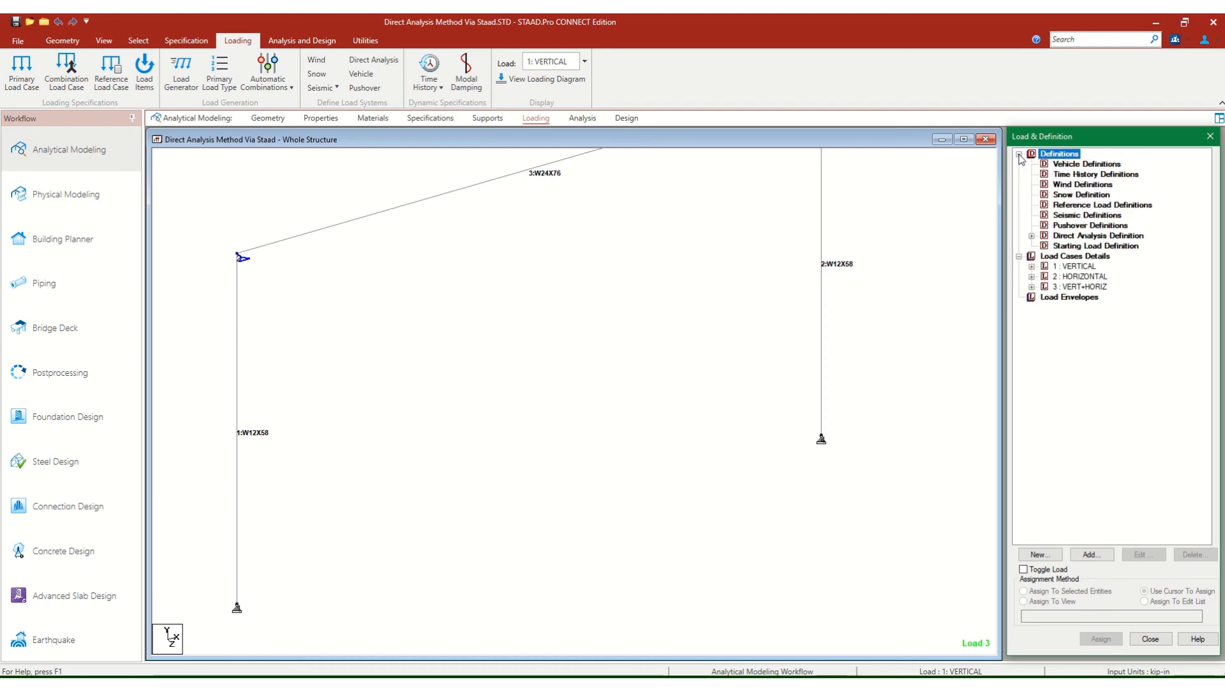
pyautogui.click(1031, 235)
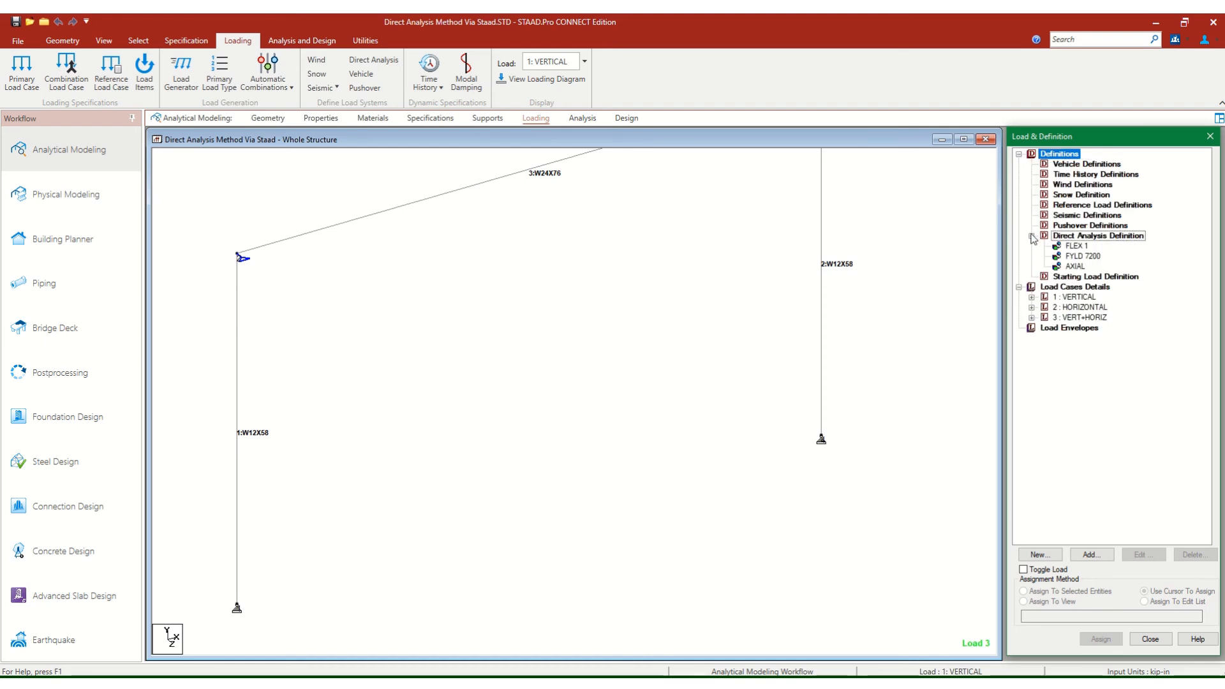
pyautogui.click(1083, 256)
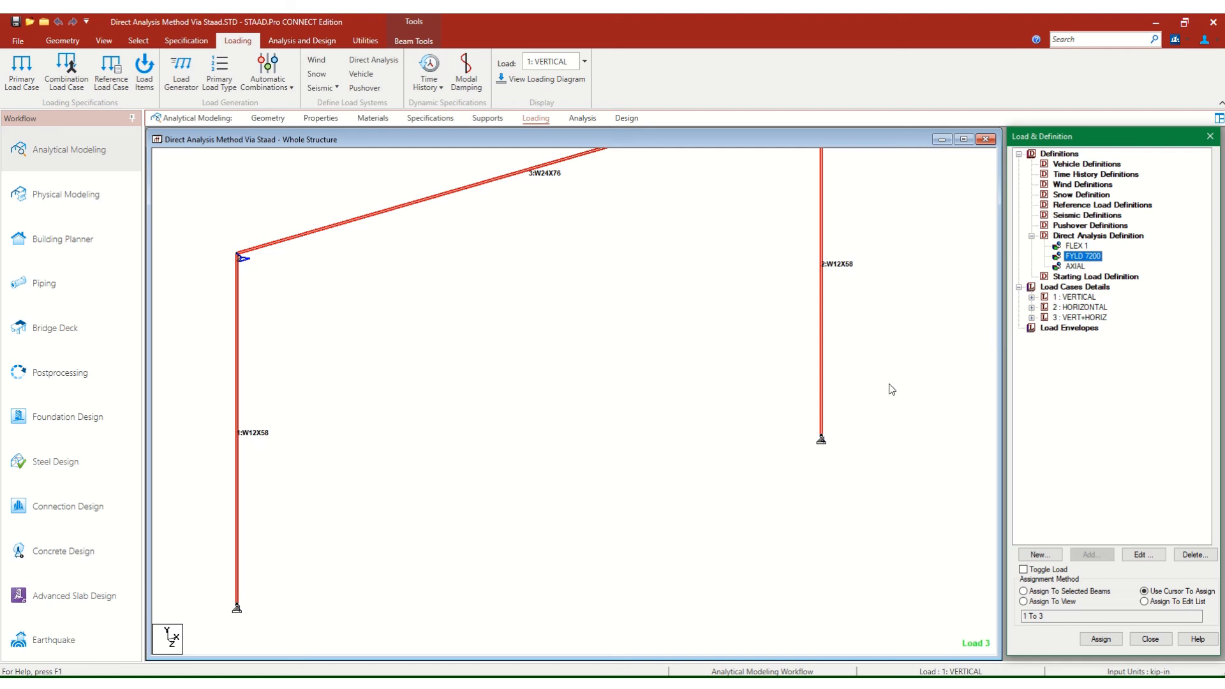
pyautogui.click(1078, 247)
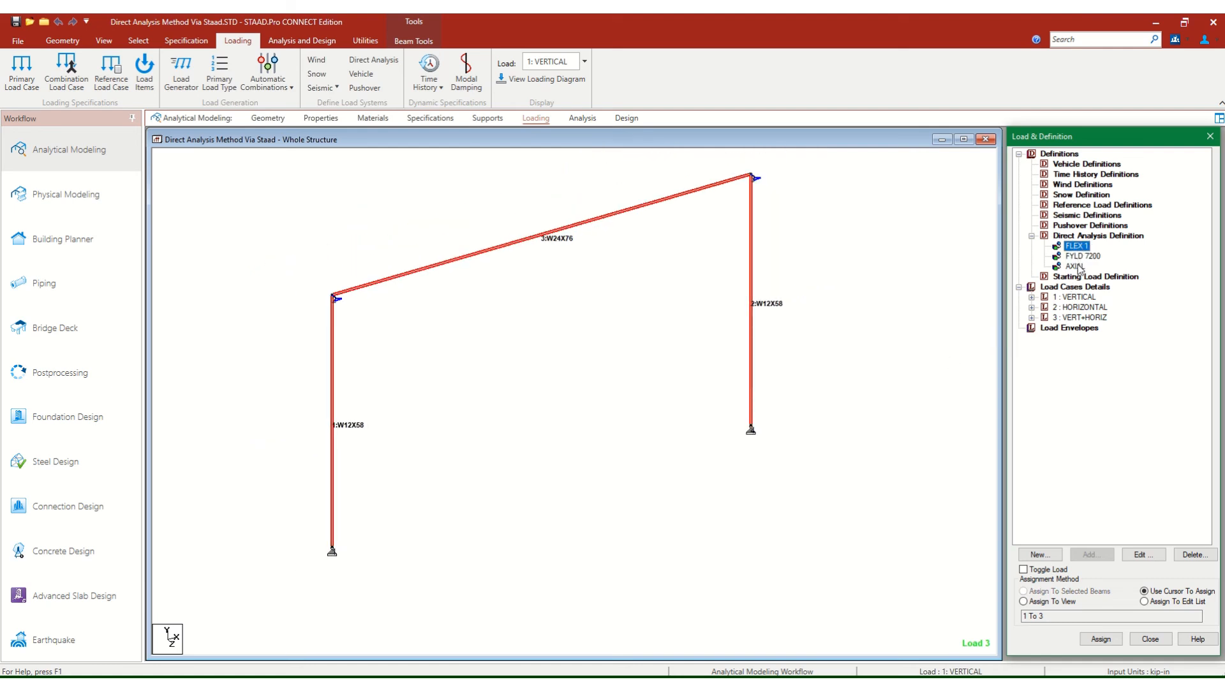
pyautogui.click(898, 323)
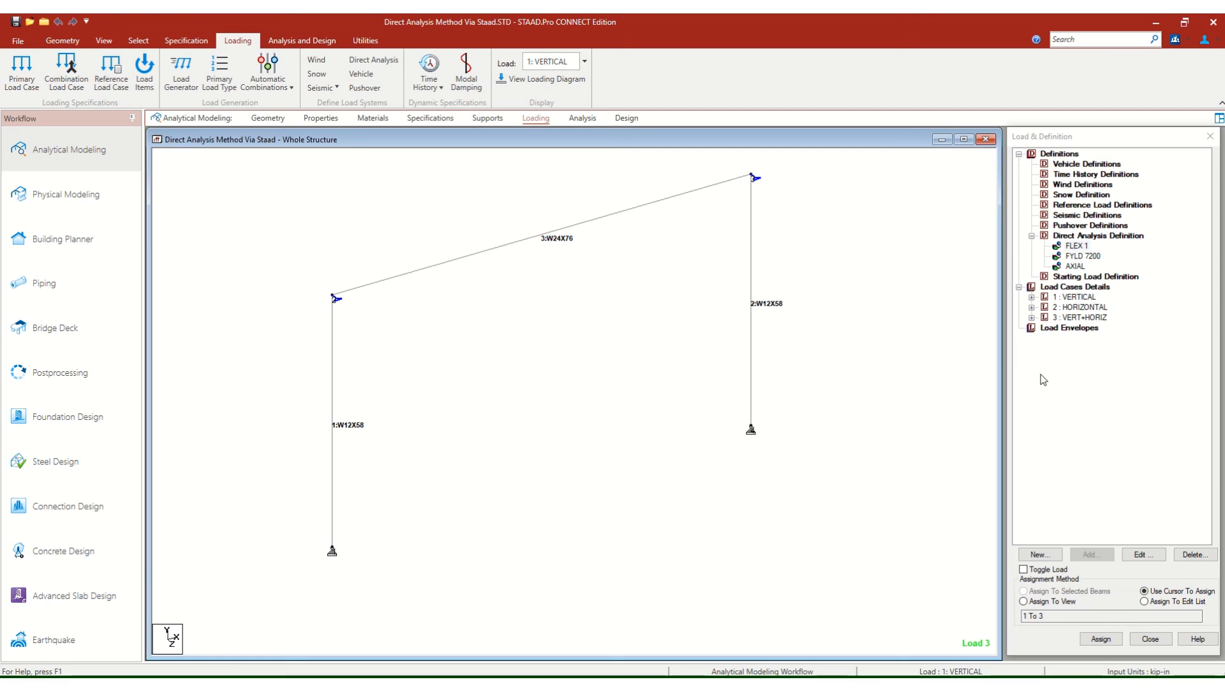
# Inspect the W12X58 section property and its material setting in the American steel table without changing it.
pyautogui.click(268, 118)
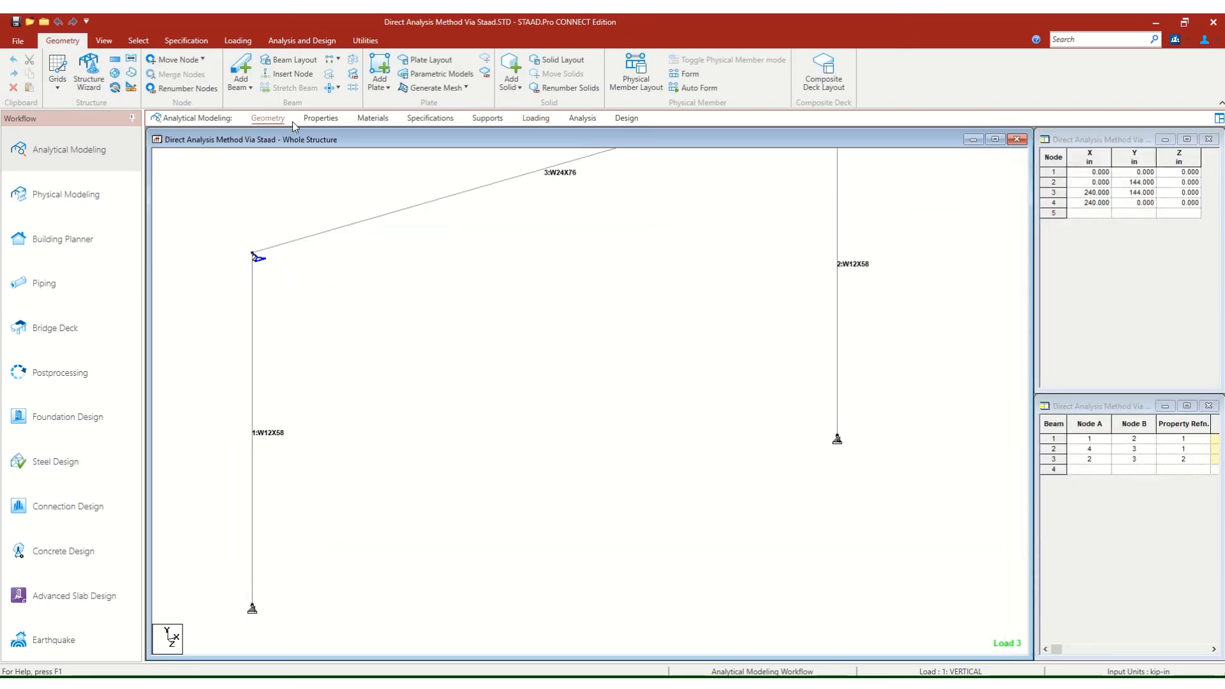
pyautogui.click(318, 119)
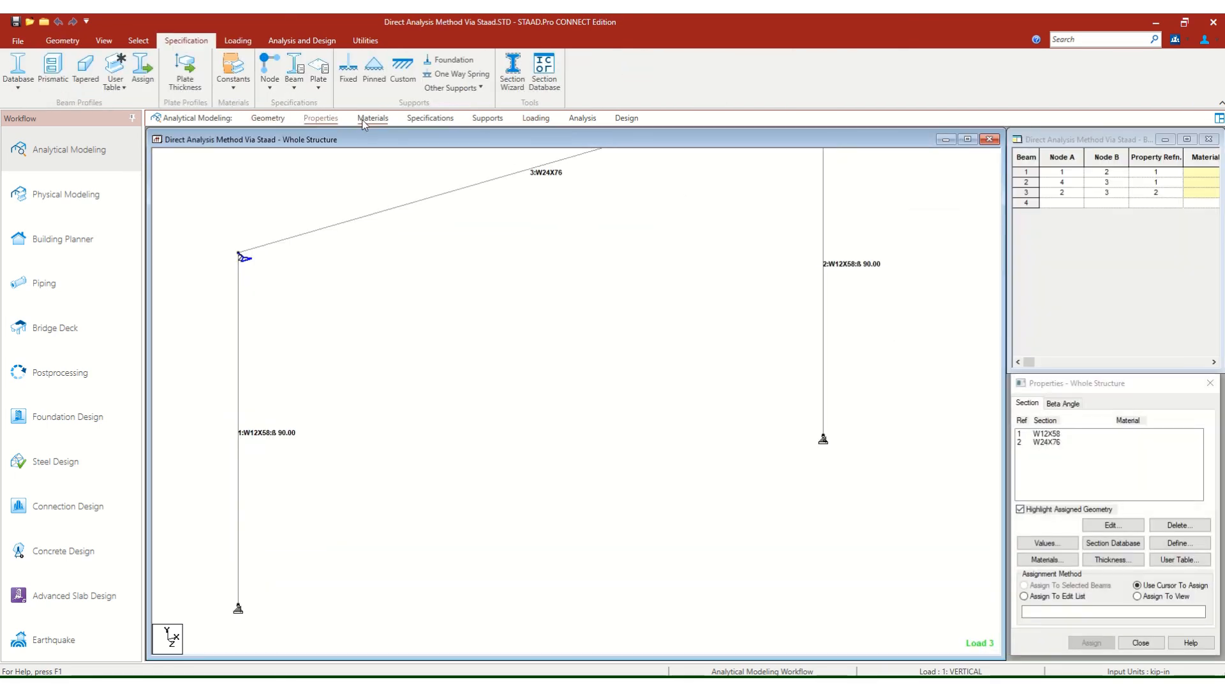
pyautogui.click(1053, 436)
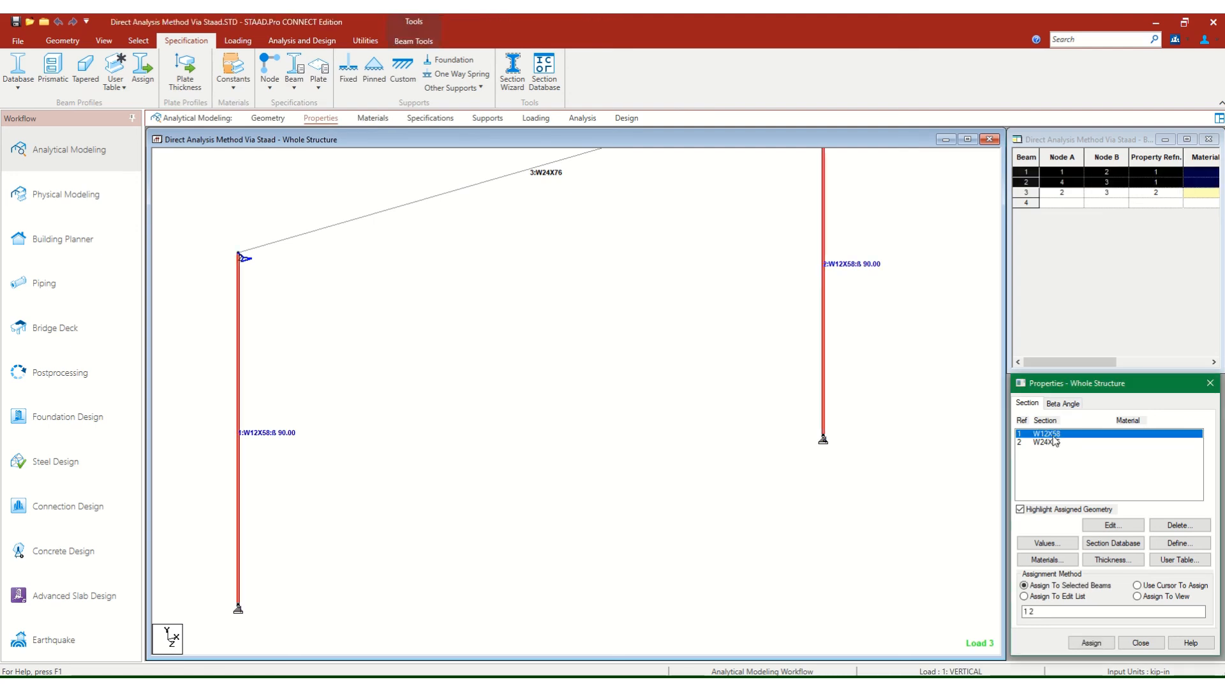
pyautogui.click(1107, 526)
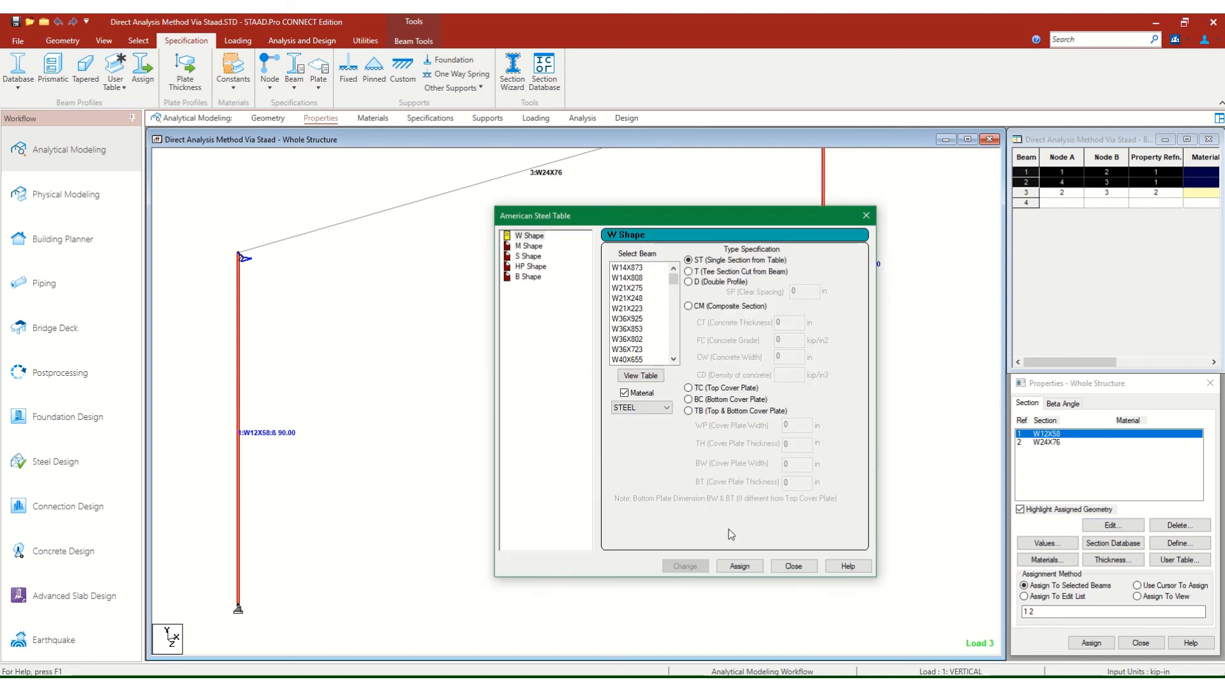
pyautogui.click(790, 566)
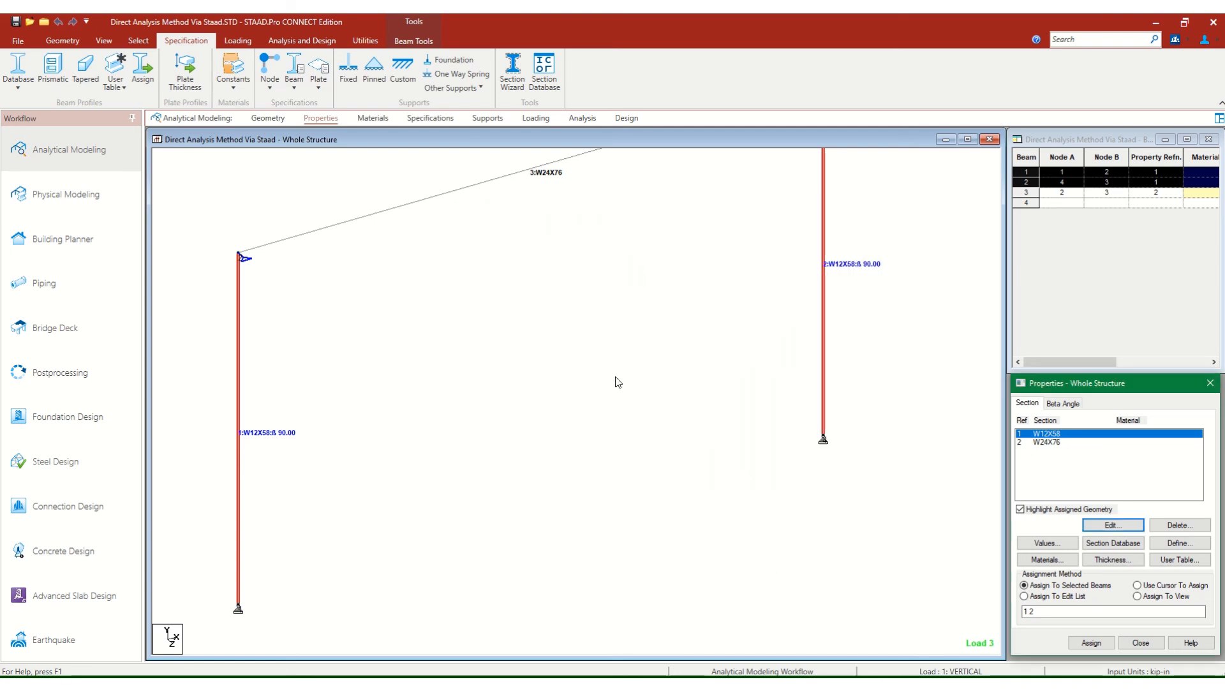
# Assign the STEEL material to all three members in the view and save the modified structure.
pyautogui.click(372, 119)
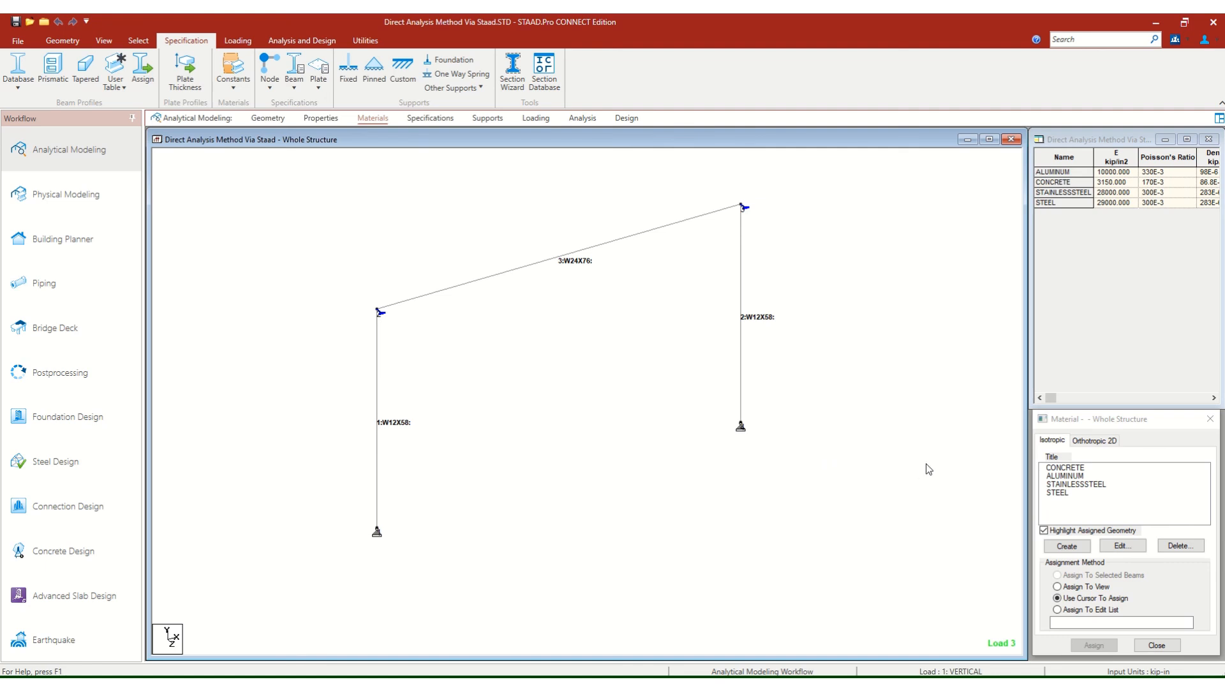
pyautogui.click(1062, 493)
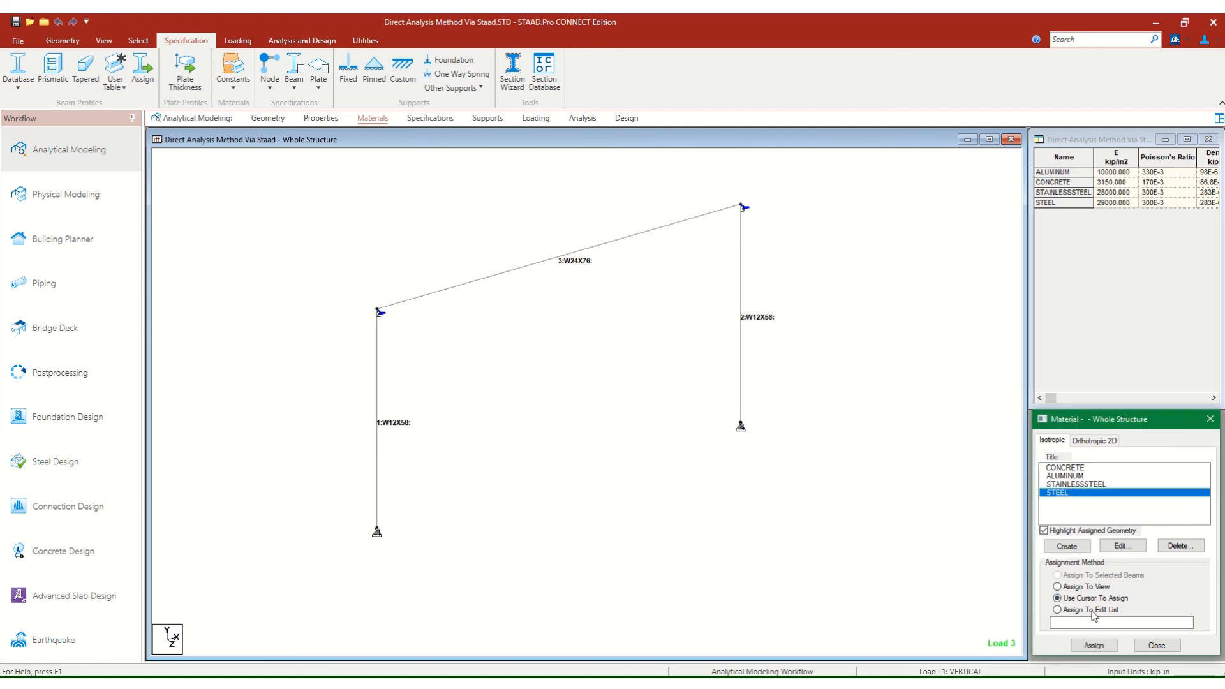
pyautogui.click(1072, 587)
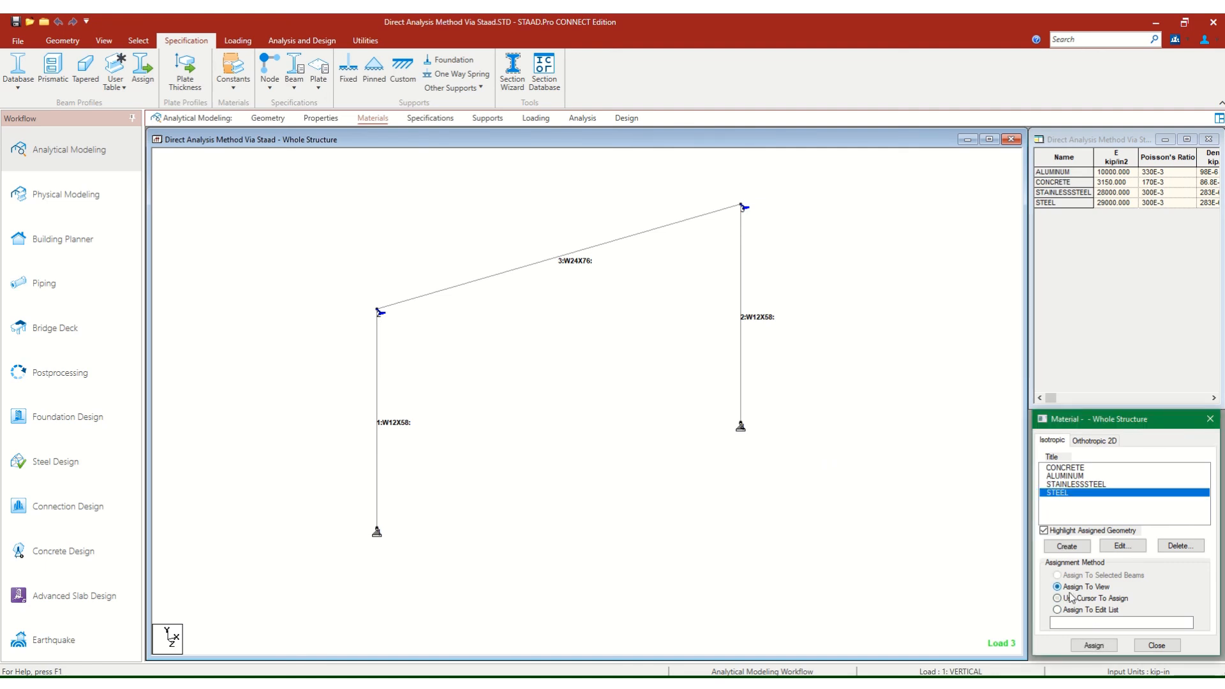
pyautogui.click(1089, 643)
pyautogui.click(1128, 567)
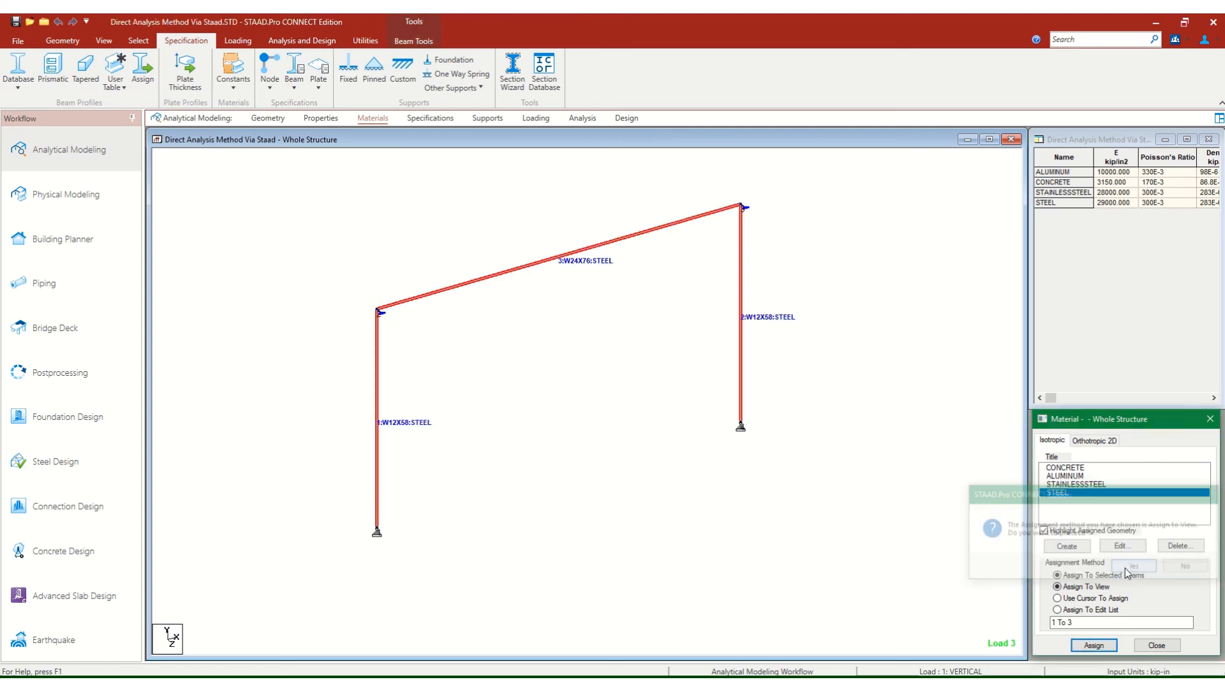
pyautogui.click(642, 470)
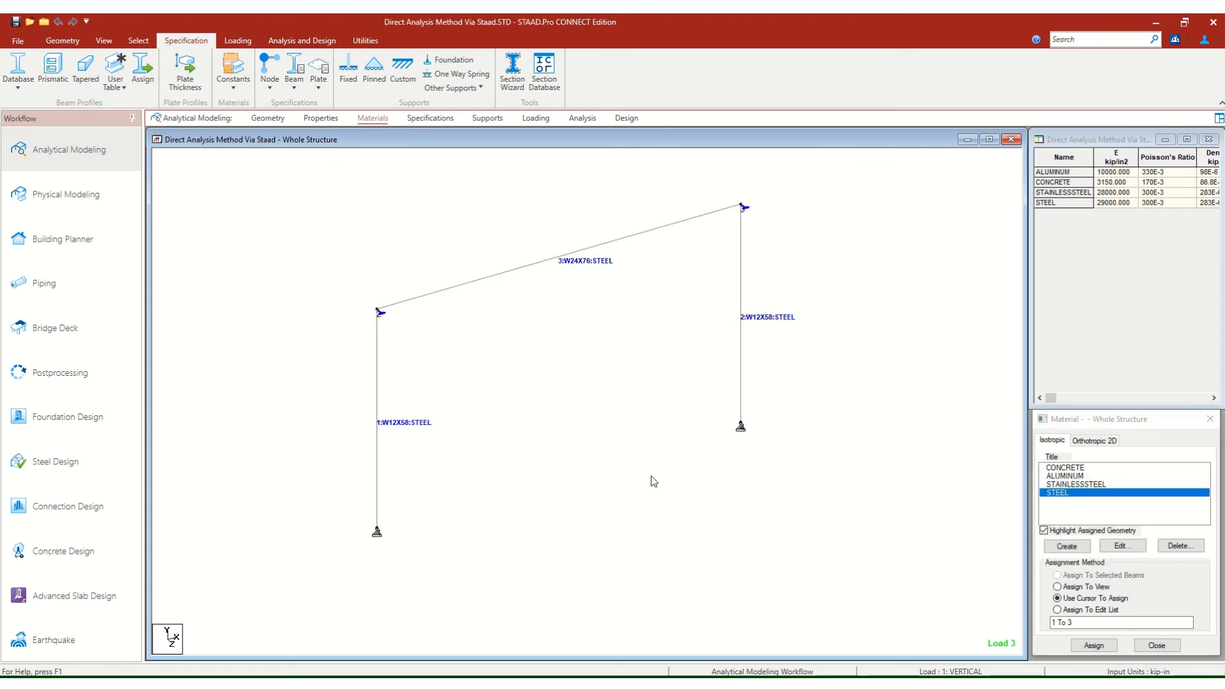
pyautogui.click(12, 23)
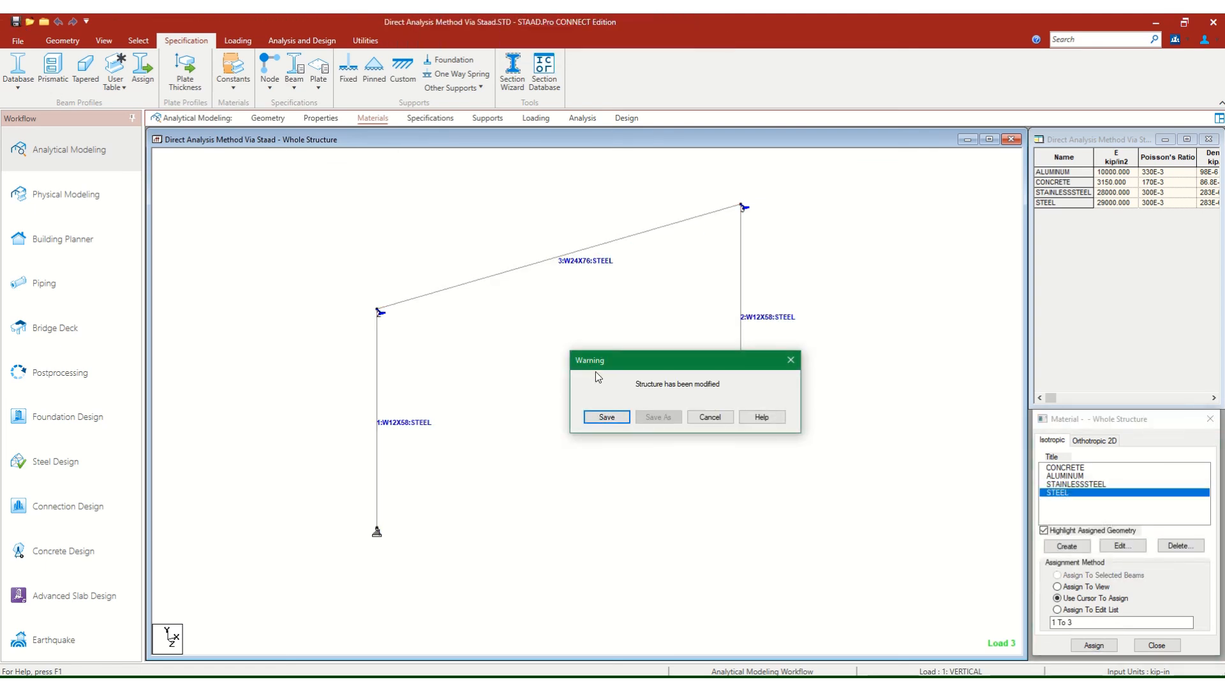
pyautogui.click(609, 417)
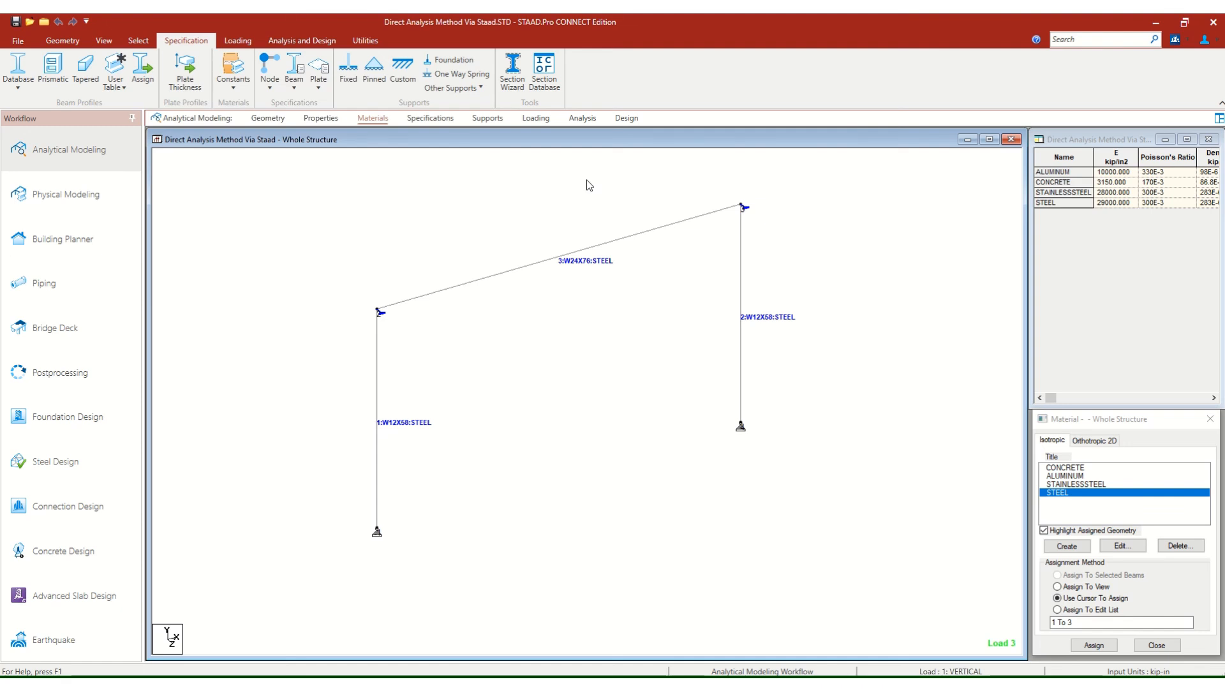
# Rerun the analysis and steel design of the frame, staying in modeling mode when the run ends.
pyautogui.moveTo(549, 189); pyautogui.dragTo(479, 210, button='middle')
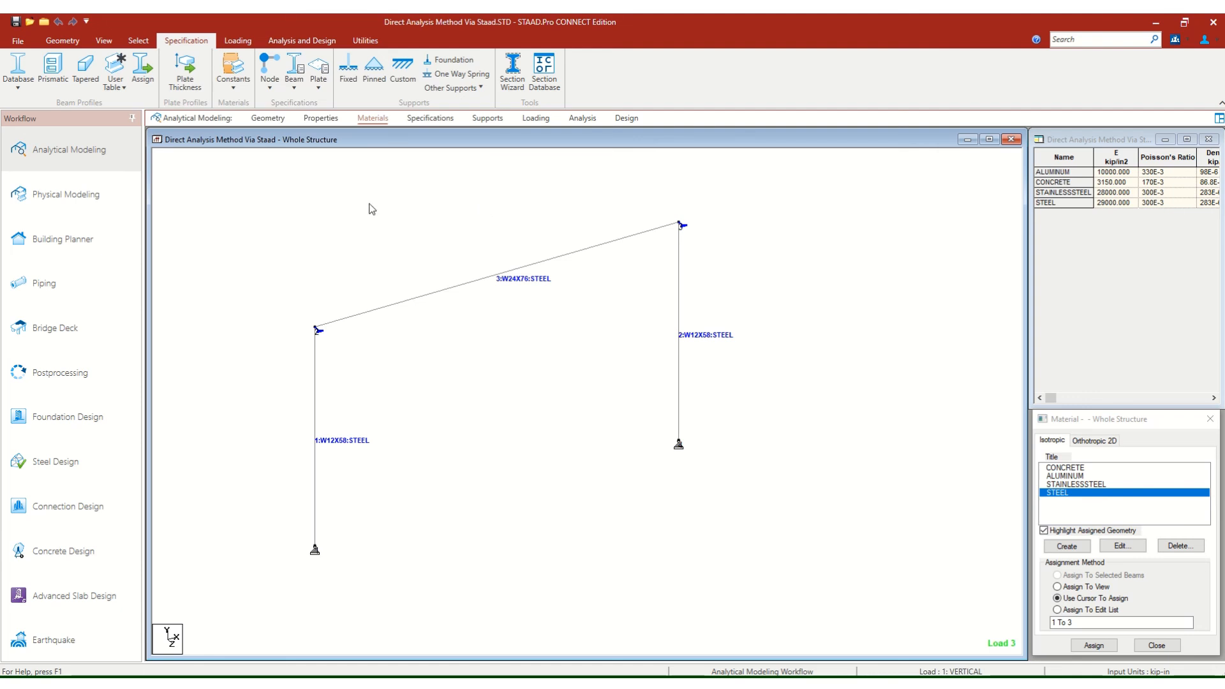
pyautogui.click(302, 41)
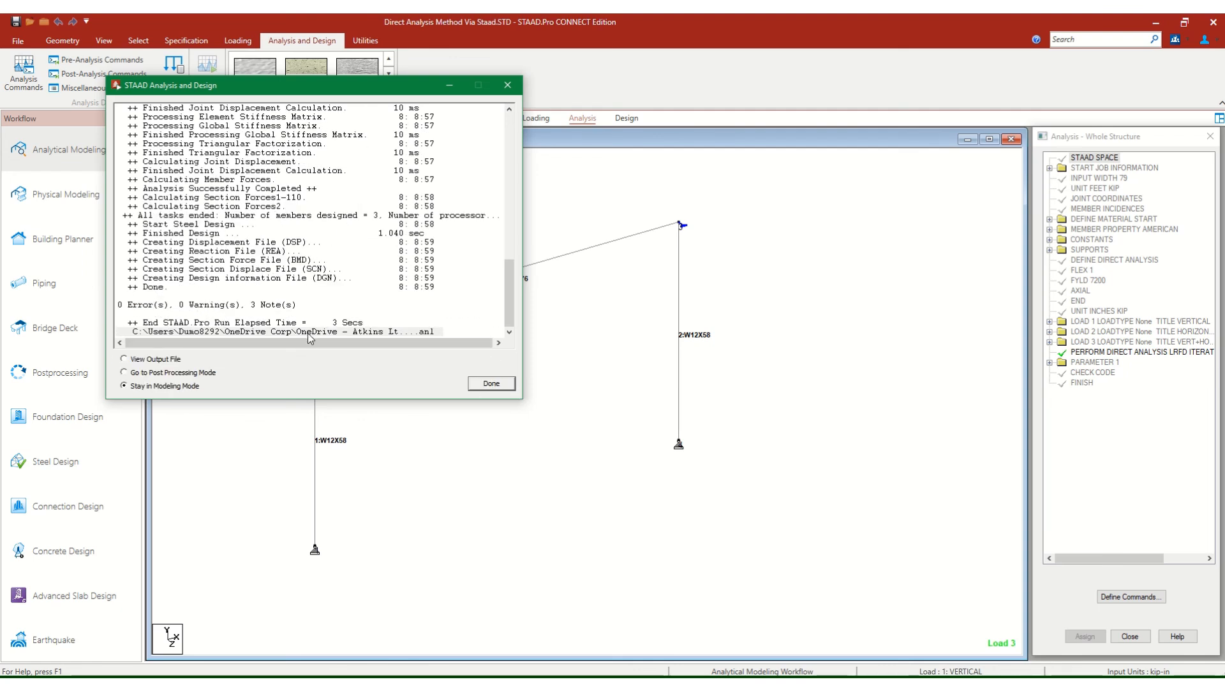
pyautogui.click(491, 386)
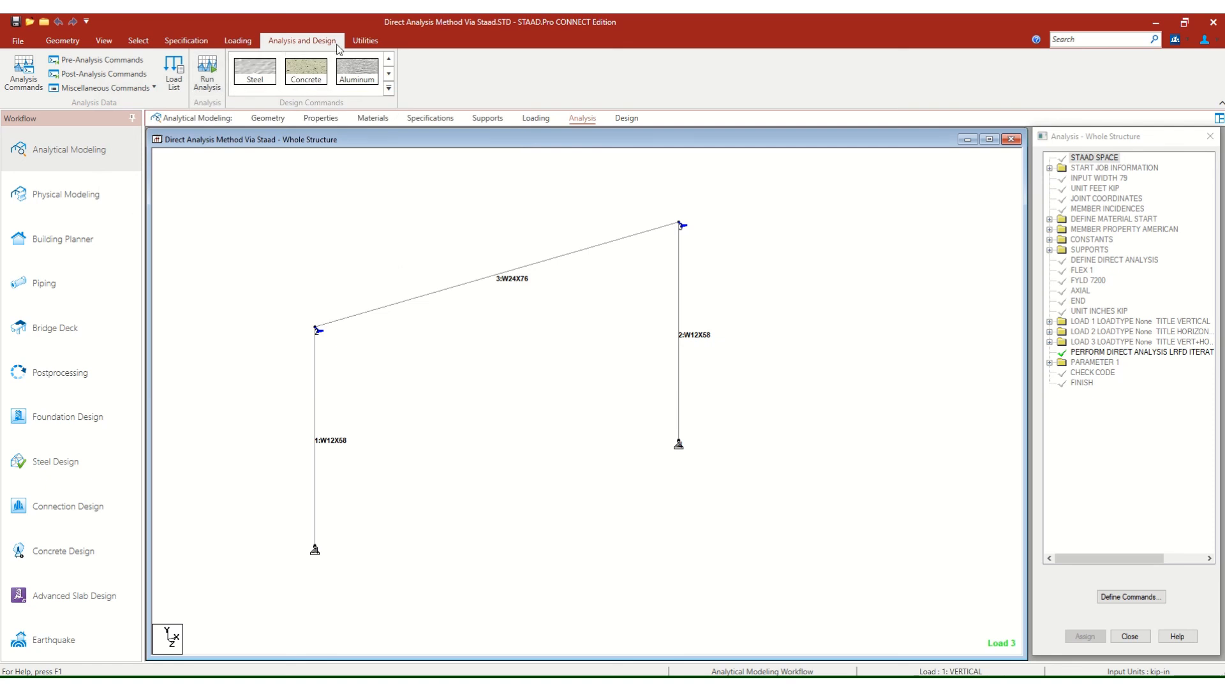
# Open the analysis output at its STEEL DESIGN section and examine the AISC 360-10 LRFD checks for member 1.
pyautogui.click(353, 44)
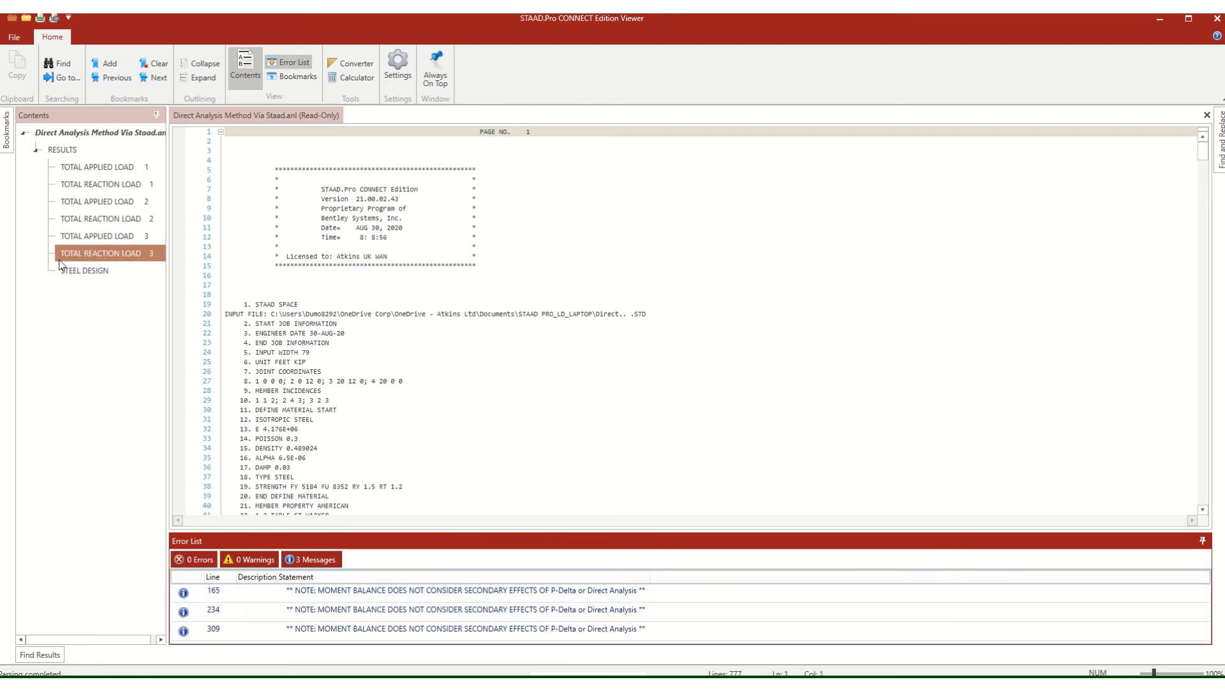
pyautogui.click(78, 273)
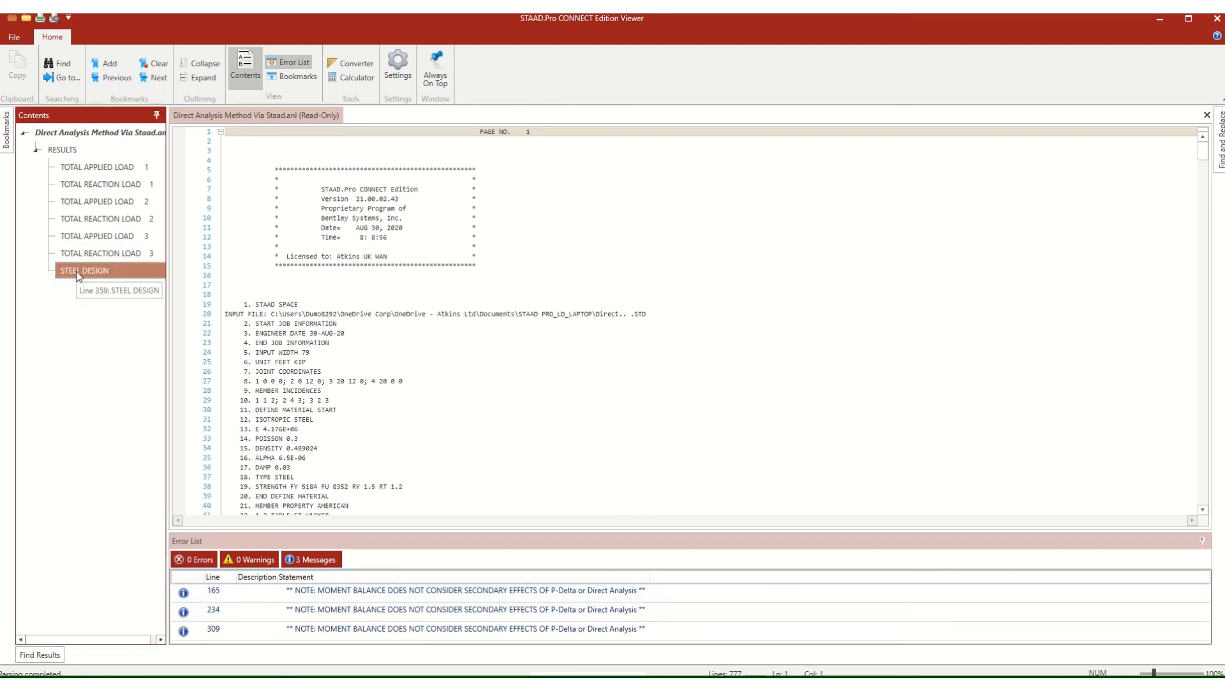
pyautogui.doubleClick(78, 273)
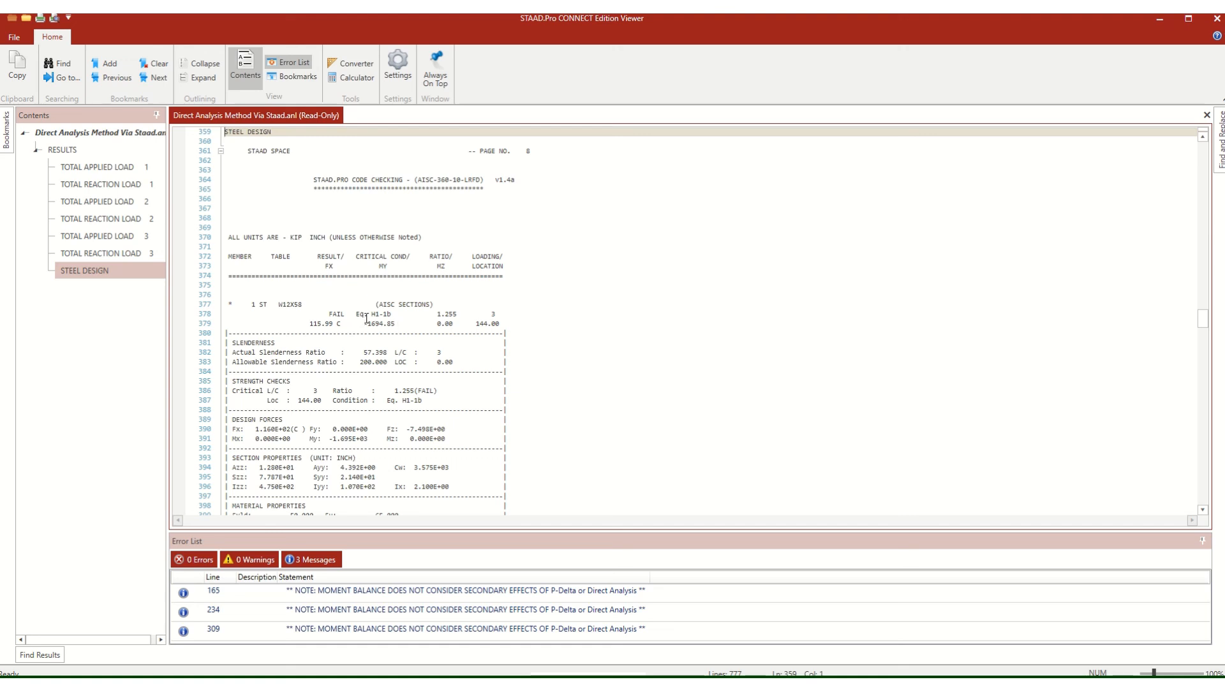
pyautogui.scroll(-1, 367, 319)
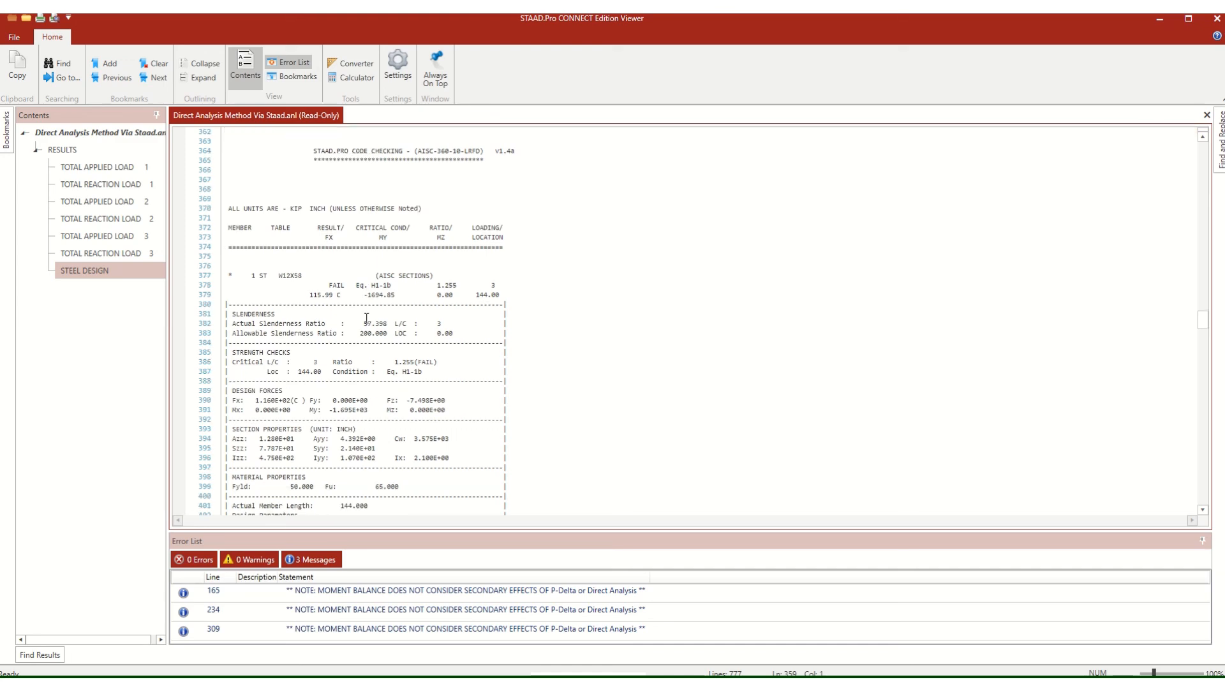
pyautogui.scroll(-7, 366, 319)
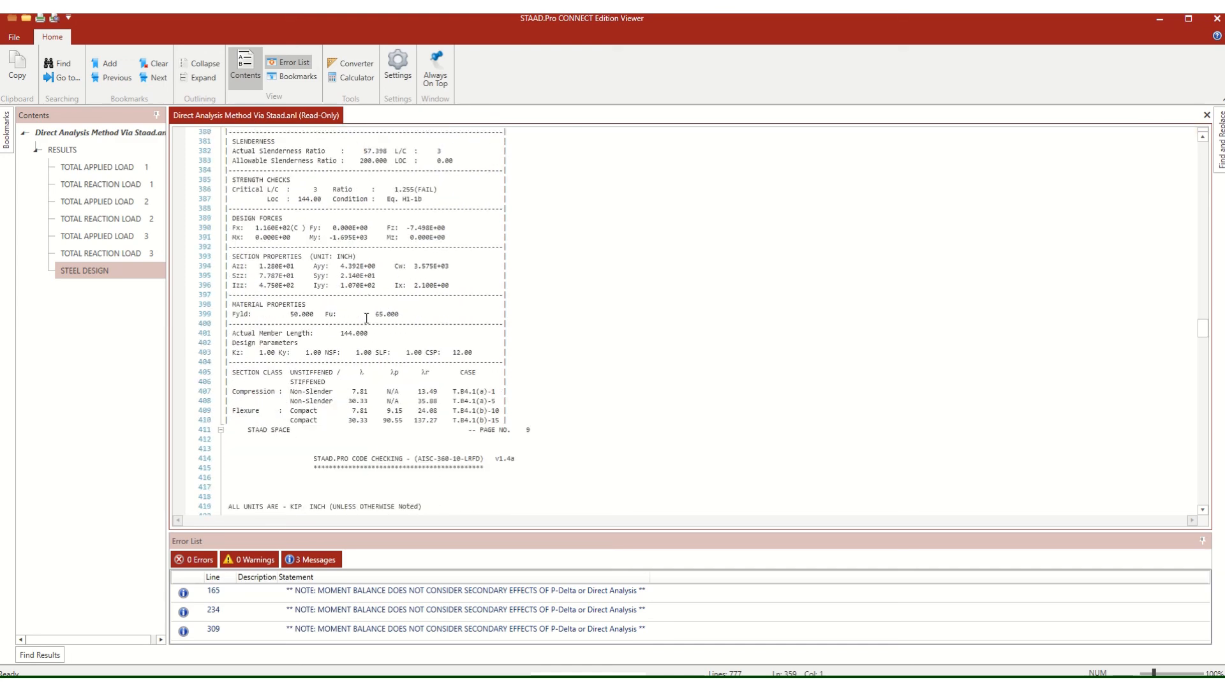
pyautogui.scroll(-8, 366, 319)
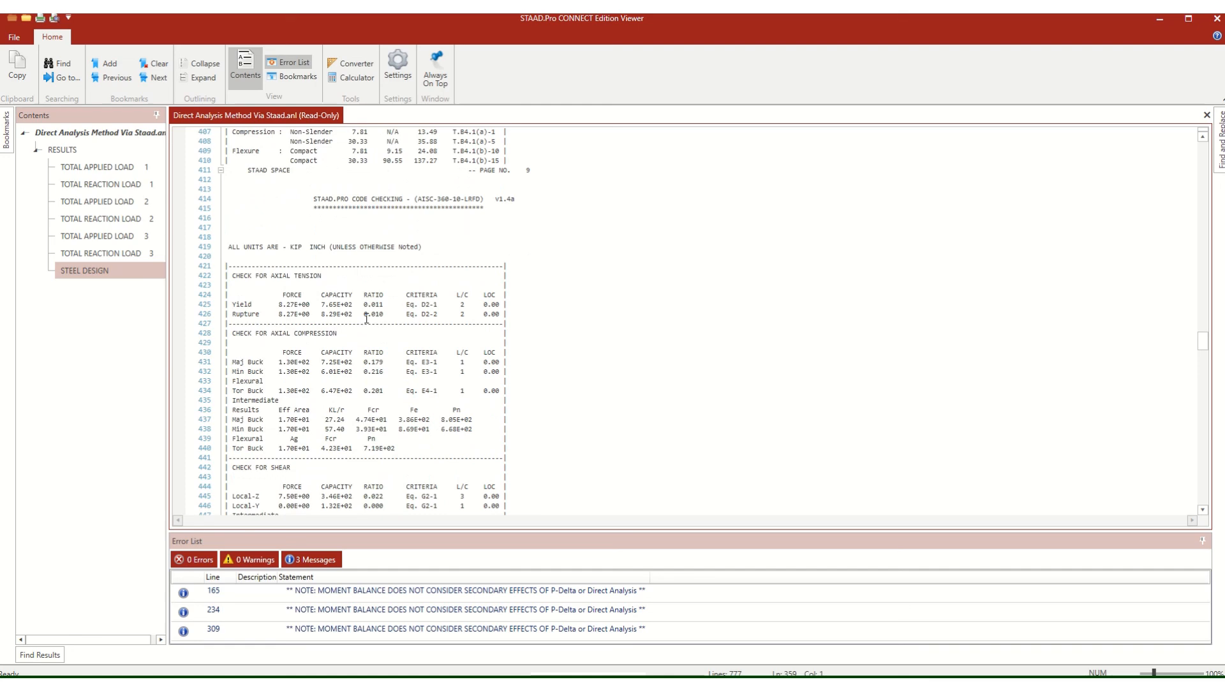
pyautogui.scroll(-12, 367, 318)
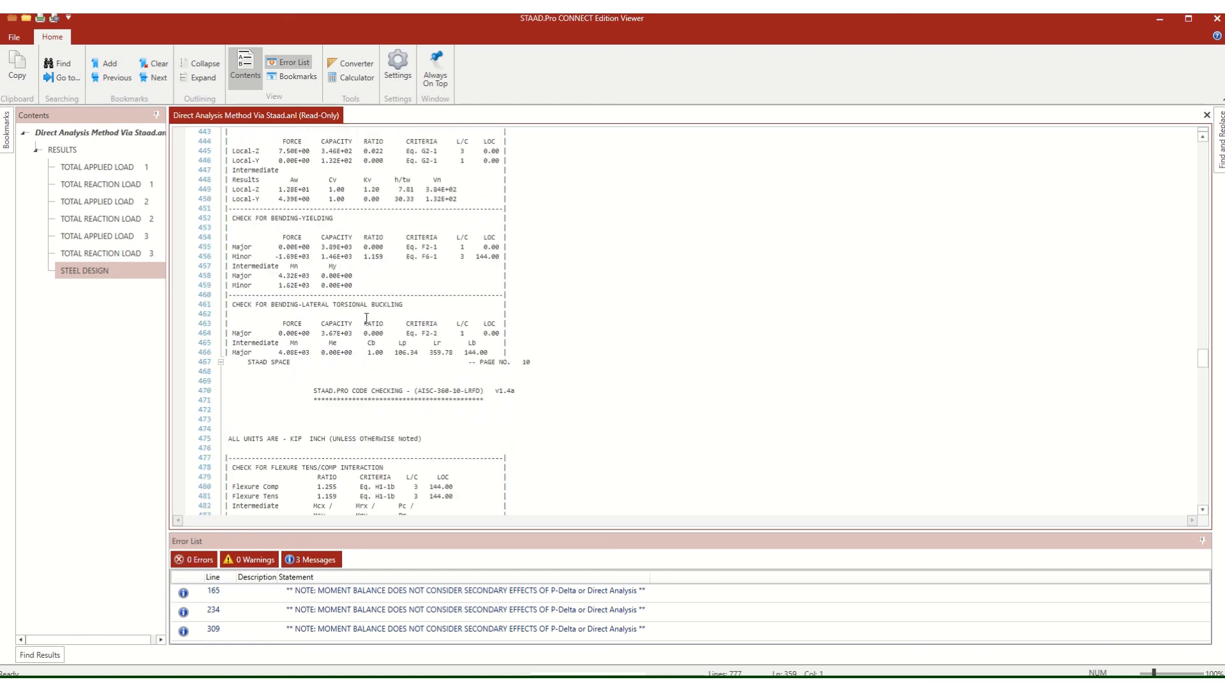
pyautogui.scroll(-2, 366, 318)
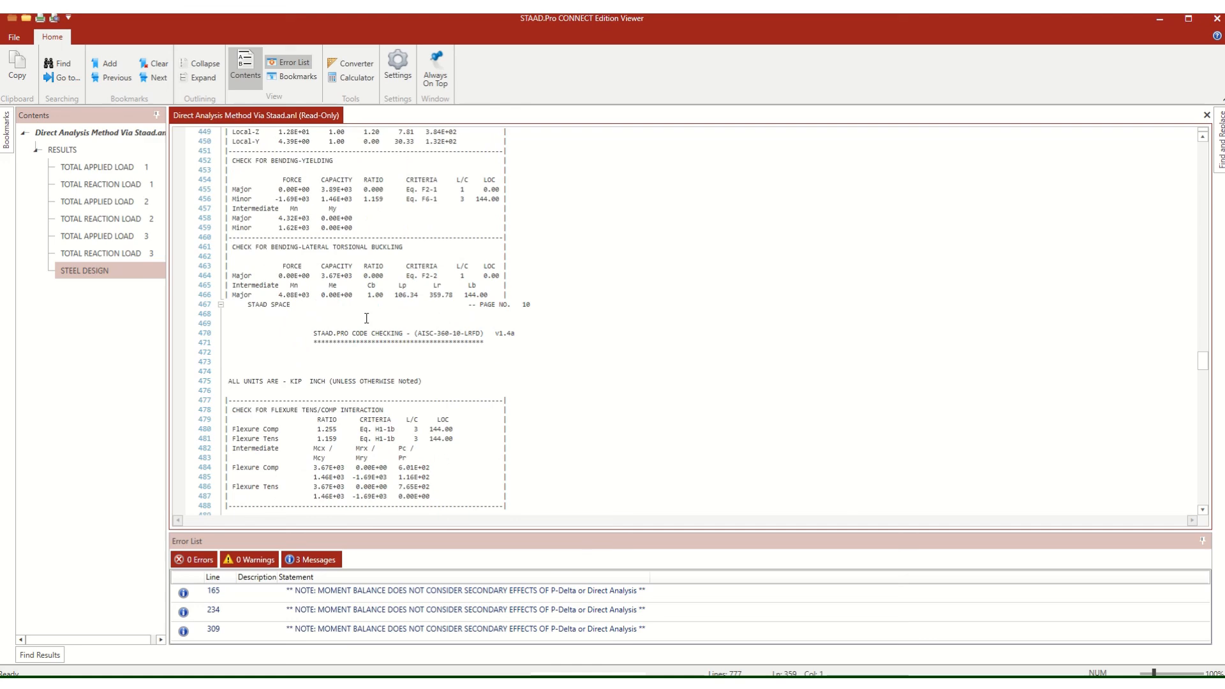
pyautogui.scroll(-1, 367, 319)
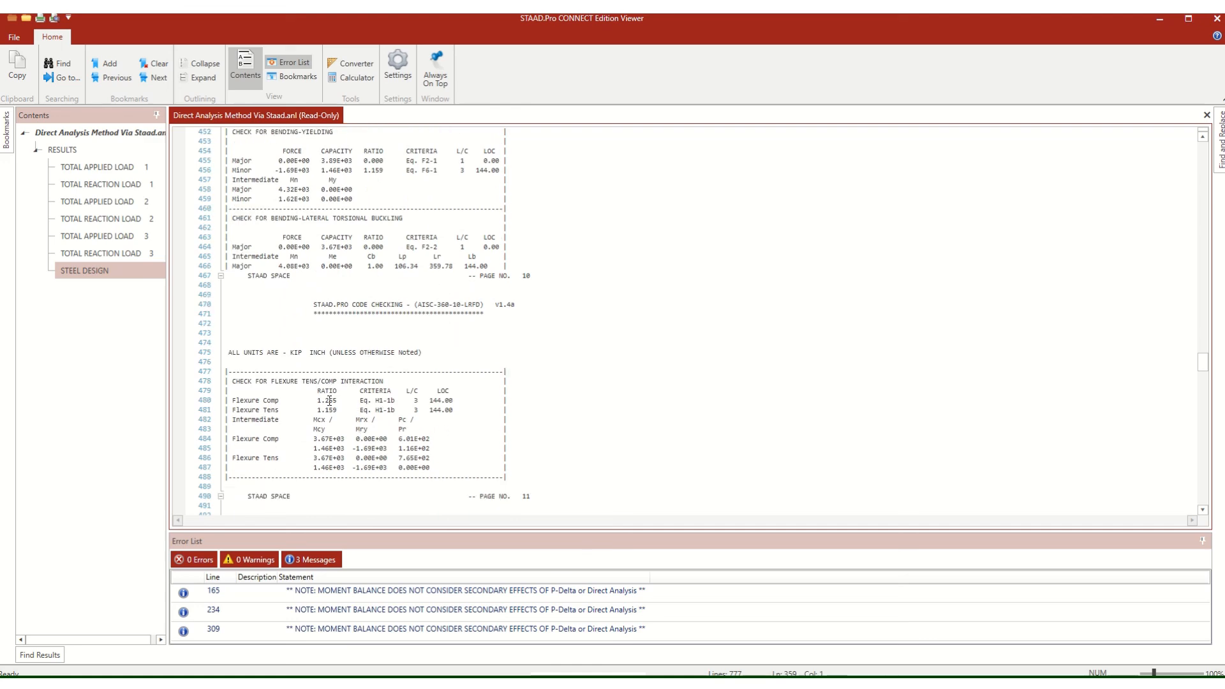
pyautogui.scroll(20, 331, 416)
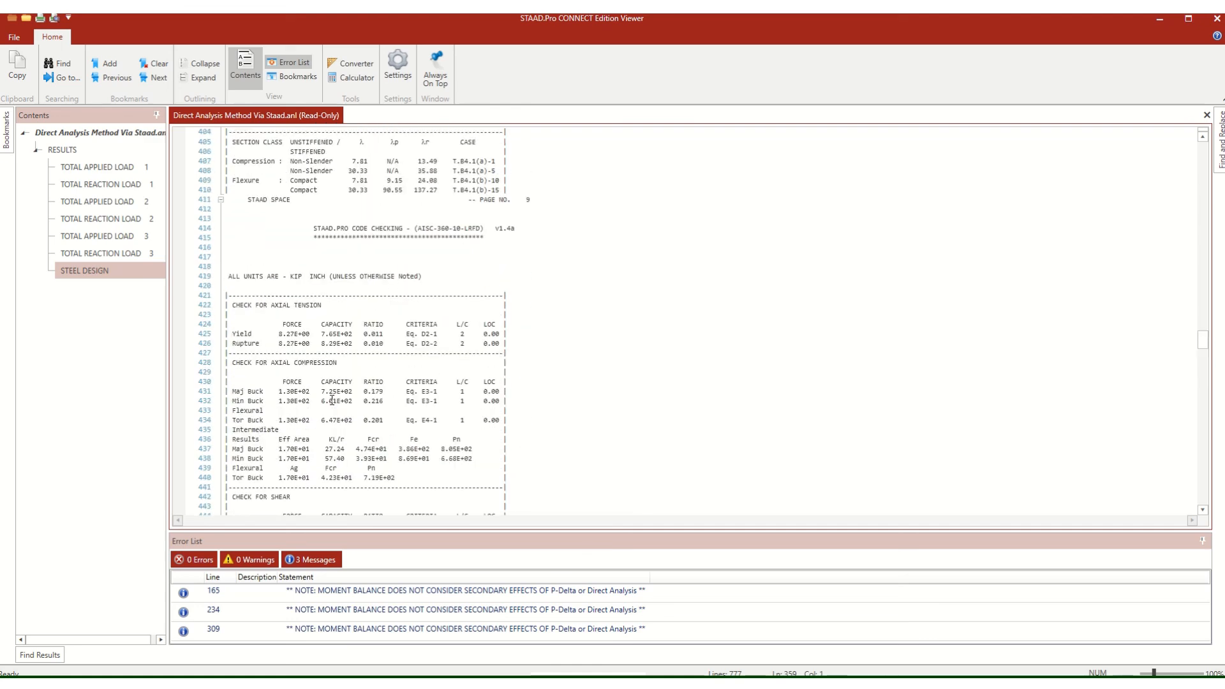
pyautogui.scroll(9, 332, 400)
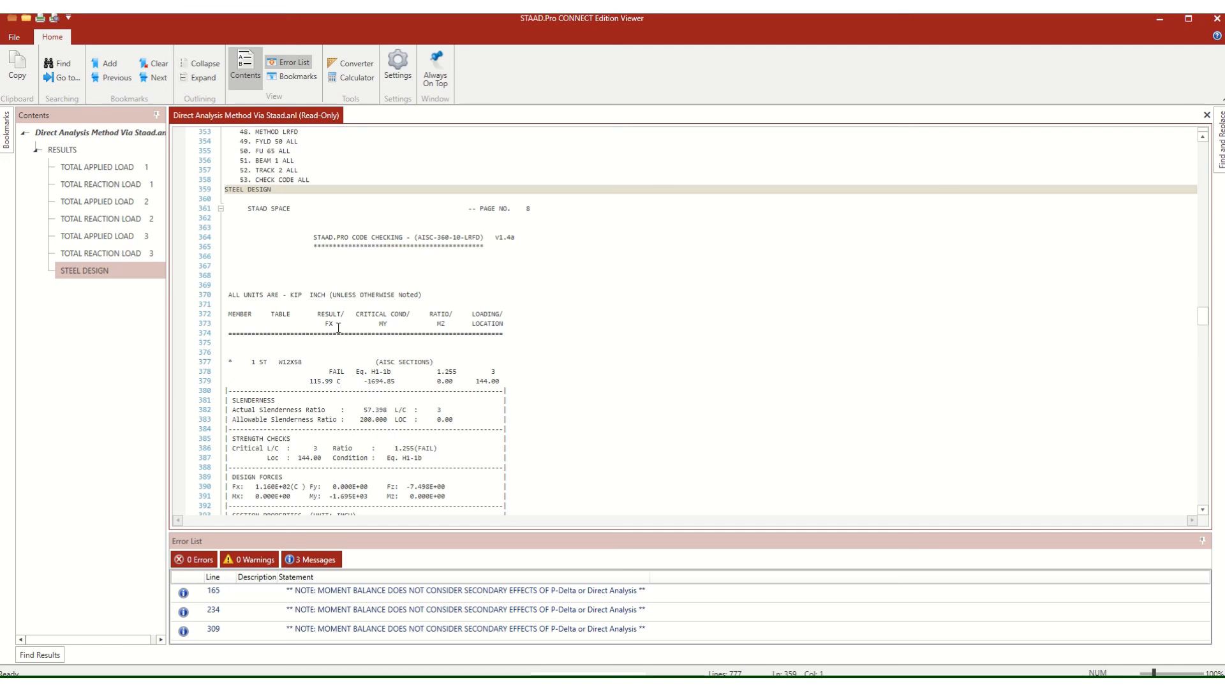
# Review the code-check ratios and governing load case of both W12X58 columns, then close the output file.
pyautogui.scroll(-2, 338, 327)
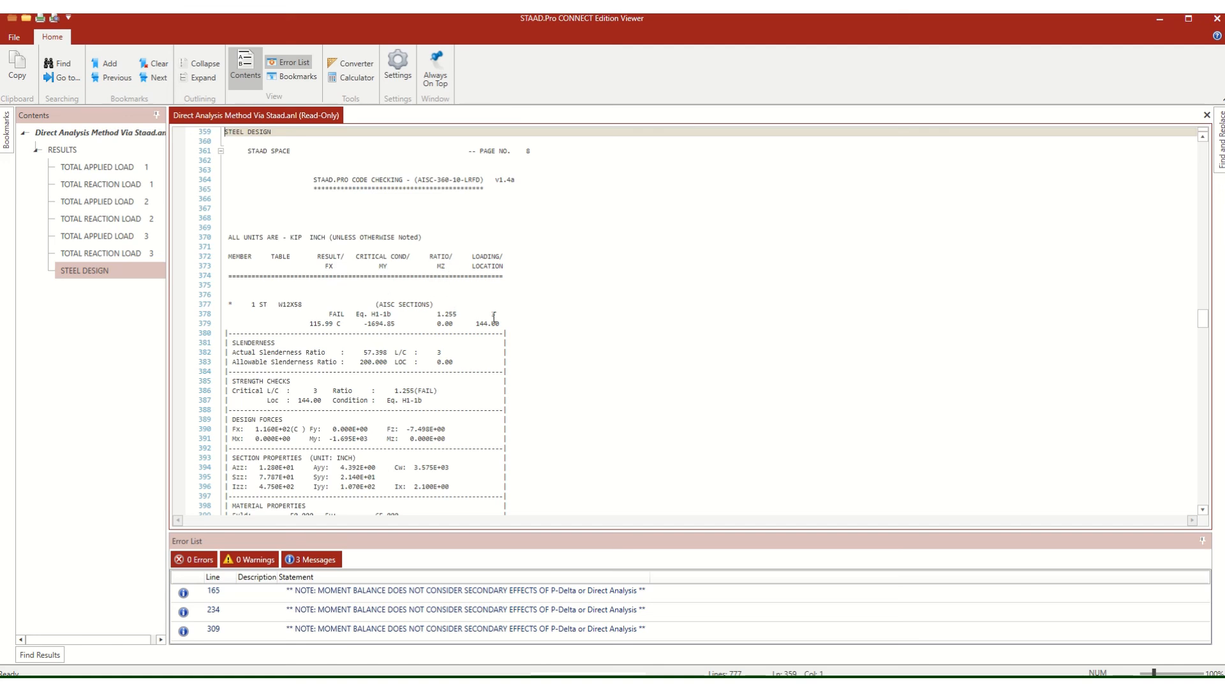
pyautogui.scroll(-14, 374, 299)
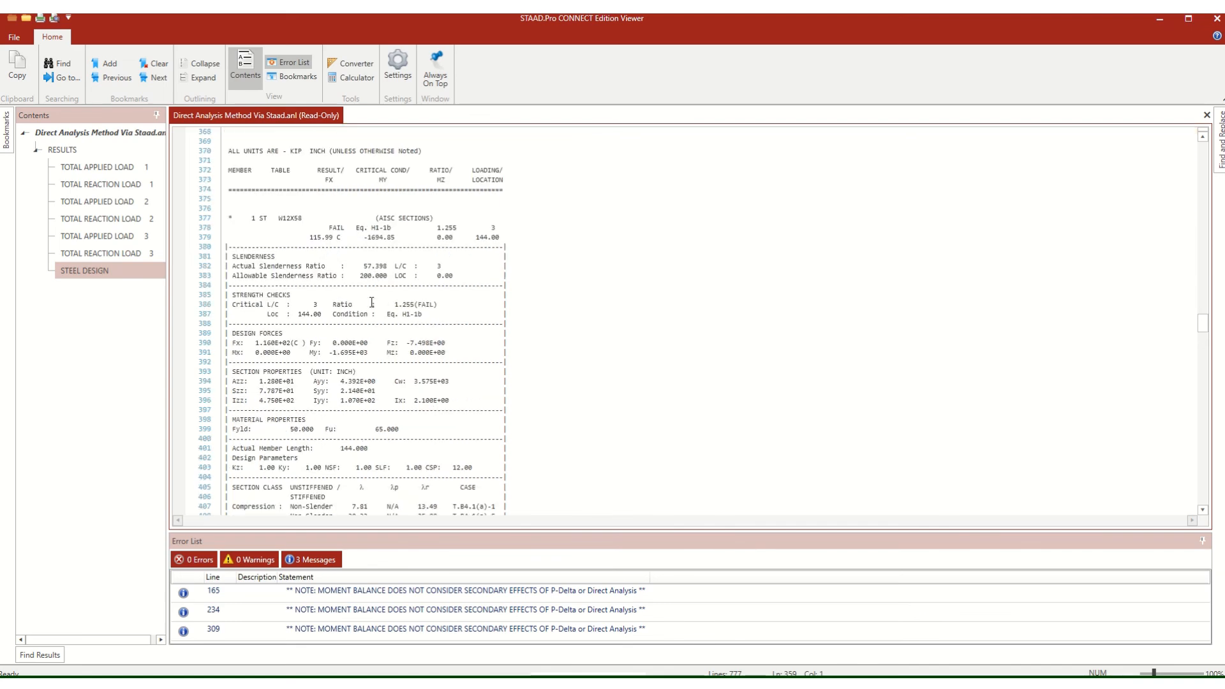
pyautogui.scroll(-20, 375, 299)
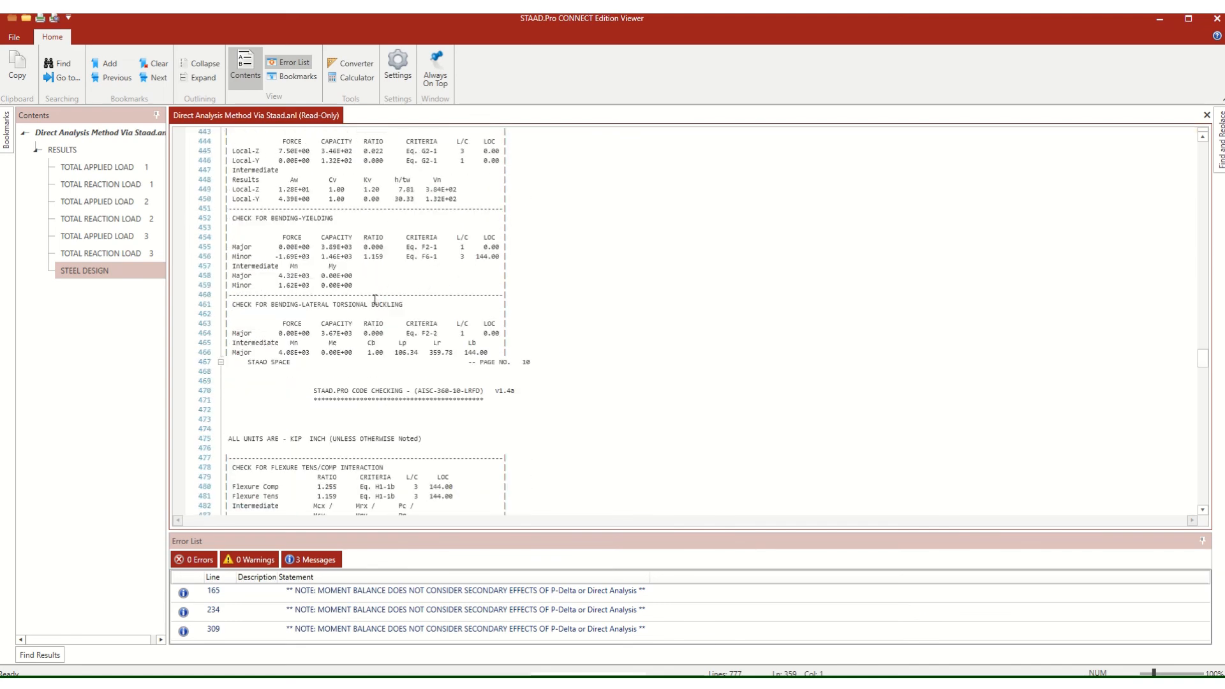
pyautogui.scroll(-4, 375, 300)
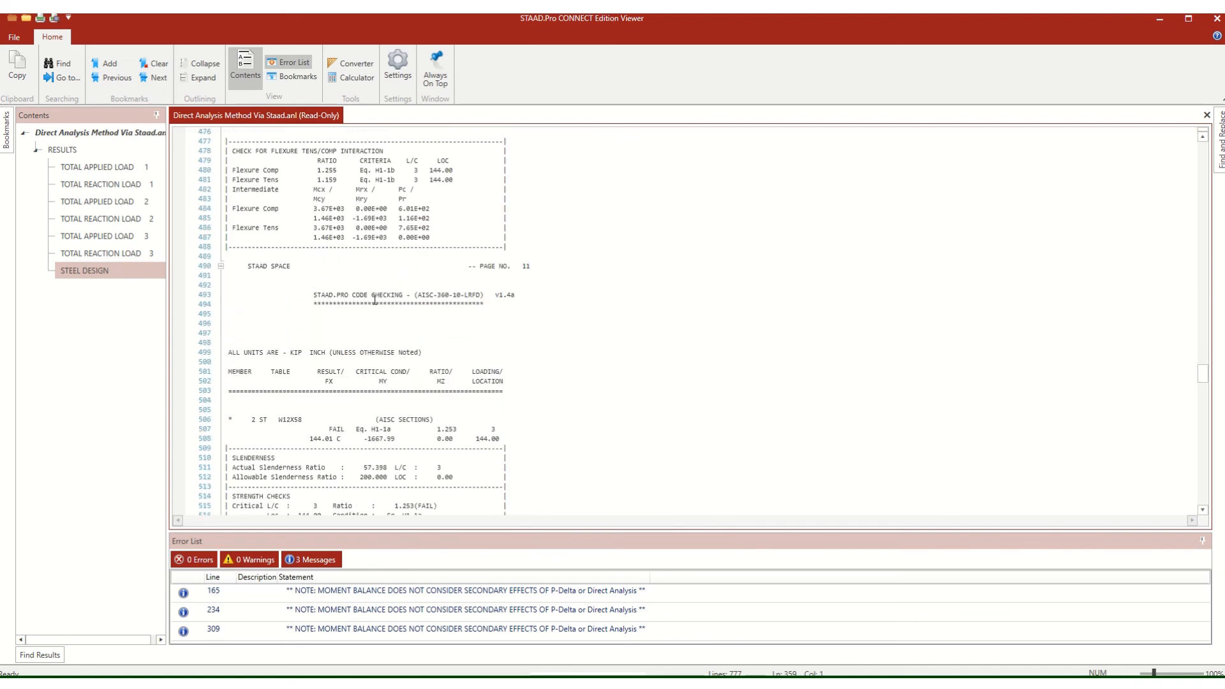
pyautogui.scroll(-13, 375, 299)
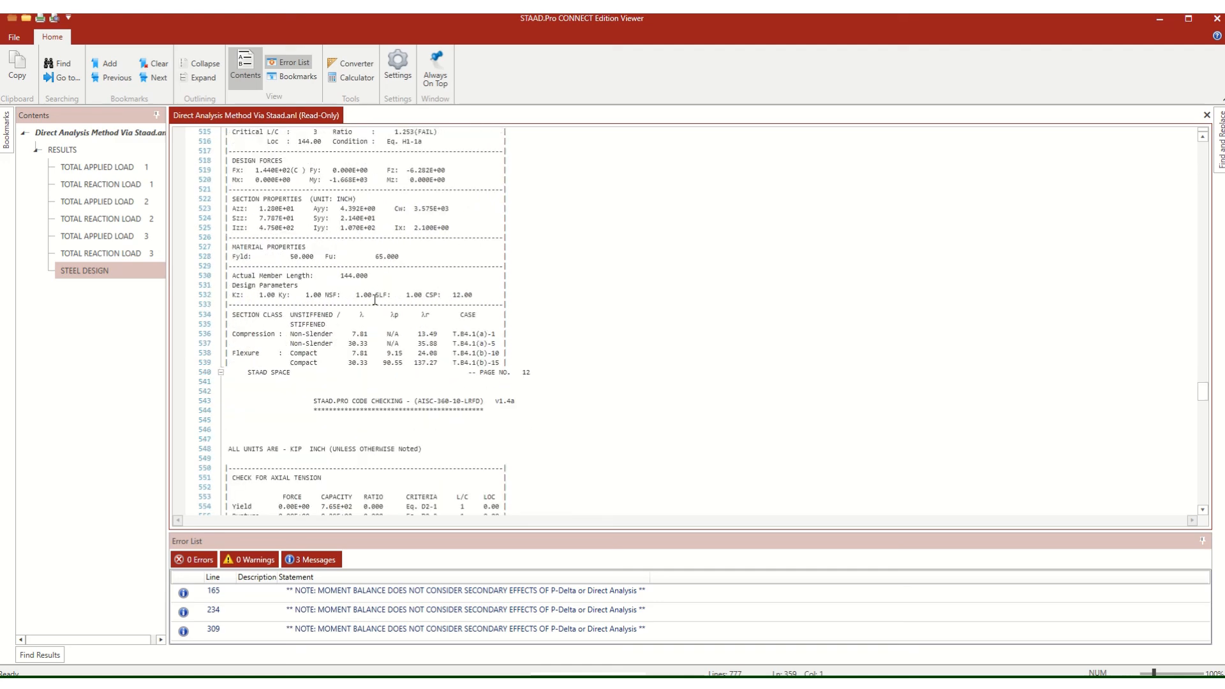
pyautogui.scroll(-19, 375, 300)
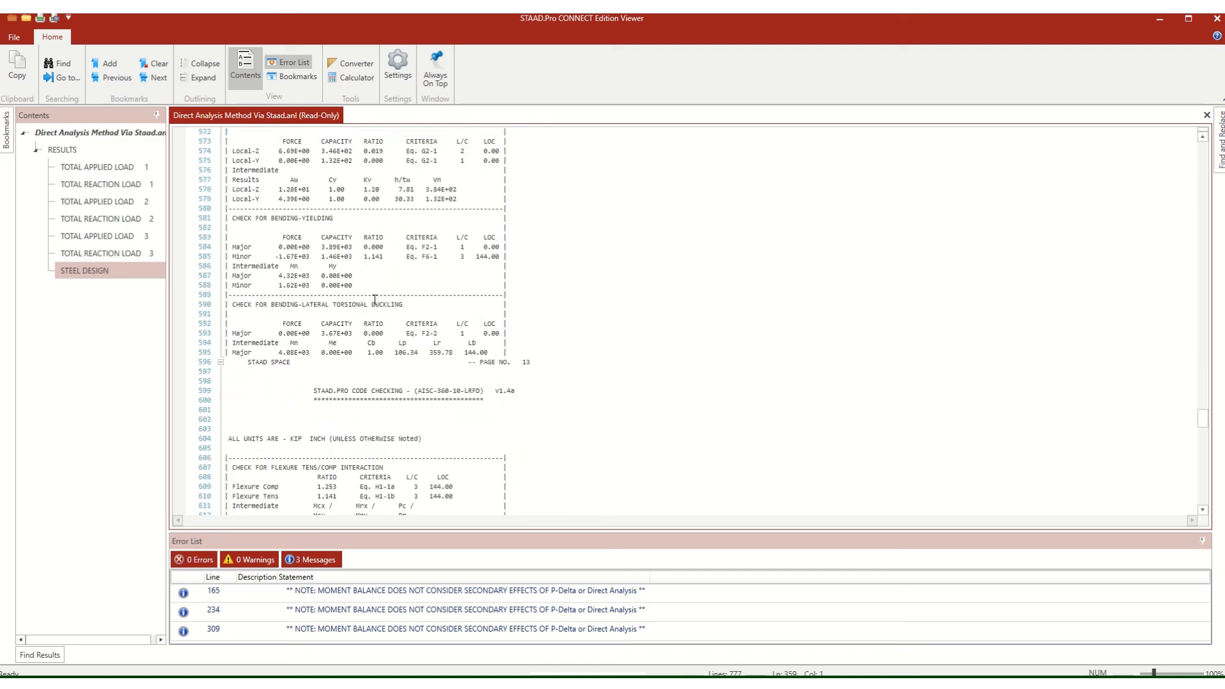
pyautogui.scroll(6, 375, 299)
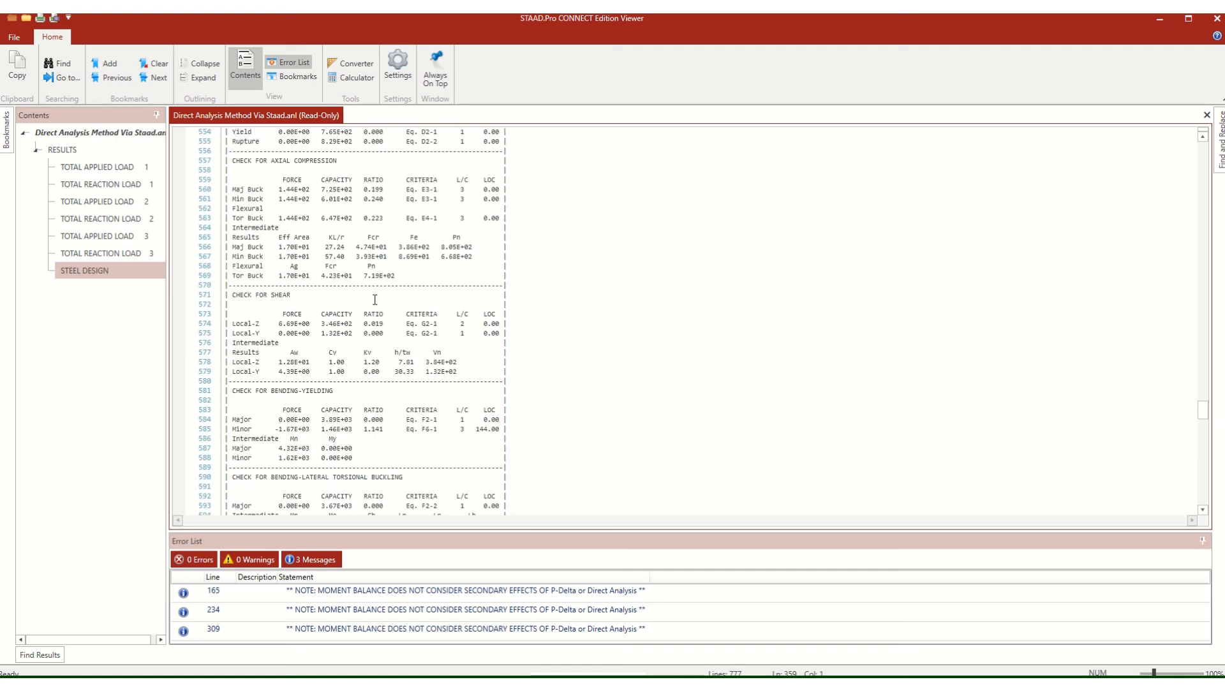
pyautogui.scroll(19, 375, 299)
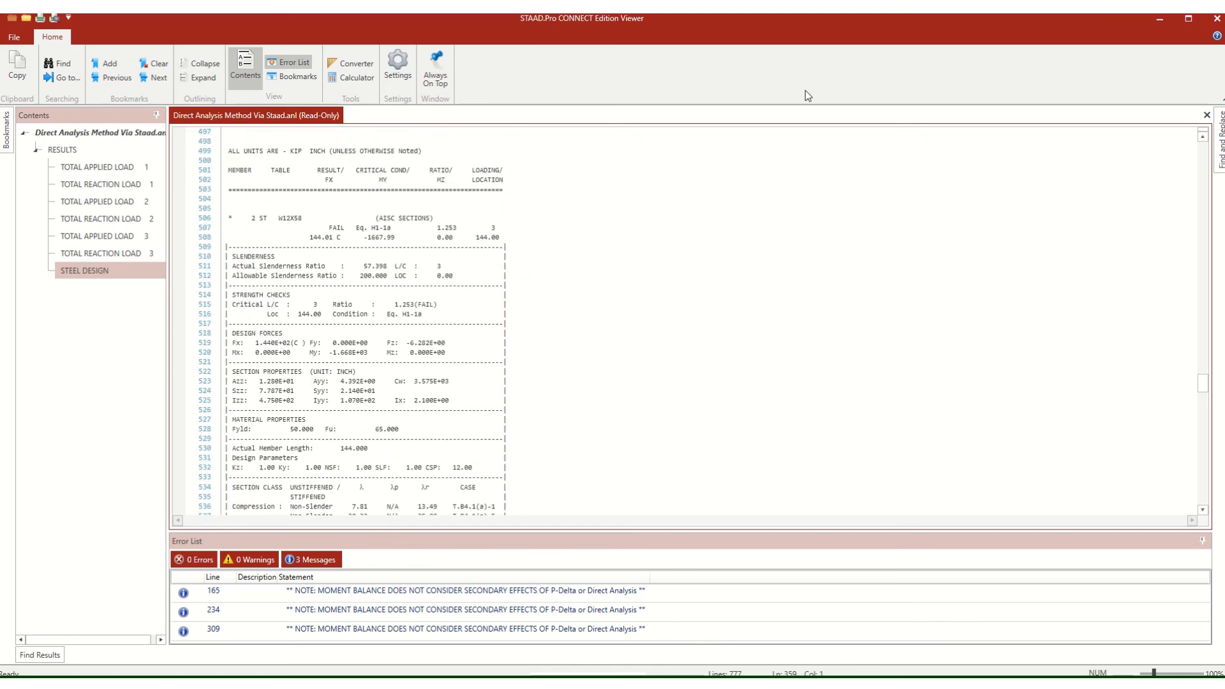
pyautogui.click(1216, 22)
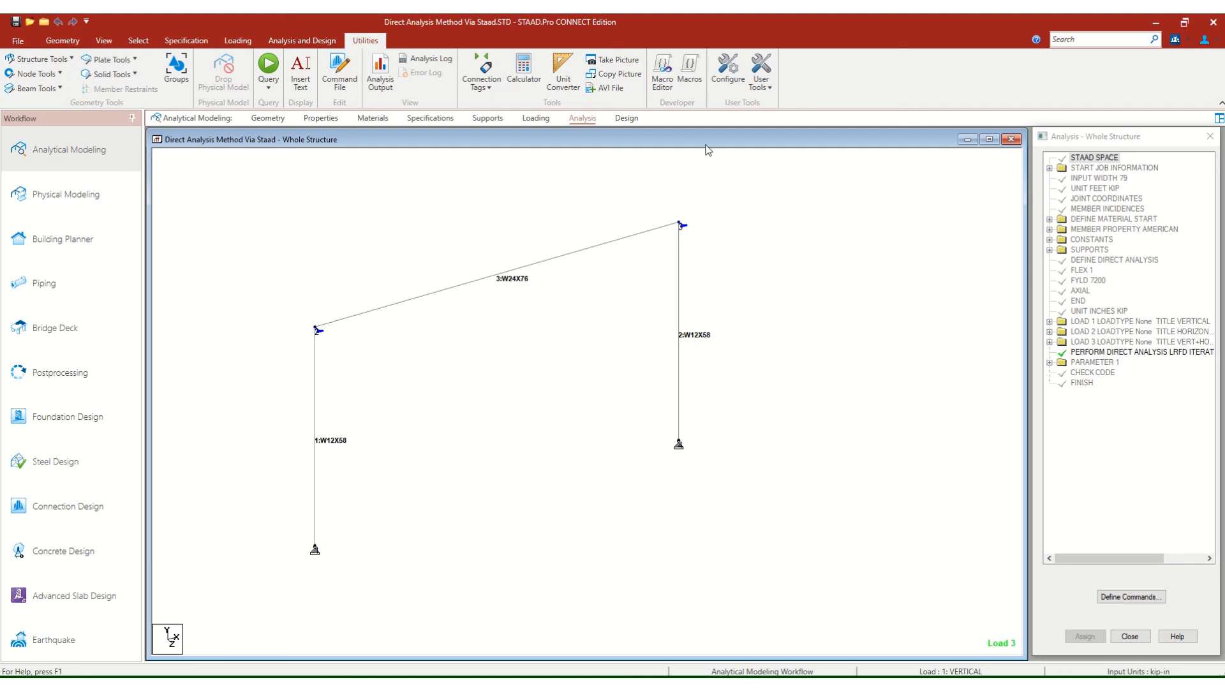
# Open the postprocessing results with only load case 3 VERT+HORIZ selected.
pyautogui.click(99, 374)
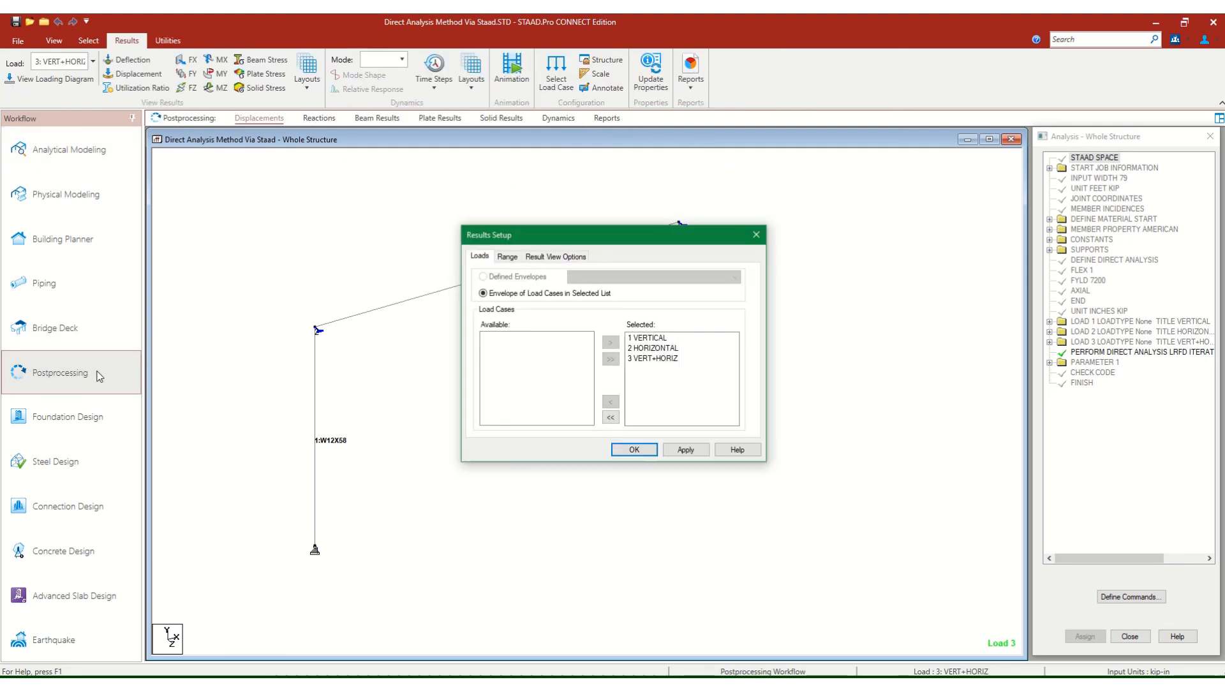
pyautogui.click(608, 417)
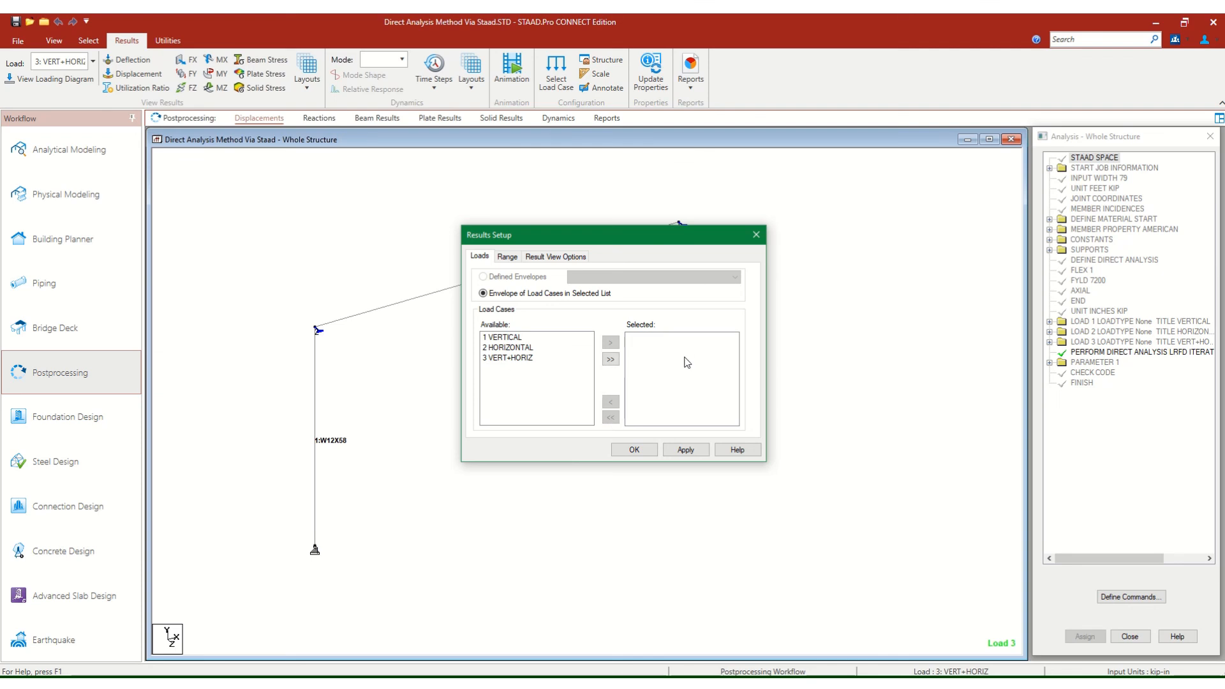
pyautogui.click(515, 360)
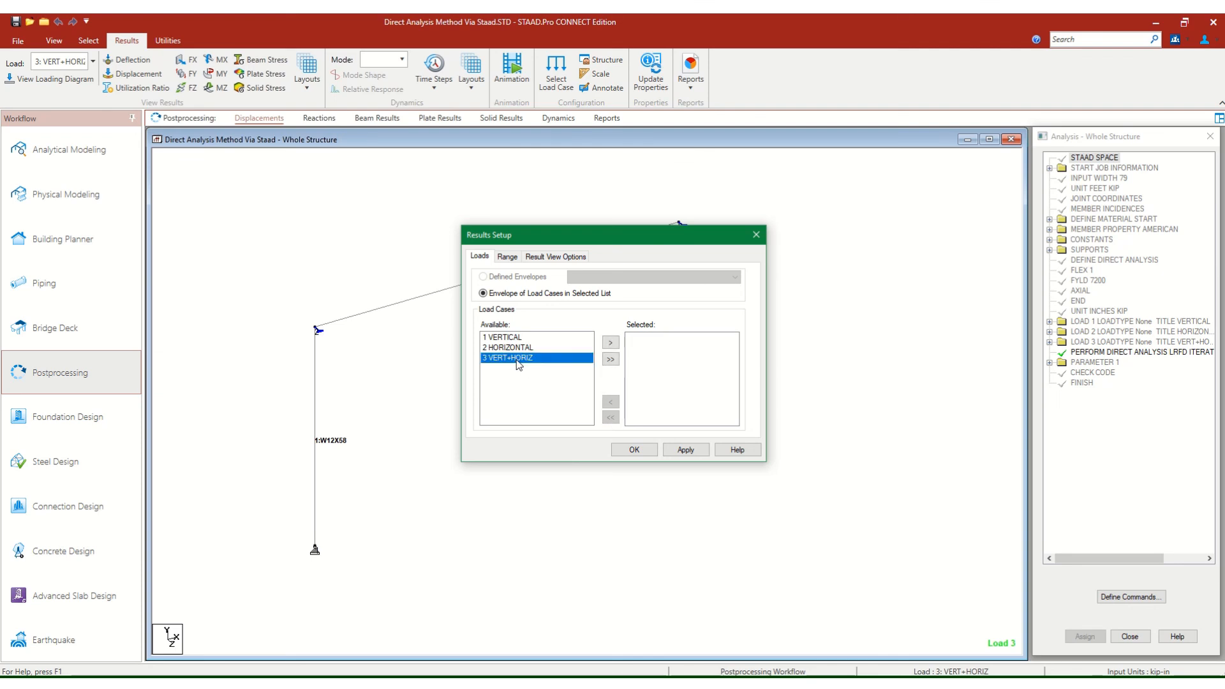
pyautogui.click(611, 343)
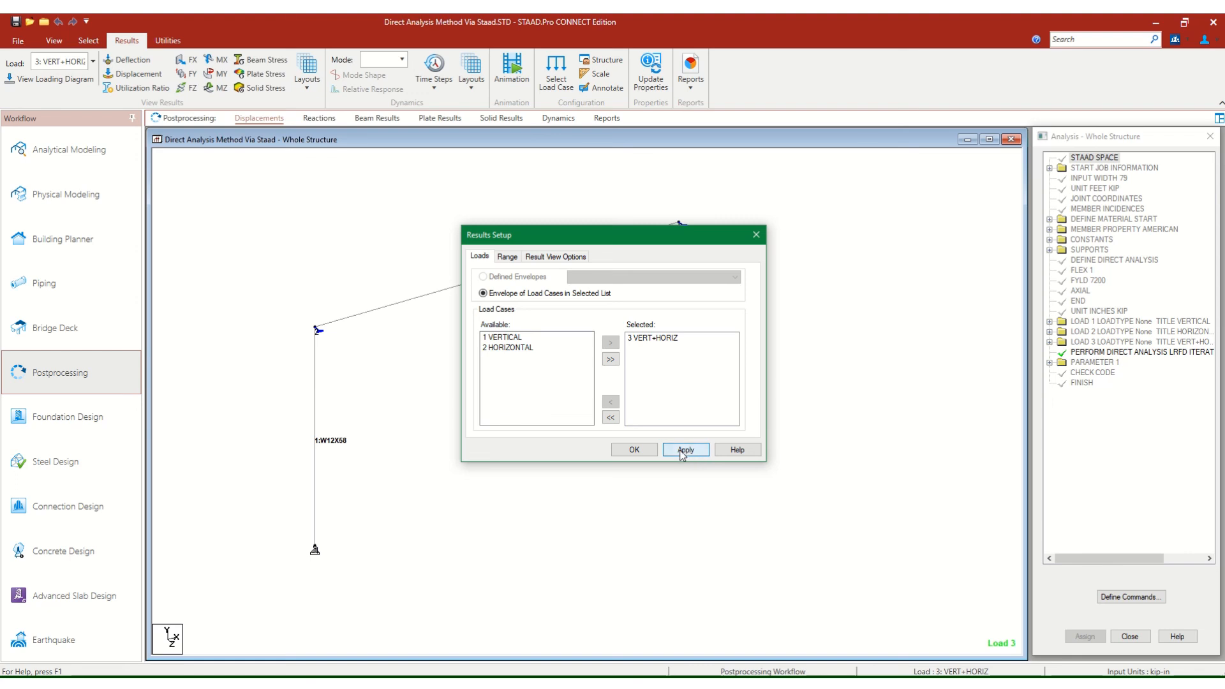
pyautogui.click(633, 450)
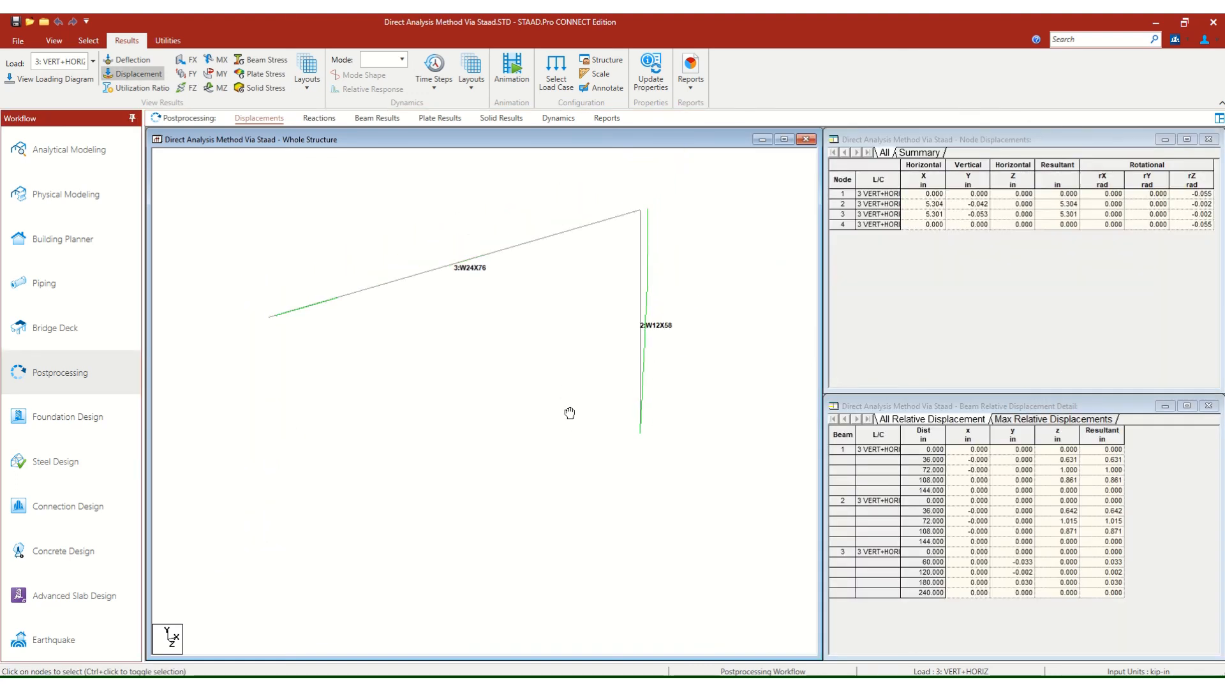
# Highlight node 2 in the node displacement results to examine its displacements under load case 3 VERT+HORIZ.
pyautogui.click(957, 140)
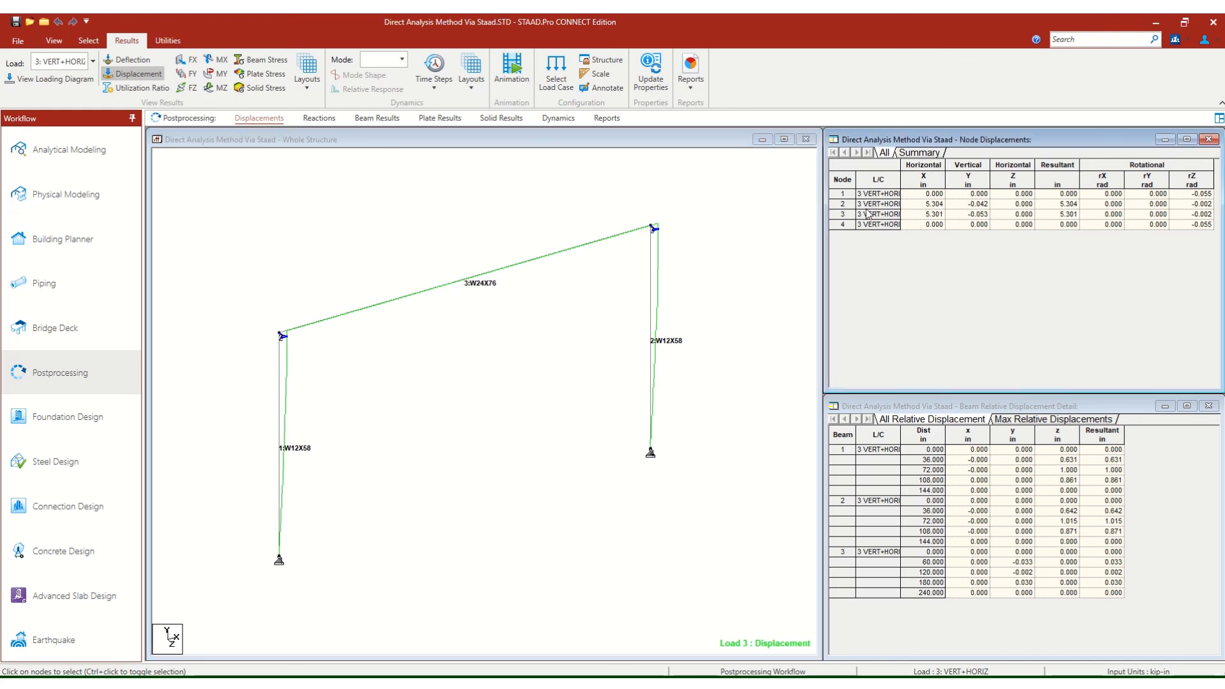
pyautogui.click(839, 205)
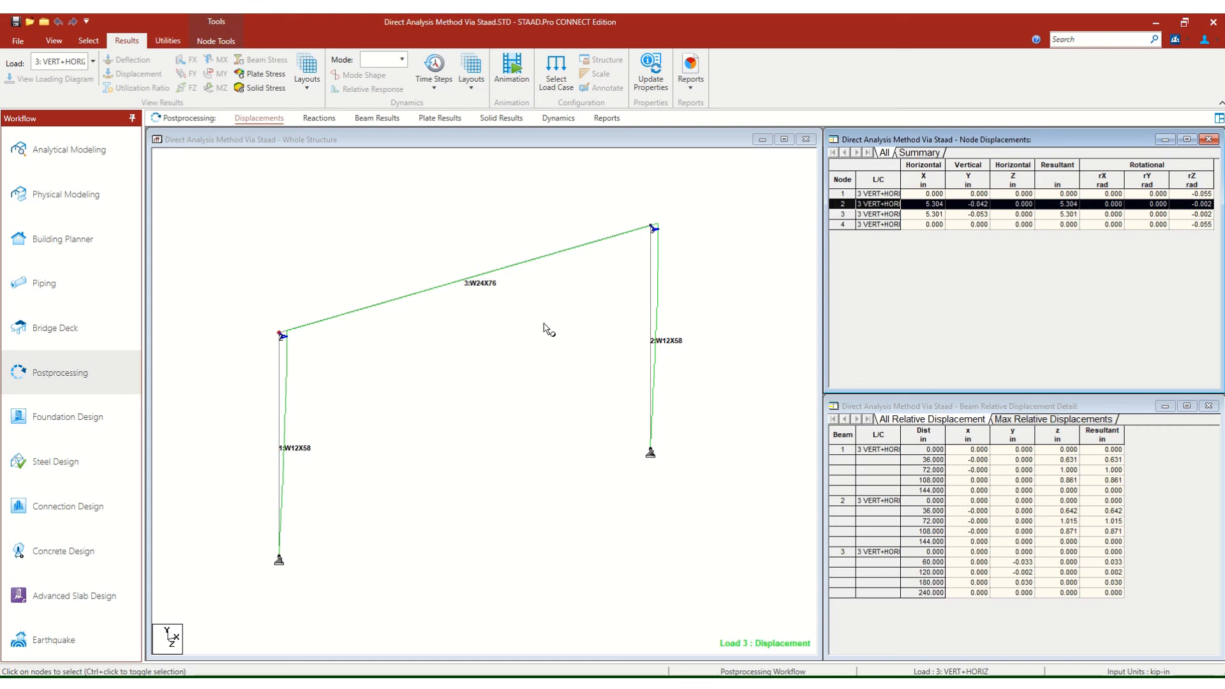
pyautogui.click(388, 140)
# Open the beam results and review the members' maximum axial forces and maximum bending moments.
pyautogui.click(375, 121)
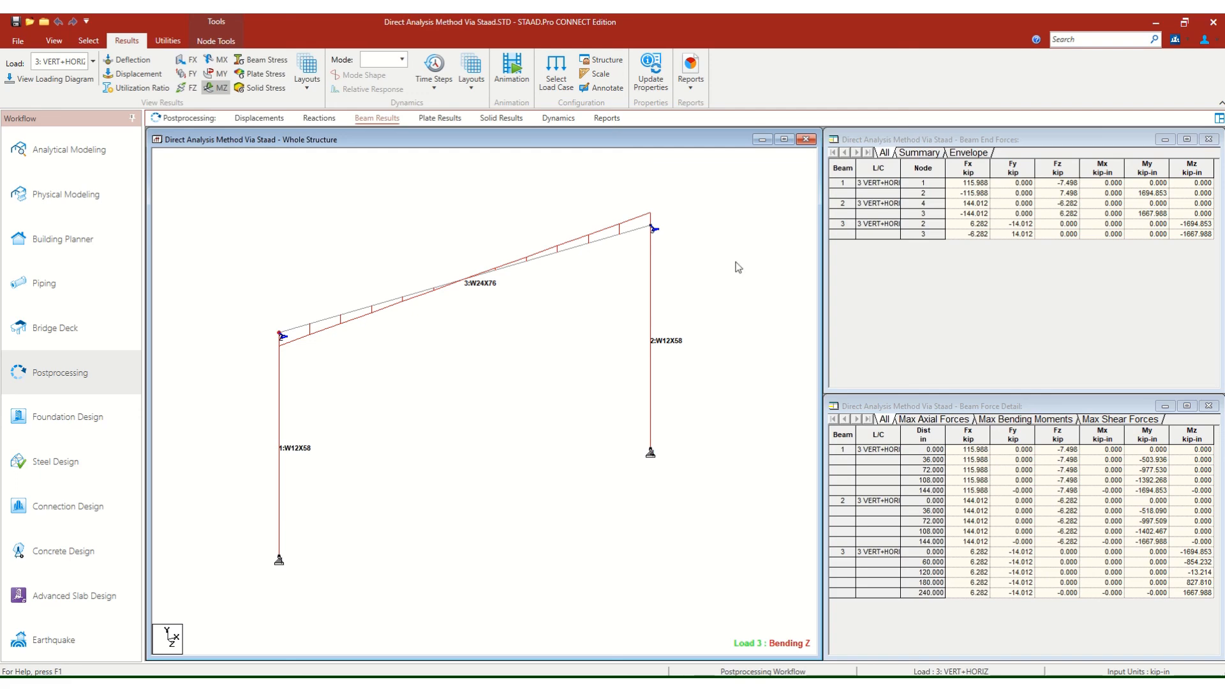
pyautogui.click(924, 424)
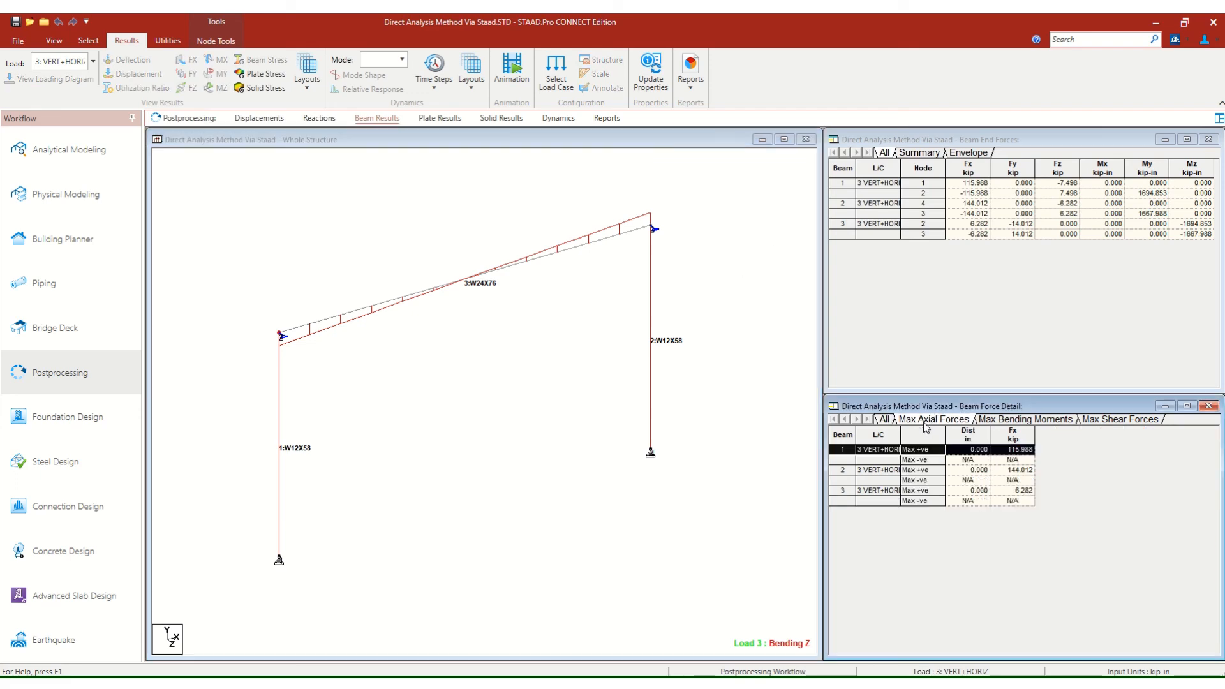
pyautogui.click(1026, 421)
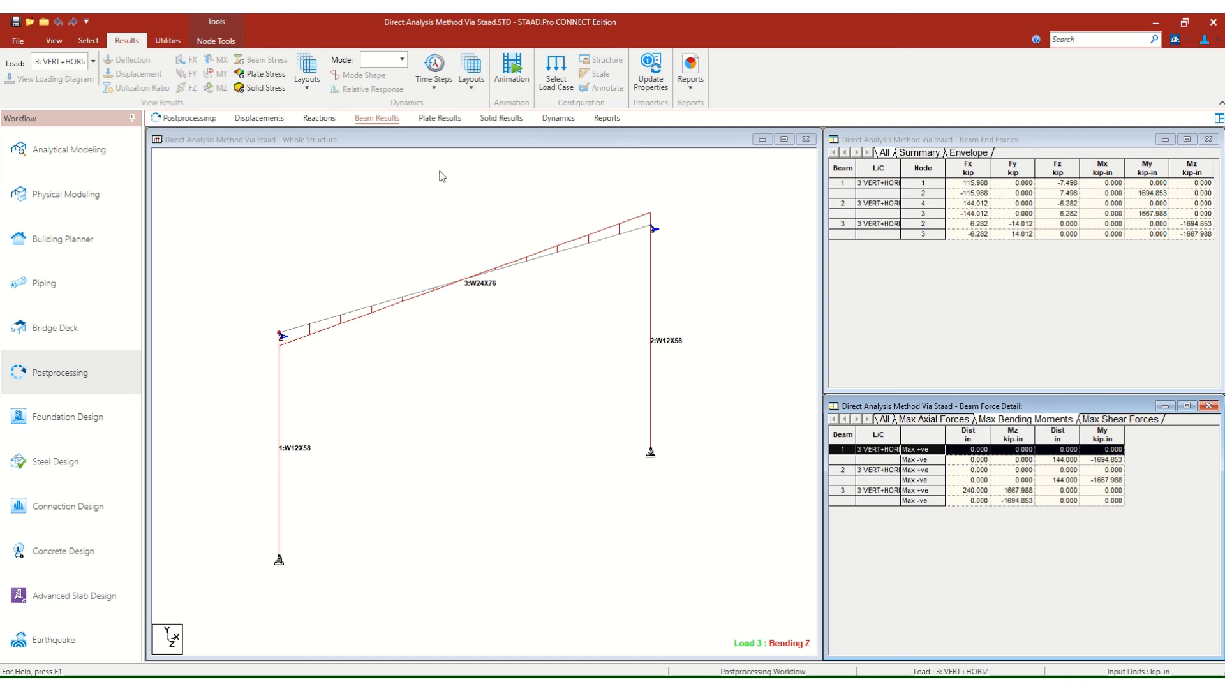
pyautogui.click(415, 144)
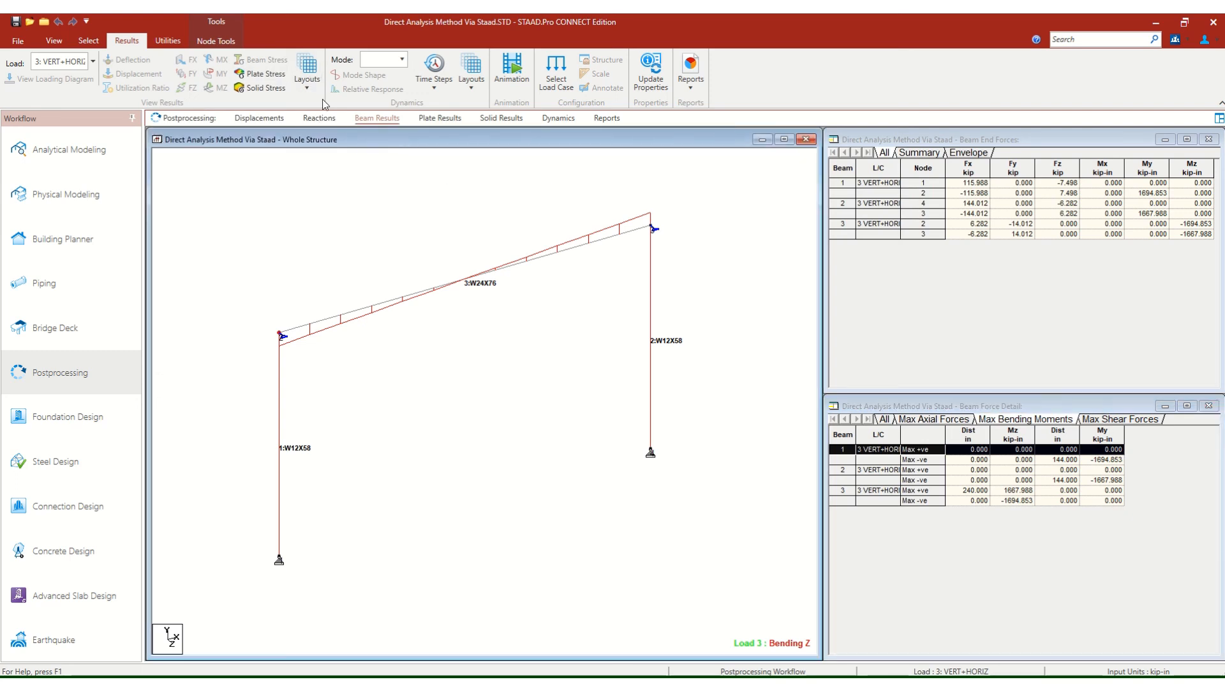
# Display the utilization layout and examine the design ratios of both W12X58 columns and the W24X76 beam.
pyautogui.click(308, 88)
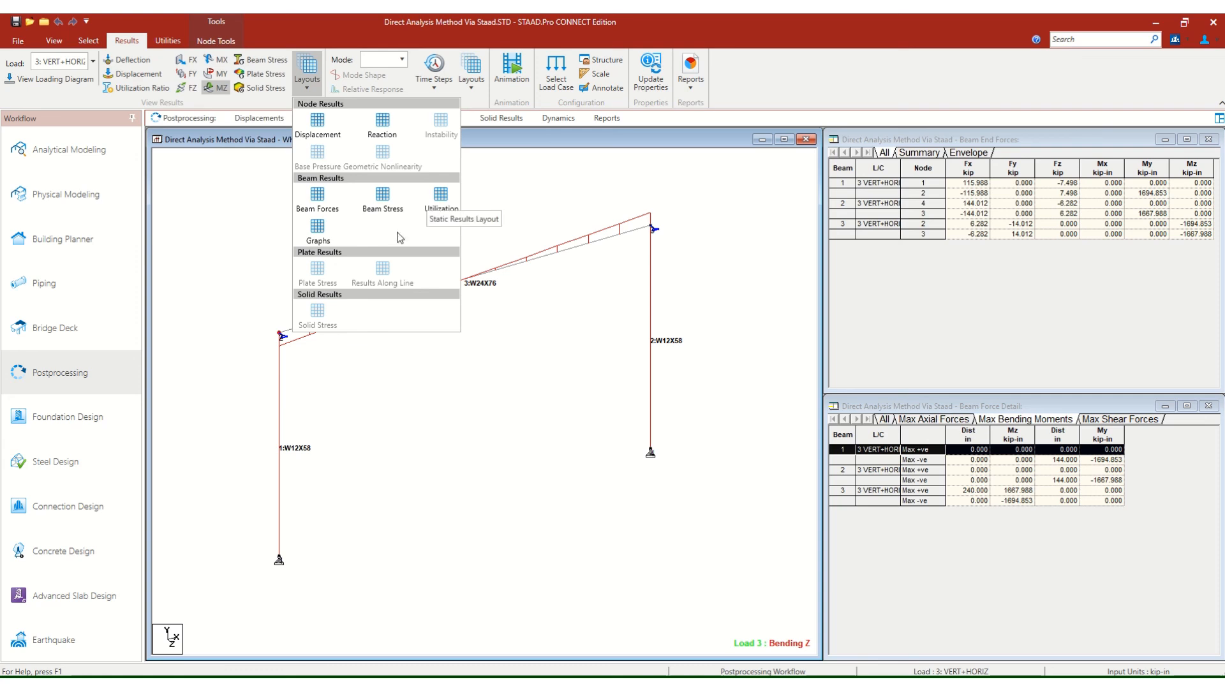
pyautogui.click(440, 198)
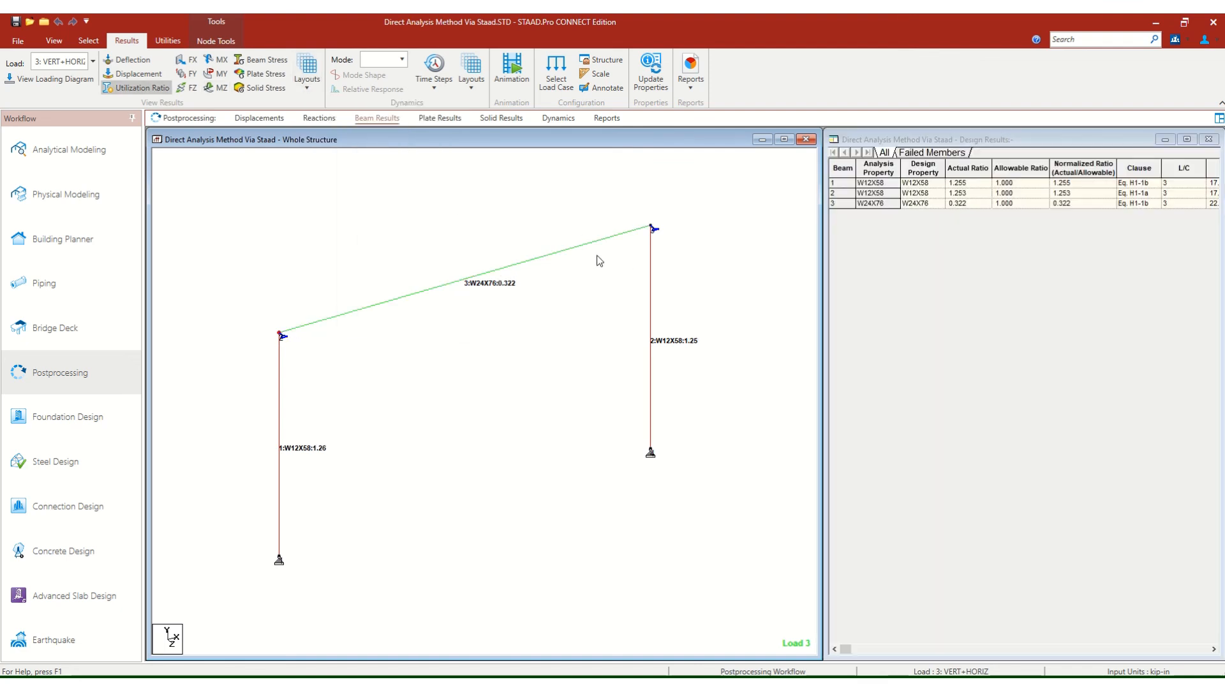
pyautogui.scroll(-2, 598, 258)
pyautogui.moveTo(603, 295); pyautogui.dragTo(566, 268, button='middle')
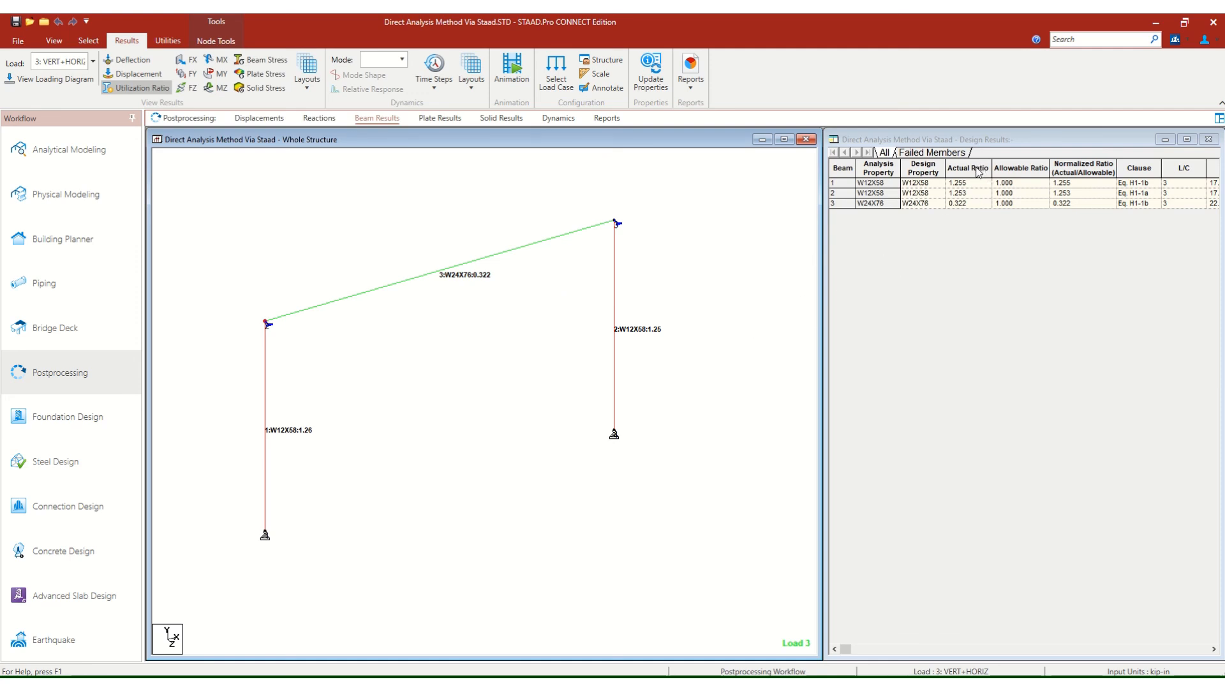
pyautogui.scroll(3, 627, 337)
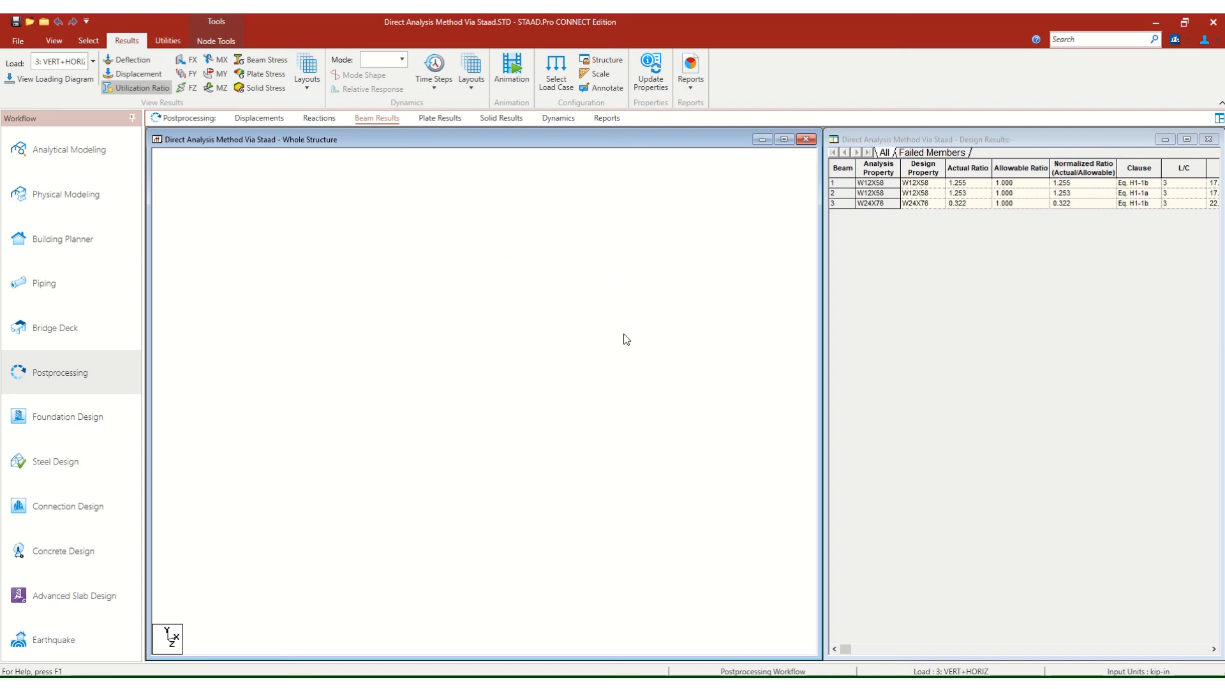
pyautogui.scroll(-1, 671, 359)
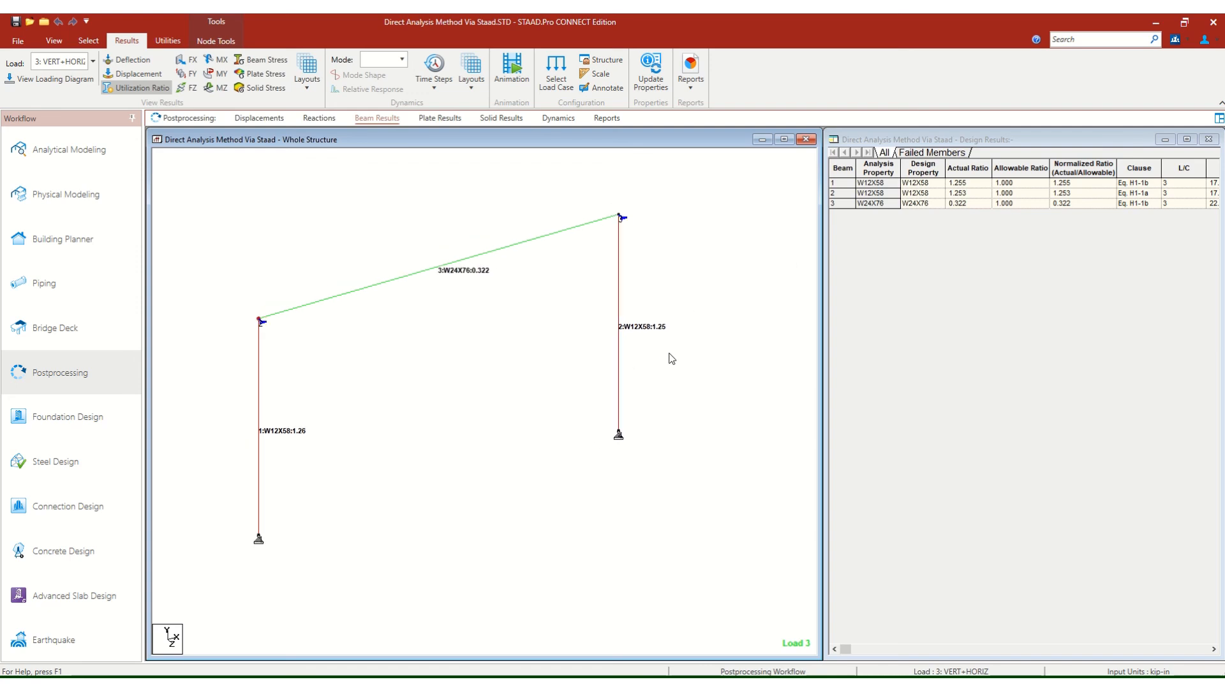
pyautogui.scroll(1, 614, 348)
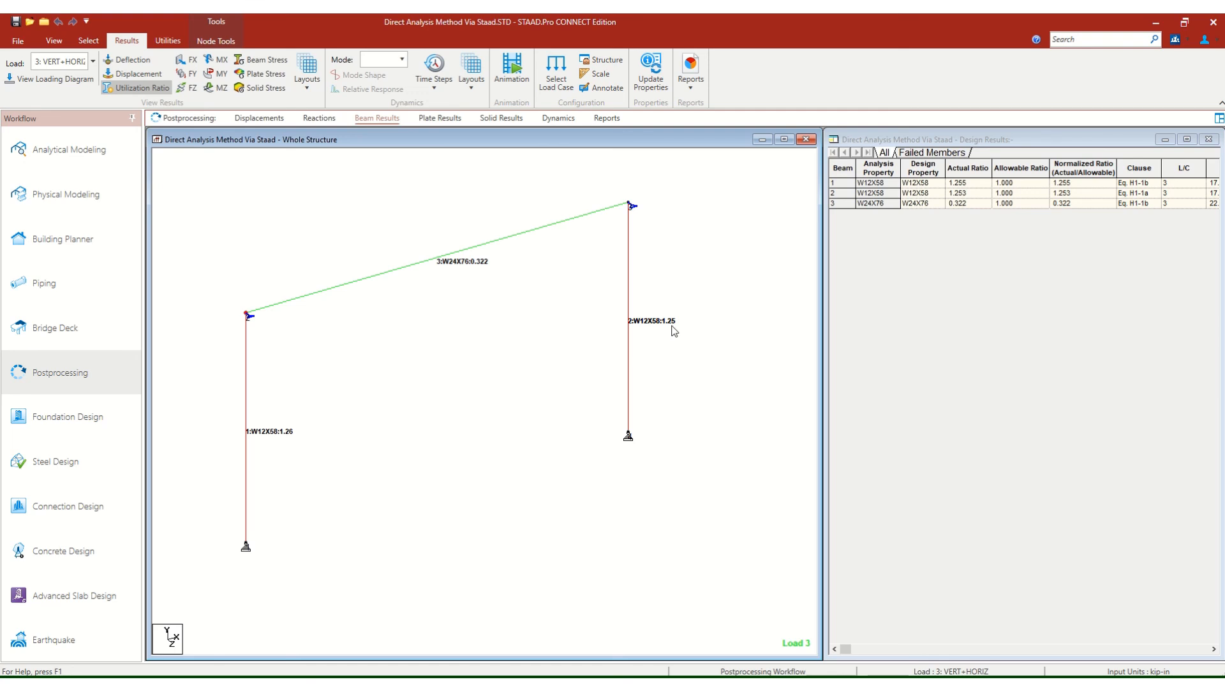
pyautogui.scroll(-2, 674, 331)
pyautogui.scroll(1, 667, 330)
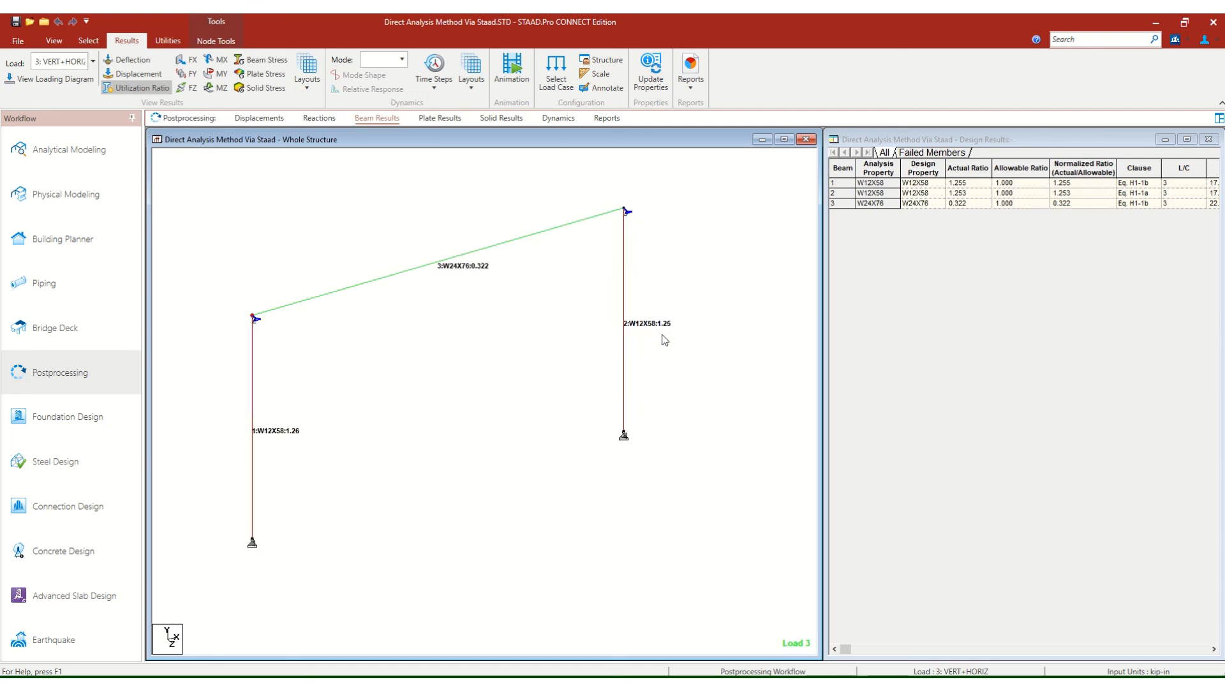
pyautogui.scroll(-1, 684, 339)
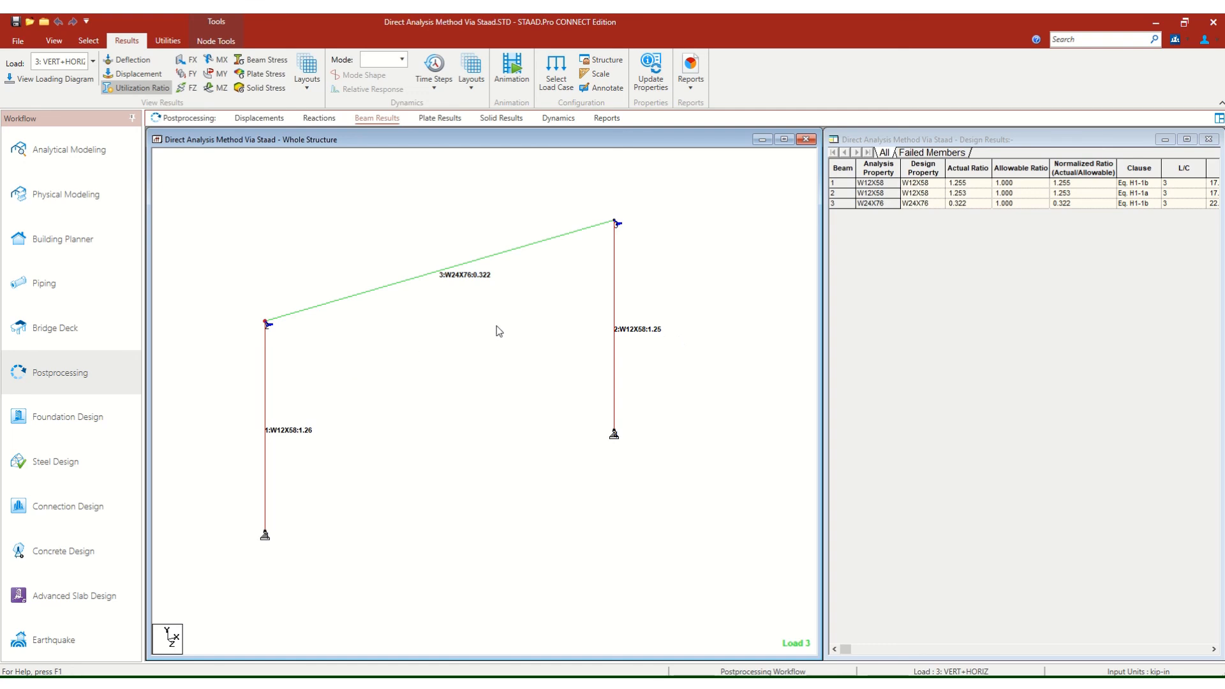
pyautogui.scroll(-1, 497, 330)
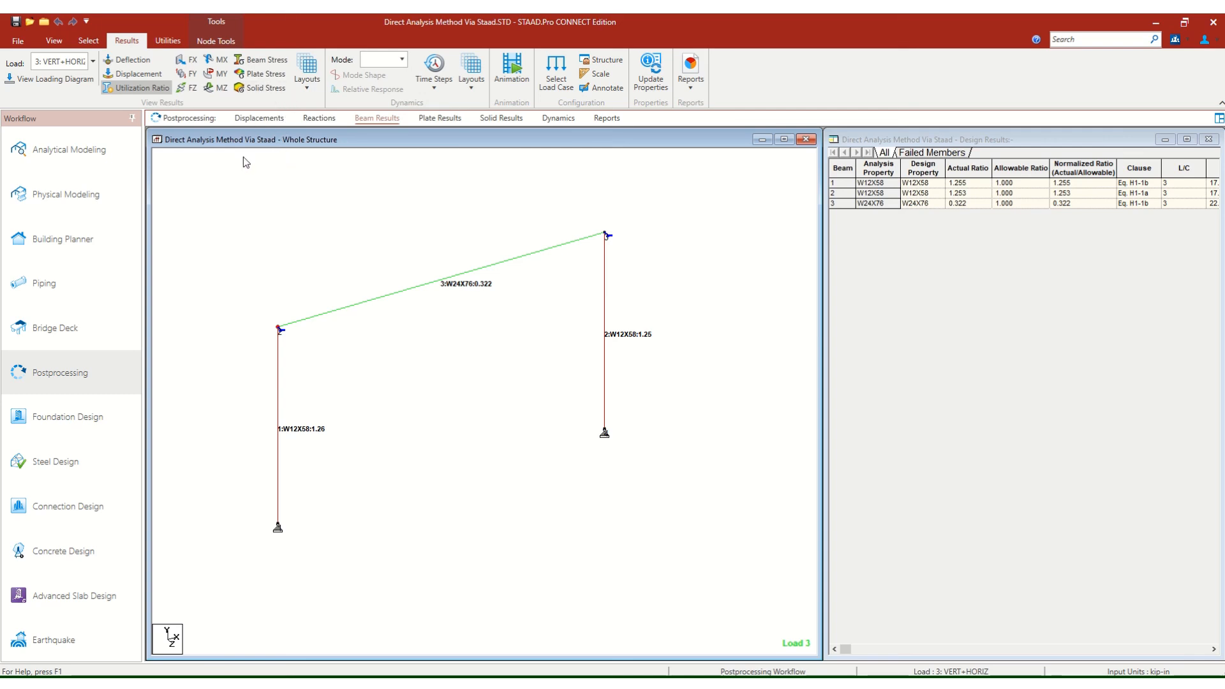
# Save the structure under its current file name, accepting the deletion of the result files.
pyautogui.click(16, 23)
pyautogui.click(658, 379)
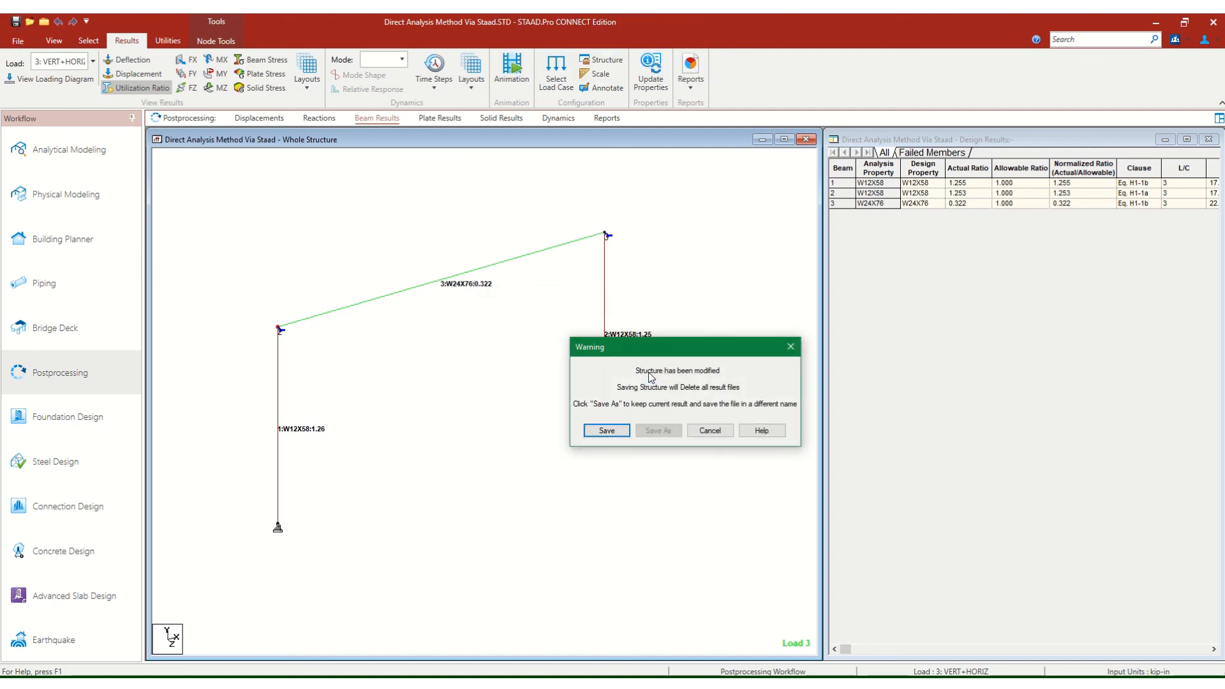
pyautogui.click(607, 431)
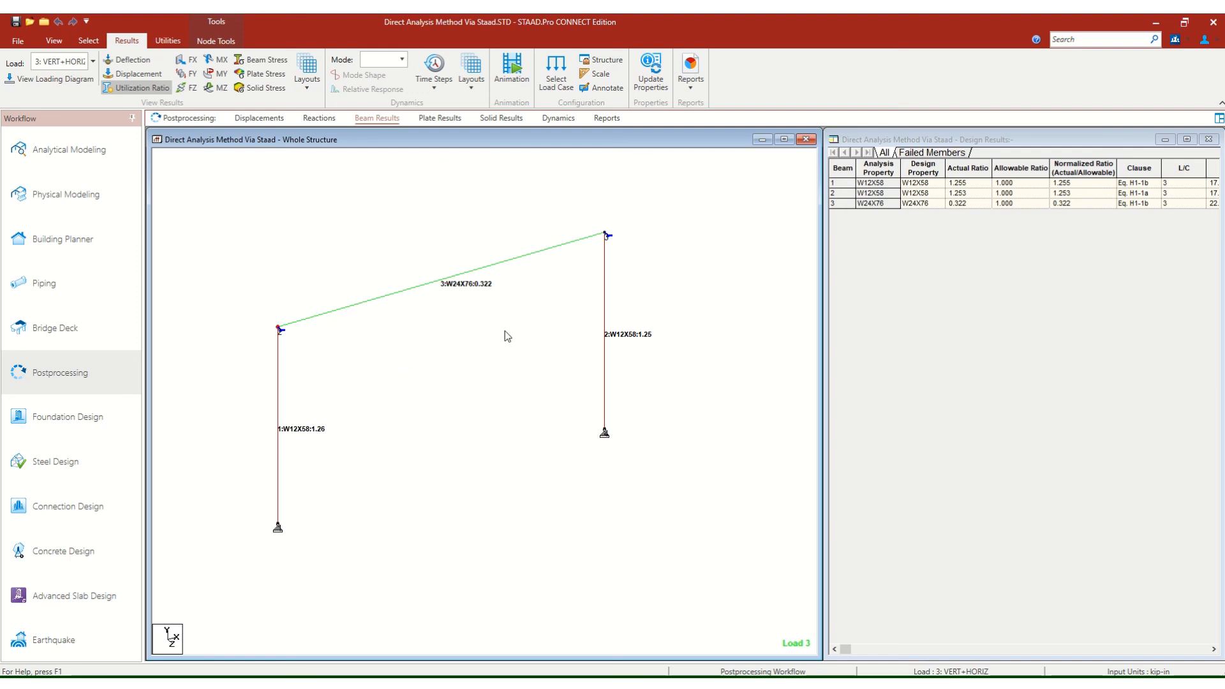
pyautogui.scroll(-2, 681, 383)
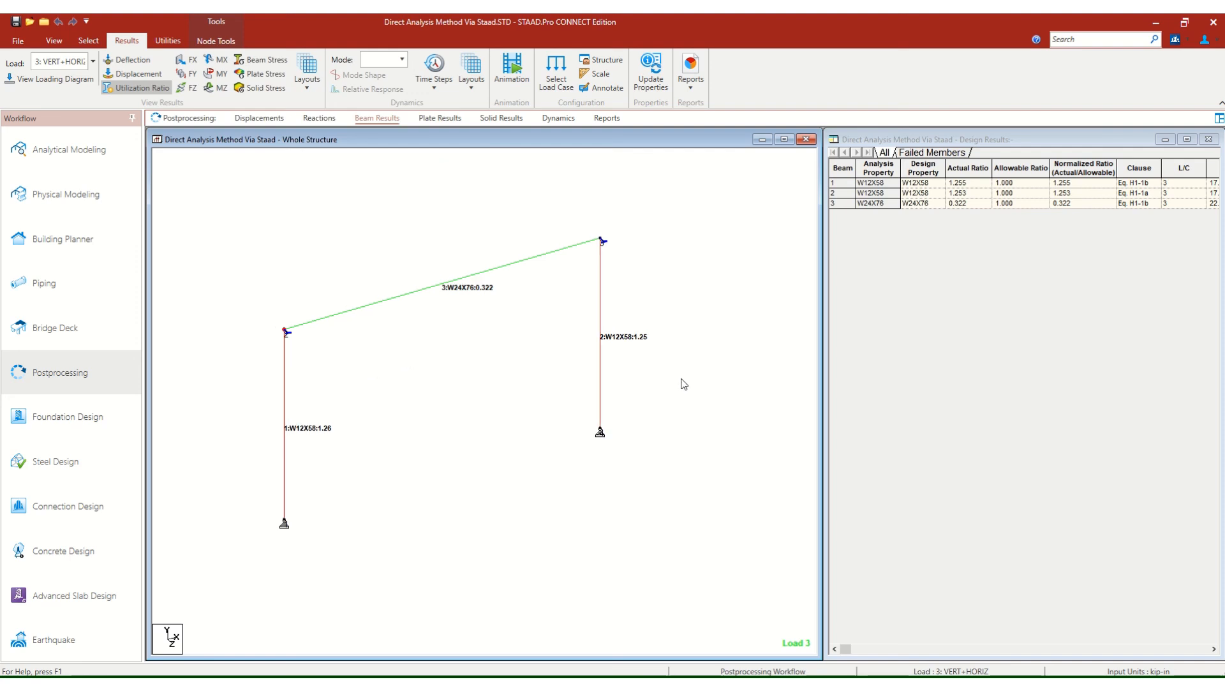
pyautogui.moveTo(503, 380)
pyautogui.mouseDown(button='middle')
pyautogui.moveTo(520, 371)
pyautogui.moveTo(506, 364)
pyautogui.mouseUp(button='middle')
pyautogui.scroll(3, 497, 356)
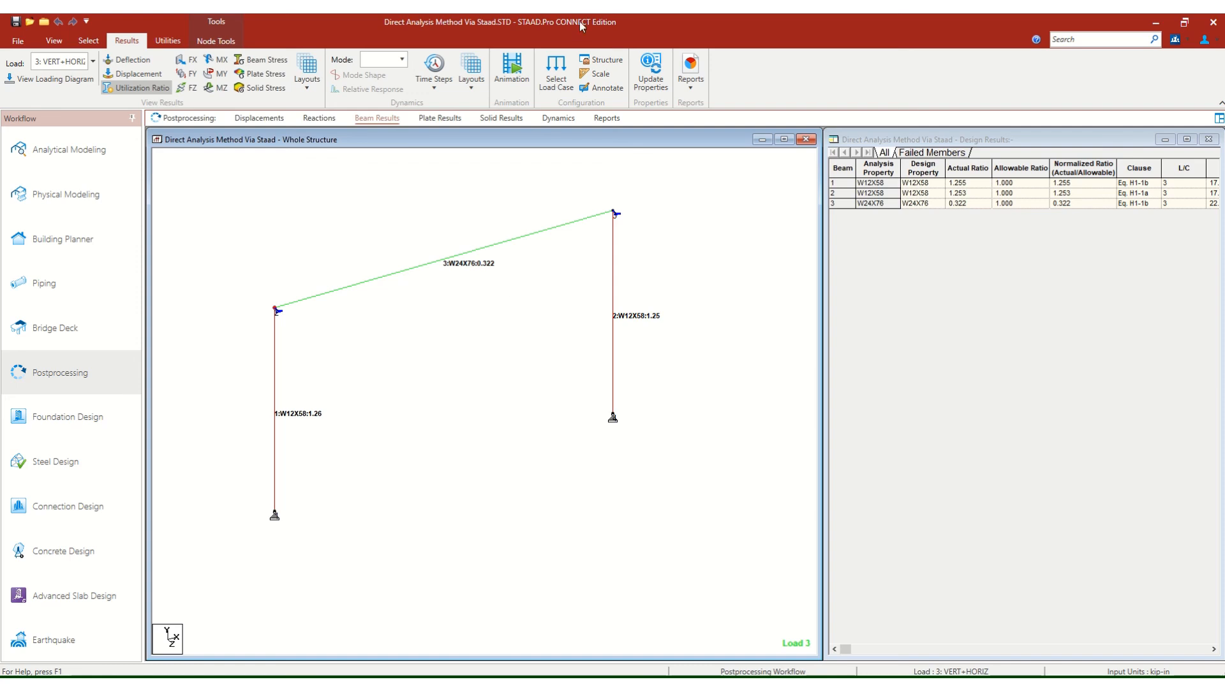
pyautogui.moveTo(615, 40)
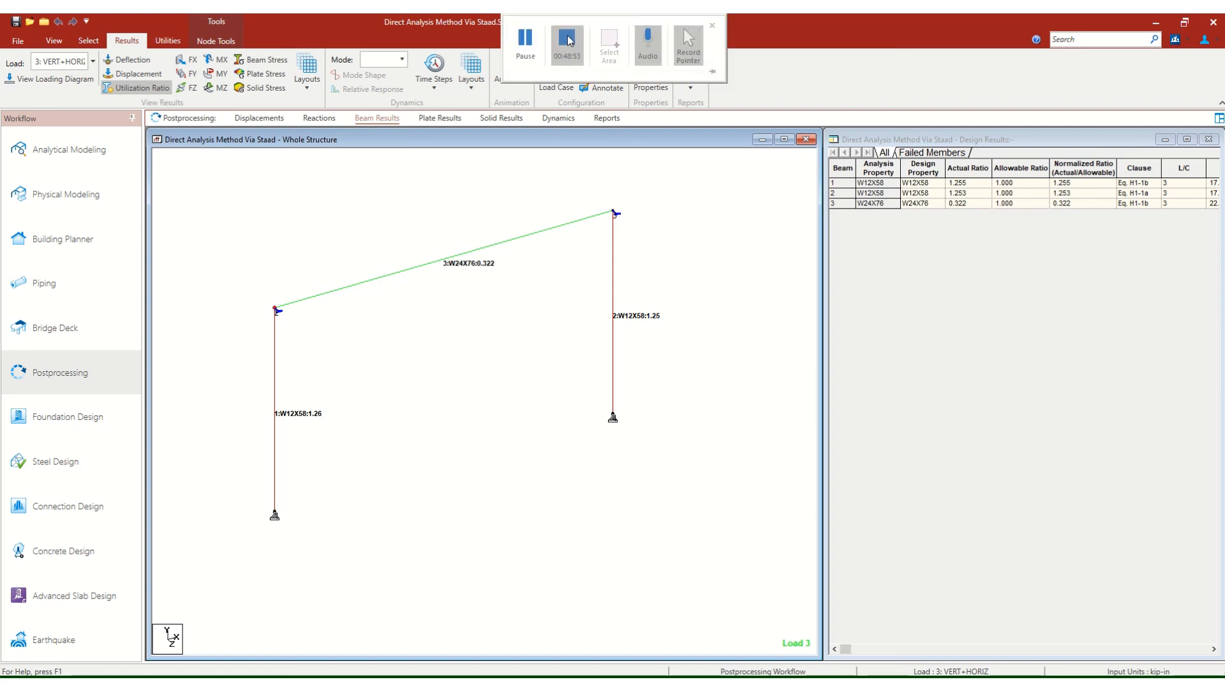